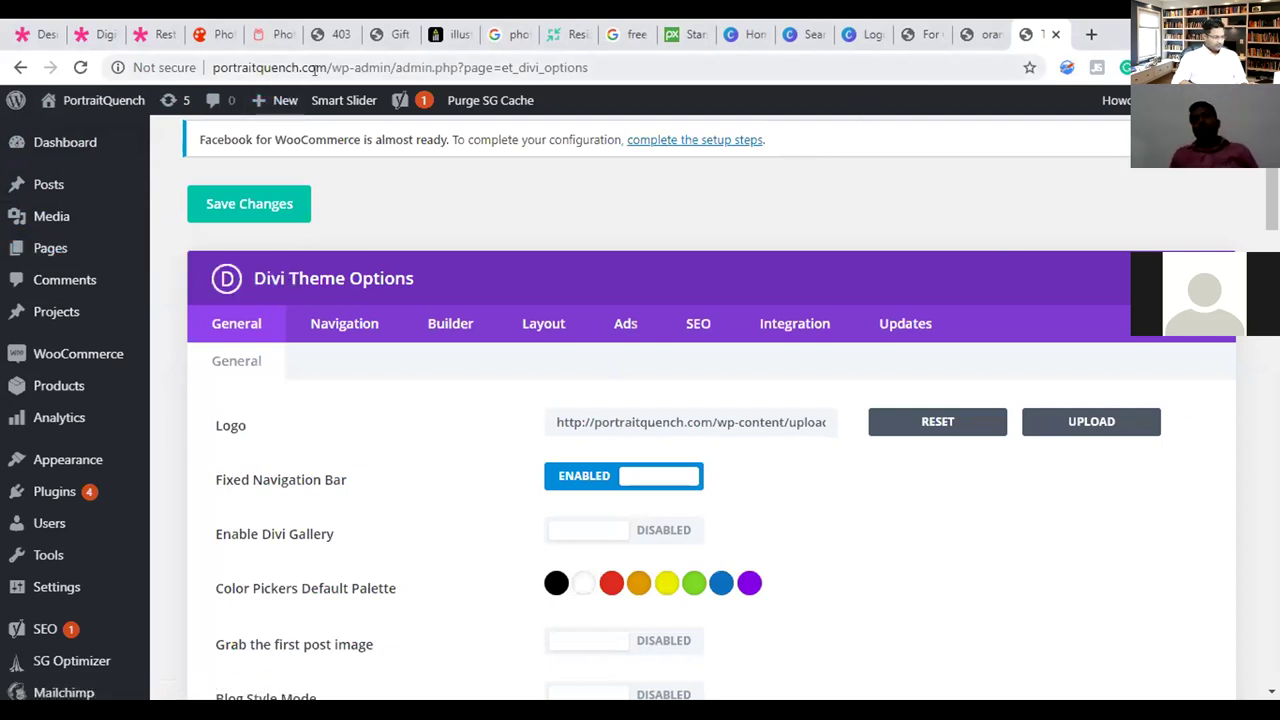
left_click_drag(323, 64, 200, 76)
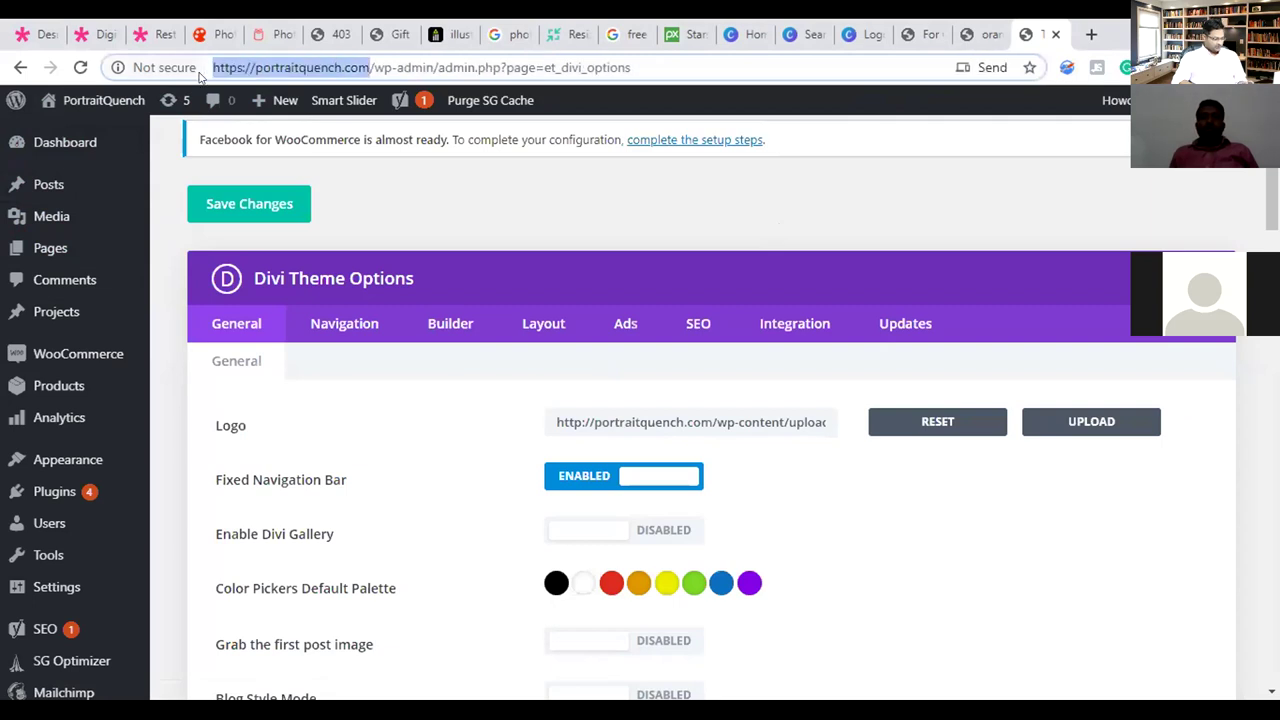
right_click(282, 68)
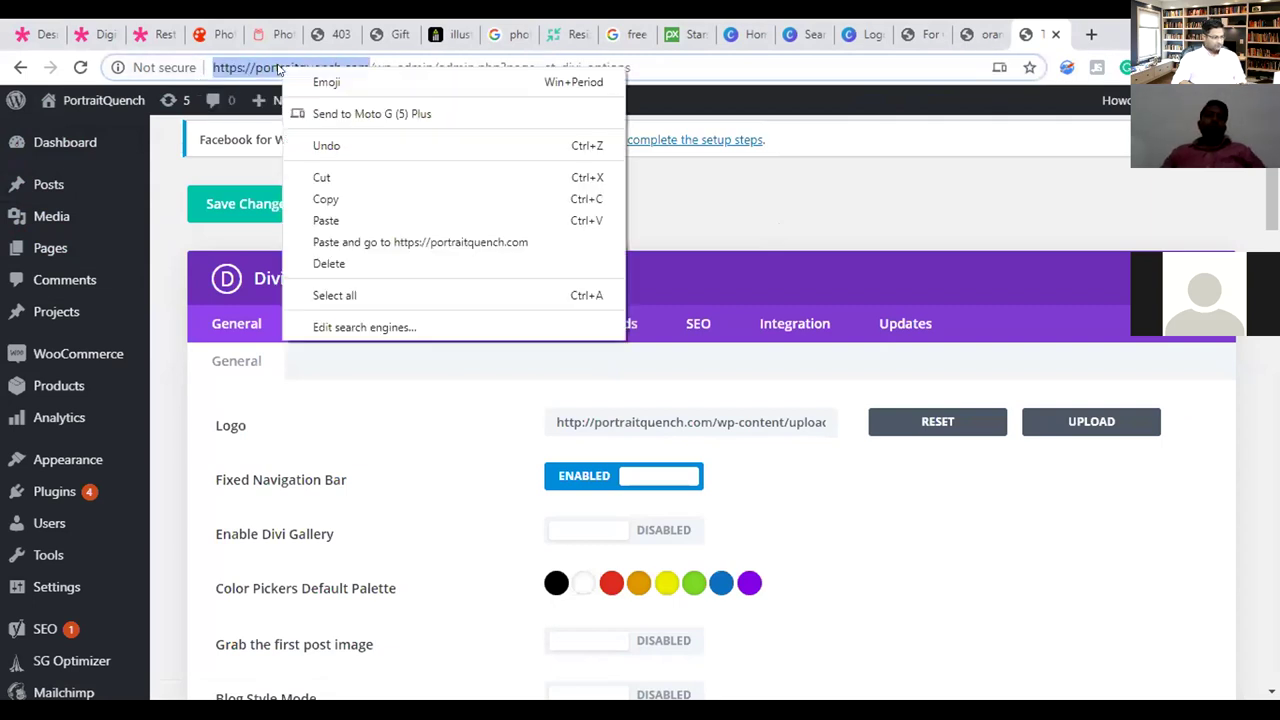
left_click(325, 199)
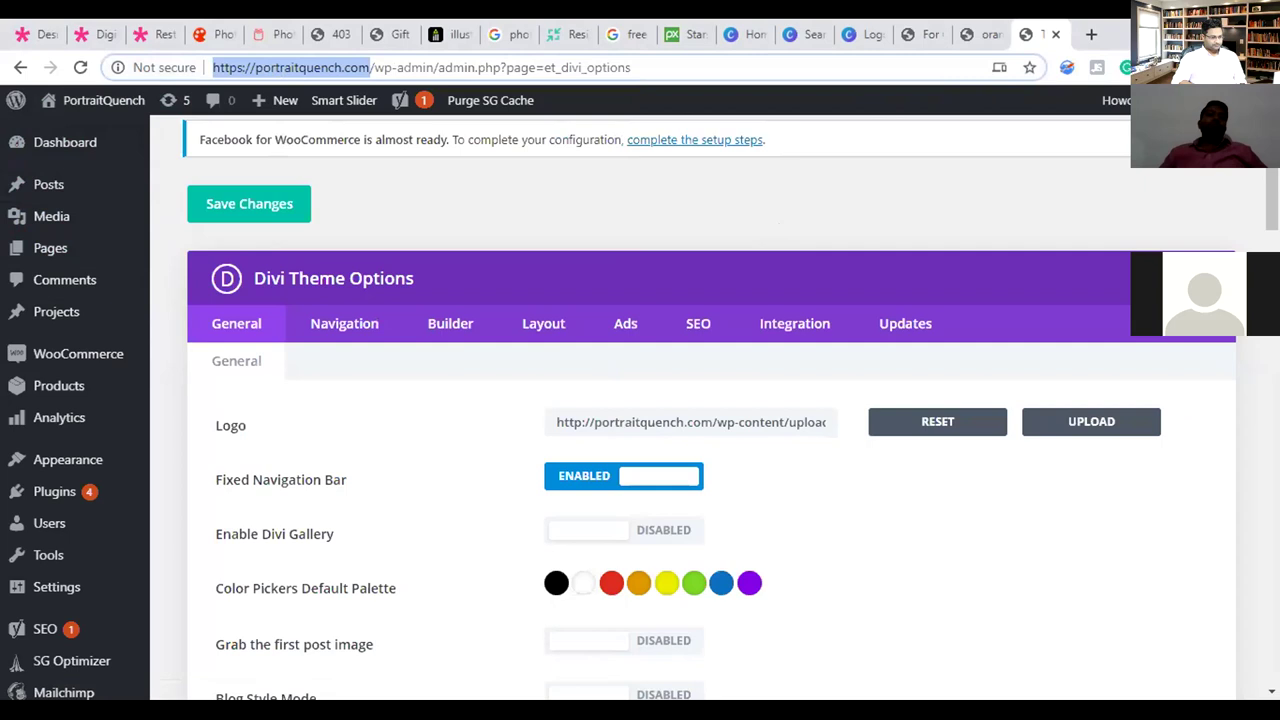
left_click(1150, 67)
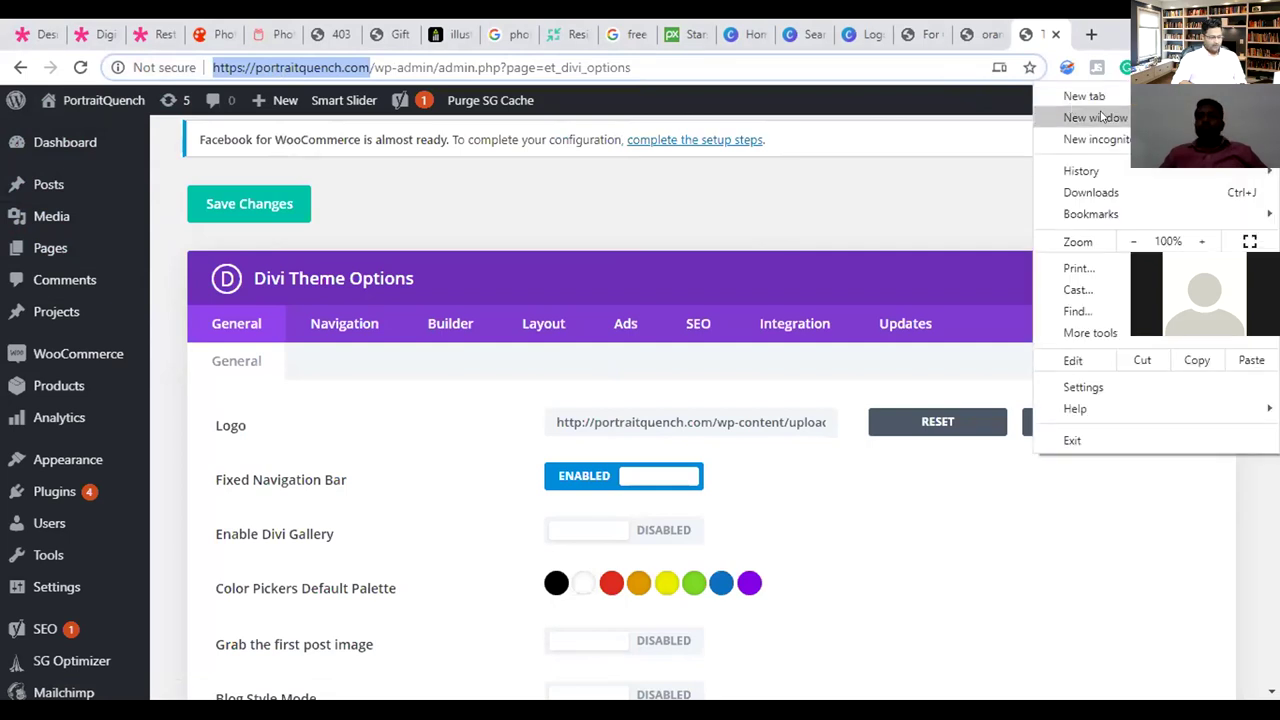
left_click(1110, 142)
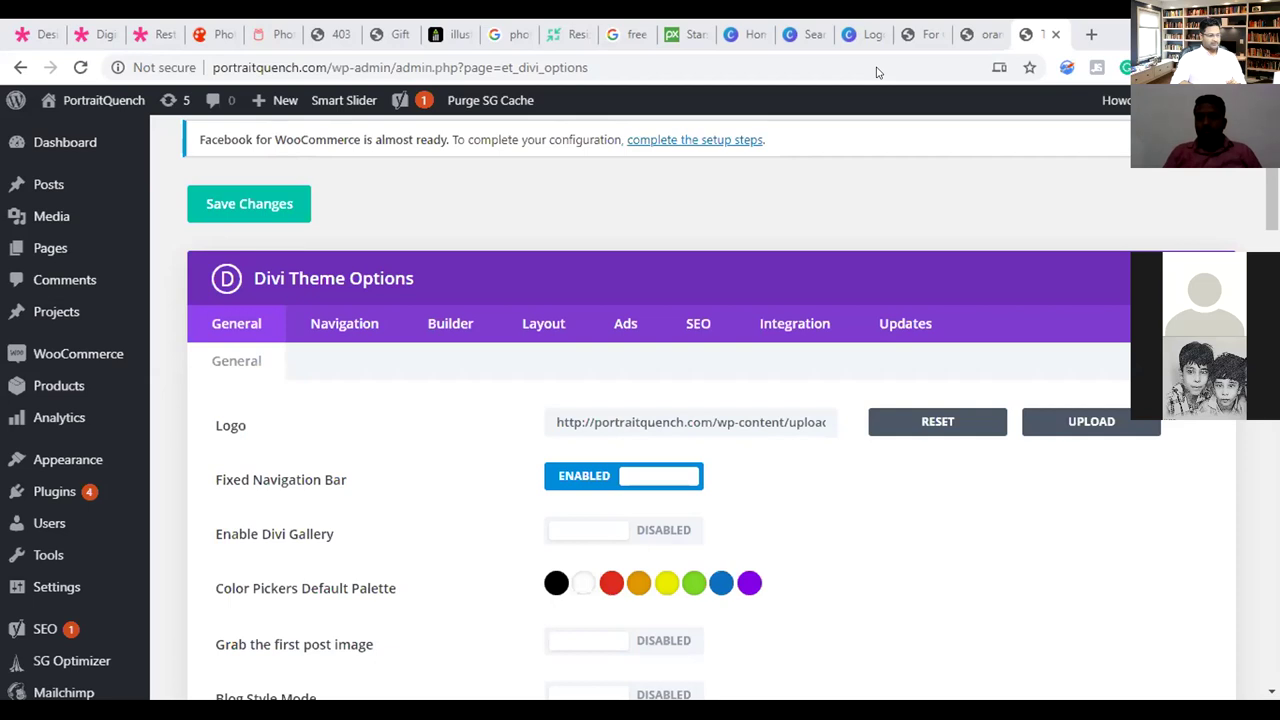
Skip the incognito window and switch to the Chrome window showing the PortraitQuench homepage.
key("alt+f")
key("Down")
key("Down")
key("Down")
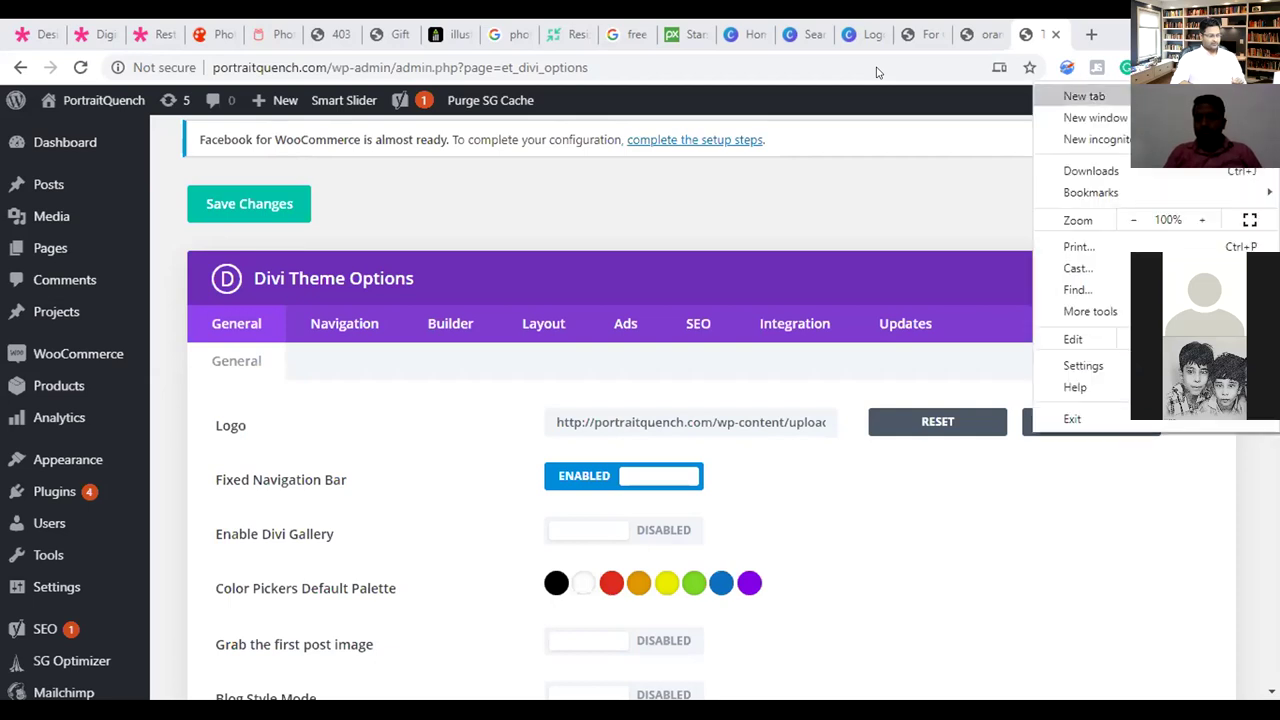
key("Escape")
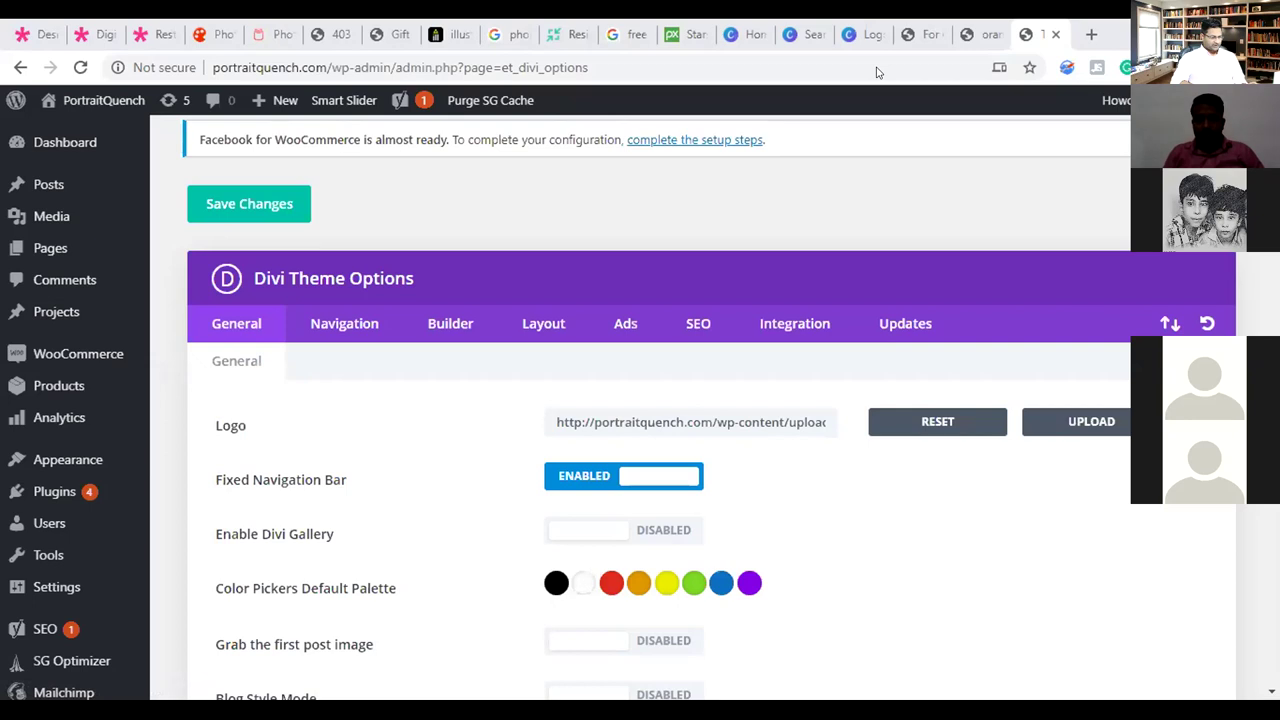
key("alt+Tab")
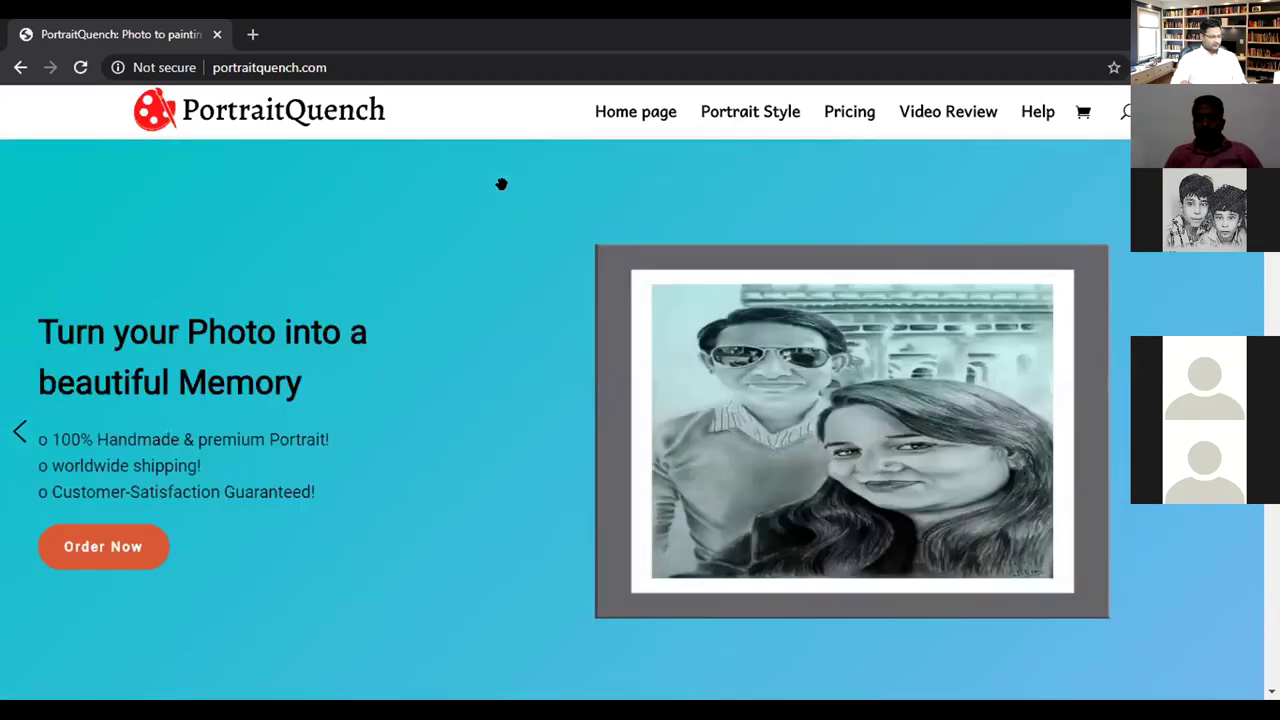
Browse the homepage and Portrait Style page, return Home, then switch back to the admin window.
scroll(503, 214, "down", 4)
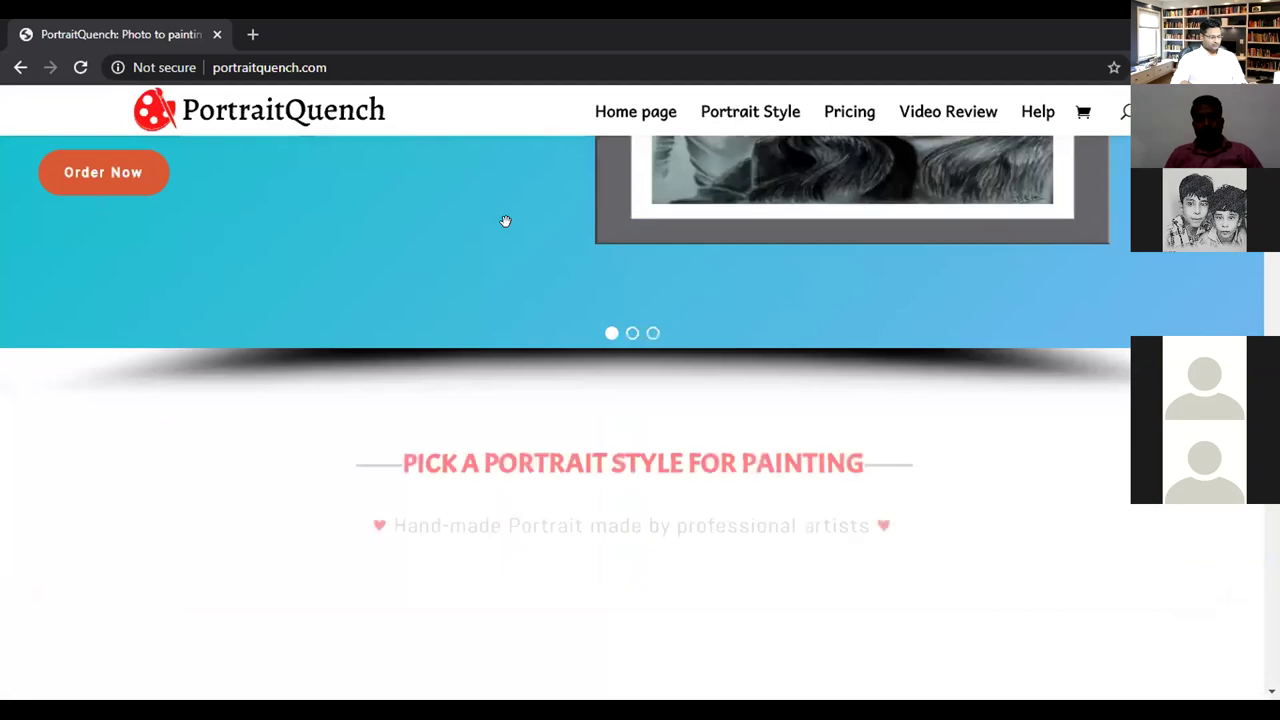
scroll(505, 221, "up", 4)
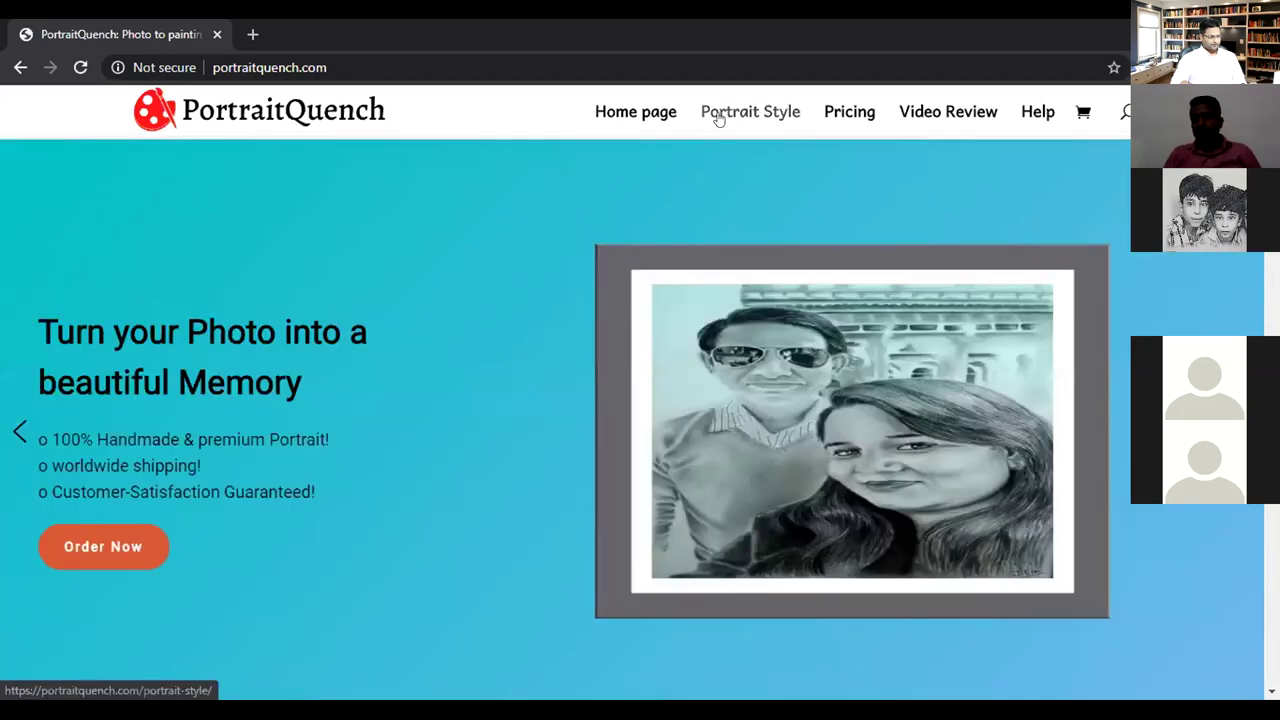
left_click(718, 118)
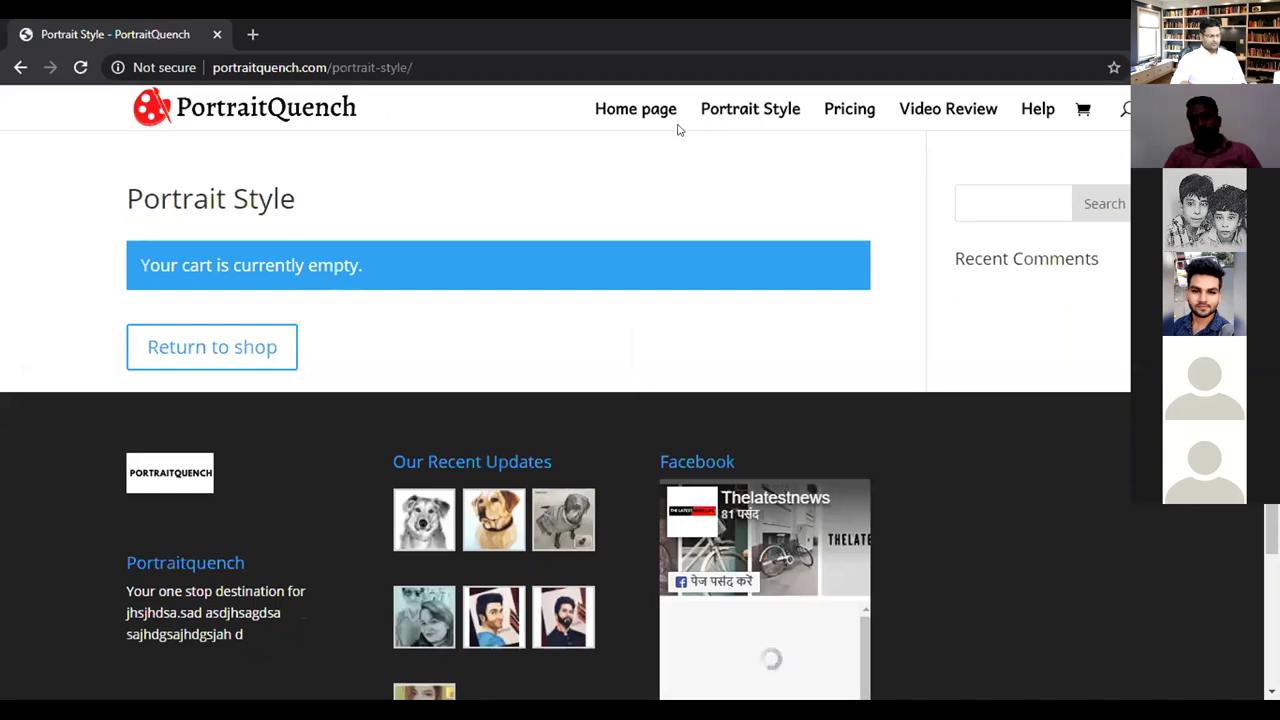
left_click(648, 114)
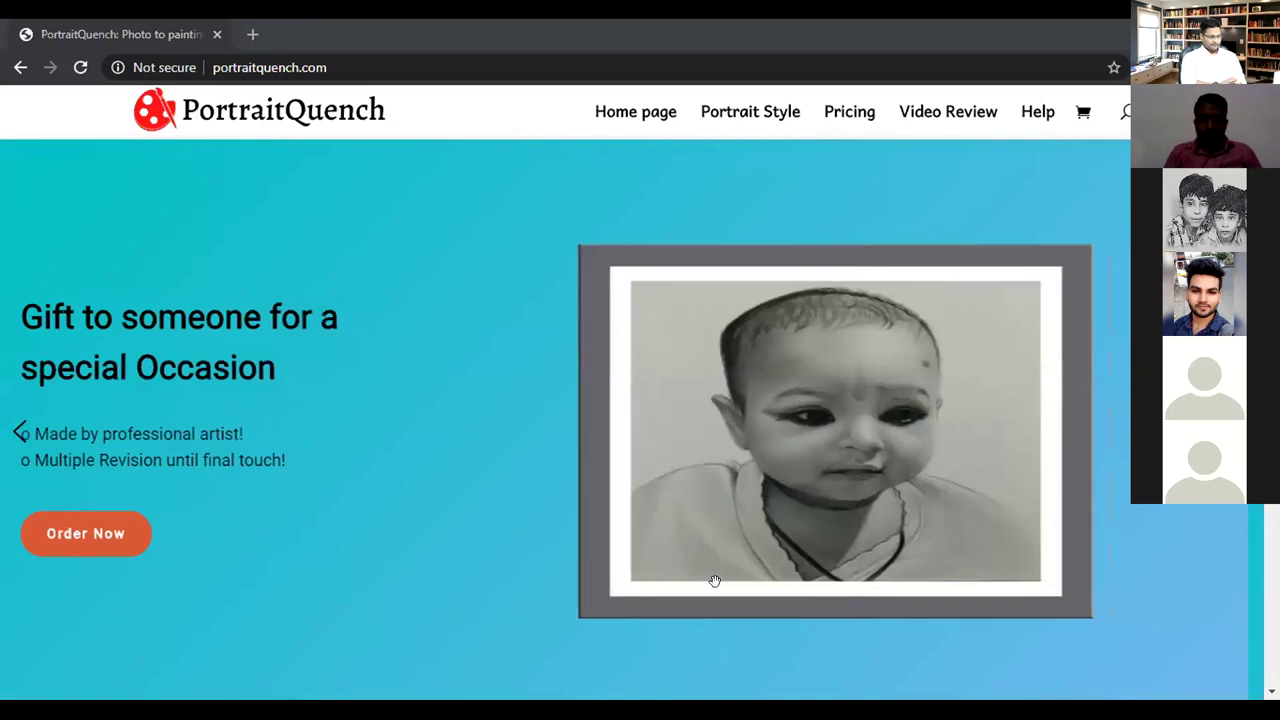
key("alt+Tab")
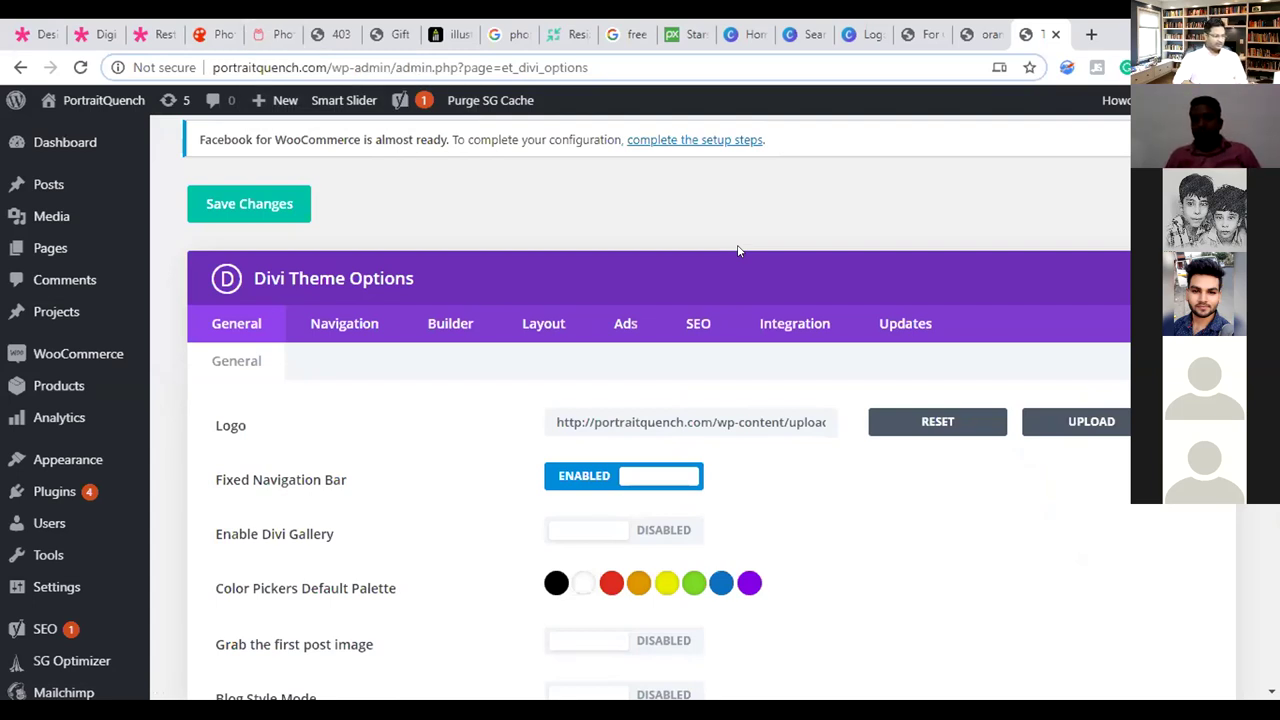
View the live PortraitQuench site via Visit Site, then return to the admin Dashboard.
left_click(104, 104)
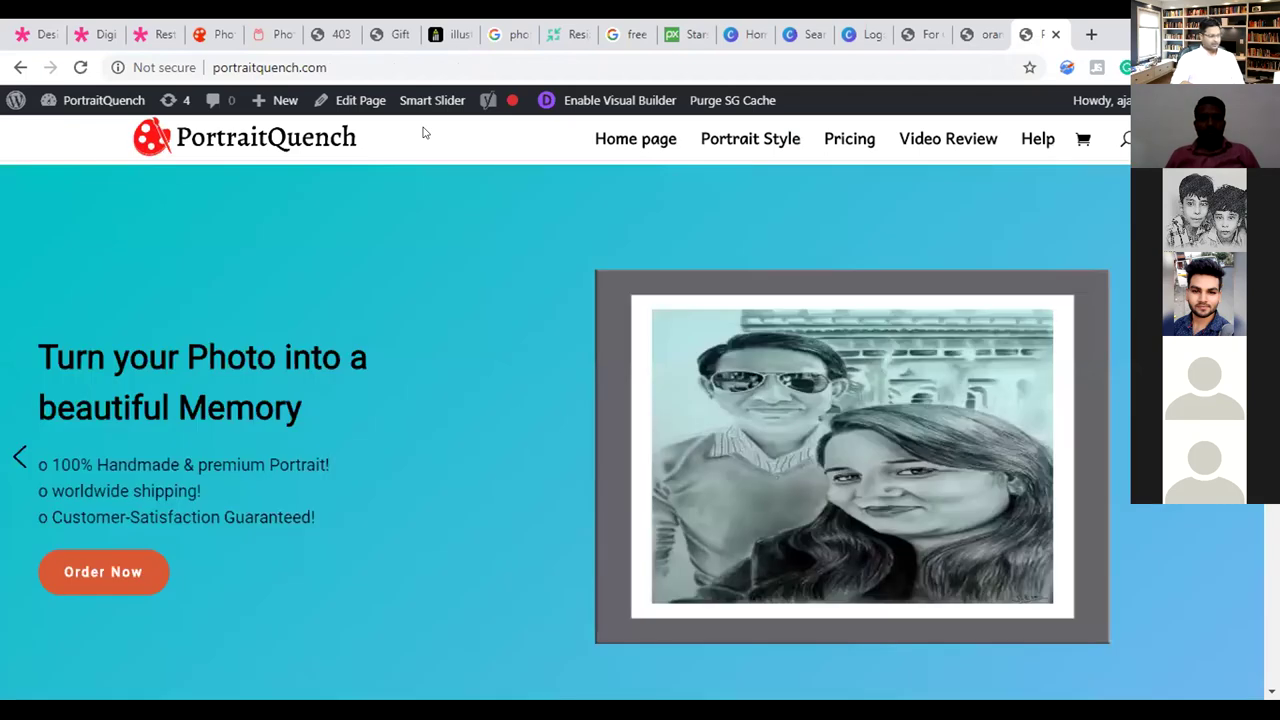
left_click(96, 101)
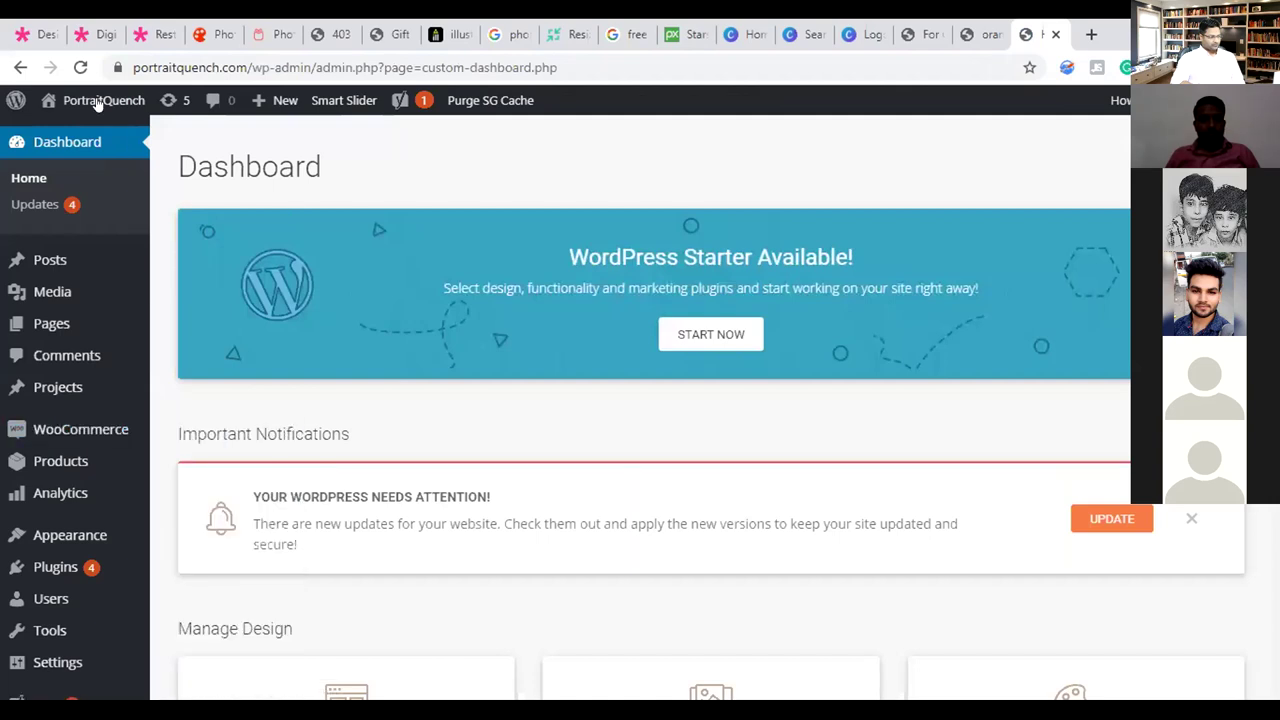
Visit the live site, then launch the Theme Customizer from the PortraitQuench admin-bar menu.
mouse_move(95, 104)
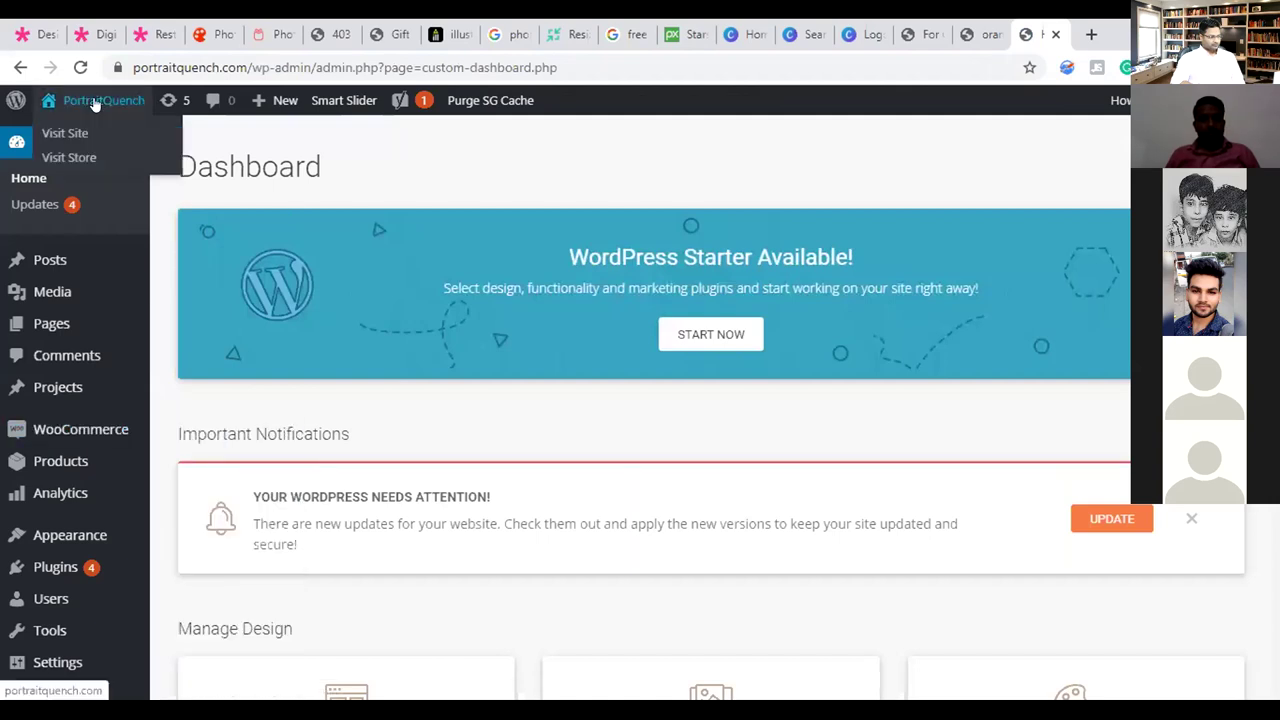
left_click(64, 134)
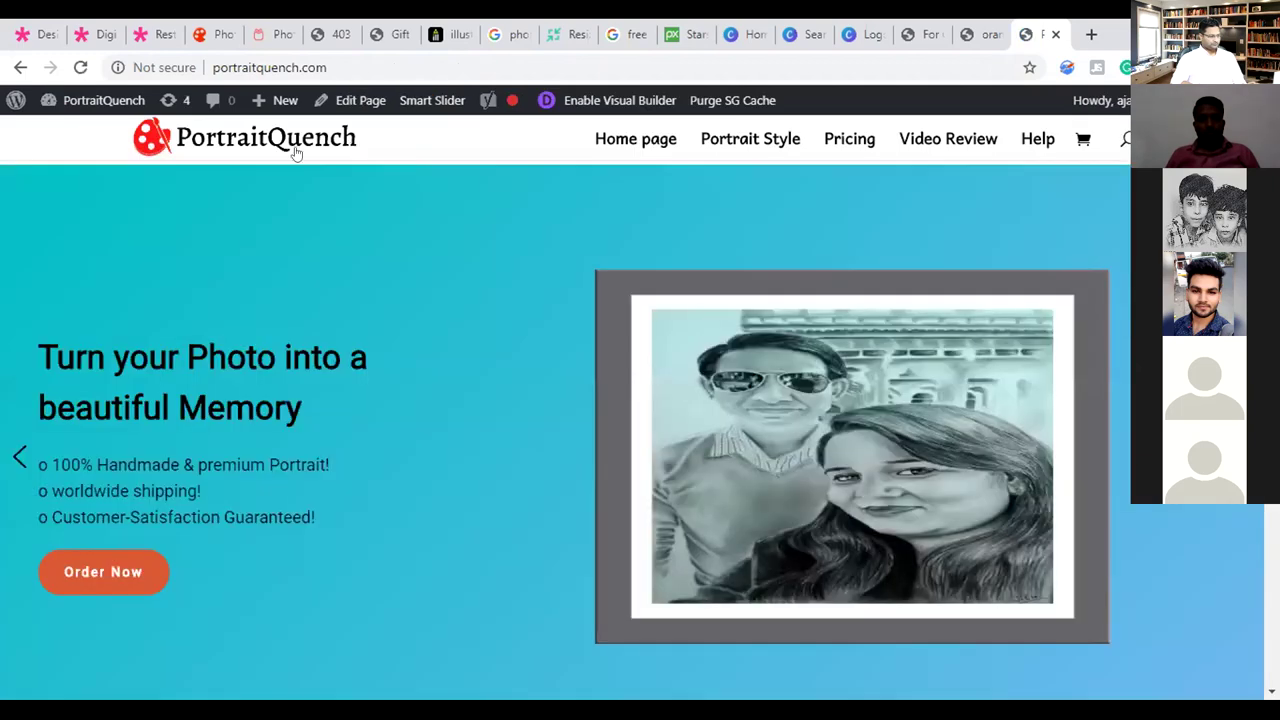
mouse_move(82, 104)
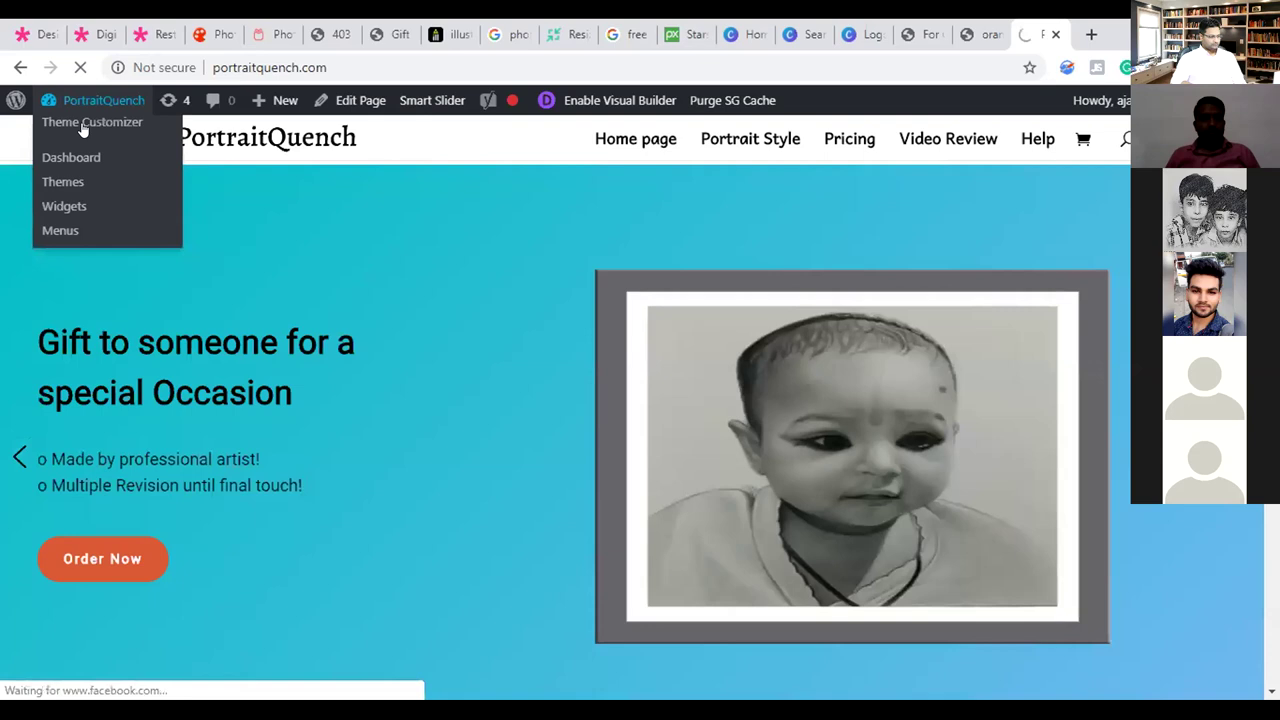
left_click(83, 128)
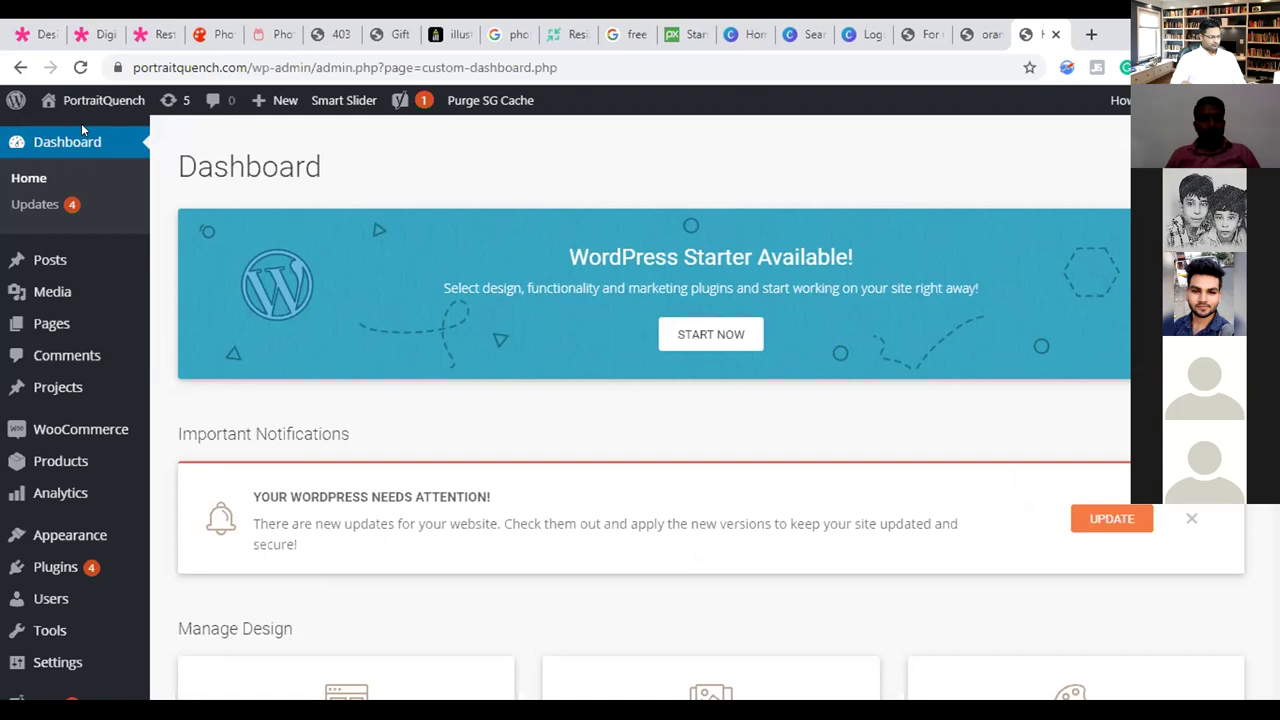
Scroll through the Customizer panel and go to the Divi Theme Options page.
scroll(278, 404, "down", 2)
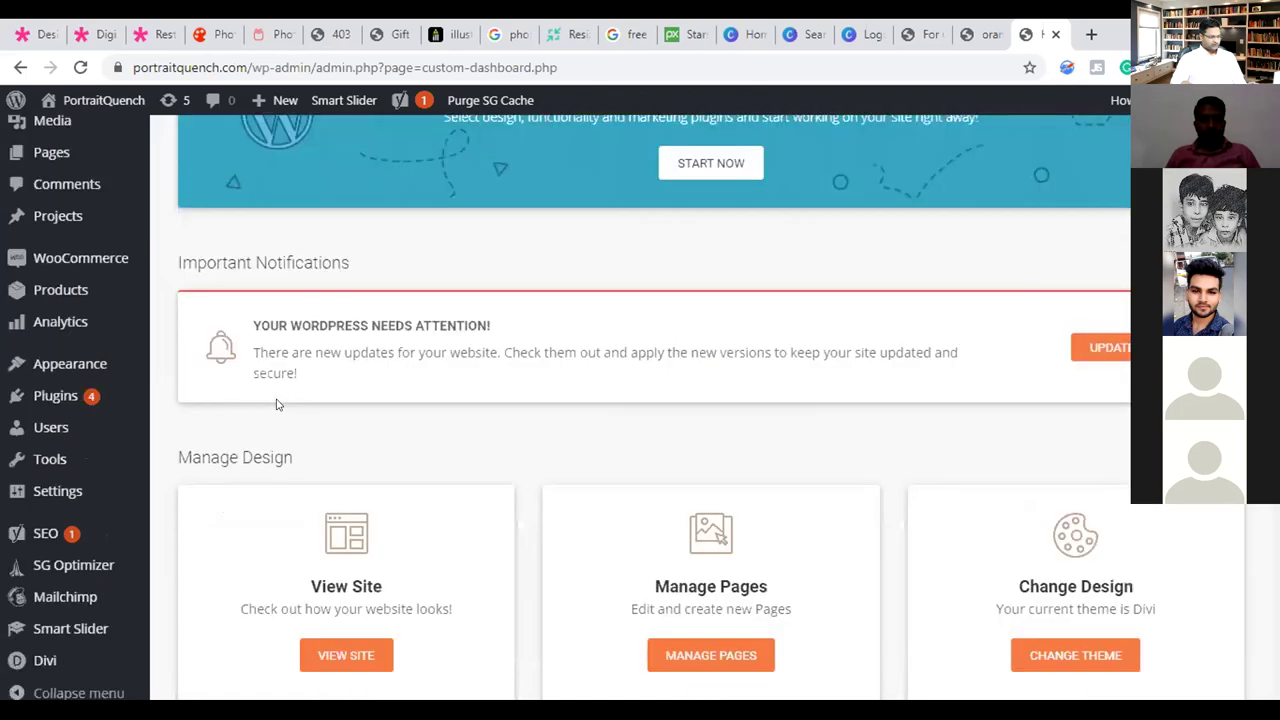
scroll(278, 404, "down", 3)
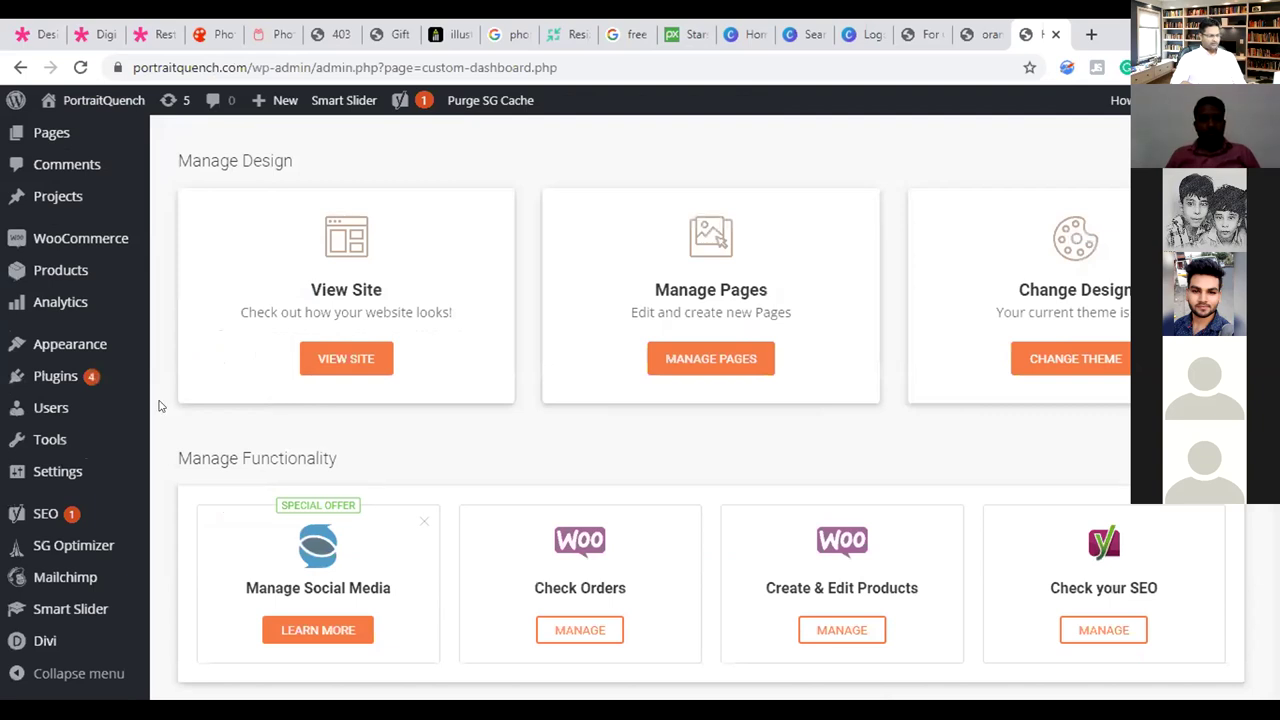
scroll(158, 405, "up", 4)
scroll(84, 342, "up", 1)
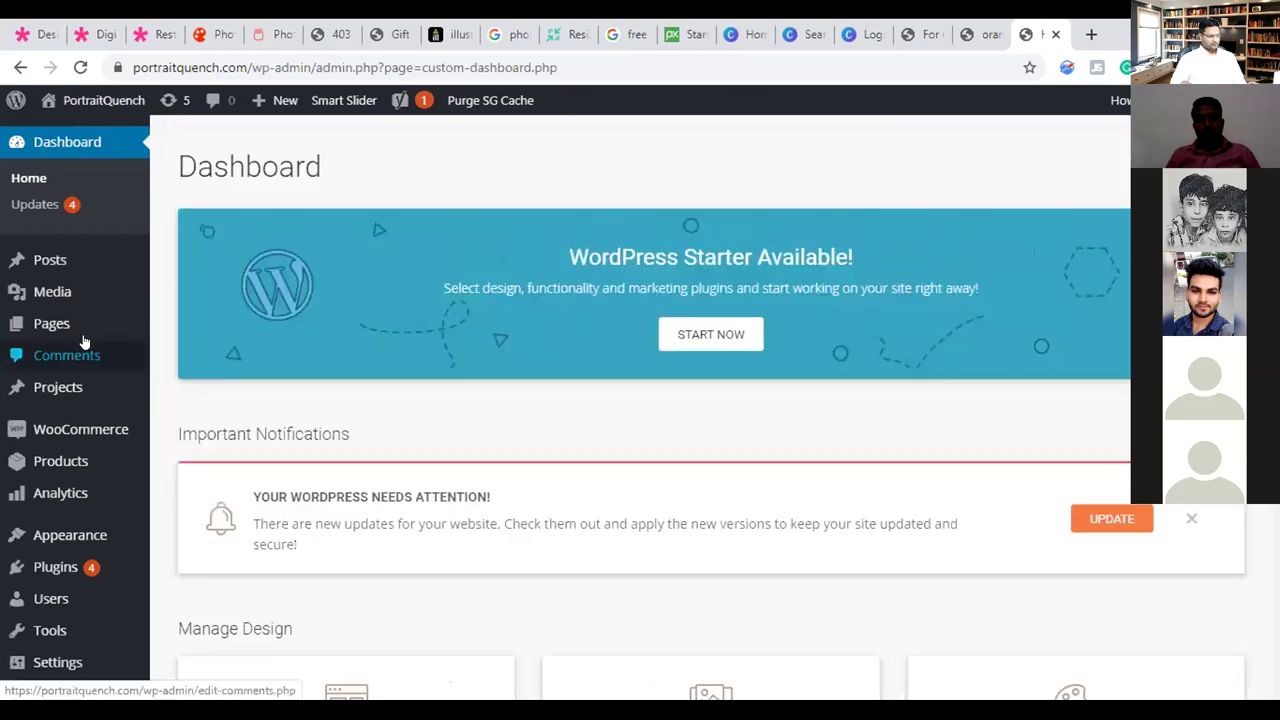
mouse_move(83, 338)
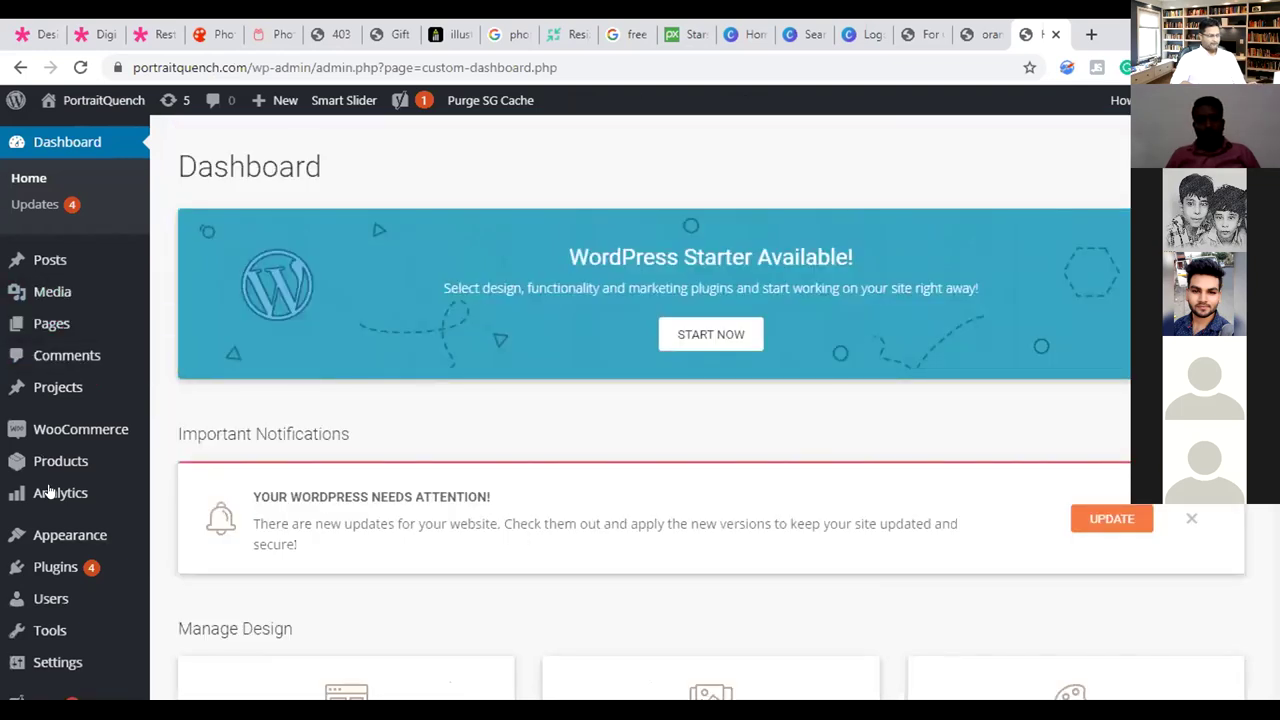
scroll(53, 505, "down", 2)
scroll(46, 534, "down", 4)
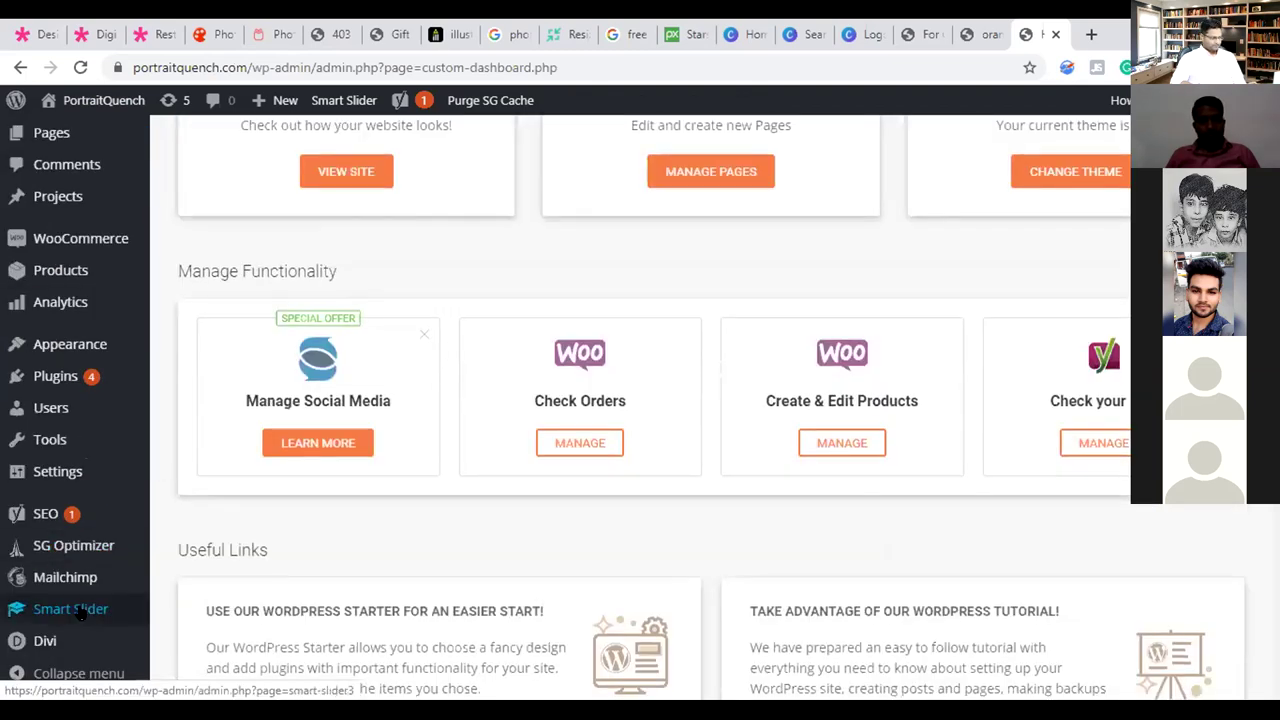
scroll(52, 636, "down", 2)
mouse_move(44, 644)
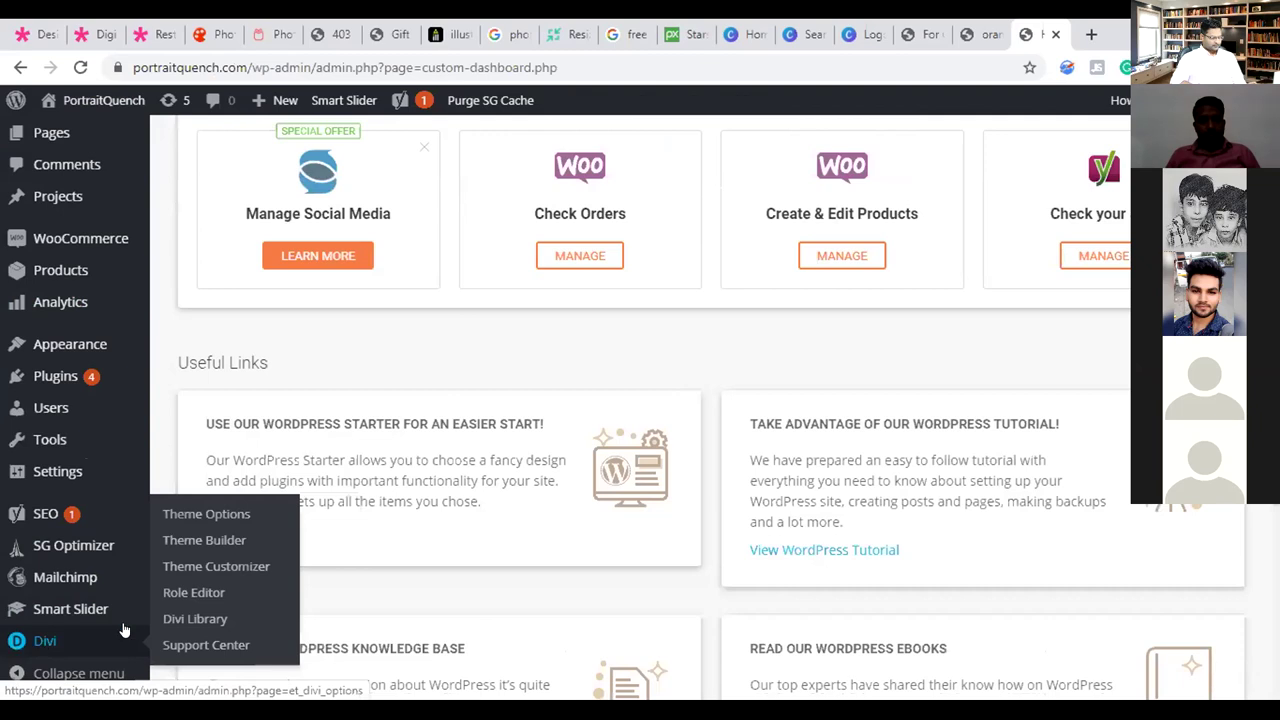
left_click(221, 516)
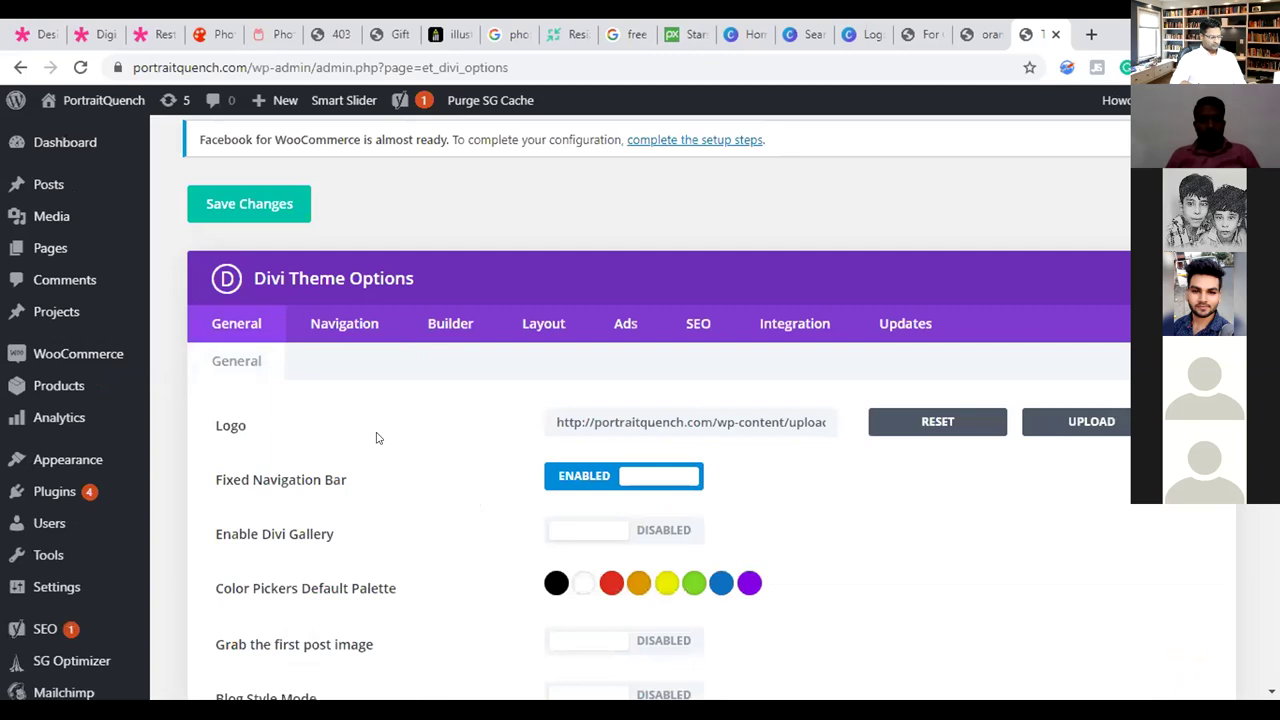
scroll(377, 437, "down", 4)
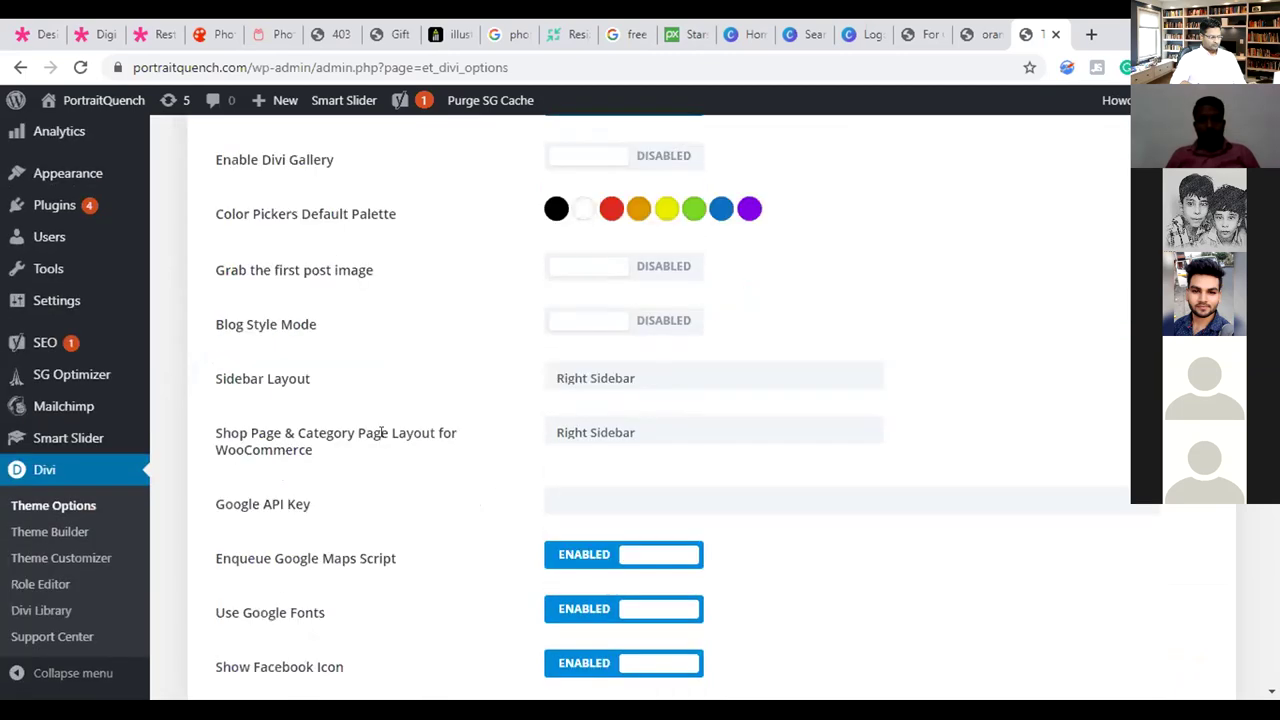
scroll(381, 434, "down", 2)
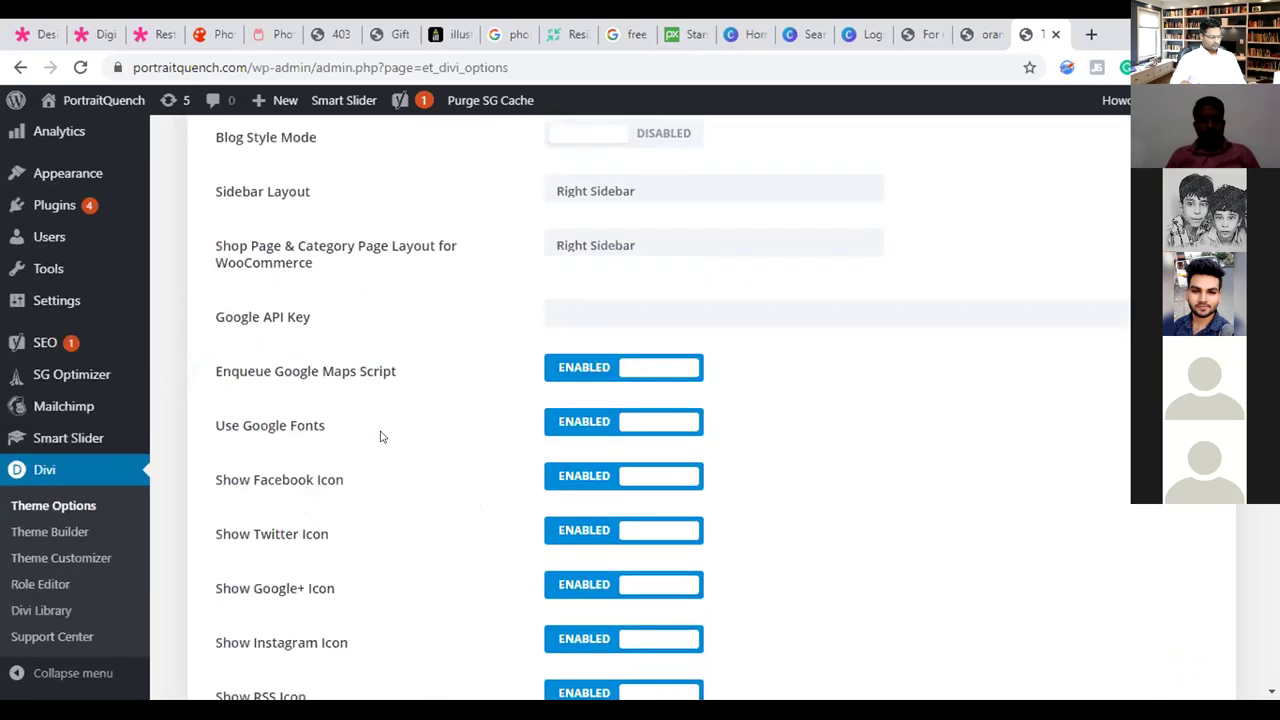
scroll(380, 436, "down", 2)
scroll(380, 436, "down", 1)
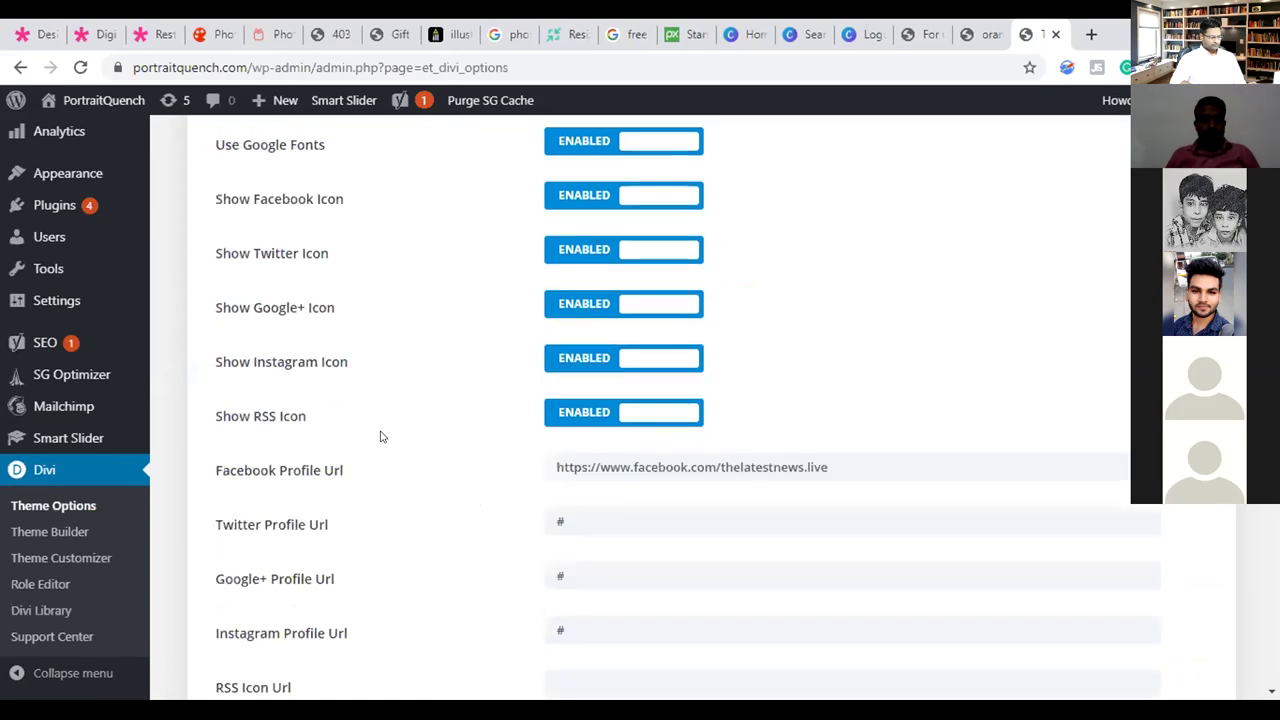
scroll(380, 436, "down", 2)
scroll(380, 436, "down", 4)
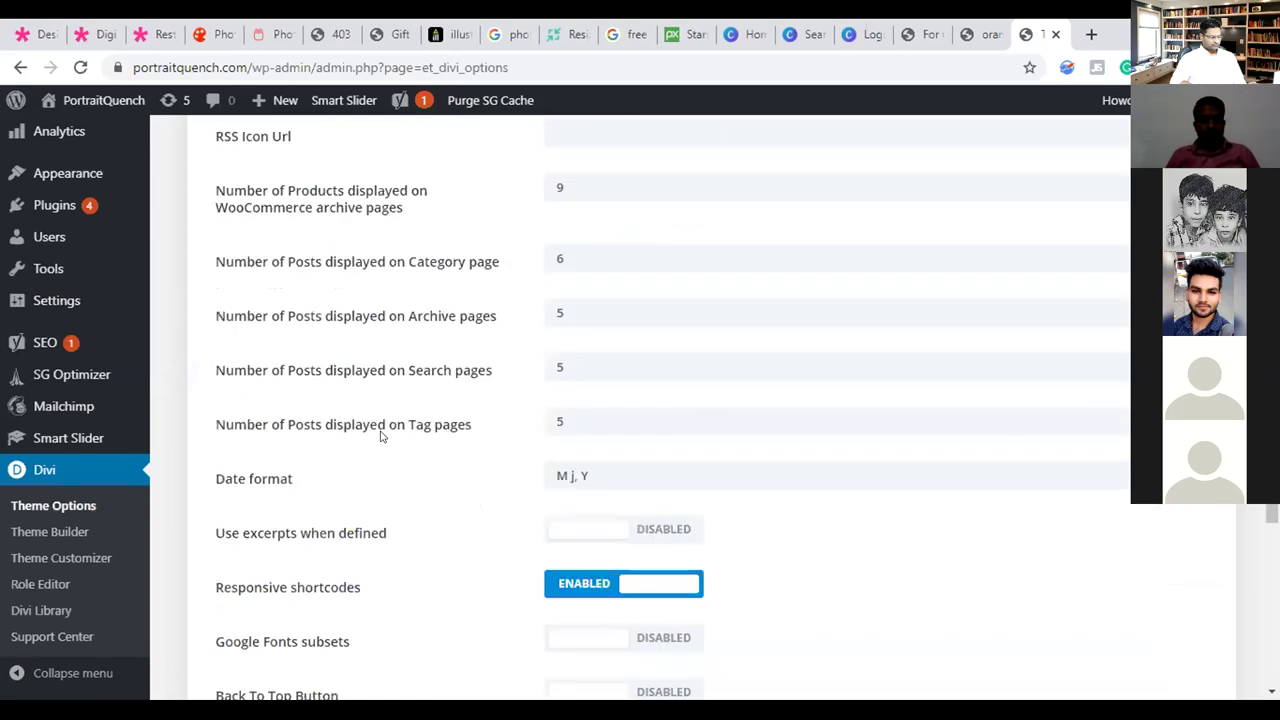
scroll(380, 434, "down", 3)
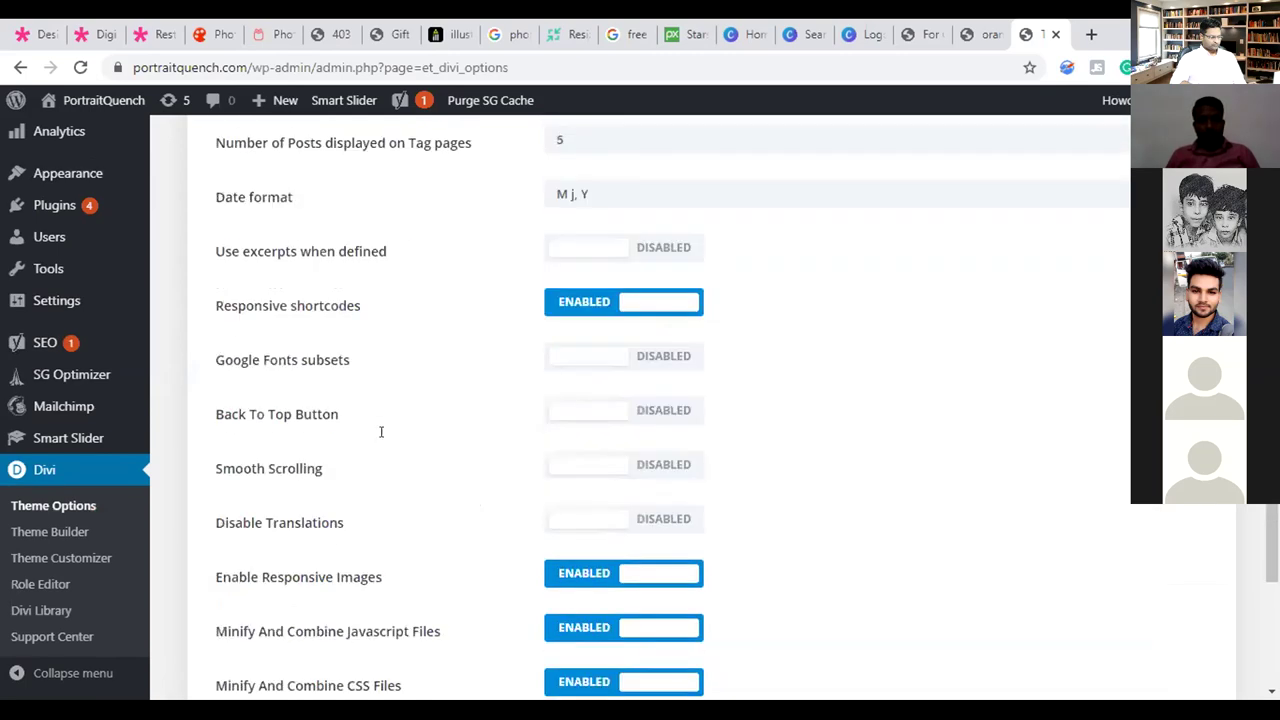
scroll(381, 432, "down", 3)
scroll(380, 436, "down", 2)
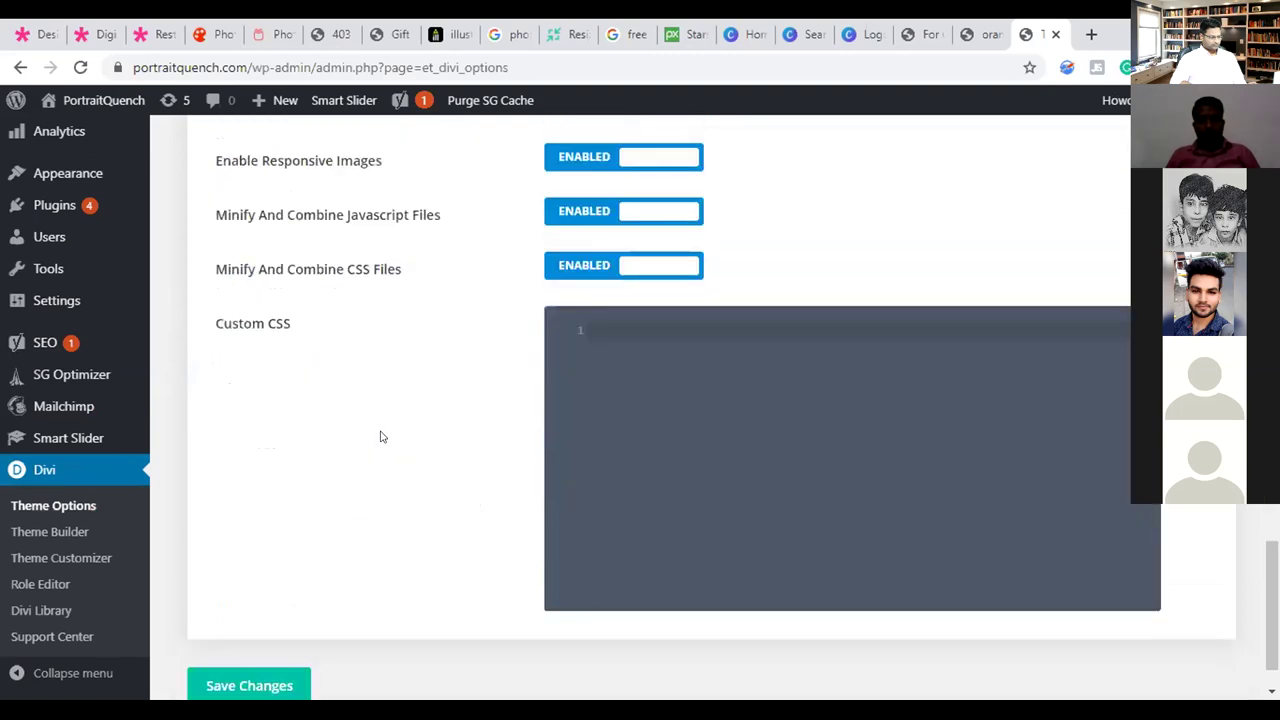
scroll(380, 436, "down", 1)
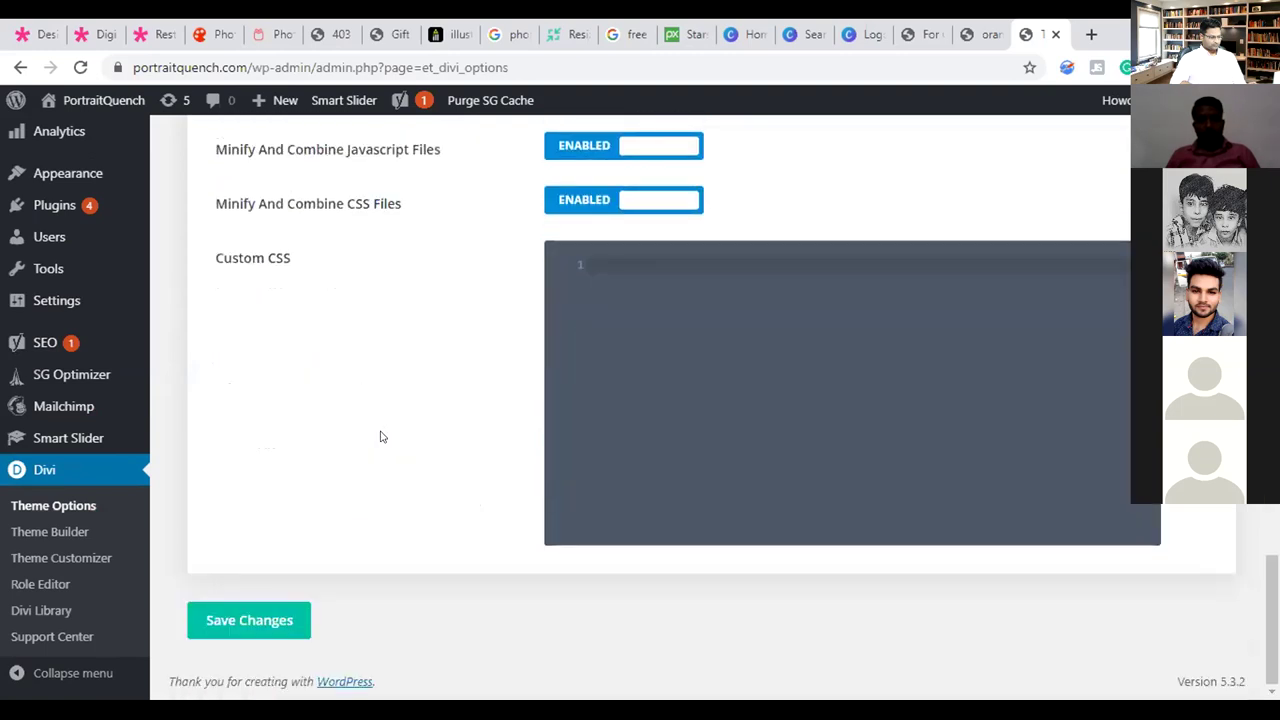
scroll(380, 436, "up", 6)
scroll(380, 436, "up", 7)
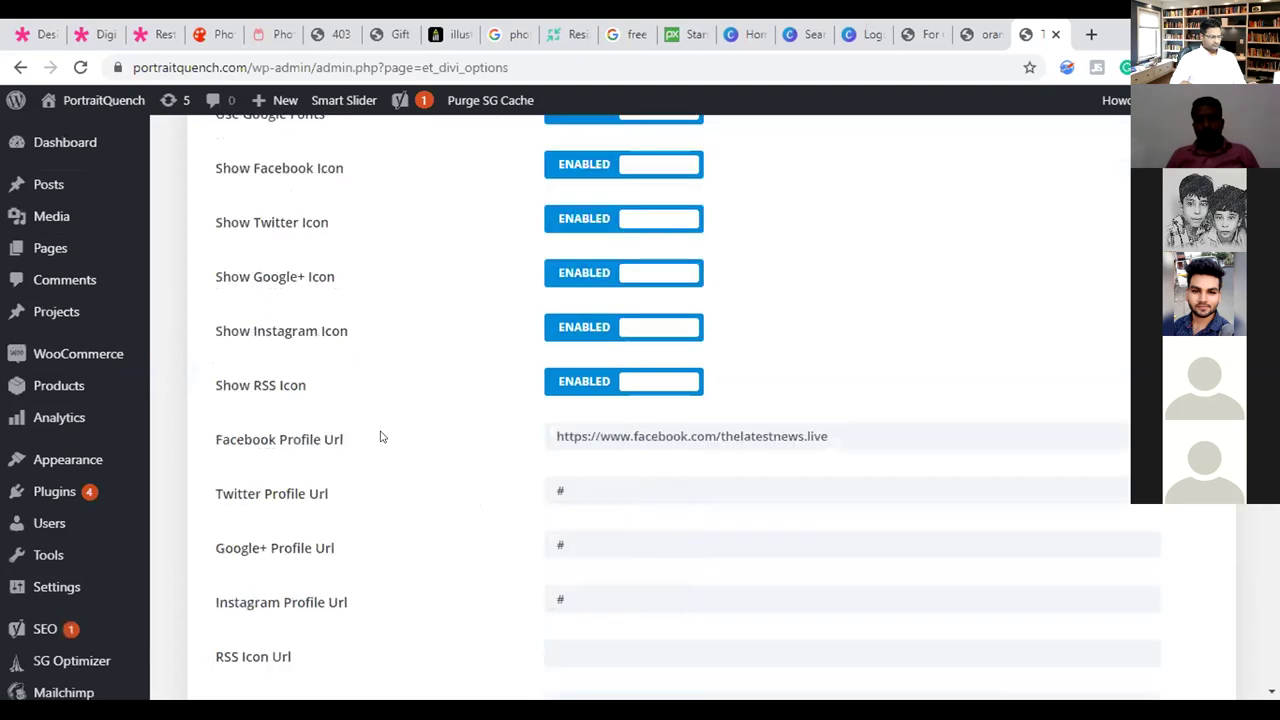
scroll(406, 398, "up", 1)
scroll(408, 393, "up", 2)
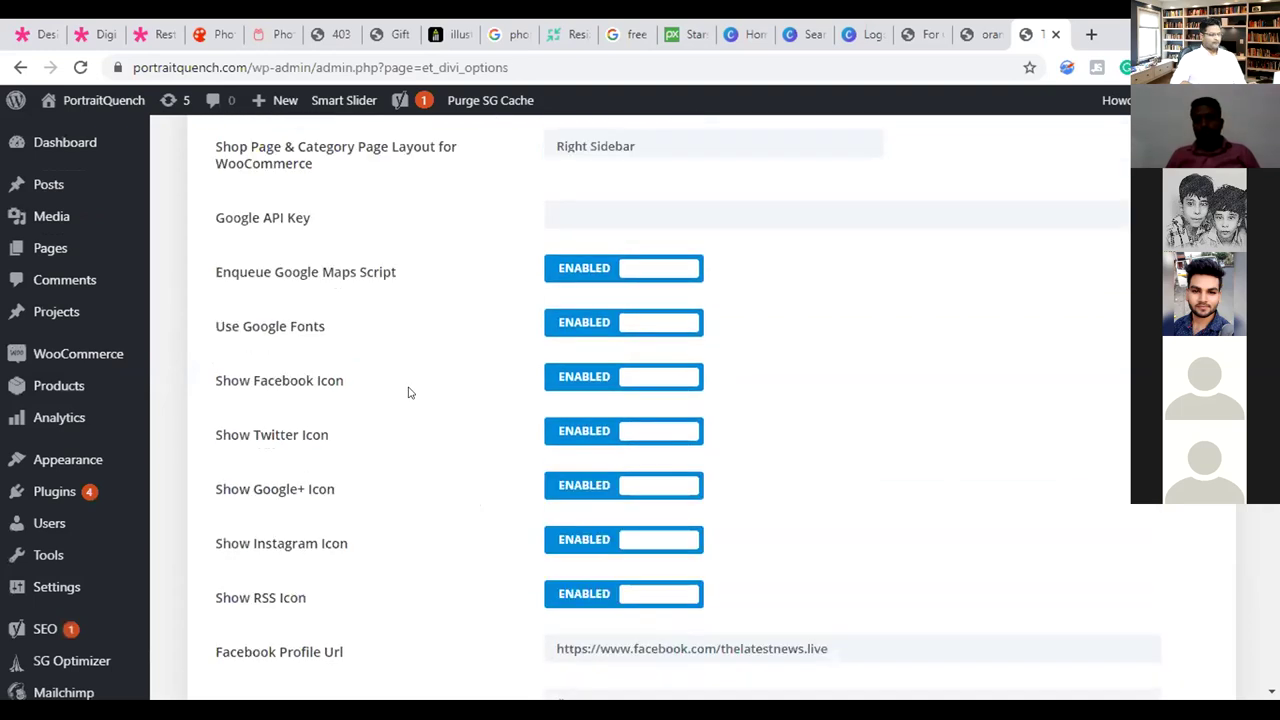
scroll(408, 393, "up", 2)
scroll(408, 393, "up", 3)
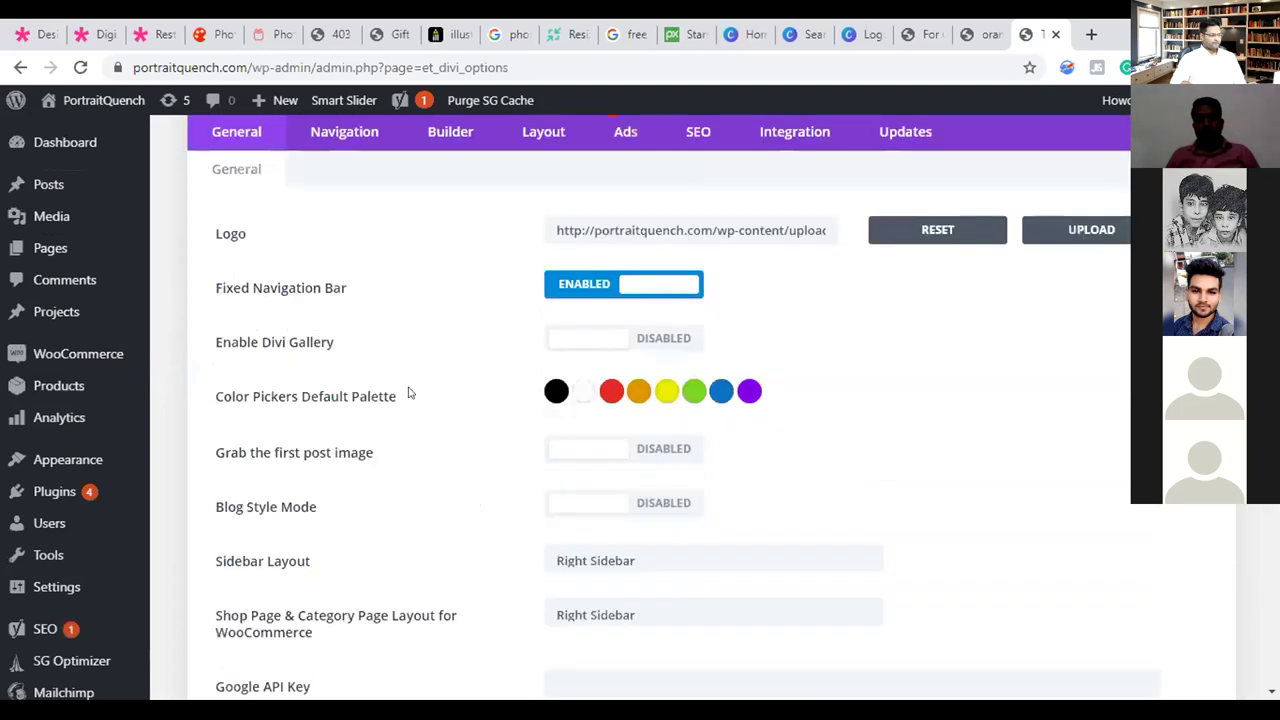
scroll(408, 393, "up", 2)
scroll(408, 393, "up", 1)
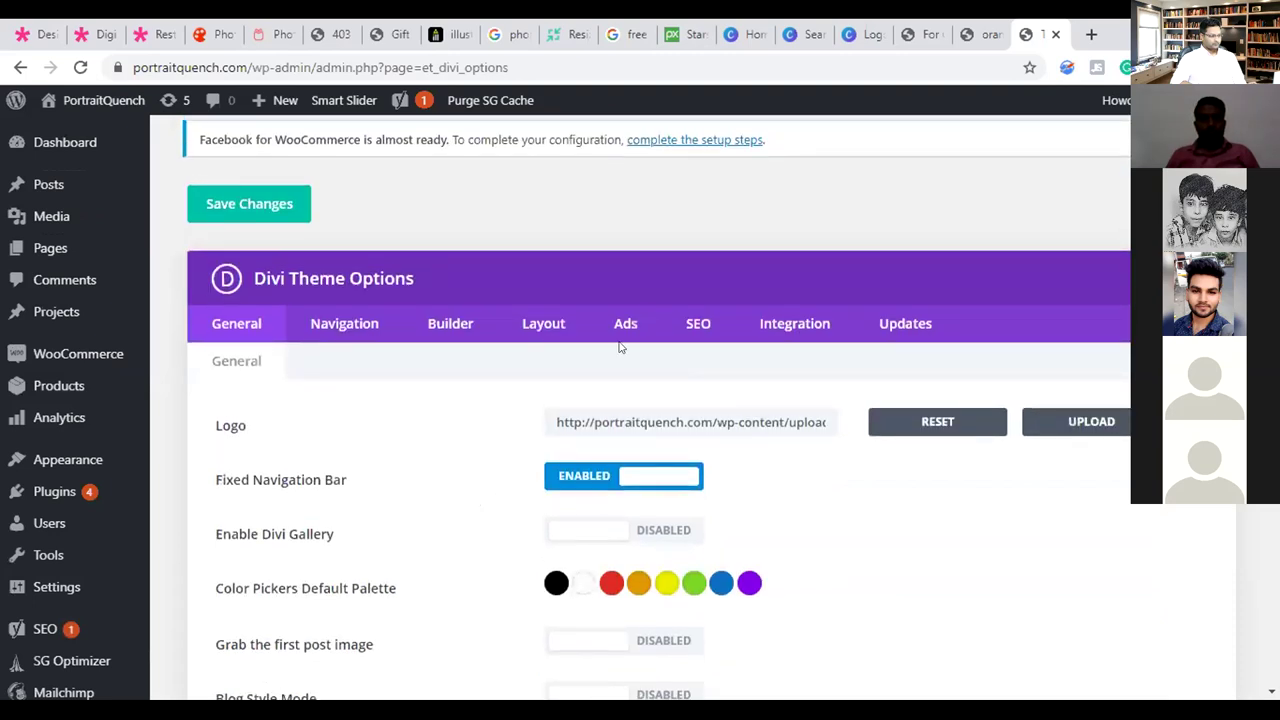
Show the SEO tab and scroll through the Homepage SEO settings, then back up.
left_click(697, 325)
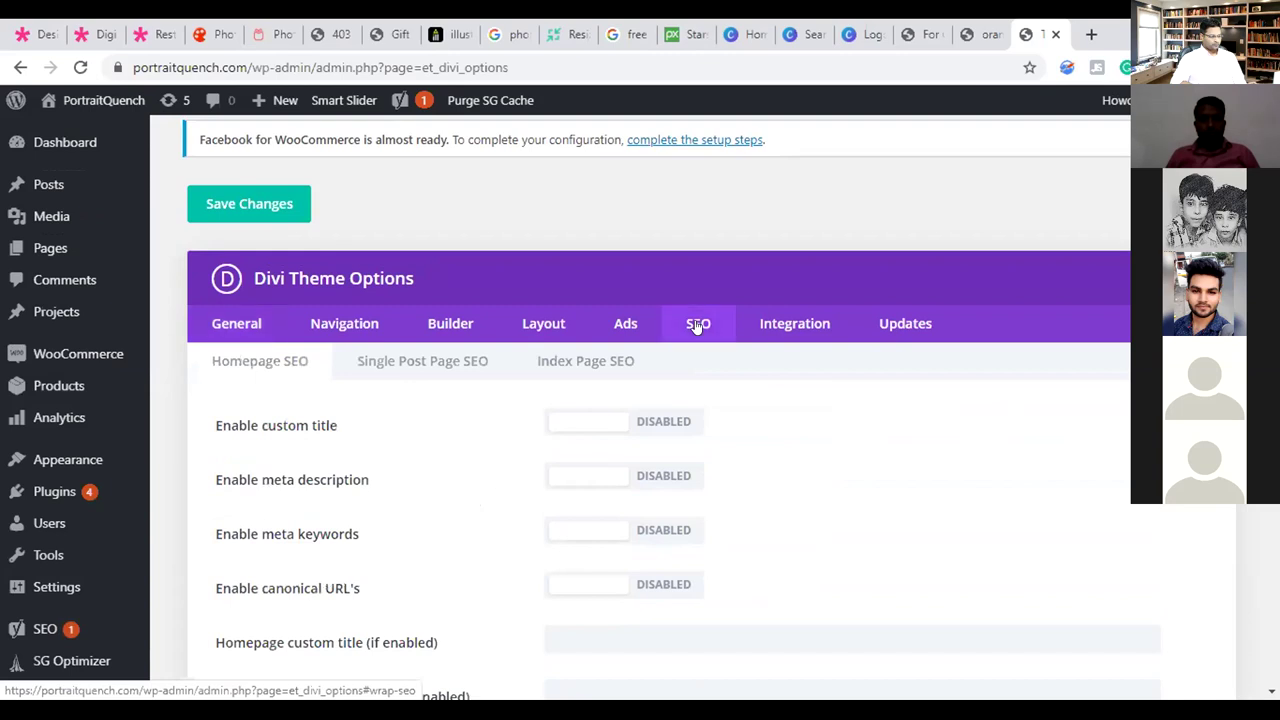
scroll(736, 413, "down", 1)
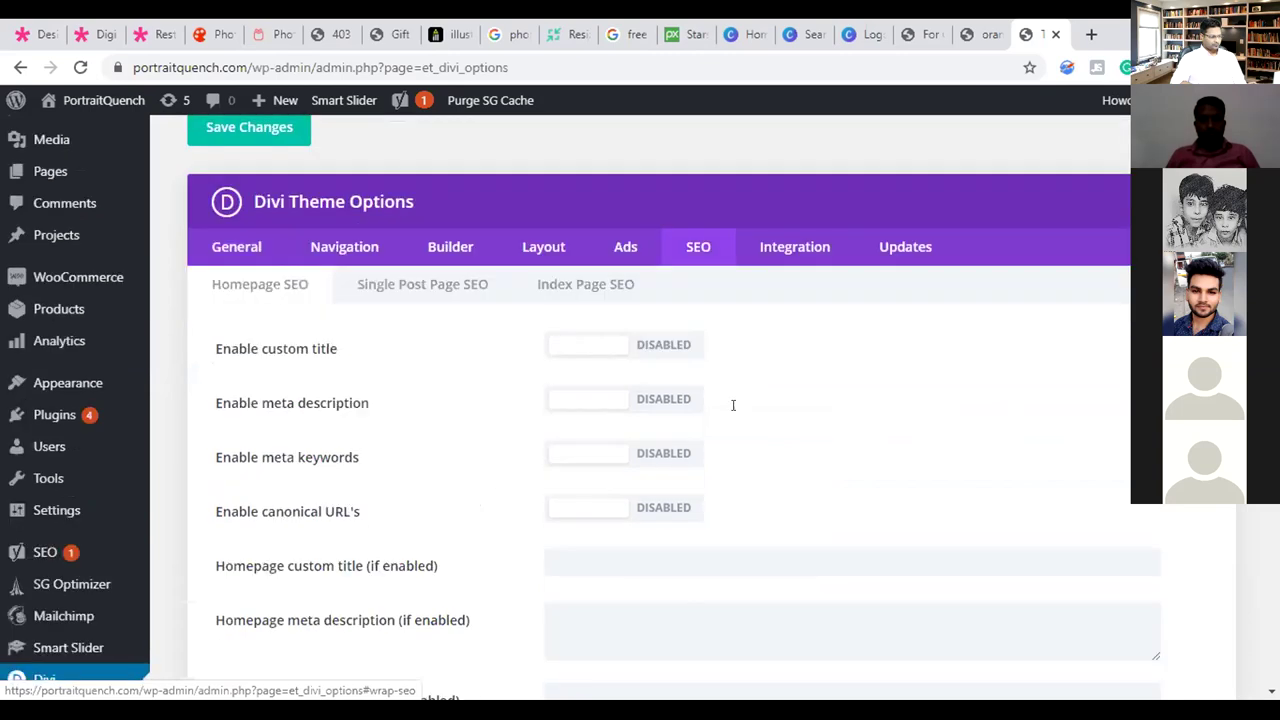
scroll(736, 413, "down", 3)
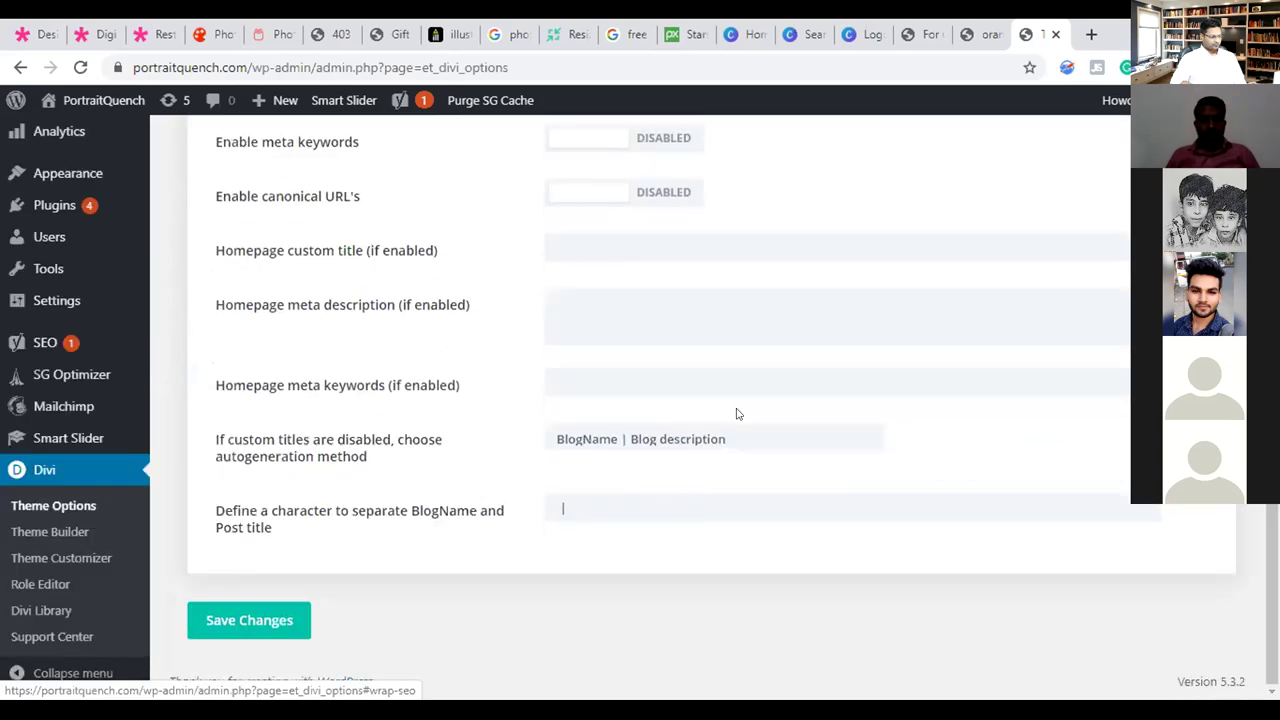
scroll(736, 413, "up", 1)
scroll(733, 415, "up", 2)
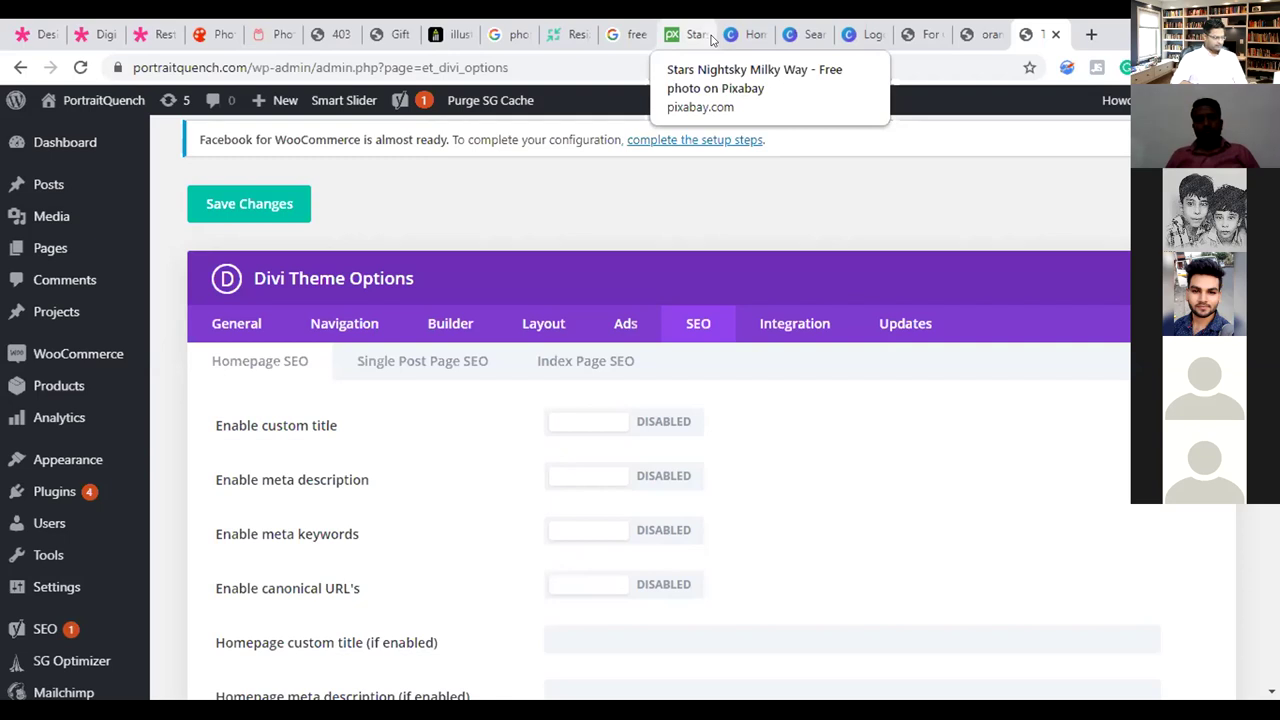
Load the live PortraitQuench front page and choose Edit Page to edit the Home page.
left_click(100, 100)
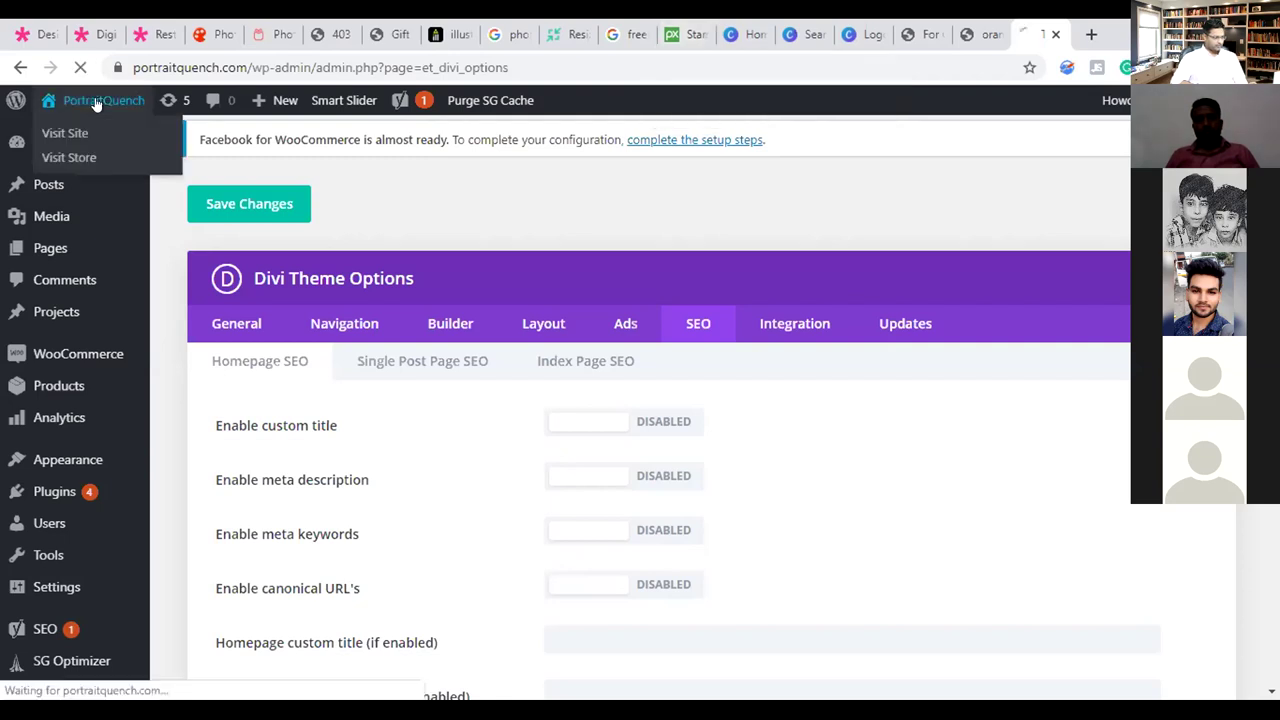
left_click(68, 133)
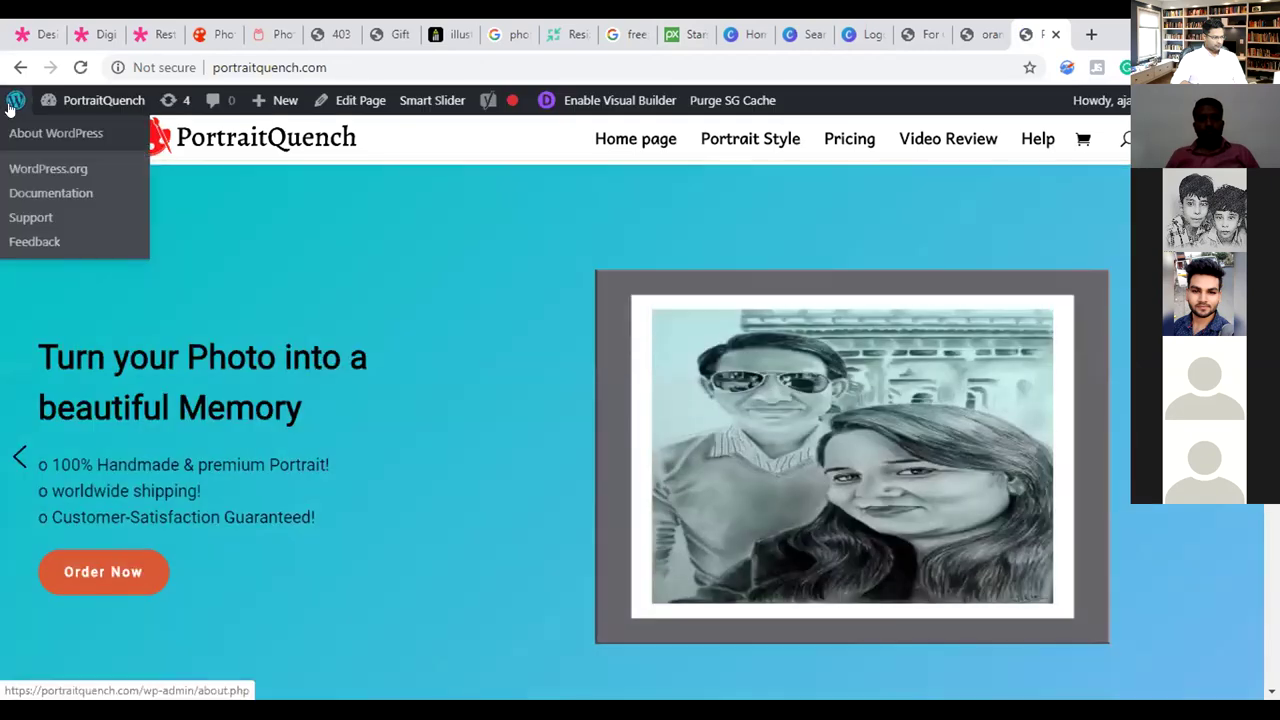
mouse_move(80, 120)
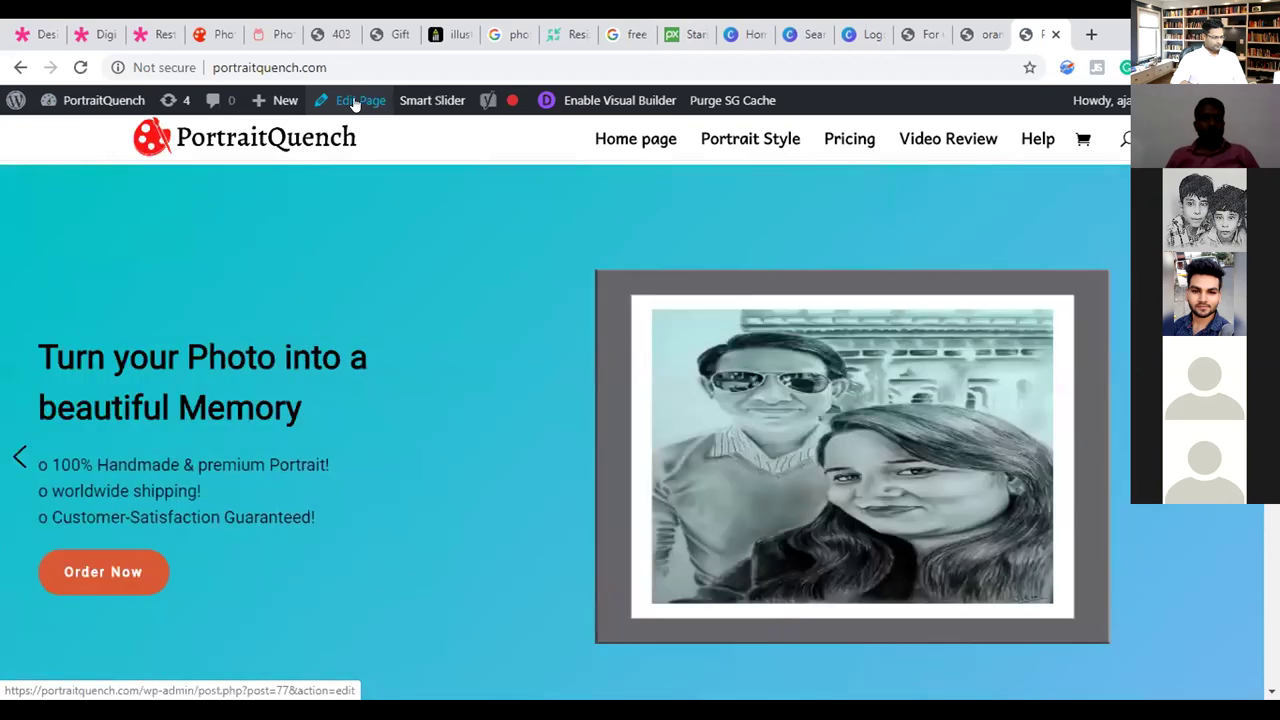
left_click(355, 101)
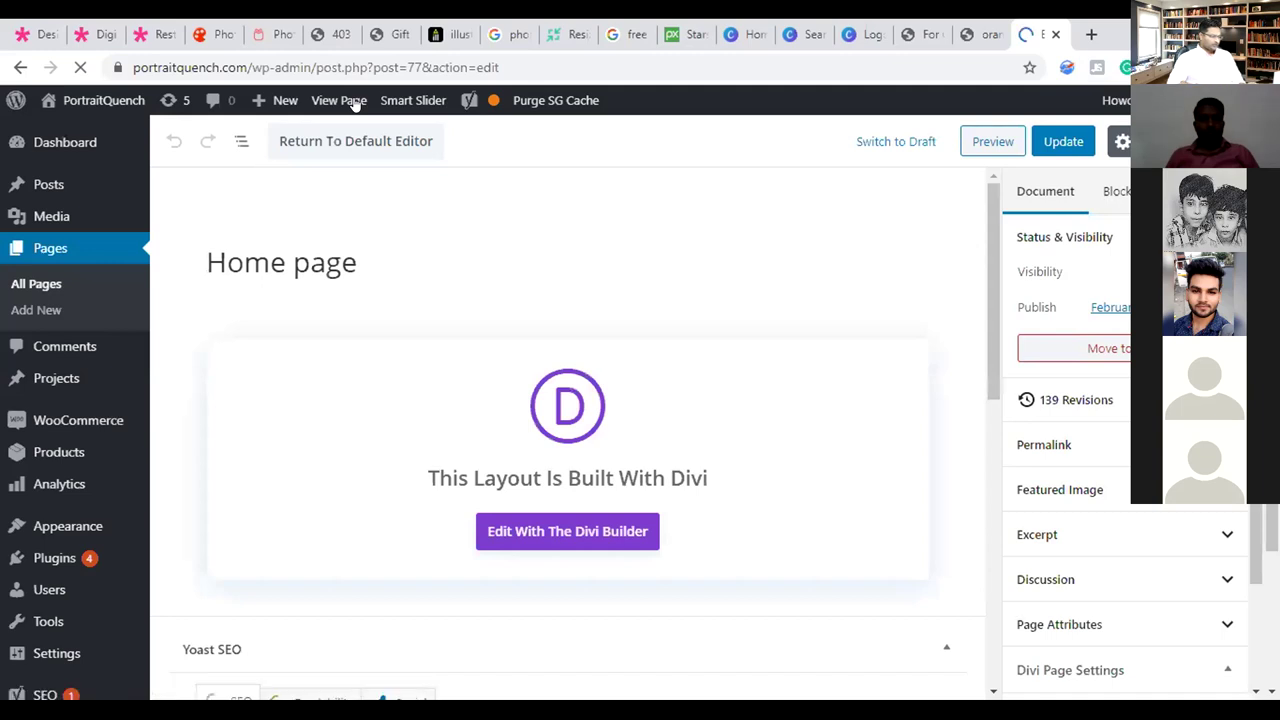
Go to All Pages, back to the live site, then launch the Theme Customizer.
left_click(43, 254)
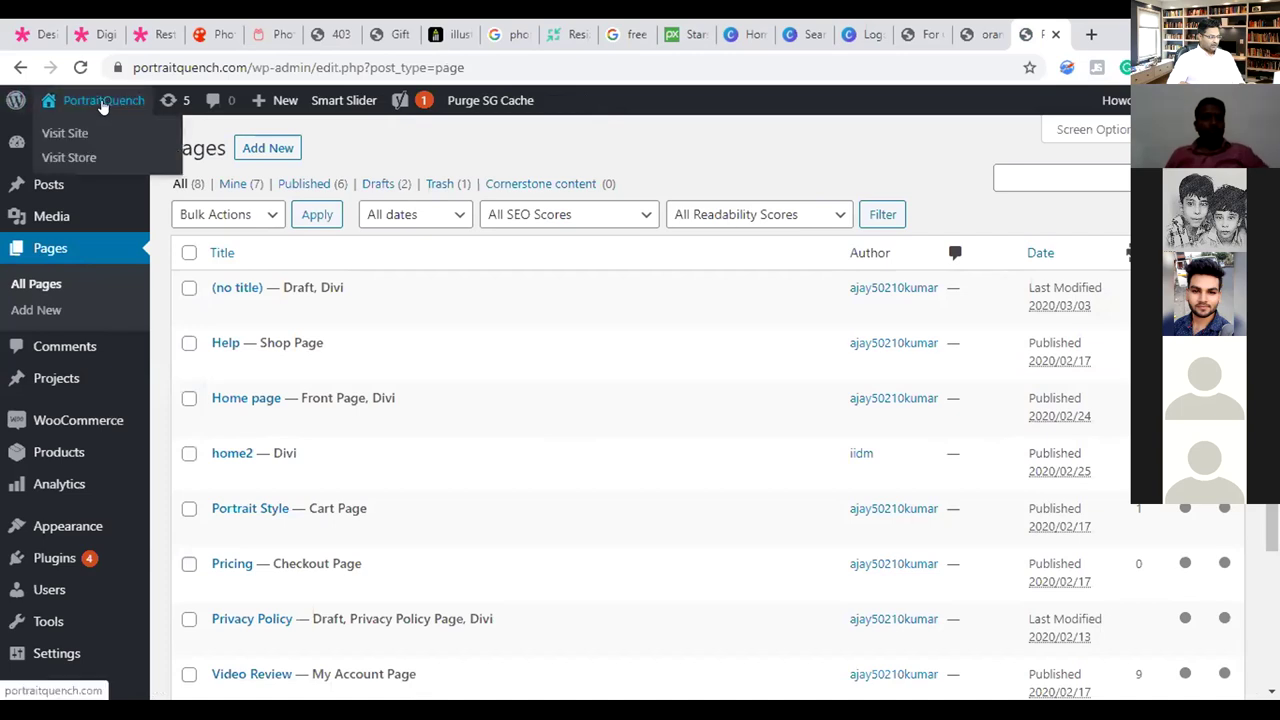
left_click(68, 133)
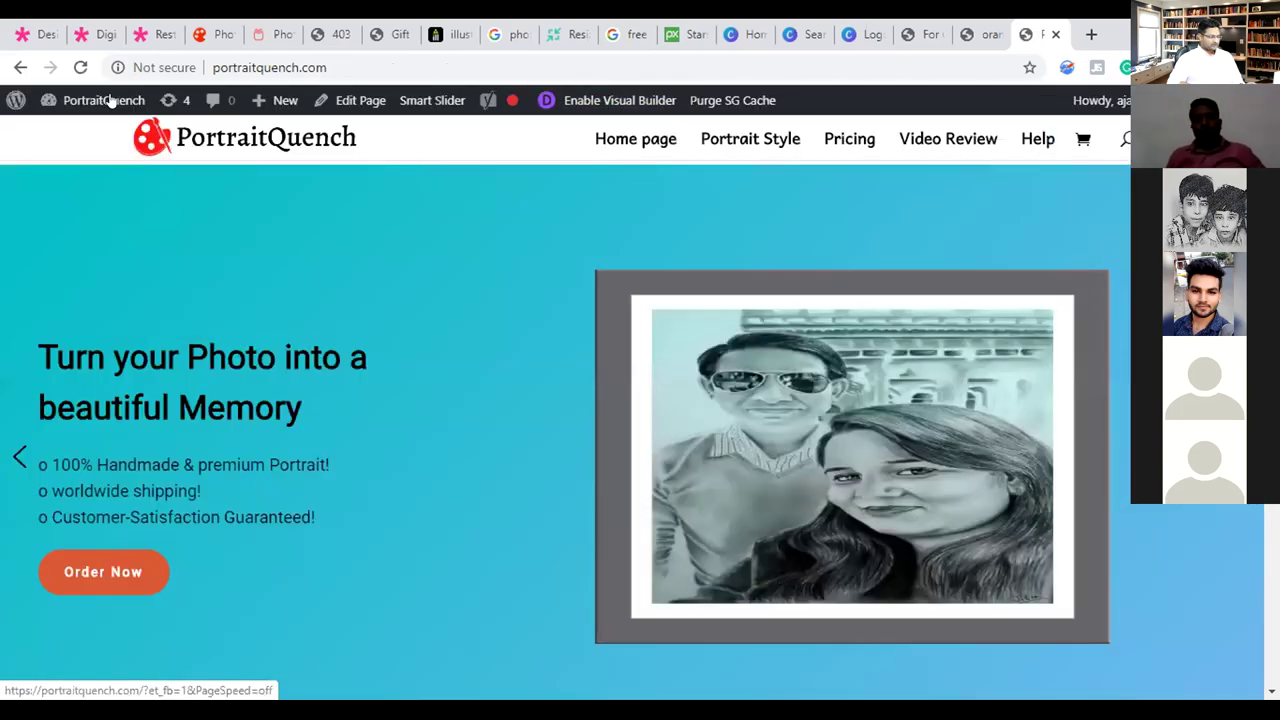
left_click(93, 119)
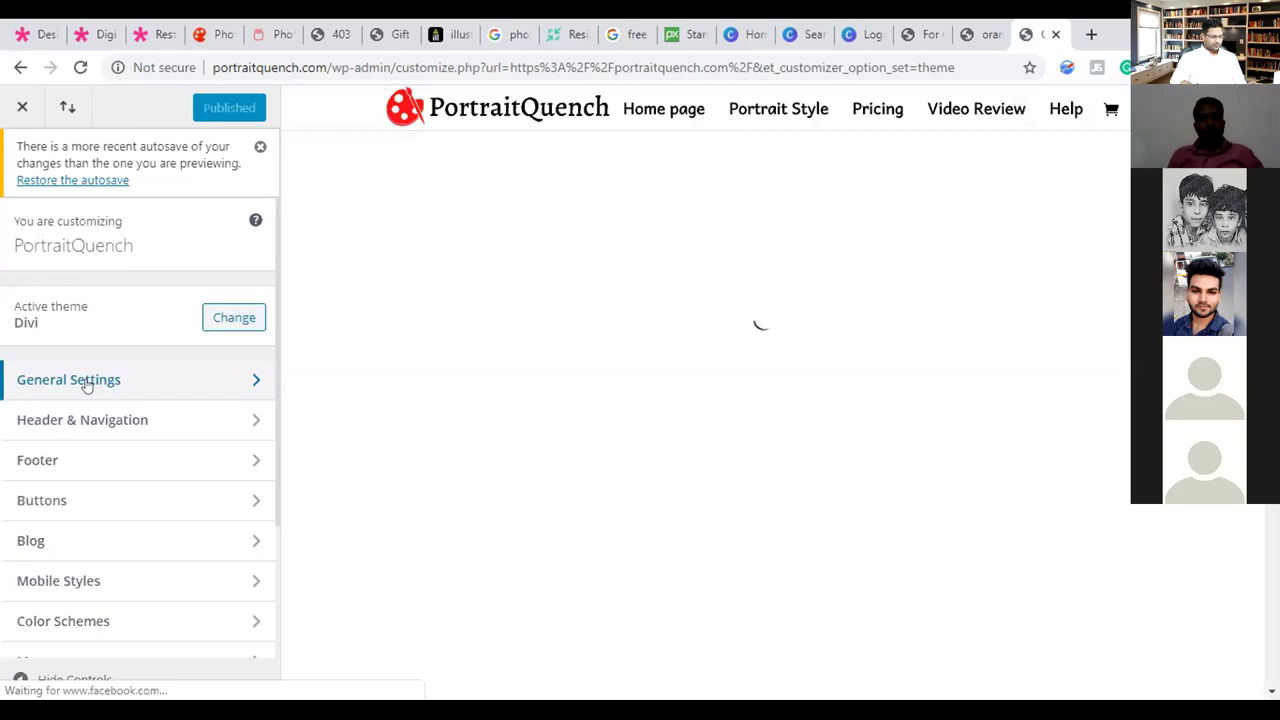
Go to General Settings > Site Identity, read the Site Icon note, and choose Select site icon.
left_click(98, 381)
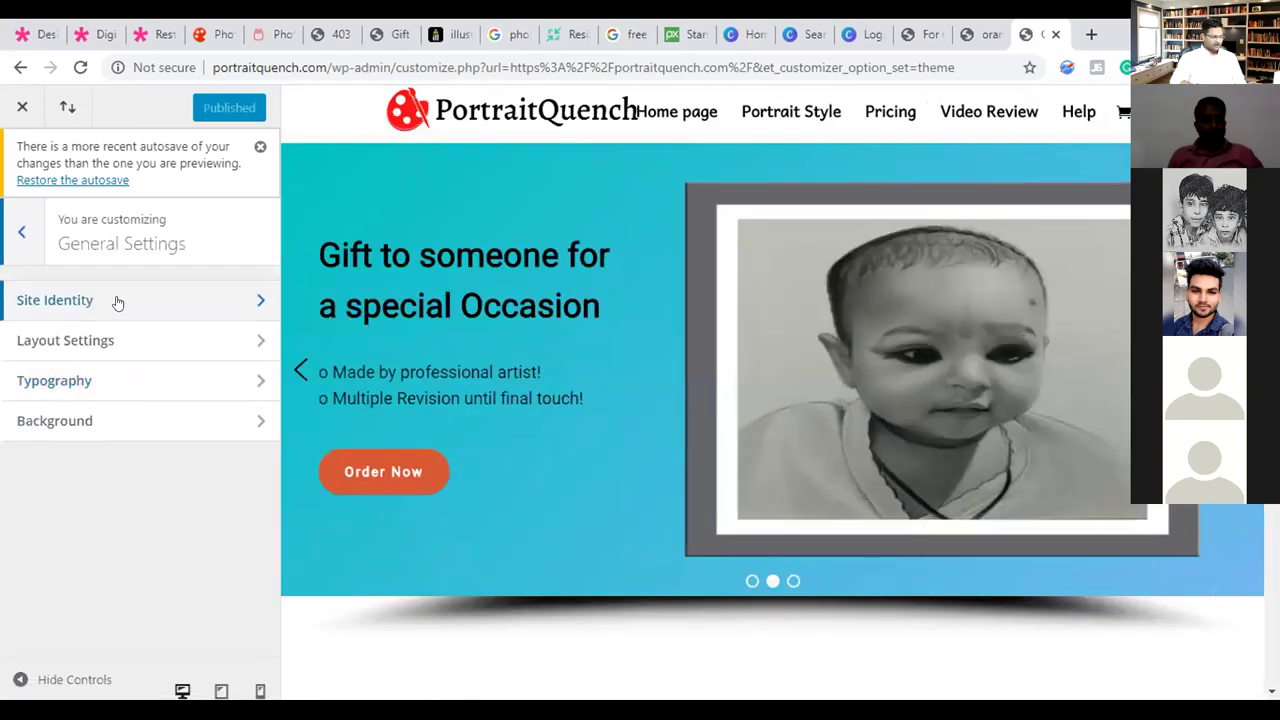
left_click(117, 302)
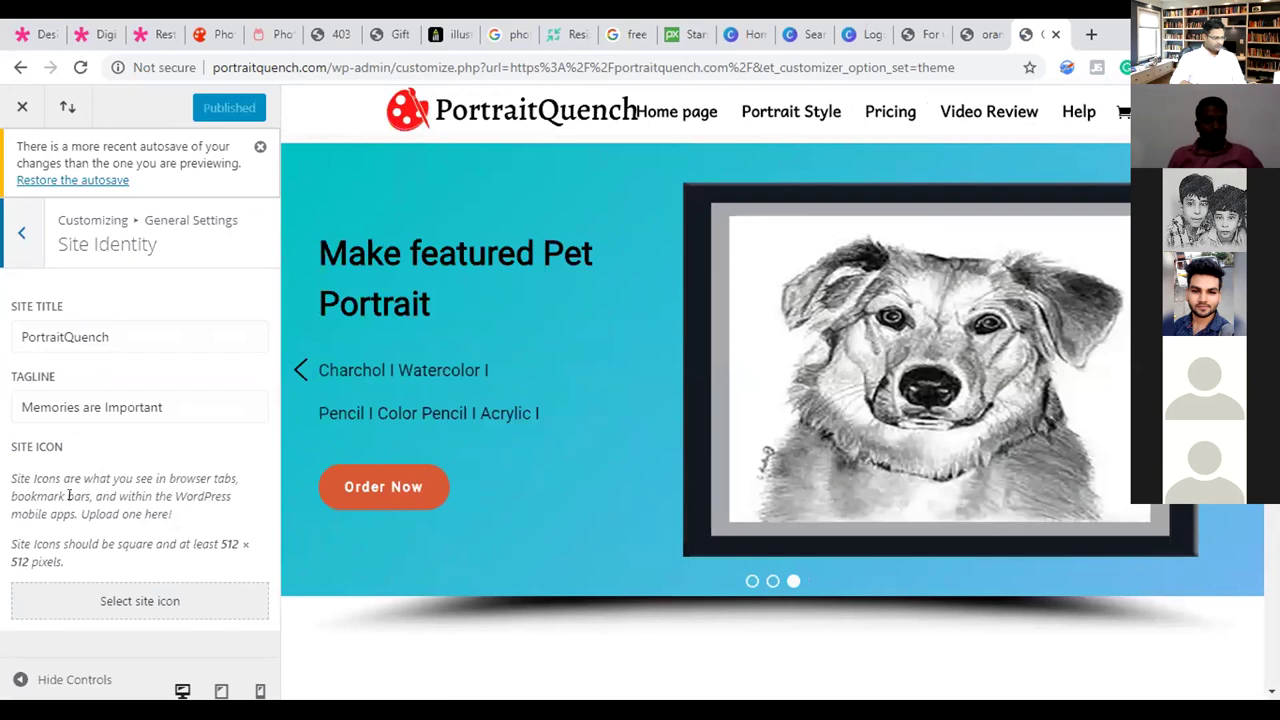
left_click_drag(66, 478, 185, 519)
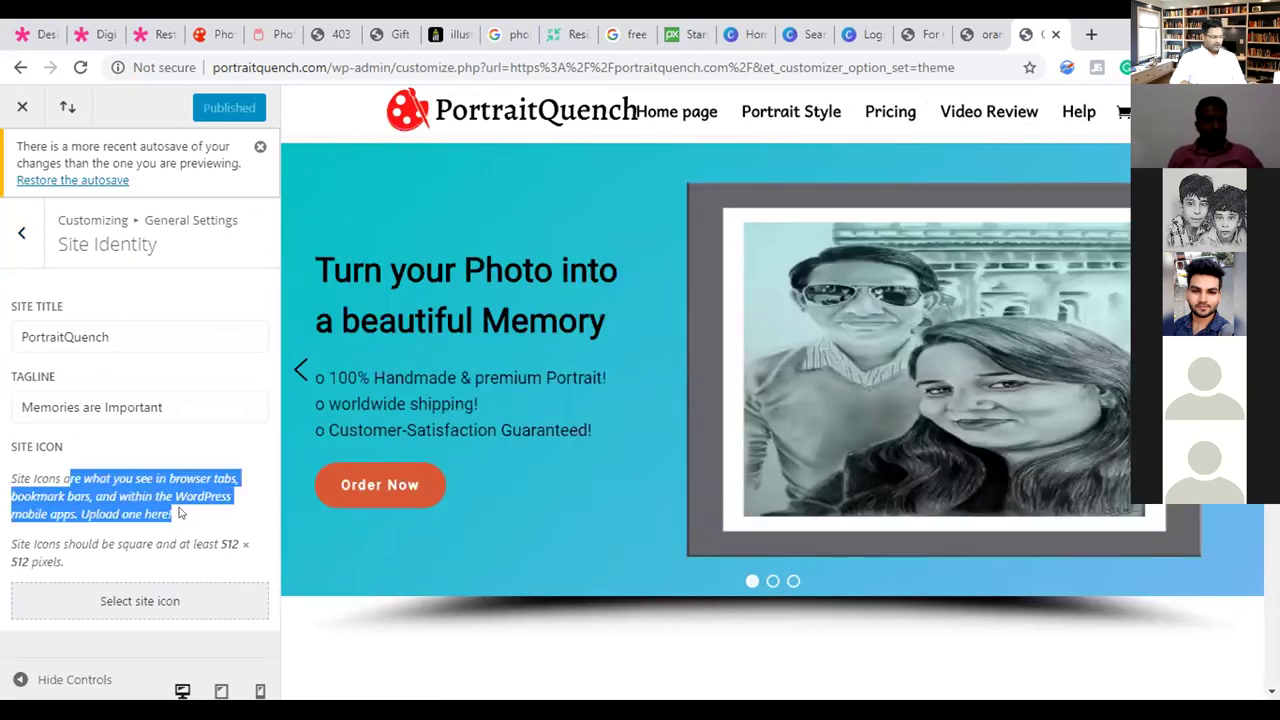
left_click(150, 606)
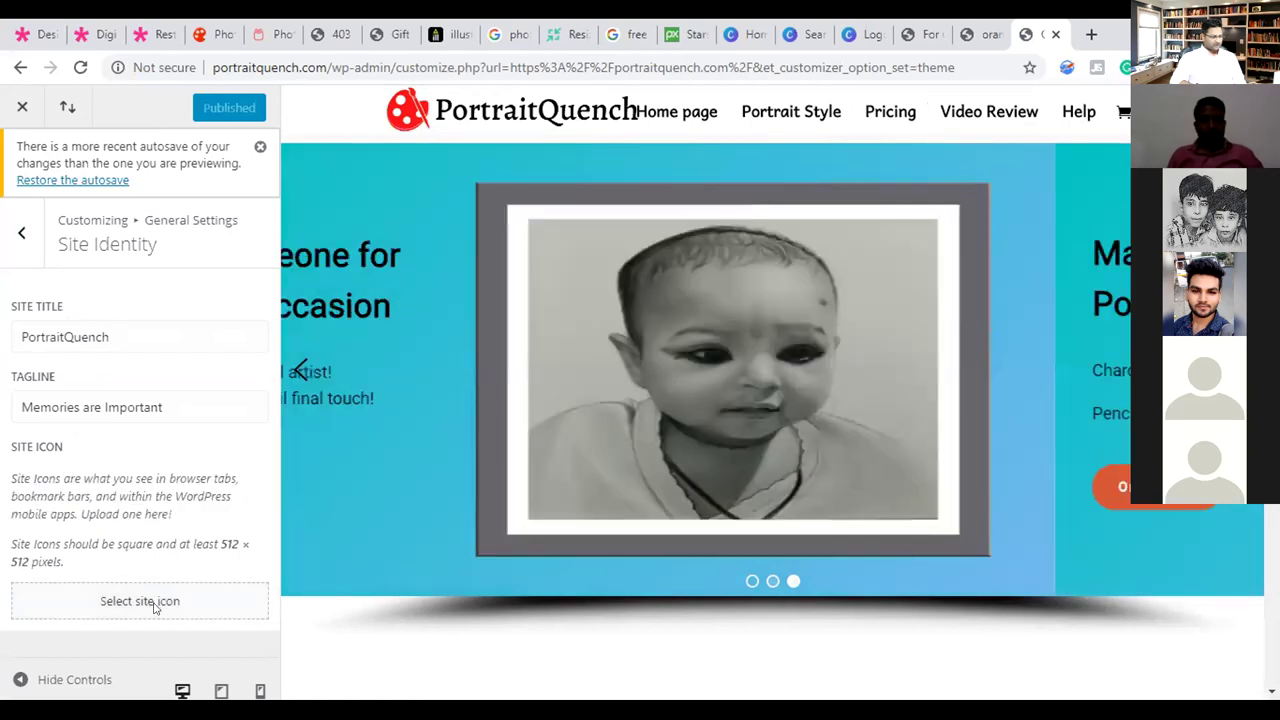
left_click(154, 607)
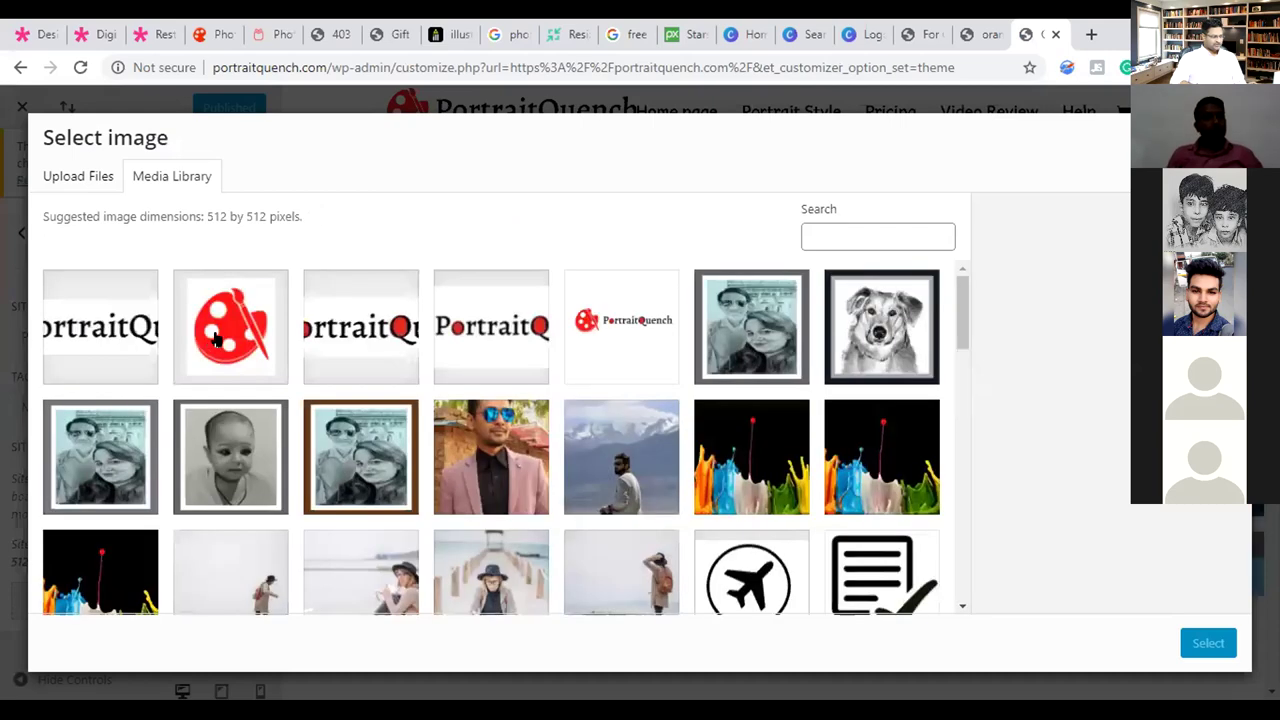
Pick the red palette logo in the Media Library as the icon and skip cropping.
left_click(215, 340)
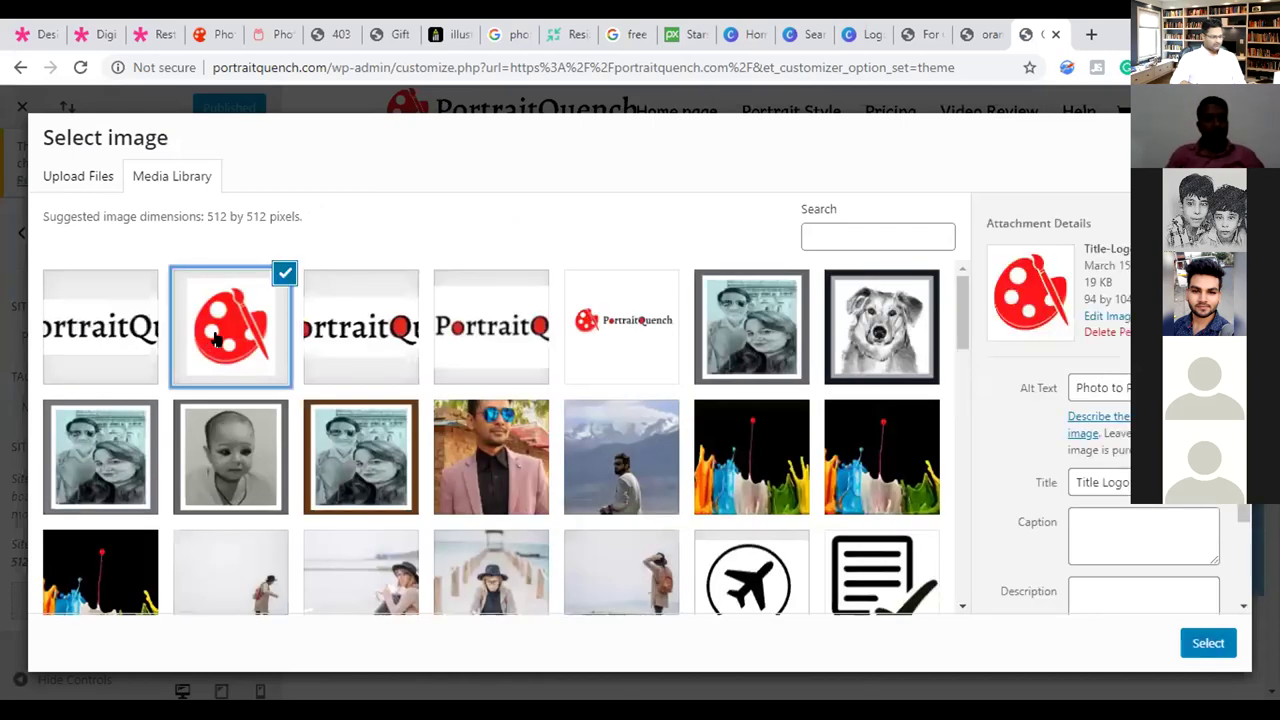
left_click(1201, 643)
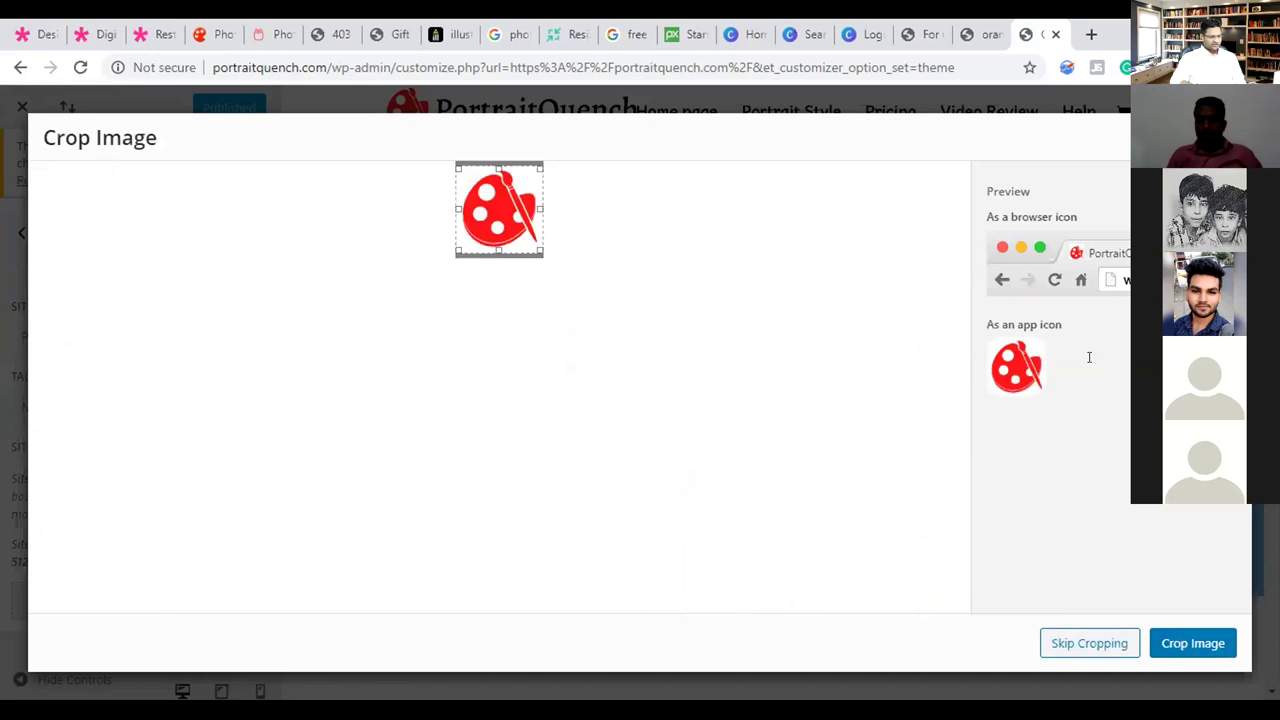
left_click(1076, 645)
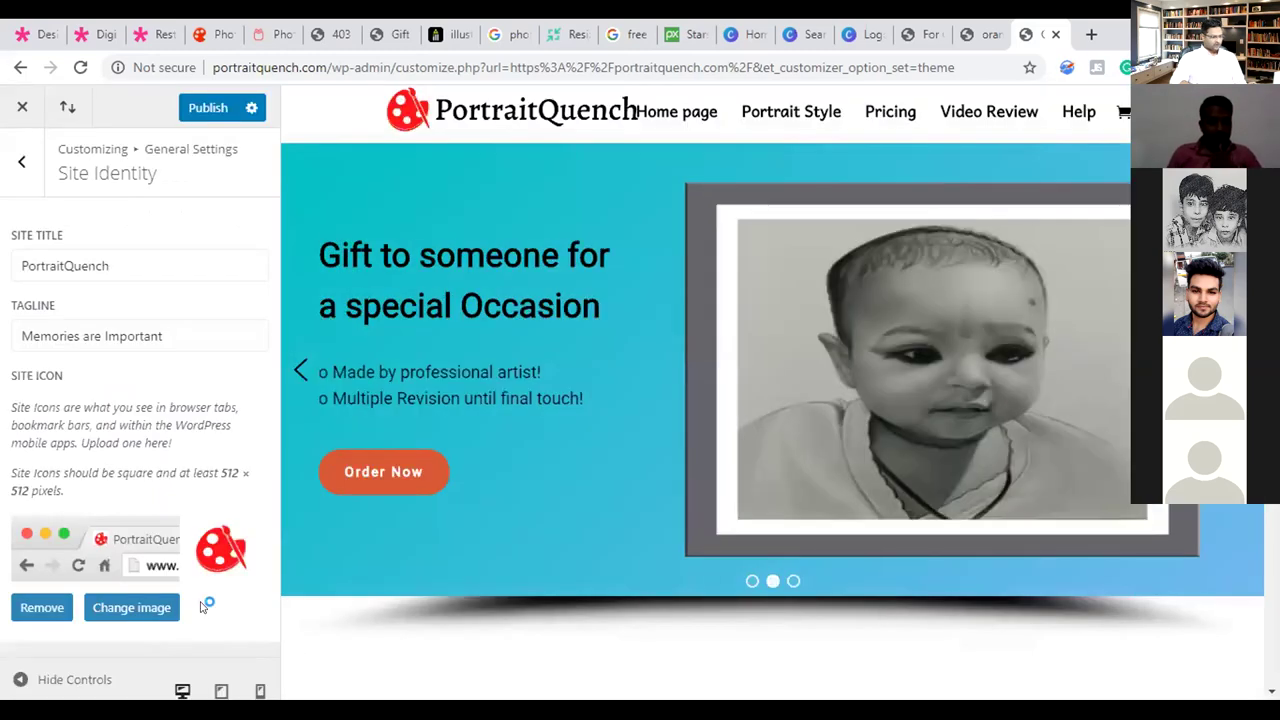
Publish the red palette site icon change and close the Customizer.
left_click(207, 107)
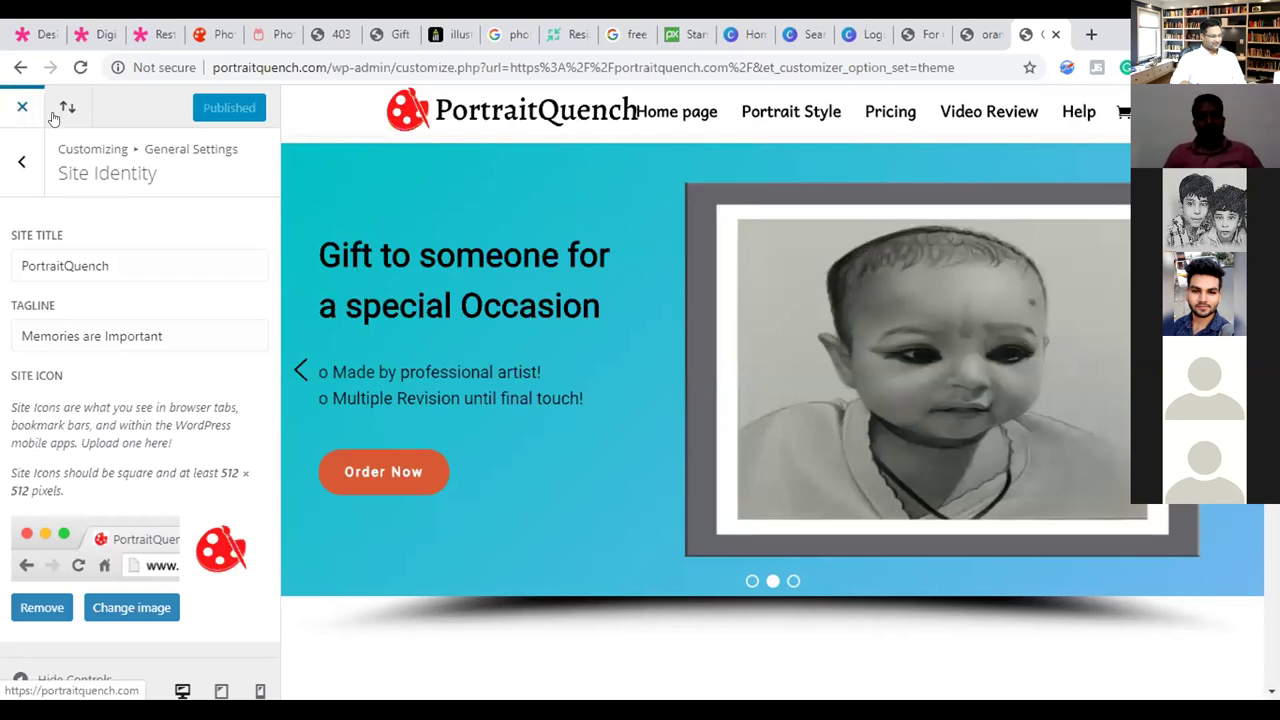
left_click(137, 115)
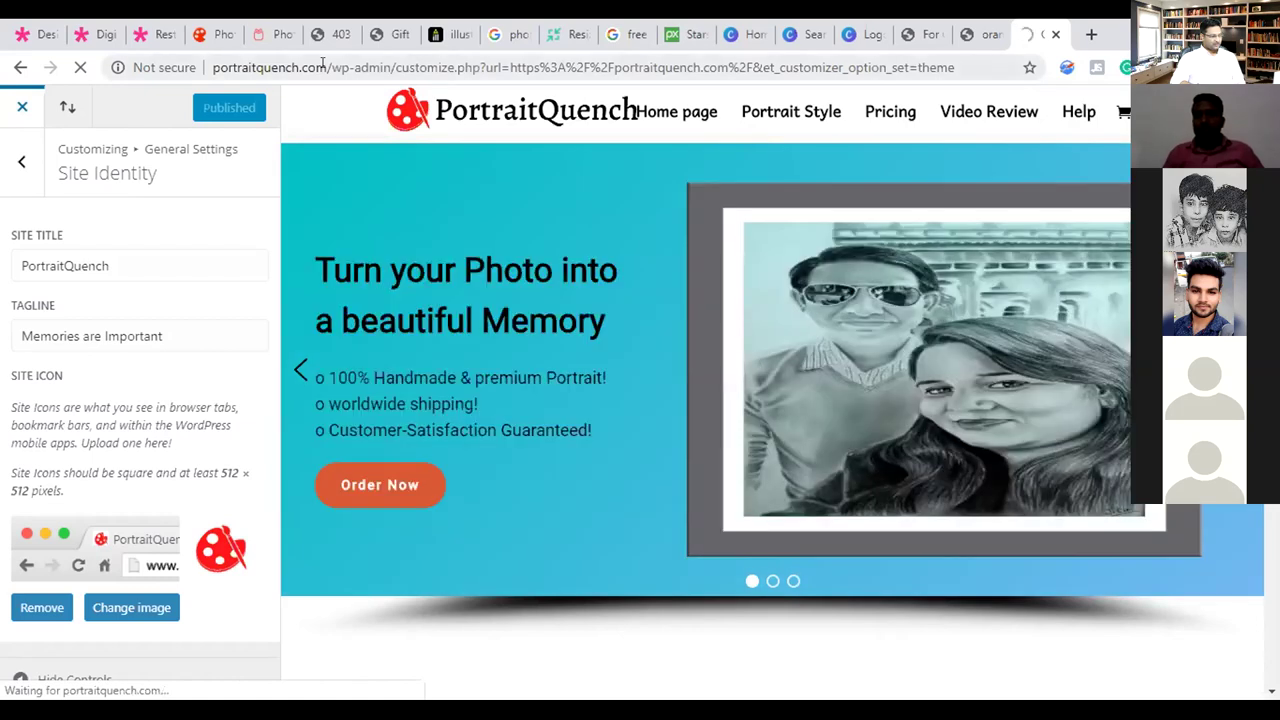
Copy the live PortraitQuench home page URL from the Chrome address bar.
left_click(209, 68)
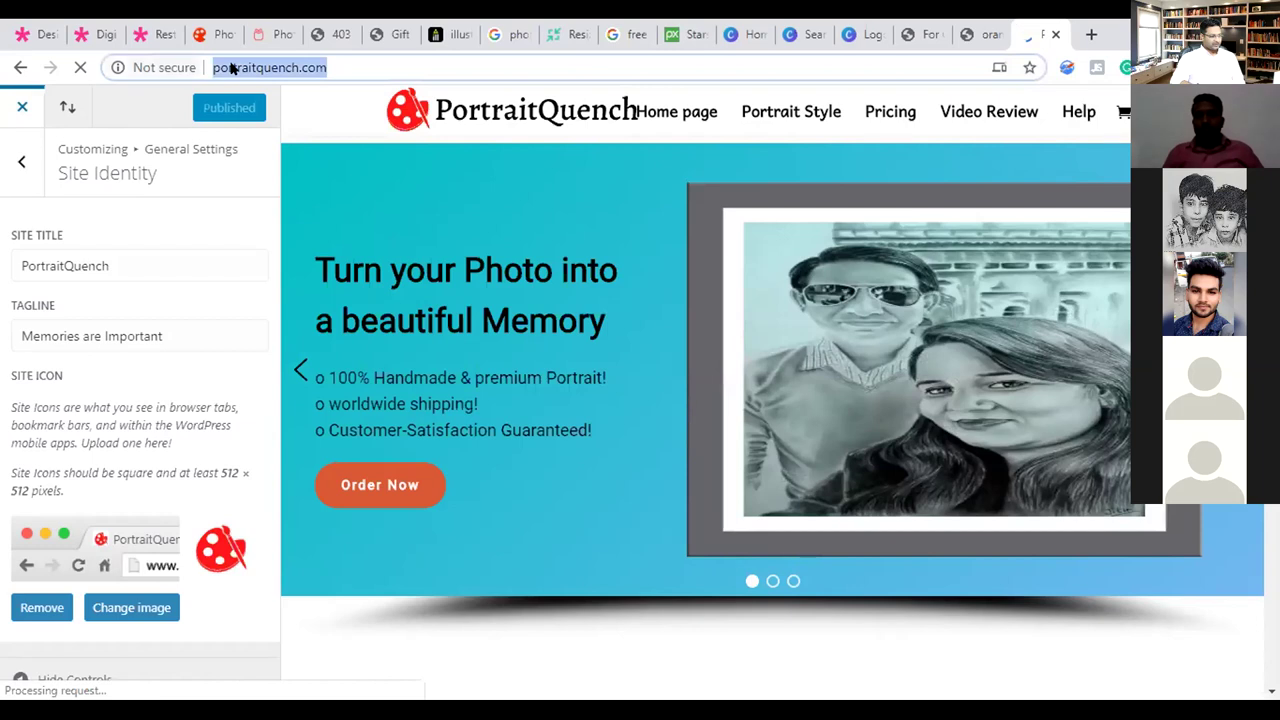
right_click(230, 67)
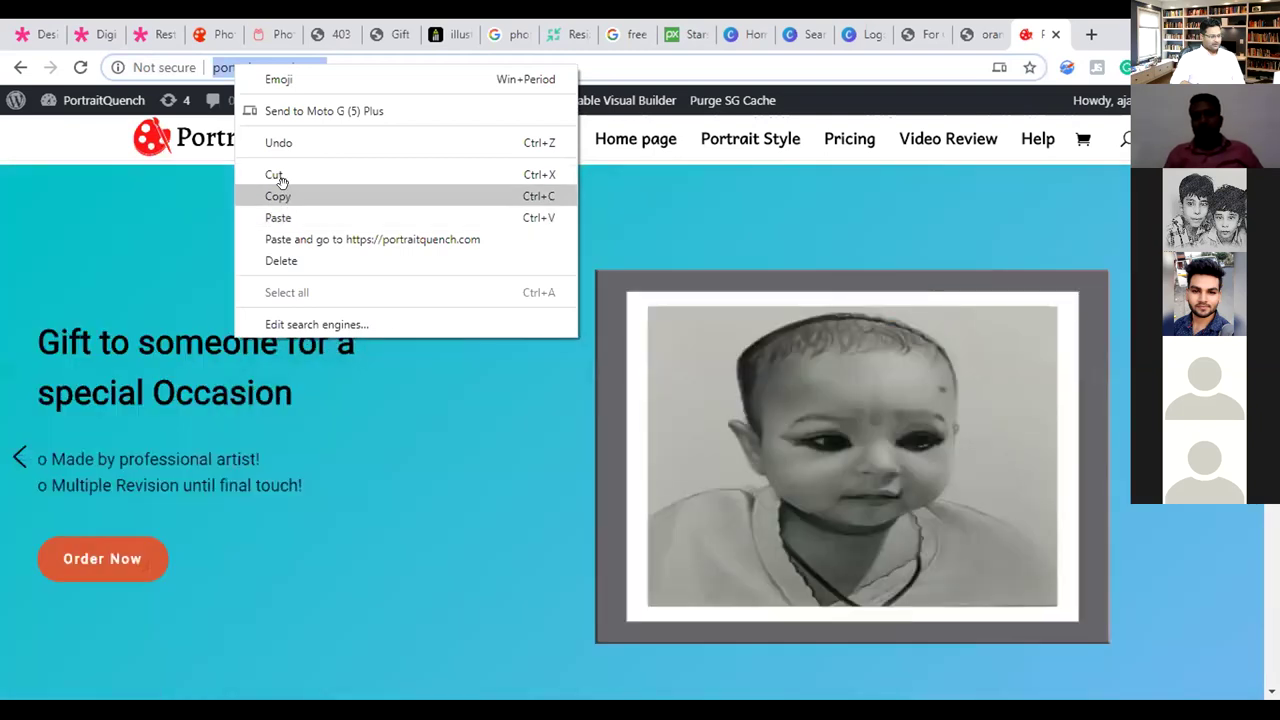
left_click(282, 190)
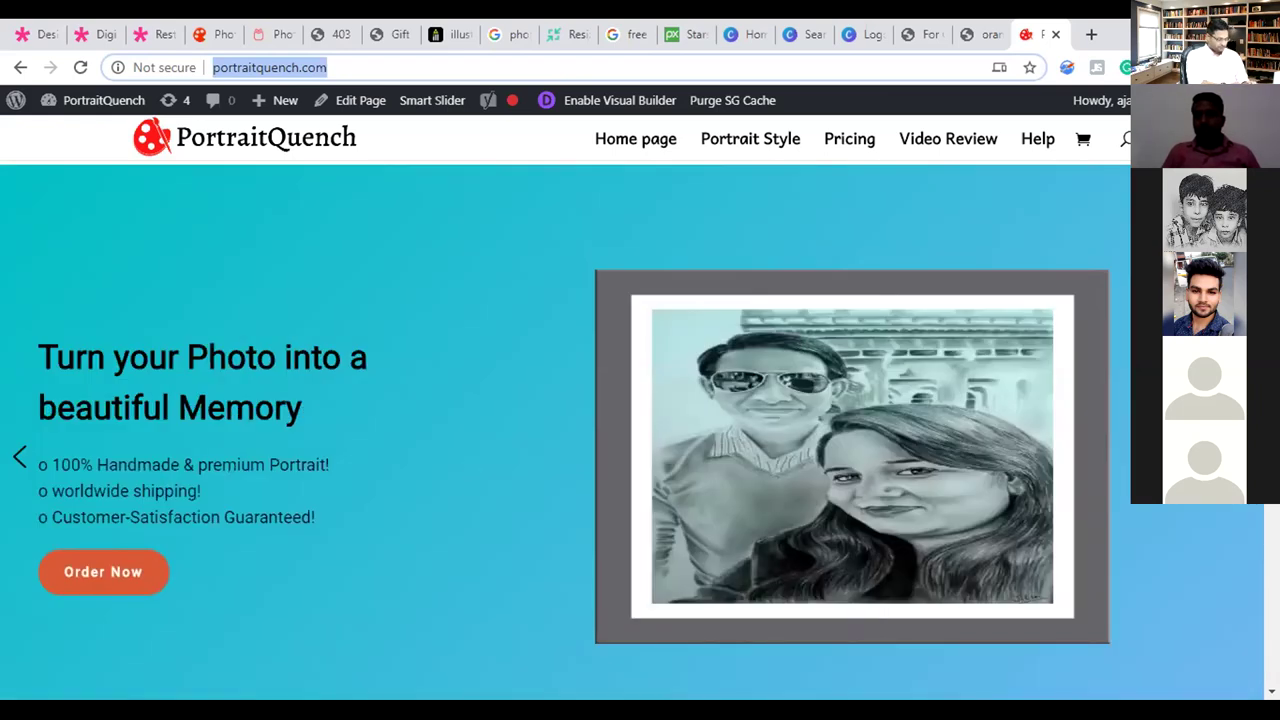
key("Return")
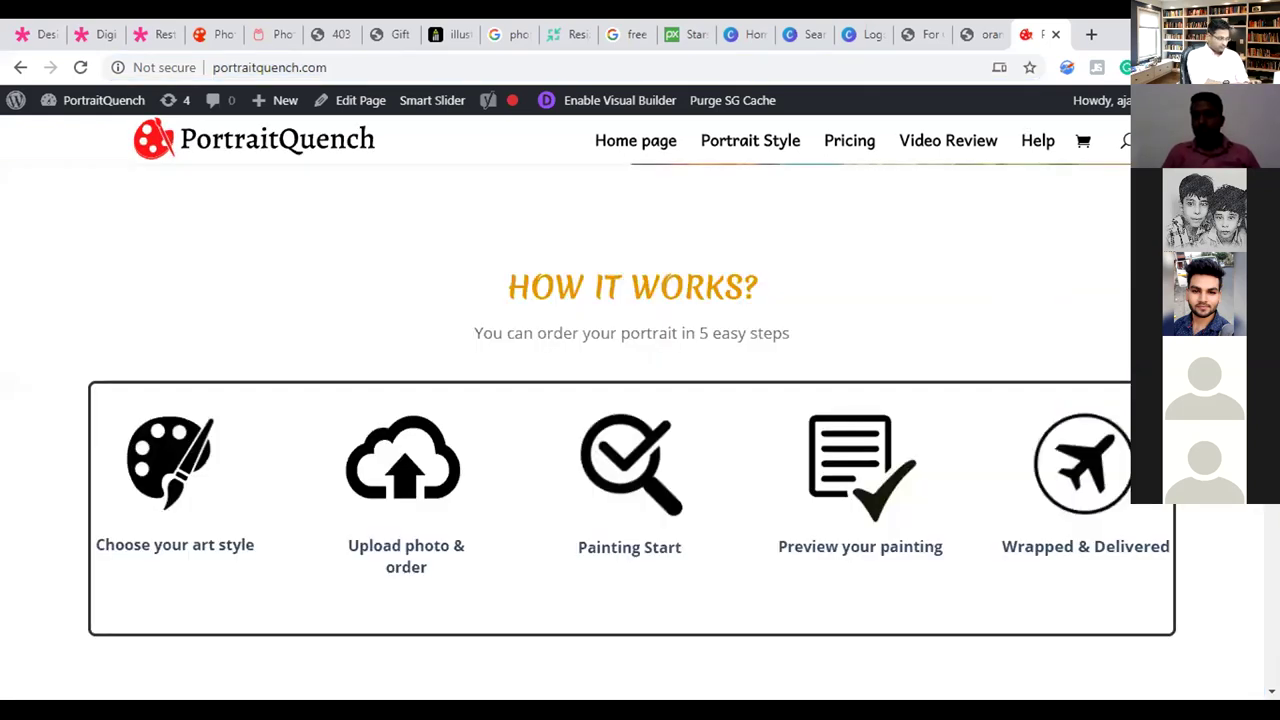
scroll(640, 430, "down", 3)
scroll(640, 430, "down", 10)
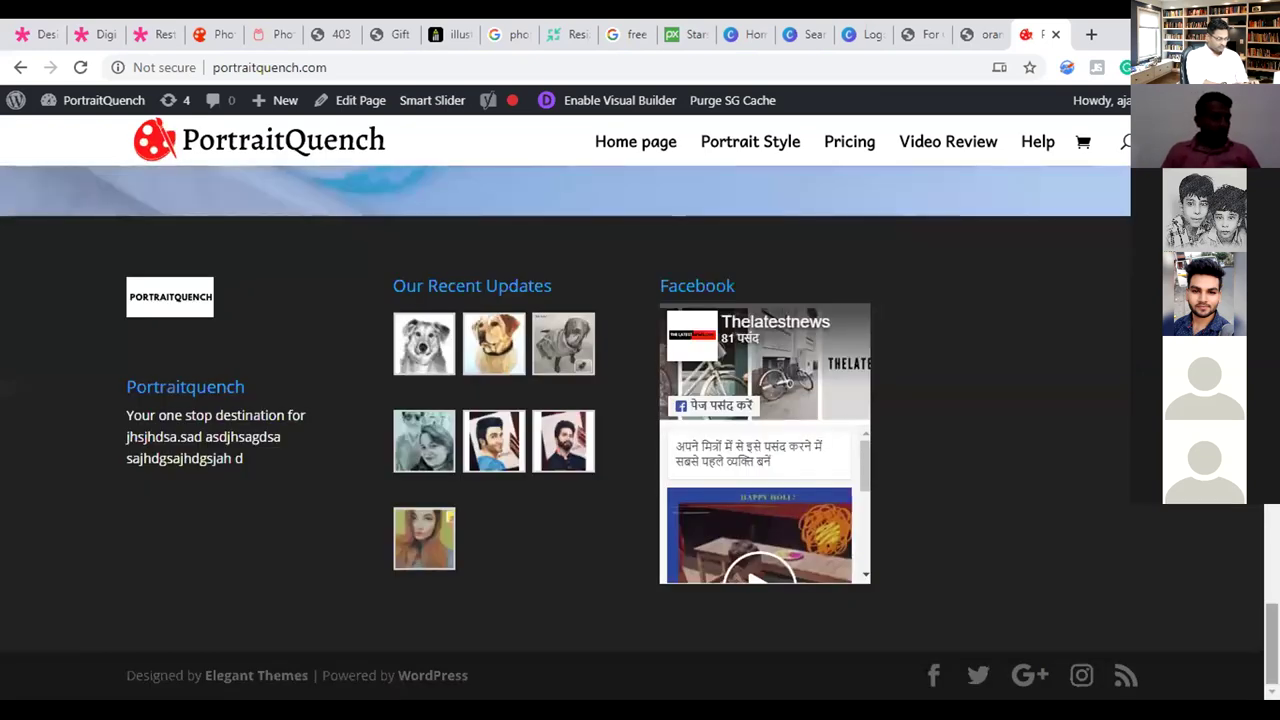
scroll(640, 430, "up", 10)
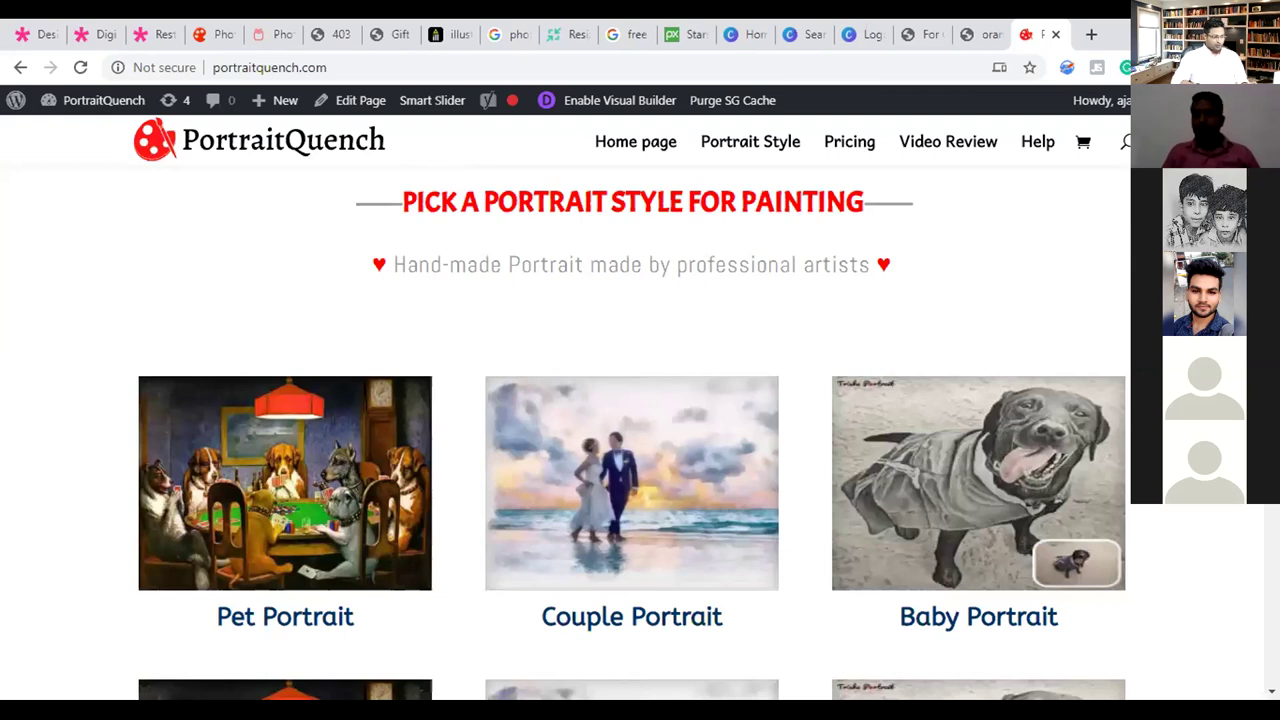
scroll(640, 430, "up", 5)
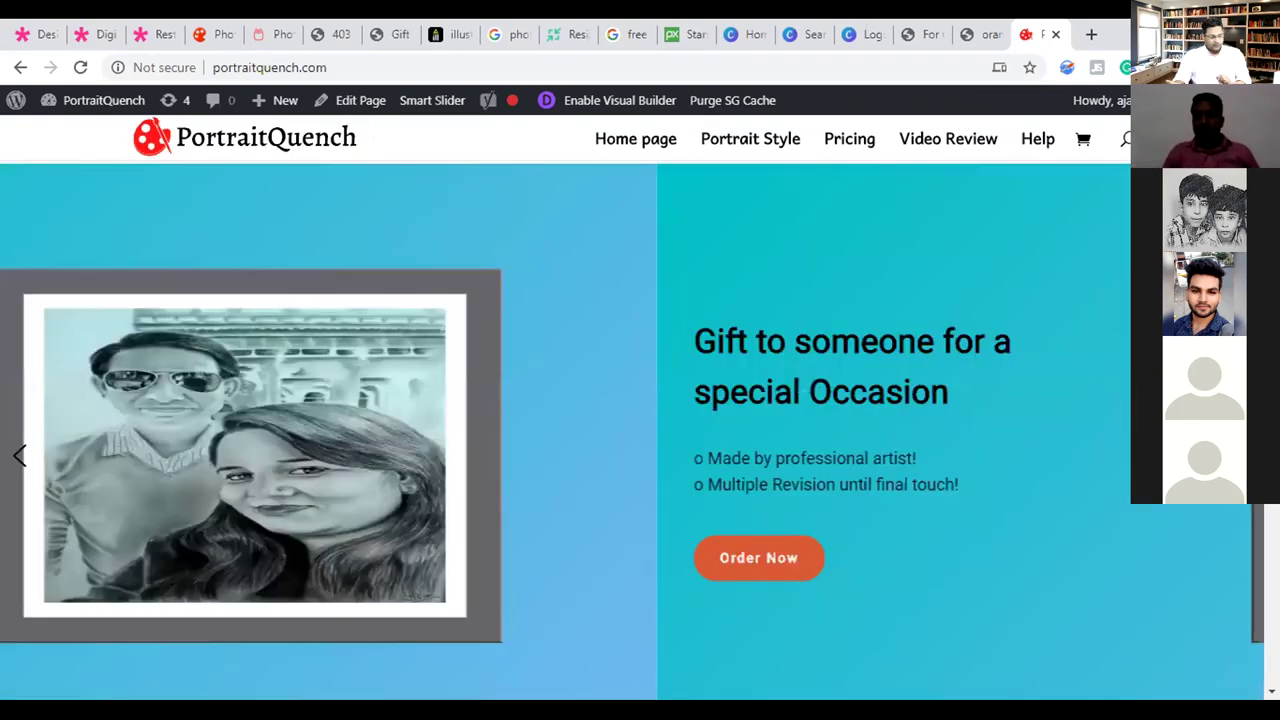
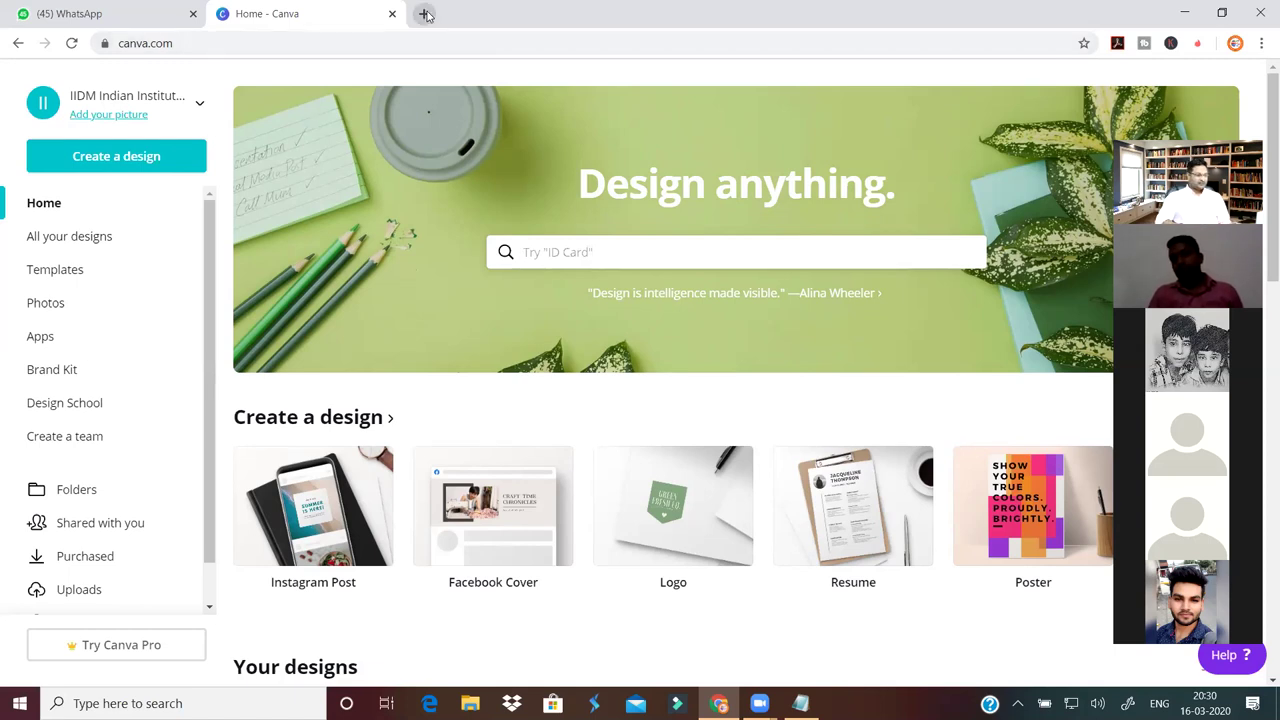
Open a blank new Chrome tab, then return to the Home - Canva tab.
left_click(424, 14)
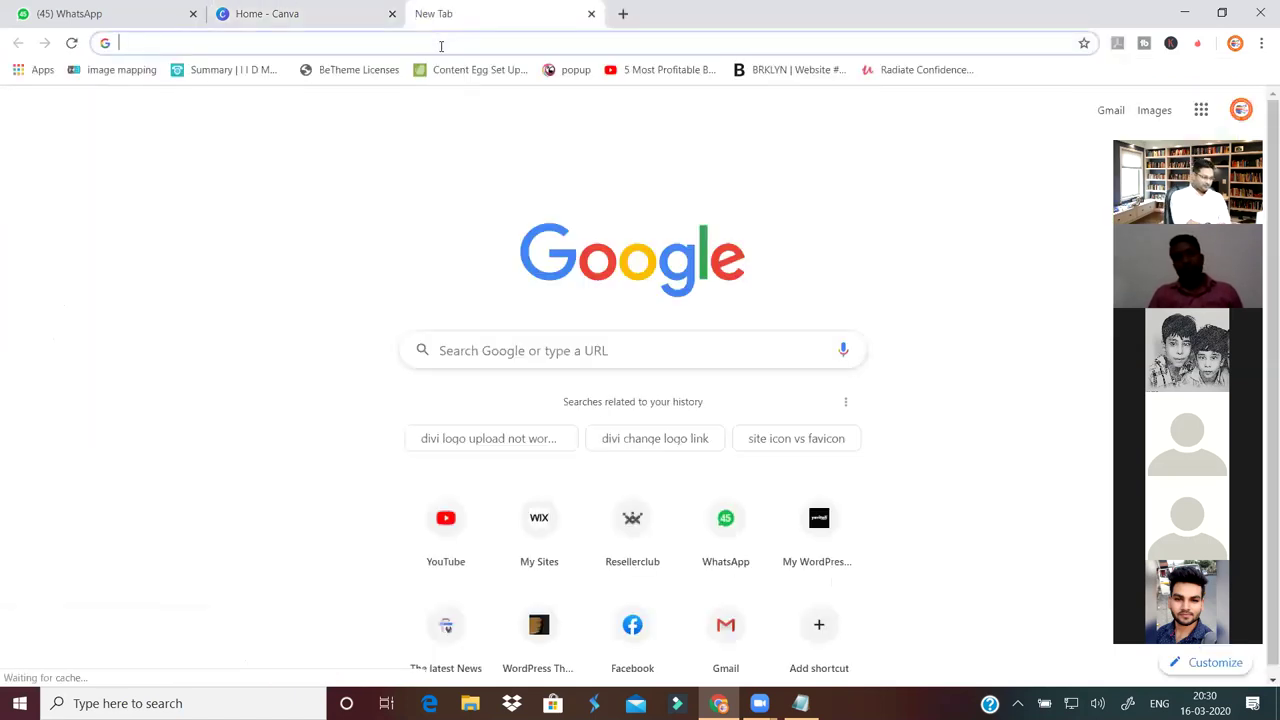
left_click(309, 26)
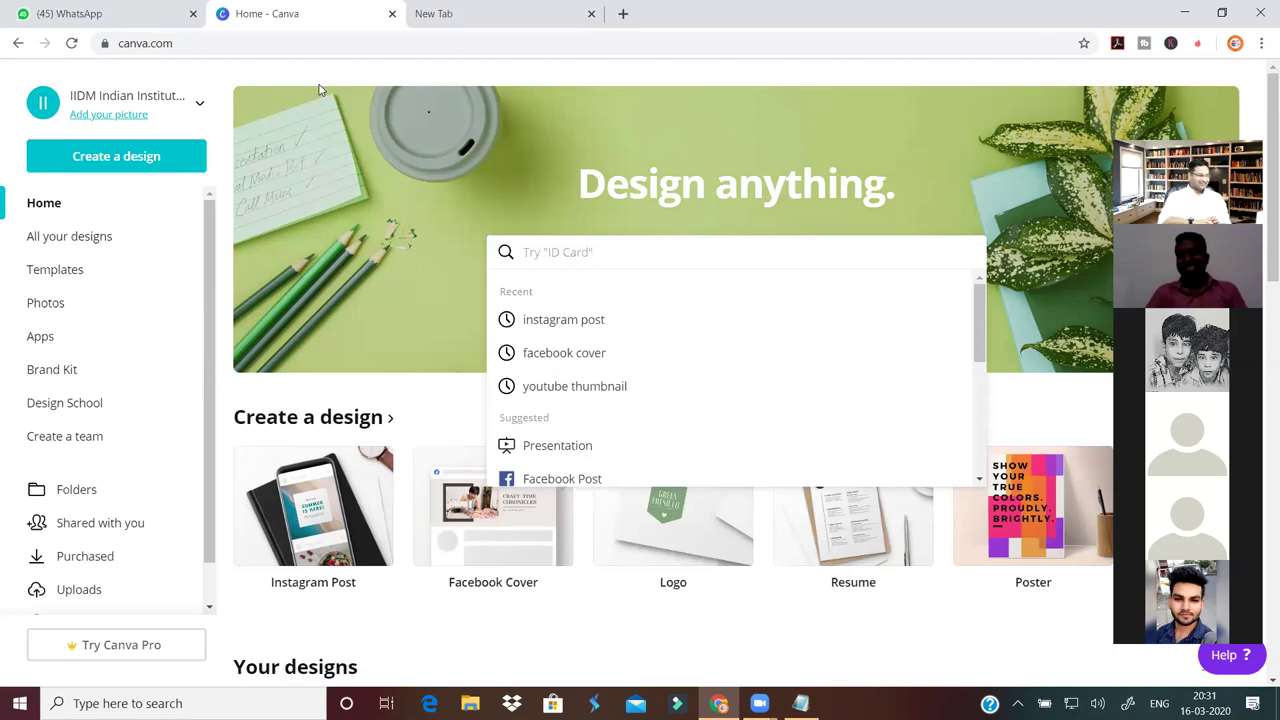
left_click(363, 75)
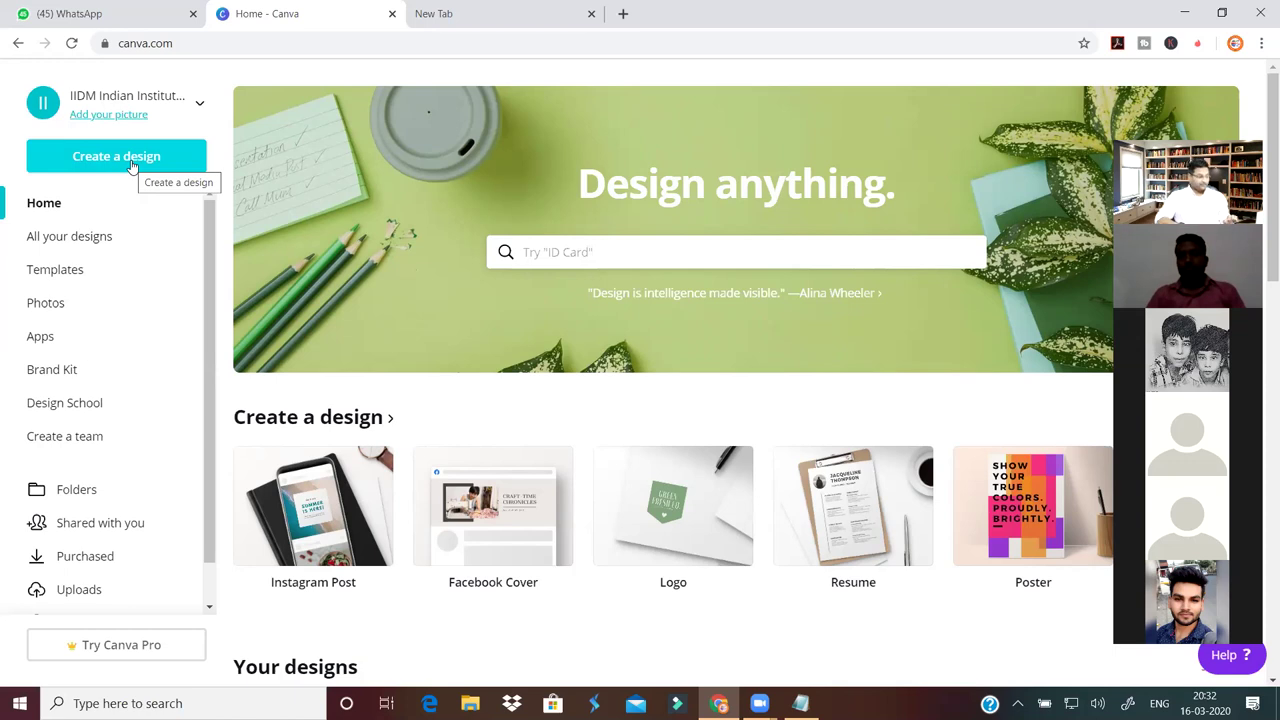
Open the Masquerade Photo Social Media Post design from All your designs.
left_click(97, 246)
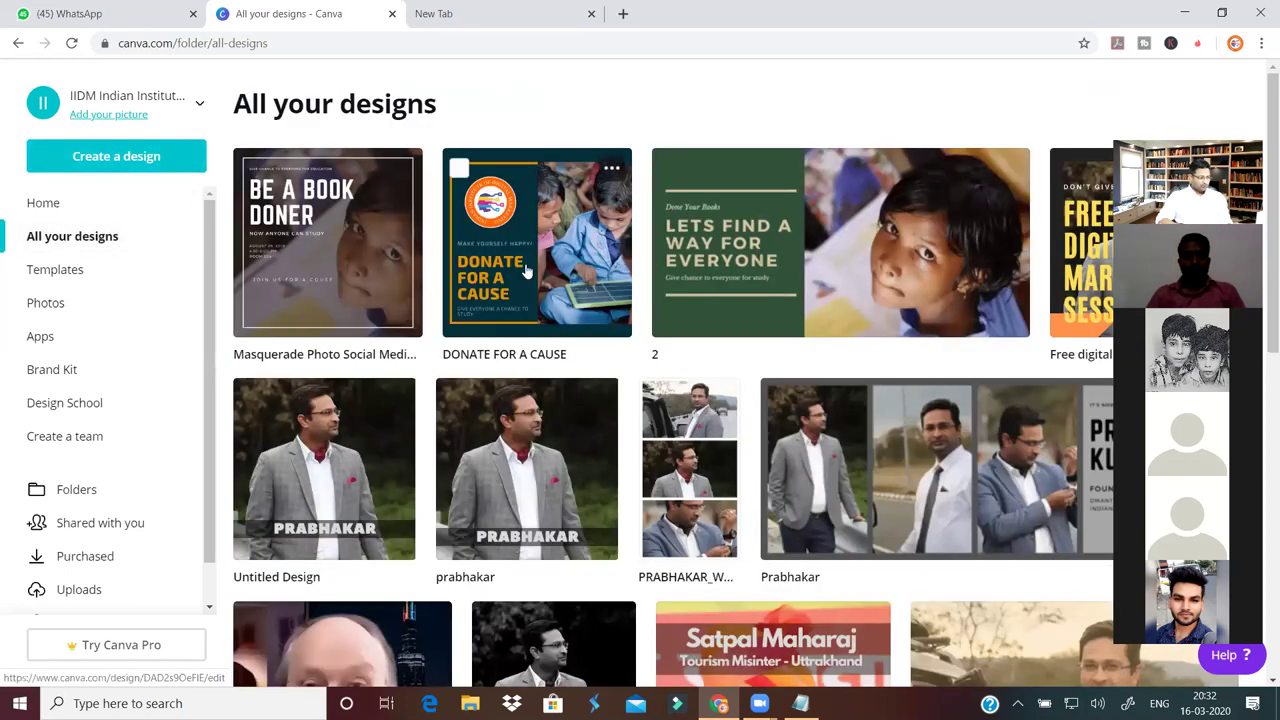
left_click(317, 287)
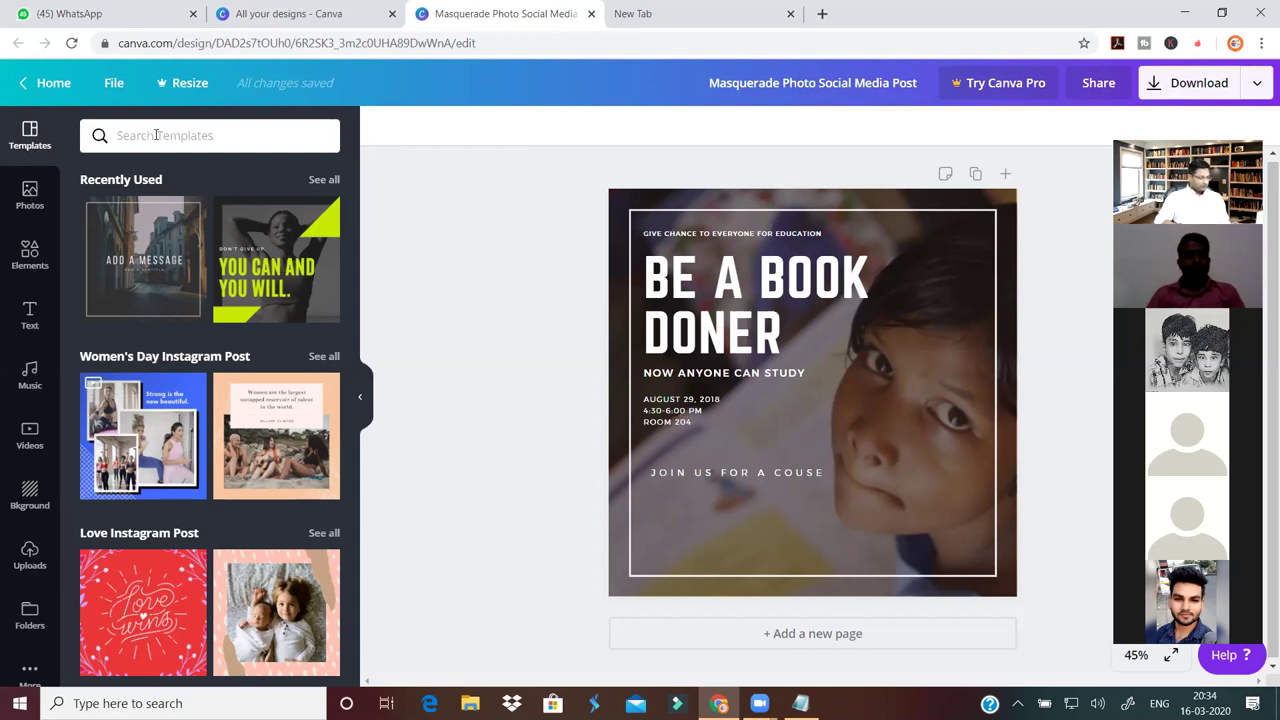
Return to the Canva home page and search design types for 'ins' to find Instagram Post.
left_click(45, 86)
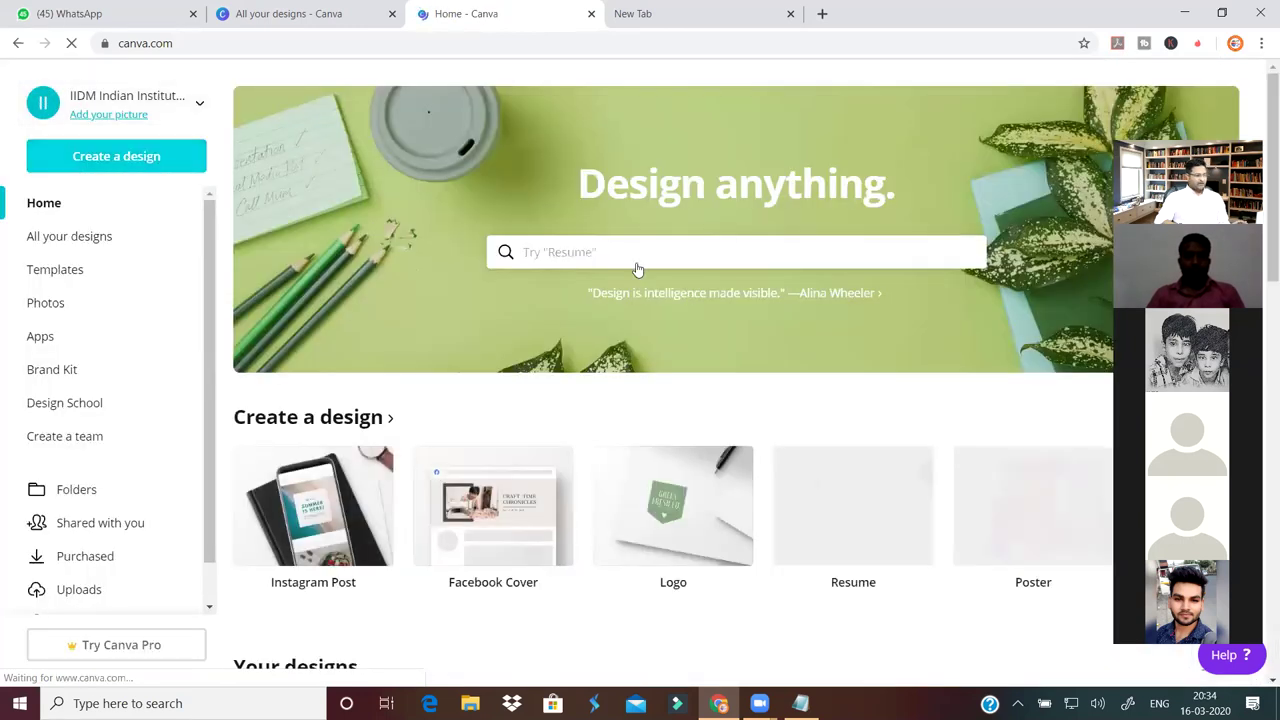
left_click(624, 252)
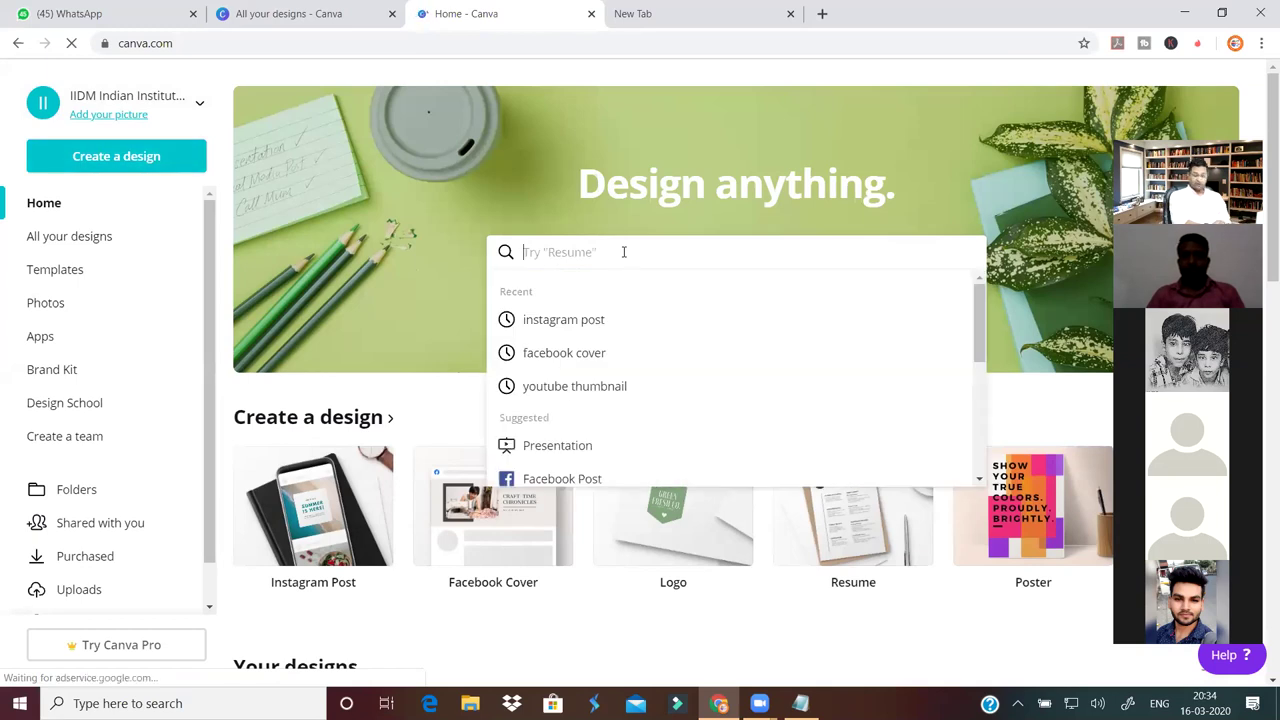
type("insa")
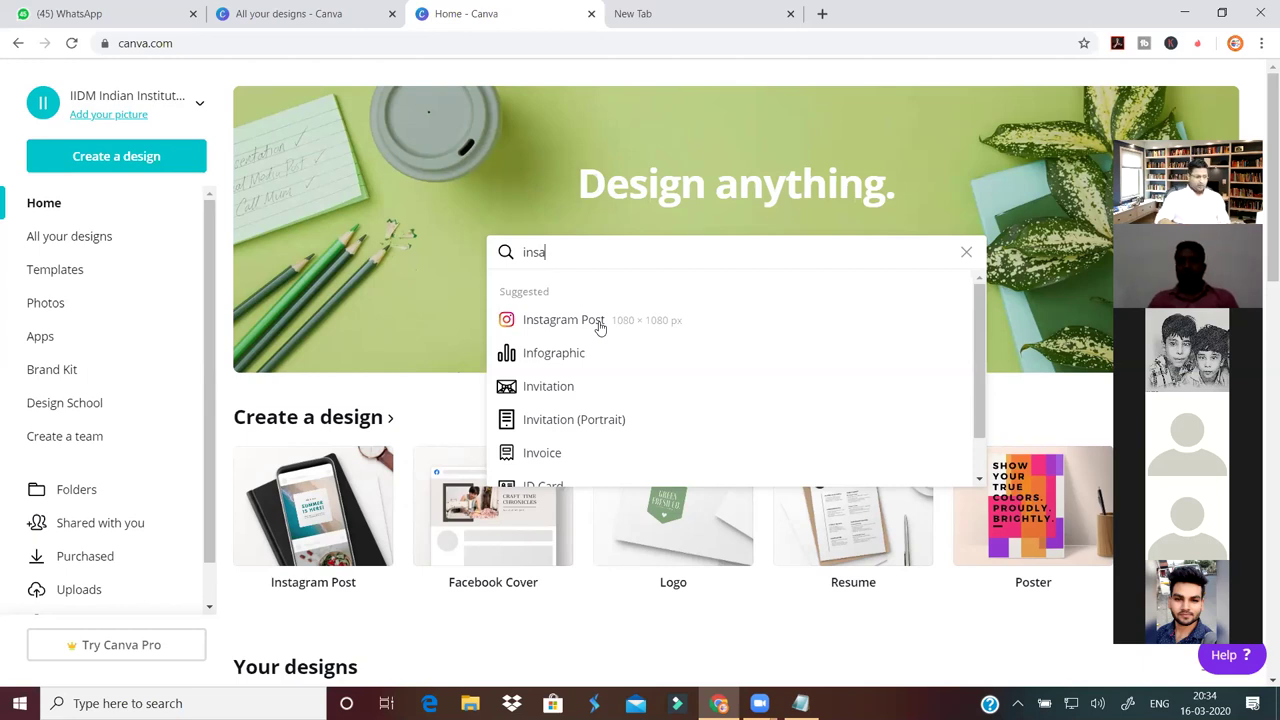
Show the Instagram Post templates and scroll down to The Art of Design collage.
left_click(563, 320)
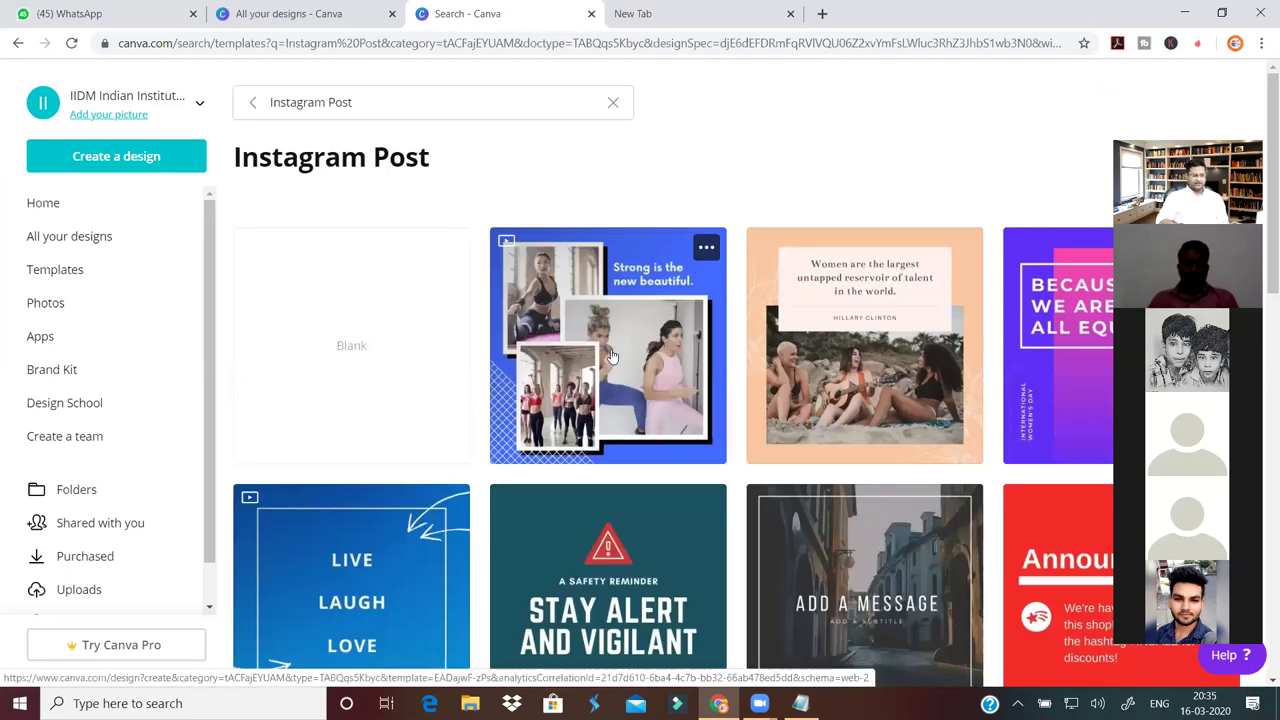
scroll(610, 355, "down", 3)
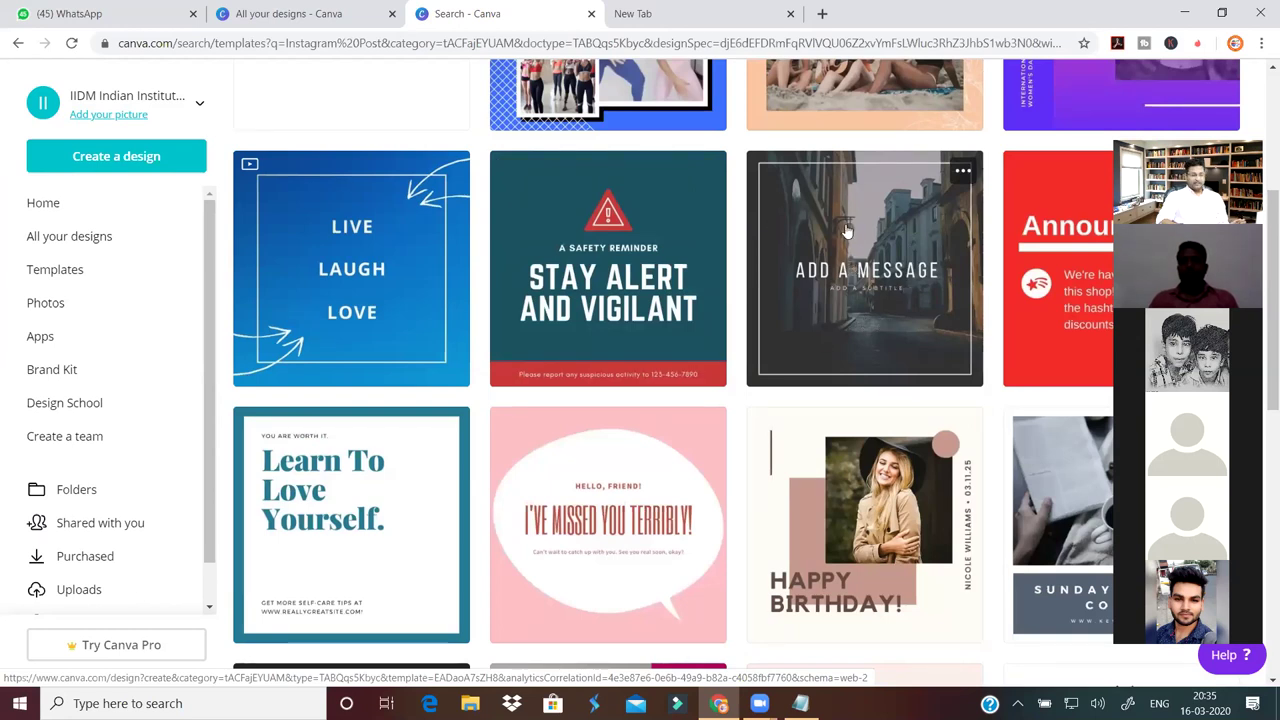
scroll(843, 245, "down", 3)
scroll(843, 245, "down", 6)
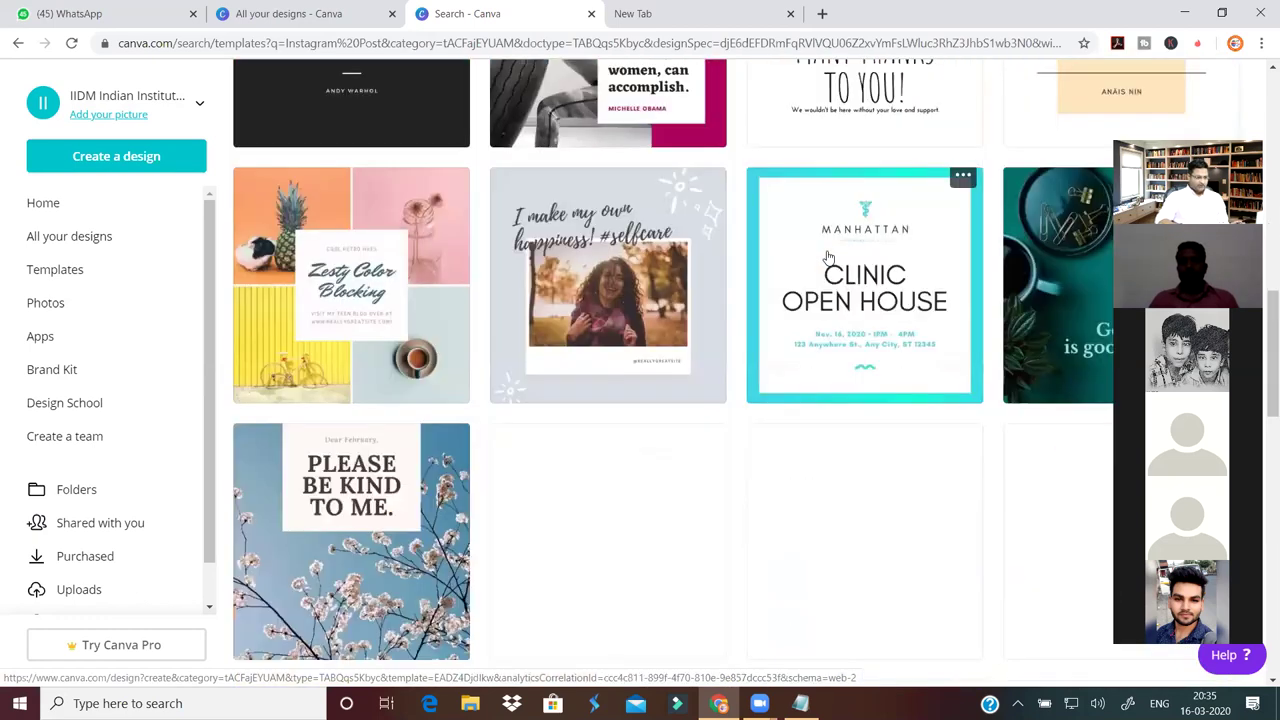
scroll(868, 355, "down", 2)
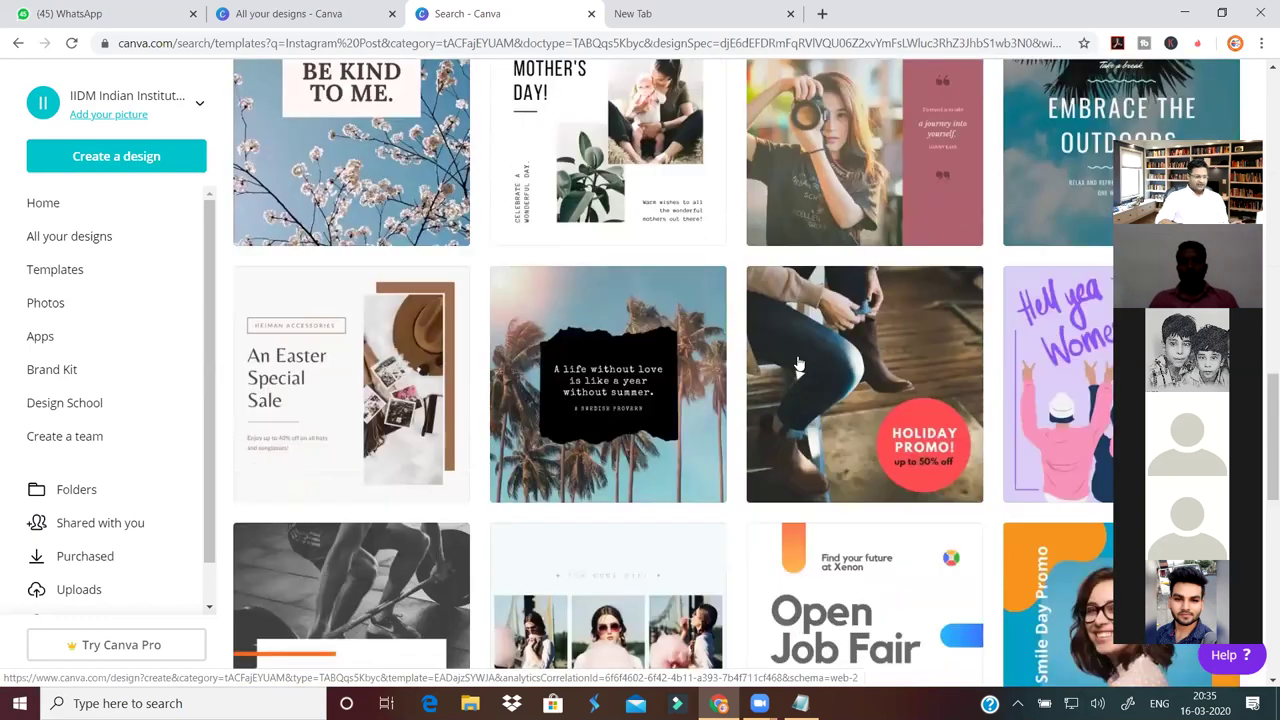
scroll(785, 365, "down", 4)
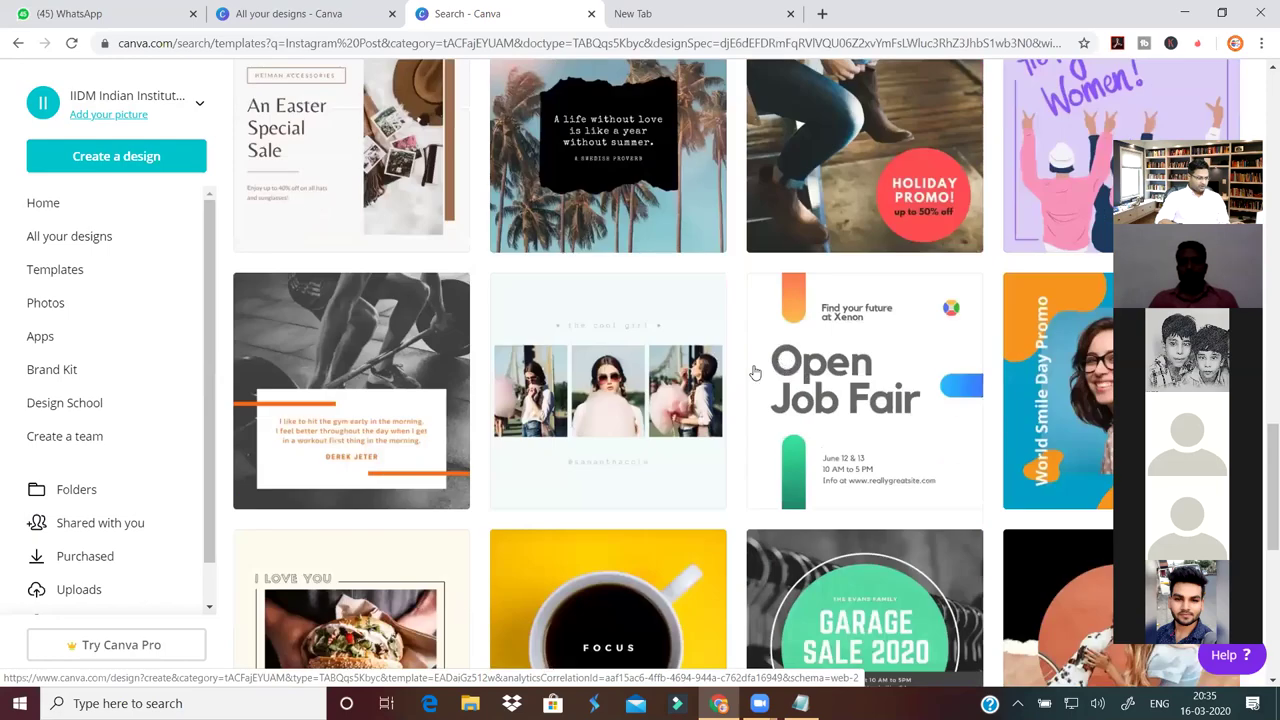
scroll(586, 344, "down", 7)
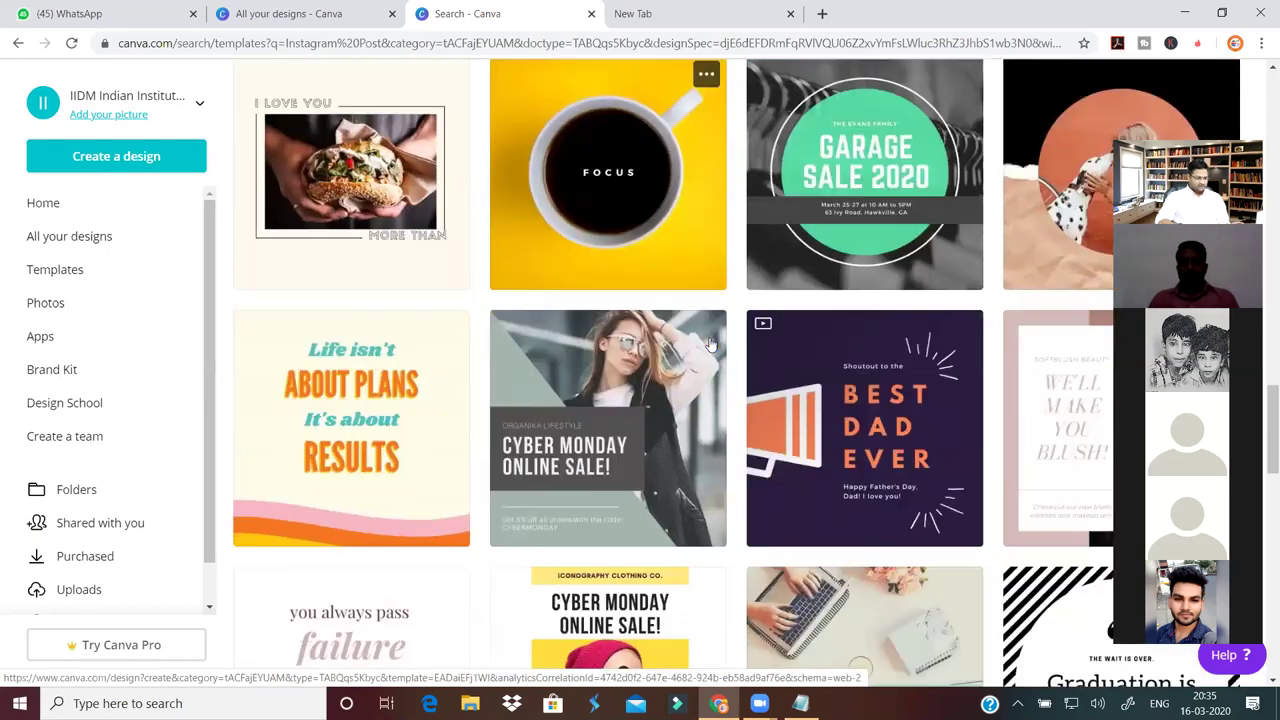
scroll(686, 367, "down", 1)
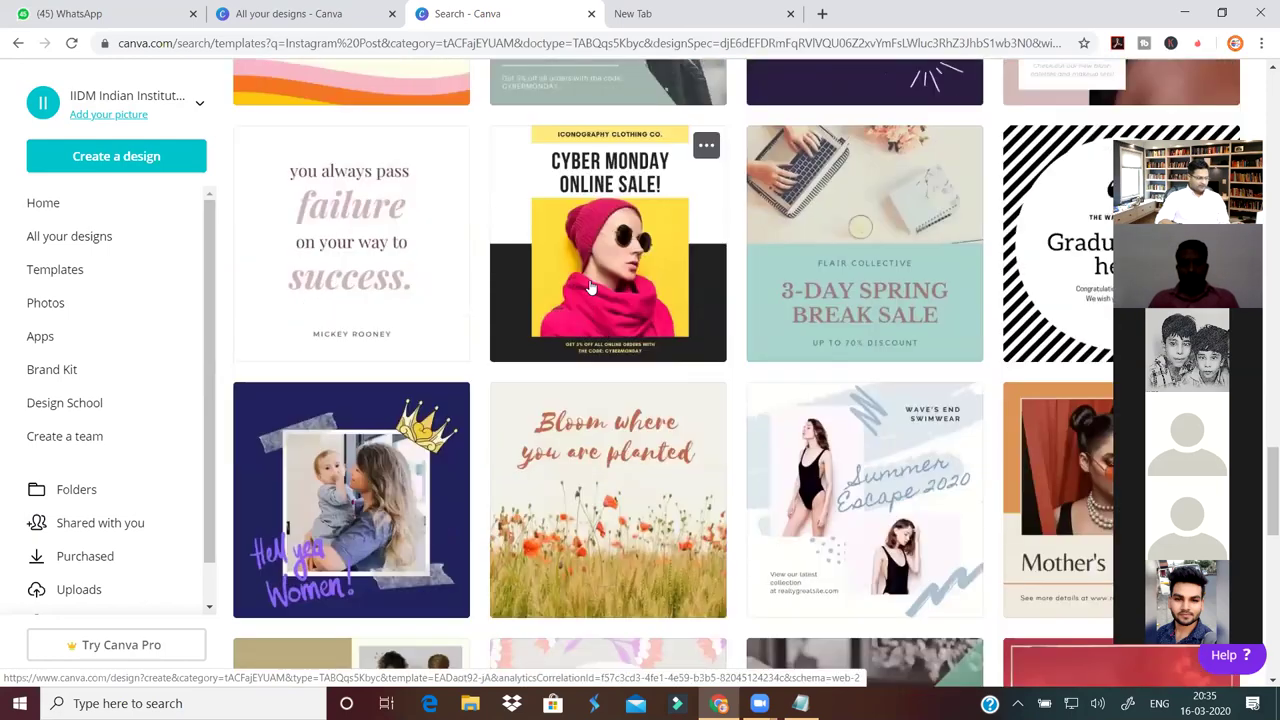
scroll(590, 288, "down", 2)
scroll(640, 320, "down", 3)
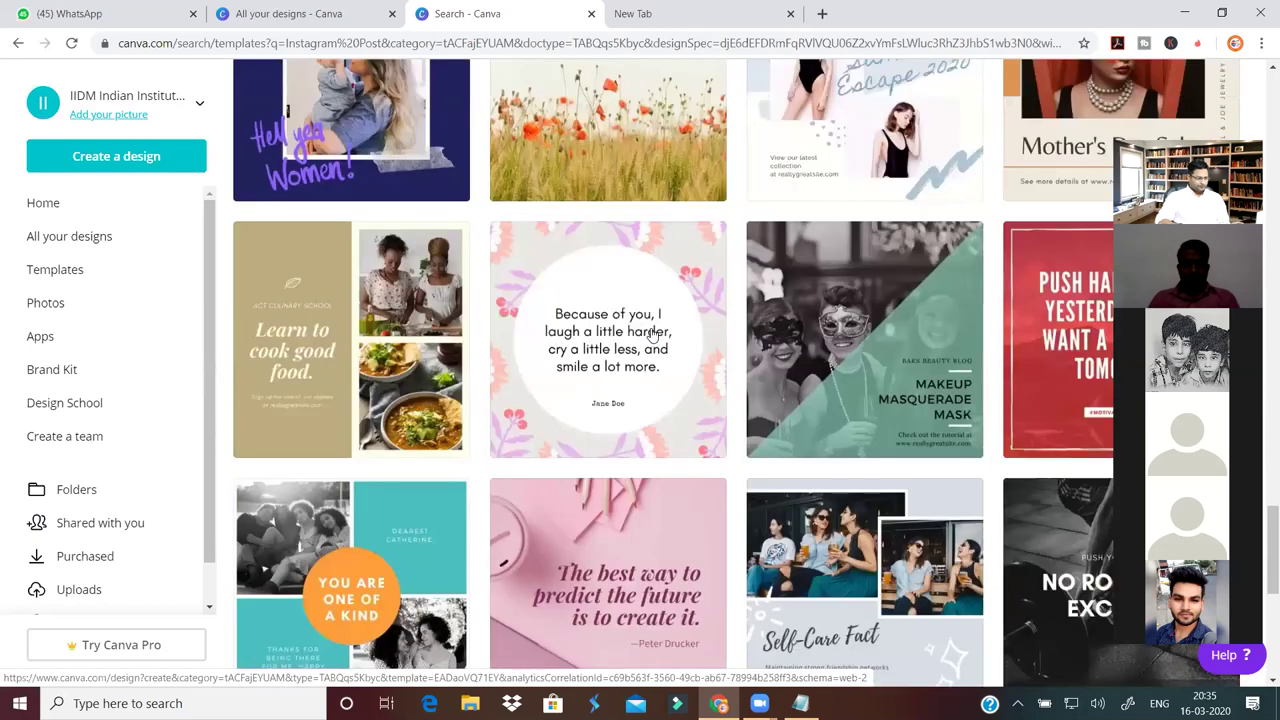
scroll(651, 334, "down", 1)
scroll(640, 320, "down", 4)
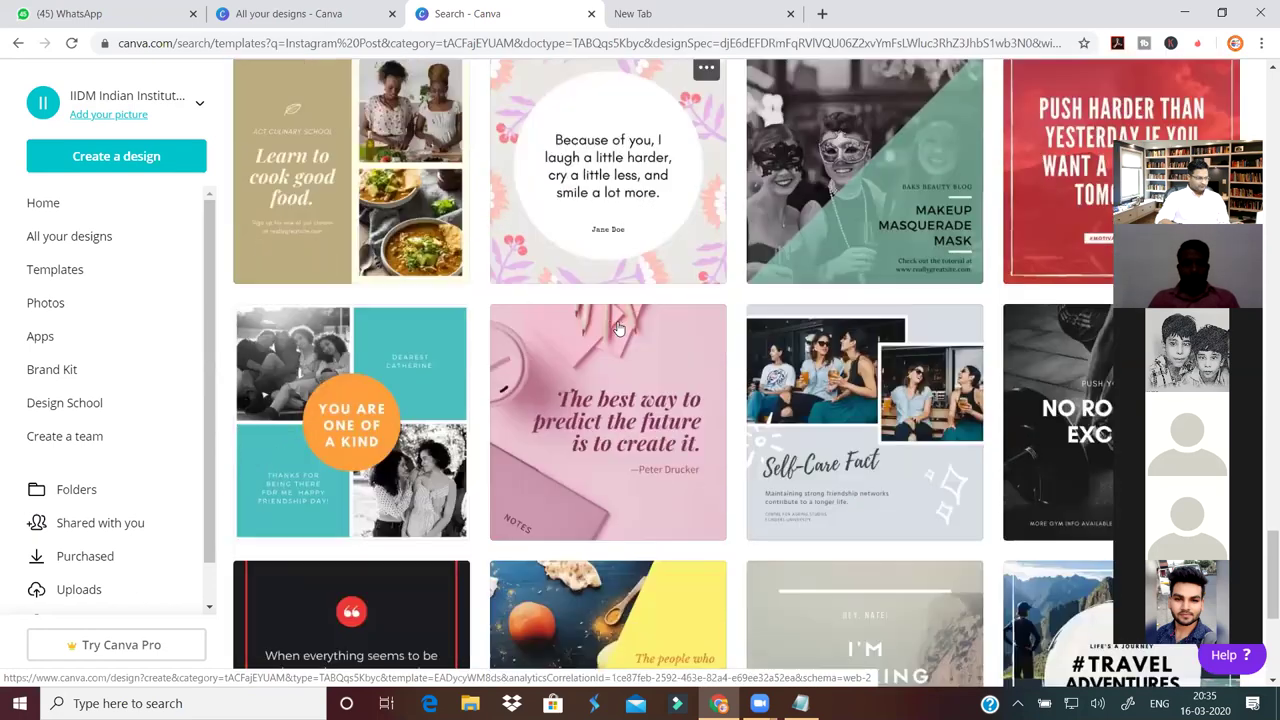
scroll(660, 310, "down", 4)
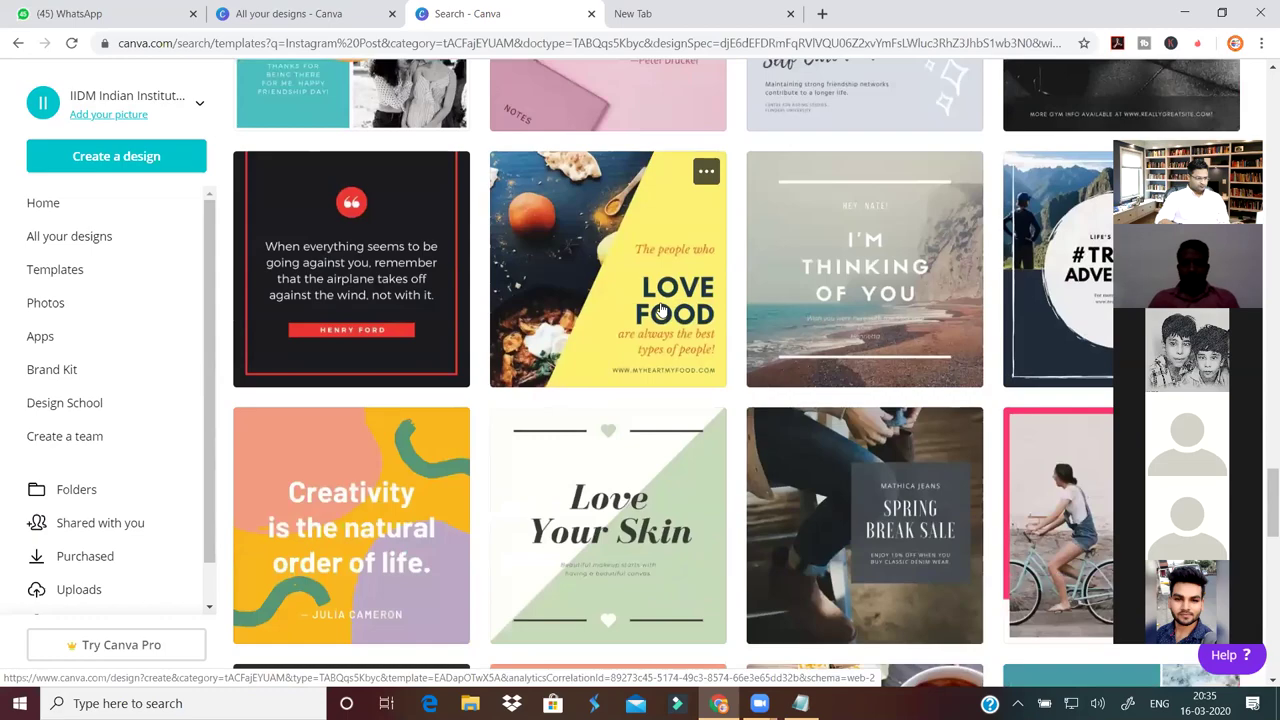
scroll(660, 310, "down", 5)
scroll(660, 310, "down", 6)
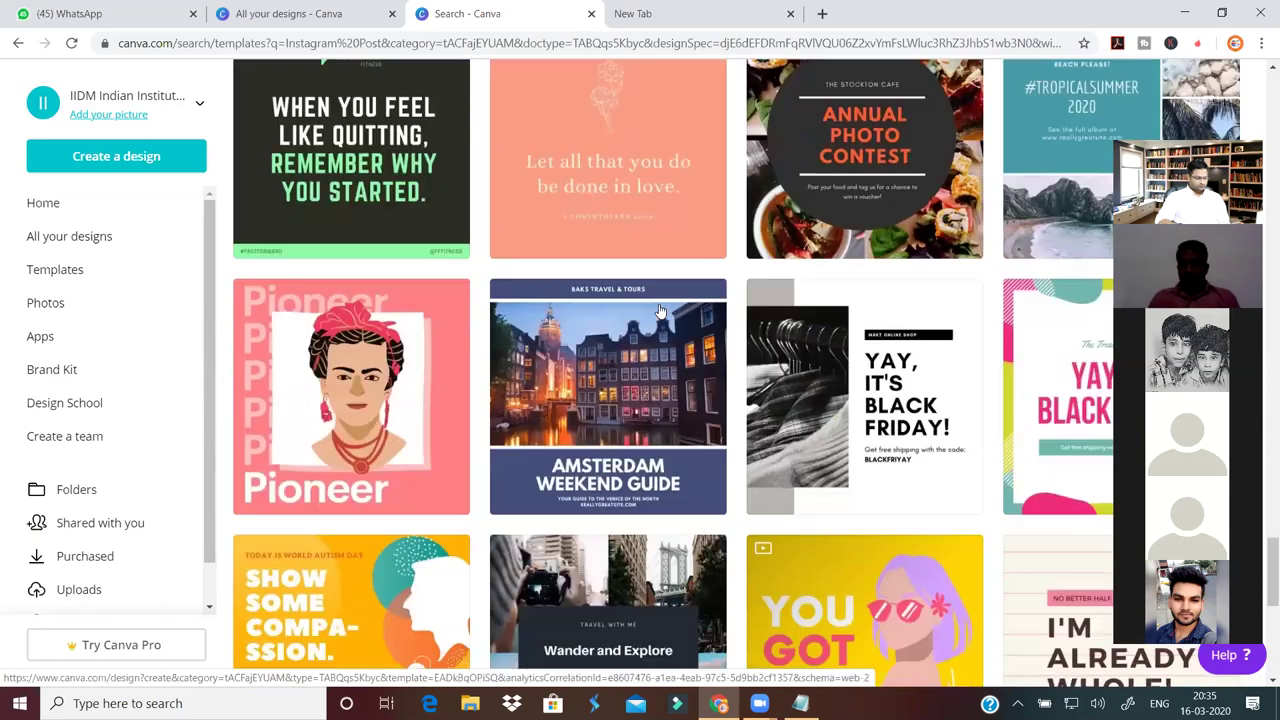
scroll(658, 312, "down", 3)
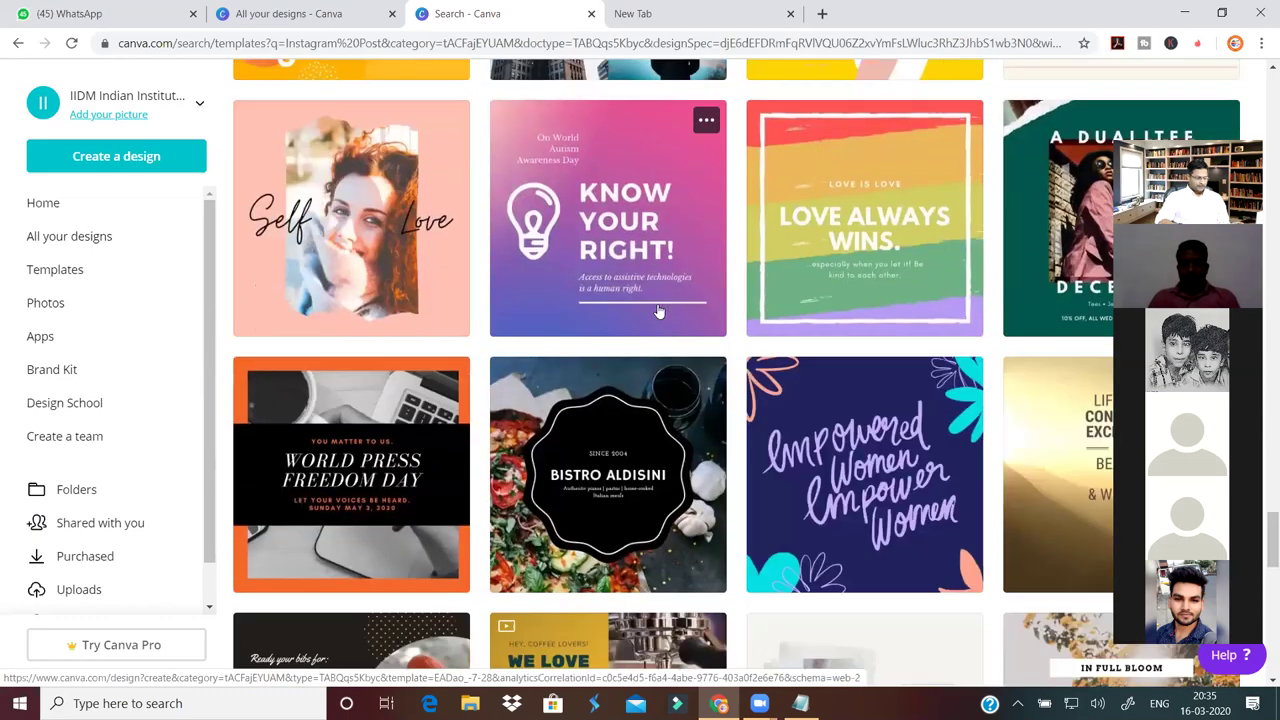
scroll(660, 330, "down", 4)
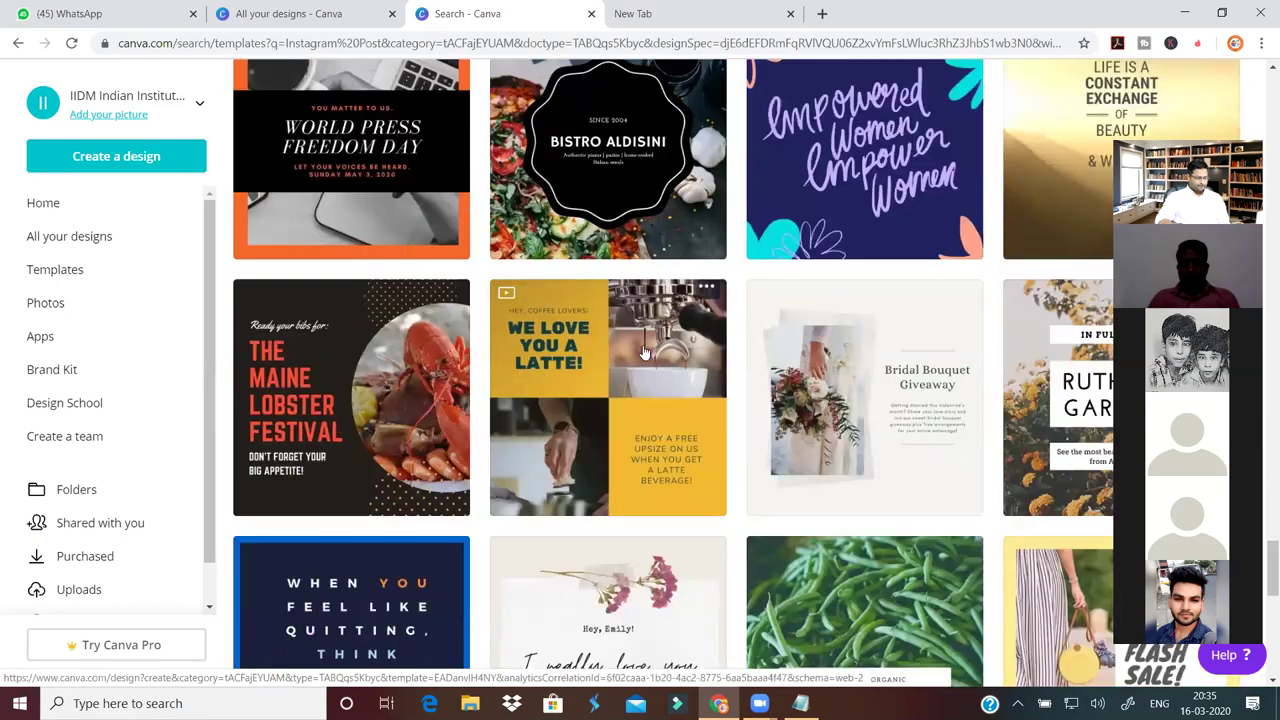
scroll(643, 355, "down", 1)
scroll(645, 350, "down", 3)
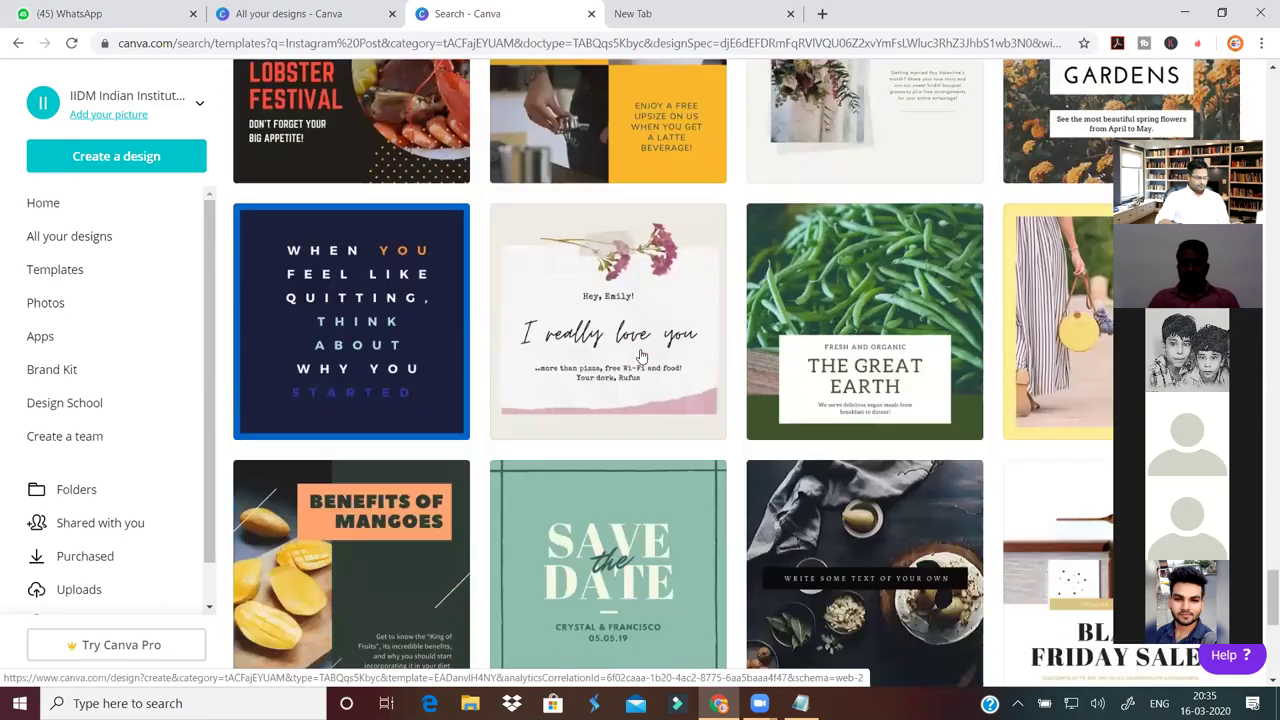
scroll(645, 348, "down", 7)
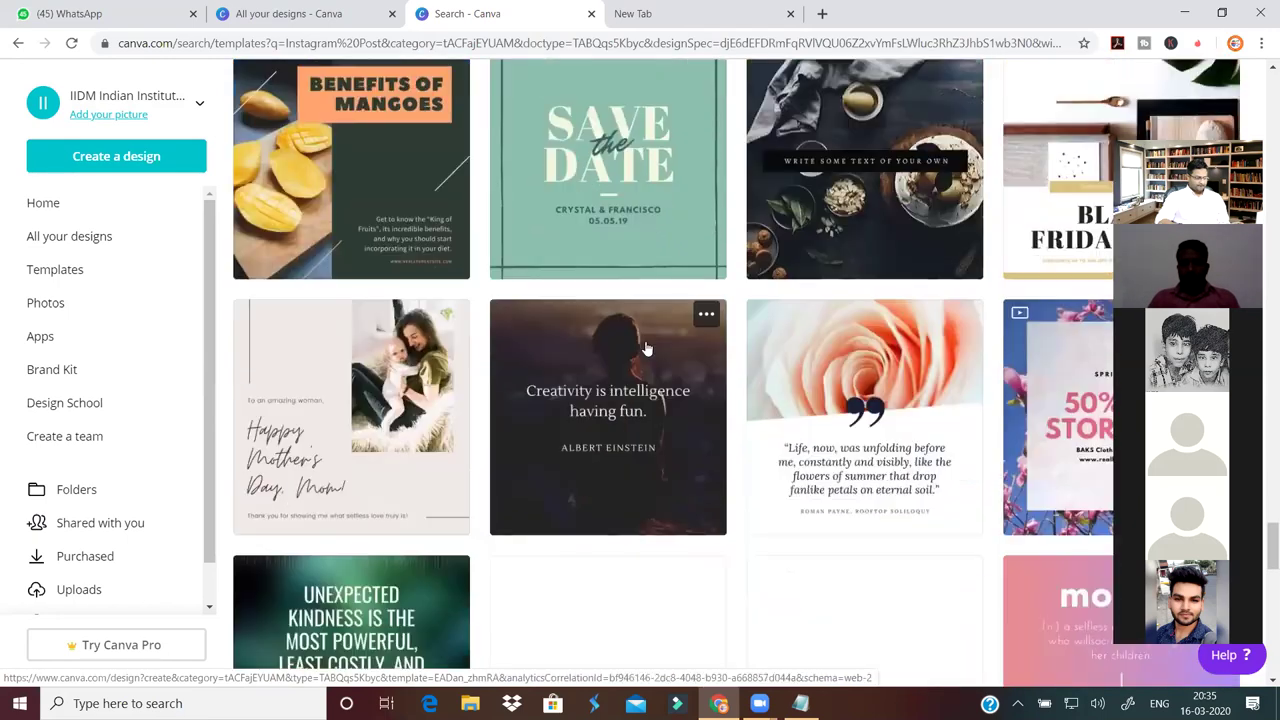
scroll(645, 348, "down", 3)
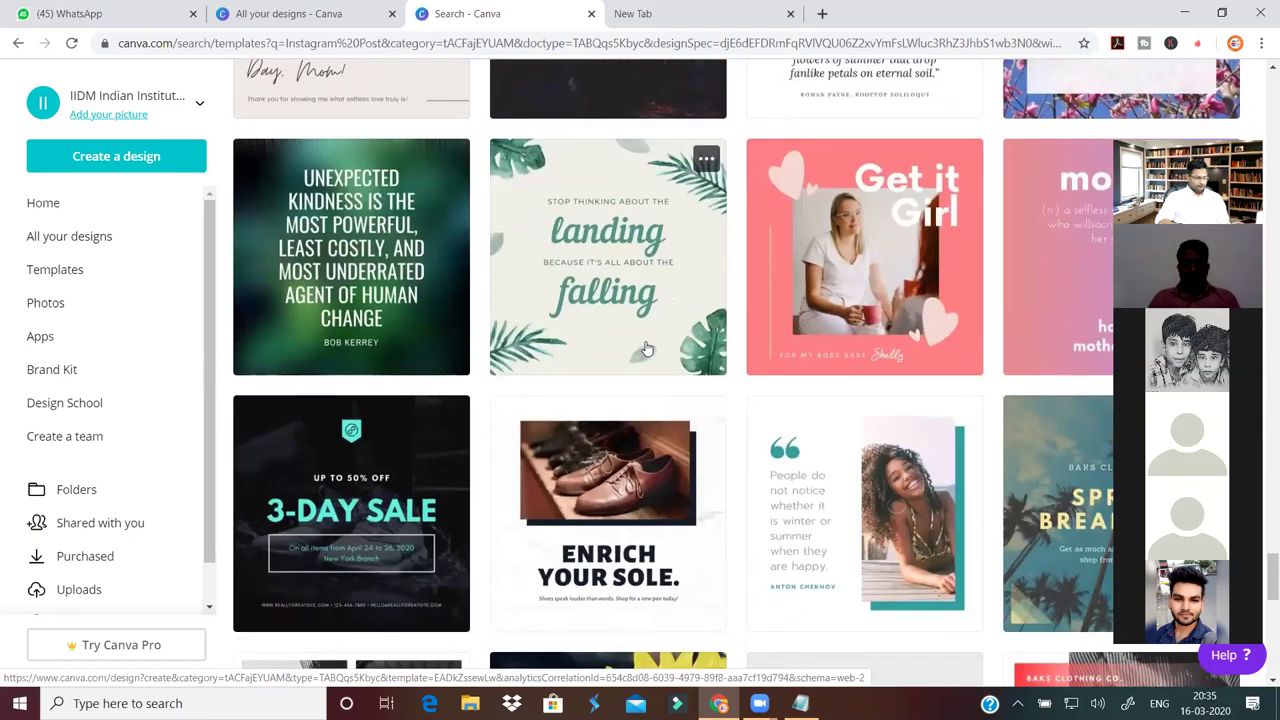
scroll(645, 348, "down", 5)
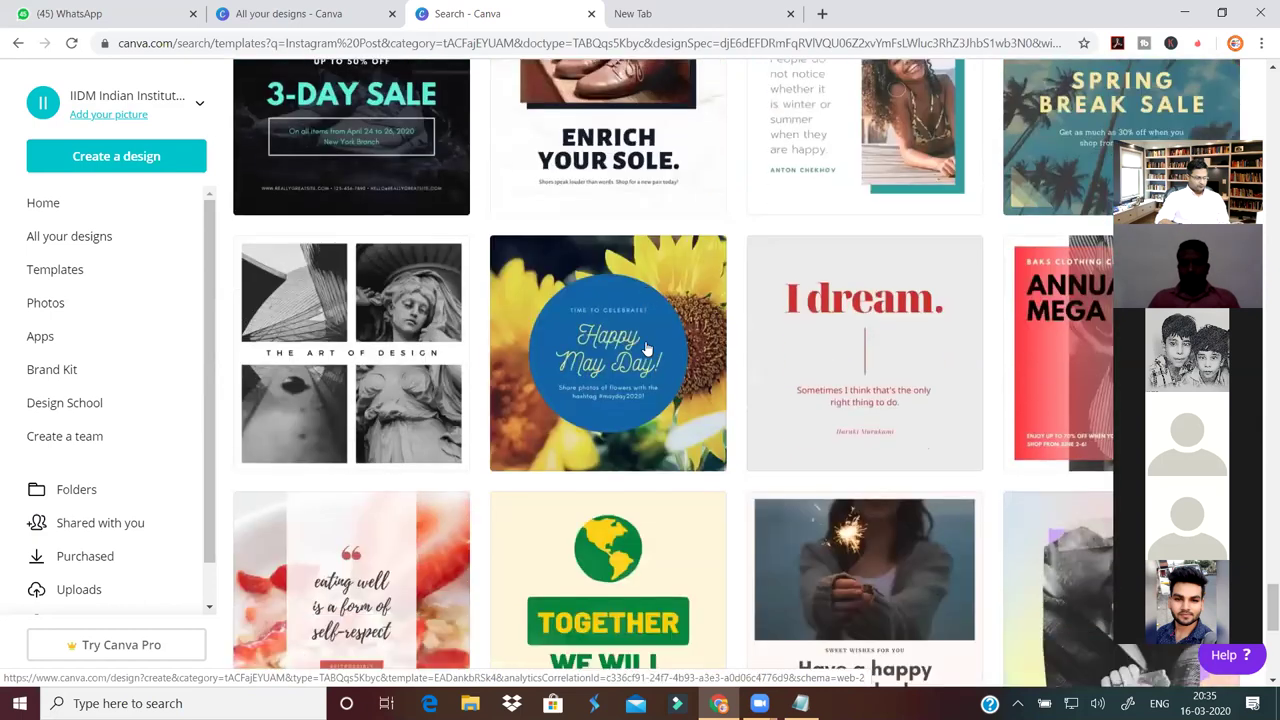
Start a design from The Art of Design template, then enter and select portraitquench.com in the blank tab.
left_click(347, 336)
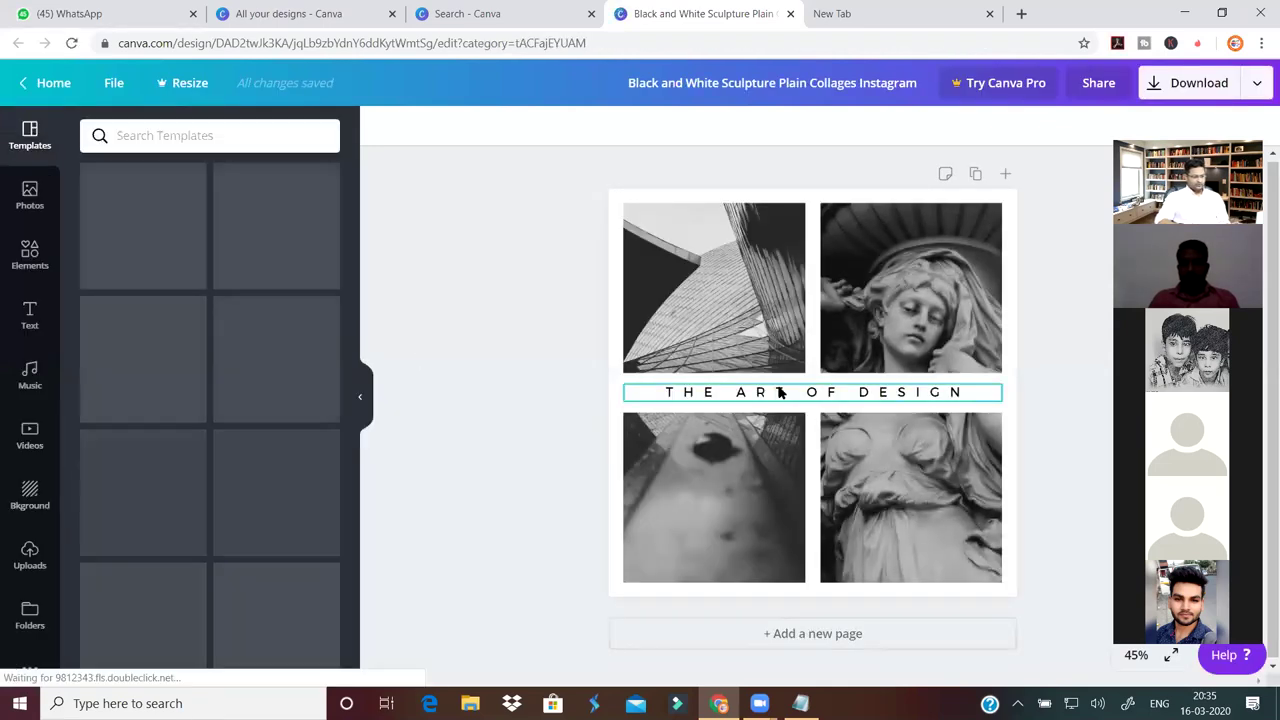
double_click(780, 390)
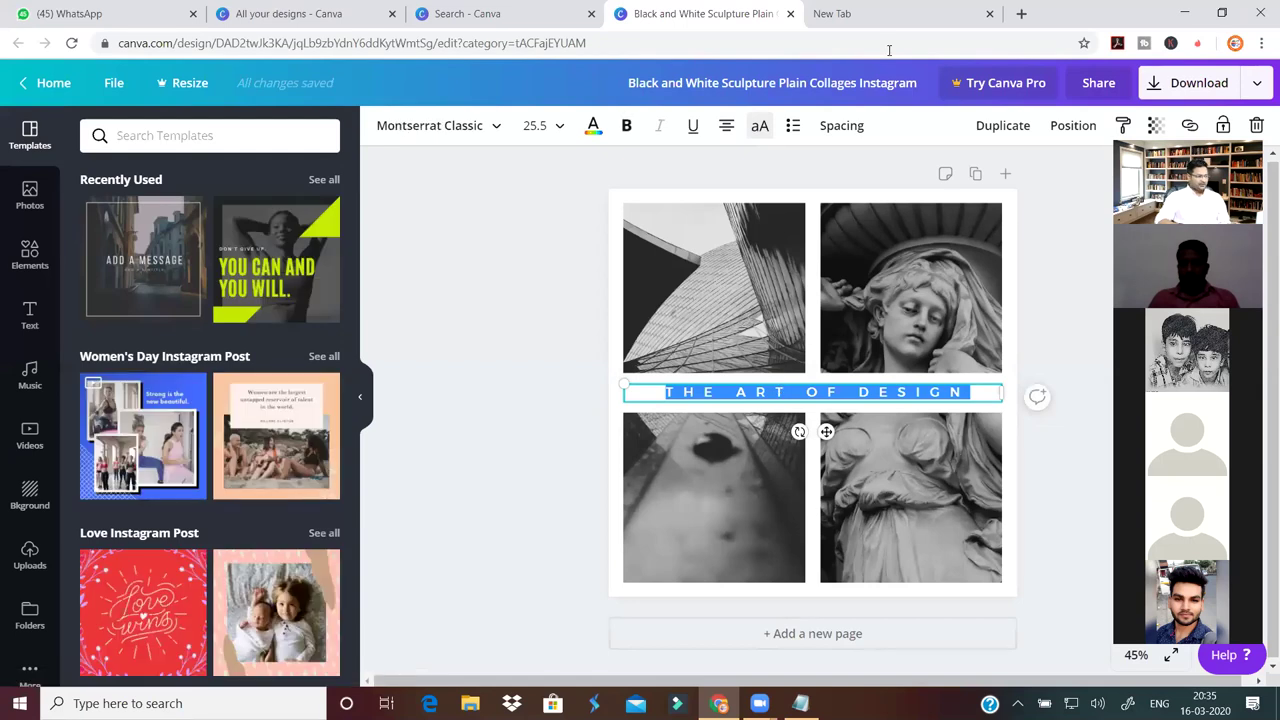
left_click(903, 14)
type("t")
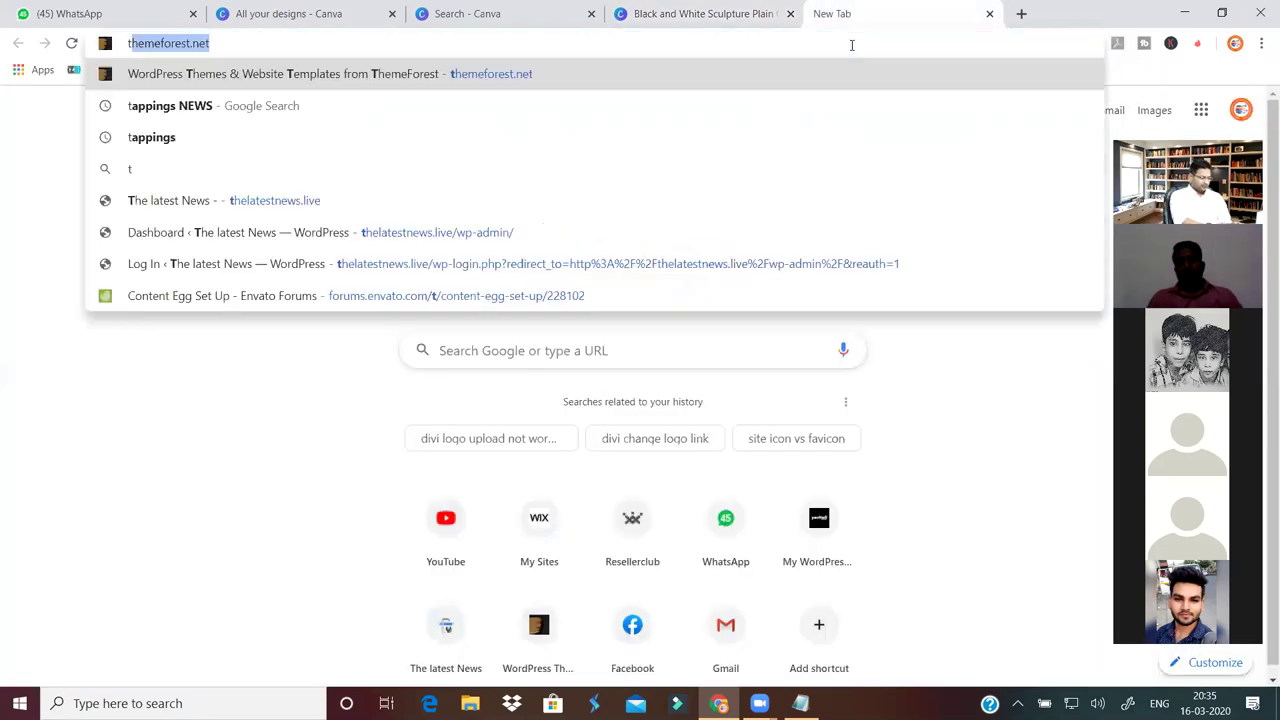
type("hepr")
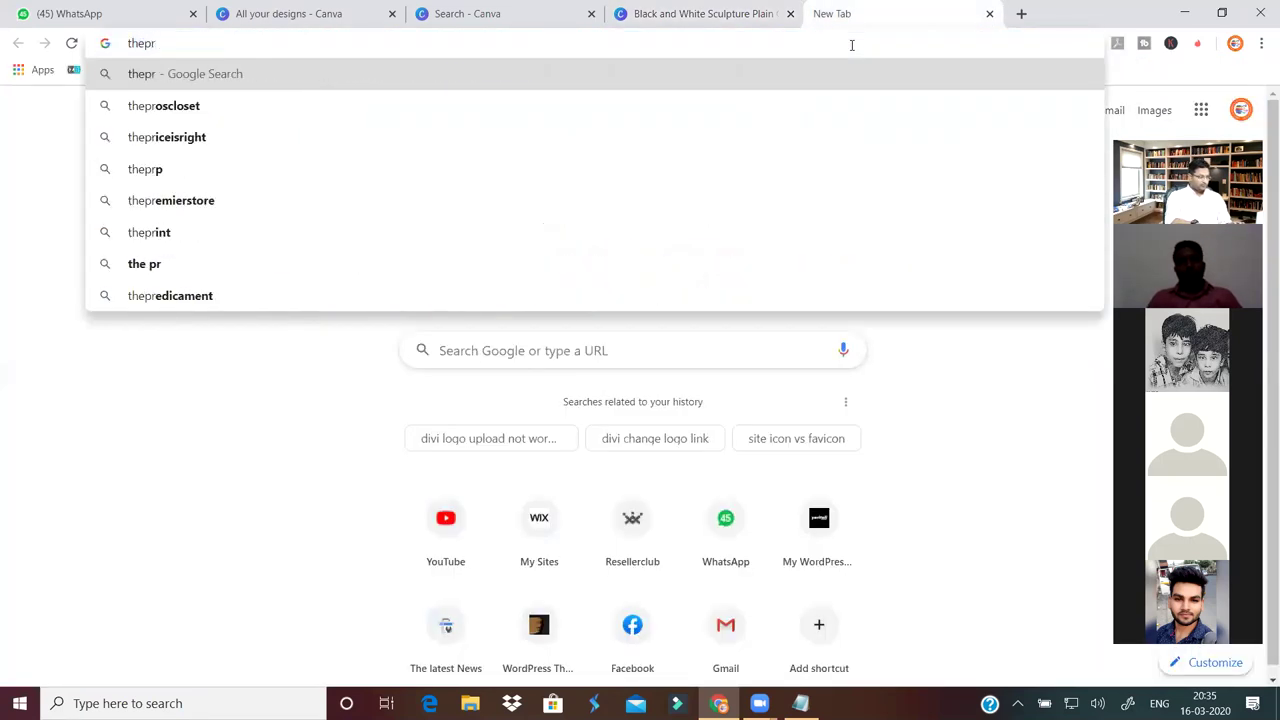
key("BackSpace")
type("or")
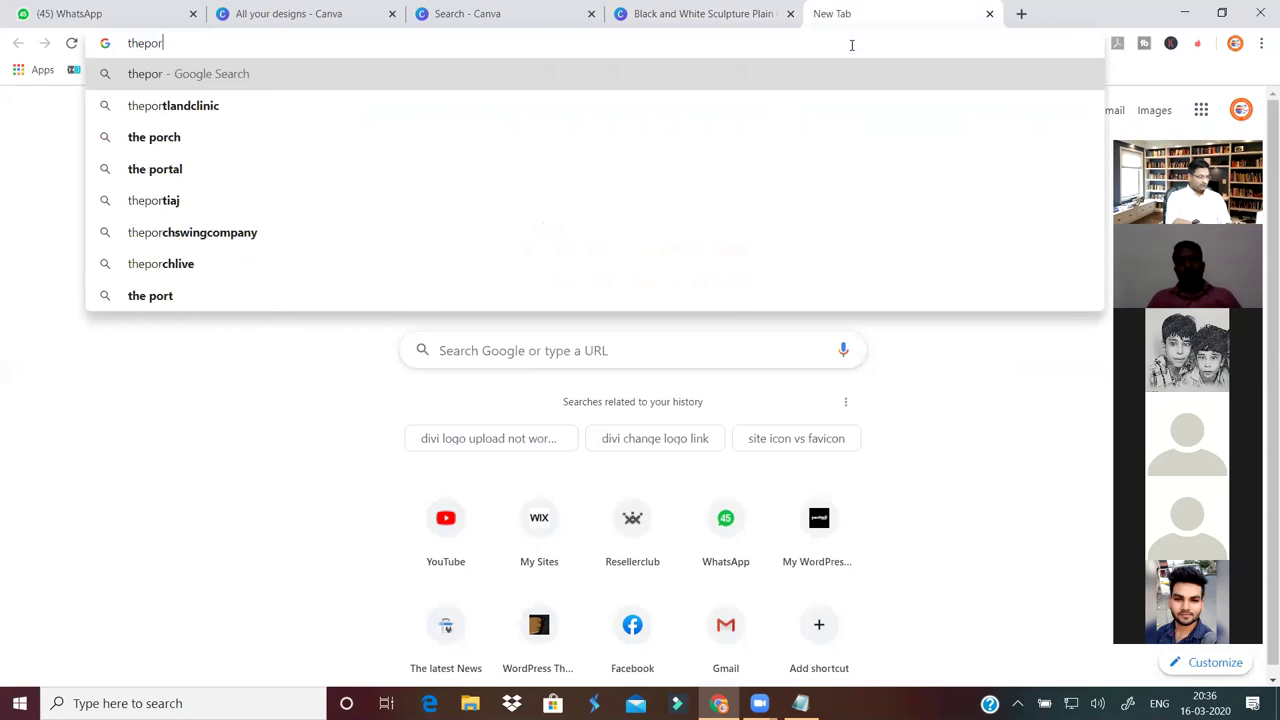
key("BackSpace")
key("BackSpace")
key("BackSpace")
key("BackSpace")
key("BackSpace")
key("BackSpace")
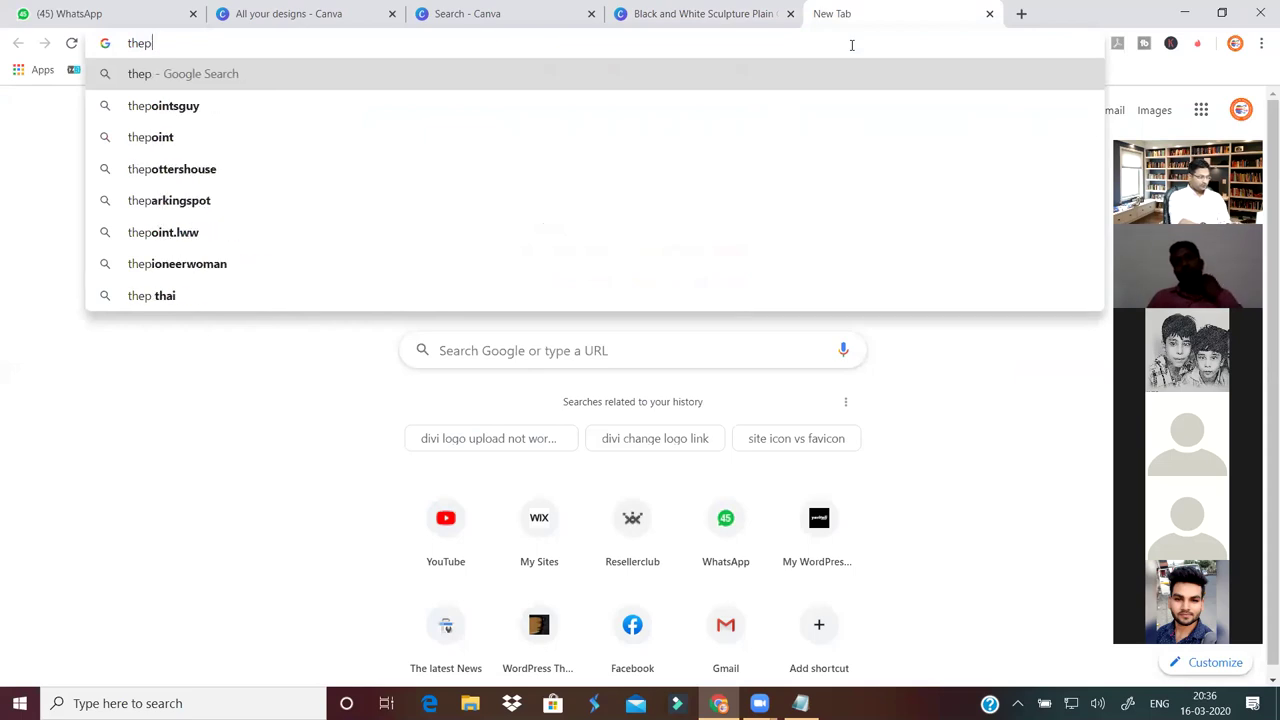
type("por")
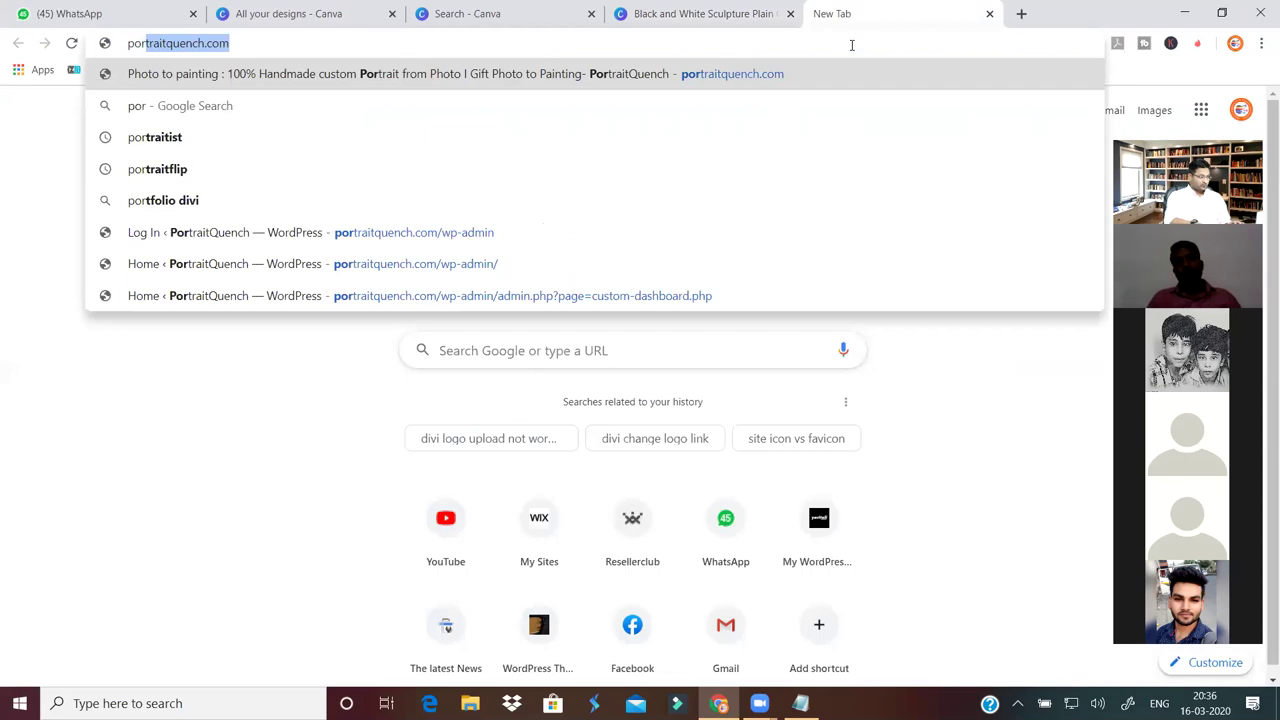
key("Right")
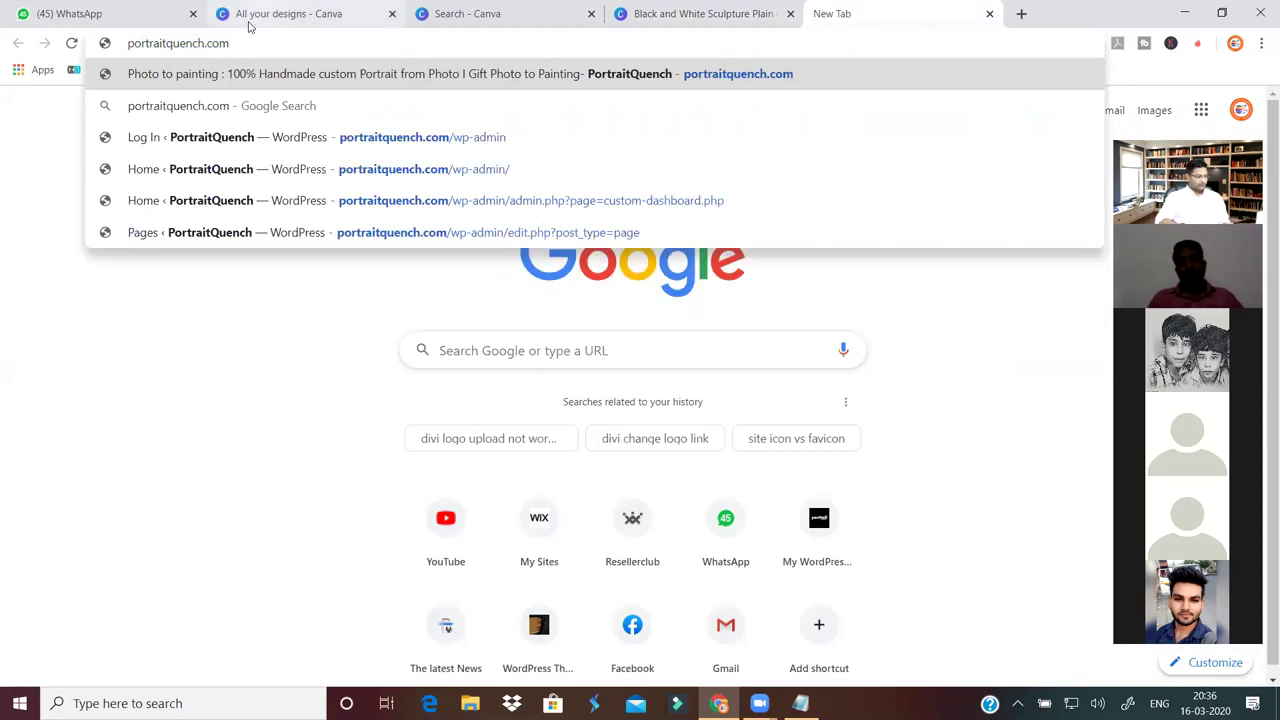
left_click_drag(260, 43, 43, 60)
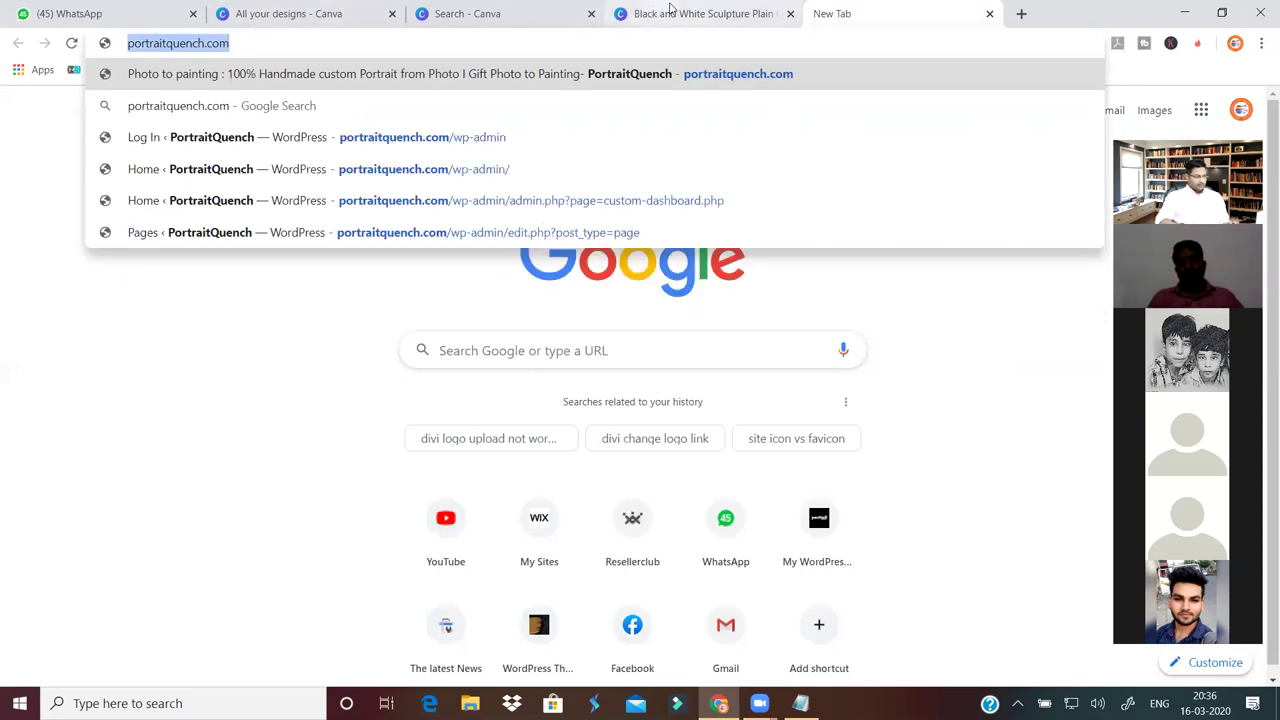
left_click(676, 12)
type("HTTPS://PORTRAITQUENCH.COM/")
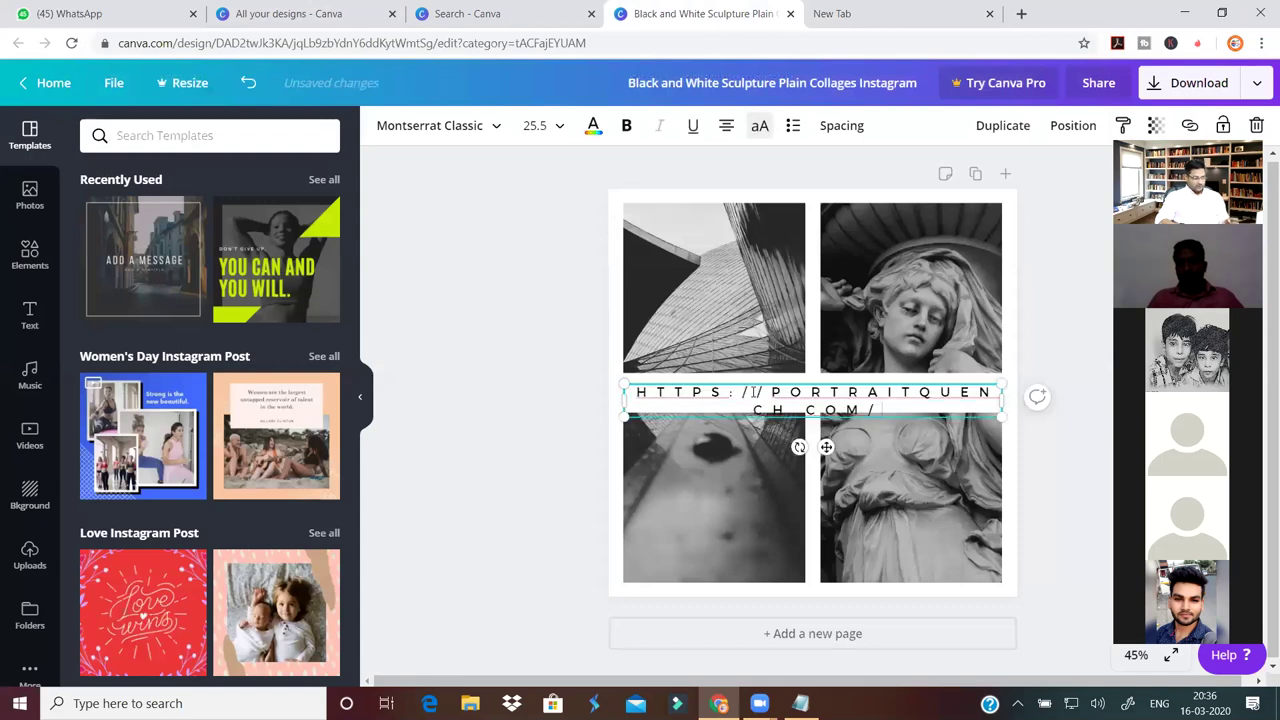
left_click_drag(770, 392, 632, 392)
key("BackSpace")
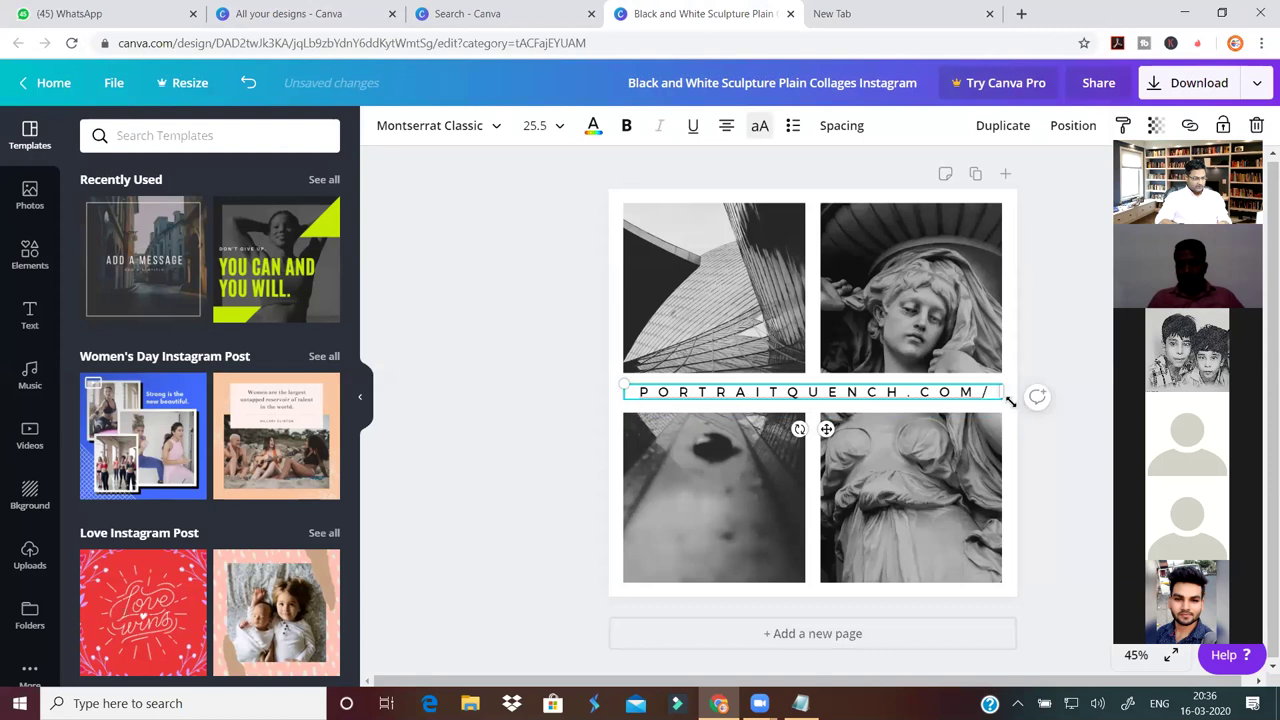
key("BackSpace")
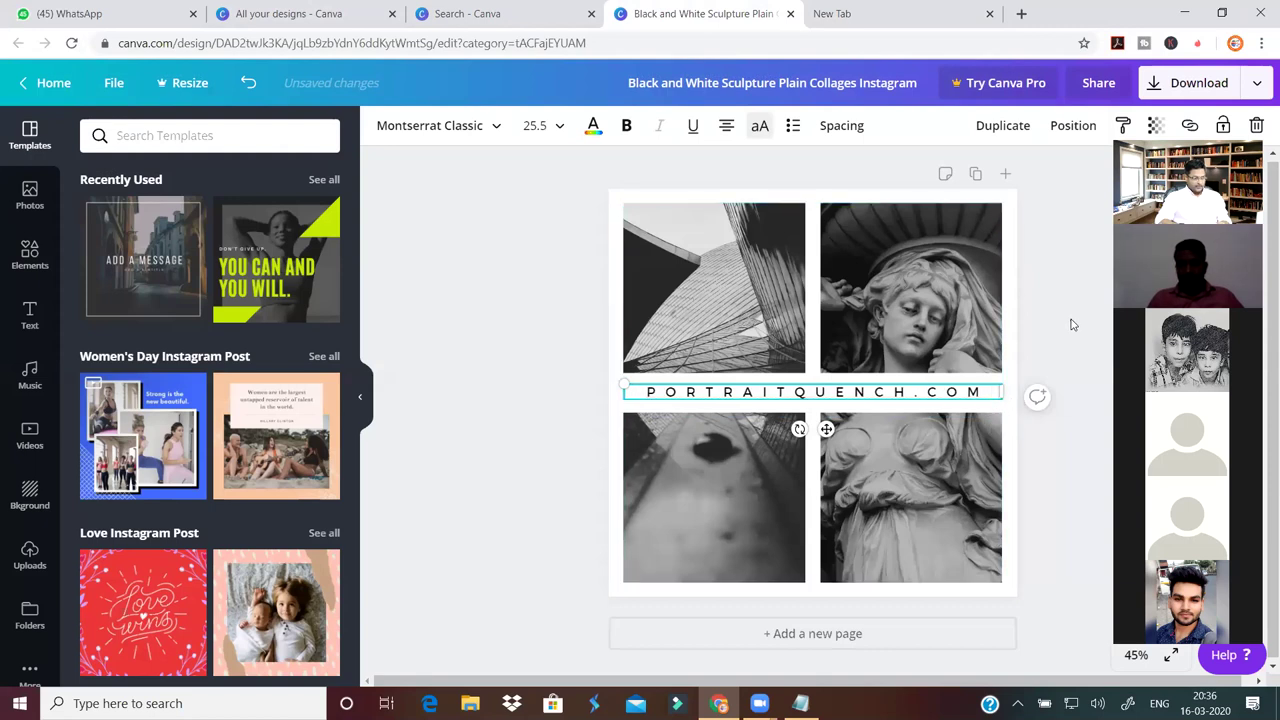
left_click(1071, 320)
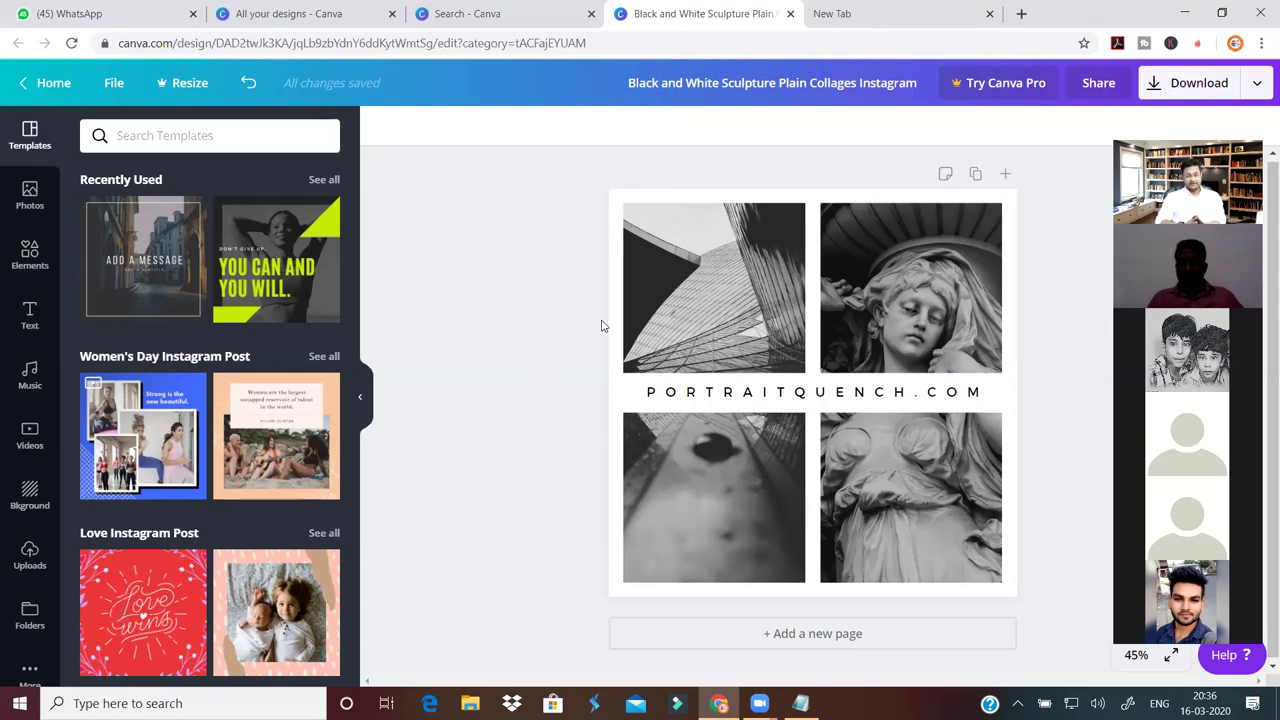
Load the portraitquench.com website in the new tab.
left_click(885, 9)
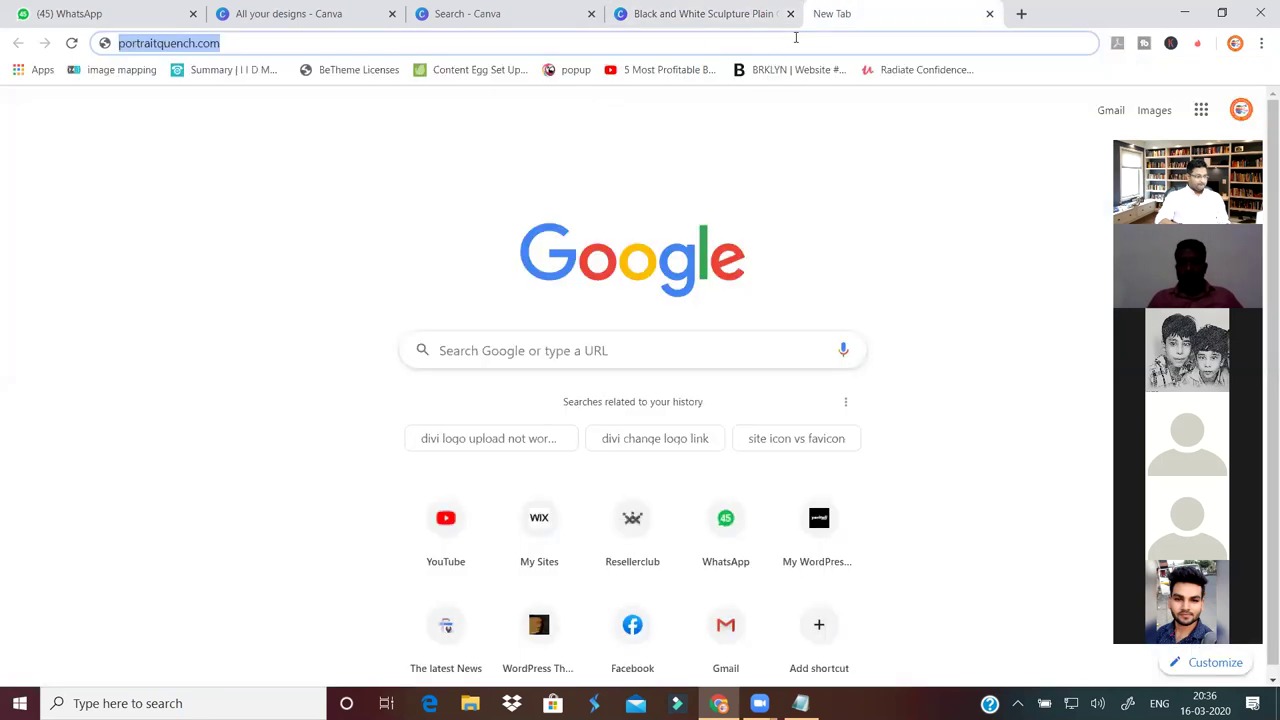
left_click(698, 46)
key("shift+Home")
key("ctrl+shift+Right")
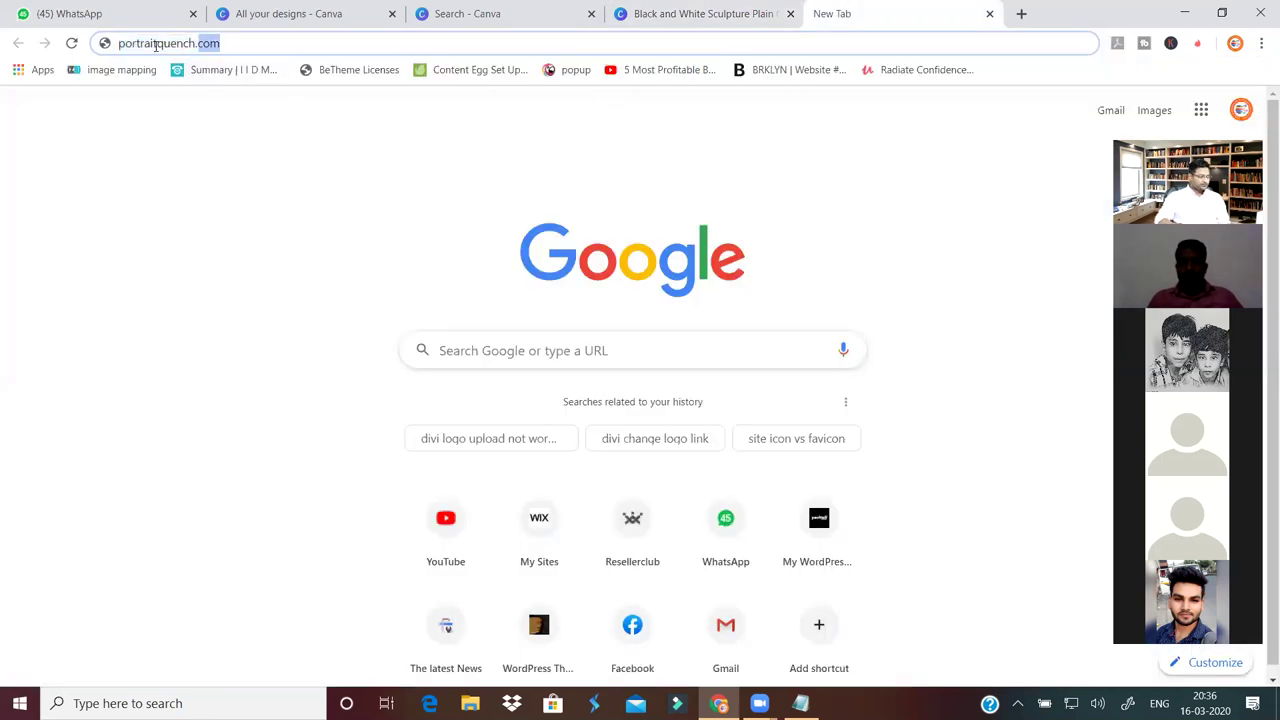
key("shift+Left")
key("shift+Left")
key("shift+Left")
key("shift+Left")
key("shift+Left")
key("shift+Left")
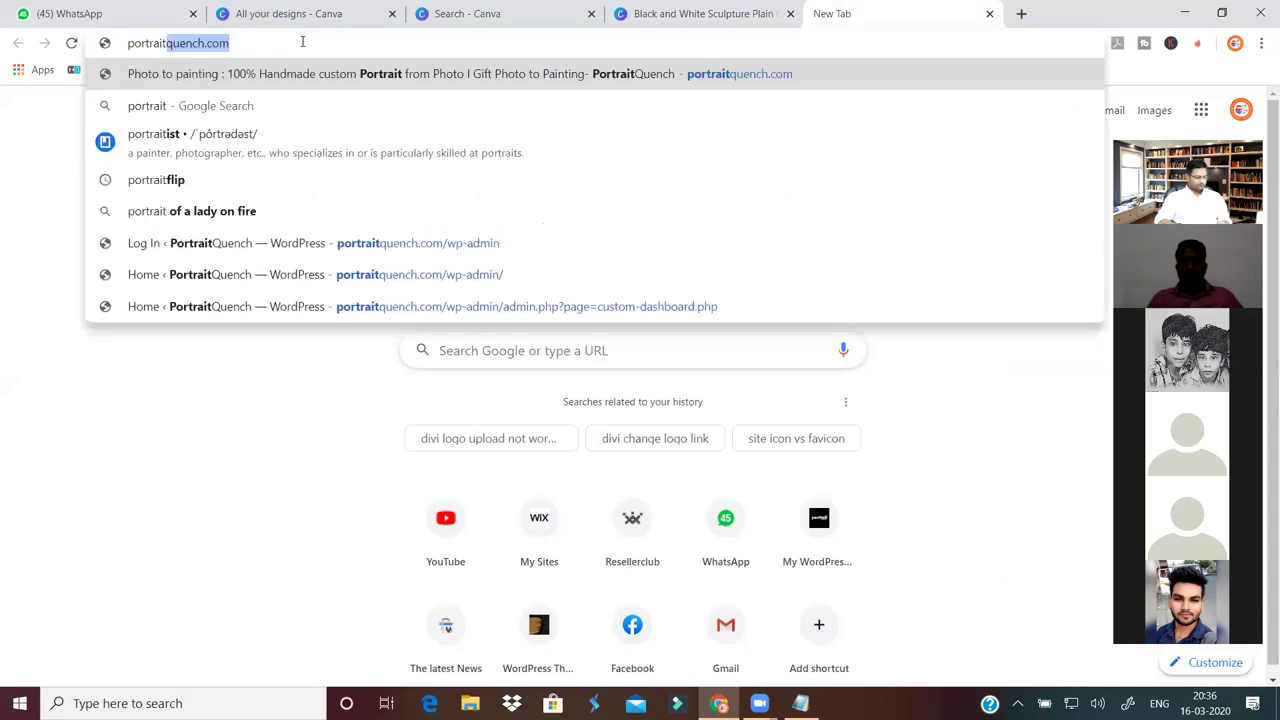
key("Return")
Edit the address bar down to 'portrait' and search Google for it.
left_click(301, 41)
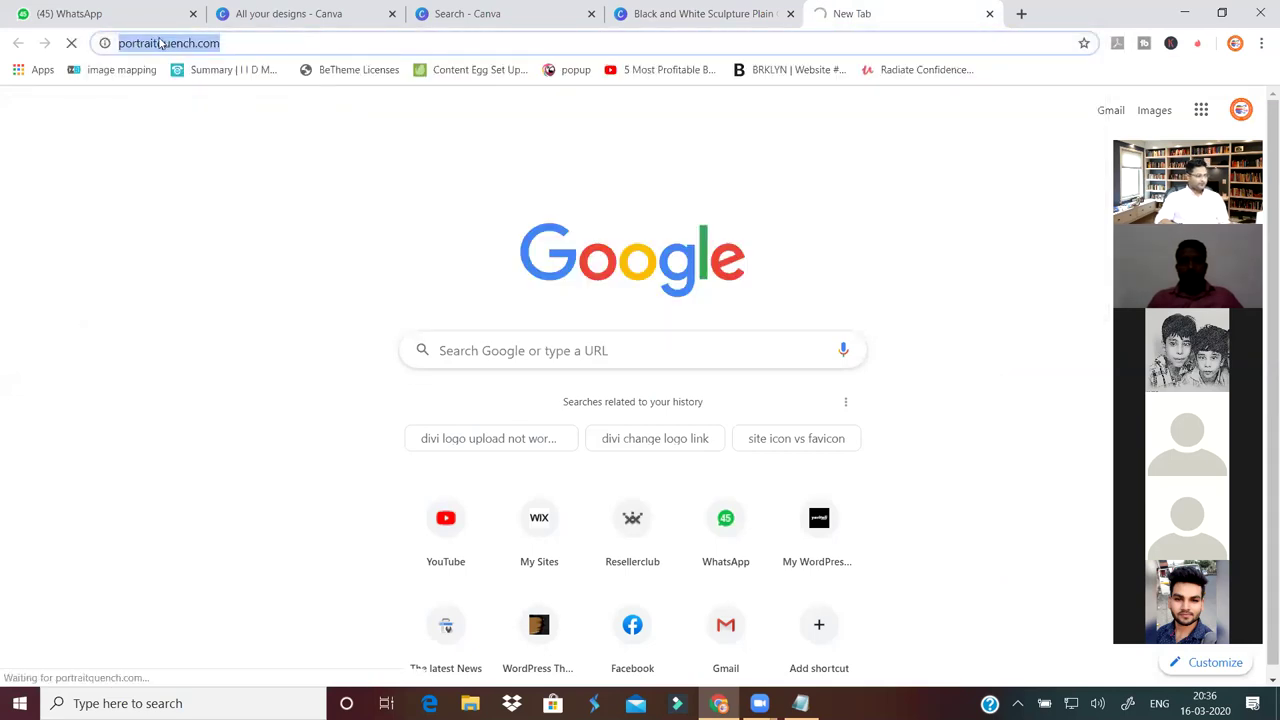
left_click(245, 46)
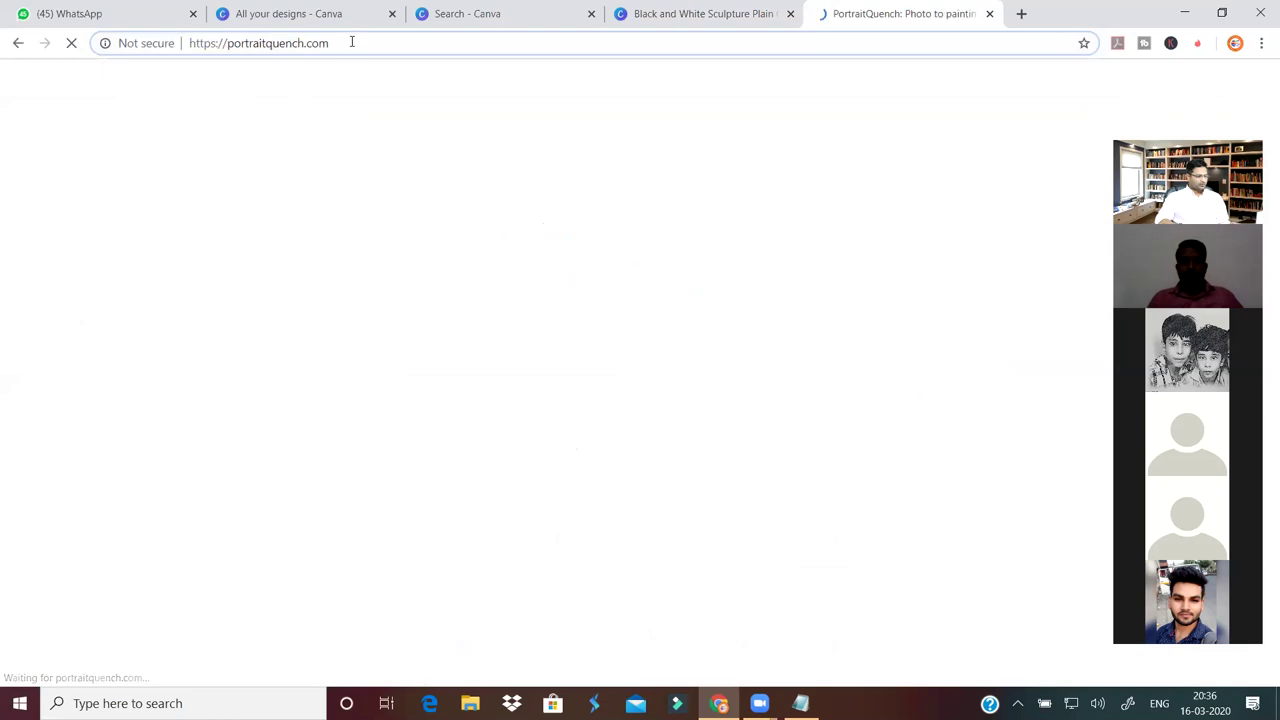
left_click_drag(267, 44, 391, 49)
key("BackSpace")
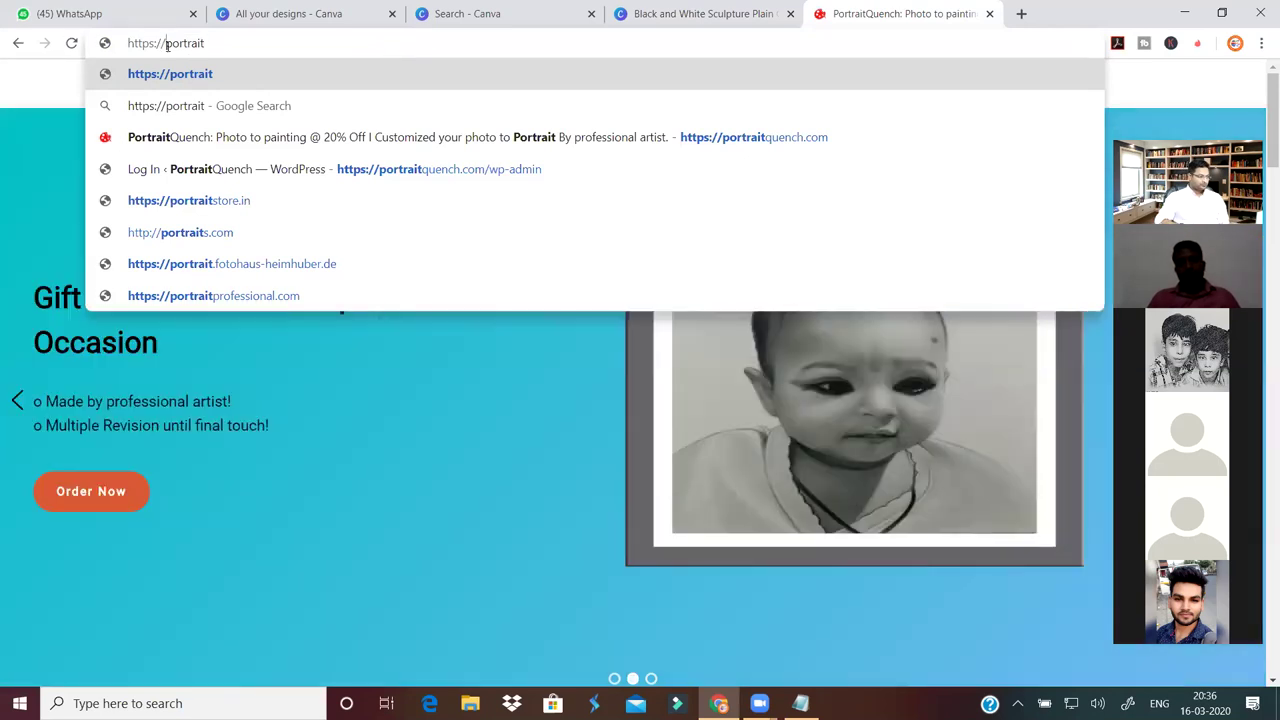
left_click_drag(166, 44, 71, 38)
key("BackSpace")
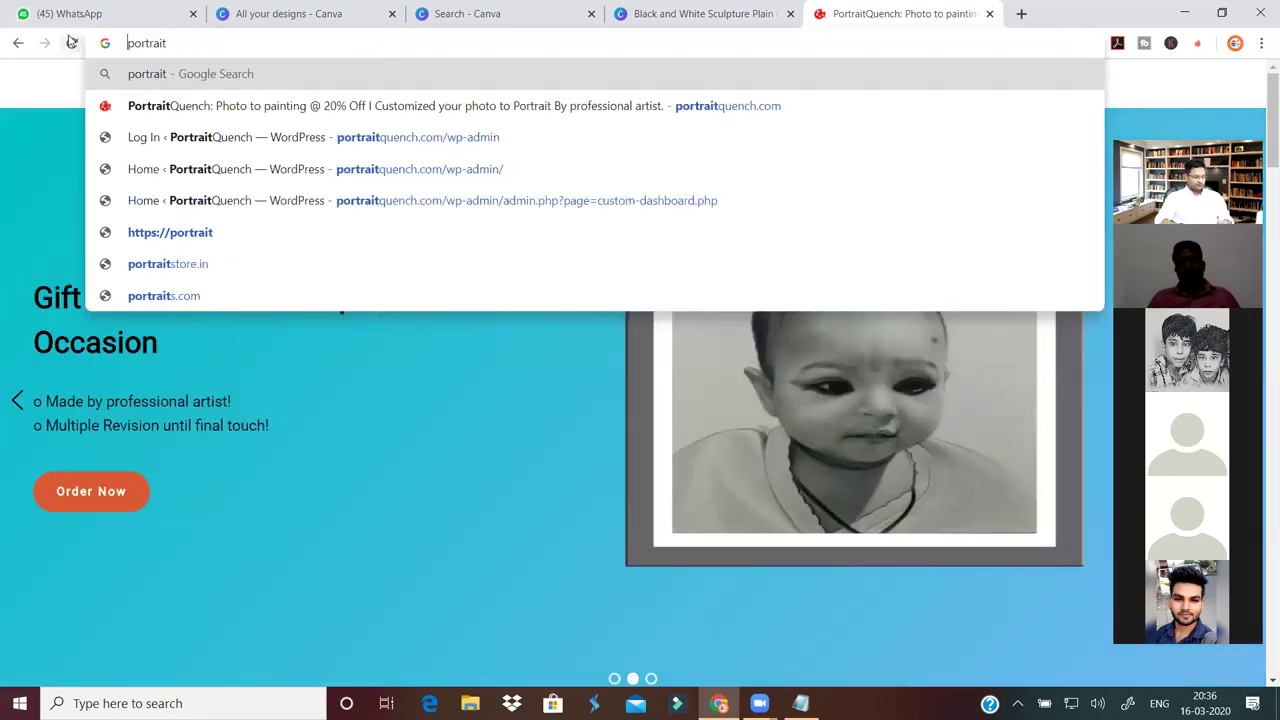
key("Return")
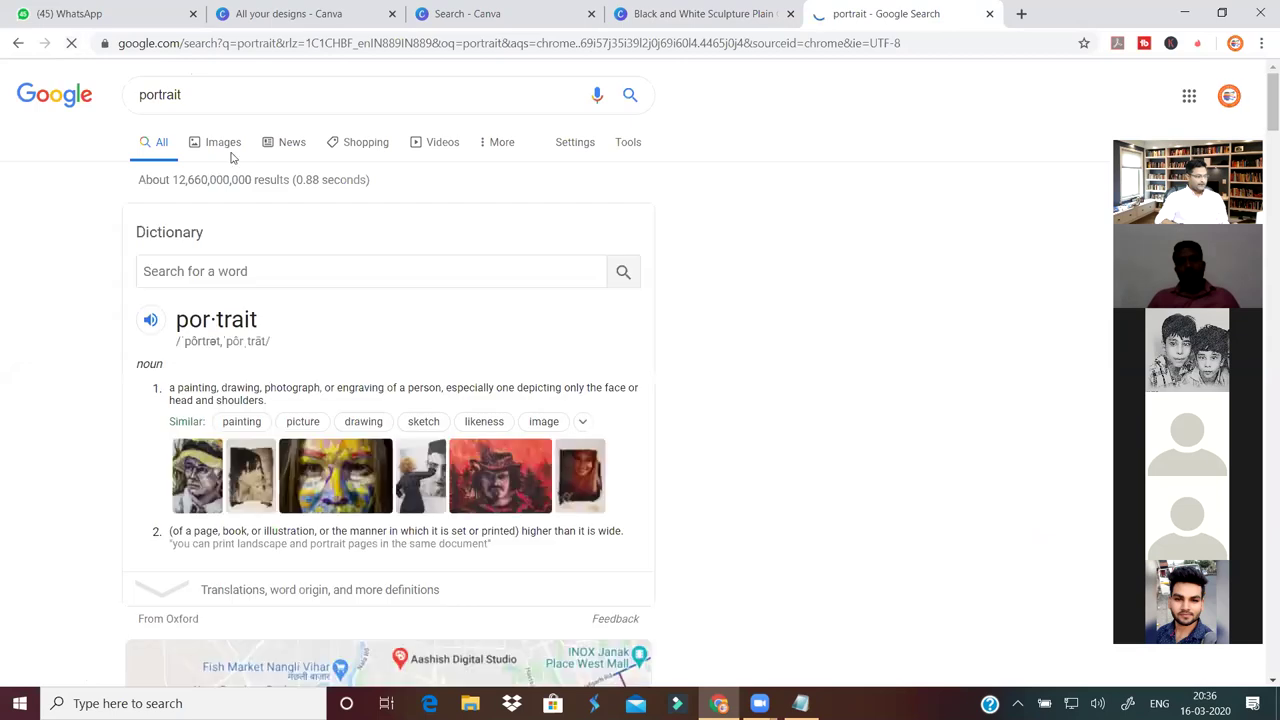
Filter the portrait image results to drawings and preview the woman's pencil portrait.
left_click(224, 147)
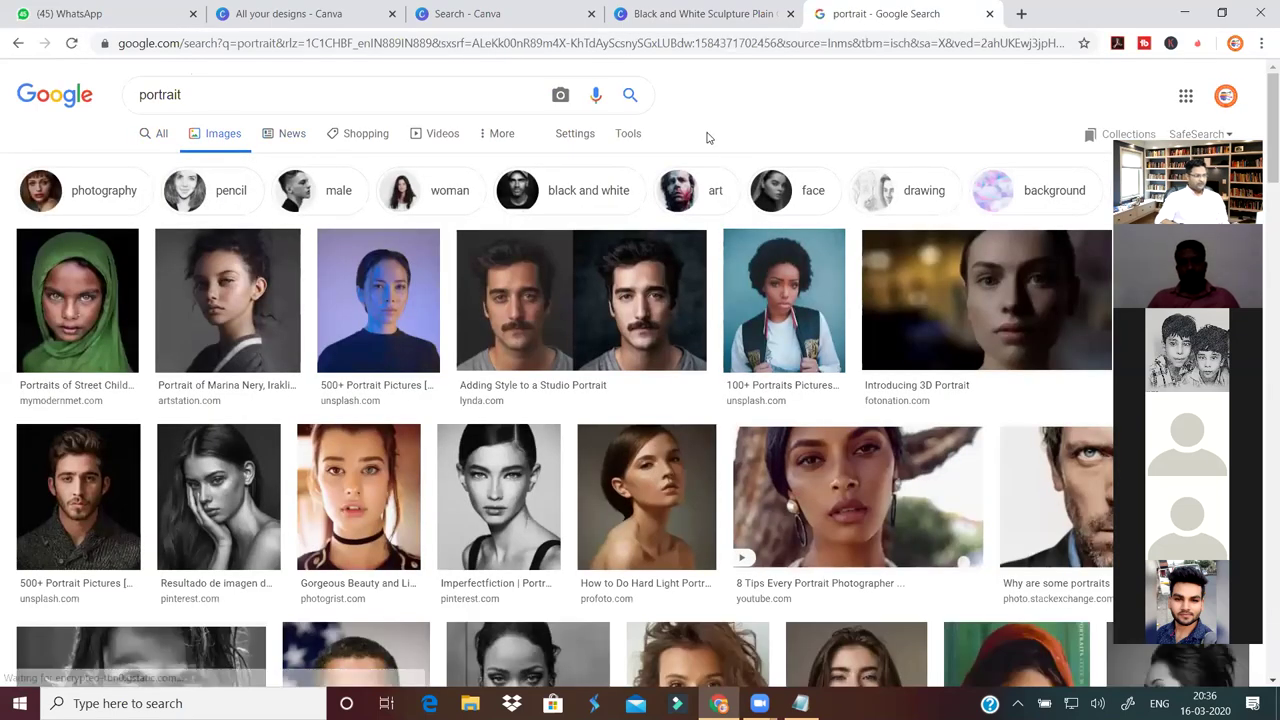
left_click(907, 194)
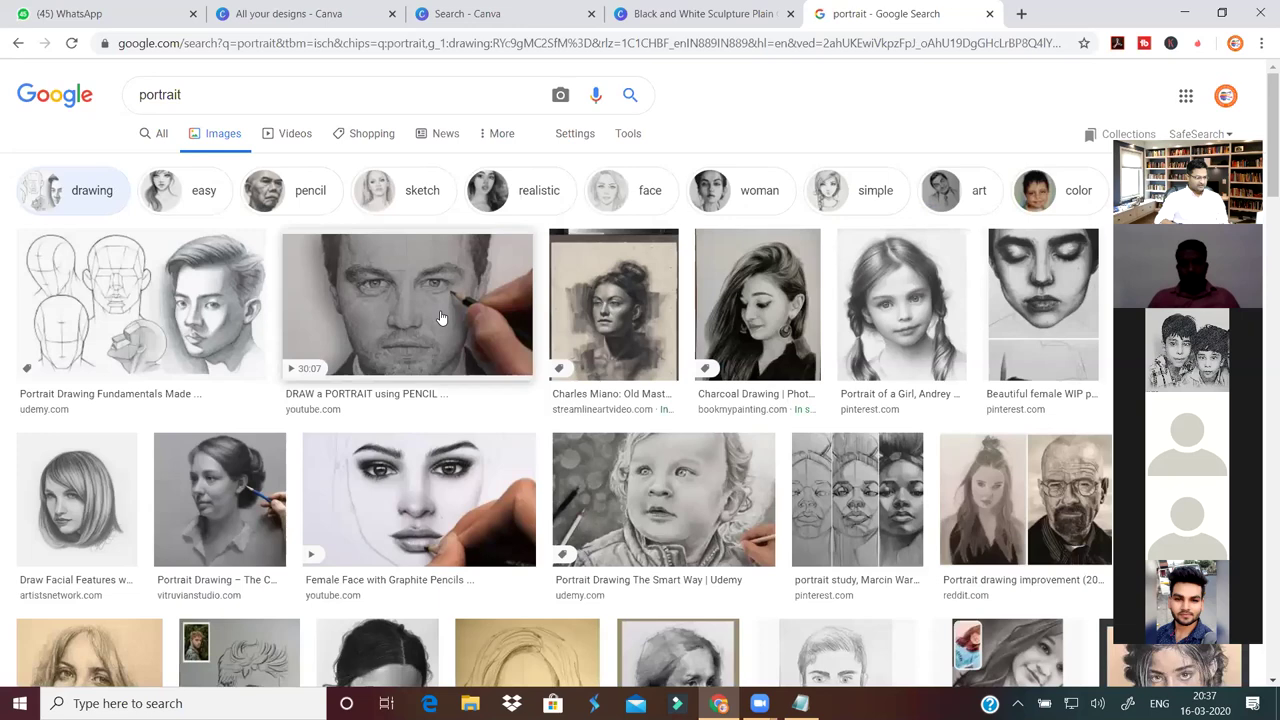
scroll(440, 318, "down", 4)
scroll(502, 312, "up", 2)
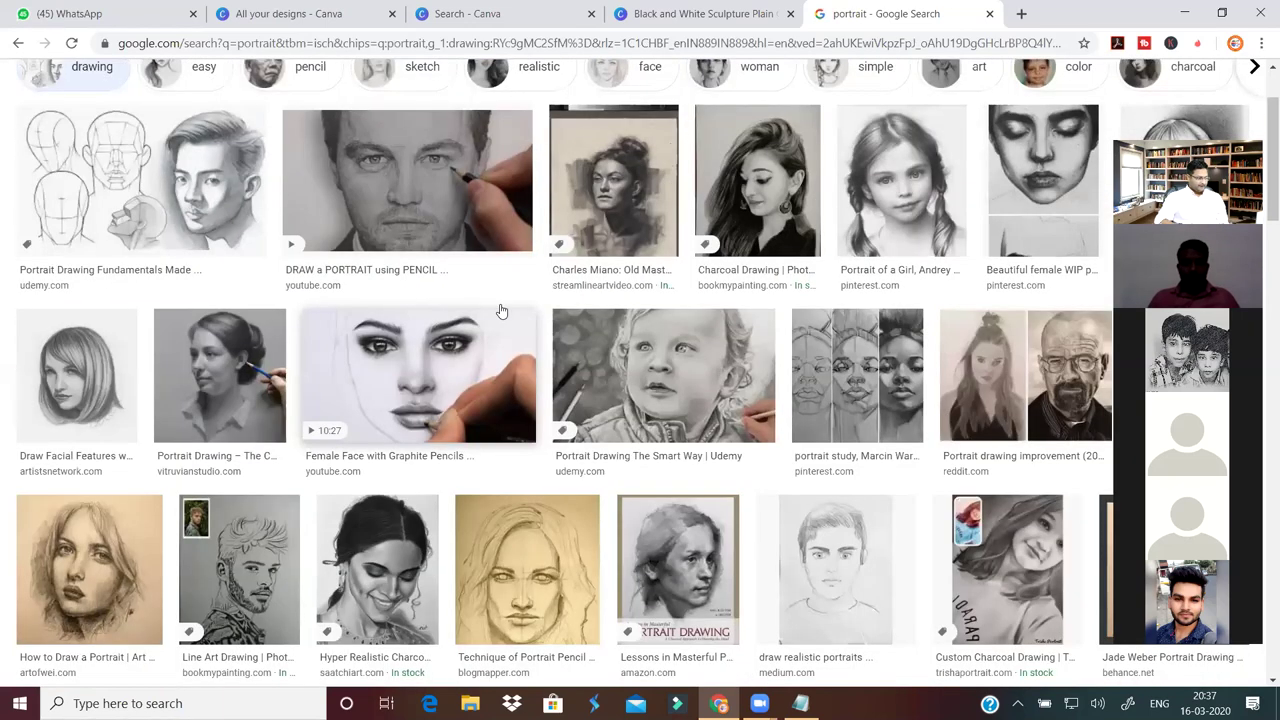
scroll(502, 312, "up", 1)
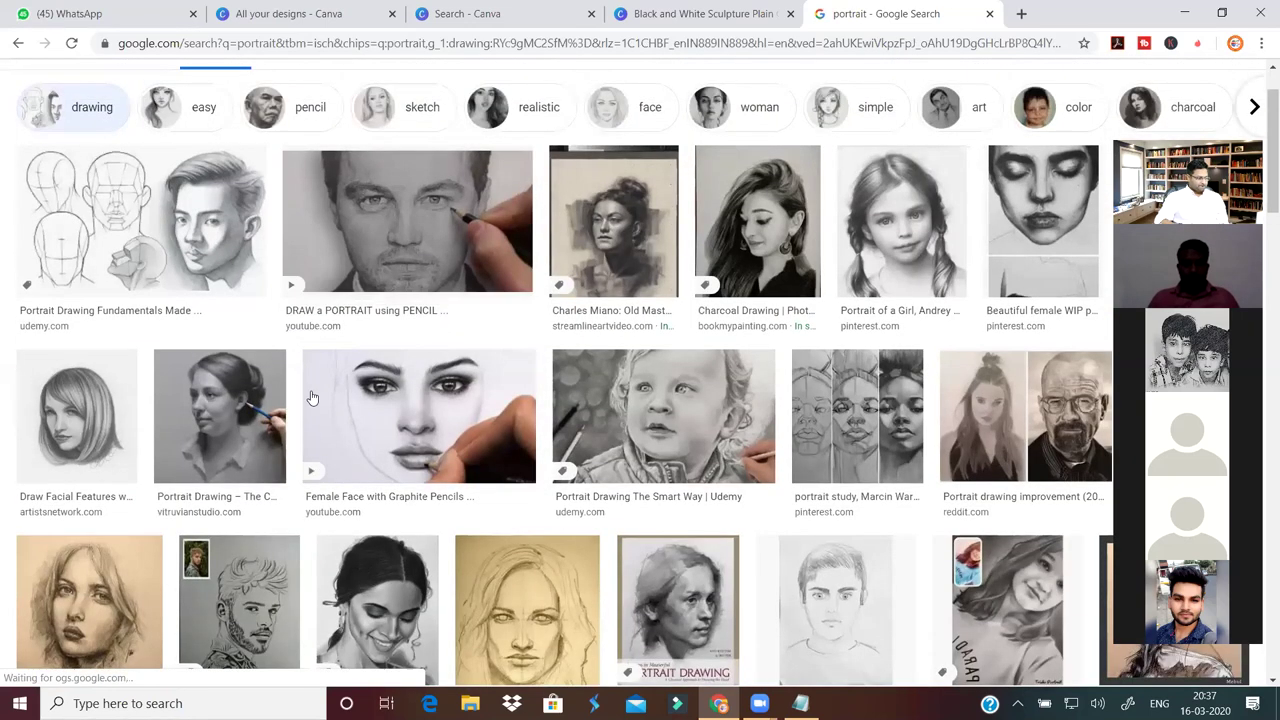
left_click(222, 430)
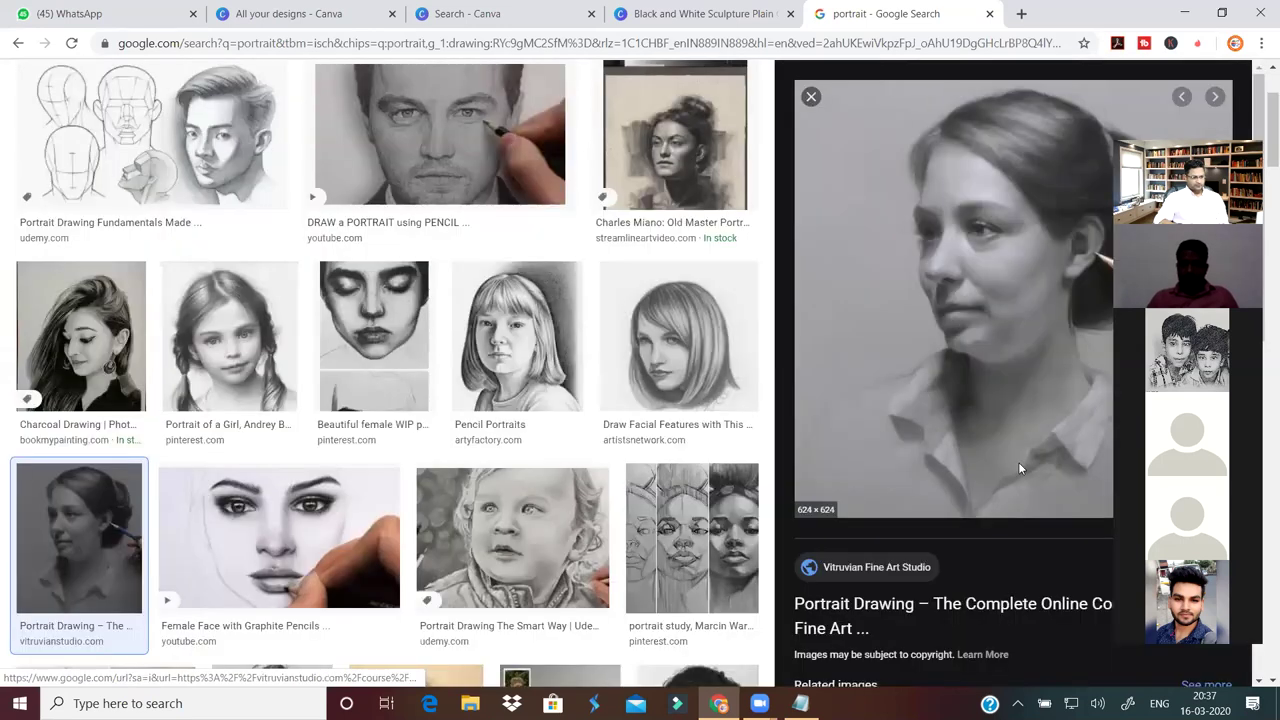
Save the previewed pencil portrait image as p1.
right_click(961, 320)
left_click(996, 463)
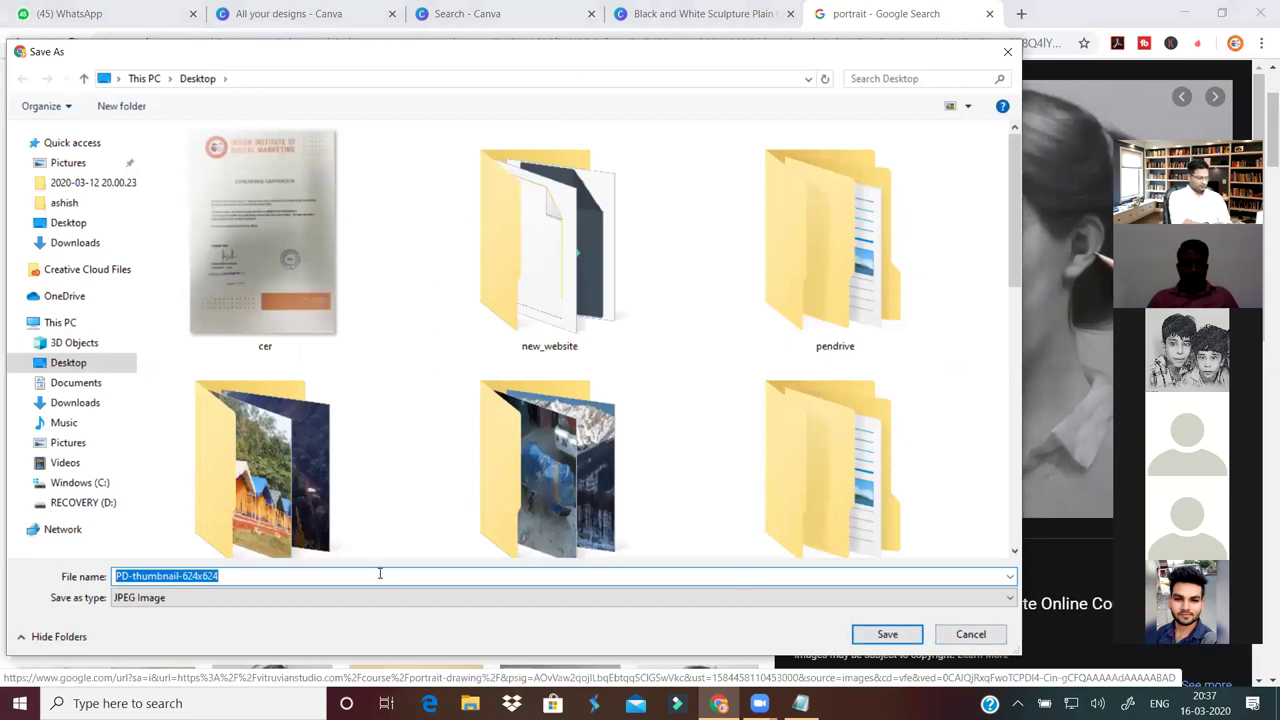
type("p1")
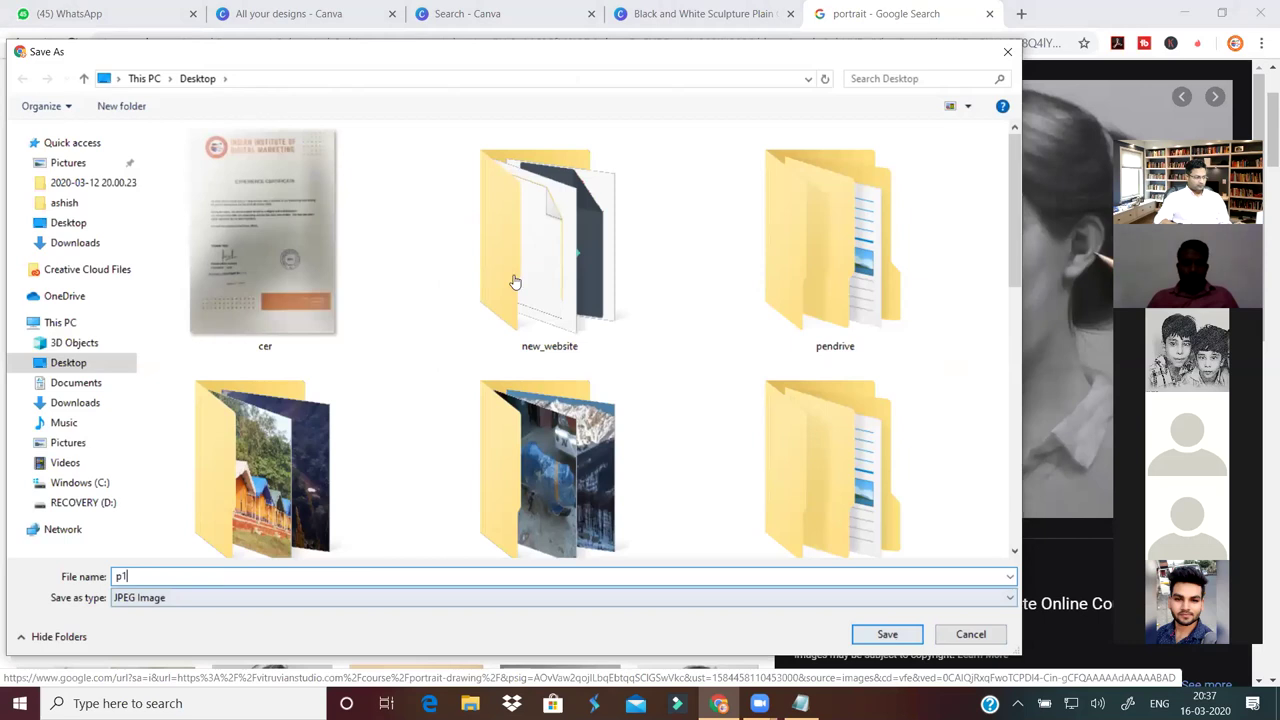
key("Return")
Preview a related portrait drawing, save it as p2, and open the child portrait.
scroll(470, 330, "up", 3)
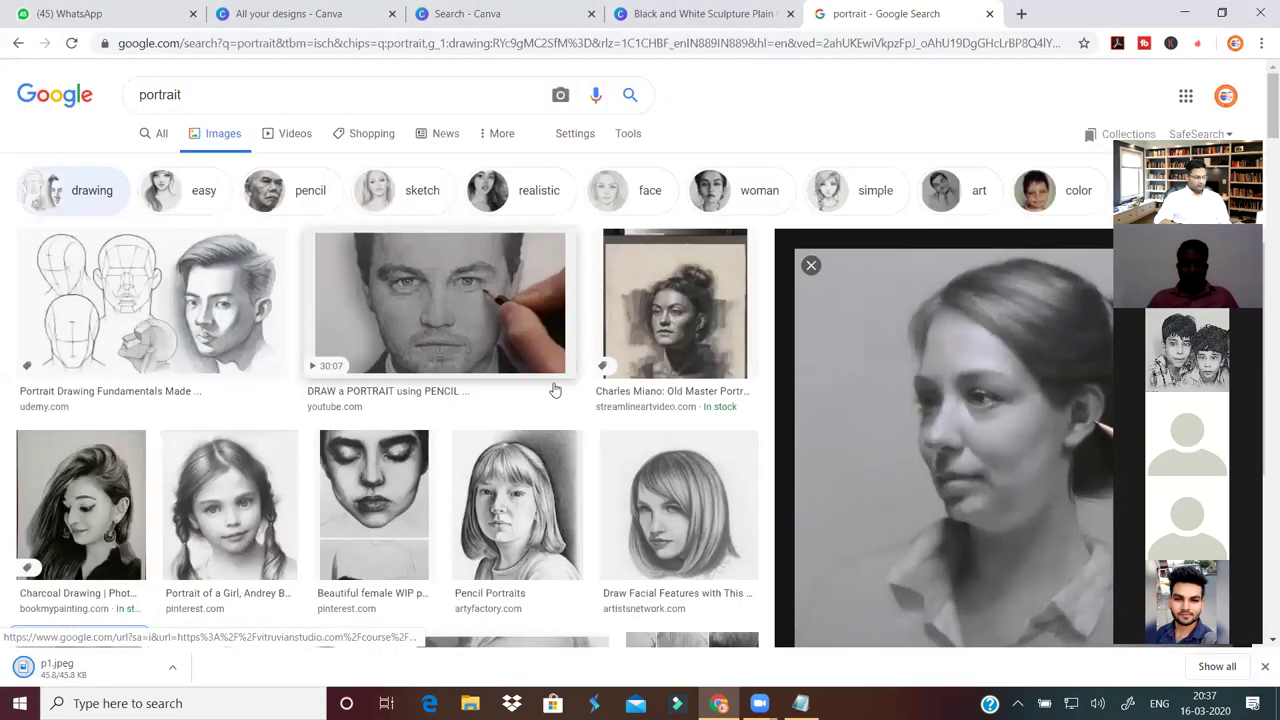
scroll(267, 295, "down", 4)
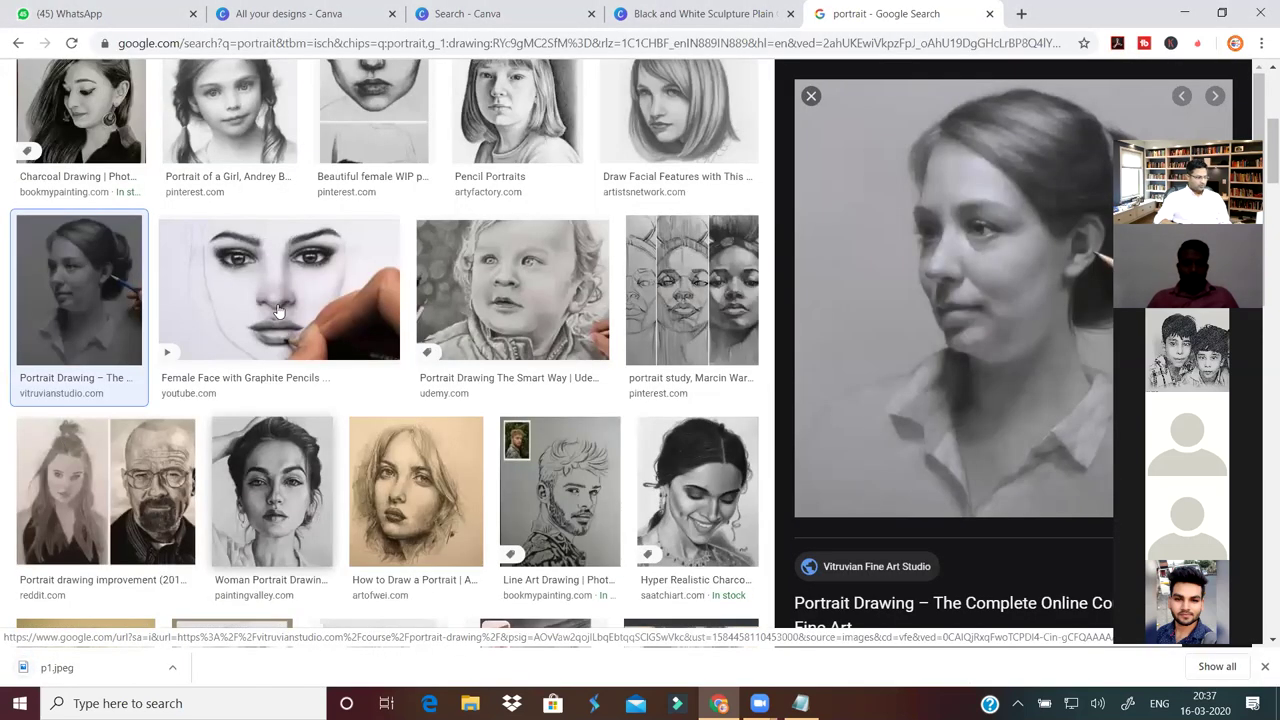
scroll(265, 320, "down", 2)
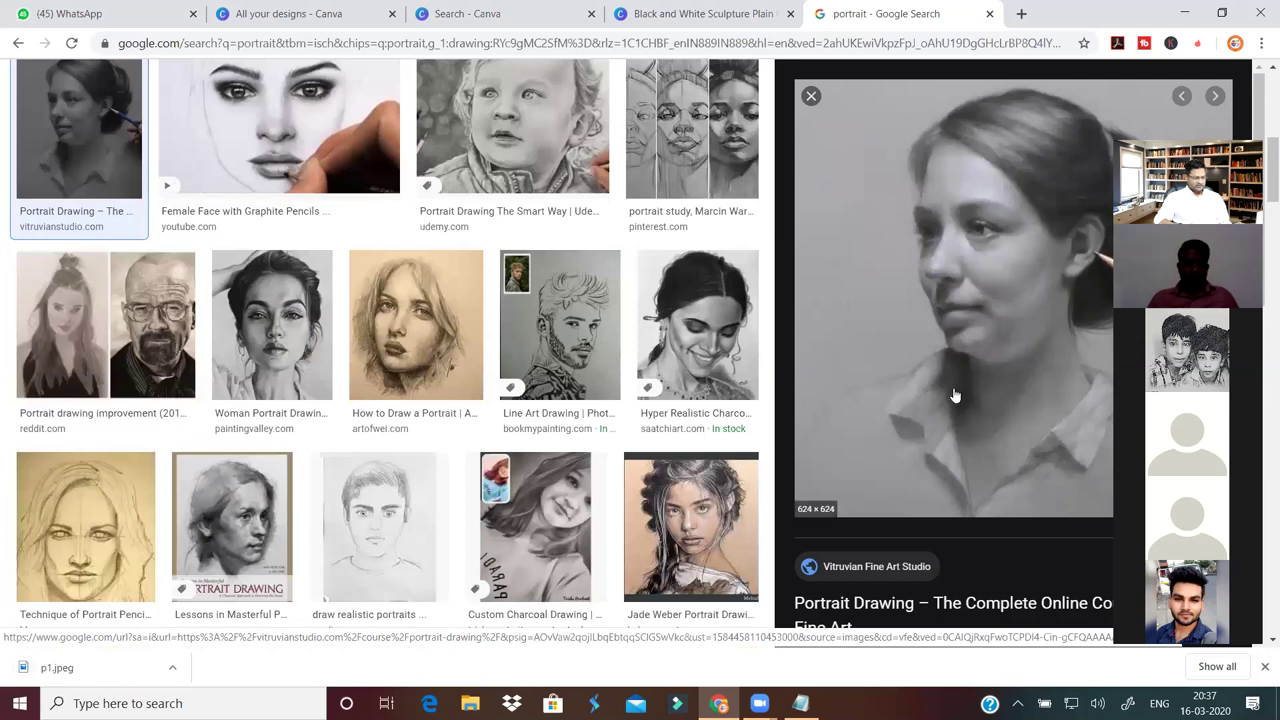
scroll(900, 430, "down", 4)
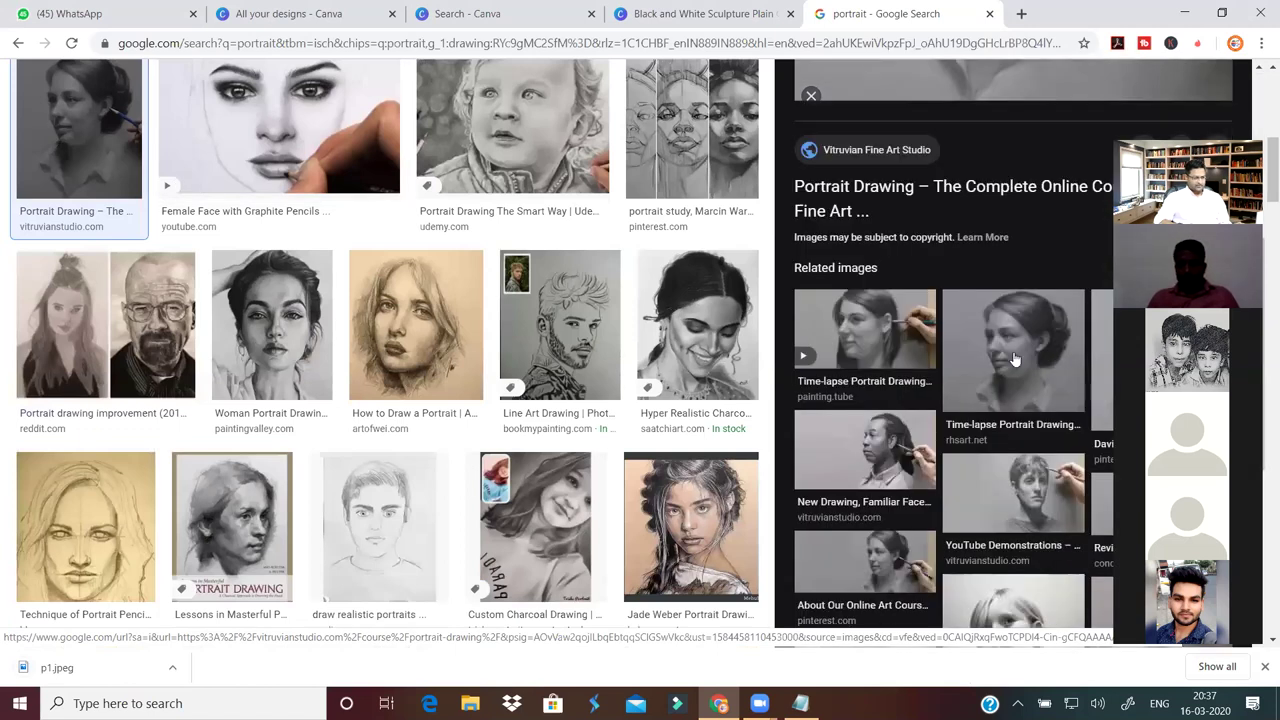
scroll(1030, 338, "down", 2)
left_click(960, 291)
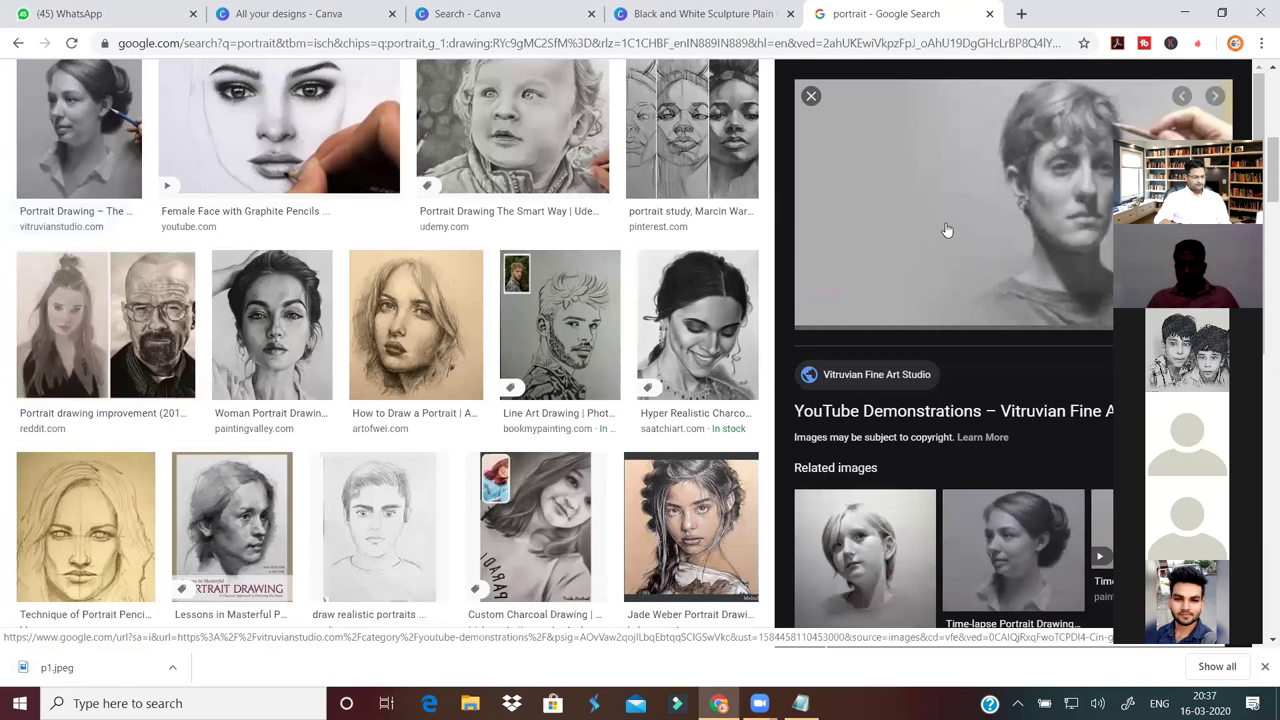
right_click(998, 374)
left_click(999, 371)
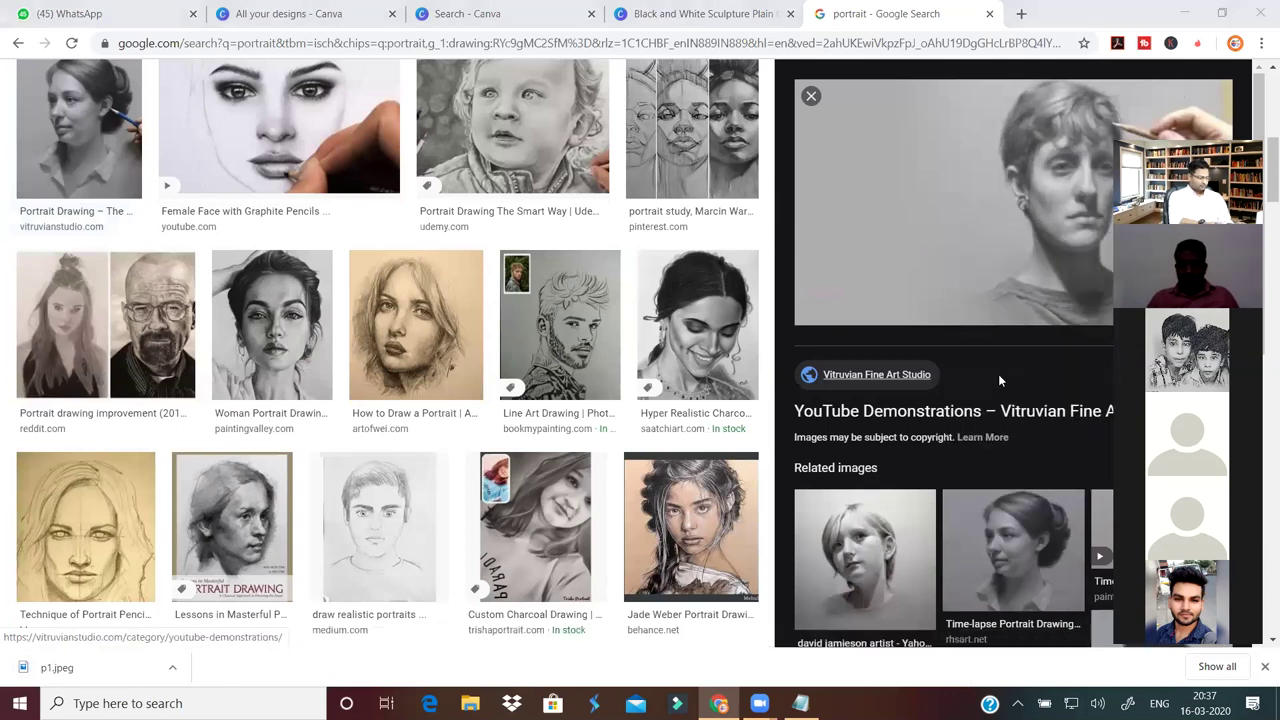
type("p2")
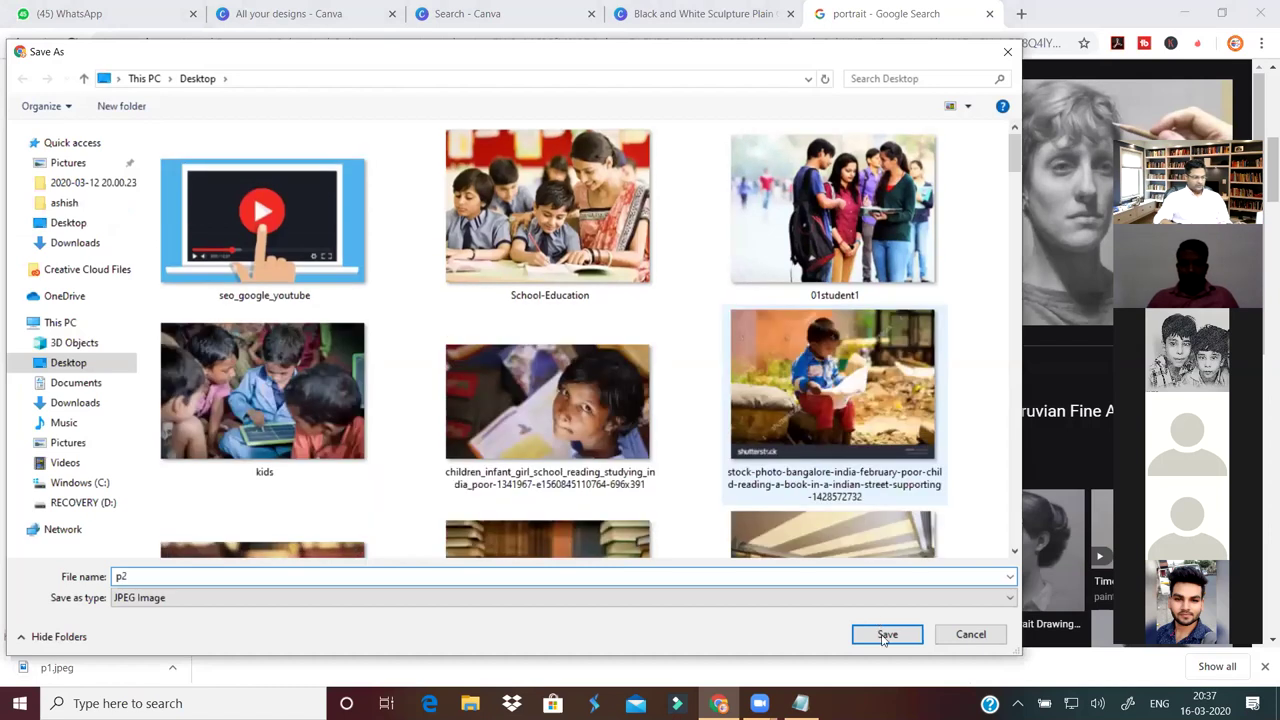
key("Return")
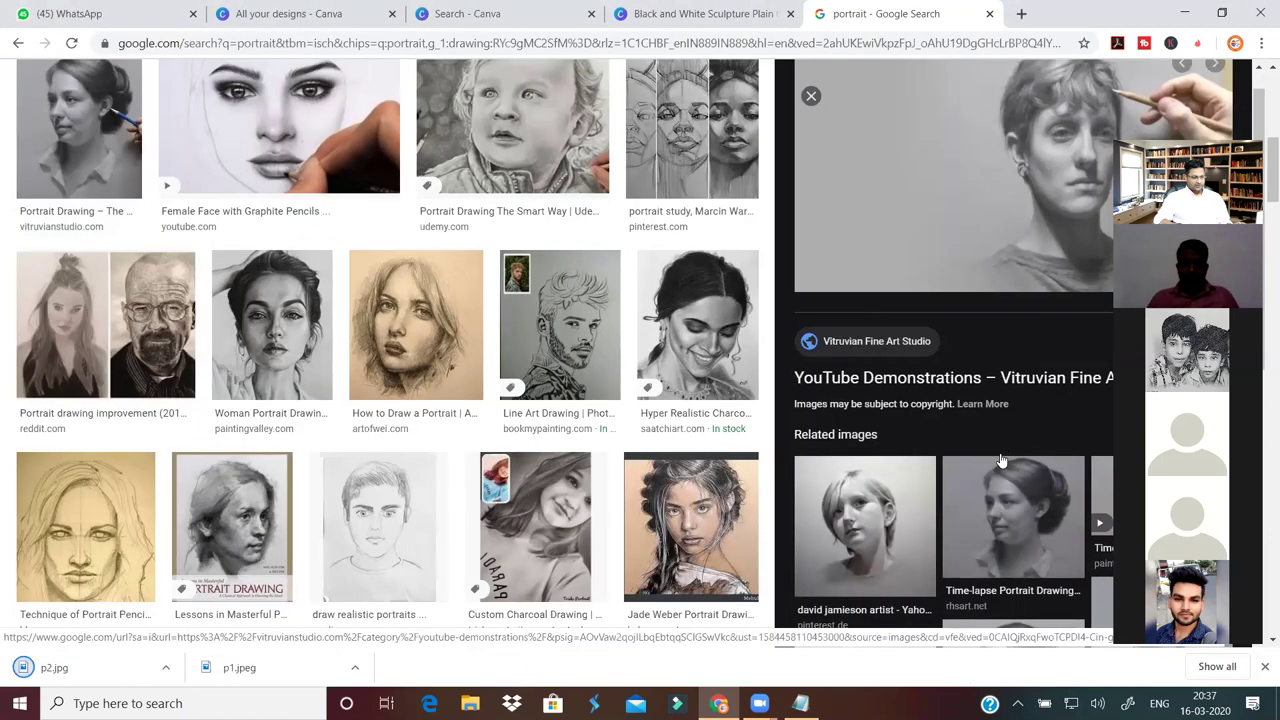
scroll(870, 277, "down", 4)
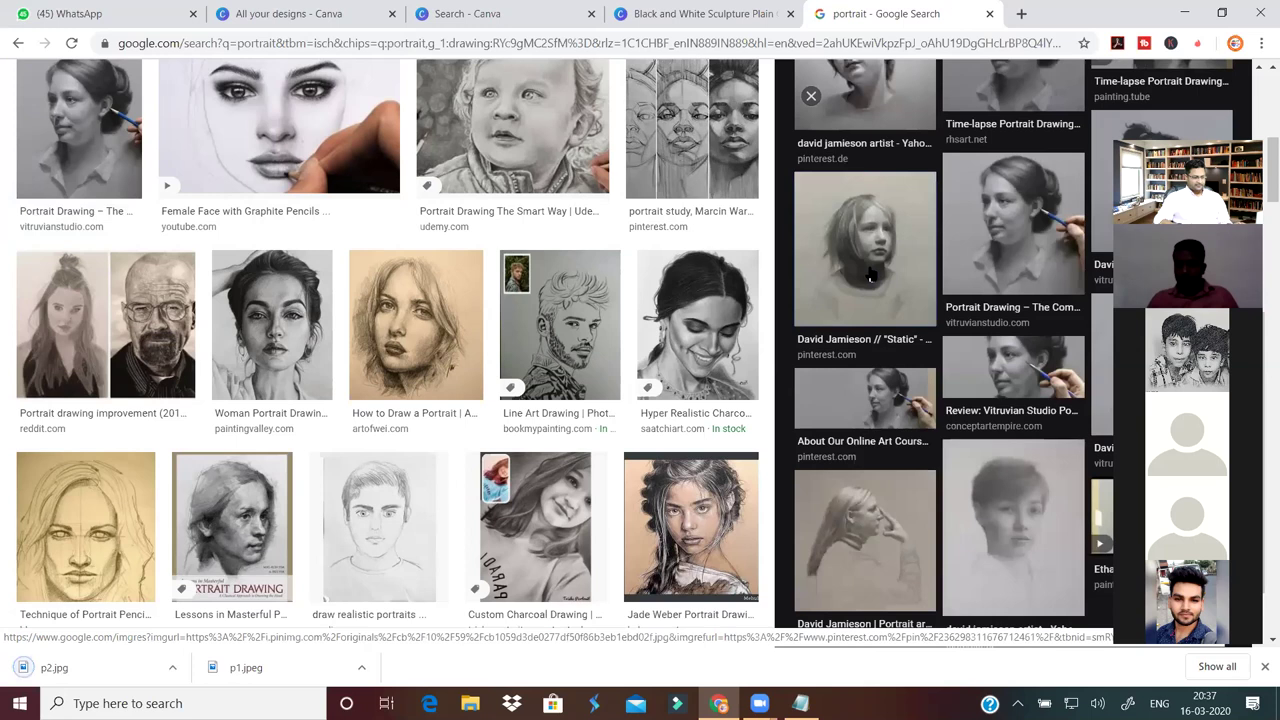
left_click(962, 312)
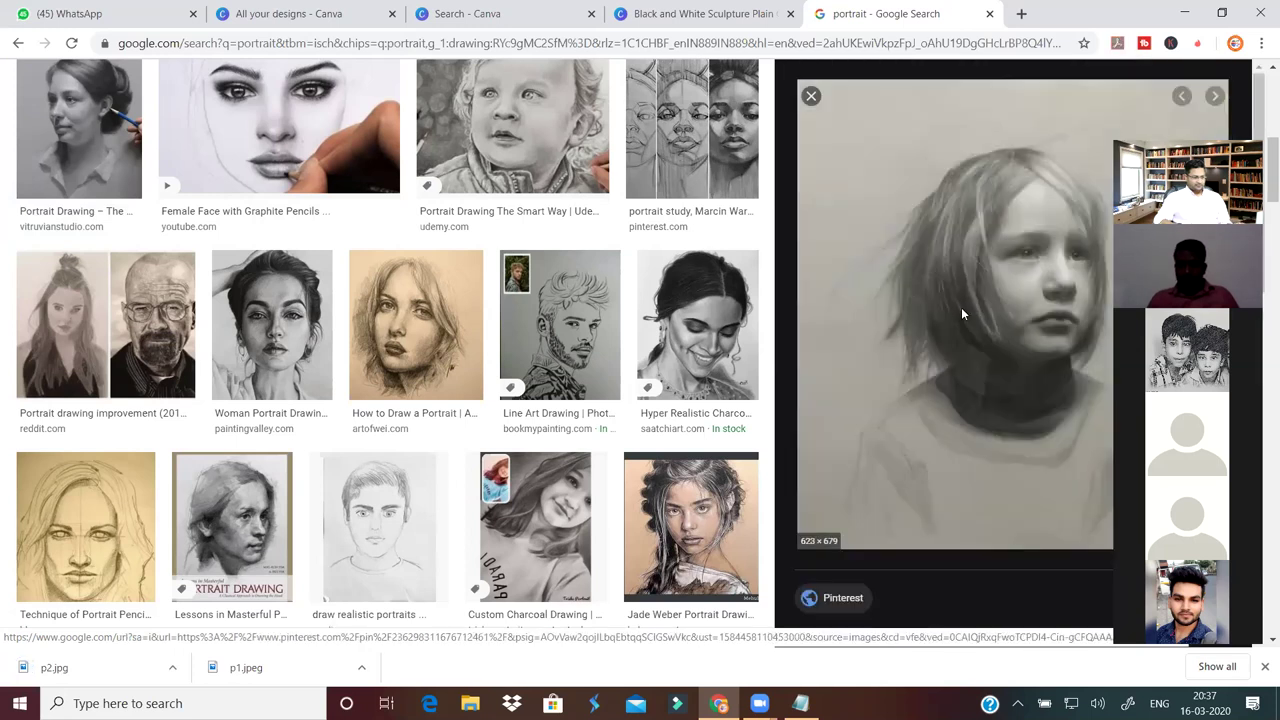
Save the child portrait image as p3.
right_click(1018, 439)
key("v")
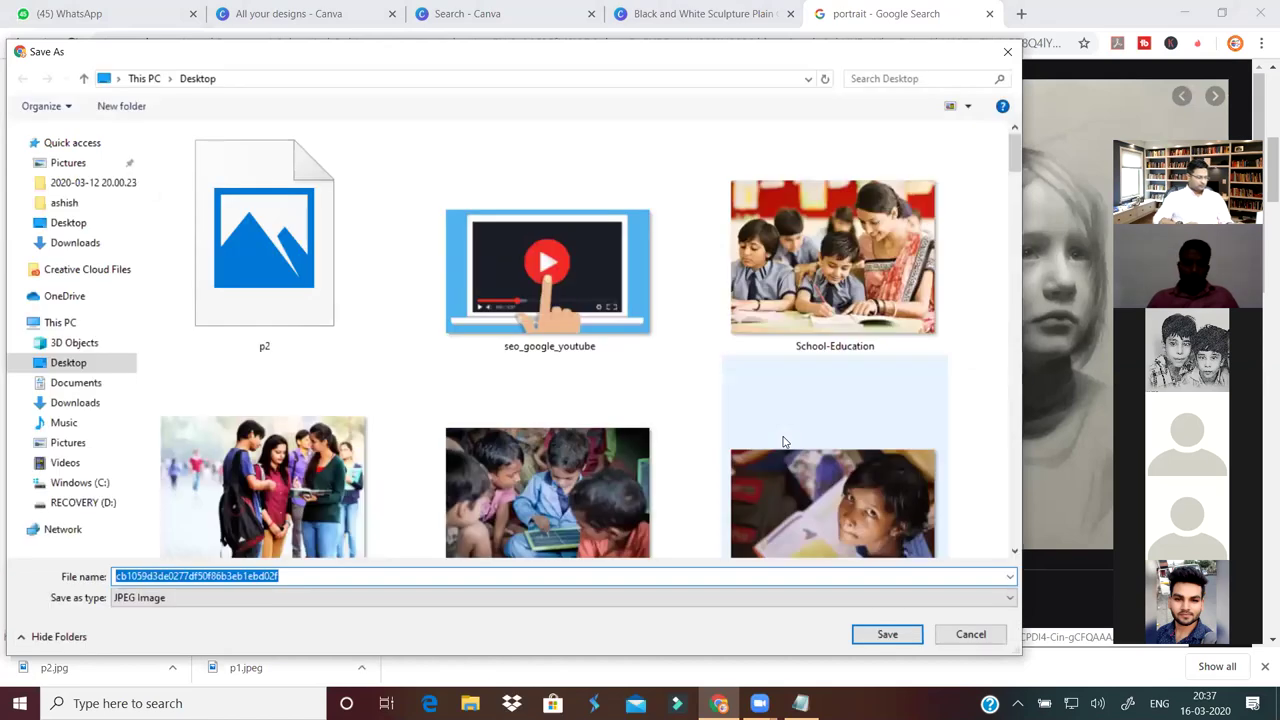
type("p")
type("1")
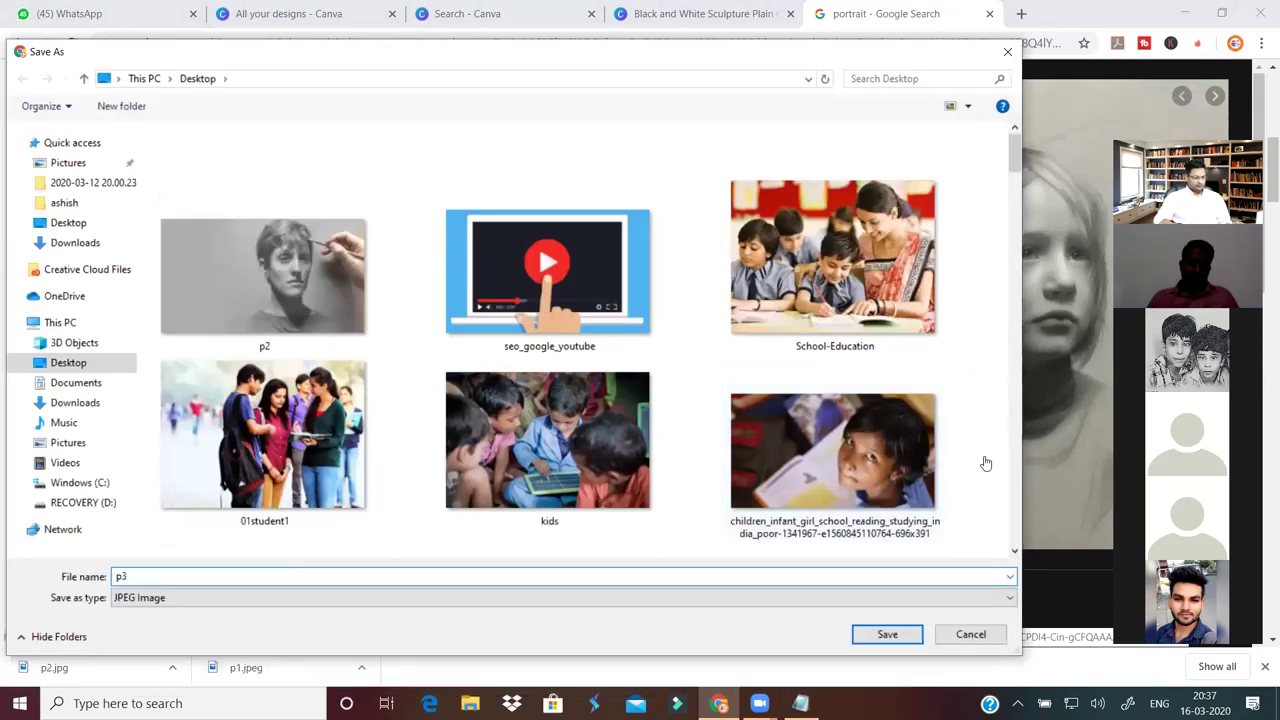
key("Return")
Open the larger 1000×1000 version of the child portrait and save it as p4.
scroll(869, 434, "down", 1)
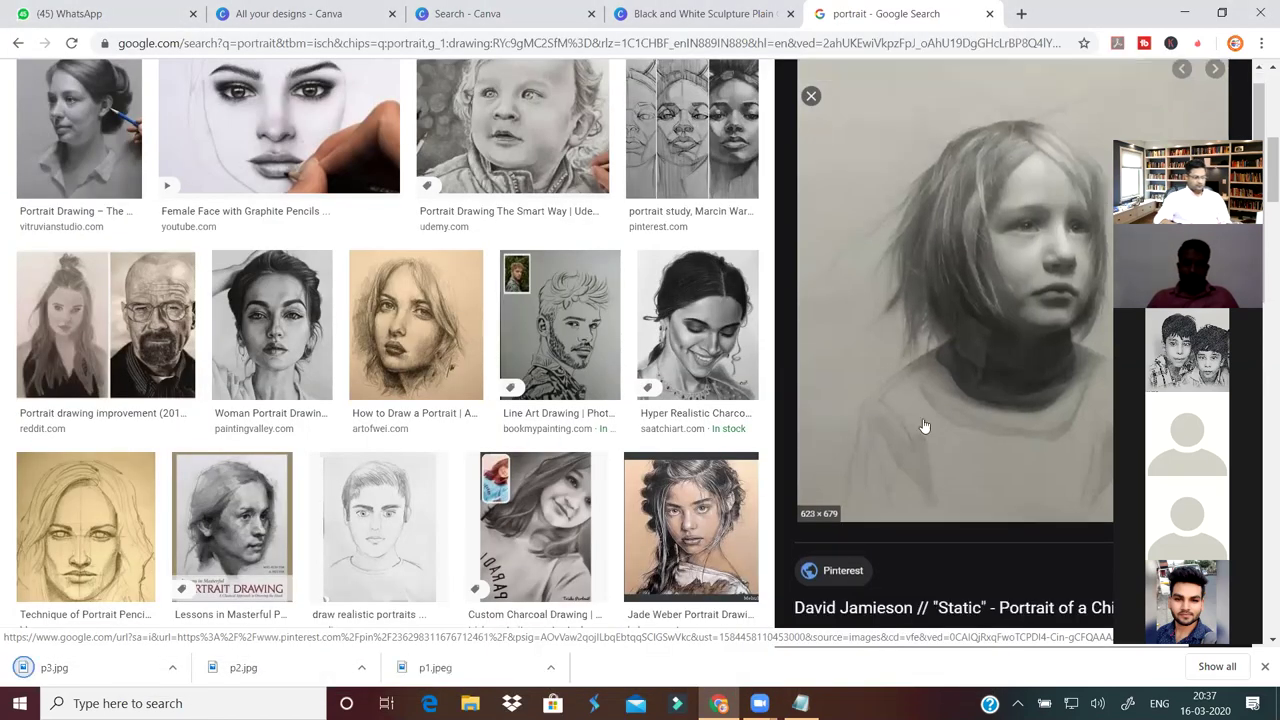
scroll(972, 428, "down", 5)
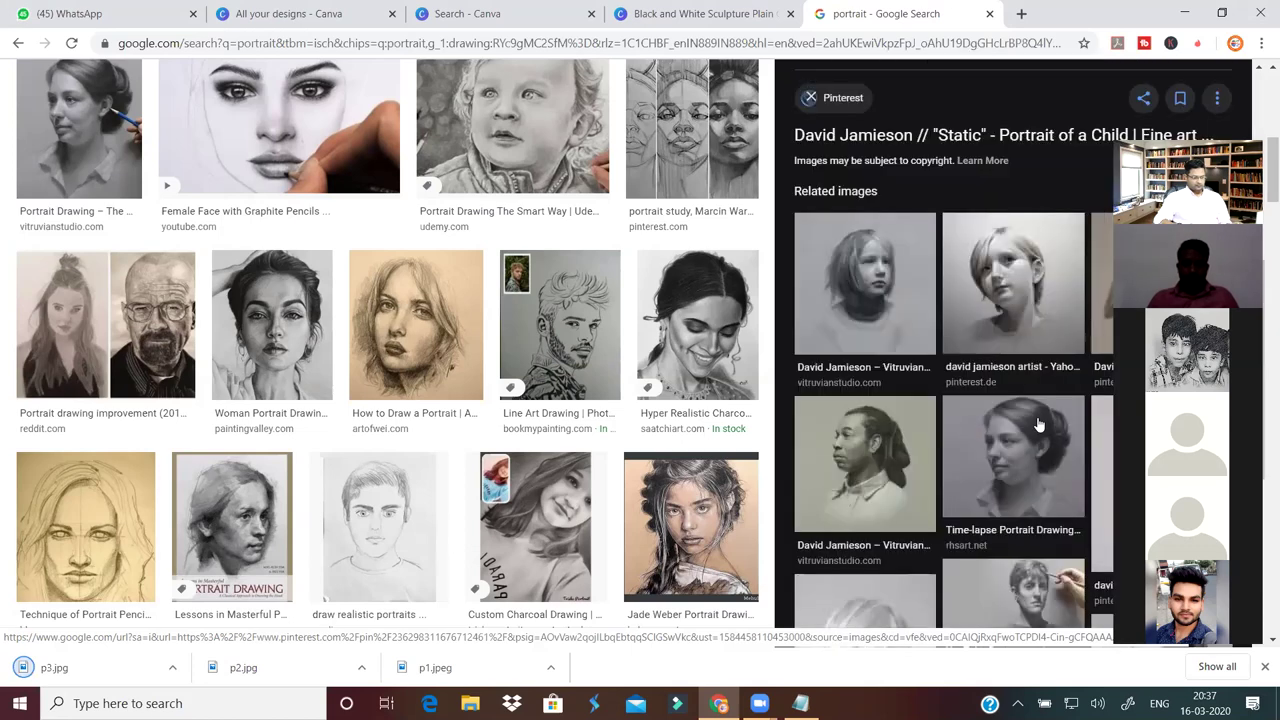
scroll(1039, 425, "down", 3)
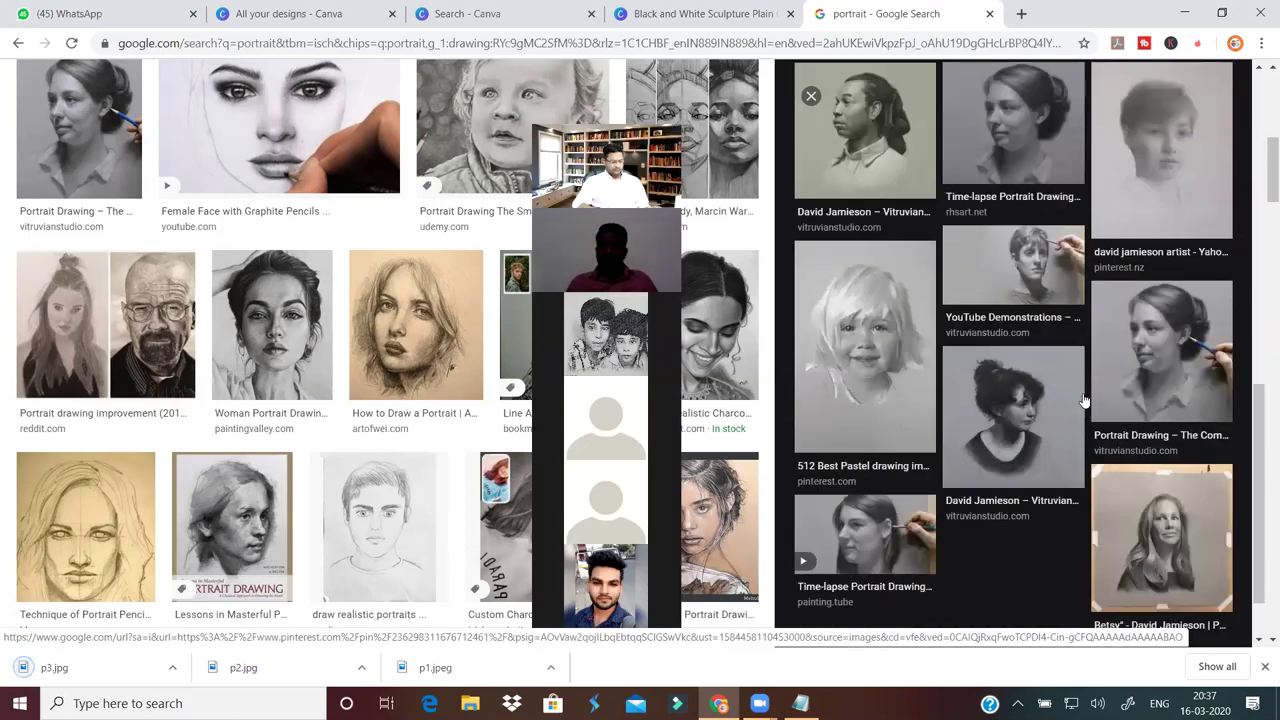
scroll(1105, 379, "down", 2)
scroll(1043, 313, "down", 1)
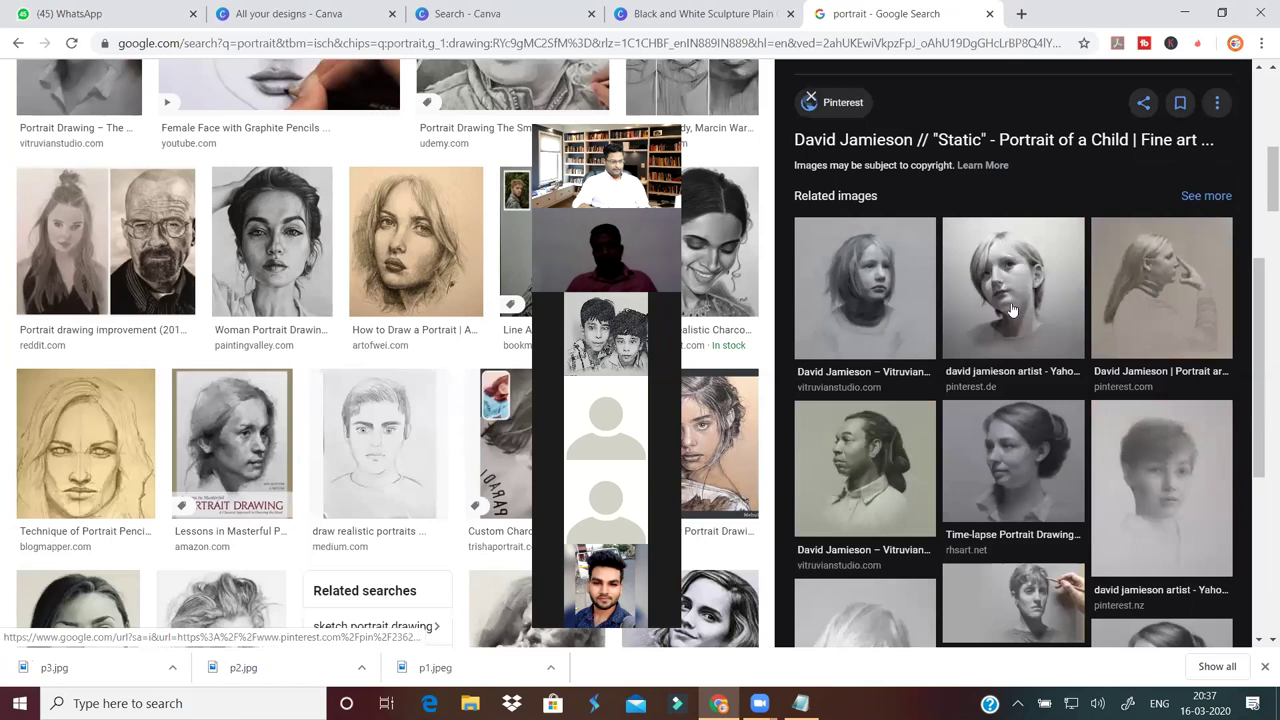
left_click(1010, 306)
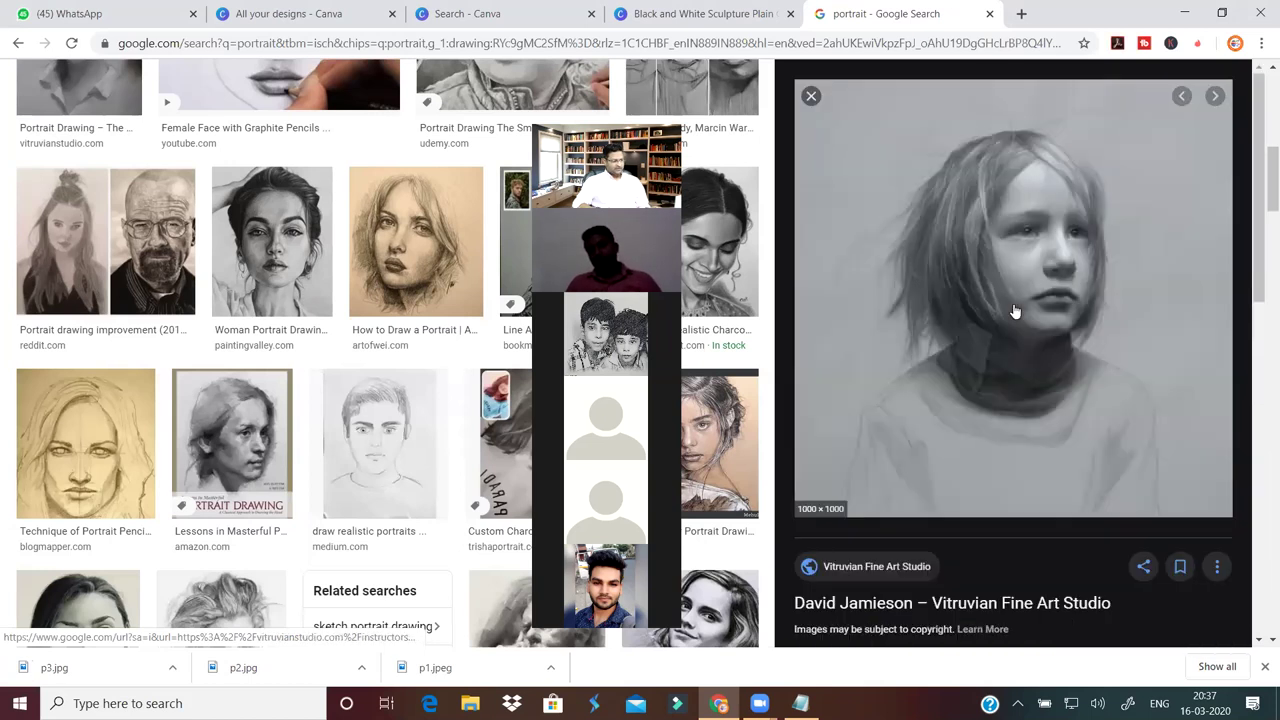
right_click(1034, 358)
left_click(1082, 452)
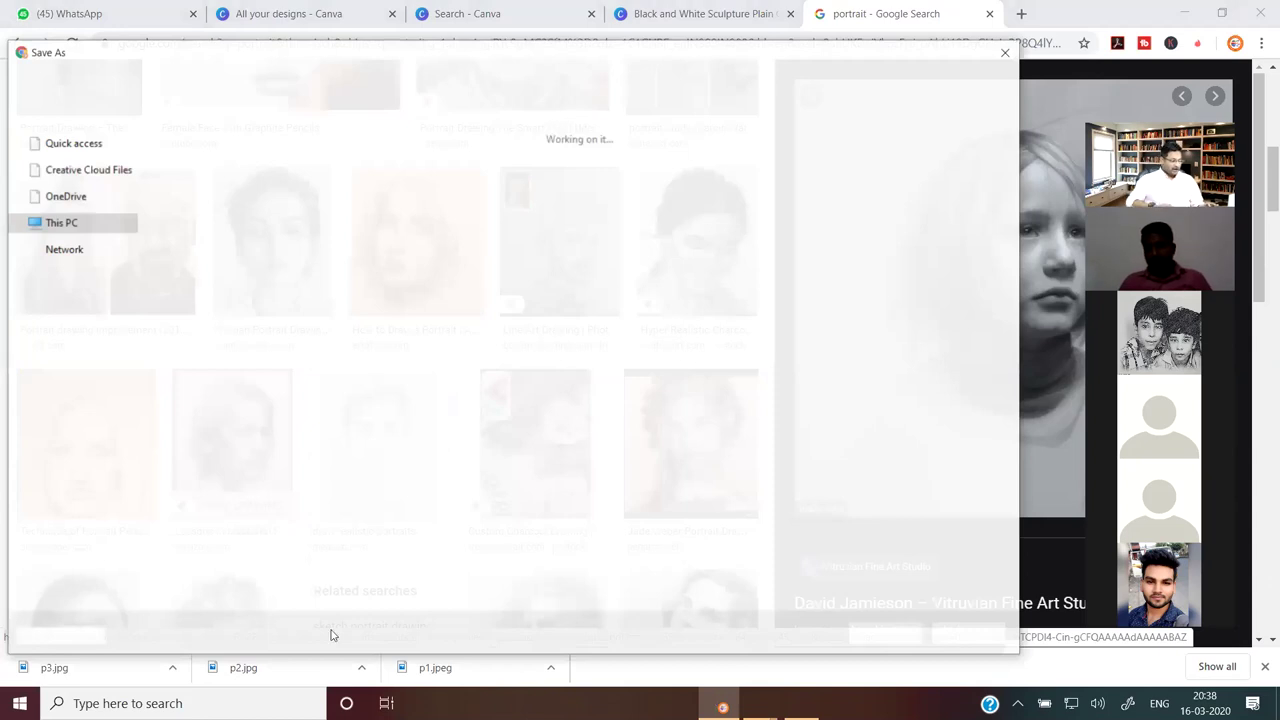
type("p4")
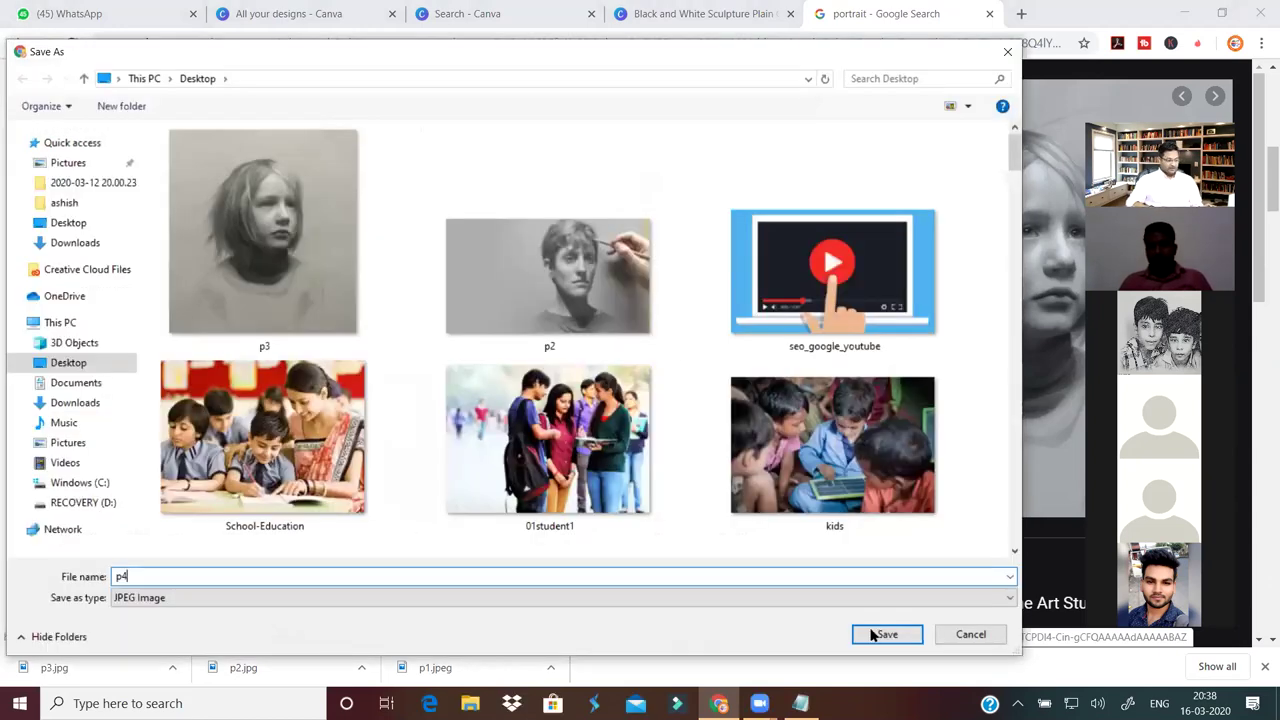
left_click(874, 634)
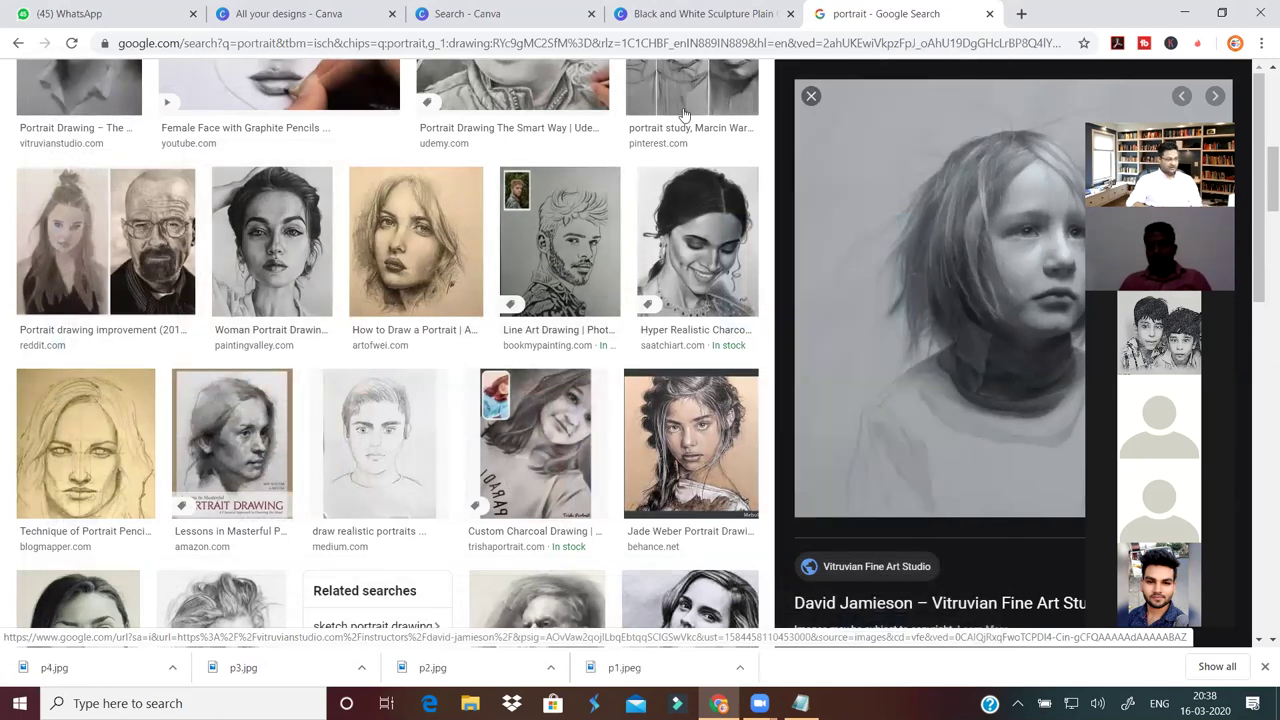
left_click(700, 16)
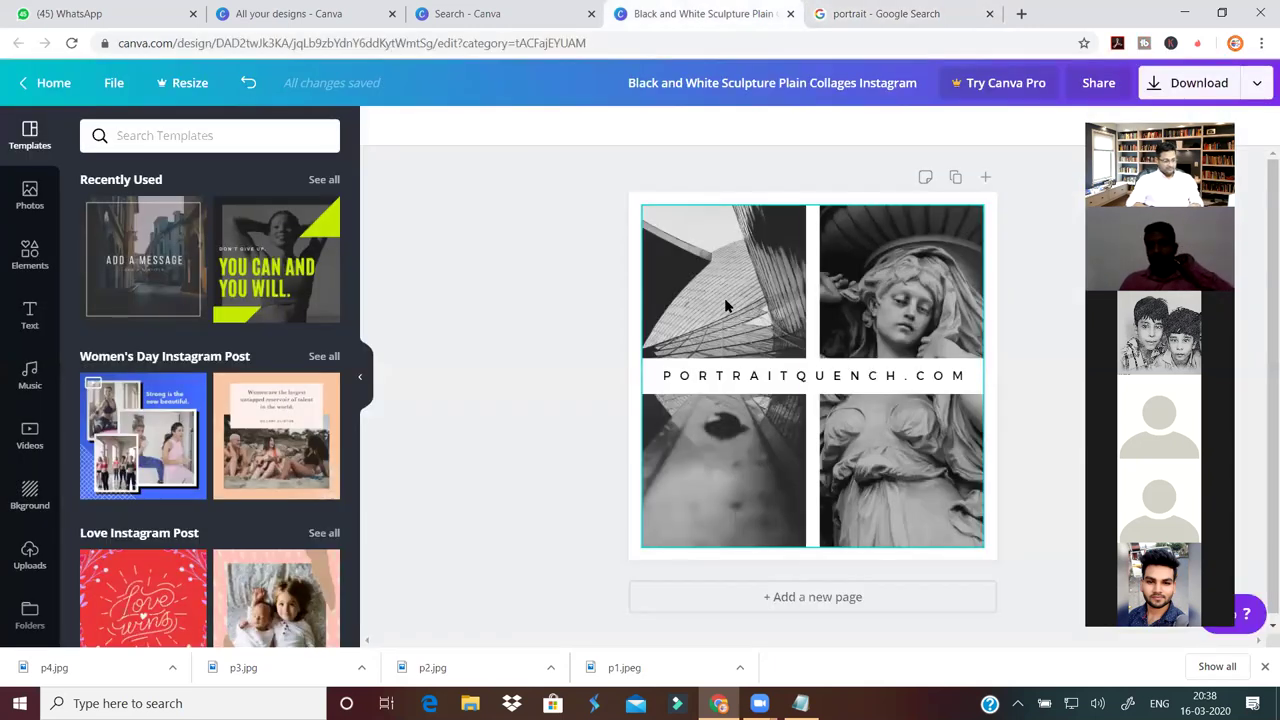
Delete the architecture photo from the collage's left column so that frame is left empty.
left_click(727, 306)
key("ctrl+z")
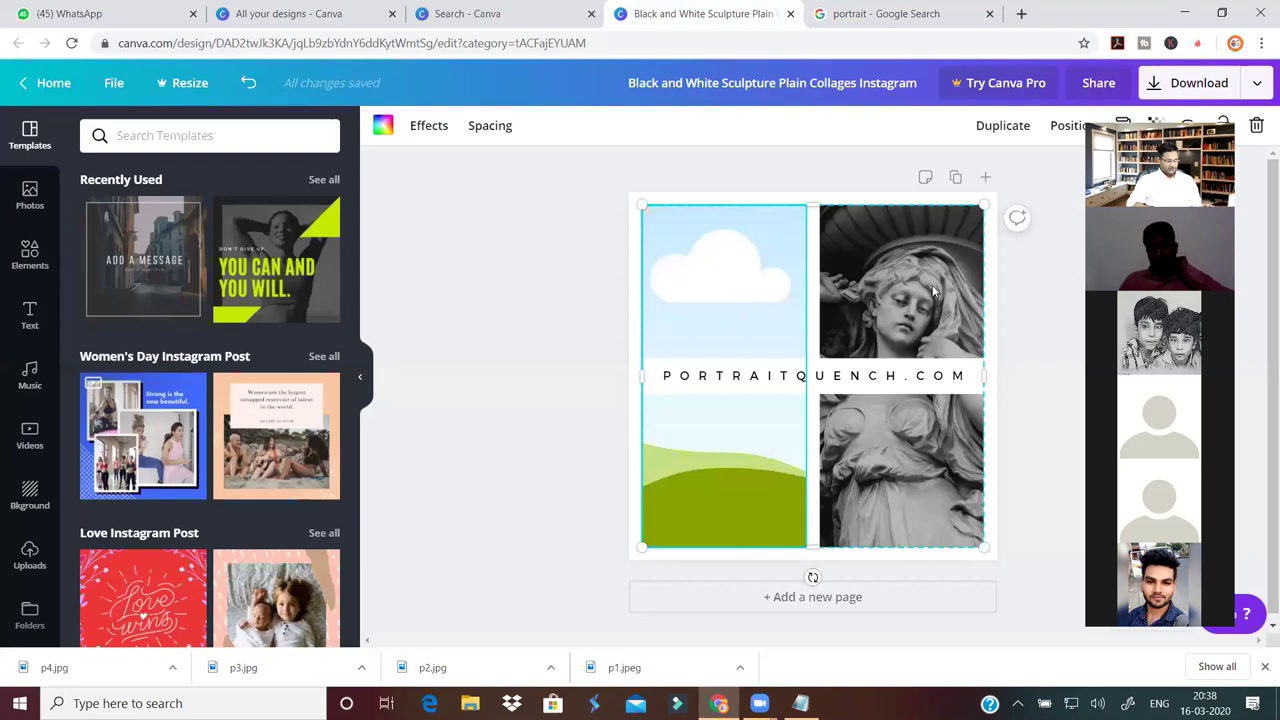
double_click(932, 289)
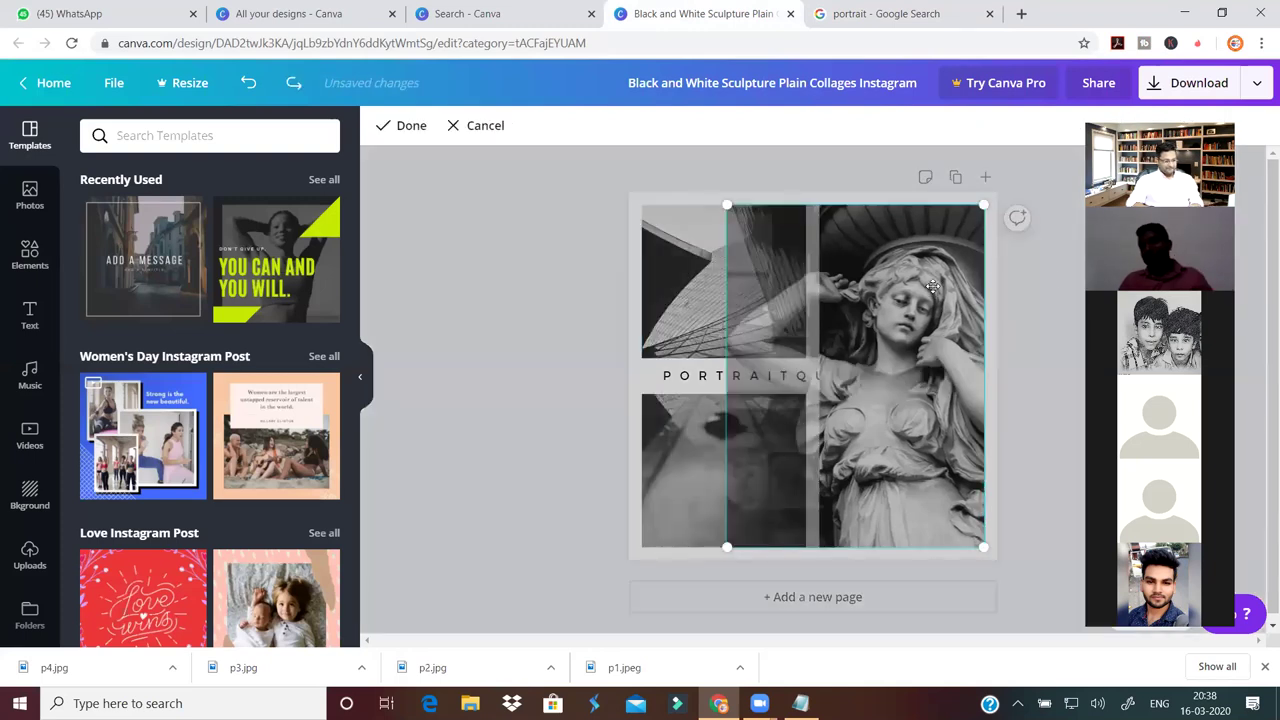
left_click(1054, 277)
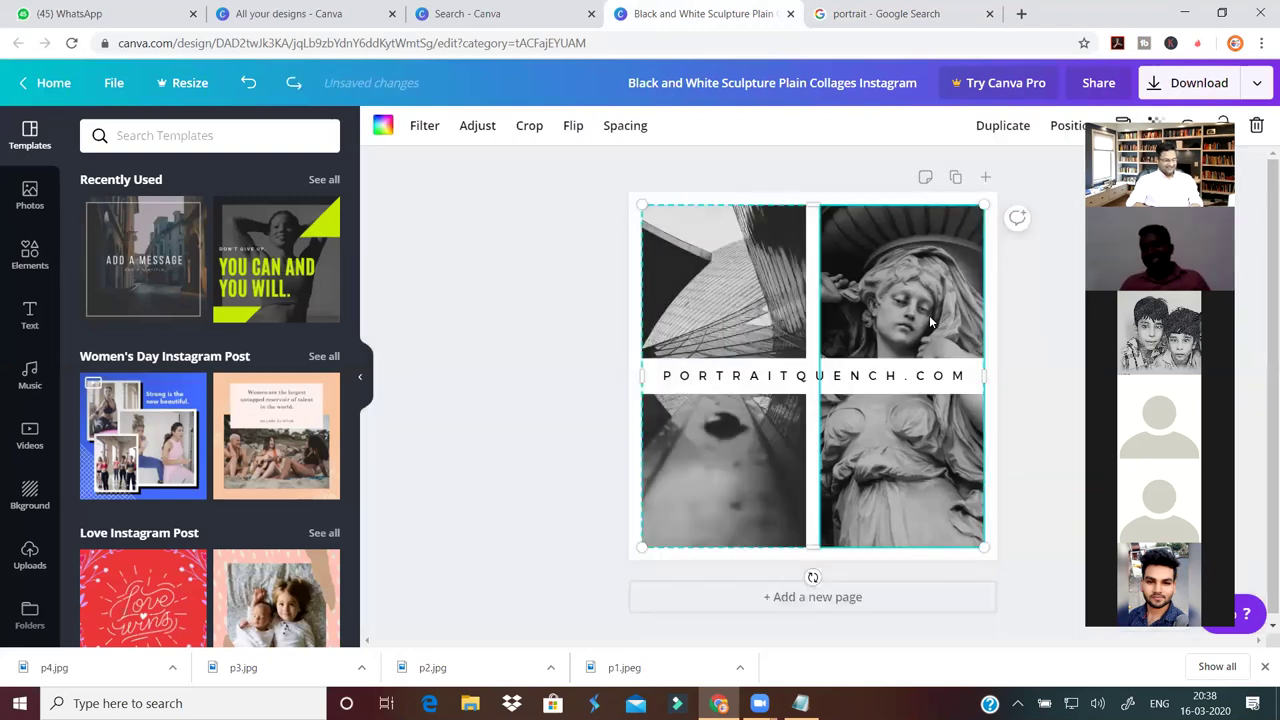
left_click(738, 311)
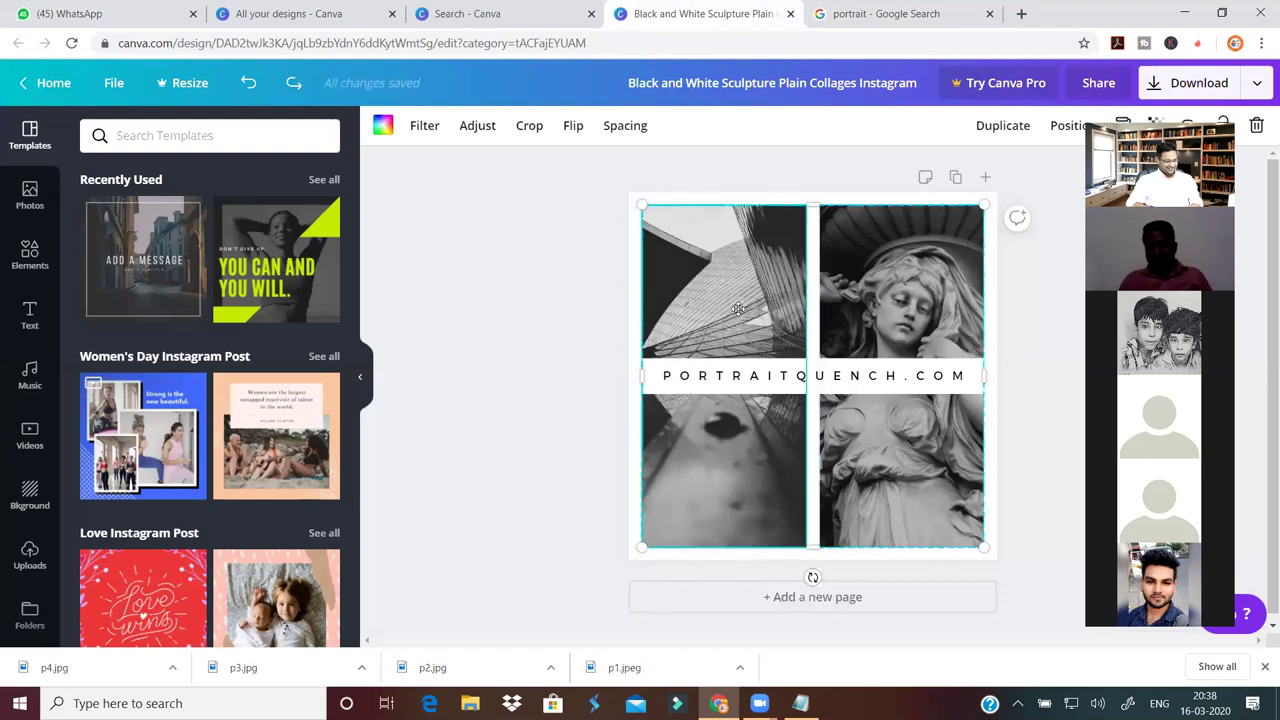
double_click(738, 309)
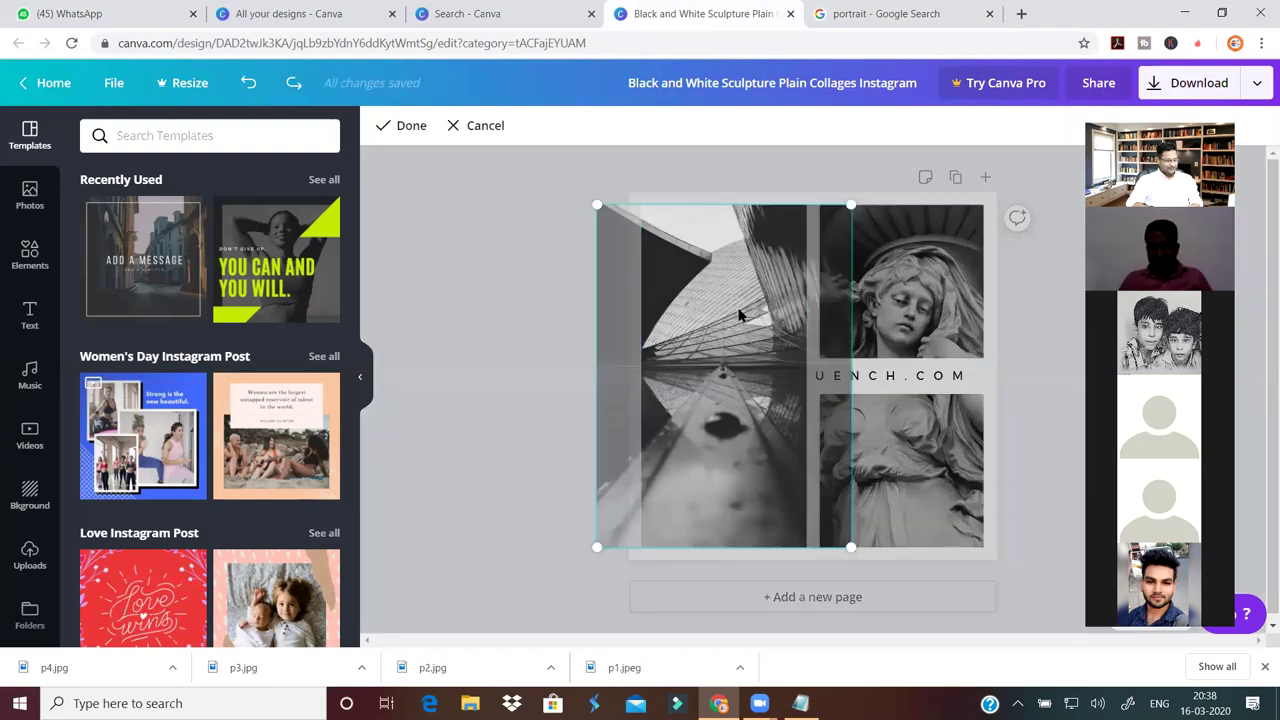
key("Delete")
left_click(178, 675)
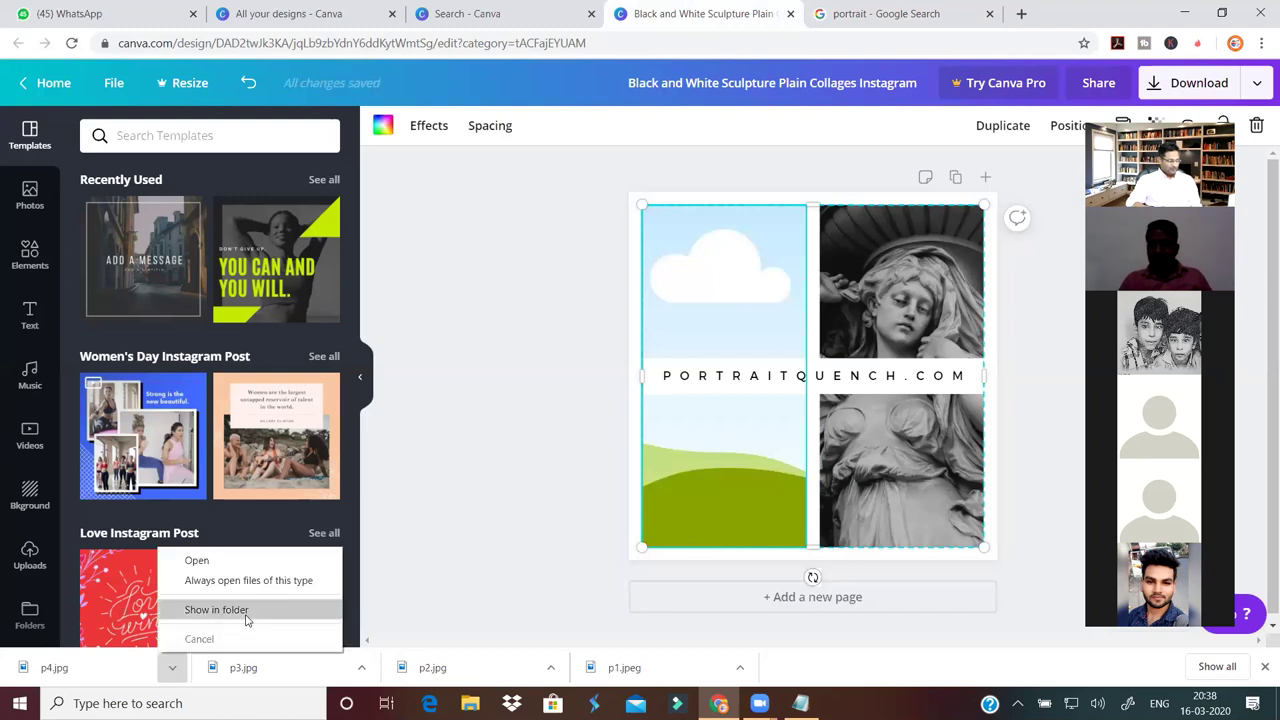
Drag the p1 and p4 sketch portraits from the Desktop folder into Canva's uploads.
left_click(250, 619)
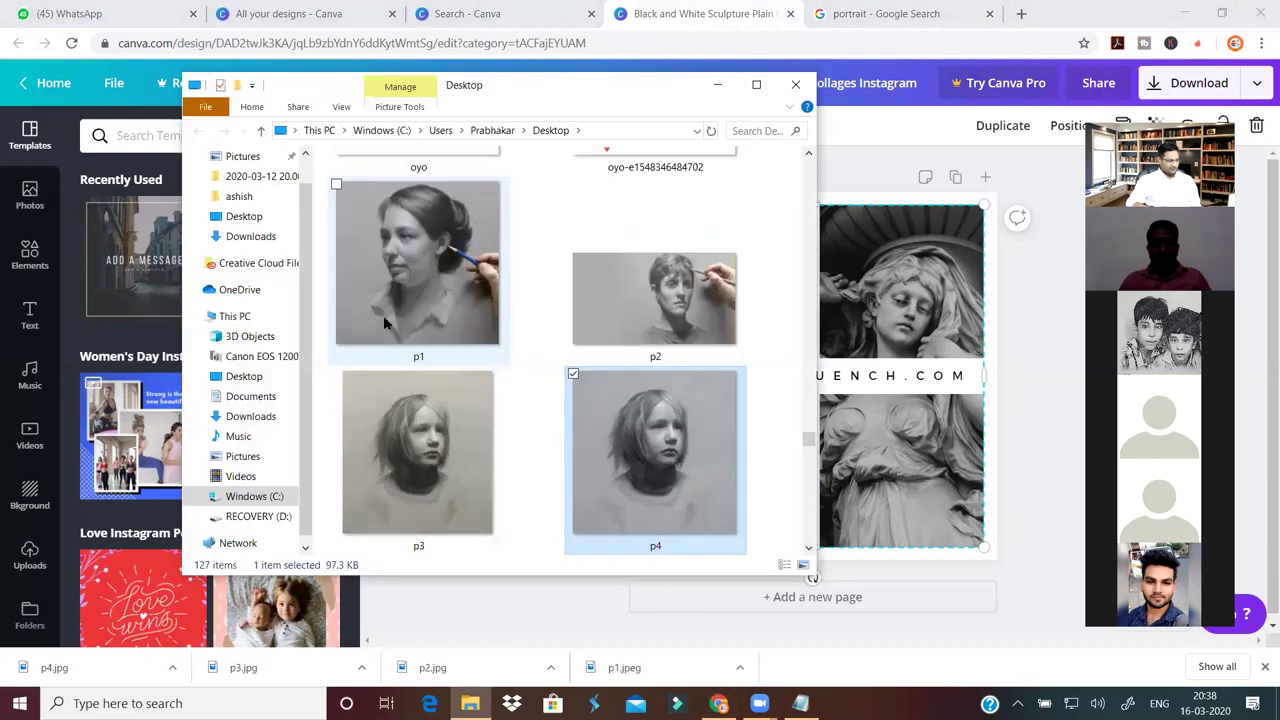
left_click_drag(383, 322, 329, 570)
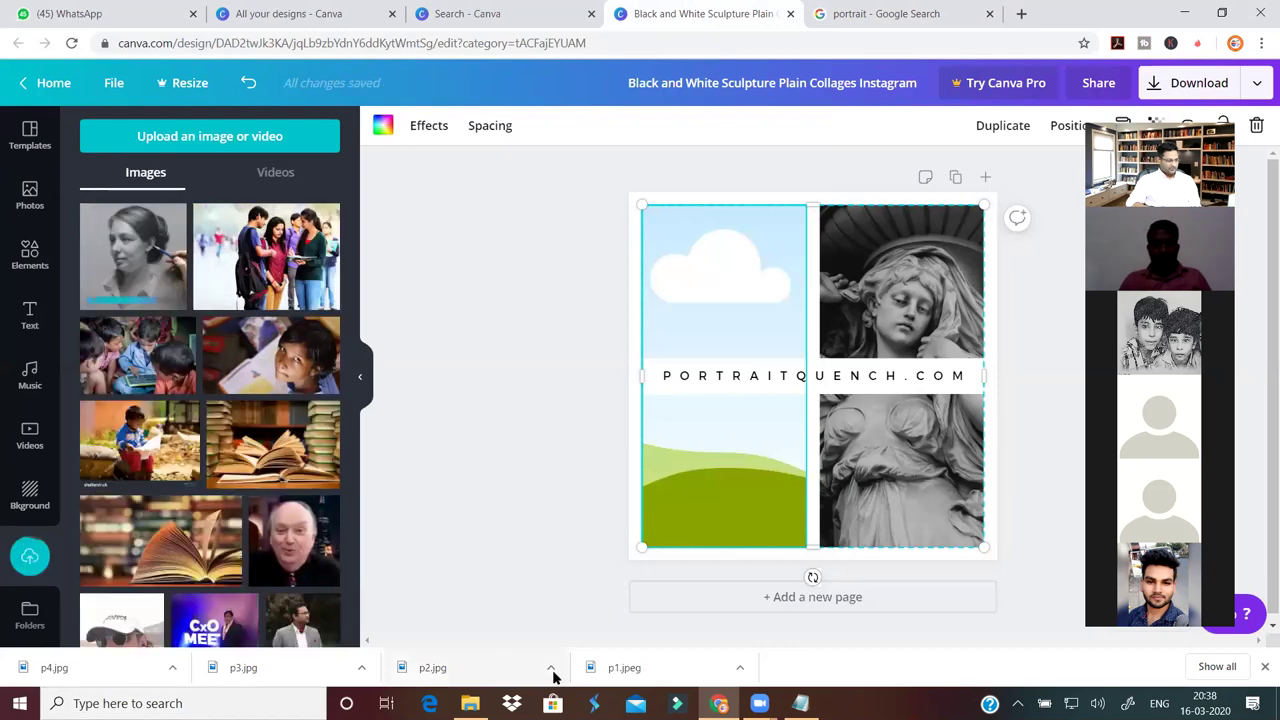
key("alt+Tab")
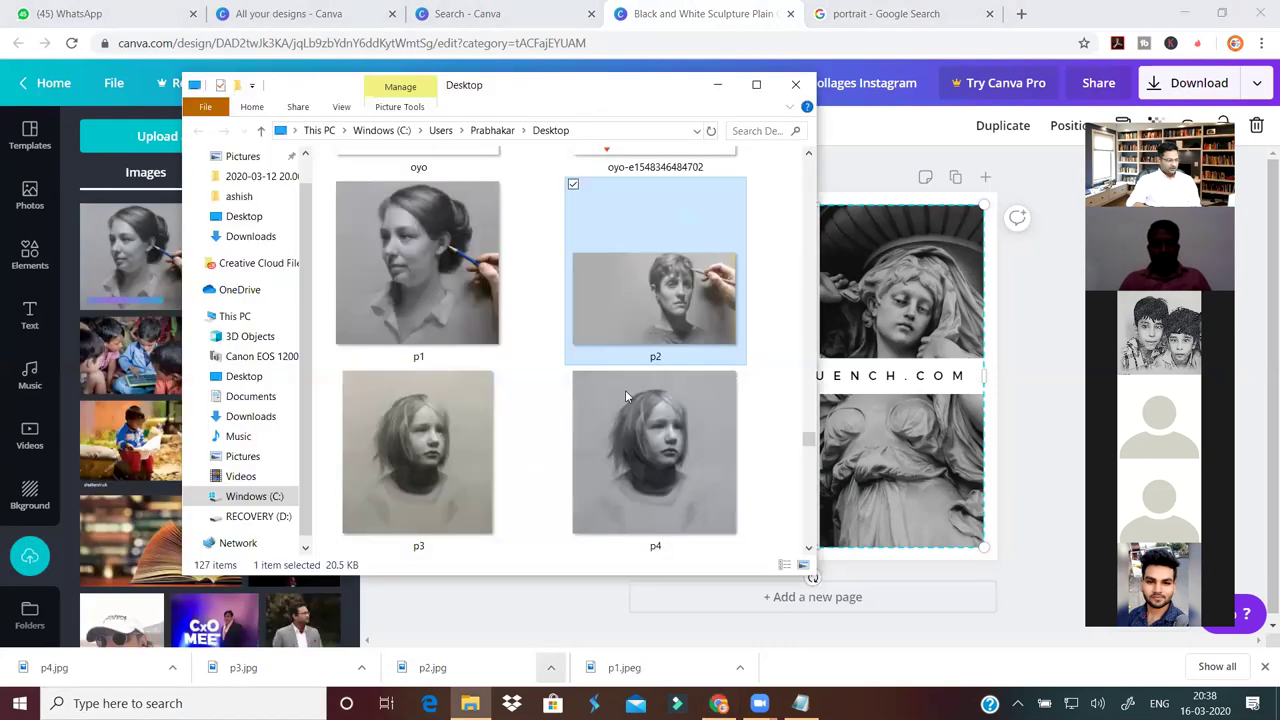
left_click_drag(655, 450, 171, 463)
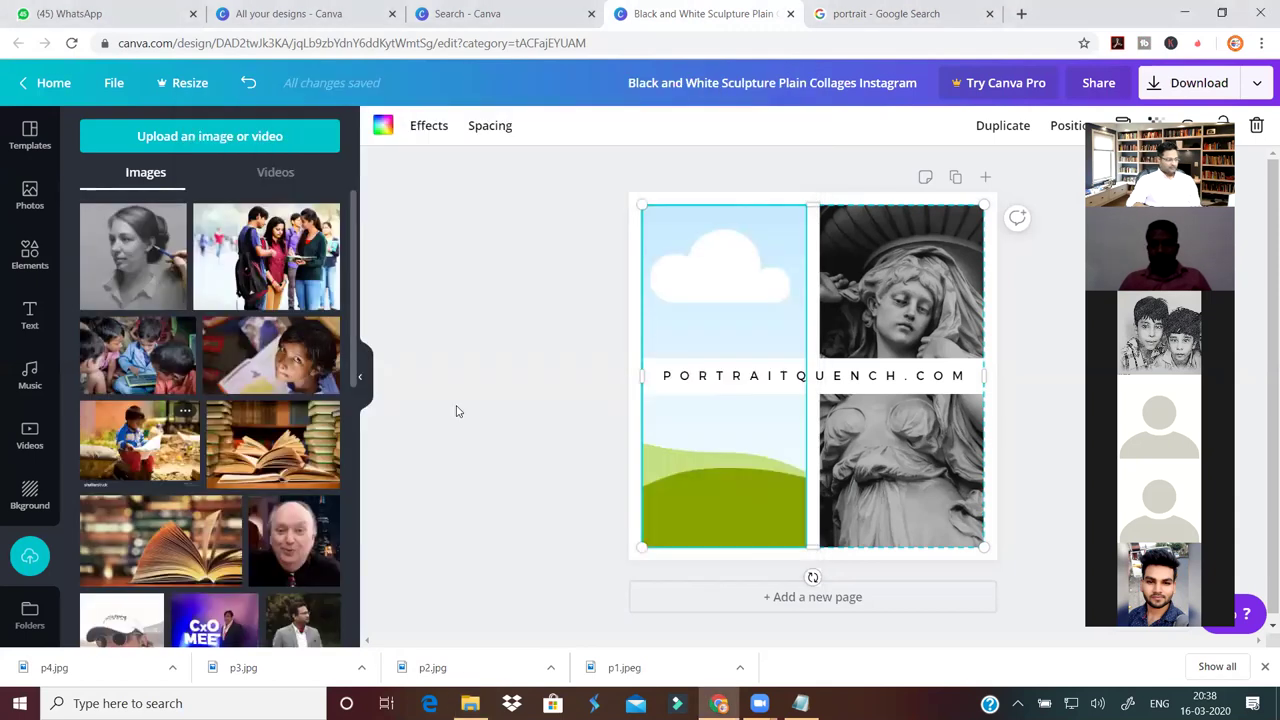
Drop the woman's pencil portrait and the child's portrait into the collage frames, removing the sculpture image.
left_click(490, 344)
mouse_move(276, 265)
left_mouse_down()
mouse_move(479, 337)
mouse_move(544, 387)
mouse_move(700, 300)
left_mouse_up()
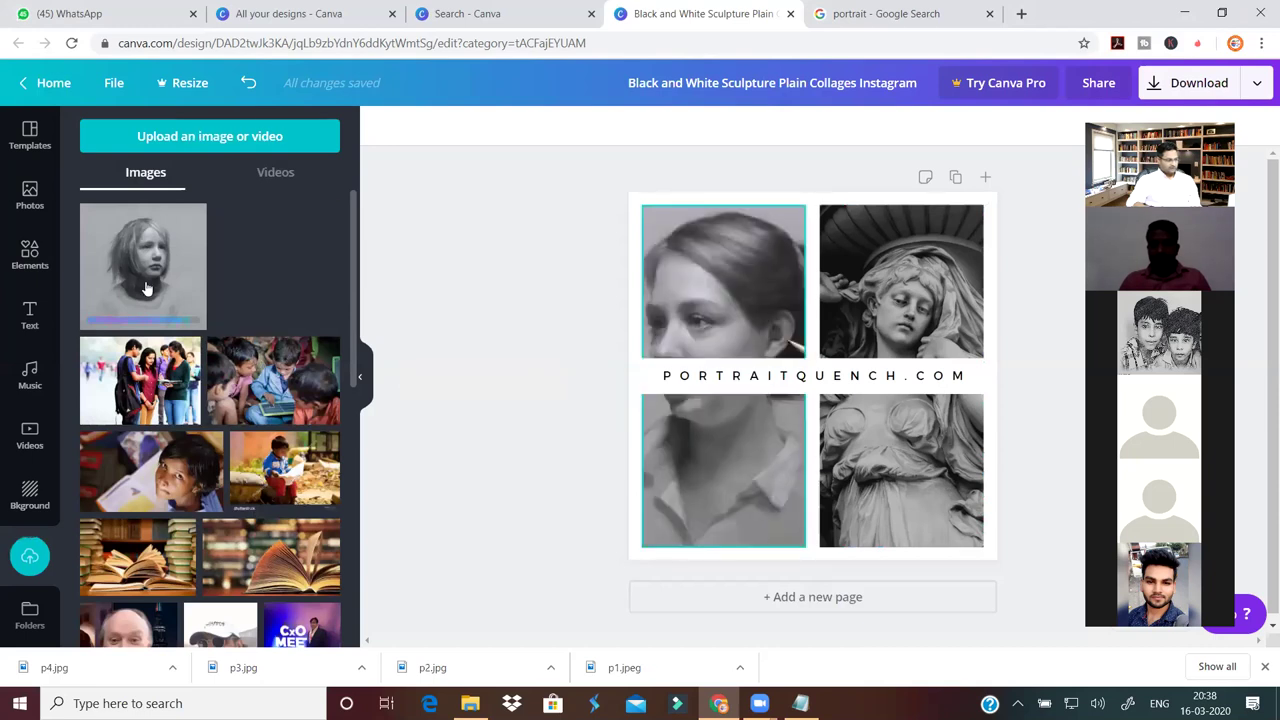
left_click_drag(145, 288, 940, 322)
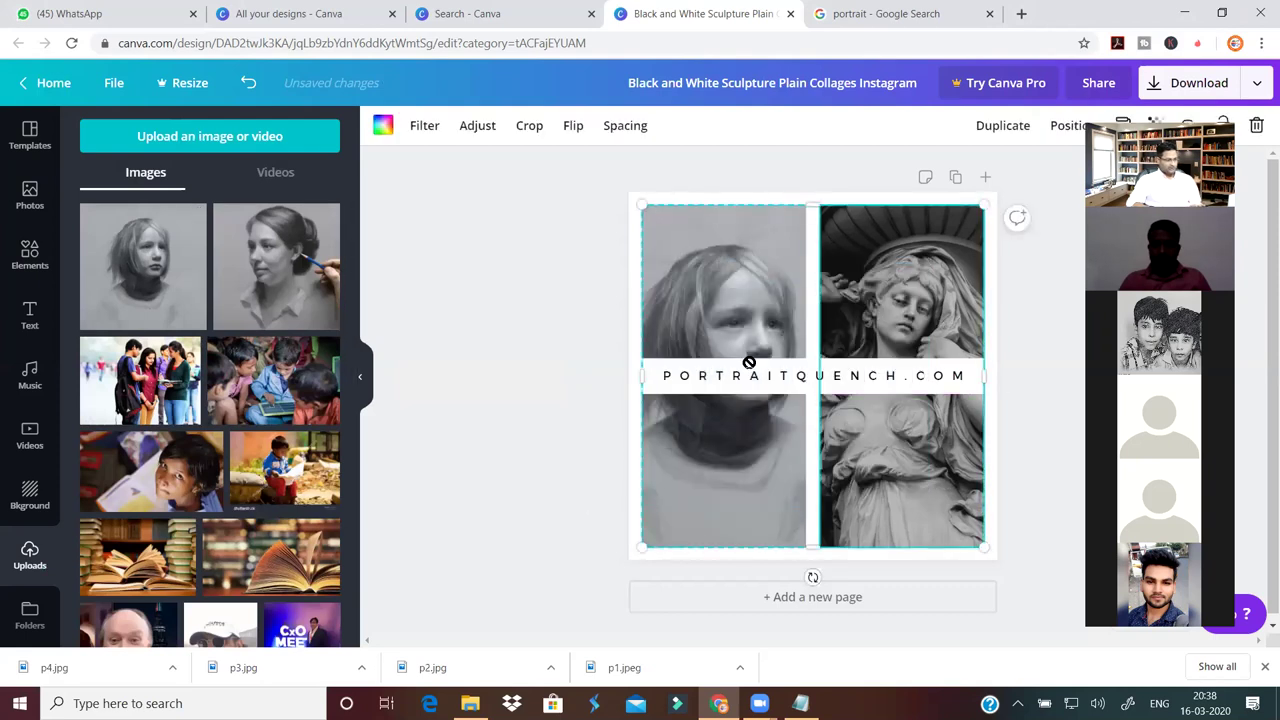
key("Delete")
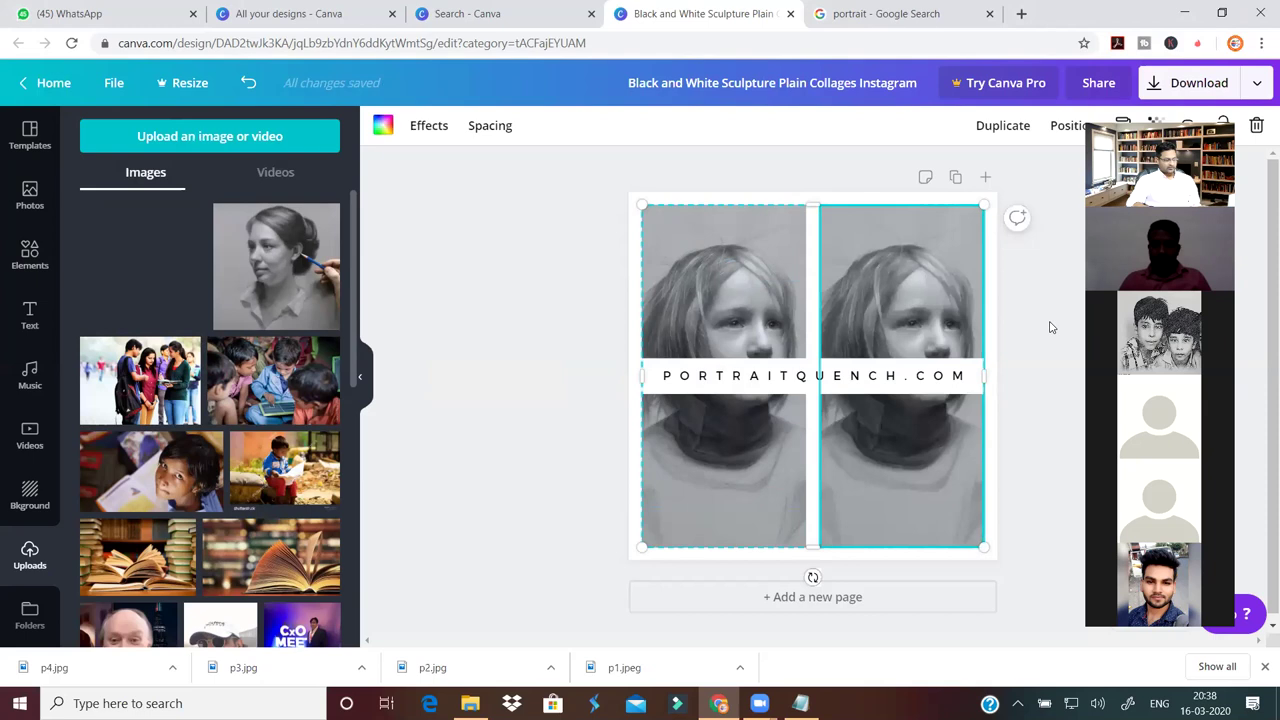
left_click(391, 322)
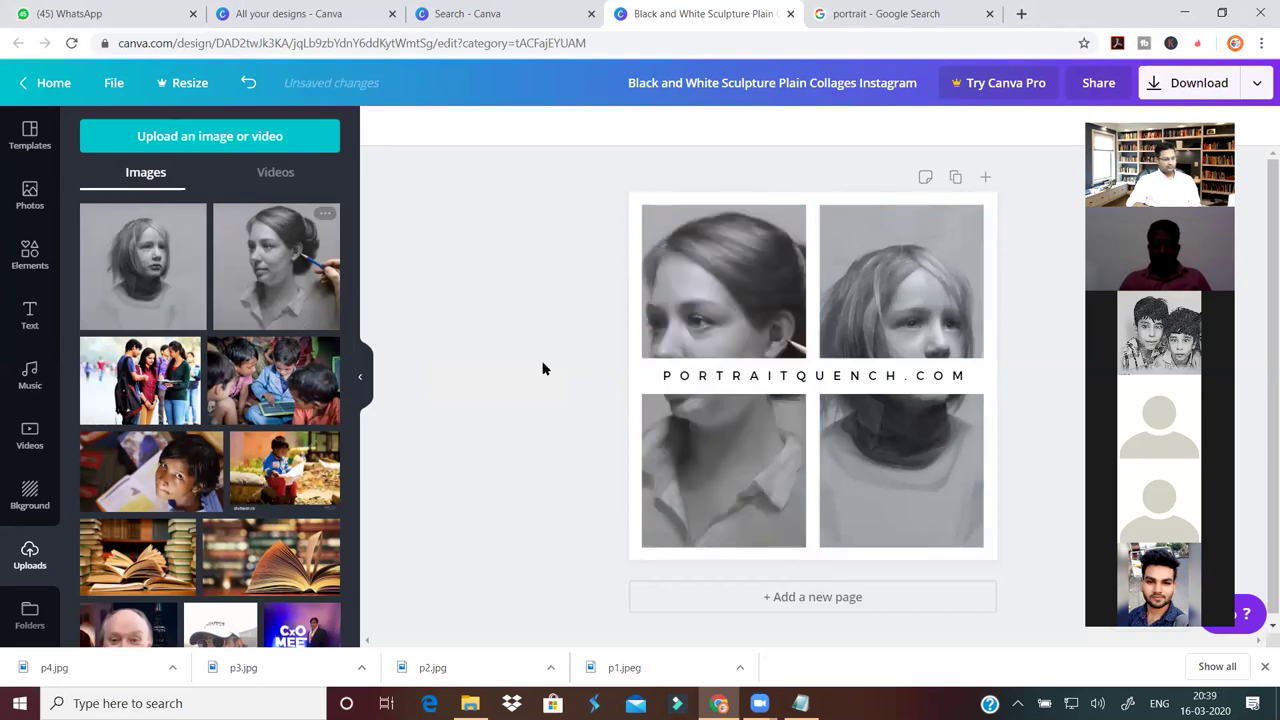
left_click(685, 369)
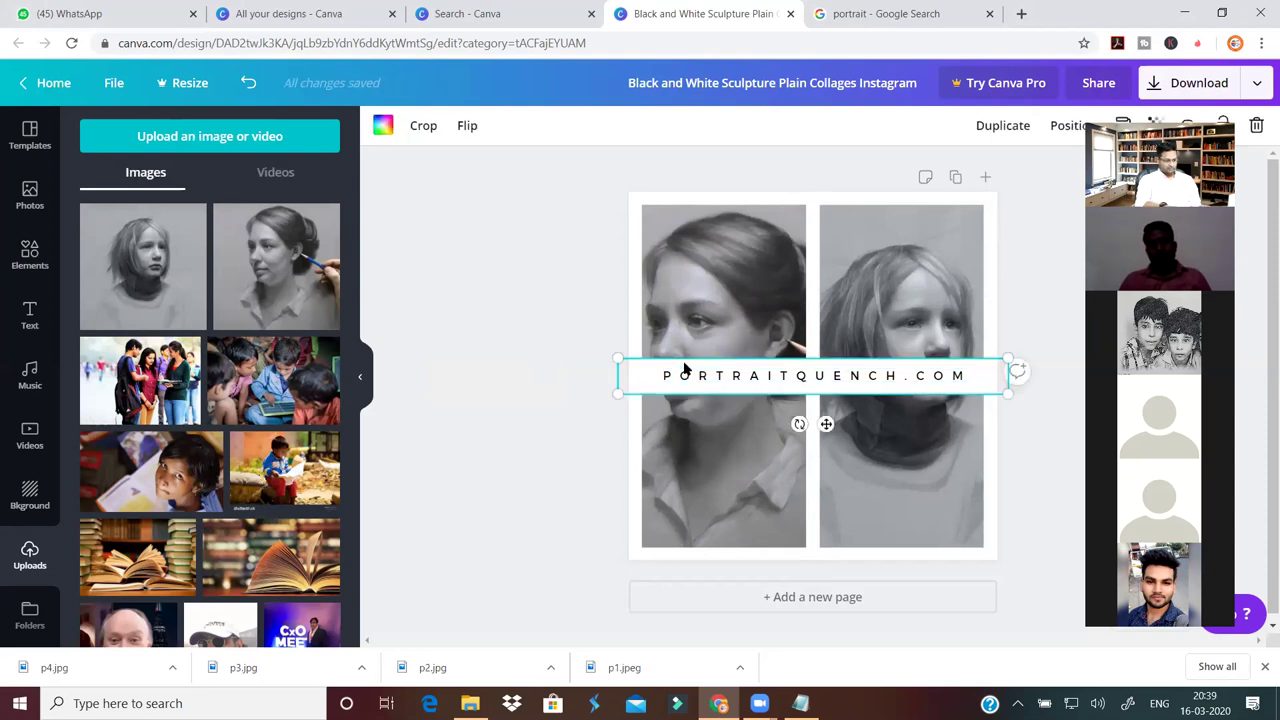
Move the PORTRAITQUENCH.COM text band down onto the white strip.
key("Down")
key("Down")
key("Down")
key("Down")
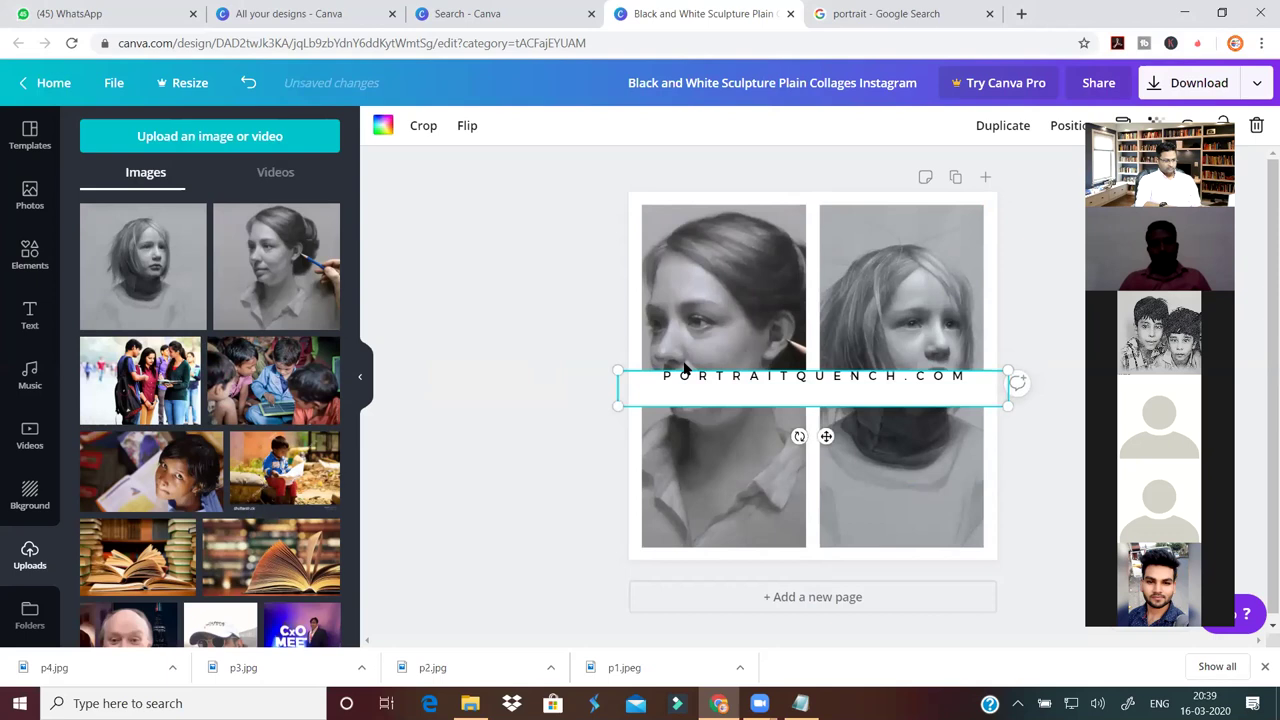
key("Down")
key("Down")
key("Down")
key("Down")
key("Down")
key("Down")
key("Down")
key("Down")
key("Down")
key("Down")
key("Down")
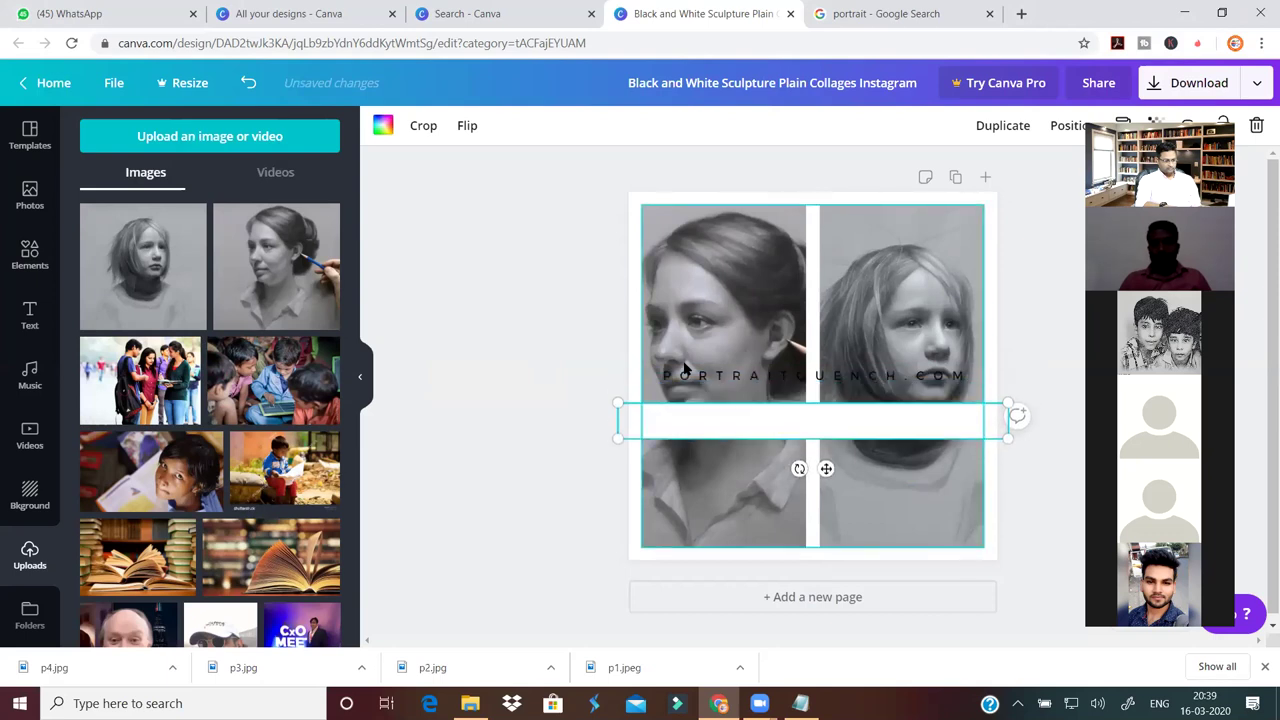
key("Down")
key("Down")
key("Down")
left_click_drag(733, 378, 733, 434)
left_click(570, 401)
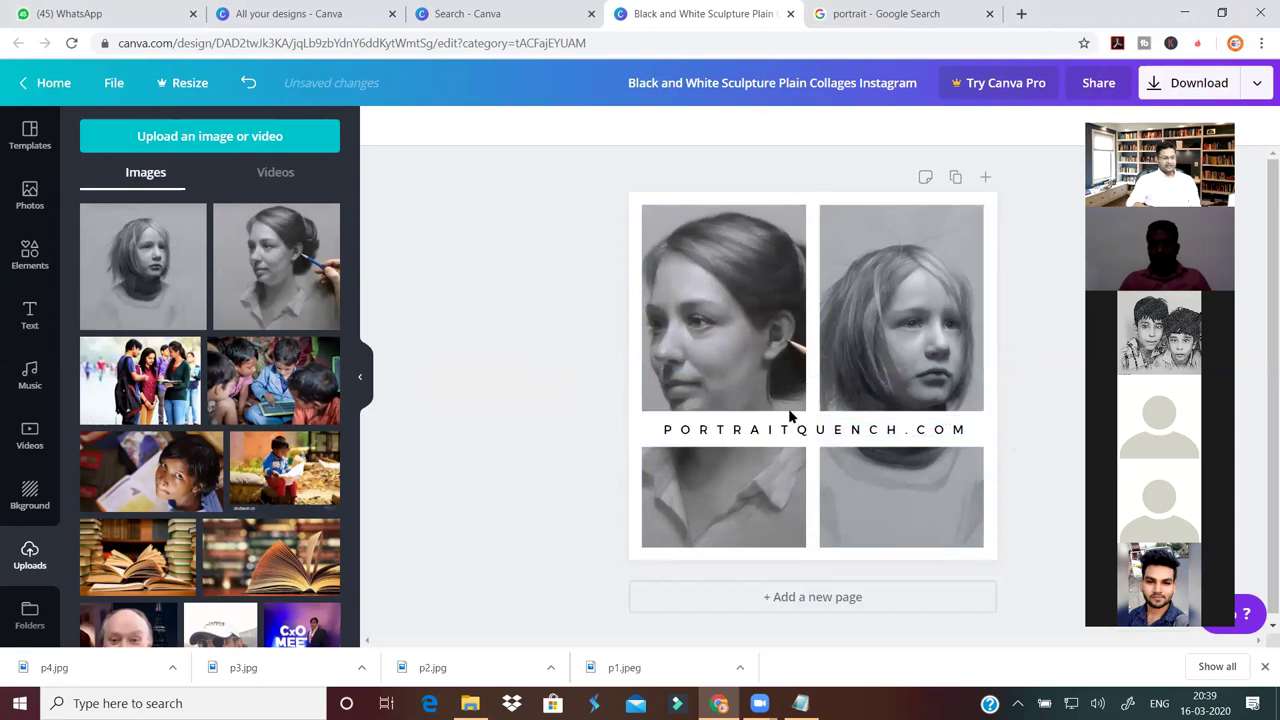
Shift the woman's portrait left within its panel to reframe it.
double_click(775, 333)
left_click_drag(751, 331, 711, 331)
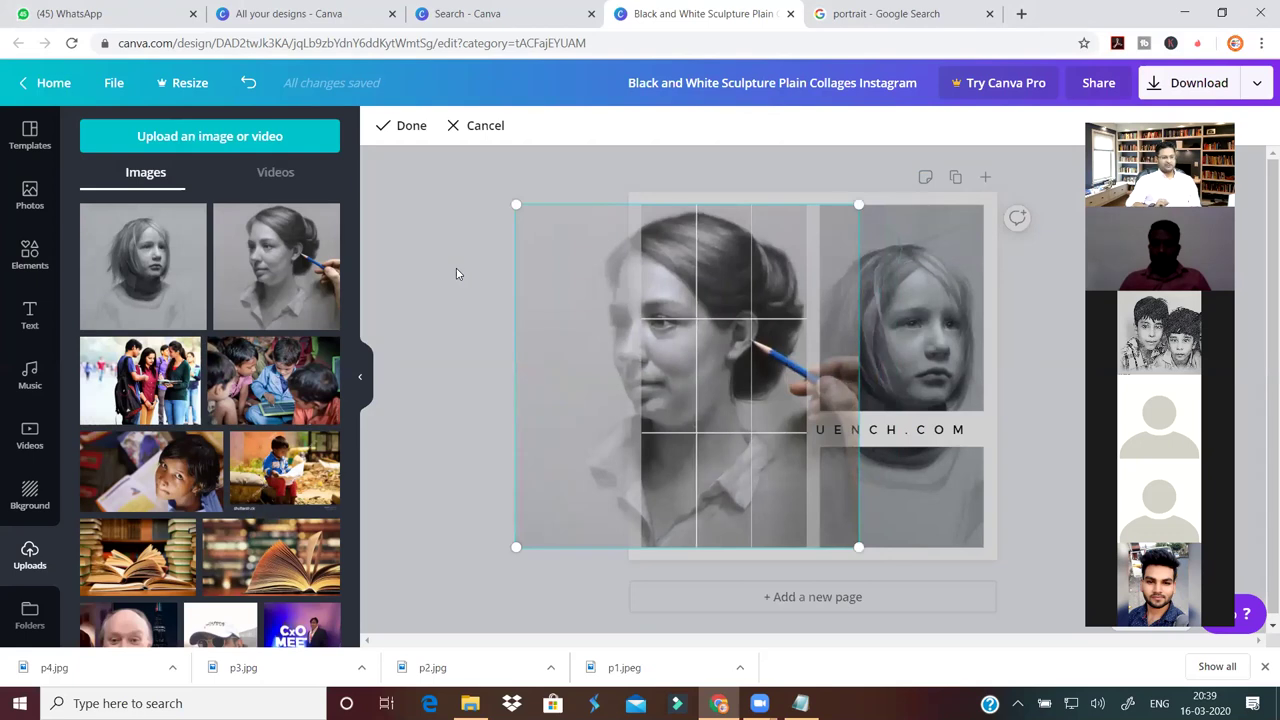
left_click(456, 274)
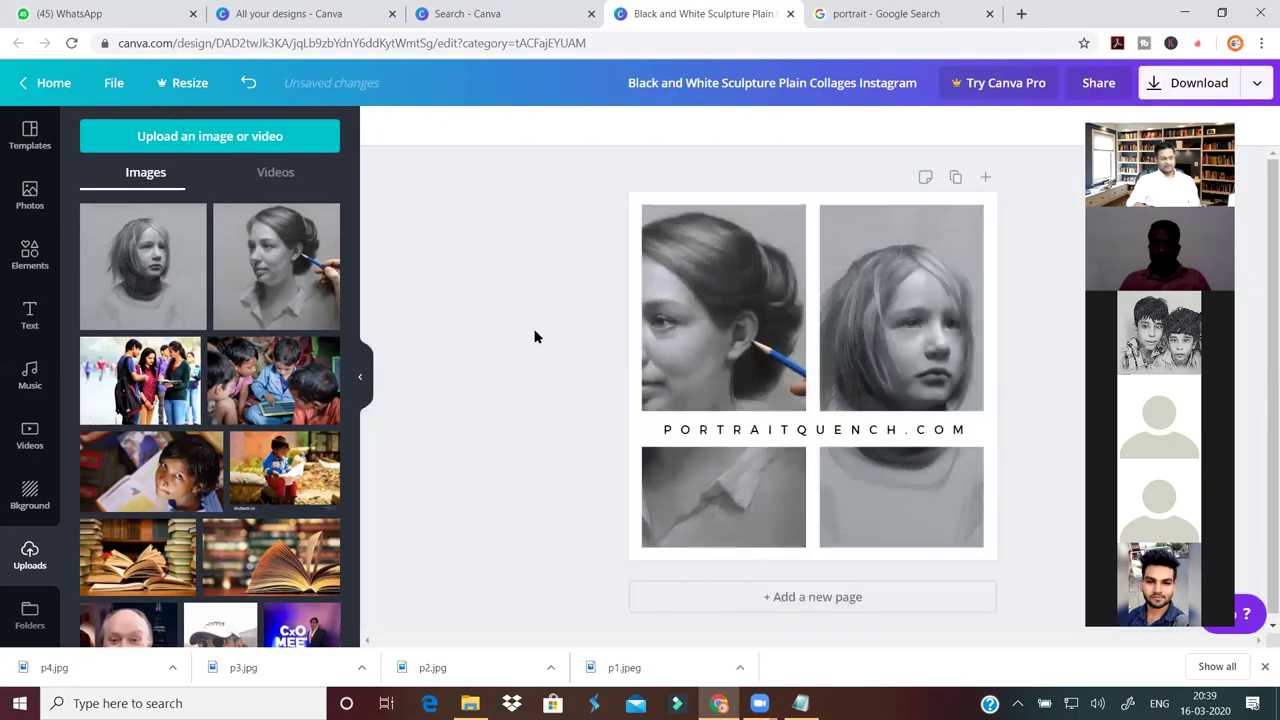
Bring the PORTRAITQUENCH.COM band back up to the middle of the collage and align it.
left_click(667, 426)
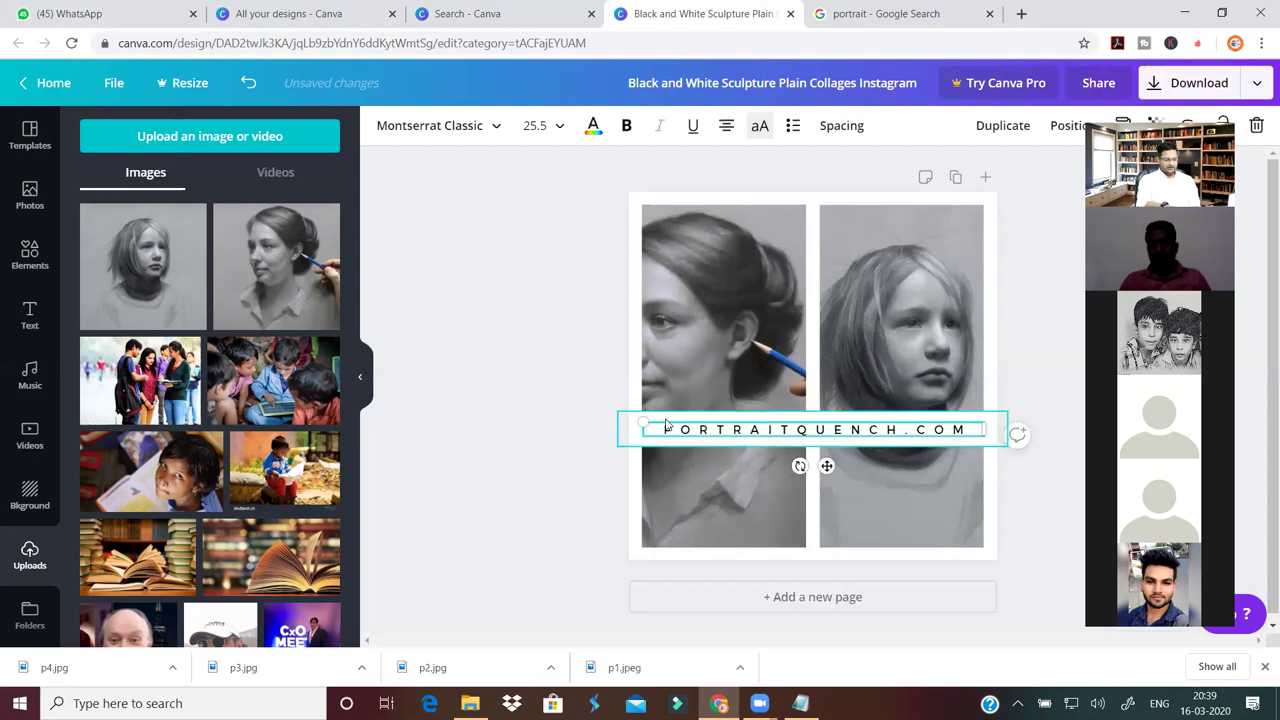
left_click(667, 426)
key("ctrl+z")
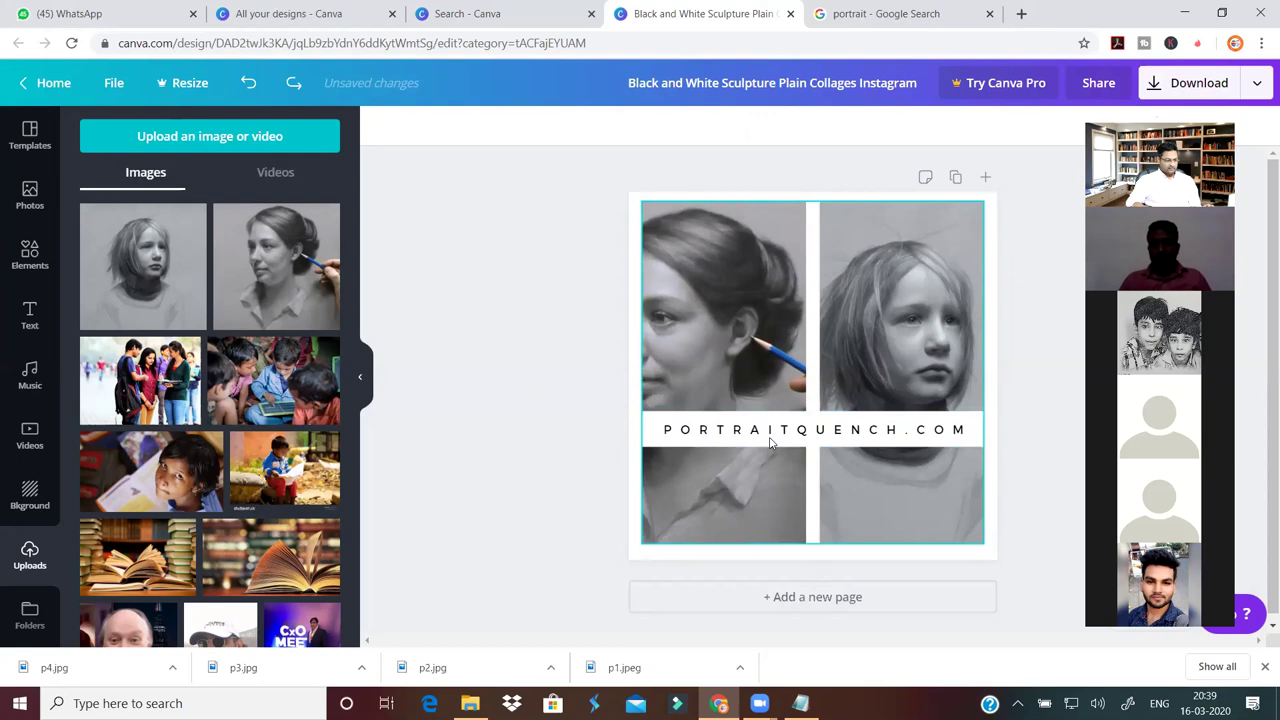
left_click(797, 430)
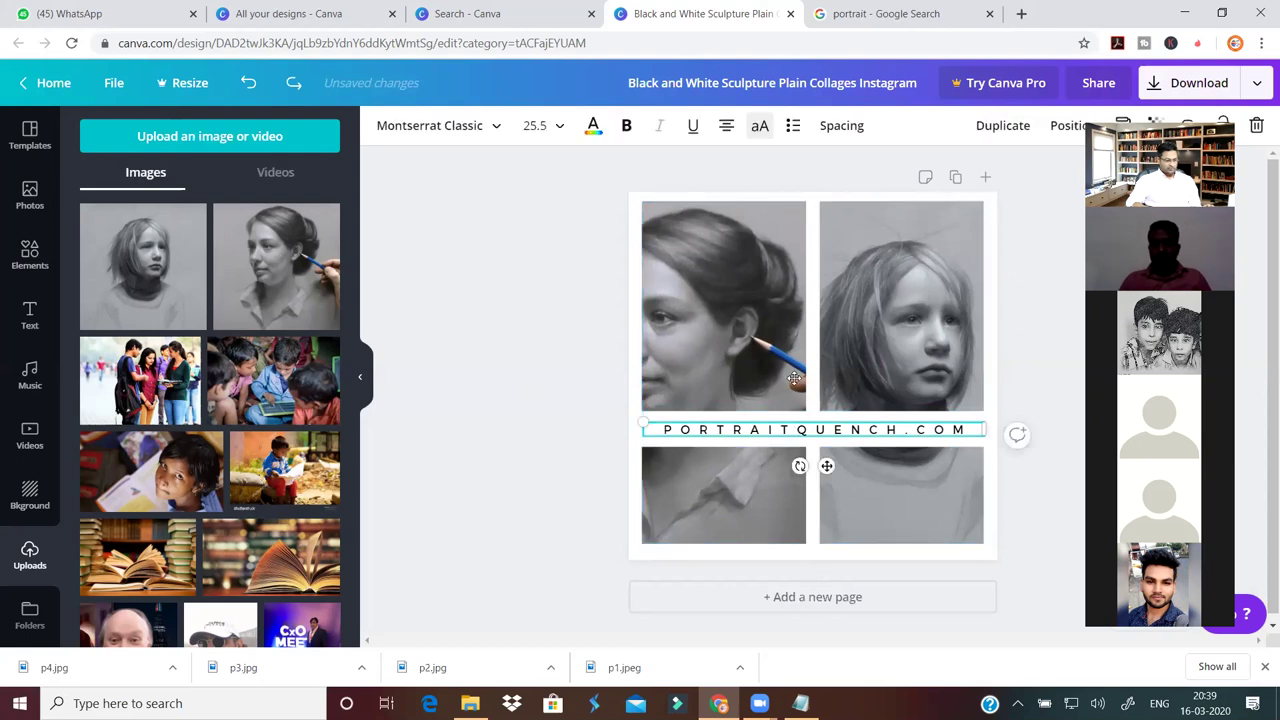
left_click_drag(797, 430, 803, 380)
left_click_drag(801, 439, 797, 383)
left_click(514, 364)
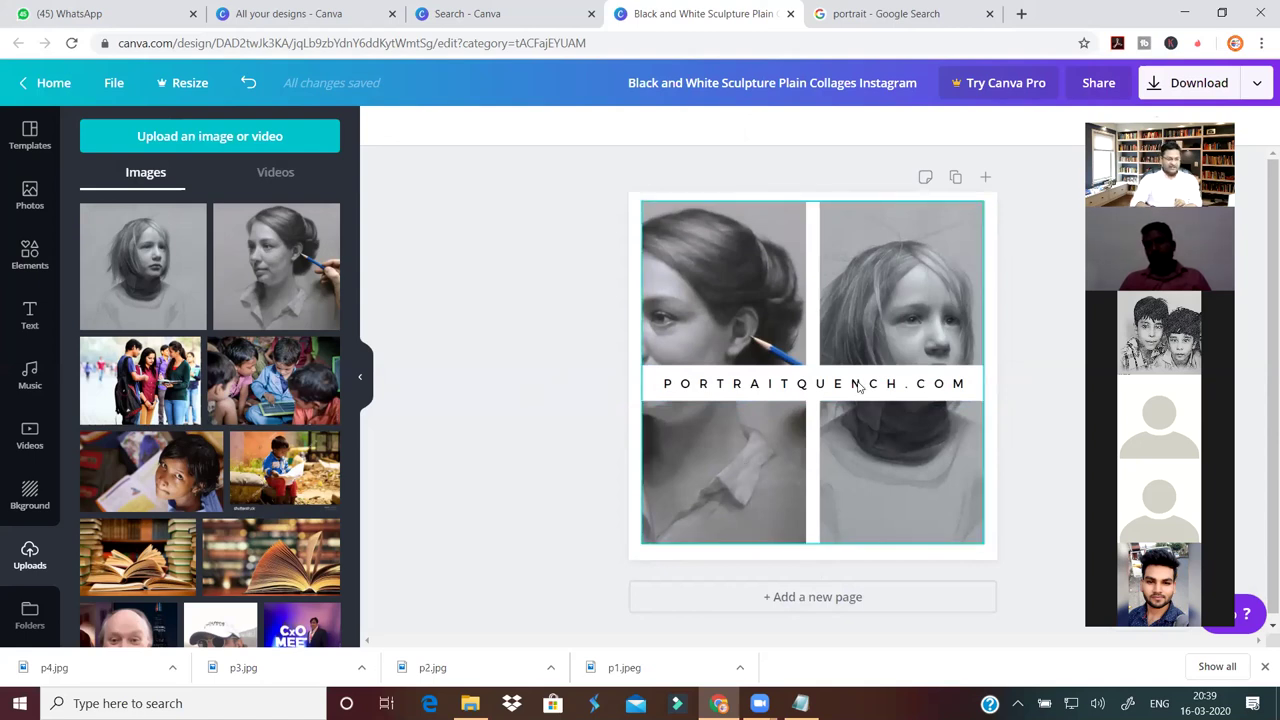
left_click_drag(853, 383, 854, 378)
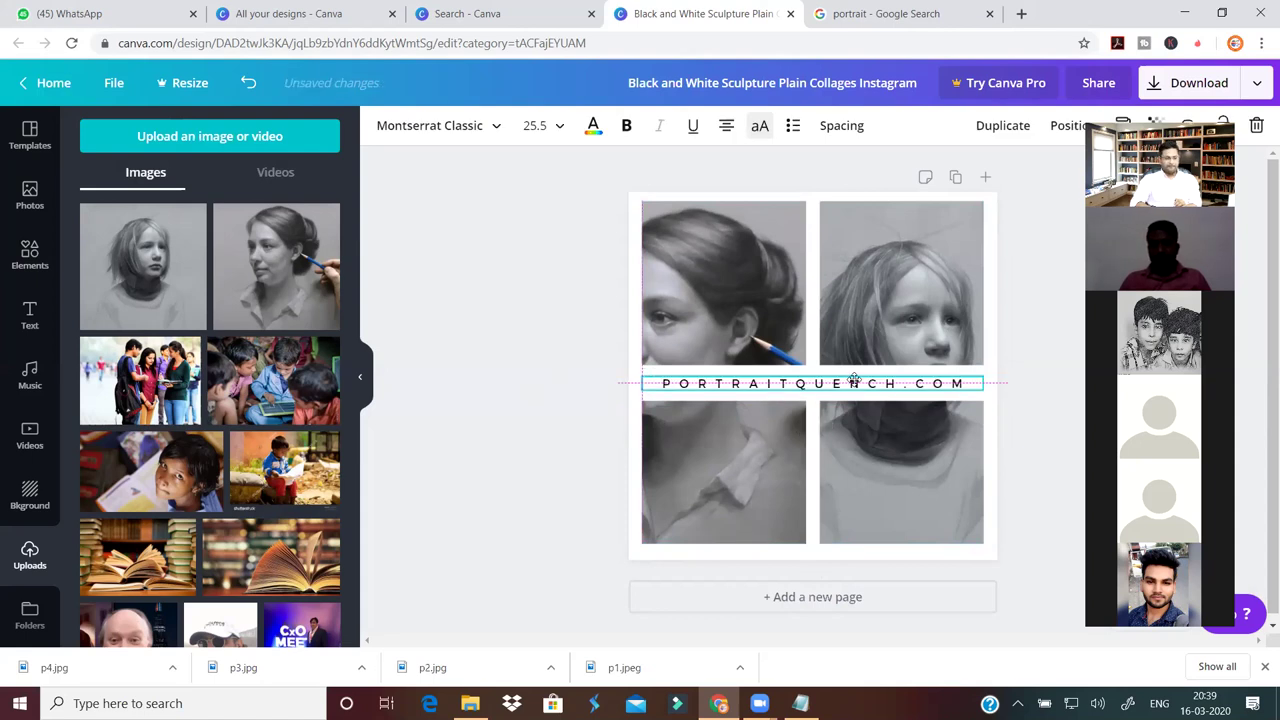
left_click(1025, 168)
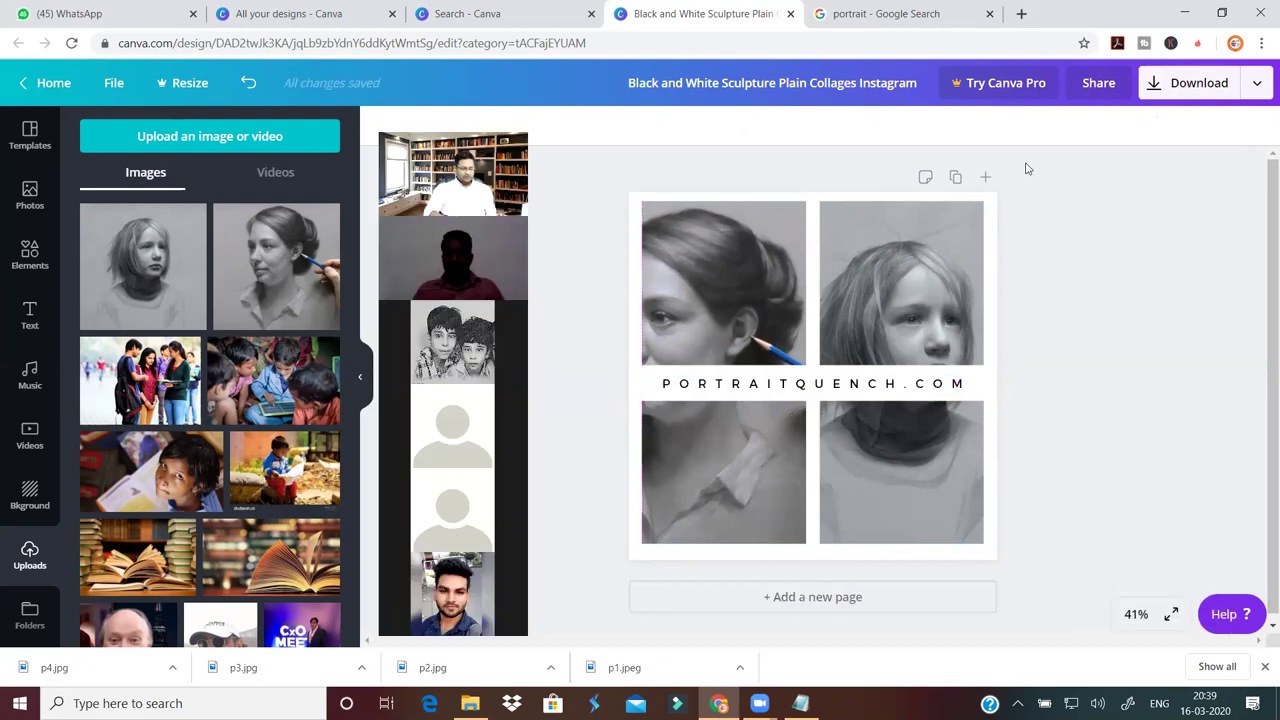
Choose JPG as the download type and rename the design to 'p6'.
left_click(1173, 87)
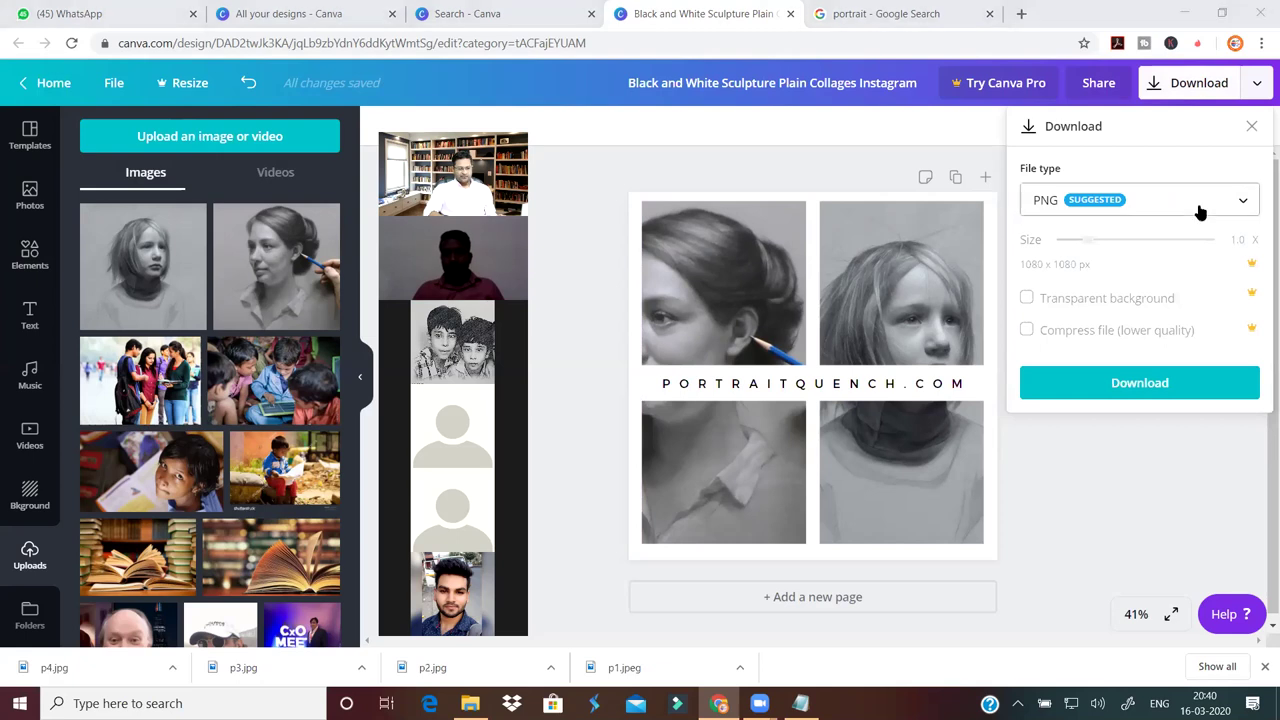
left_click(1200, 212)
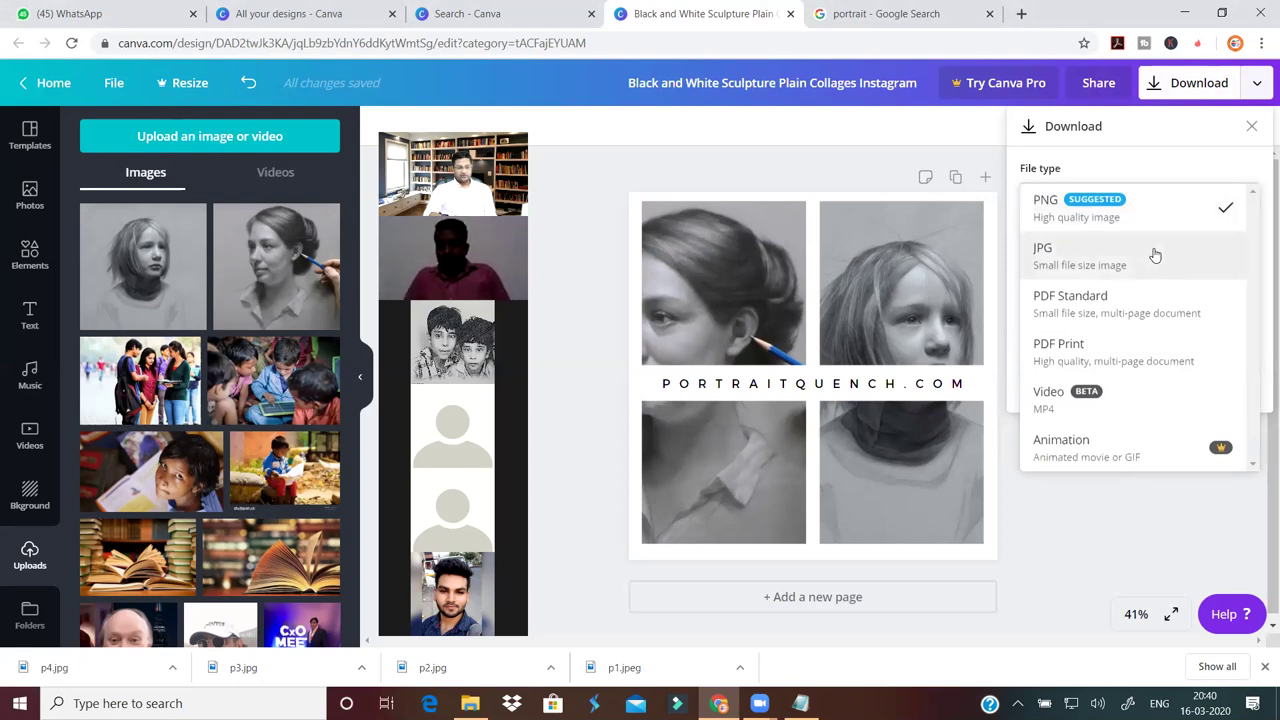
left_click(1157, 256)
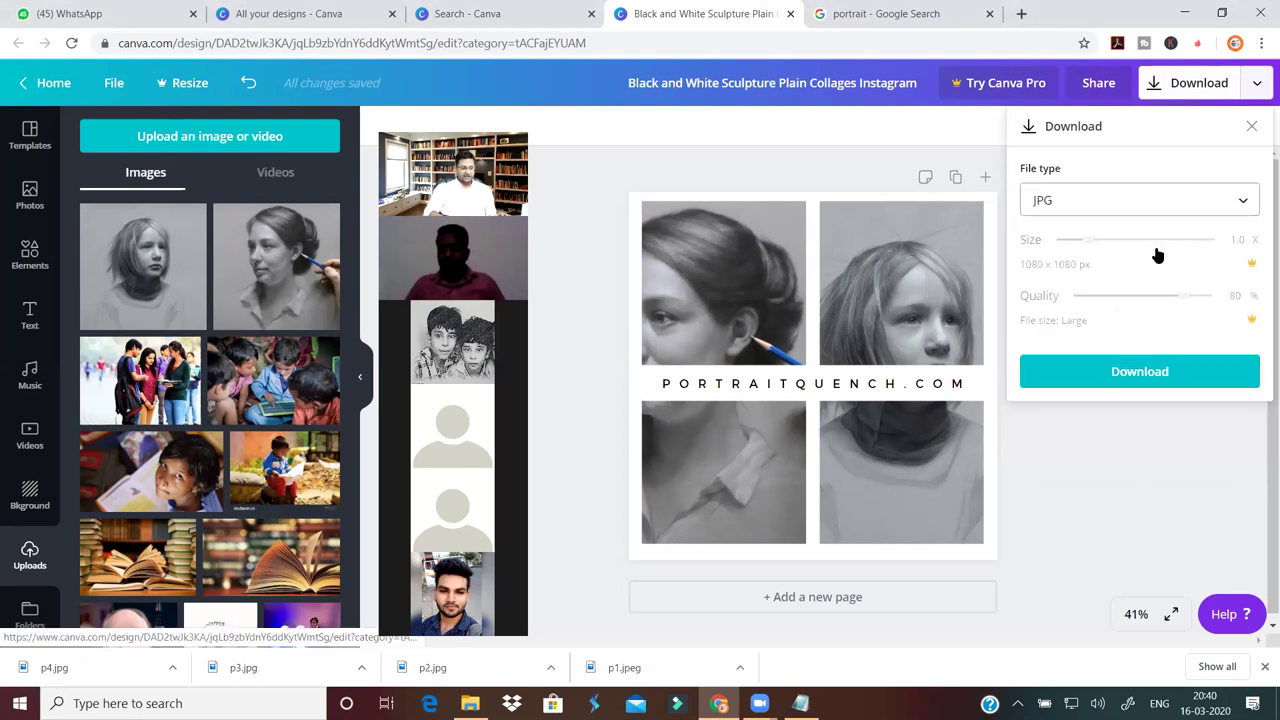
left_click(758, 89)
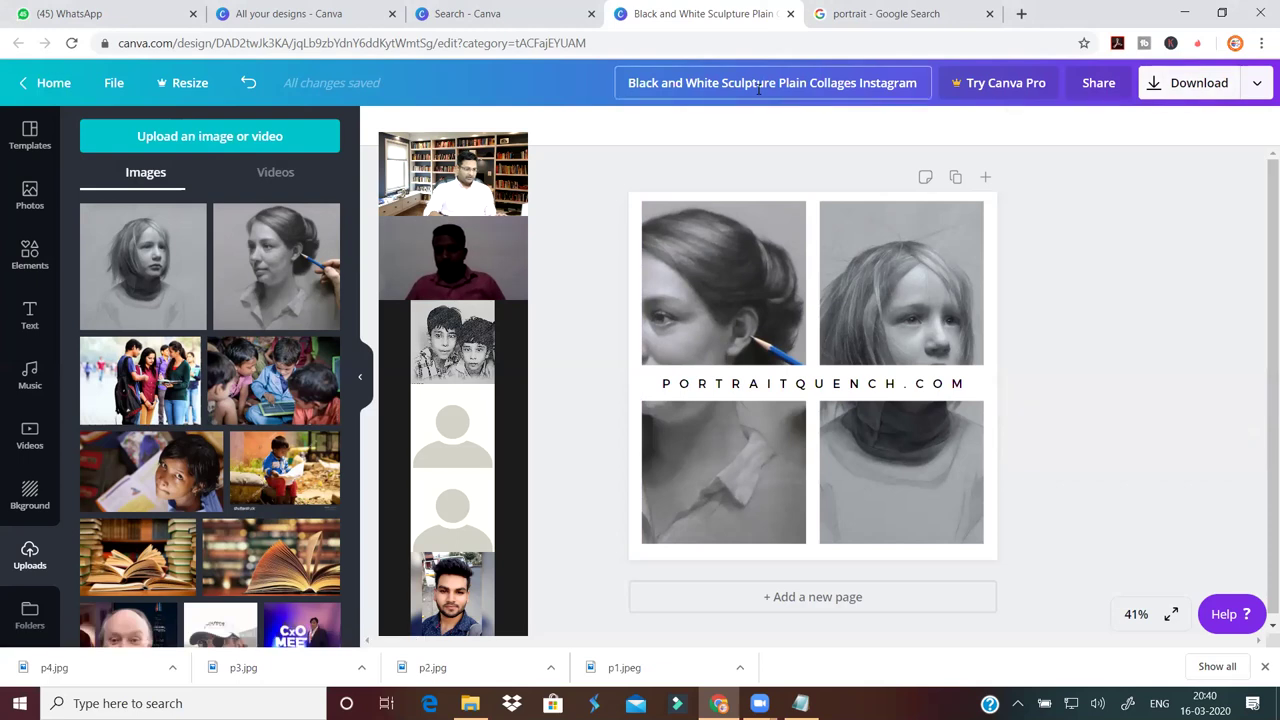
type("p")
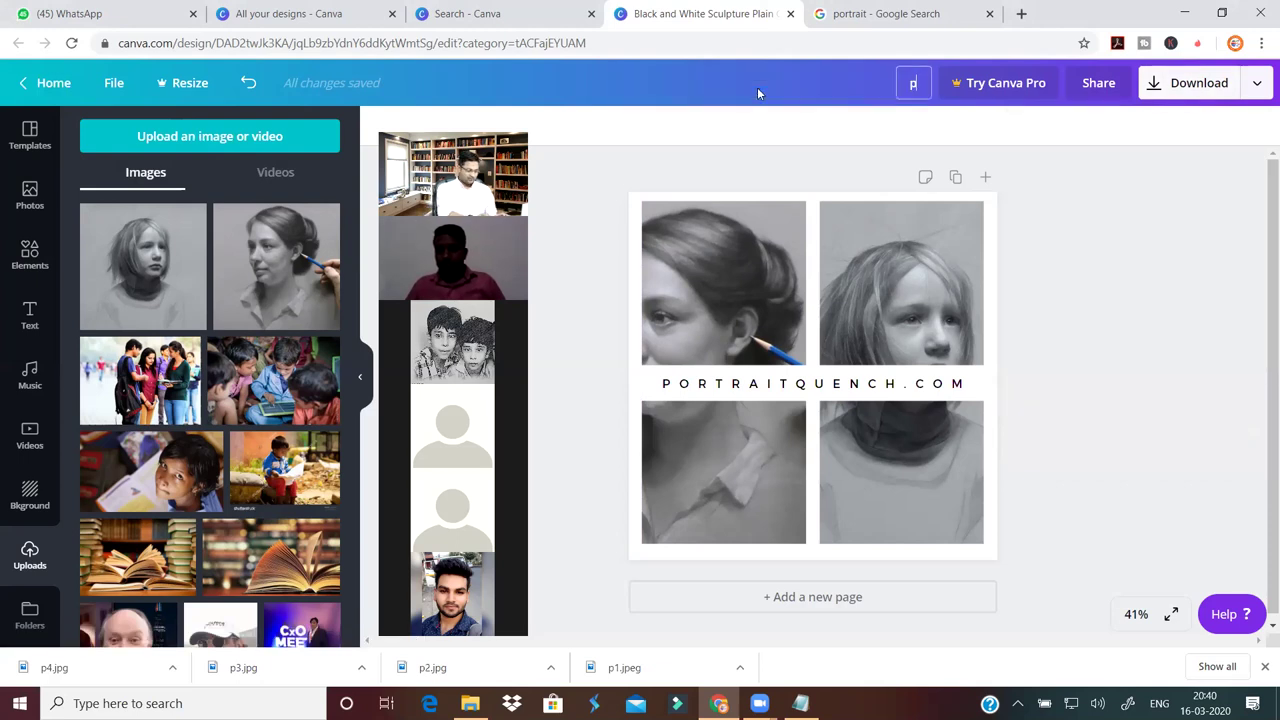
type("6")
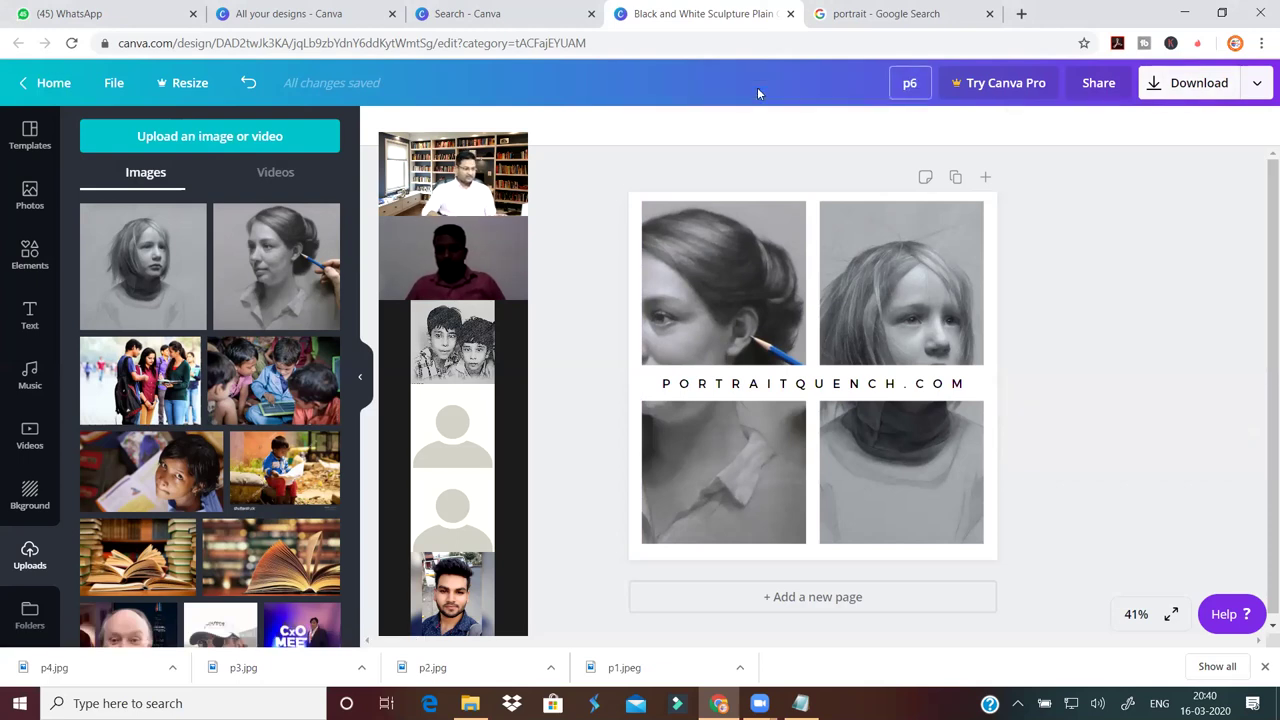
Download the design as p6.jpg, keep editing, and preview the downloaded image.
left_click(1190, 88)
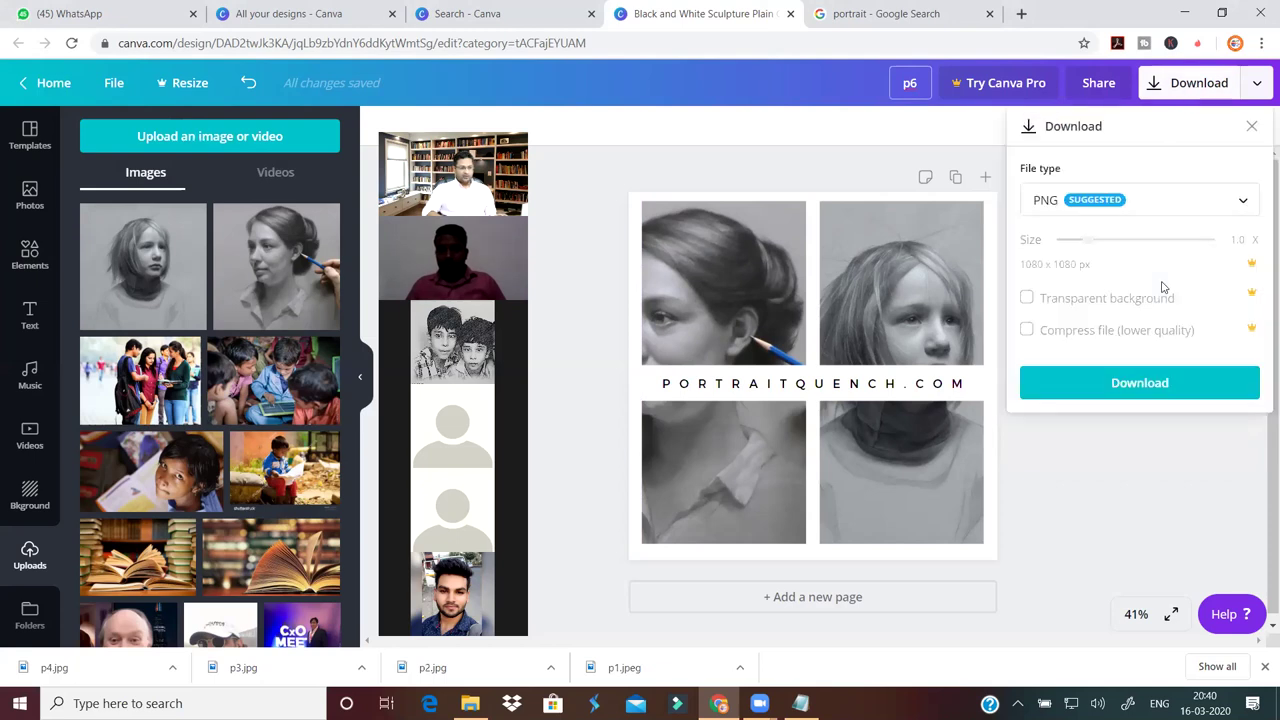
left_click(1140, 200)
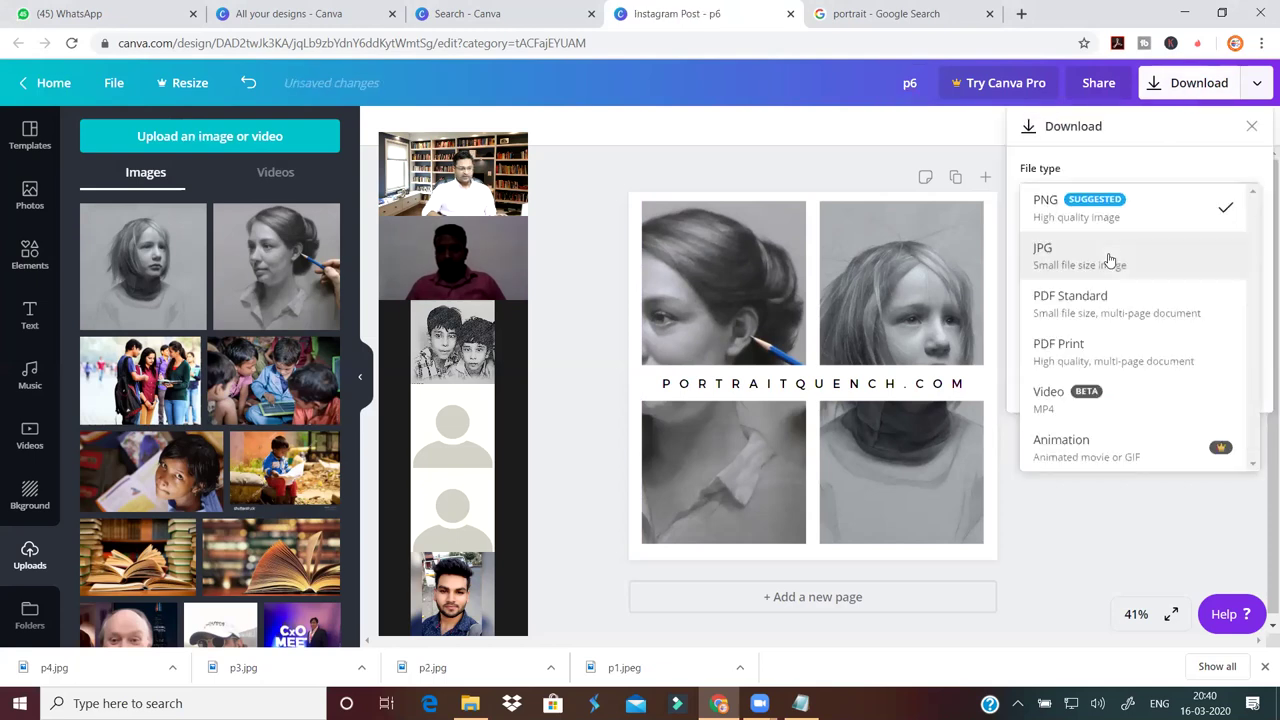
left_click(1108, 258)
left_click(1155, 380)
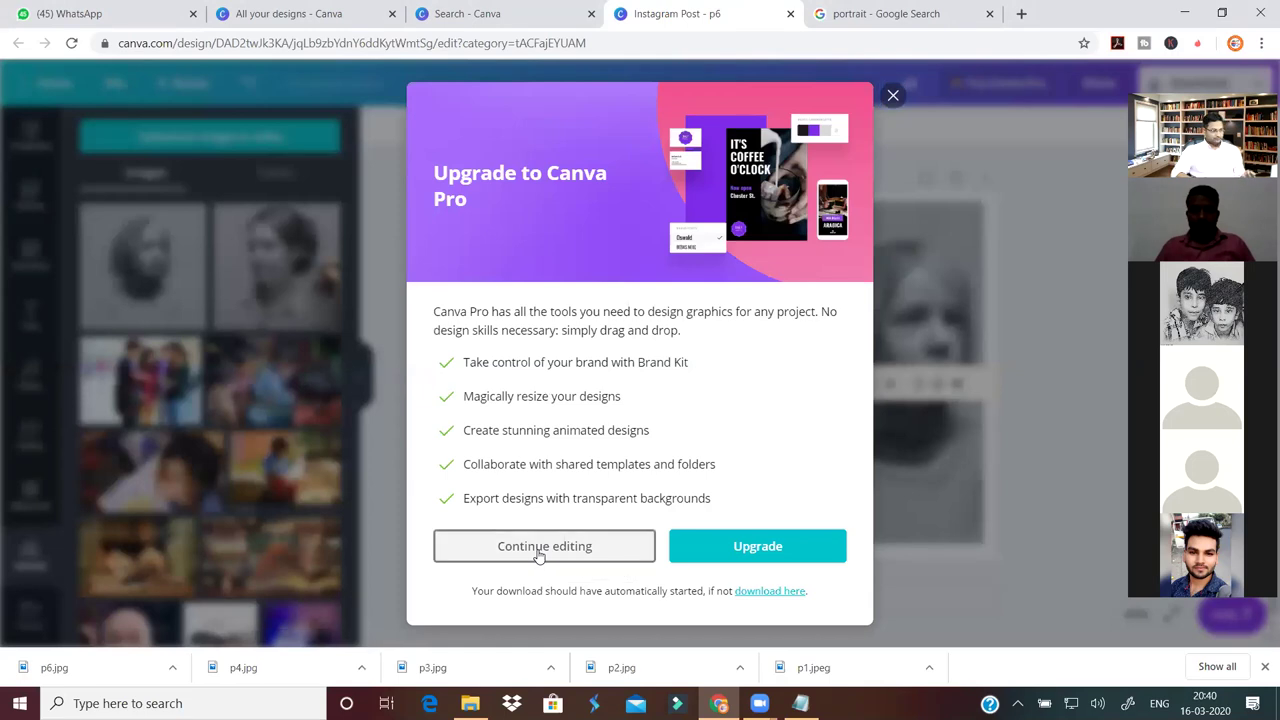
left_click(539, 556)
left_click(153, 660)
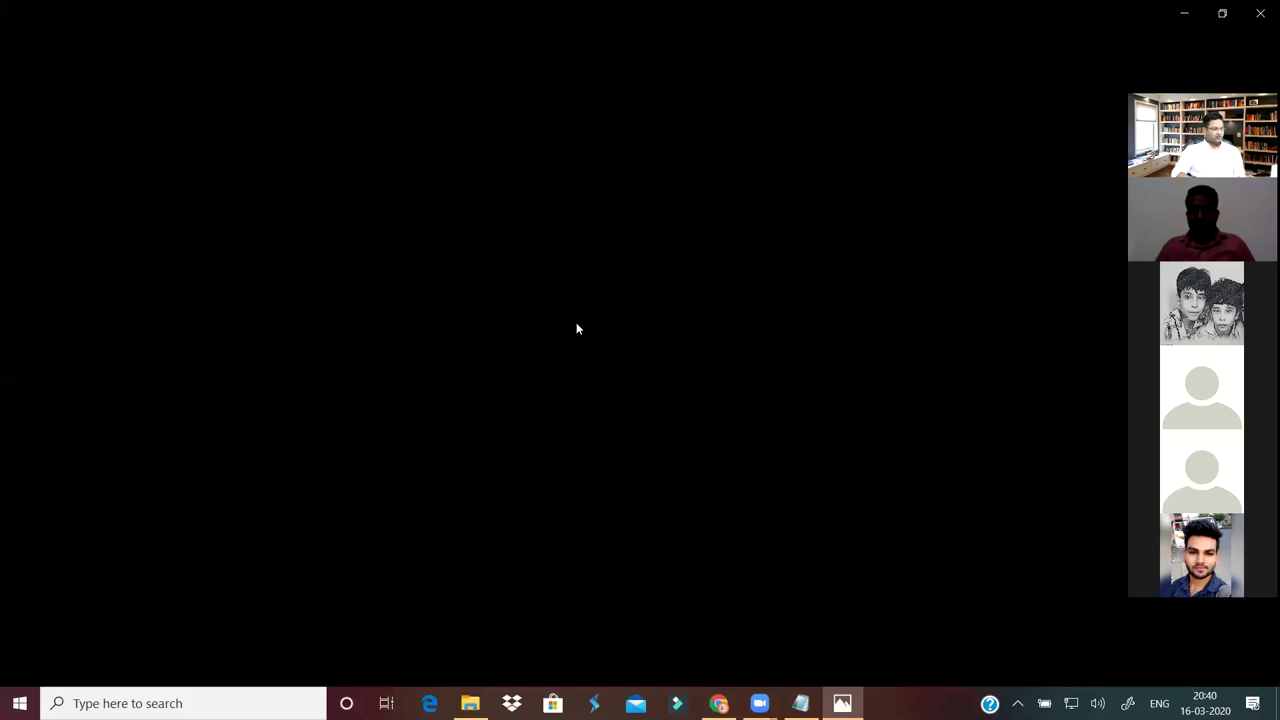
key("alt+F4")
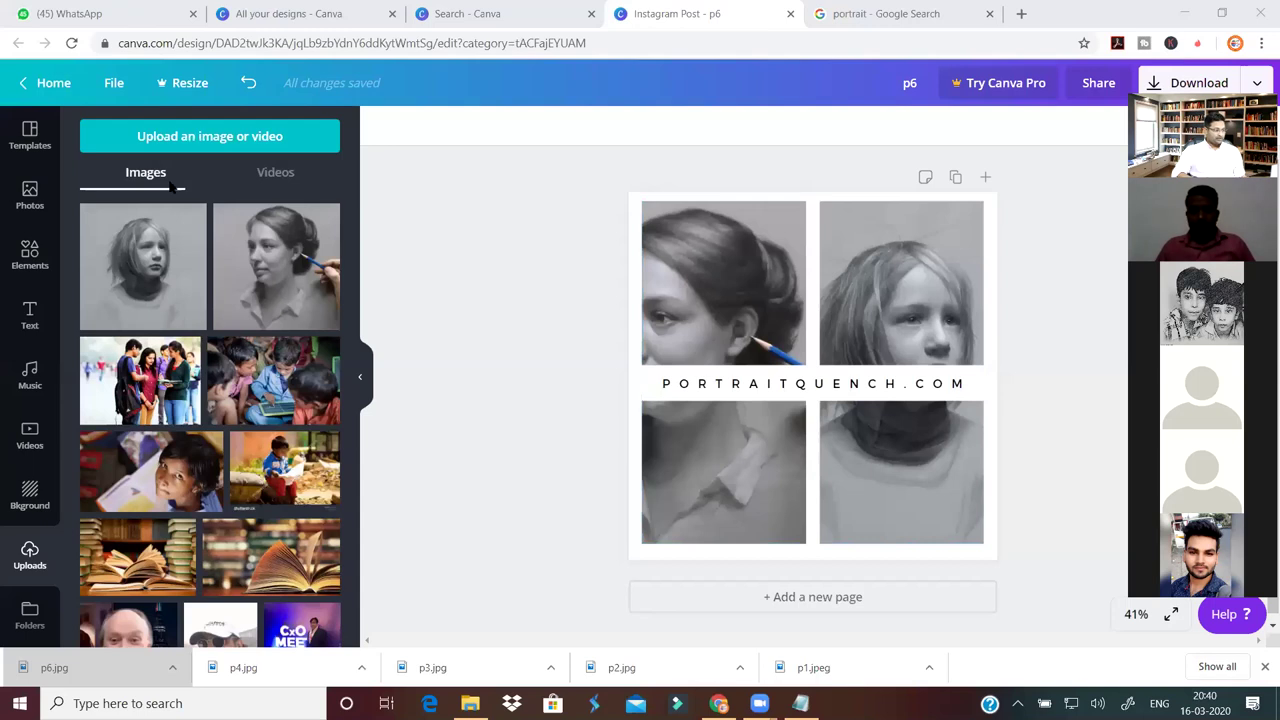
left_click(128, 16)
Send the p6.jpg collage image to the Batch.718 group chat in WhatsApp Web.
left_click(209, 217)
type("718")
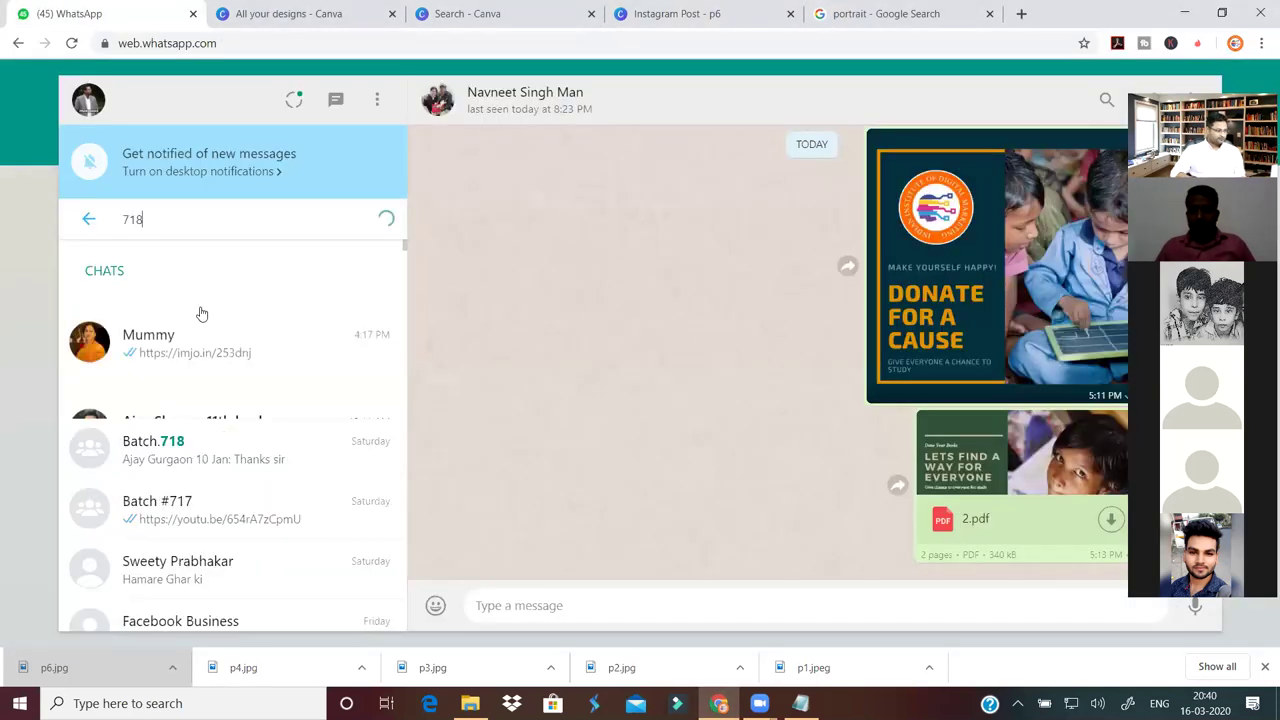
left_click(189, 386)
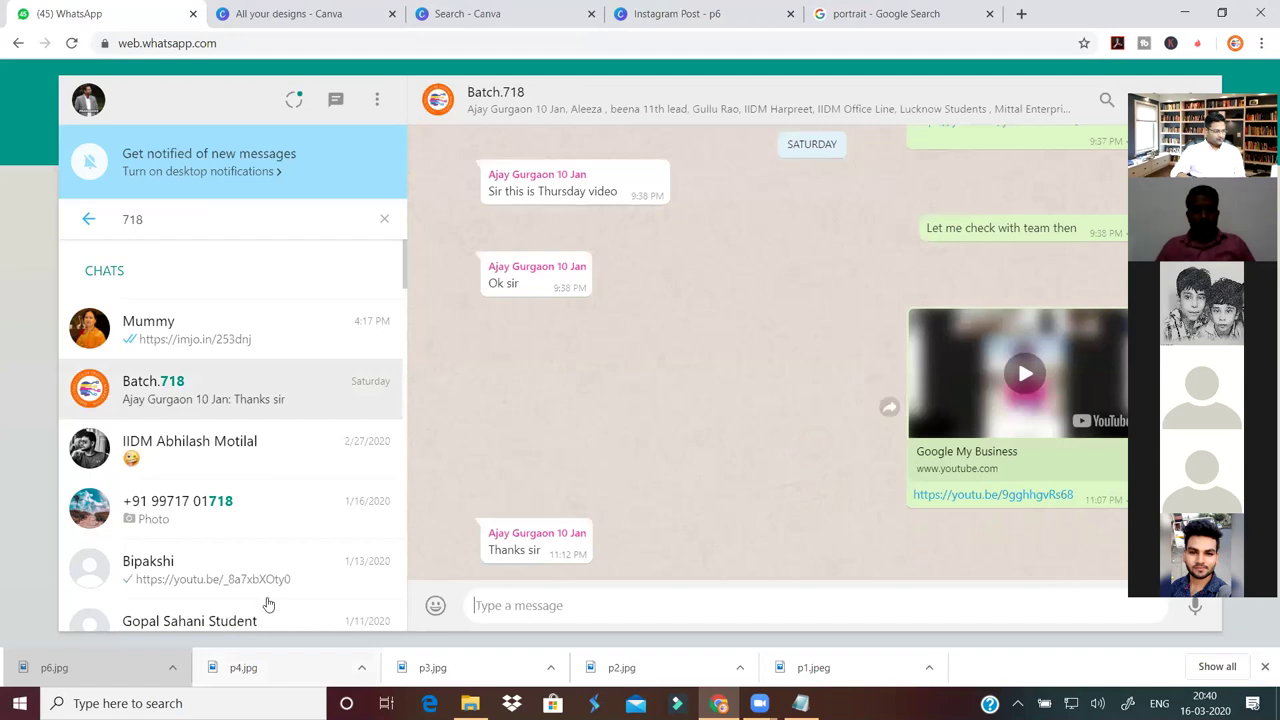
left_click(172, 667)
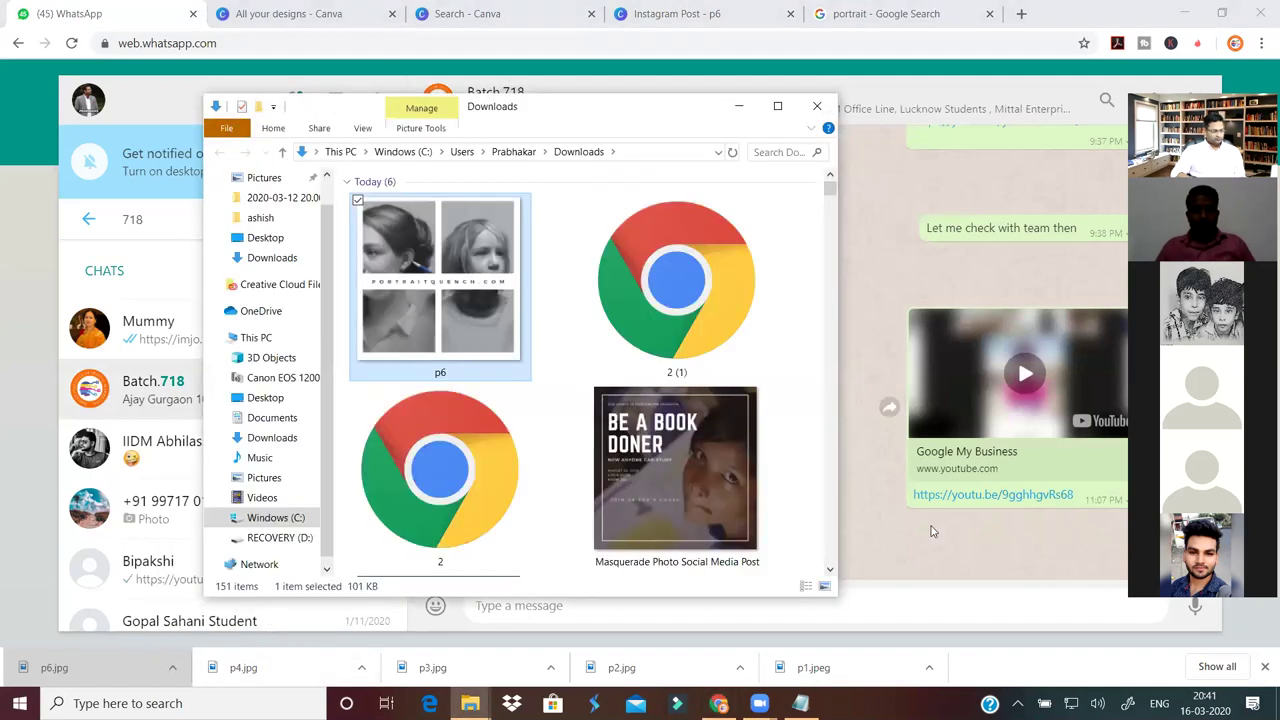
left_click_drag(931, 531, 931, 531)
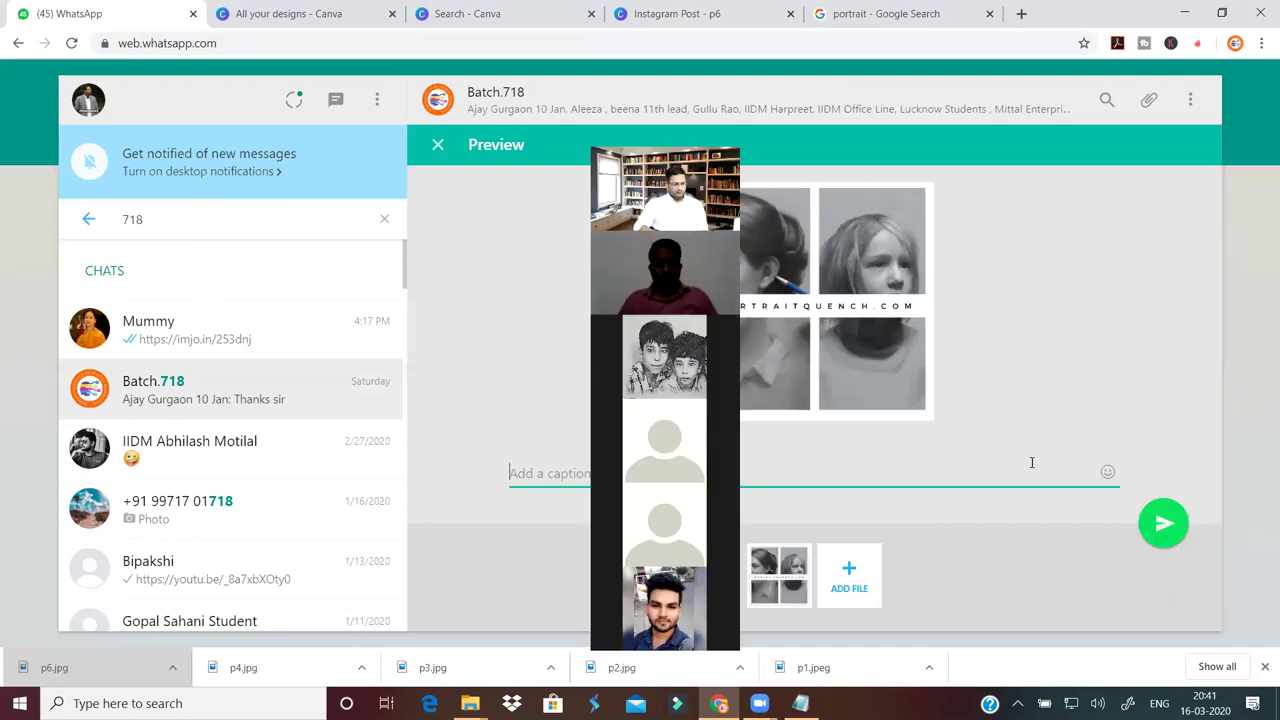
key("Return")
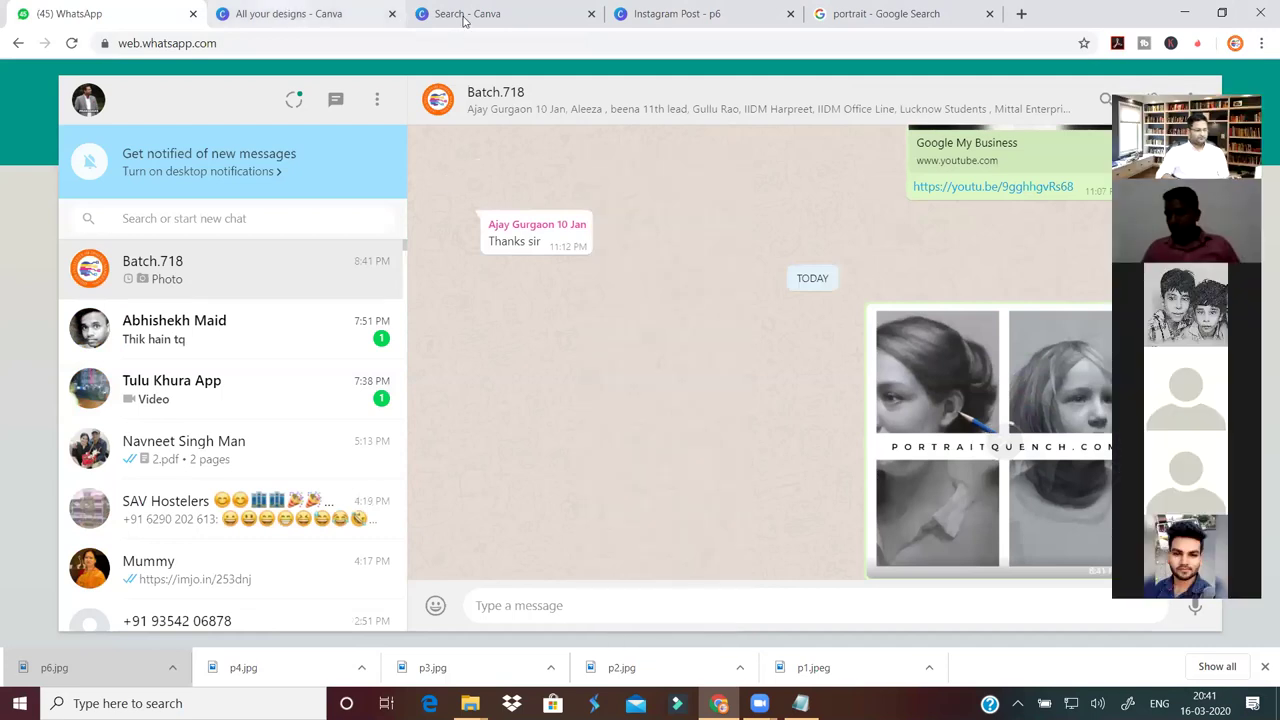
Leave the 'Instagram Post - p6' editor and go back to the Canva home page.
left_click(465, 20)
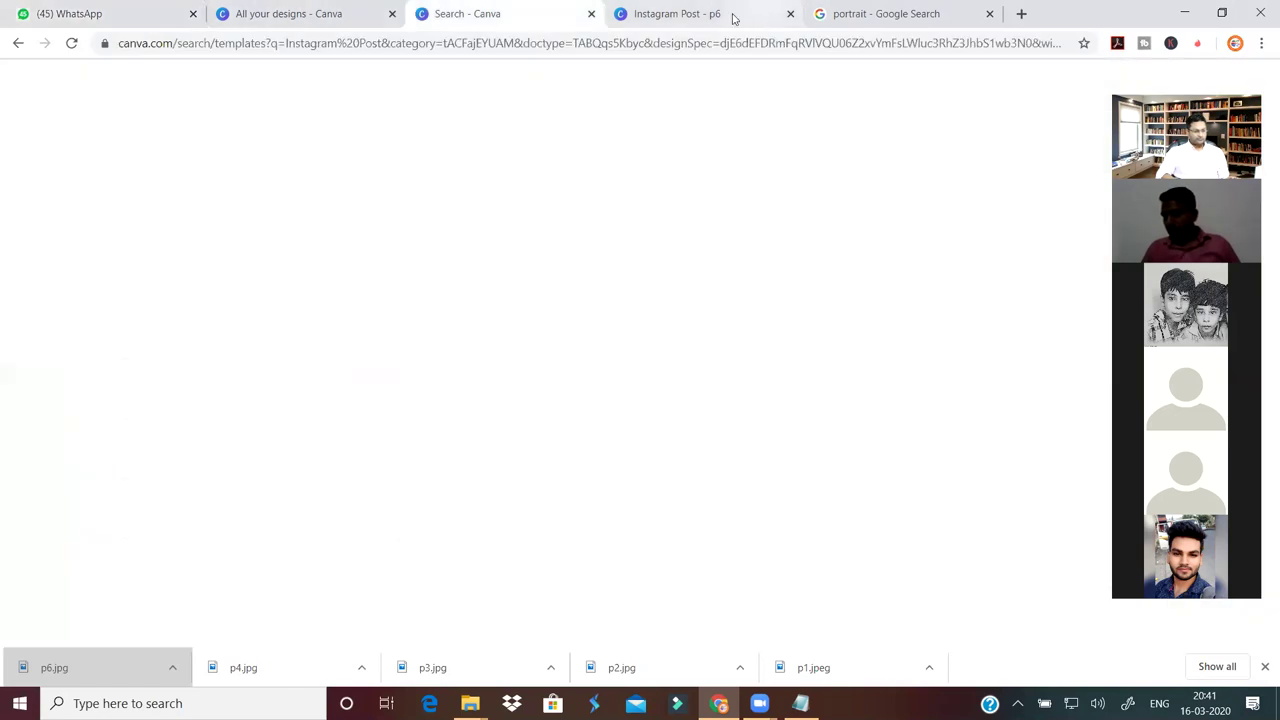
key("ctrl+Tab")
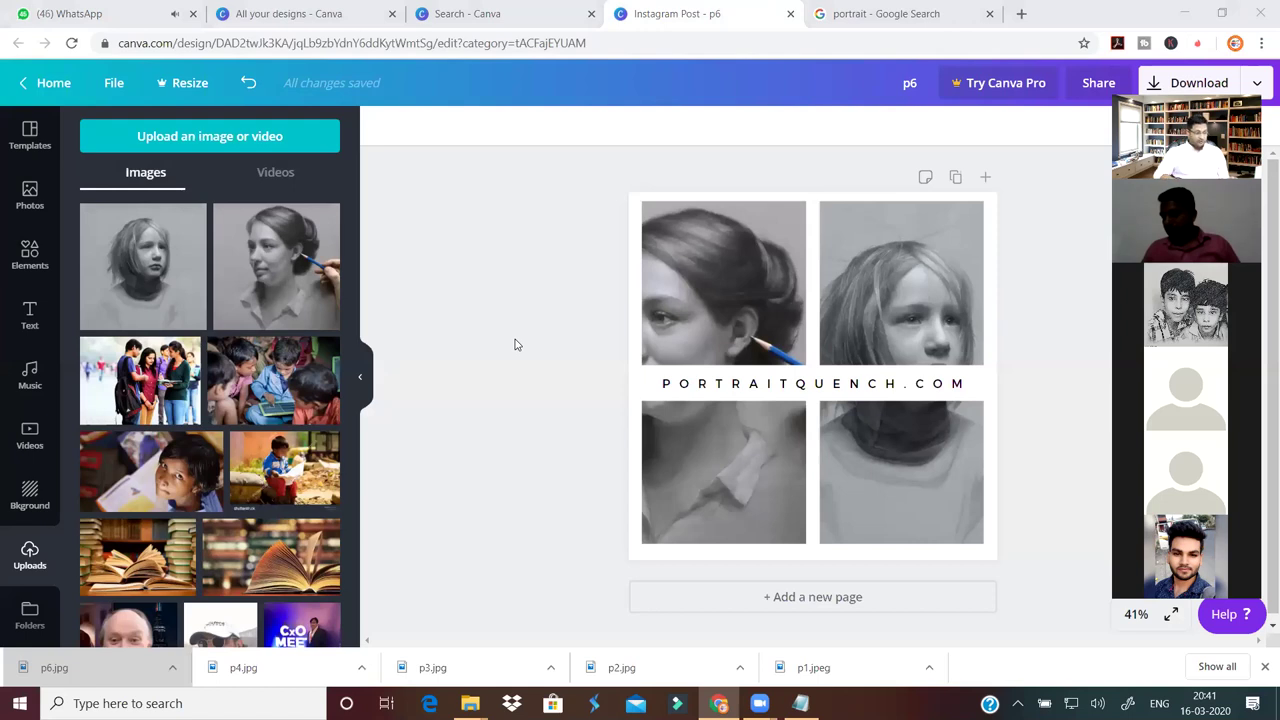
left_click(1150, 643)
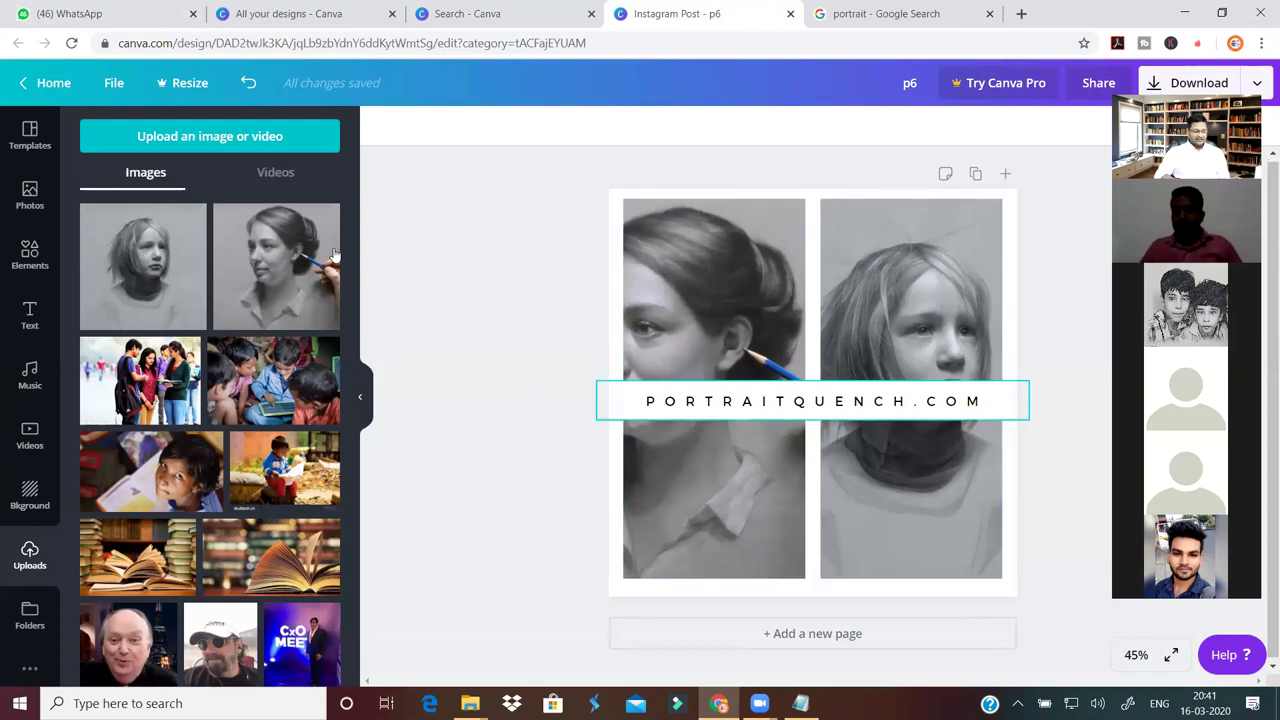
left_click(38, 83)
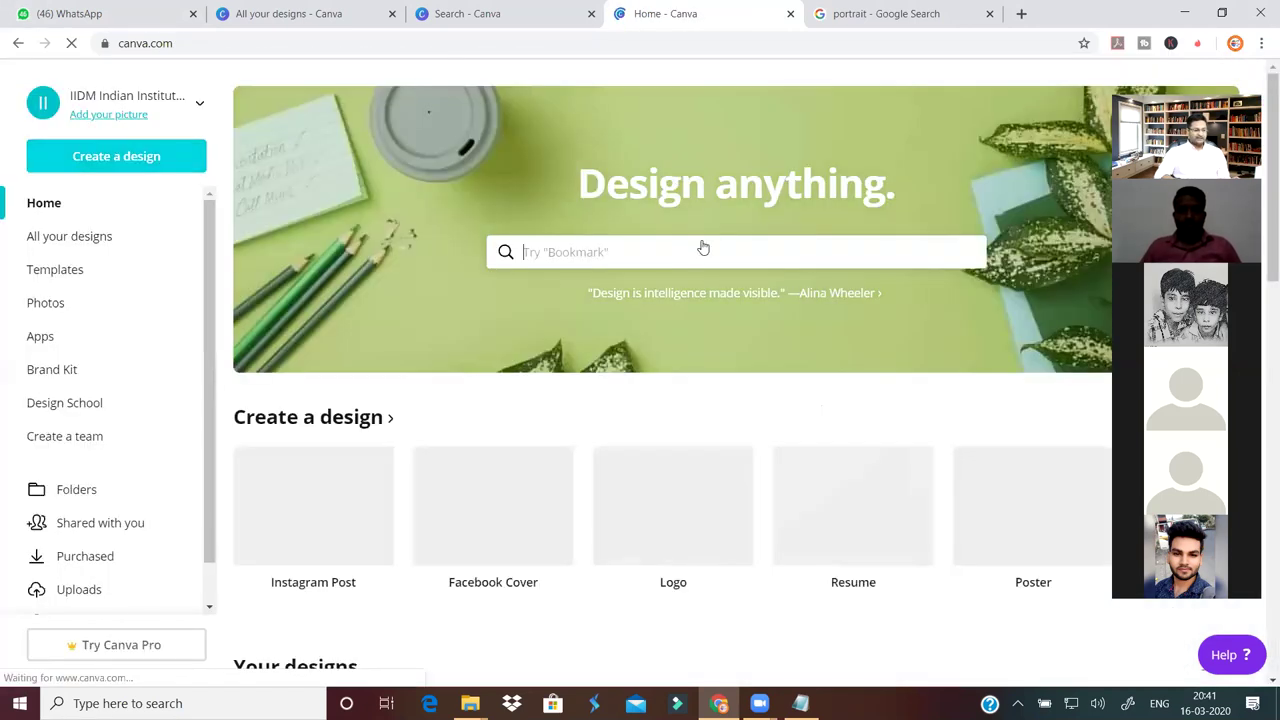
Search 'face', pick the Facebook Cover type, and open the green-and-orange Neverminder template.
left_click(698, 255)
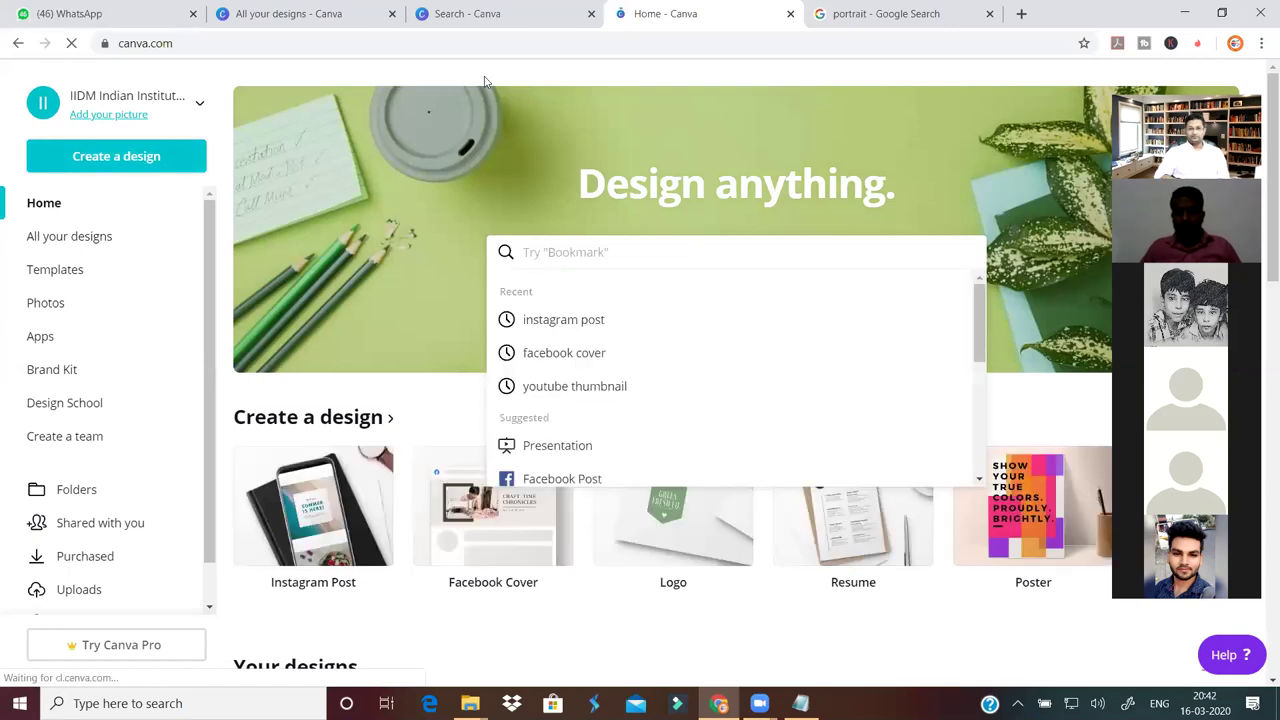
left_click(654, 255)
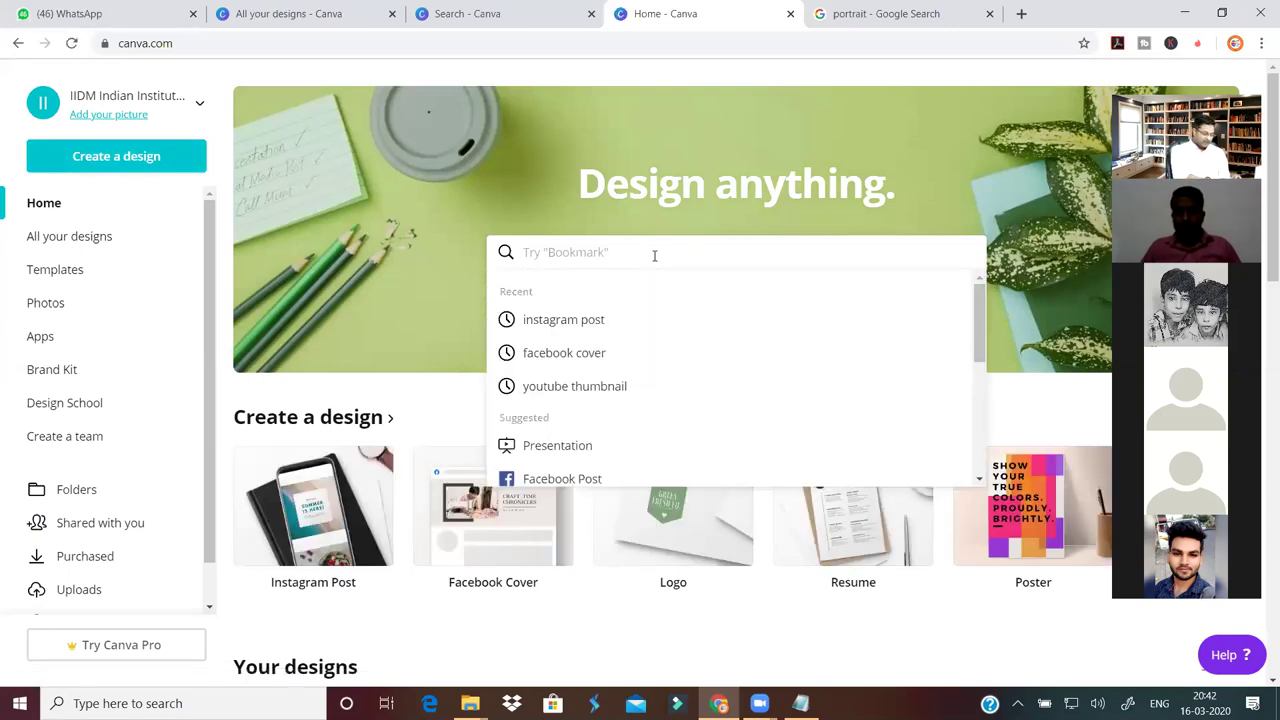
type("fac")
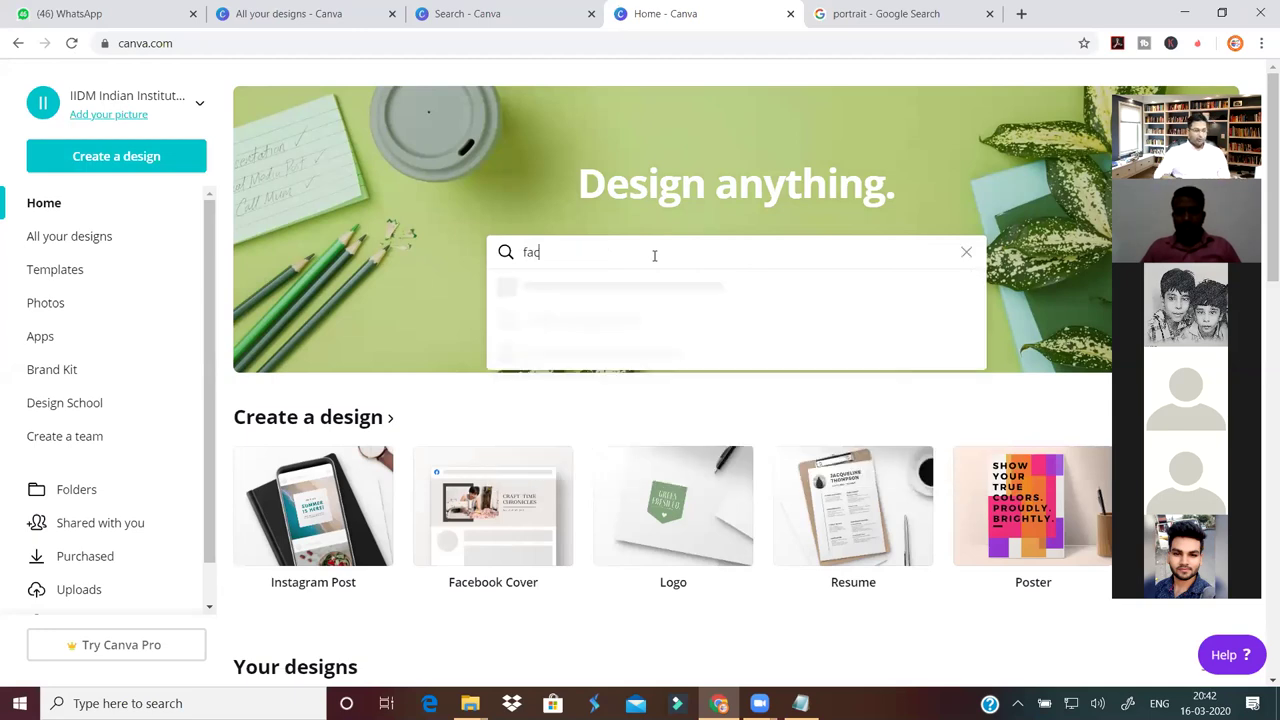
type("e")
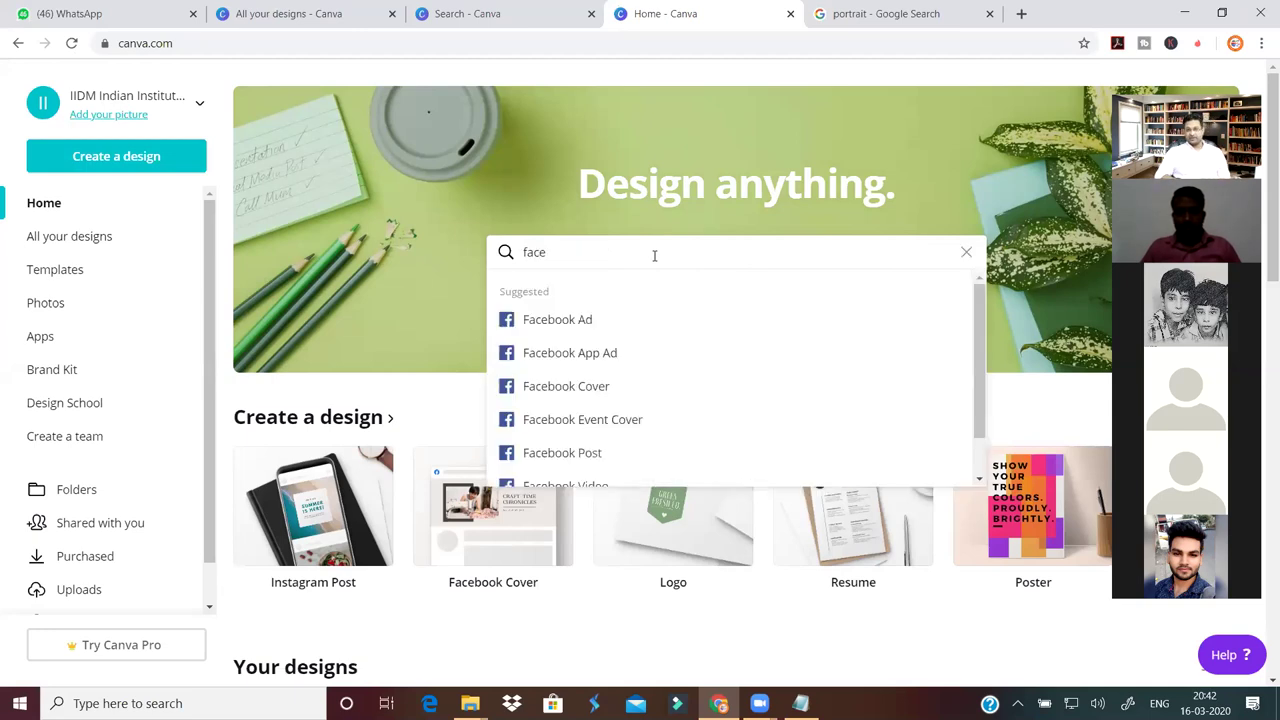
left_click(615, 388)
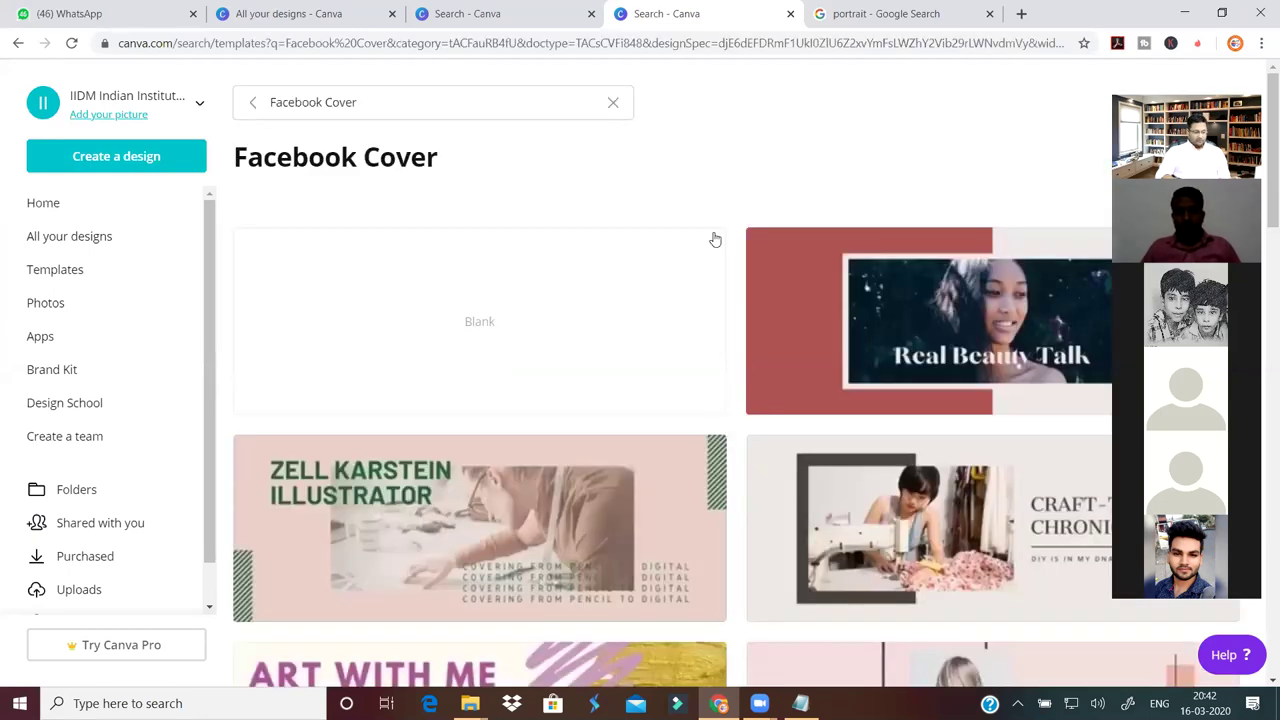
scroll(714, 240, "down", 4)
scroll(746, 300, "down", 3)
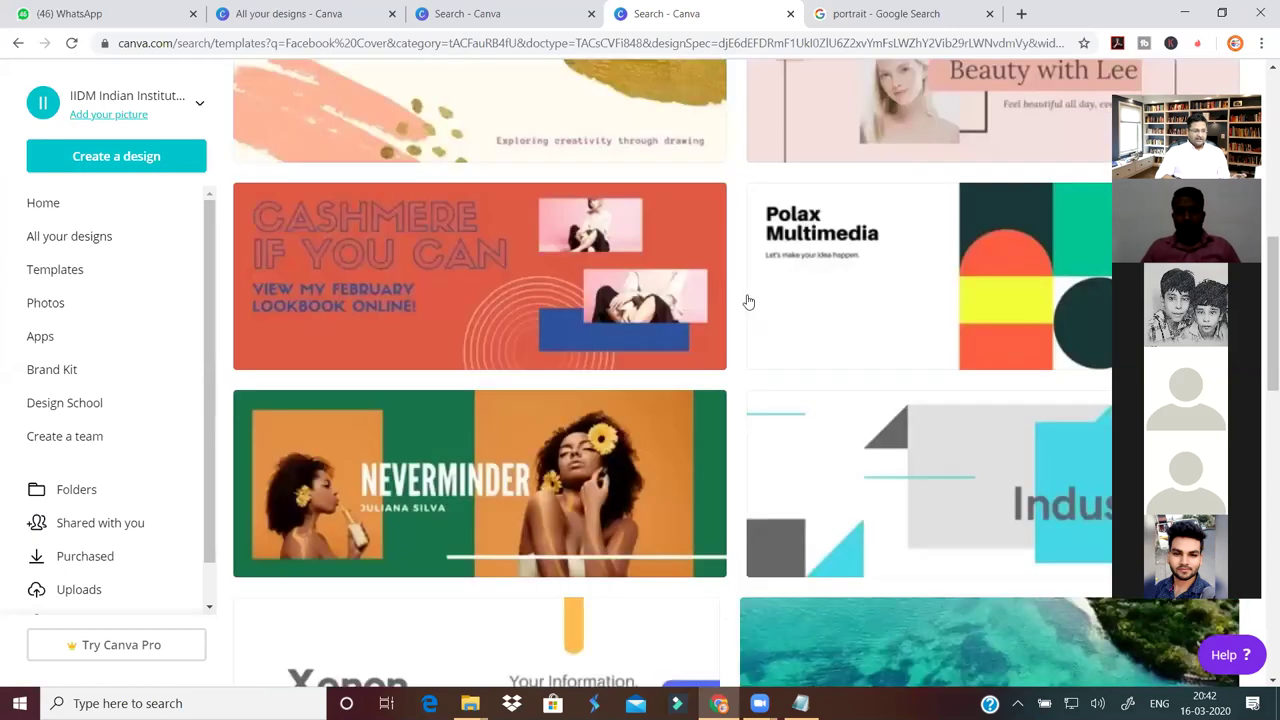
scroll(615, 195, "down", 3)
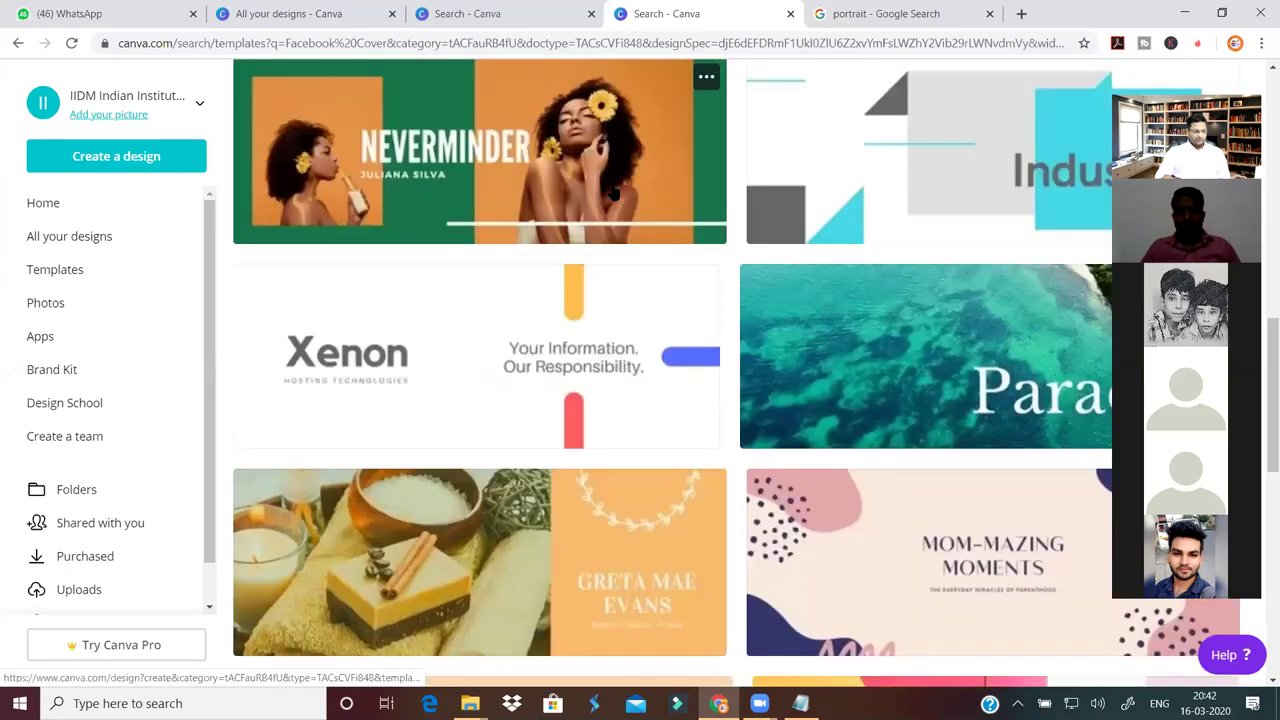
left_click(615, 193)
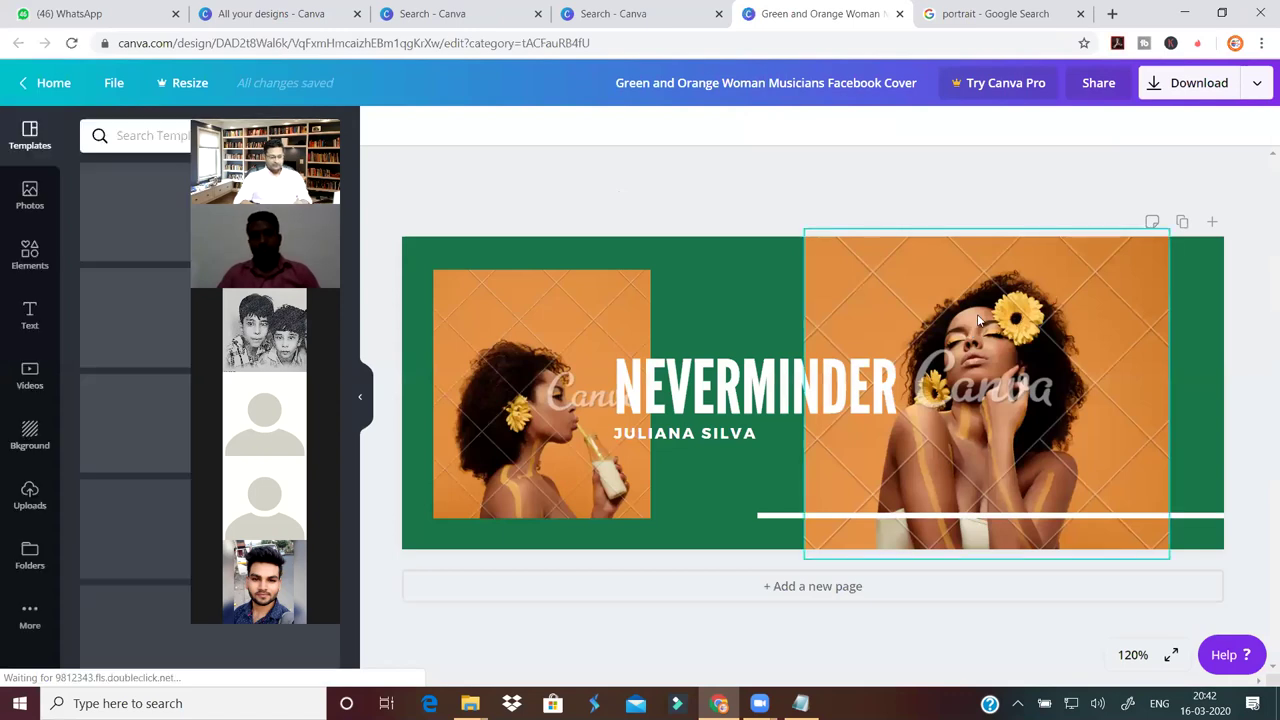
Delete and then restore the cover's right-hand photo, and check the download options.
left_click(977, 320)
key("Delete")
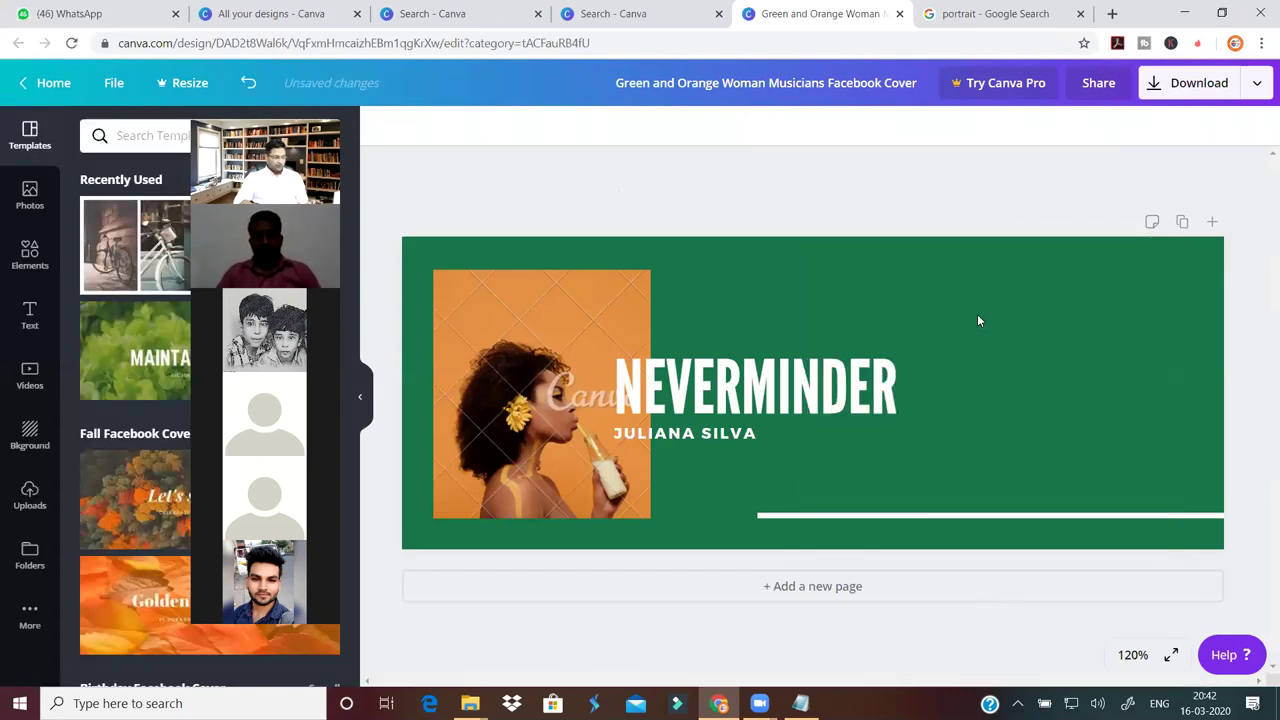
key("ctrl+z")
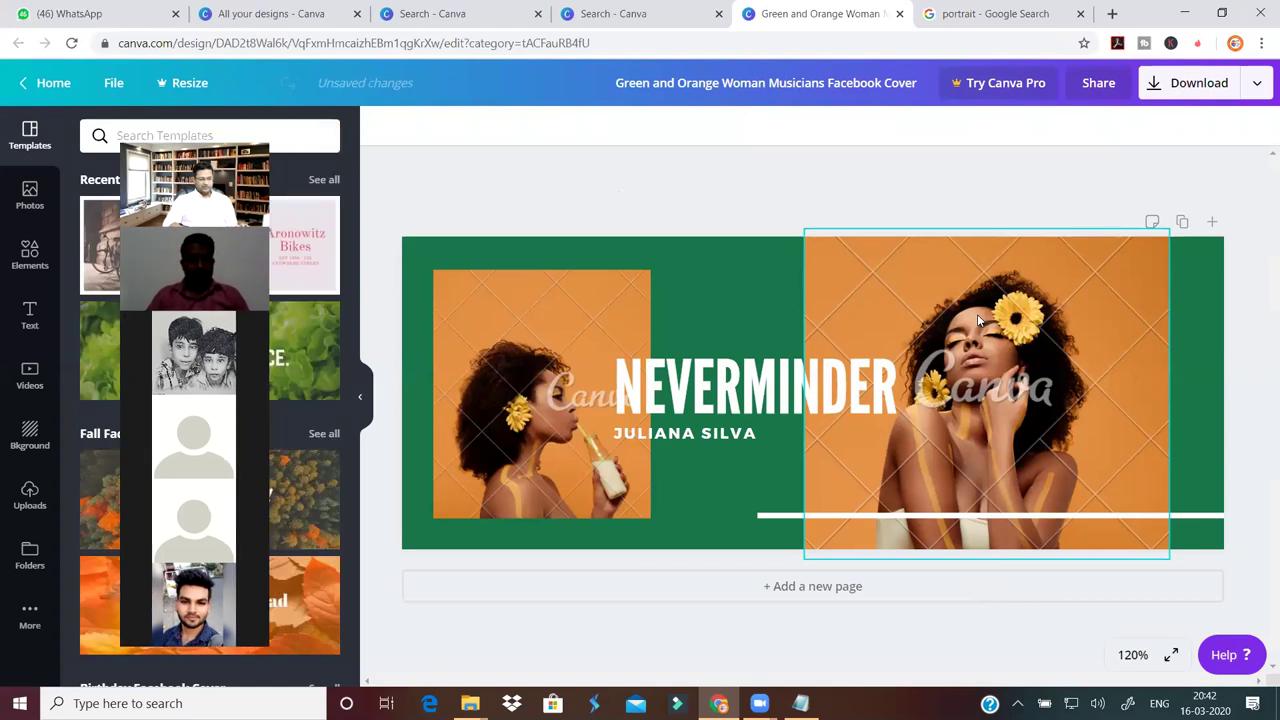
left_click(1192, 84)
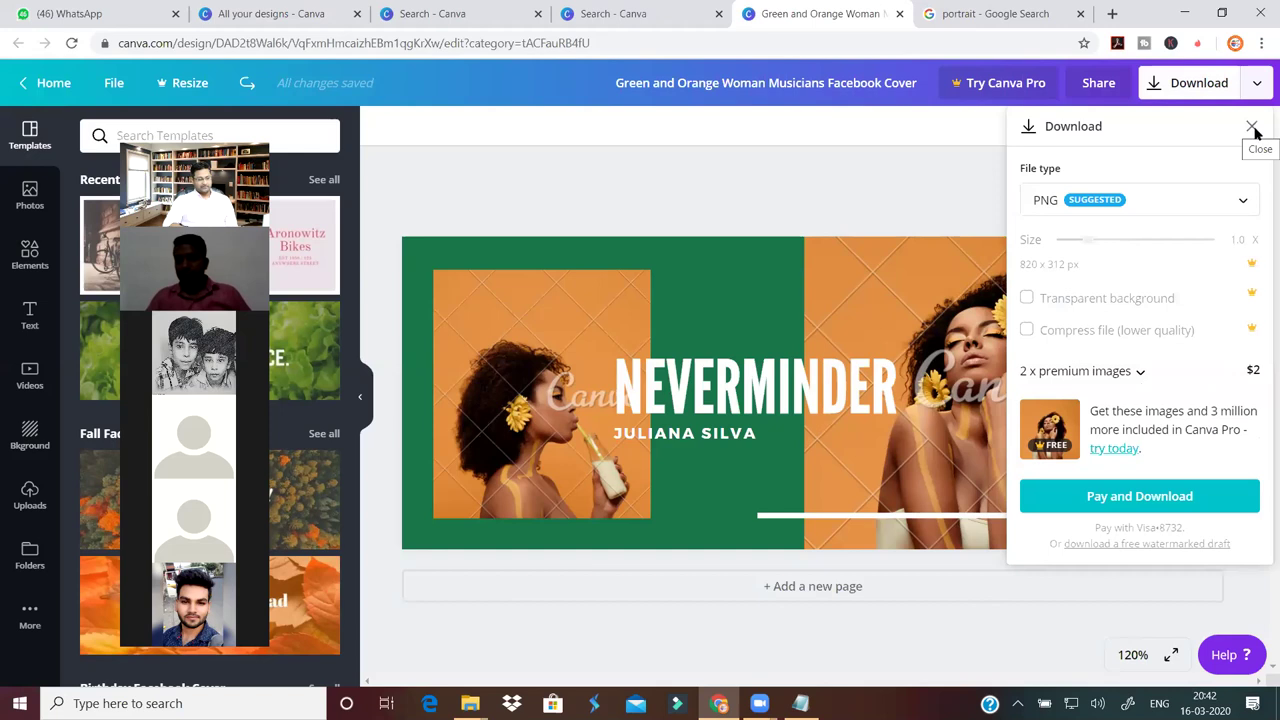
key("Escape")
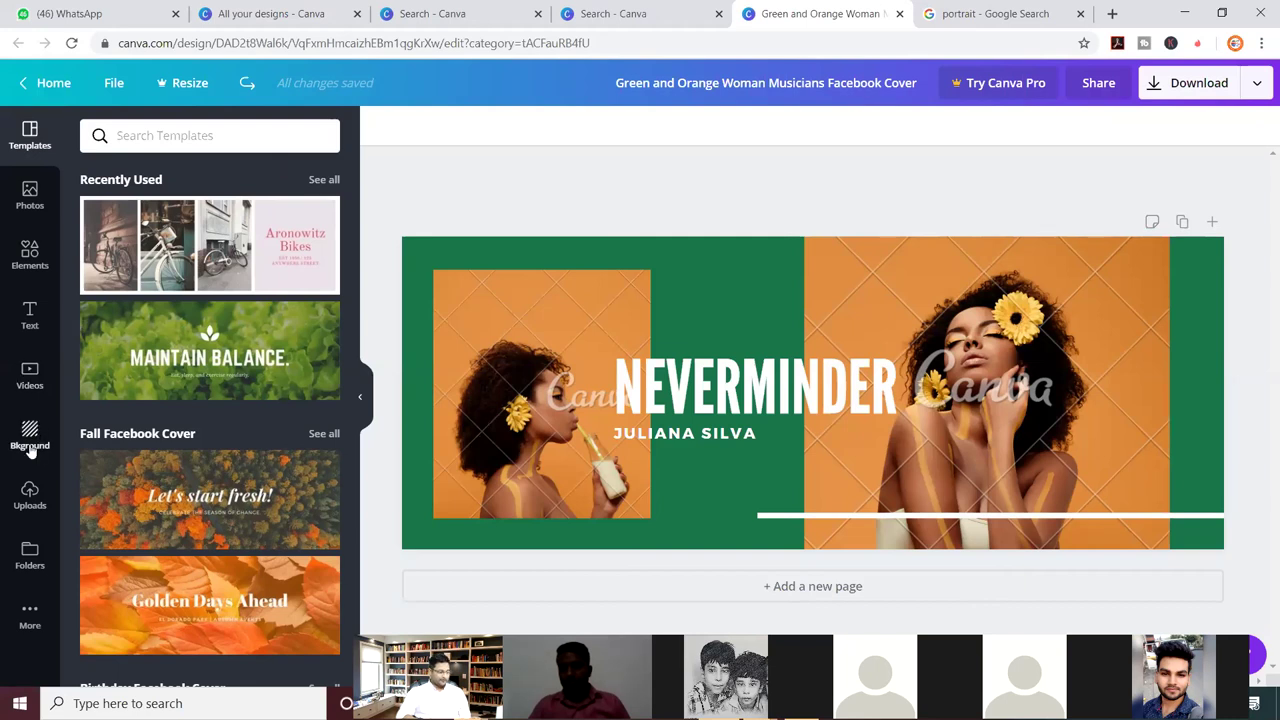
Put the woman sketch in the right photo frame and the child portrait in the left frame.
left_click(33, 494)
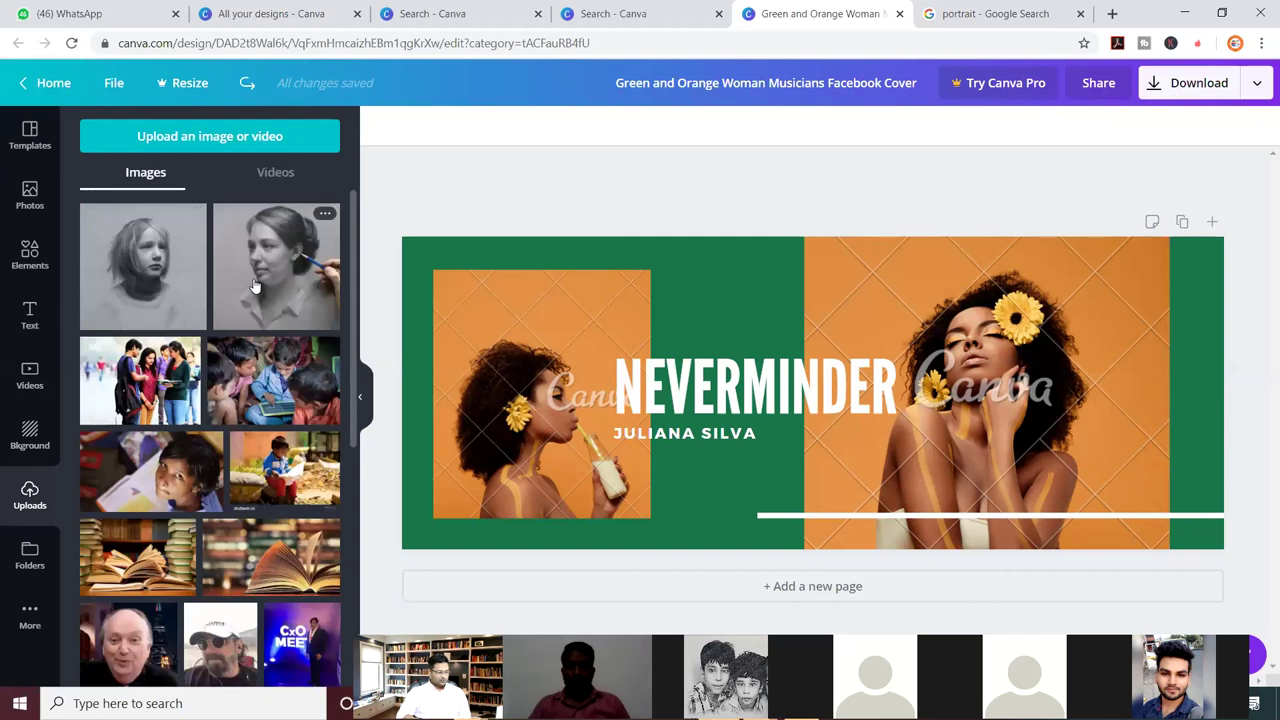
mouse_move(255, 287)
left_mouse_down()
mouse_move(974, 363)
mouse_move(1066, 360)
mouse_move(1040, 350)
left_mouse_up()
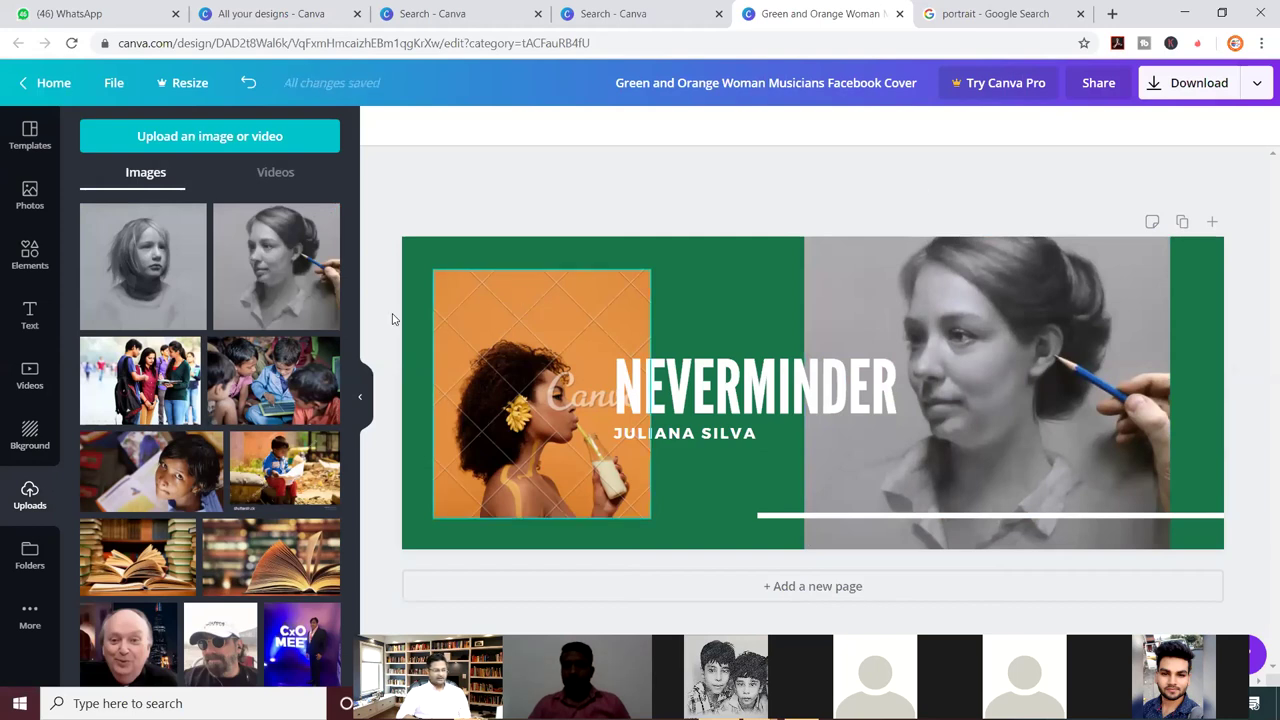
left_click_drag(152, 282, 552, 440)
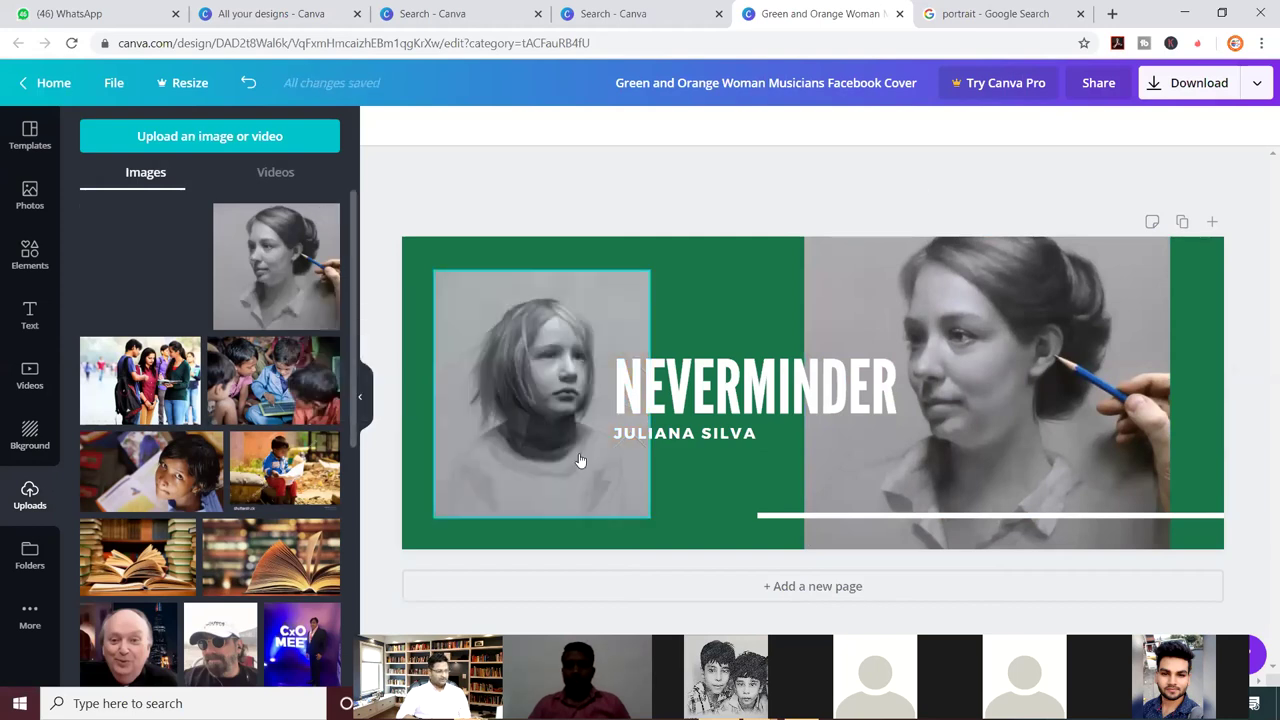
left_click(785, 392)
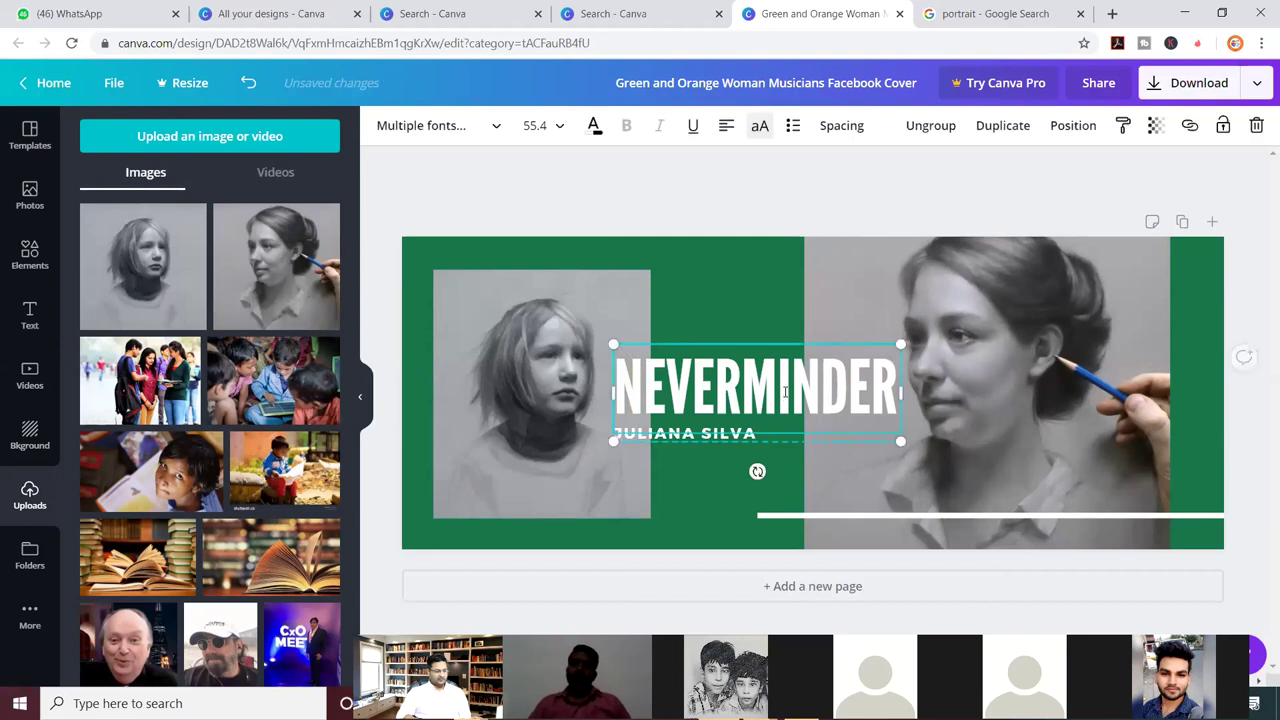
double_click(785, 392)
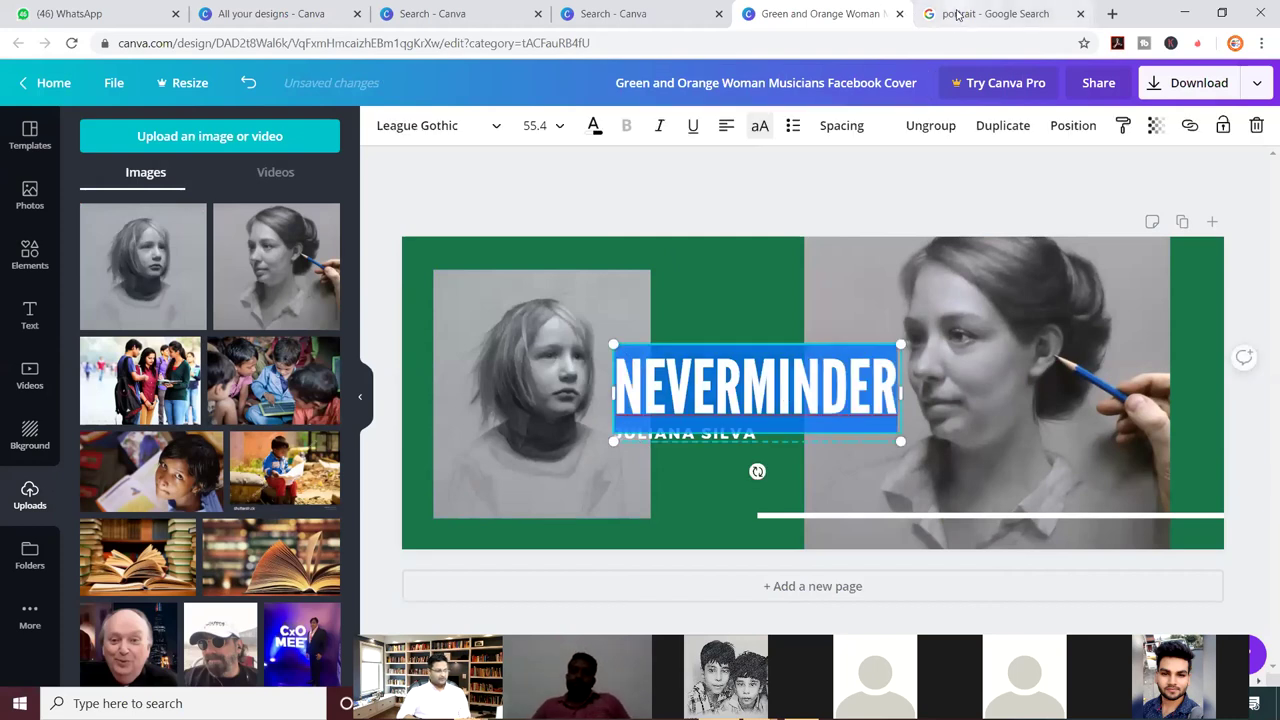
left_click(957, 14)
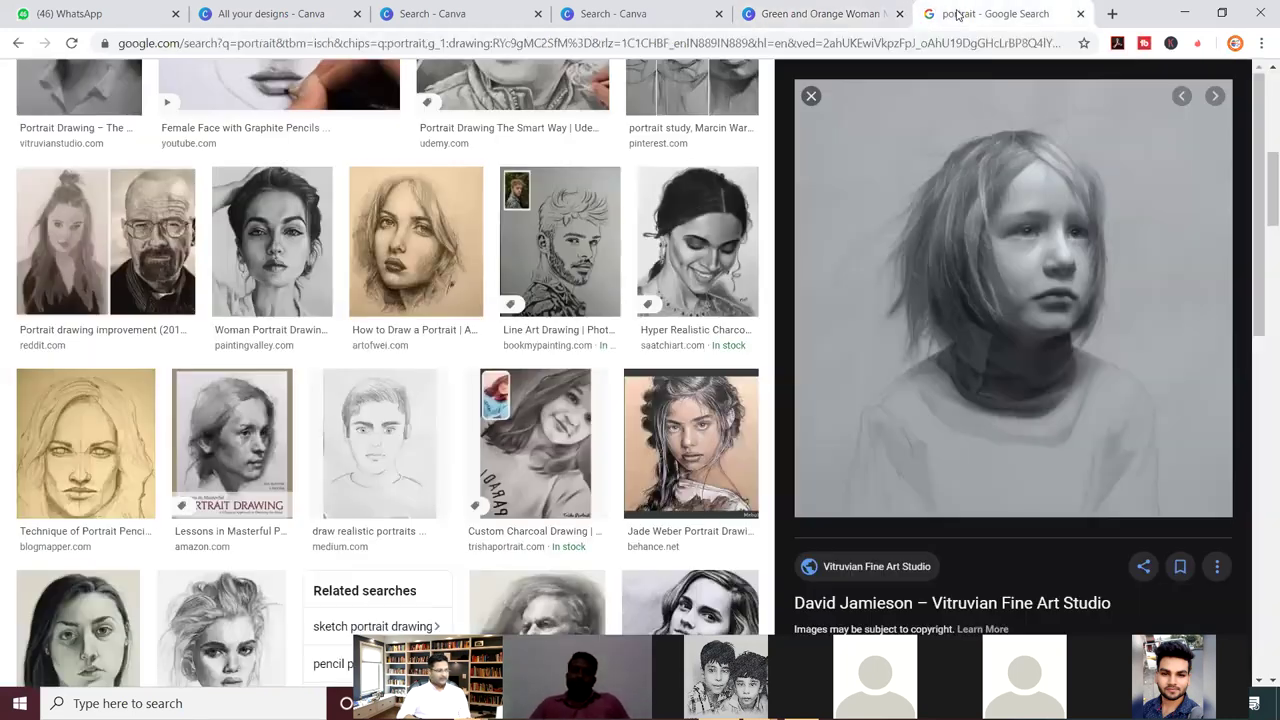
Open portraitquench.com in Chrome, copy its web address, and return to the Canva cover.
left_click(369, 50)
type("po")
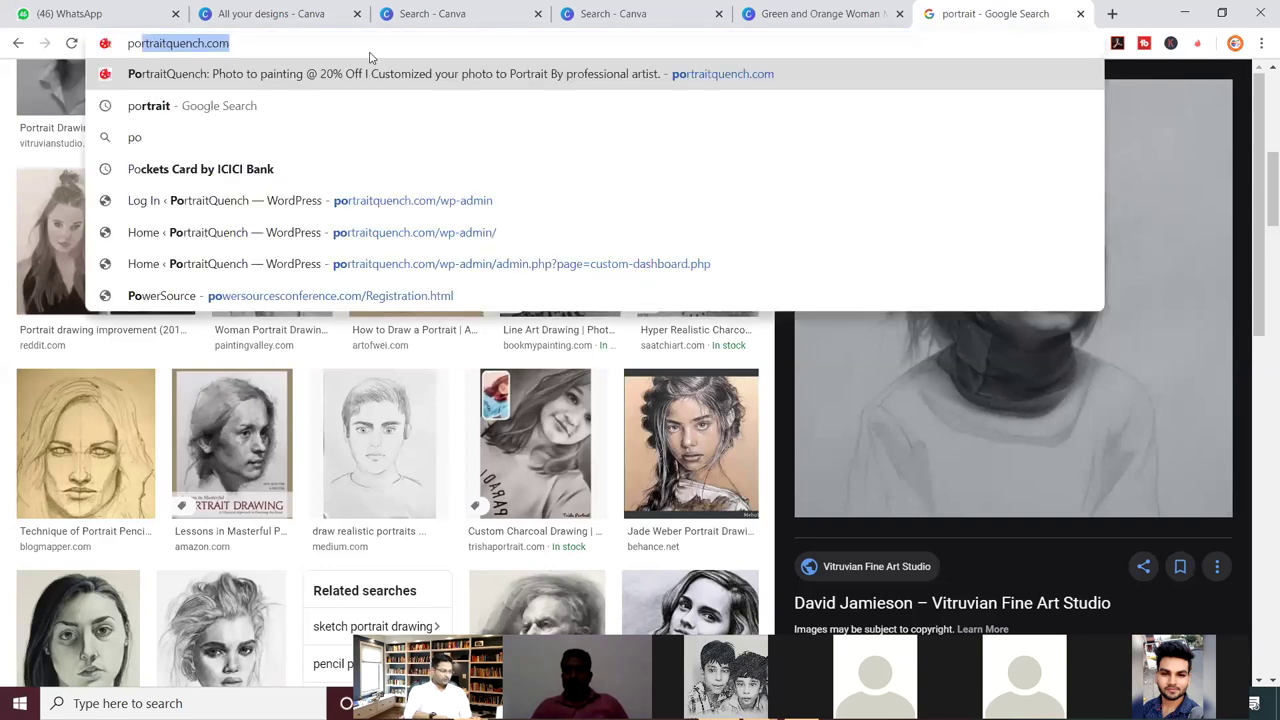
key("Return")
left_click(370, 50)
key("ctrl+c")
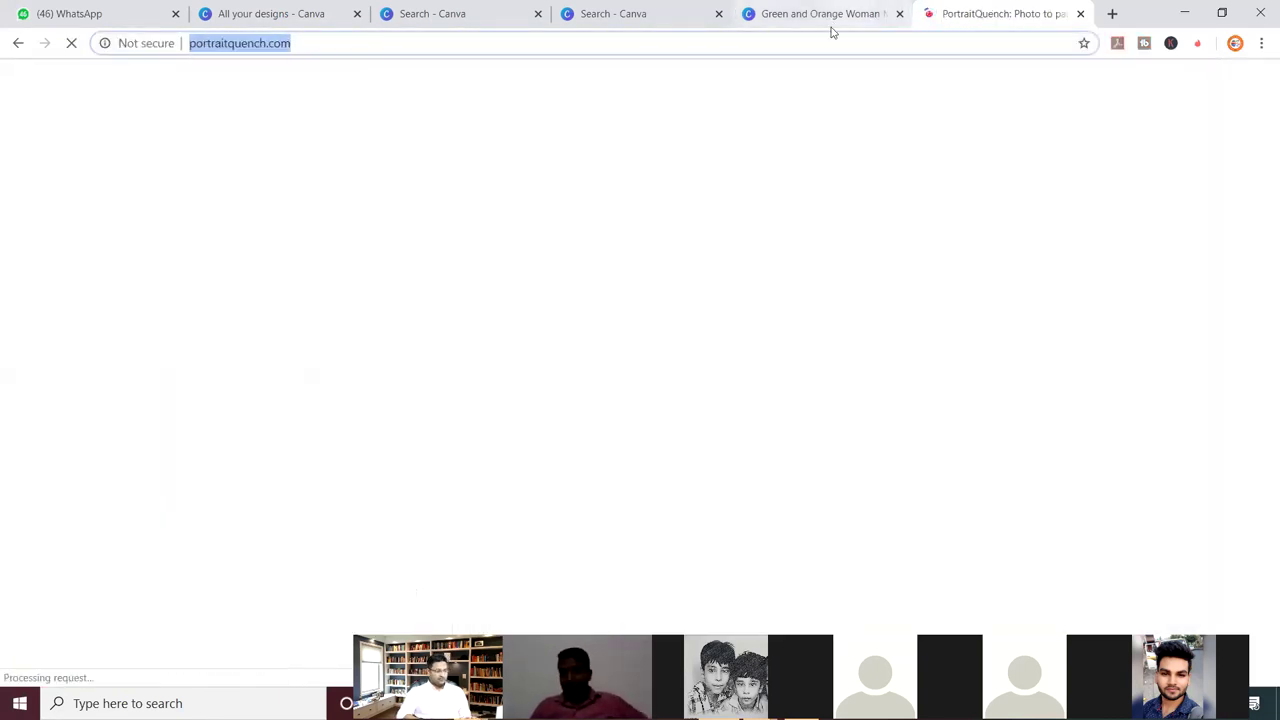
left_click(832, 16)
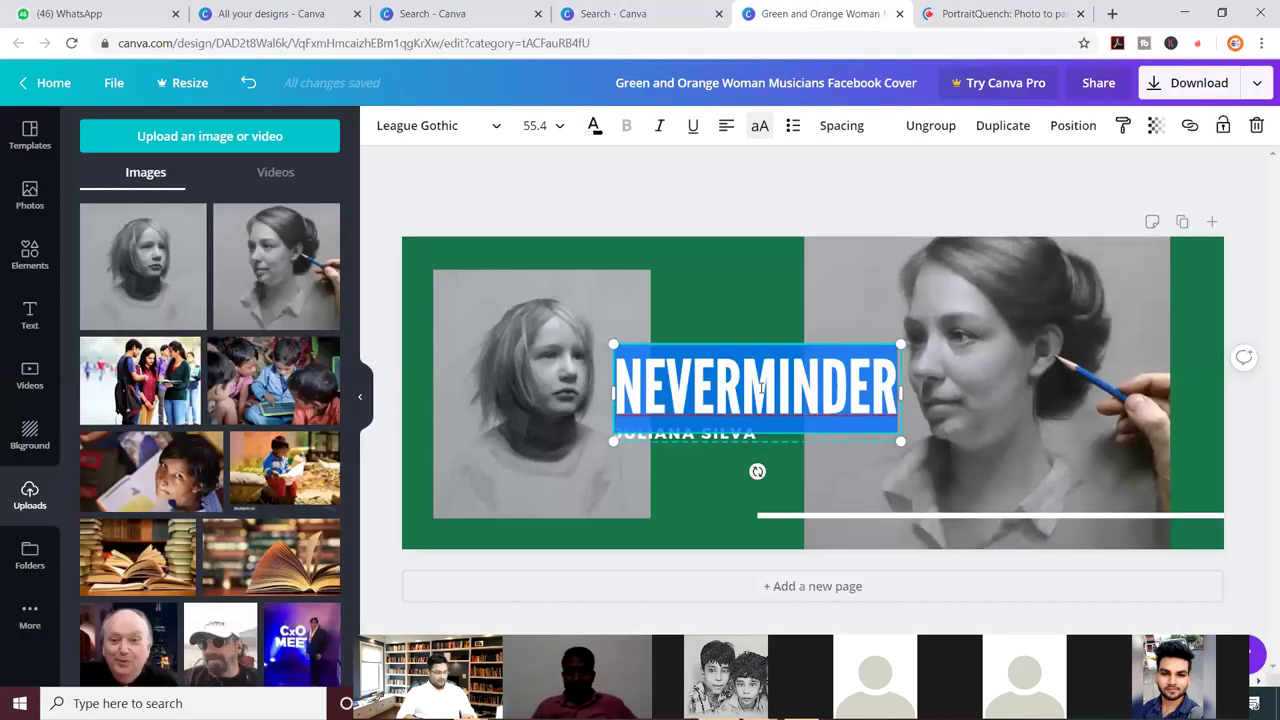
Replace NEVERMINDER with the pasted site address, trimmed to PORTRAITQUENCH.COM, then resize and nudge it.
key("ctrl+v")
left_click_drag(806, 318, 613, 314)
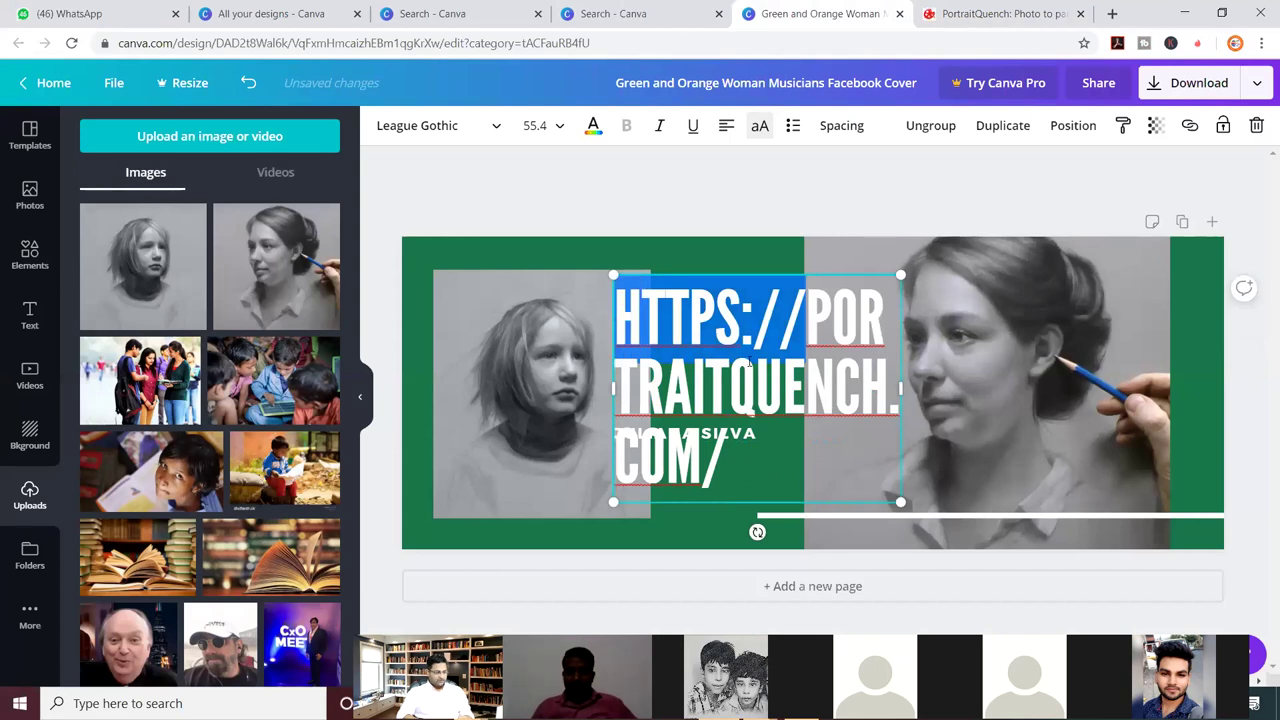
key("BackSpace")
left_click(830, 422)
key("BackSpace")
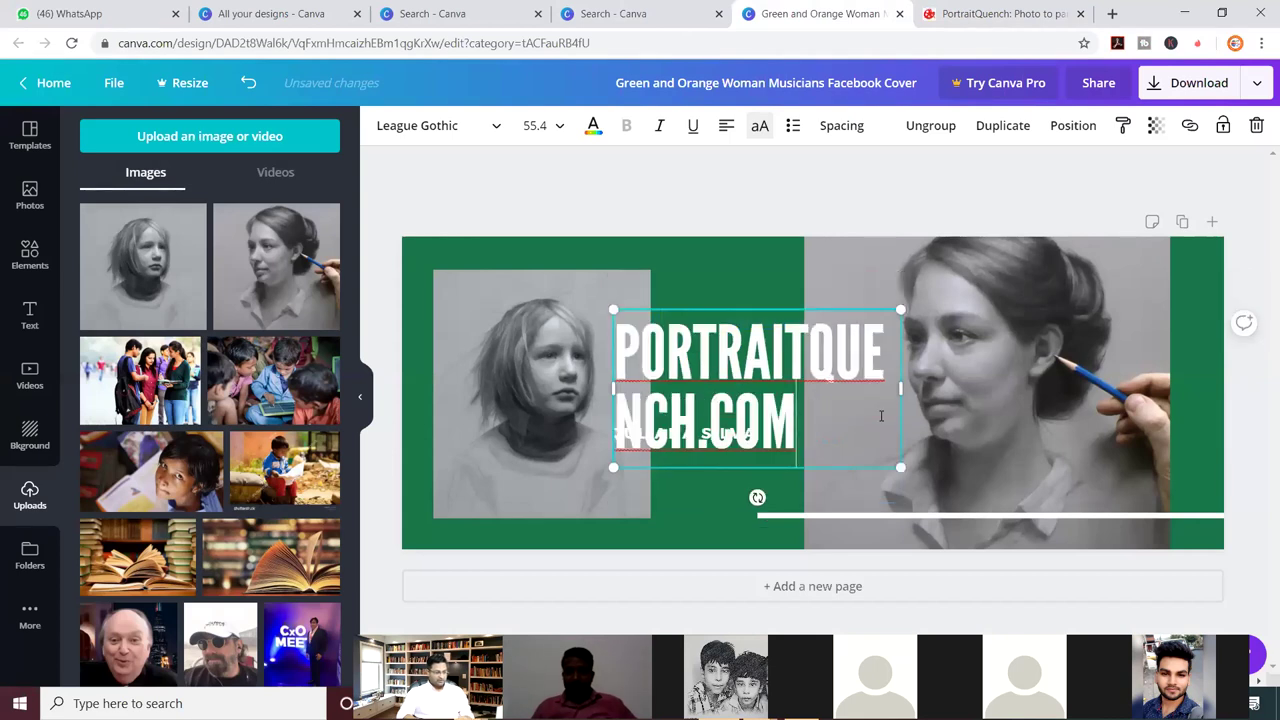
left_click_drag(903, 466, 946, 369)
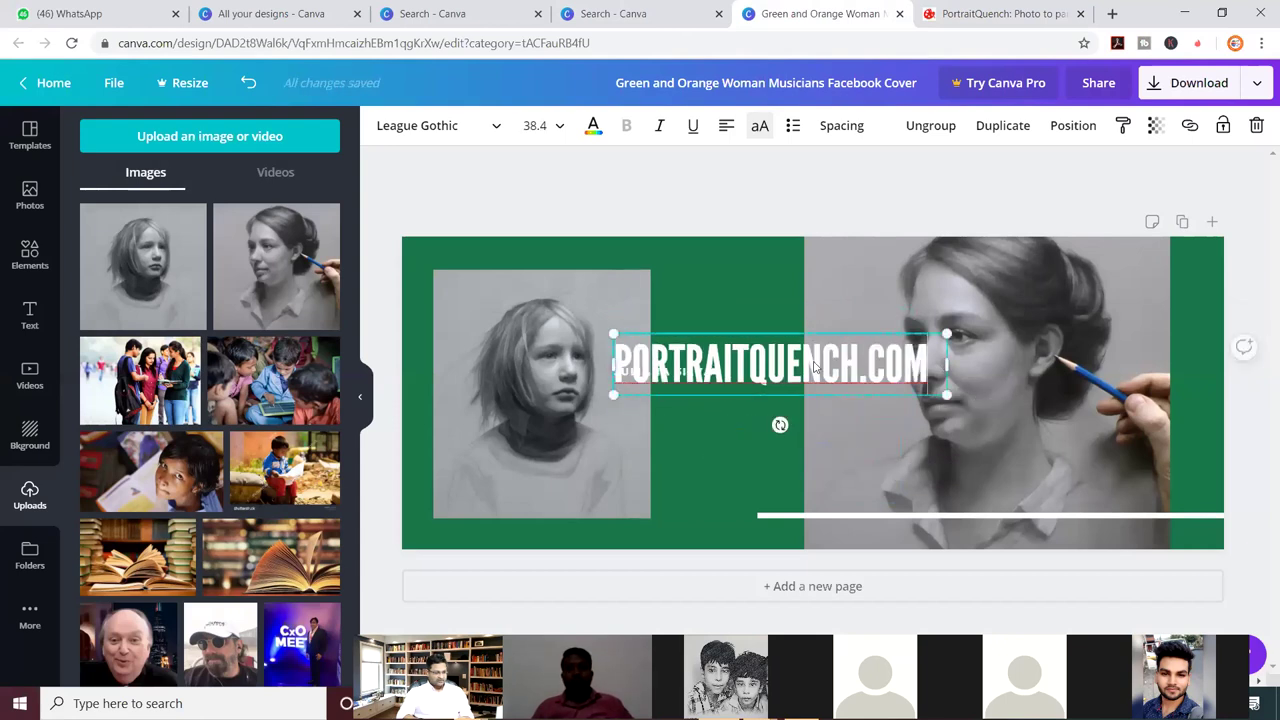
left_click_drag(805, 366, 705, 395)
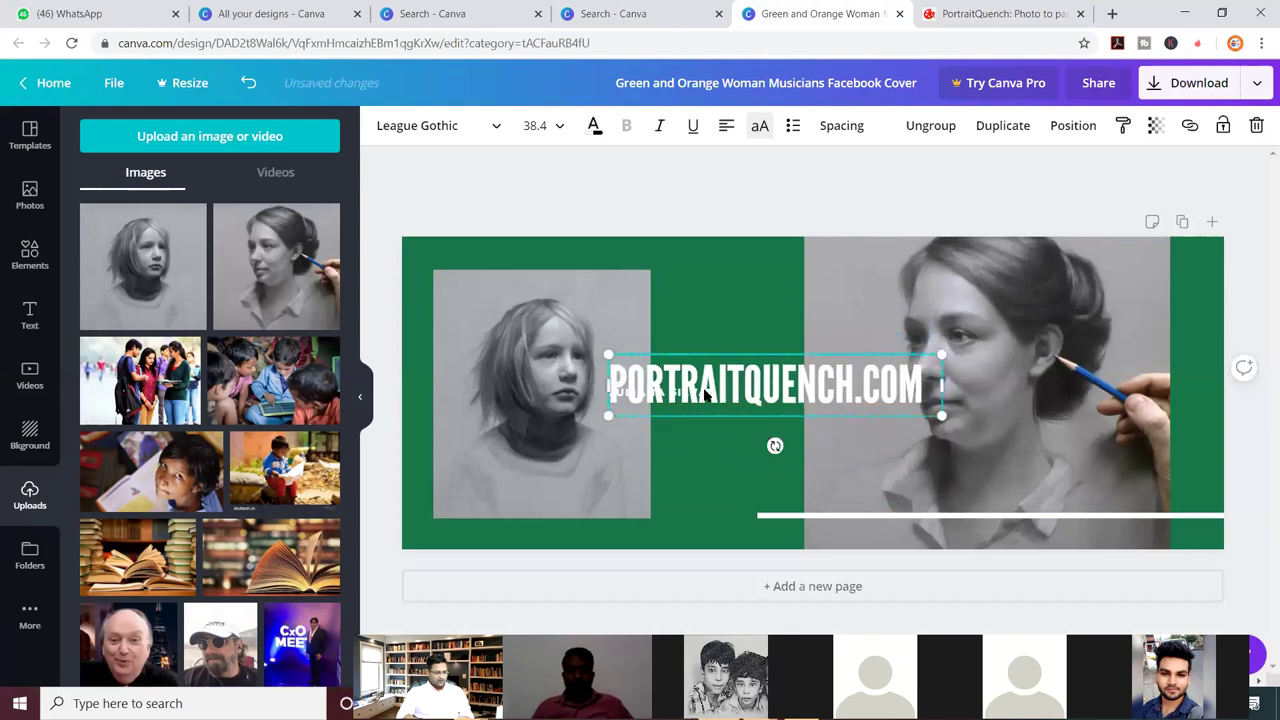
Delete the small subtitle under the heading and bring up colours for the green background.
left_click(705, 395)
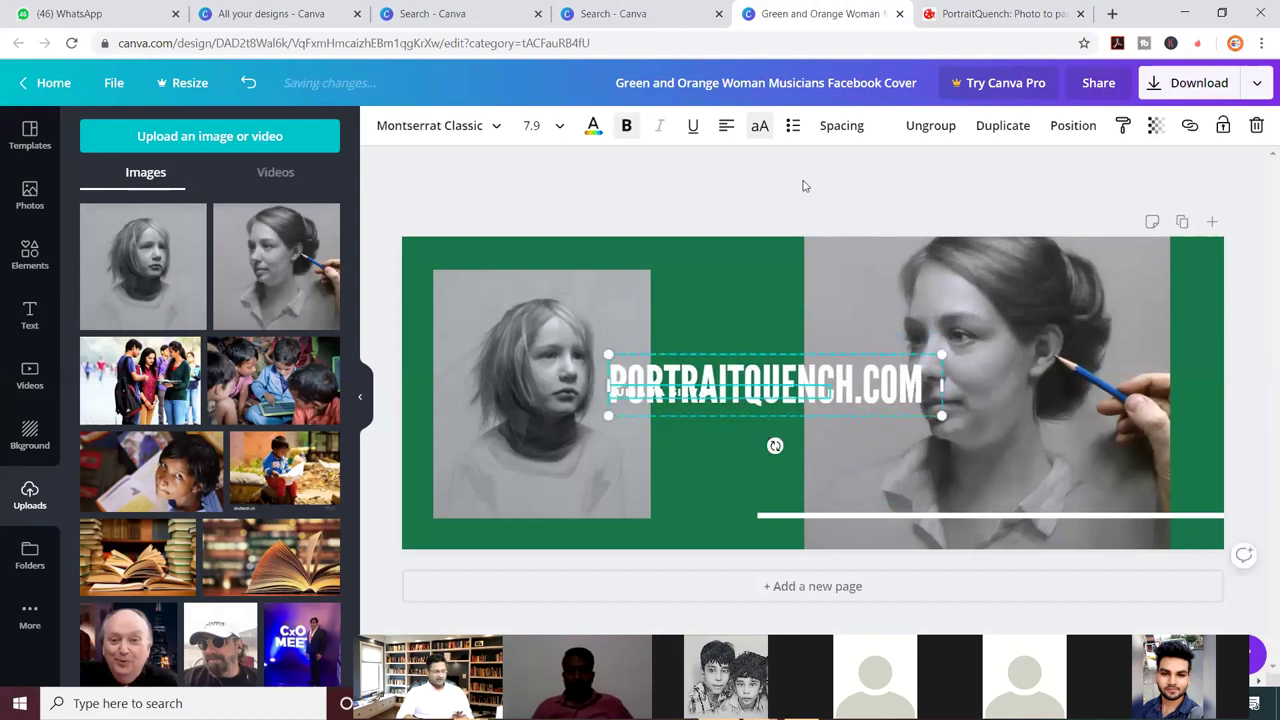
key("Escape")
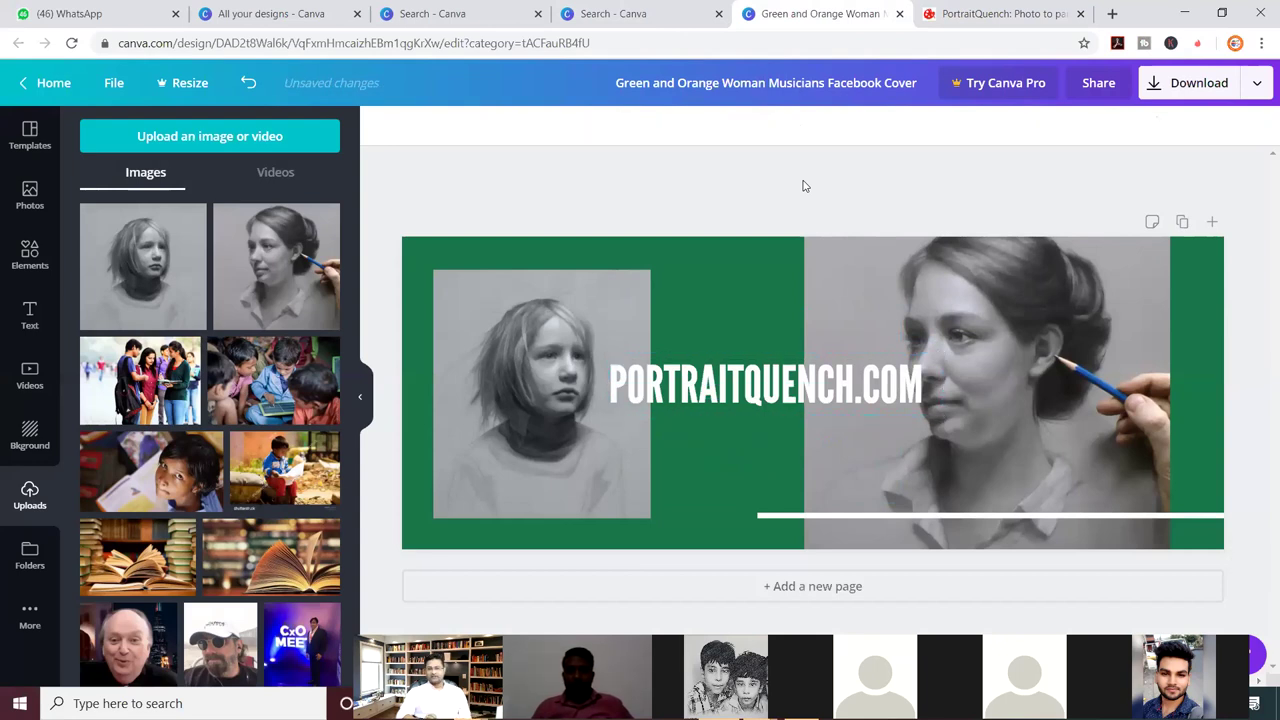
left_click(738, 292)
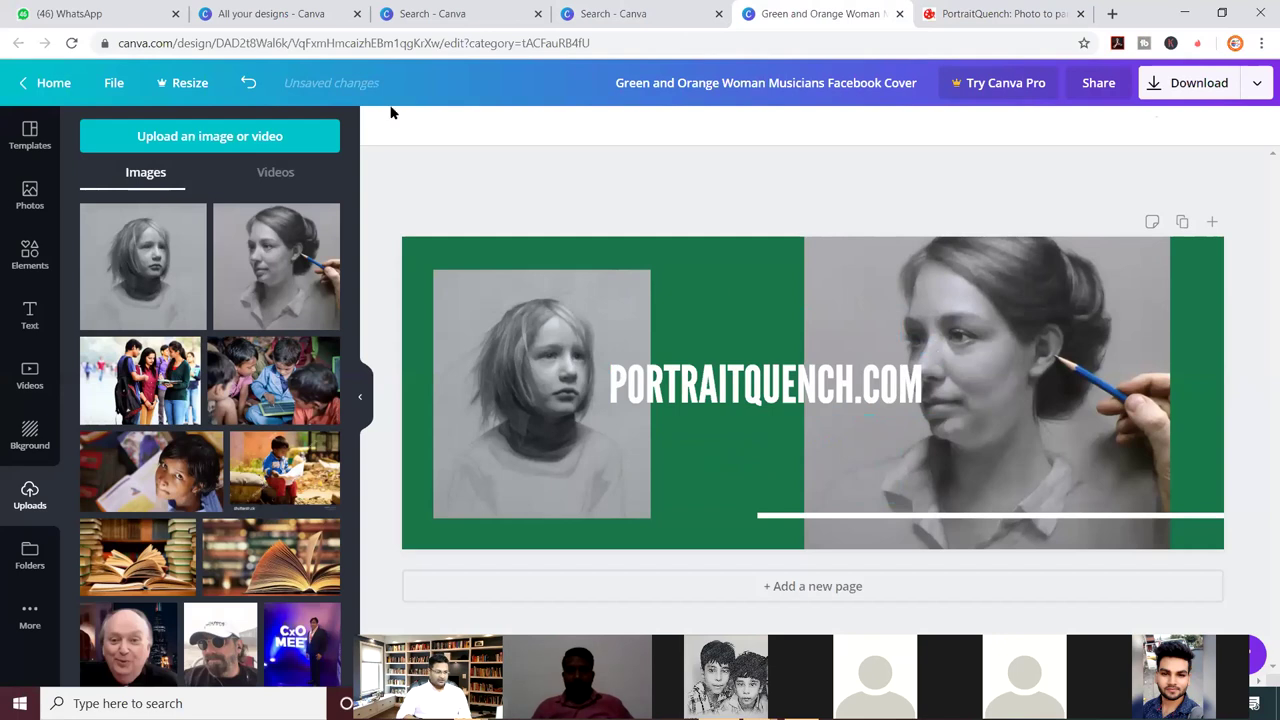
left_click(383, 125)
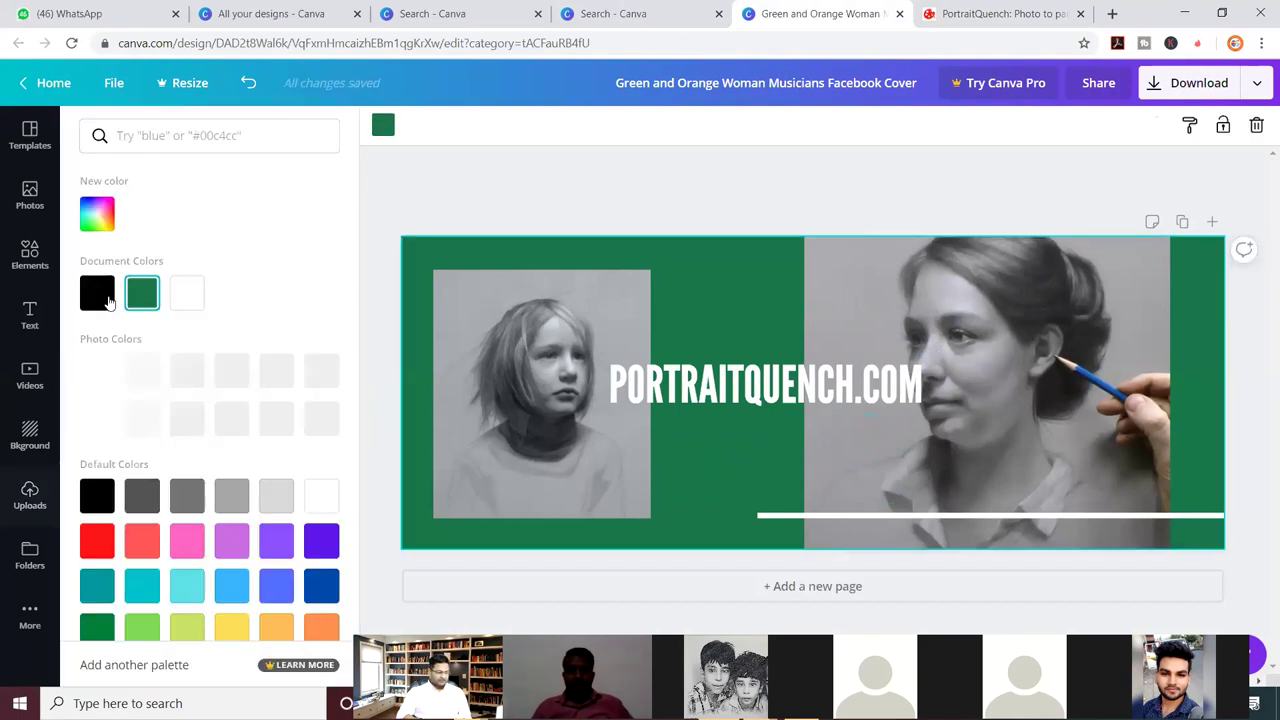
Make the background black, then give the girl's portrait the Street filter after trying others.
left_click(97, 292)
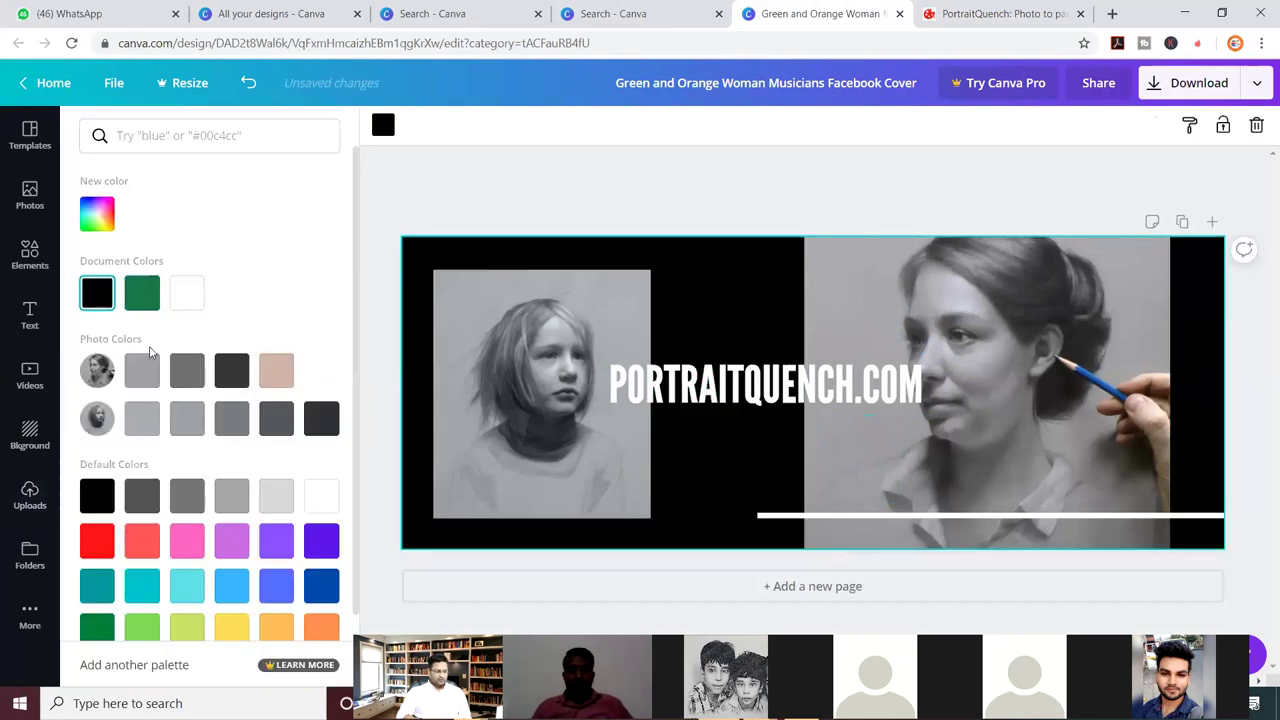
left_click(566, 346)
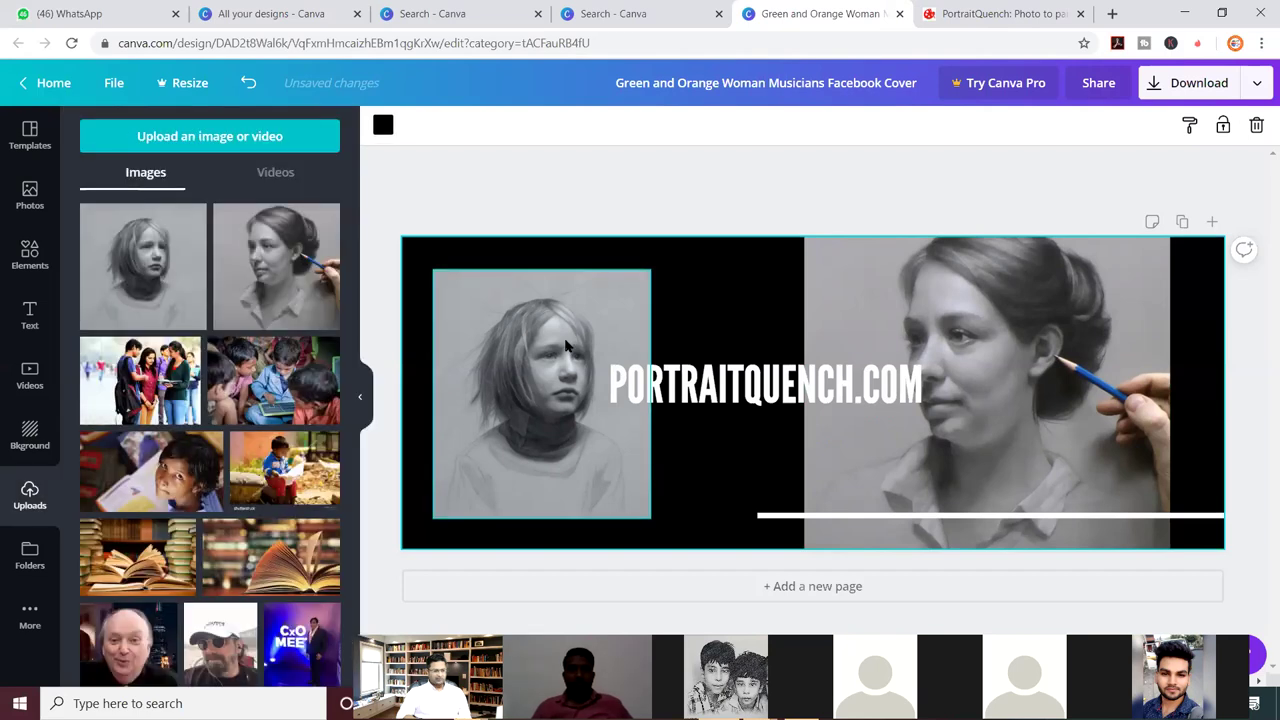
left_click(566, 346)
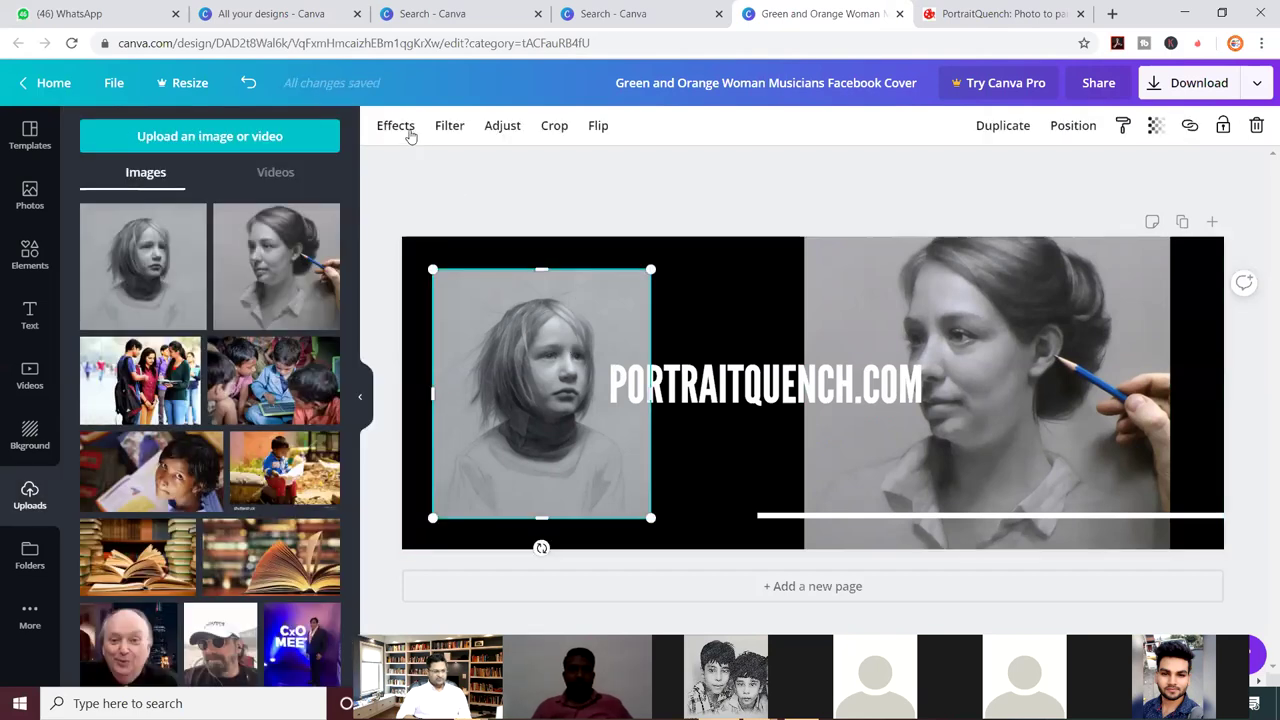
left_click(461, 134)
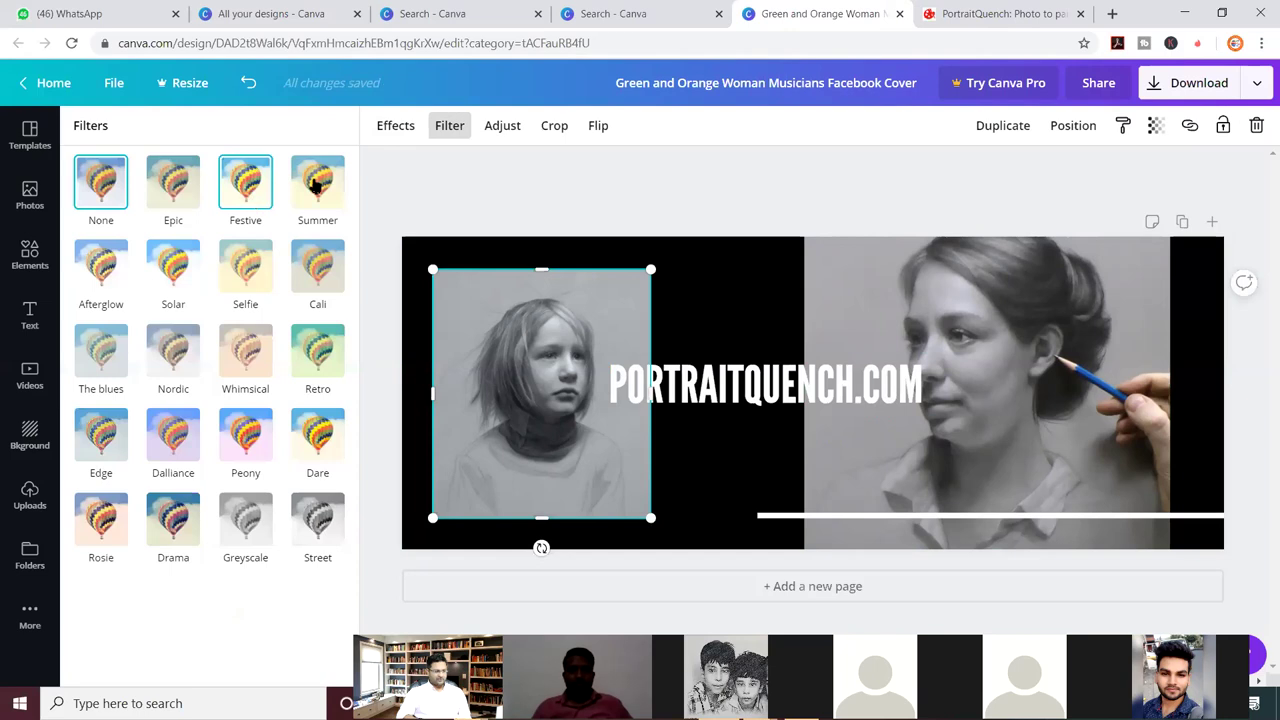
left_click(325, 188)
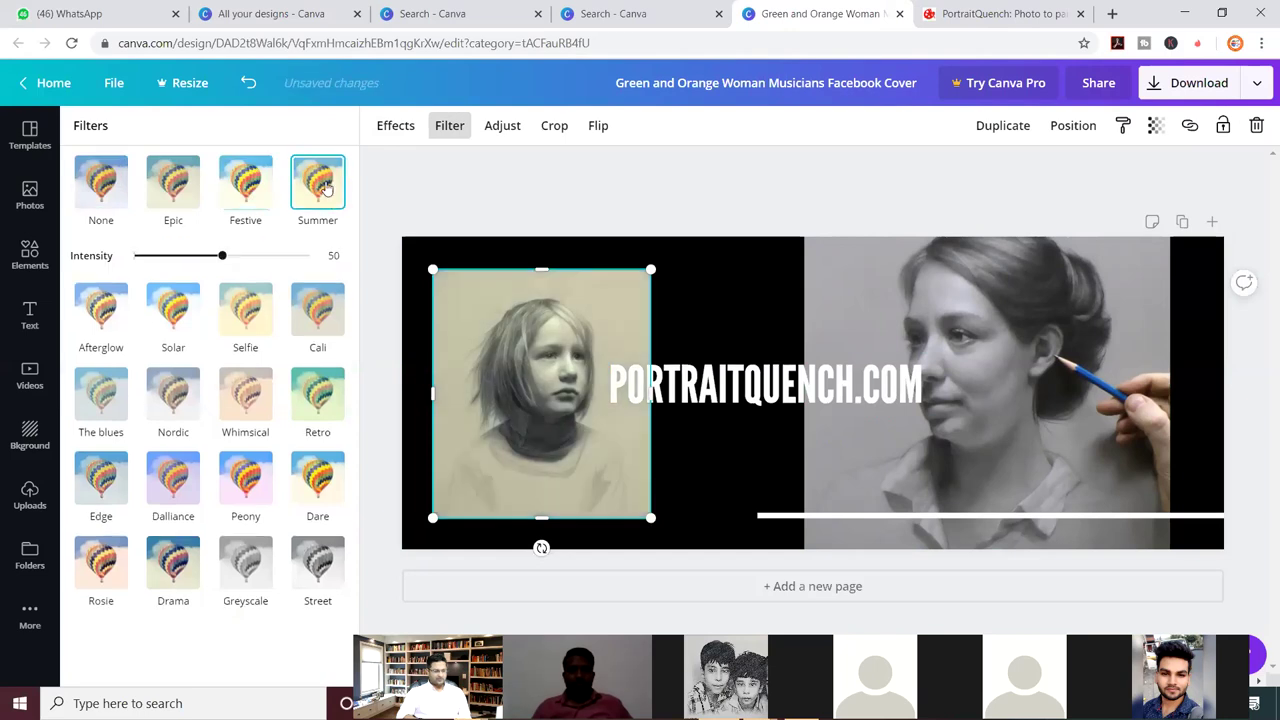
left_click(256, 320)
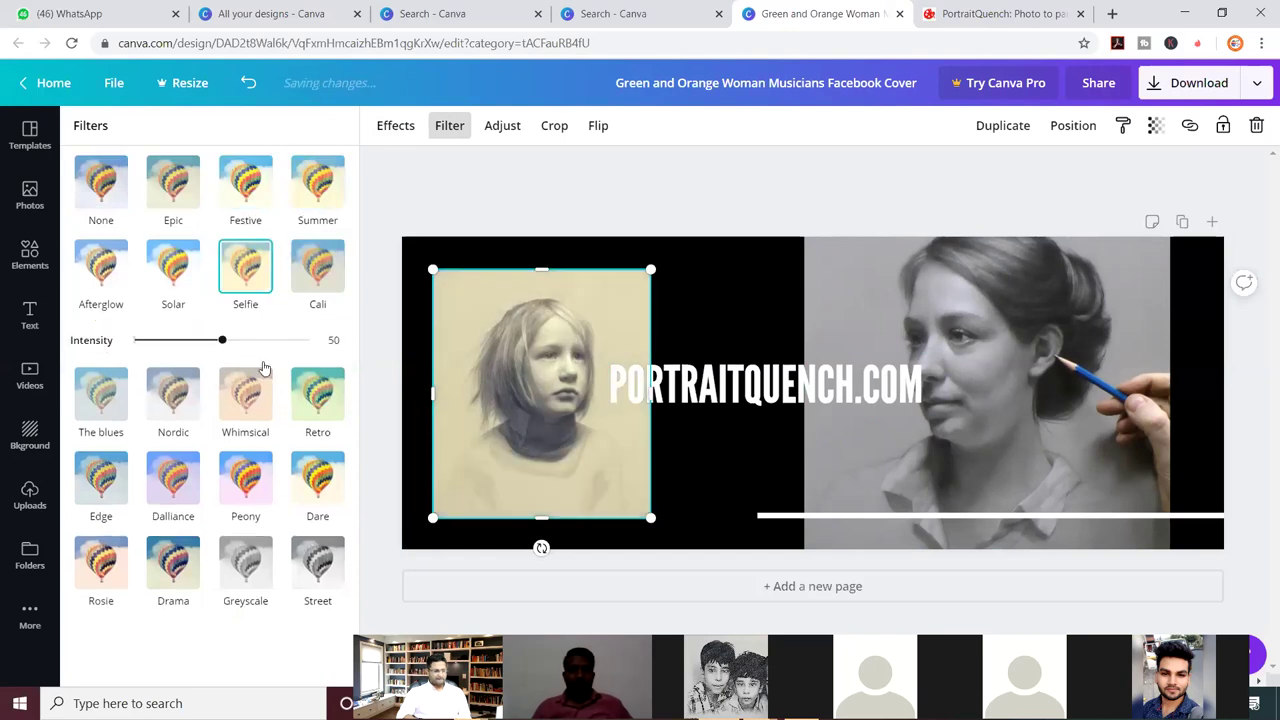
left_click(238, 364)
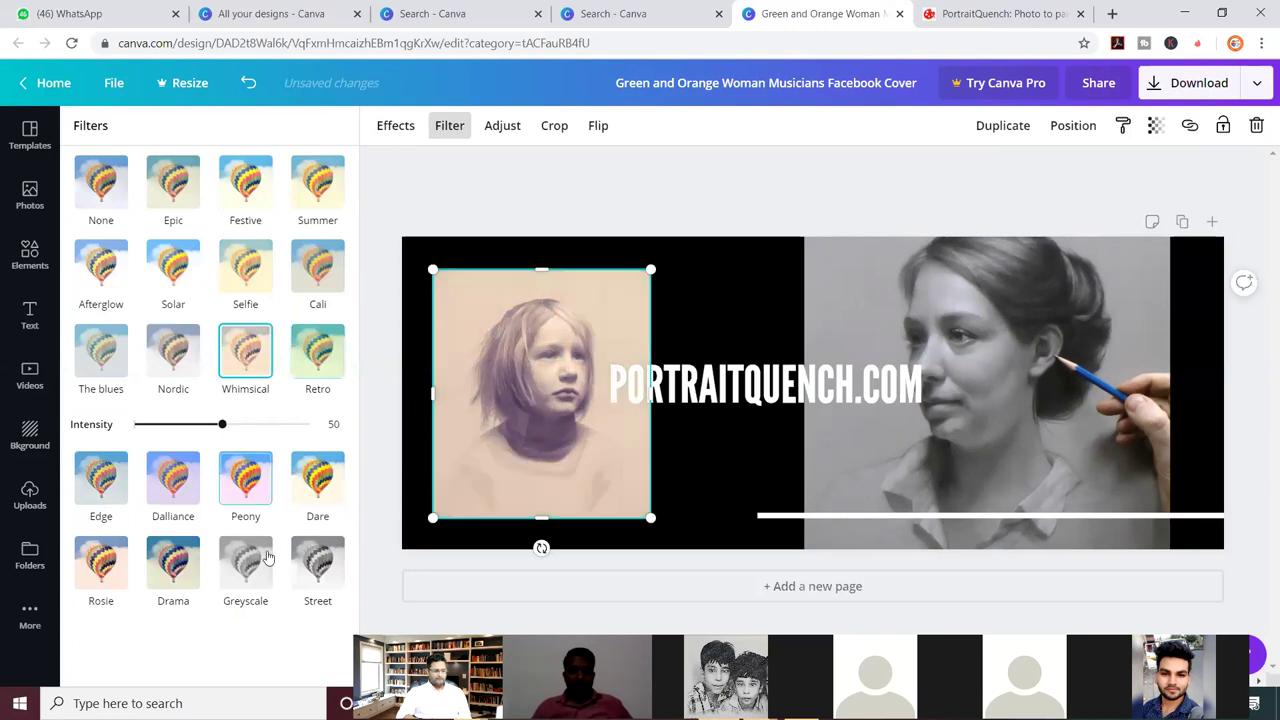
left_click(268, 558)
left_click(316, 527)
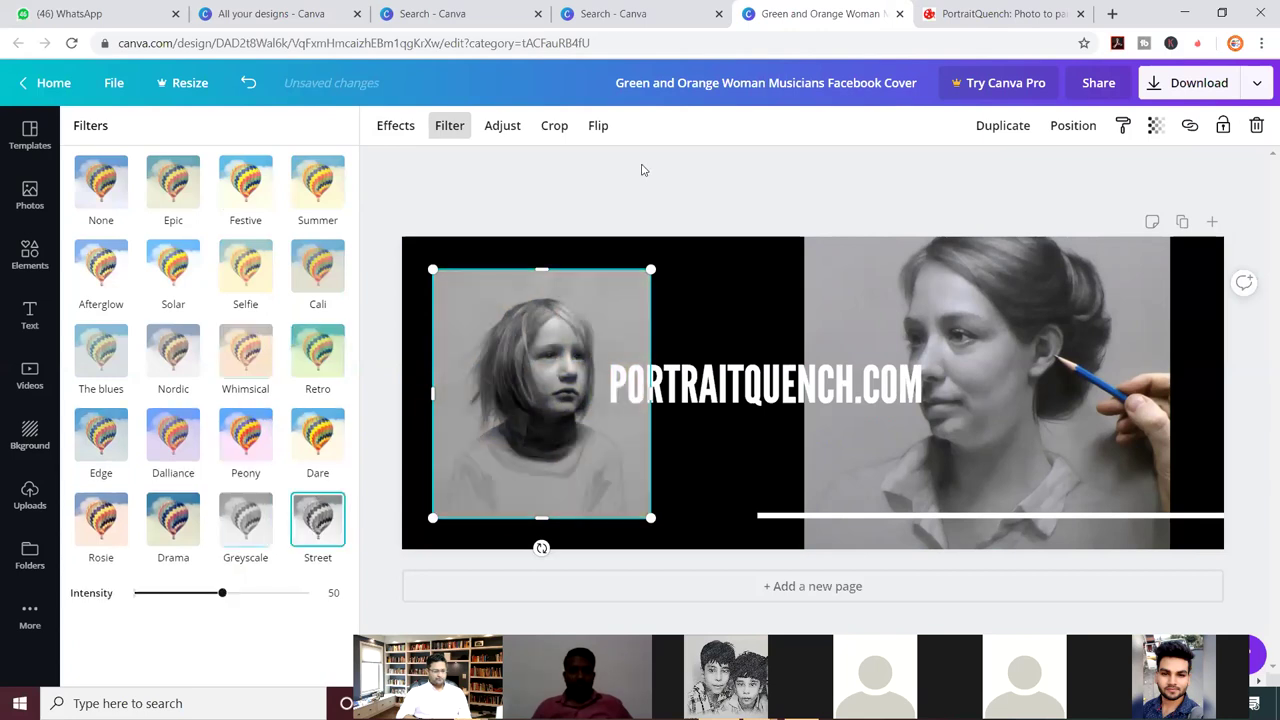
left_click(643, 170)
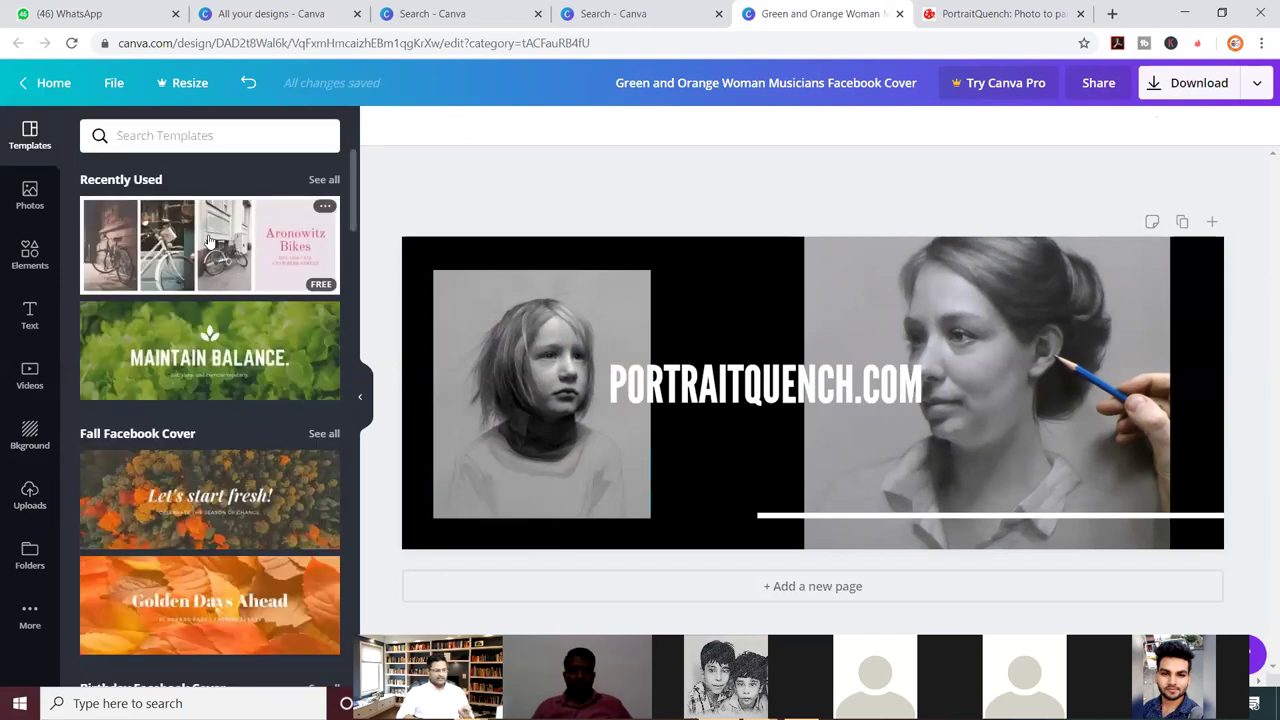
Apply the bike collage template and delete the portraitquench.com heading and address text from its pink panel.
left_click(210, 242)
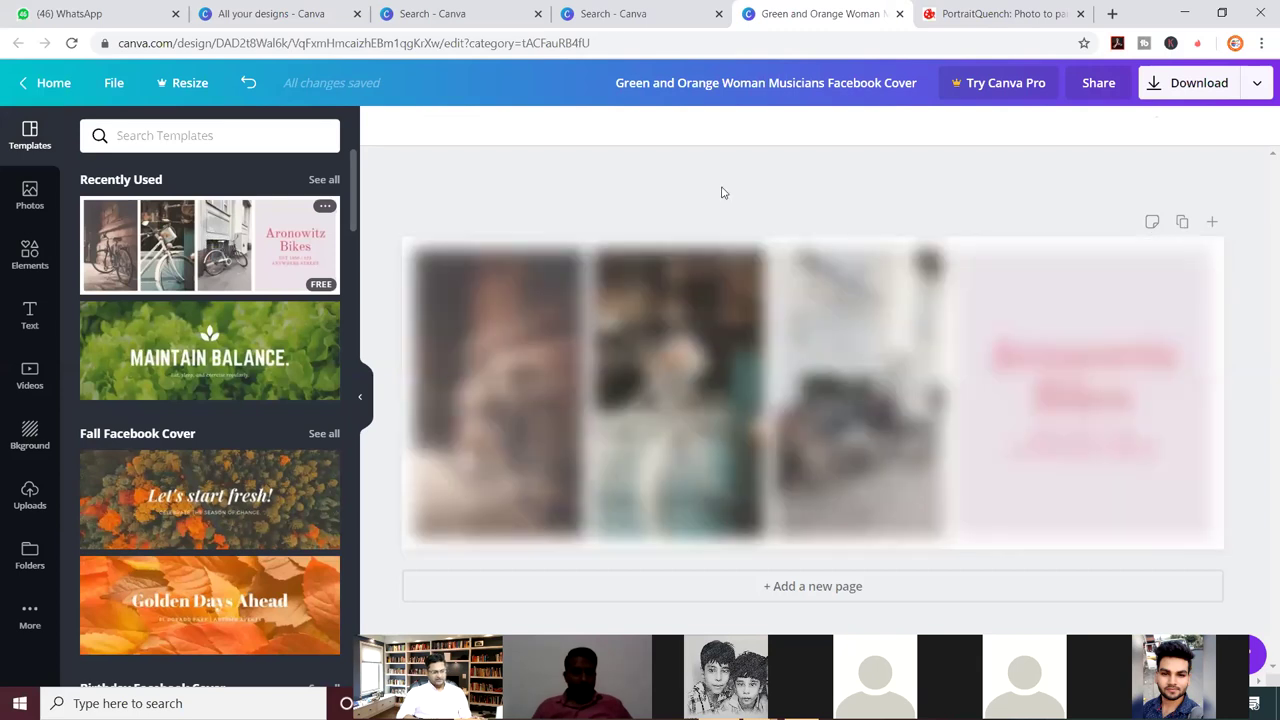
left_click(966, 327)
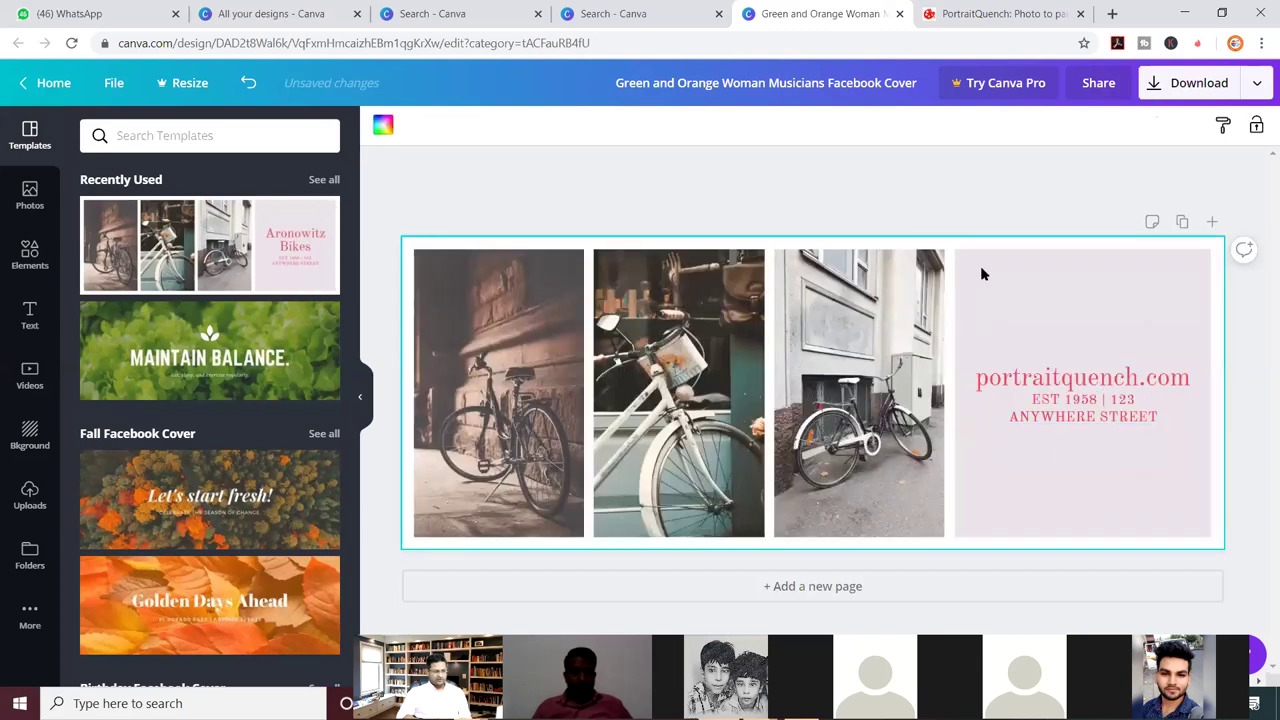
left_click(1093, 388)
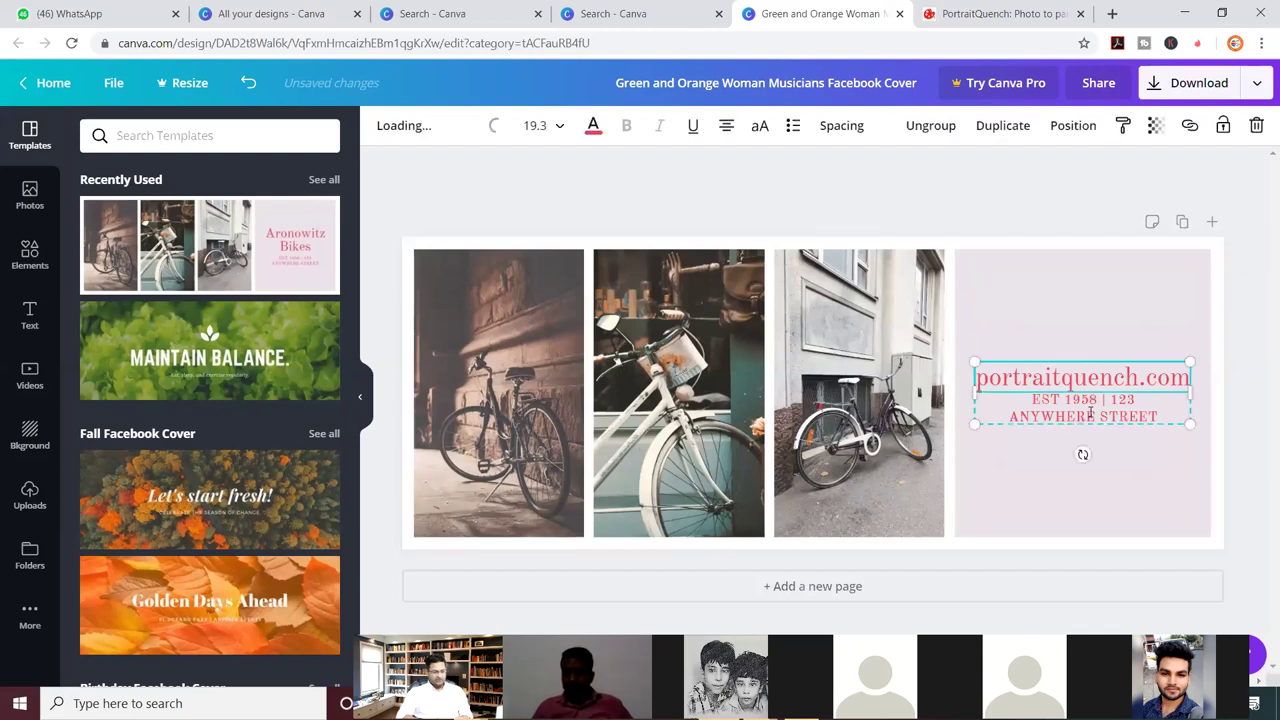
left_click(1088, 385)
key("Delete")
key("BackSpace")
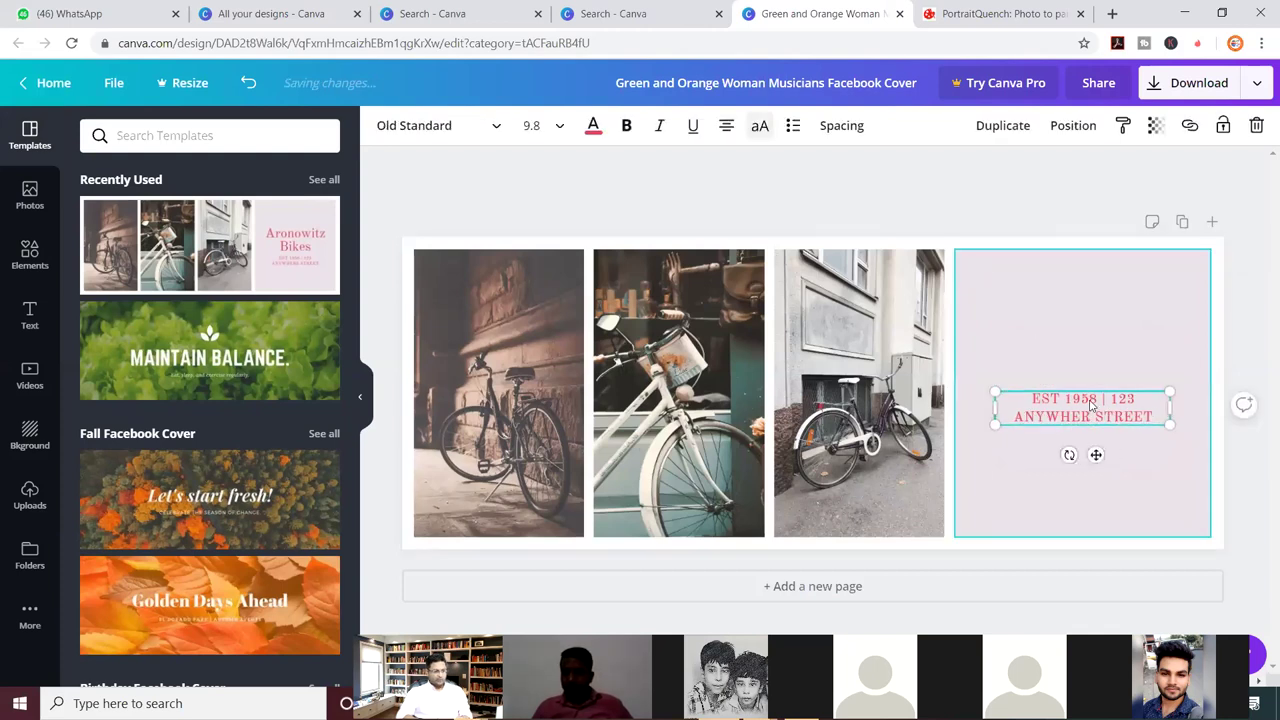
key("Delete")
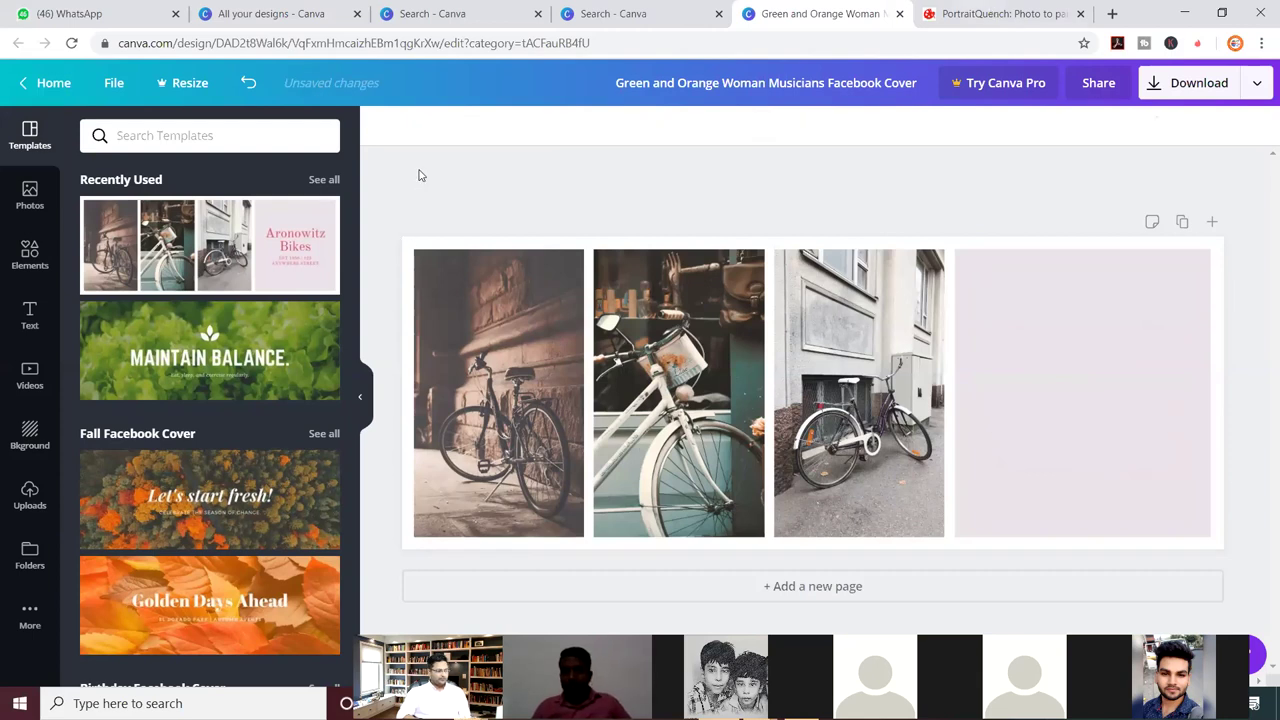
left_click(1000, 13)
right_click(317, 85)
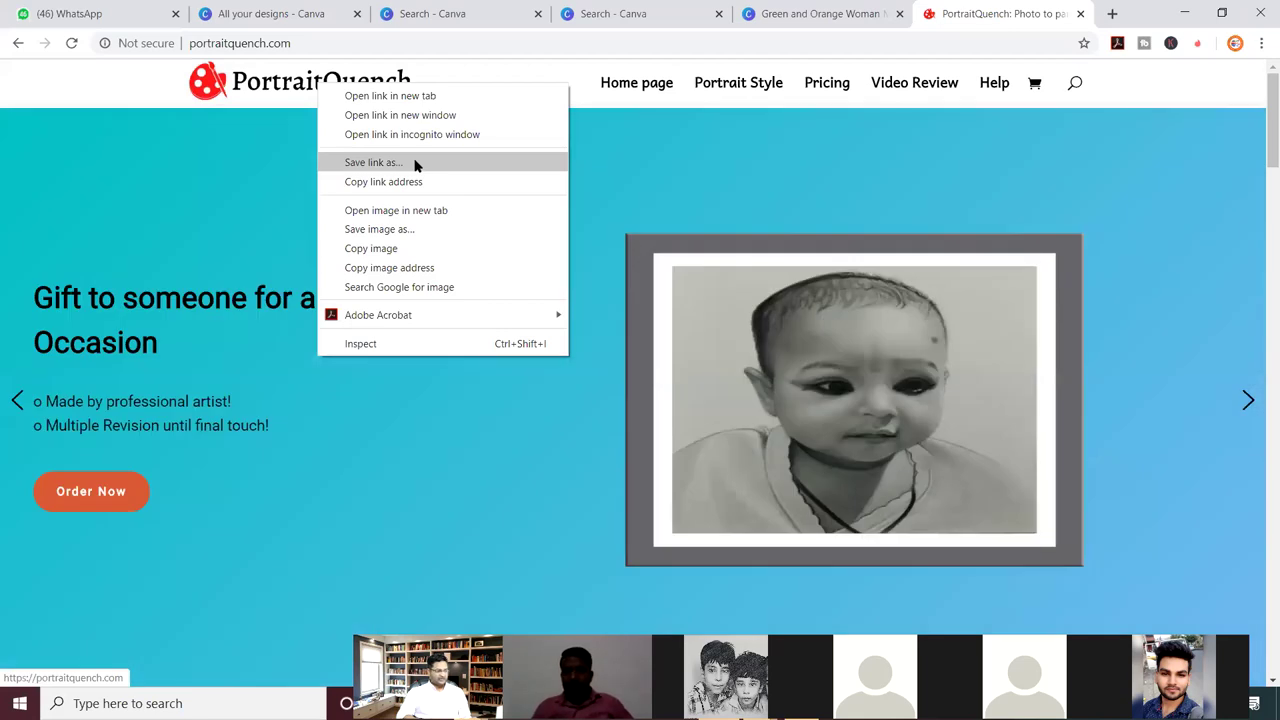
Save the site's PortraitQuench logo to the Desktop as Logo-final-photoshop-1.jpg.
left_click(424, 208)
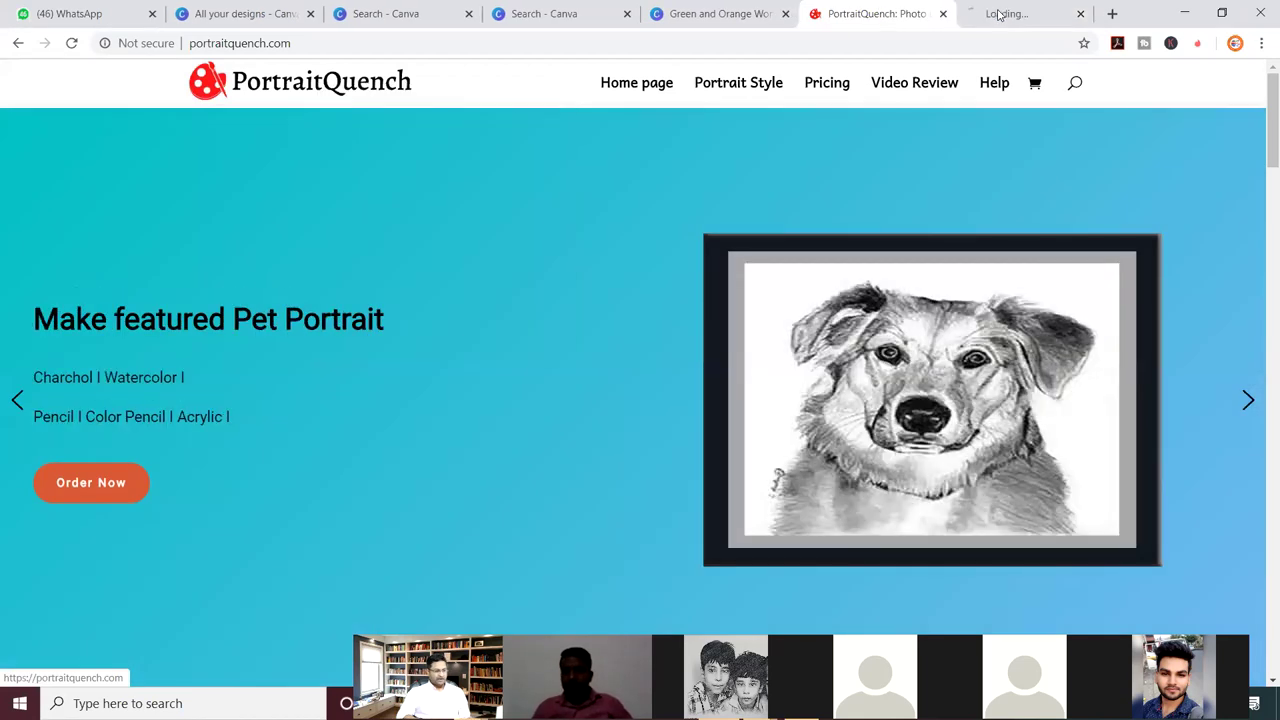
left_click(998, 13)
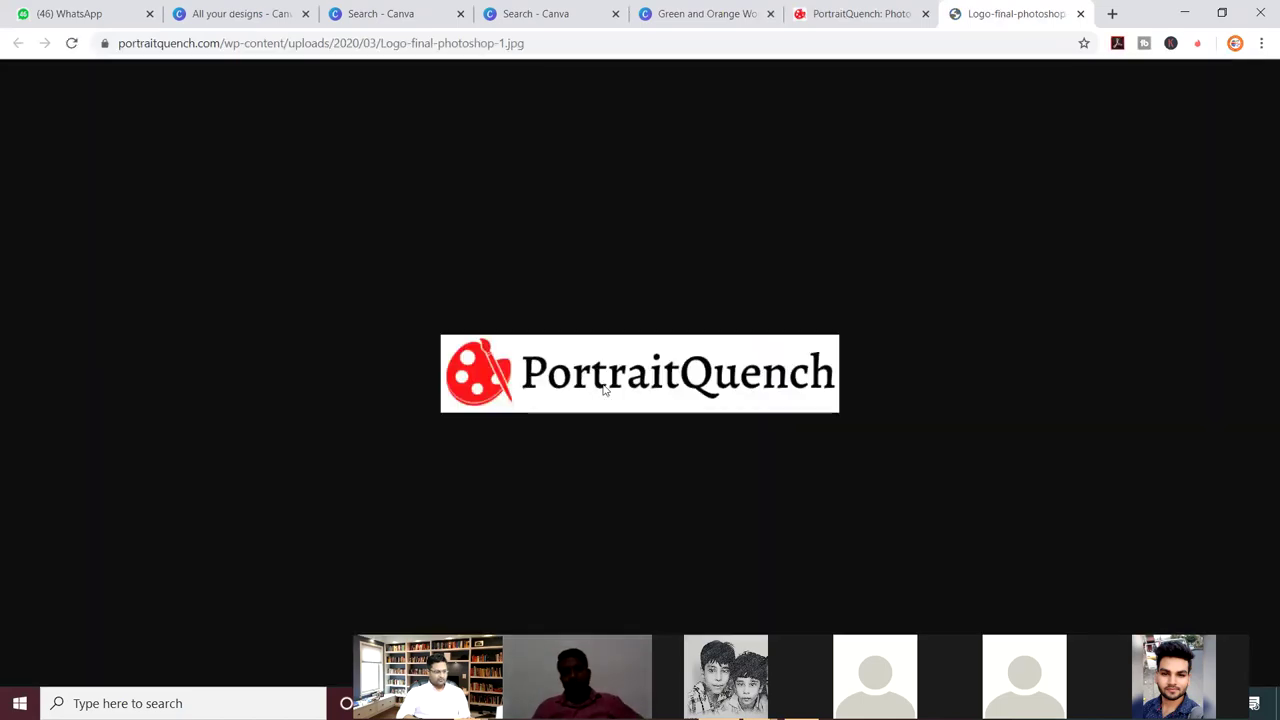
right_click(581, 381)
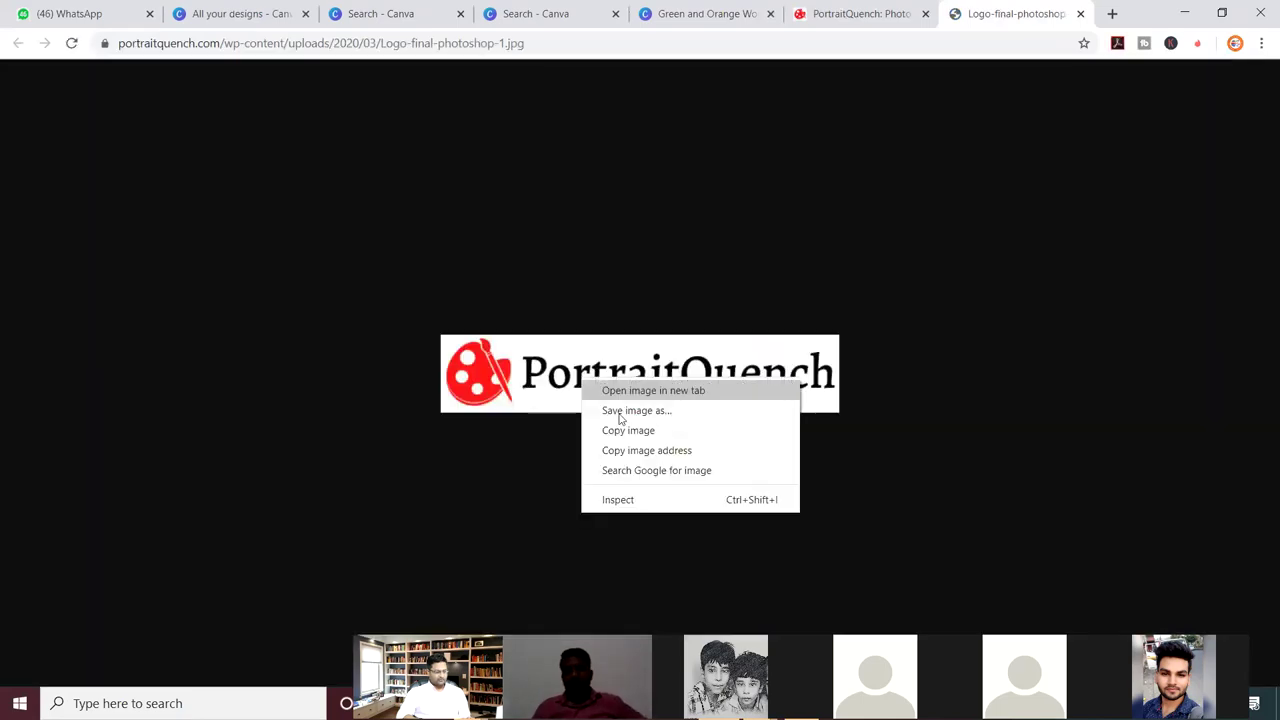
left_click(628, 430)
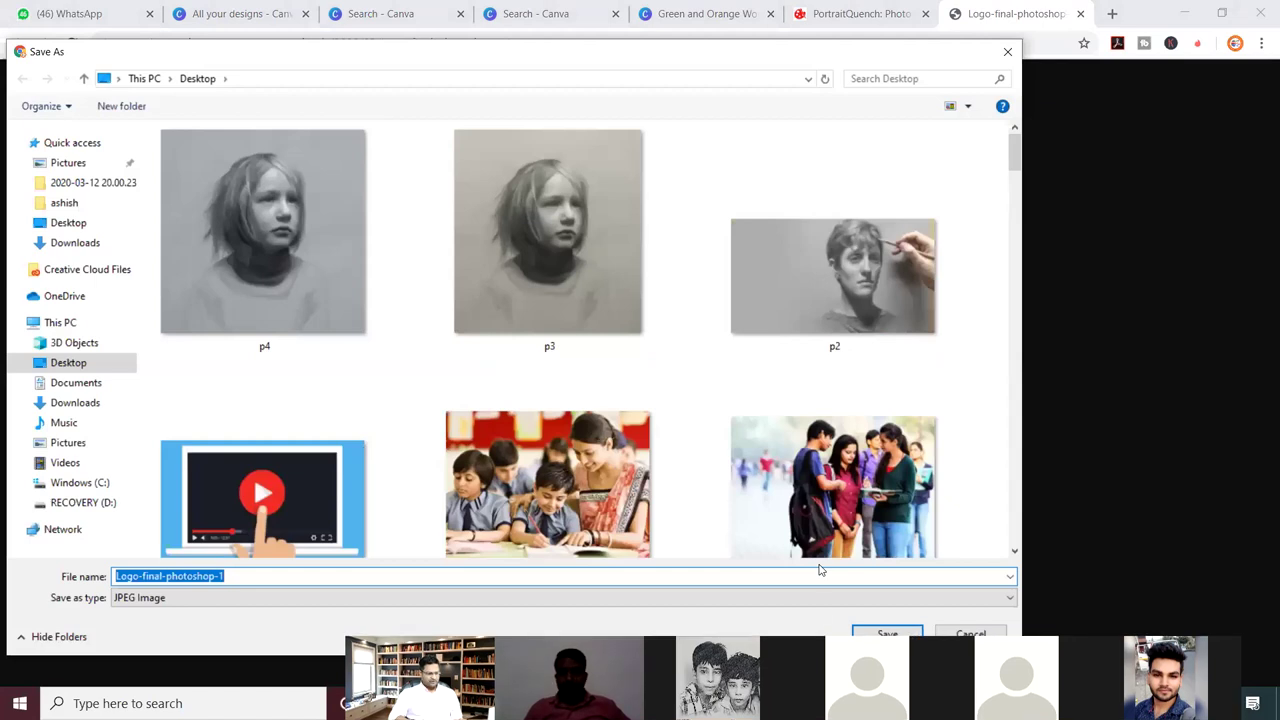
key("Return")
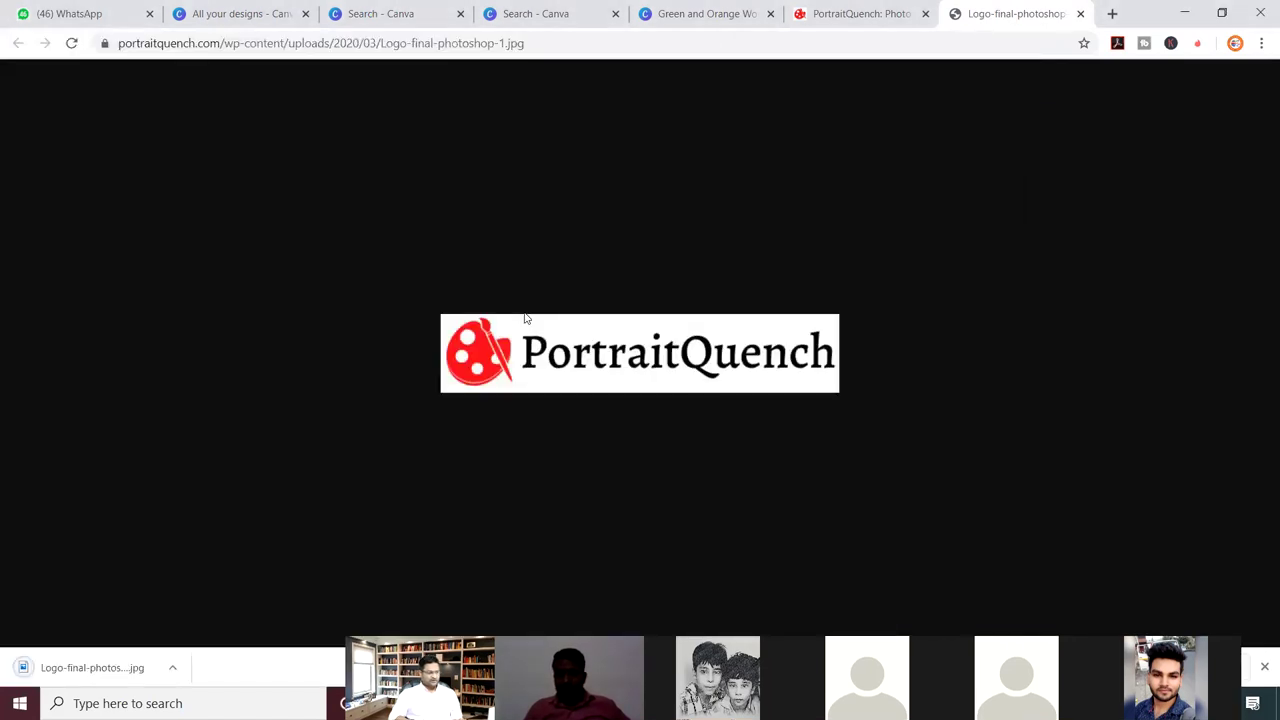
left_click(705, 13)
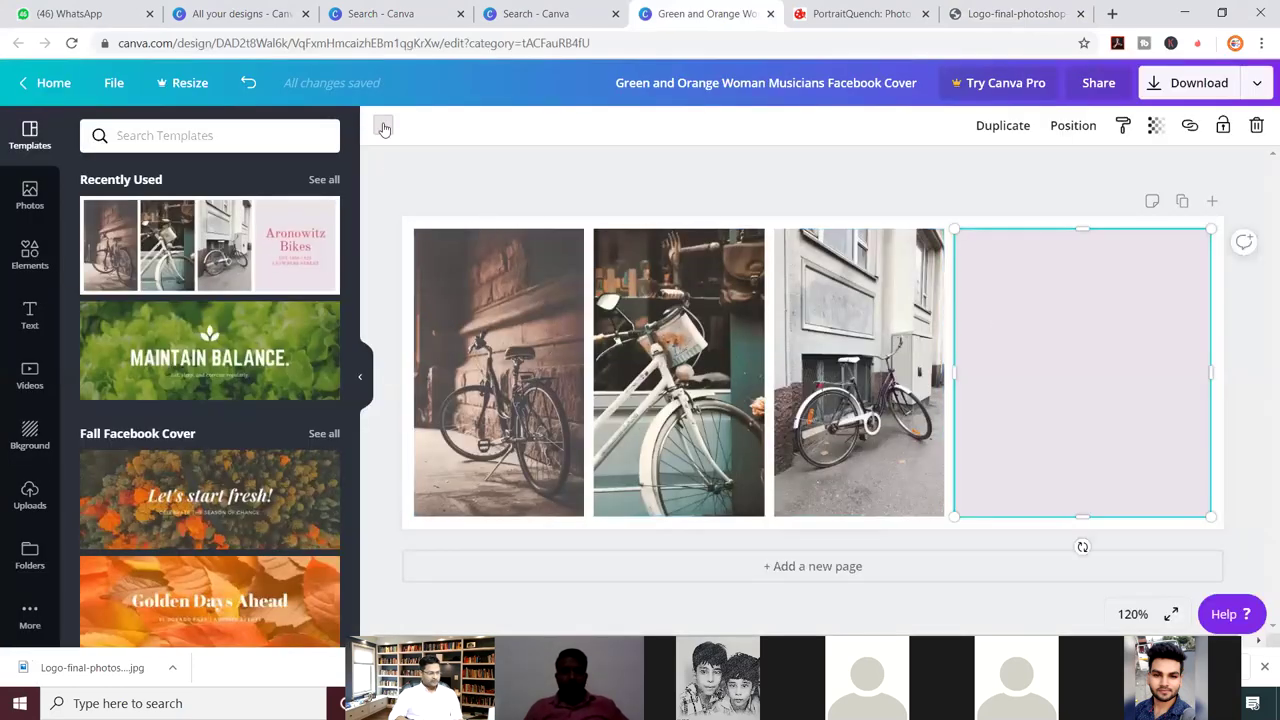
Set the photo grid's background colour to grey.
left_click(385, 126)
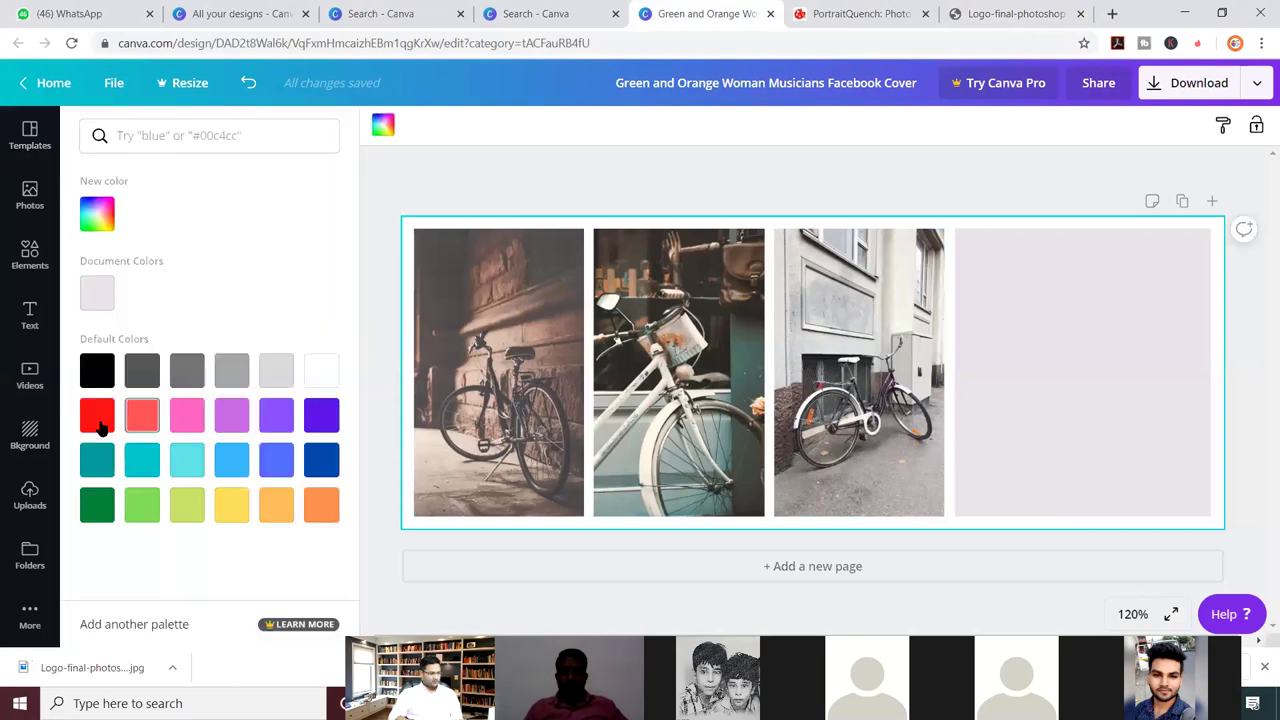
left_click(236, 377)
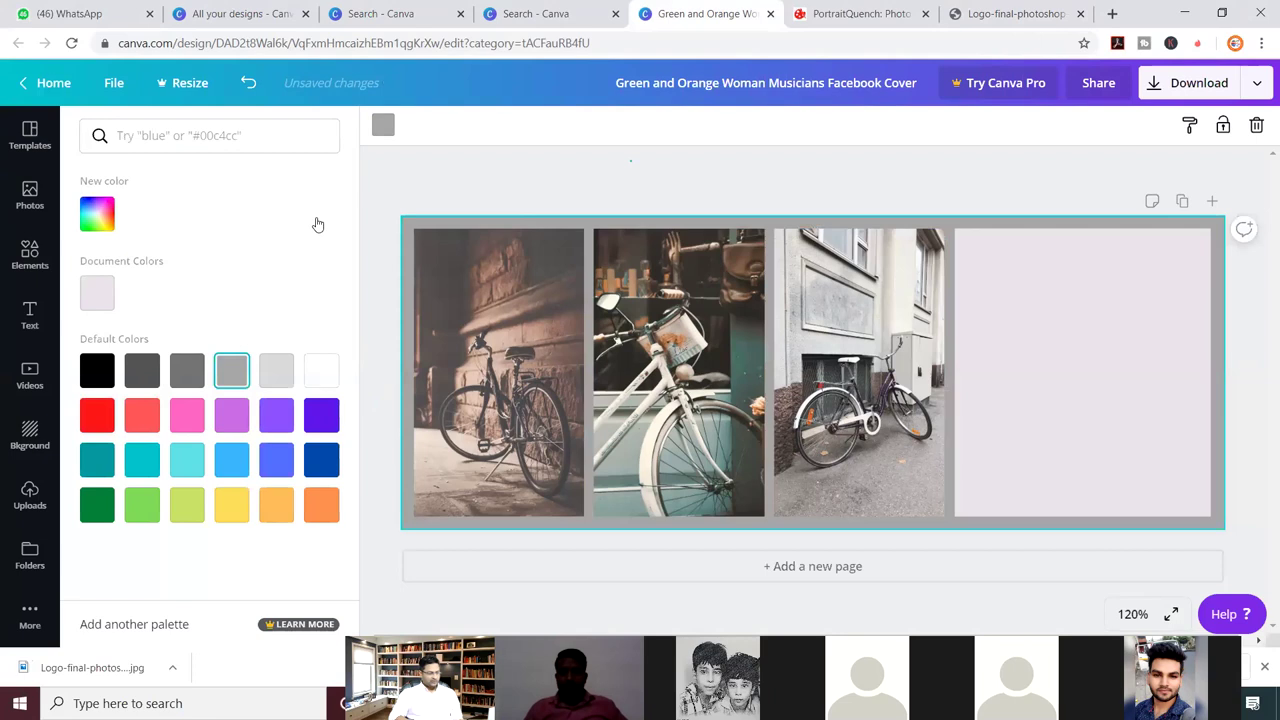
left_click(418, 187)
left_click(705, 212)
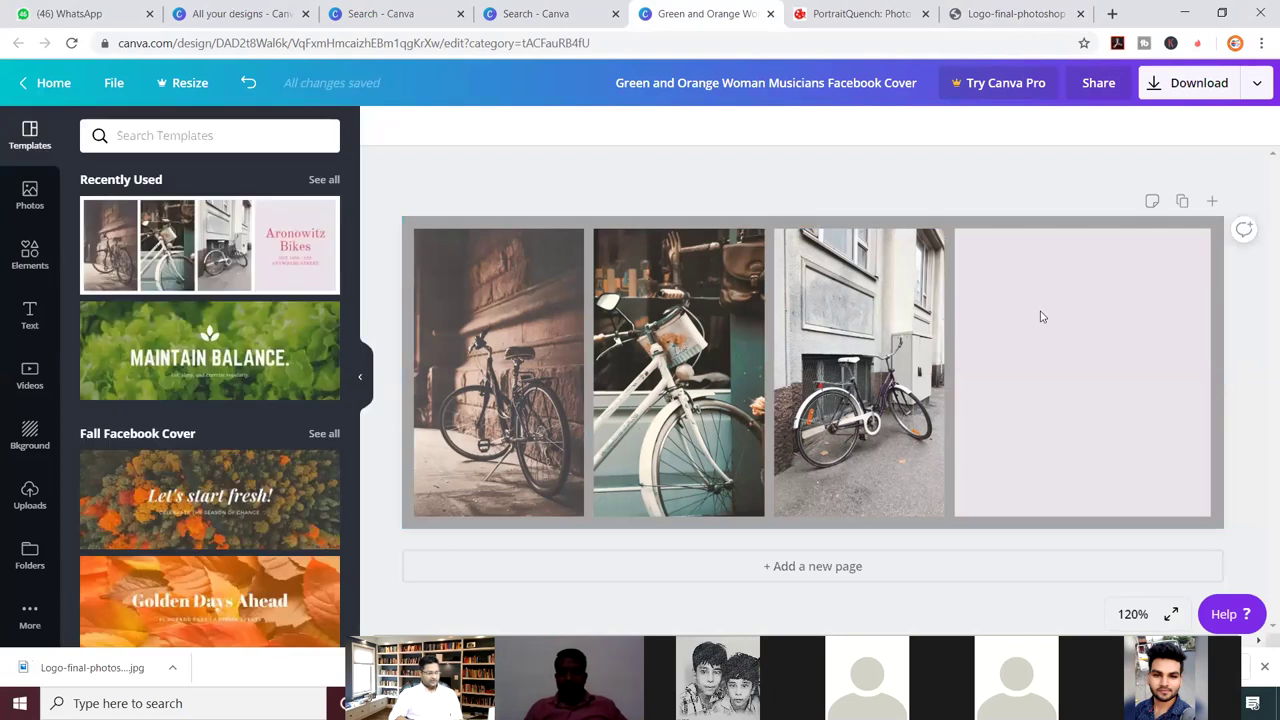
Turn the pink fourth panel white.
left_click(1040, 317)
left_click(384, 126)
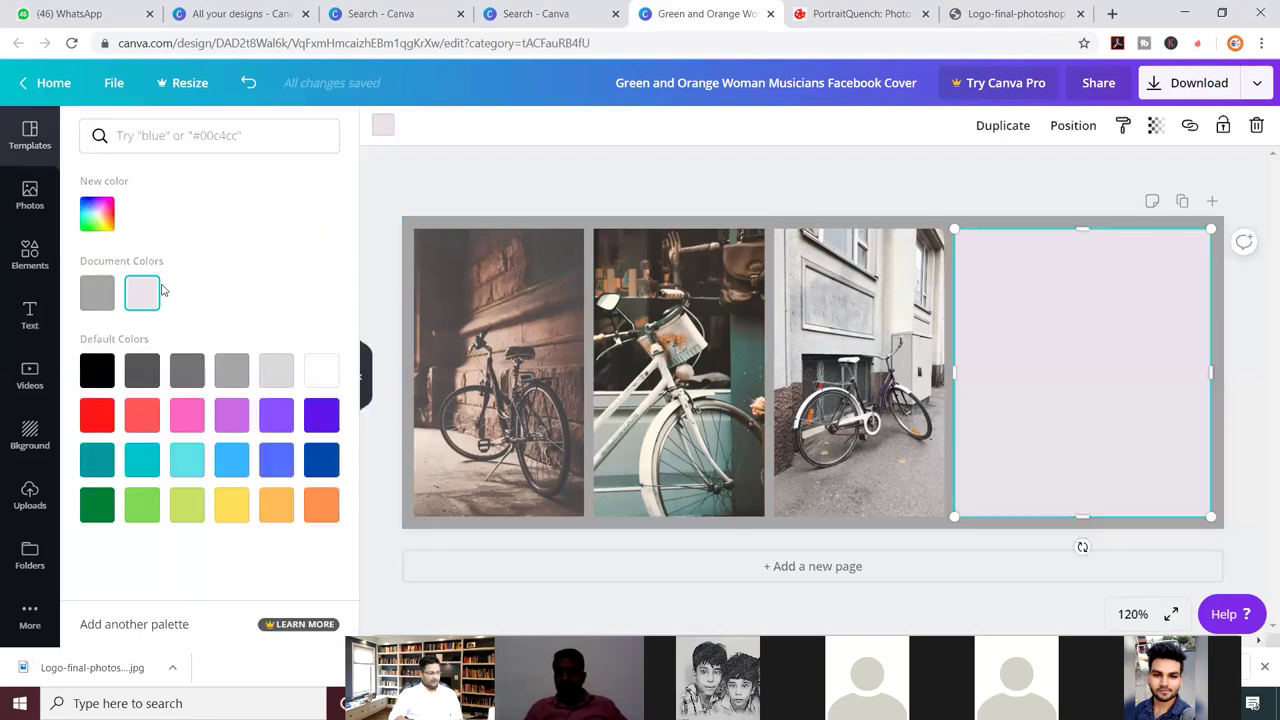
left_click(321, 373)
left_click(622, 178)
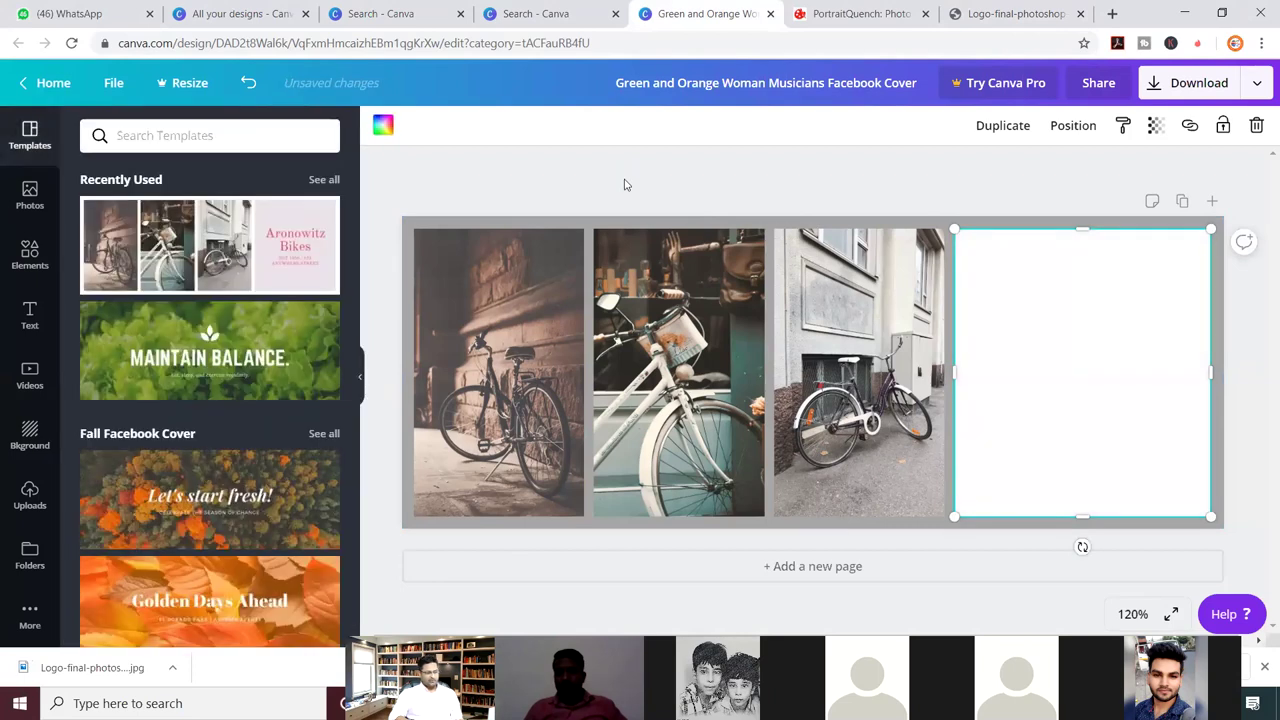
left_click(625, 184)
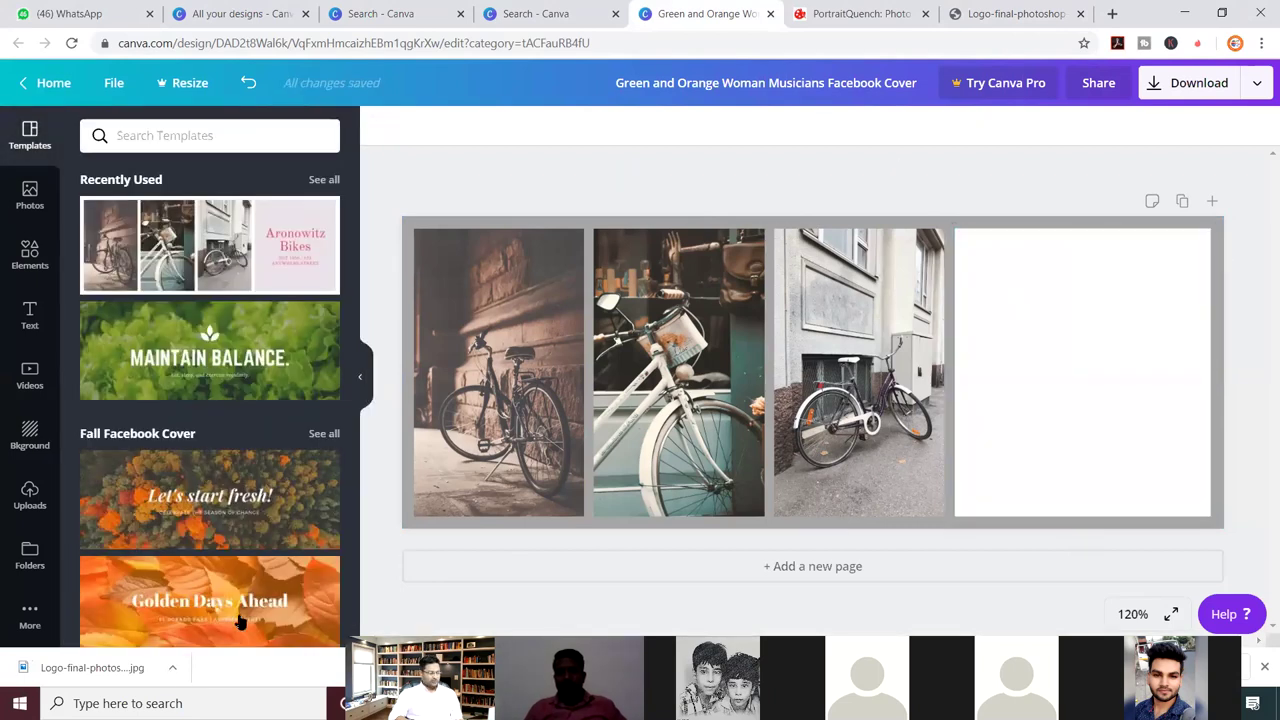
Drag the downloaded logo file onto the page, placing it small at the top of the white panel.
left_click(172, 667)
key("s")
left_click_drag(996, 343, 1006, 338)
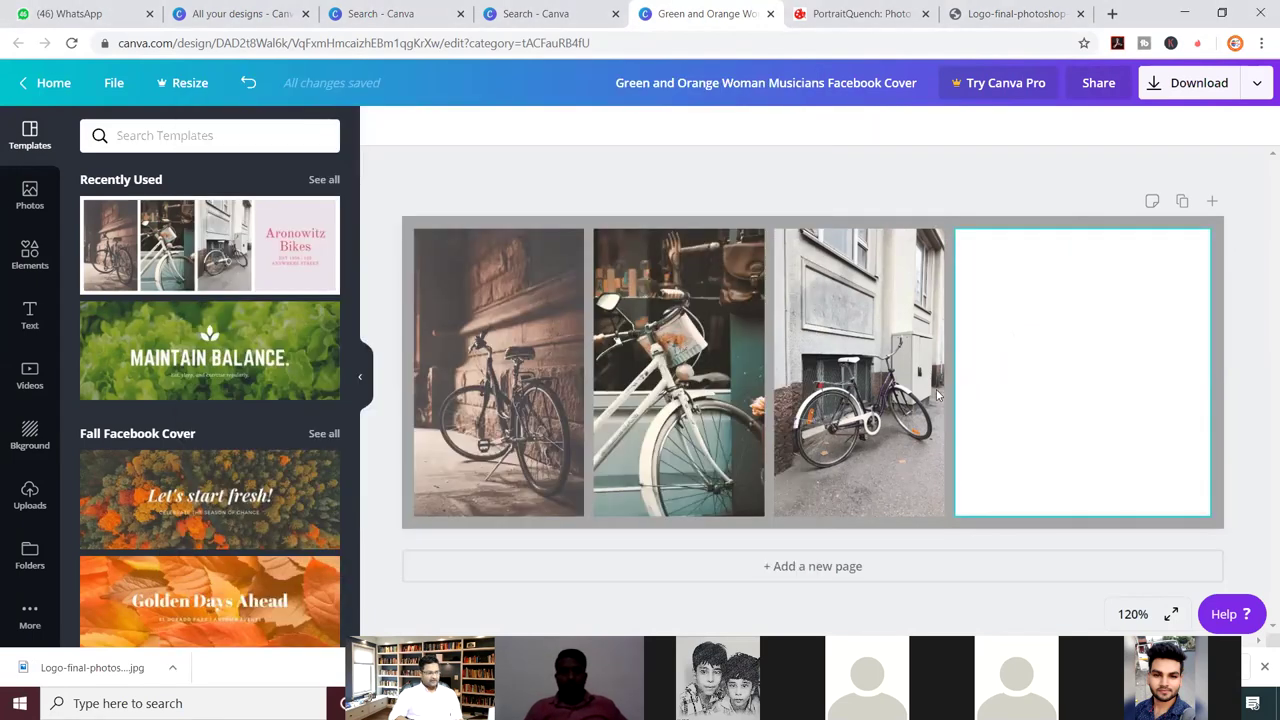
left_click_drag(703, 372, 916, 314)
left_click_drag(1043, 288, 1045, 283)
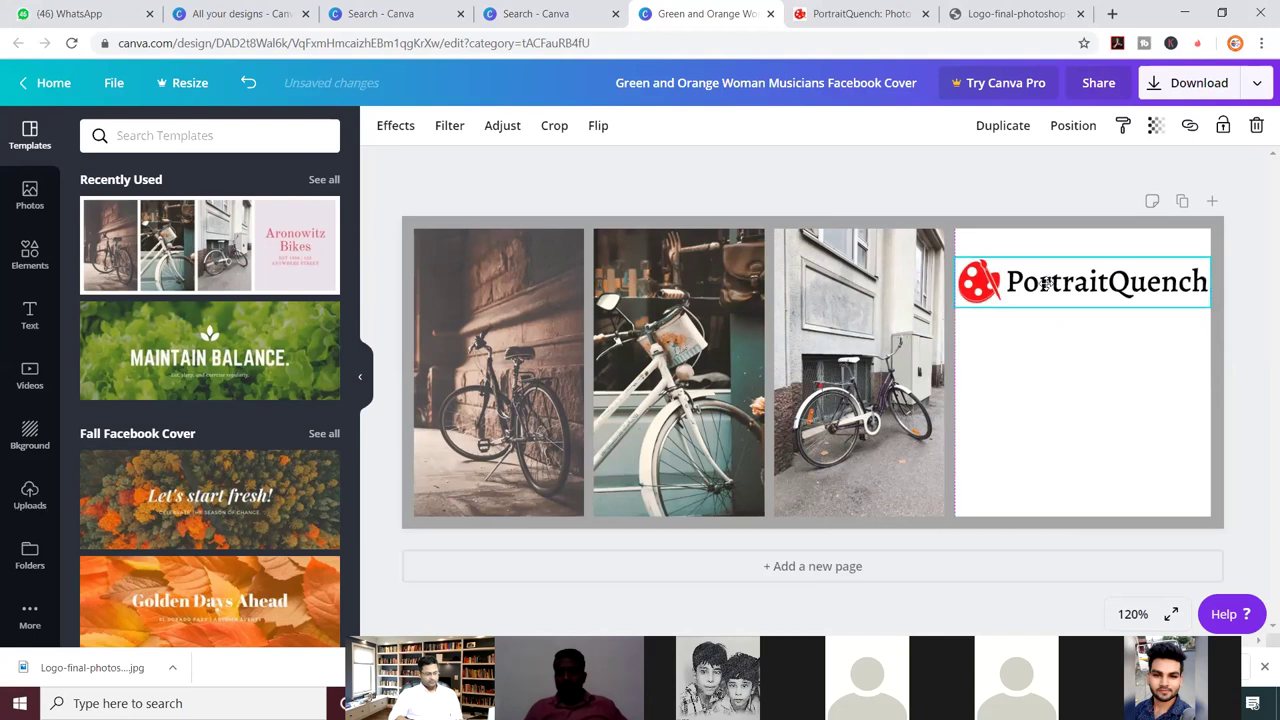
left_click(971, 195)
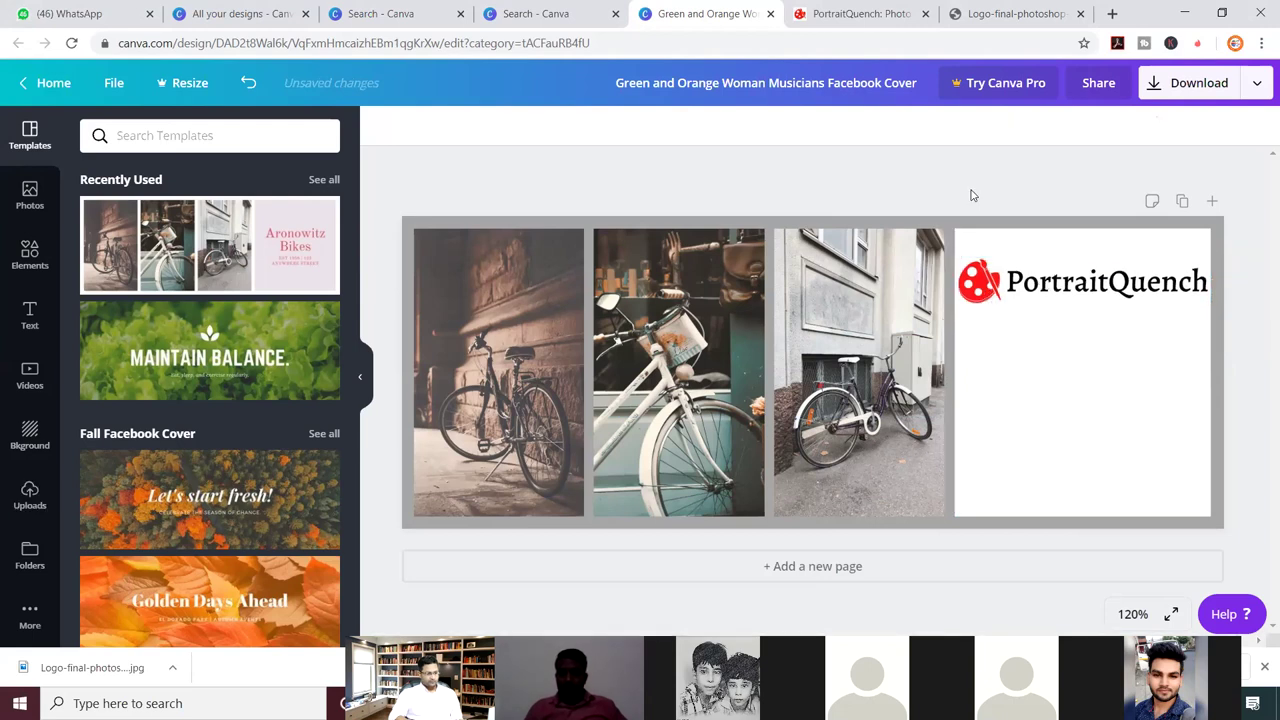
left_click(1023, 297)
left_click_drag(971, 303, 1037, 287)
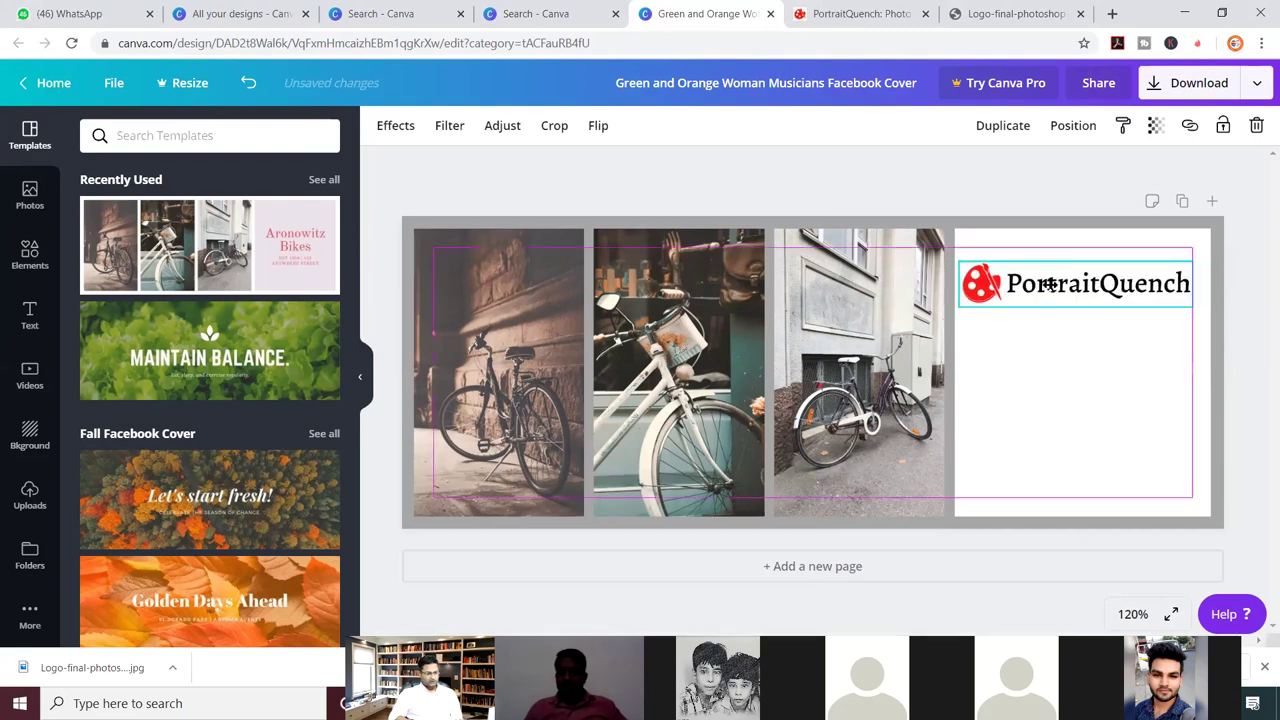
Delete the three bicycle photos from the grid frames.
left_click(996, 190)
left_click(525, 323)
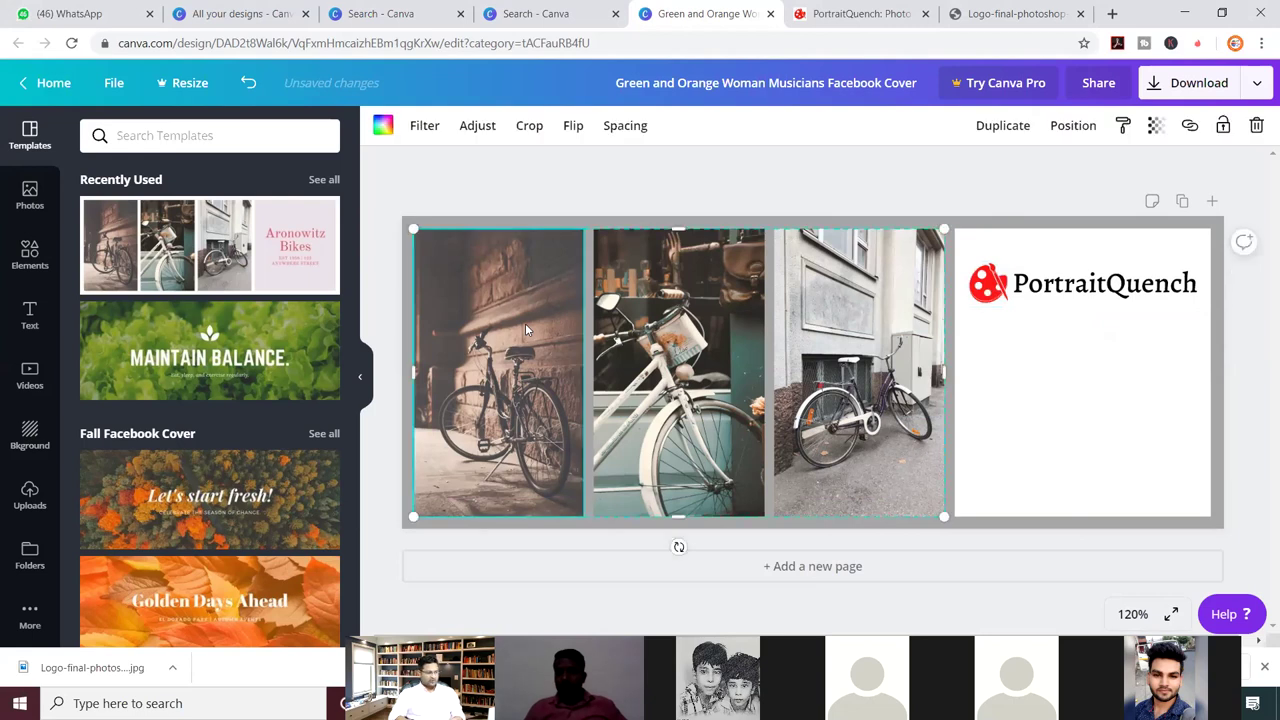
key("Delete")
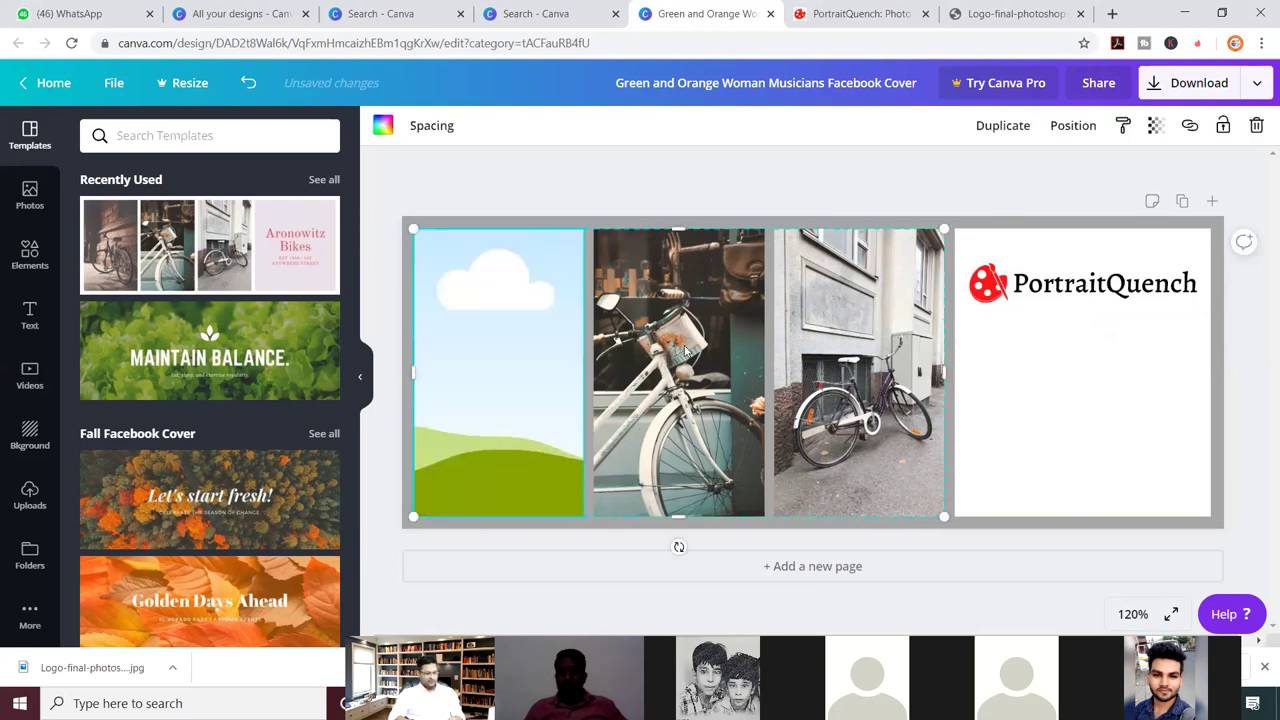
left_click(685, 352)
key("Delete")
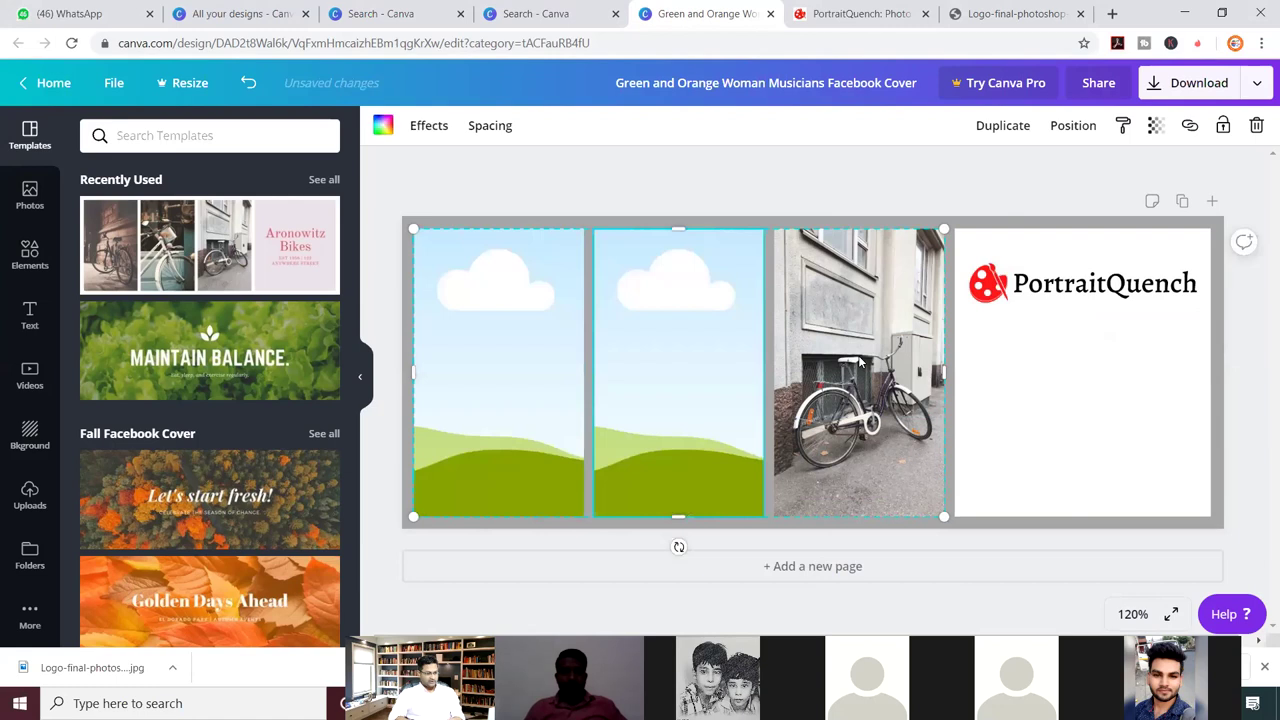
left_click(858, 362)
key("Delete")
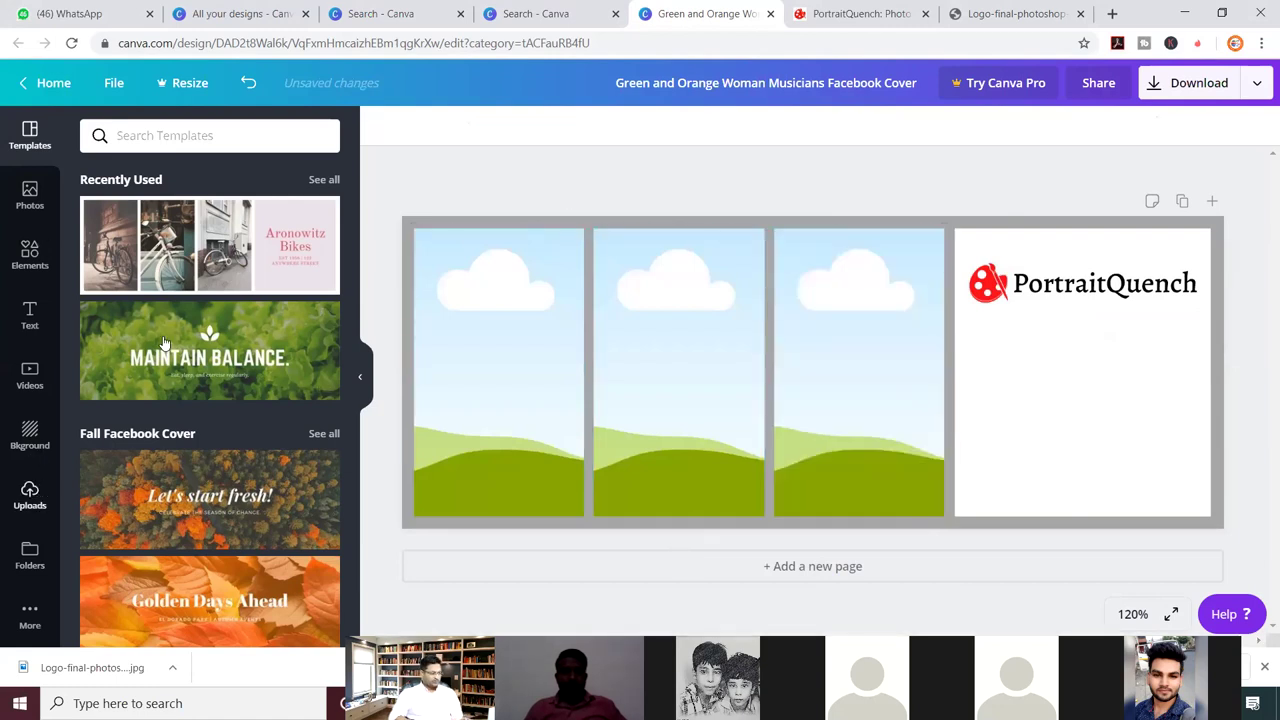
Drag the uploaded child, woman and child sketch portraits into the three empty frames.
left_click(30, 495)
left_click_drag(458, 360, 440, 358)
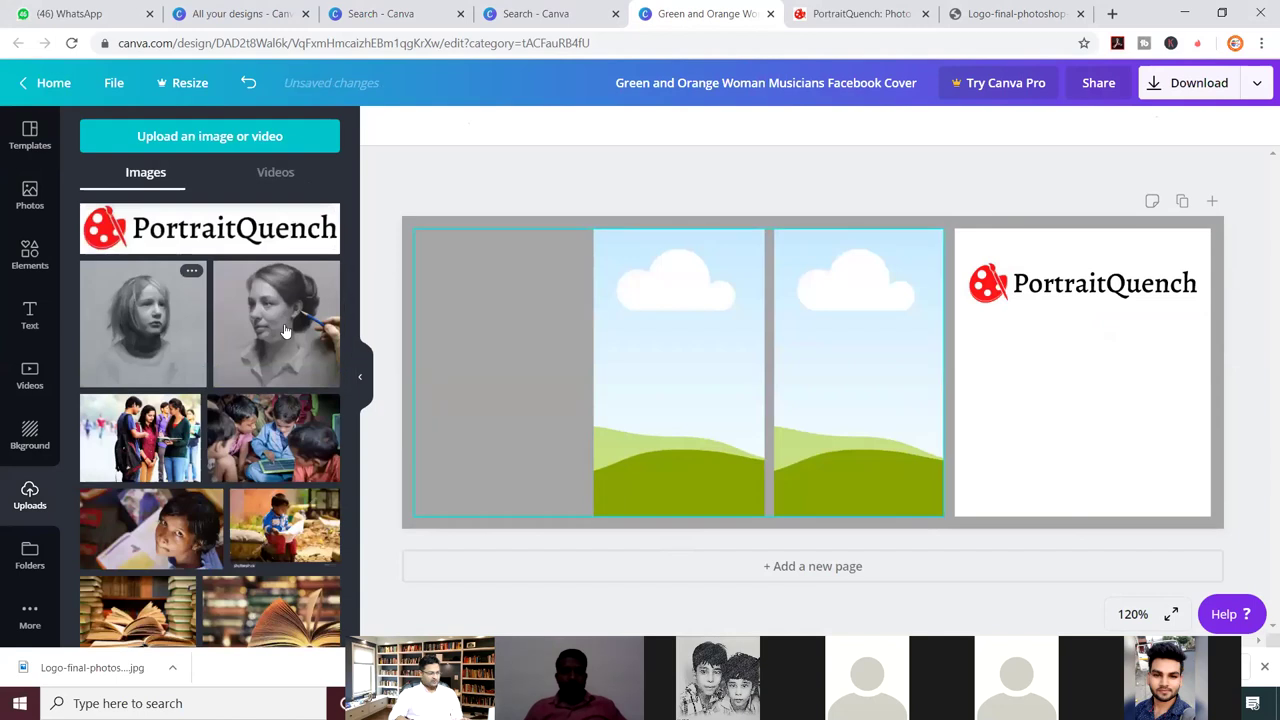
left_click_drag(284, 326, 636, 356)
left_click_drag(168, 360, 824, 362)
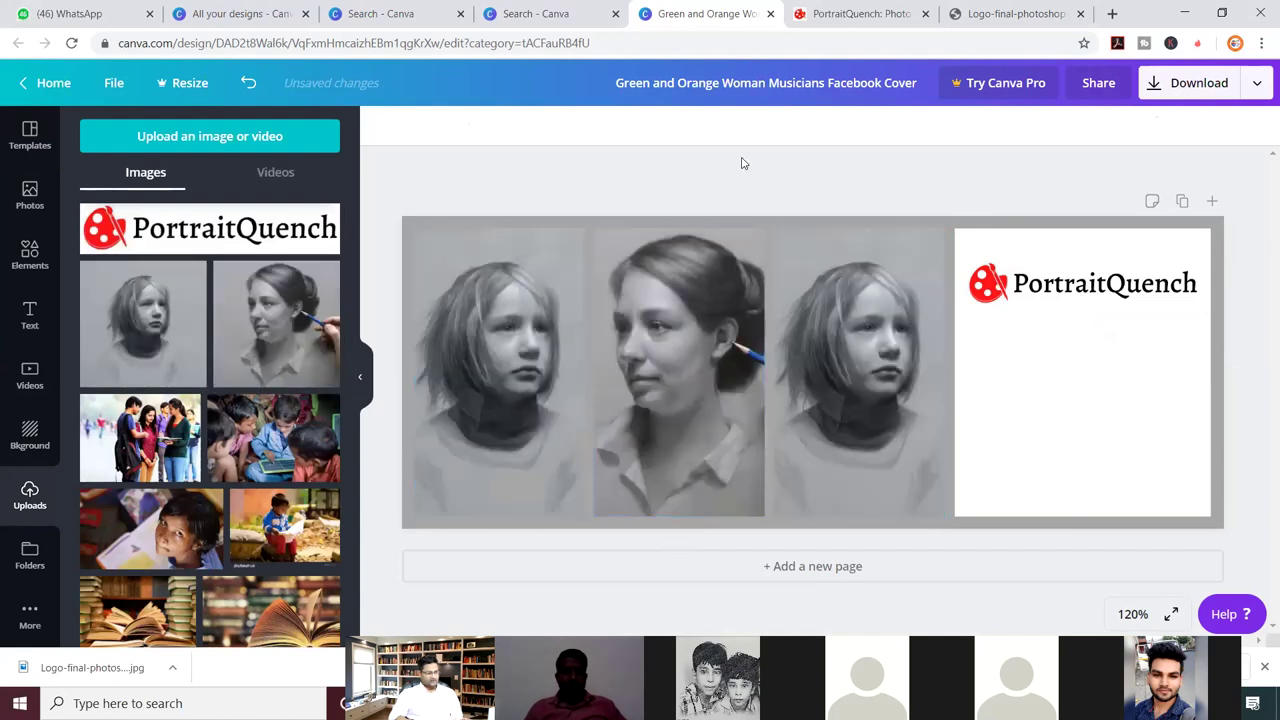
Make the grid spacing between panels dark grey.
left_click(750, 221)
left_click(382, 125)
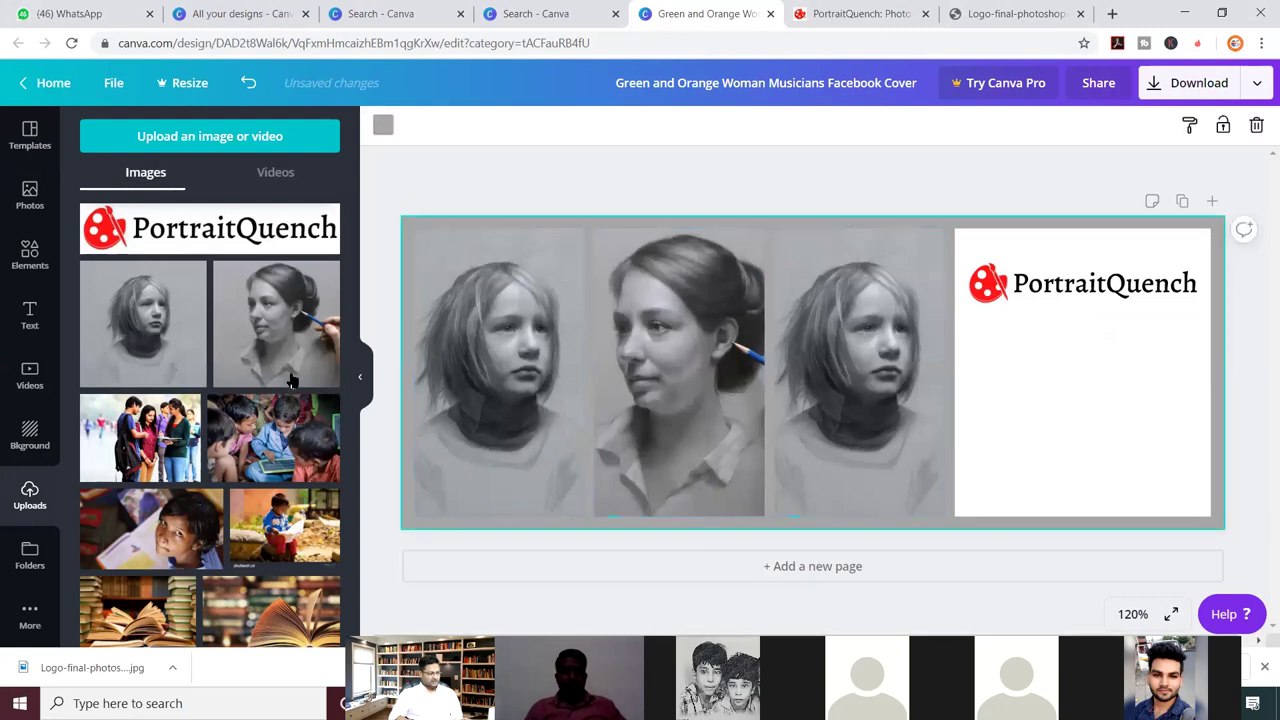
left_click(277, 372)
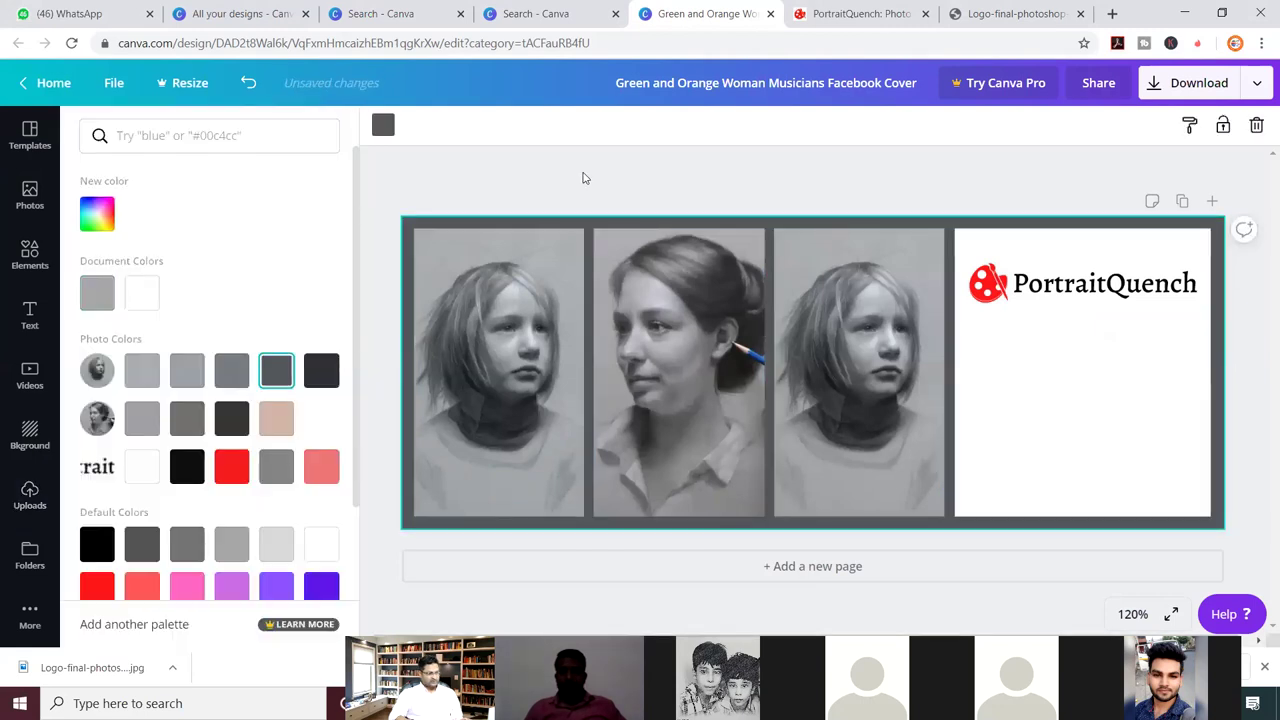
left_click(1108, 379)
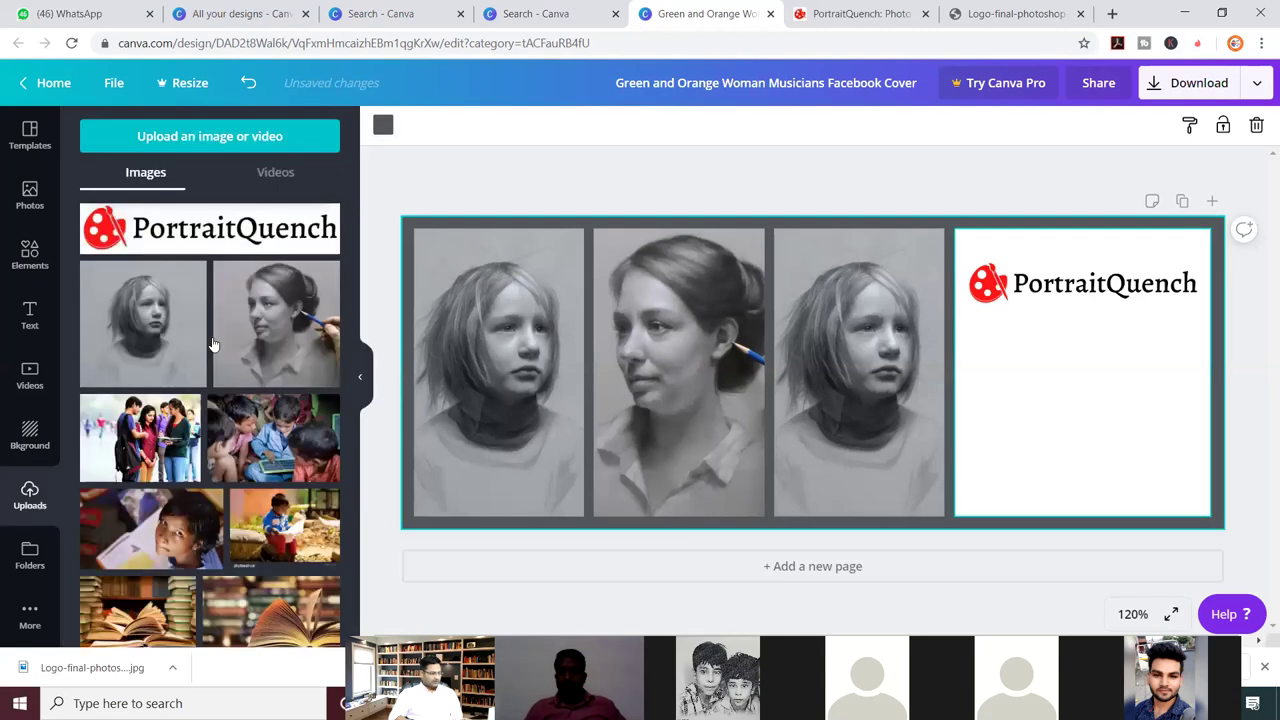
Drag the Graphic Design font combination onto the white panel under the logo and shrink it.
left_click(30, 315)
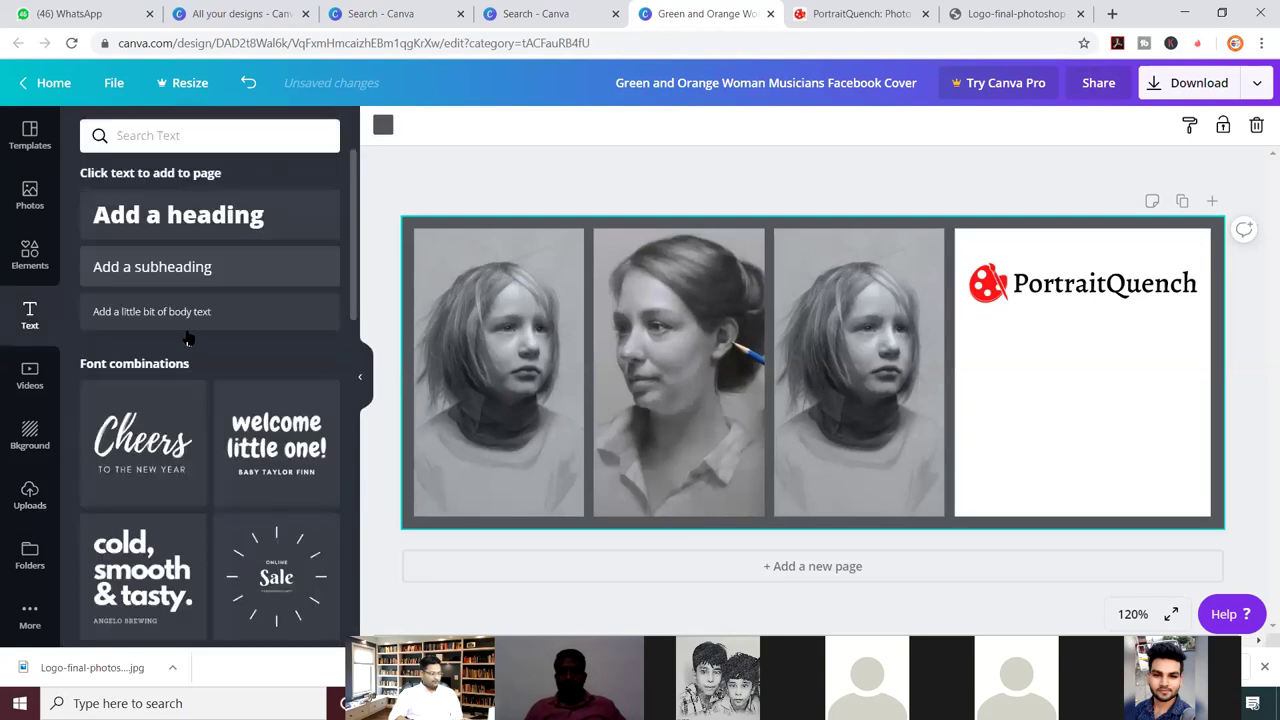
scroll(193, 360, "down", 2)
scroll(193, 373, "down", 3)
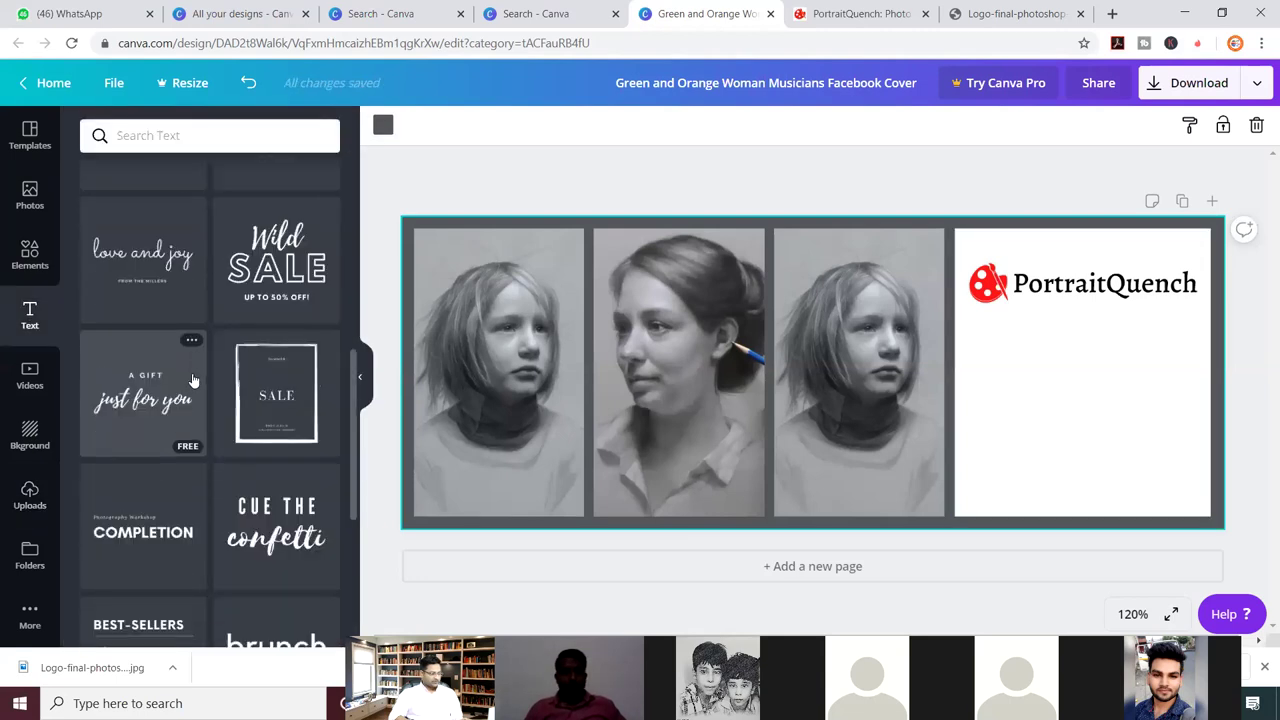
scroll(191, 380, "down", 3)
scroll(193, 385, "down", 3)
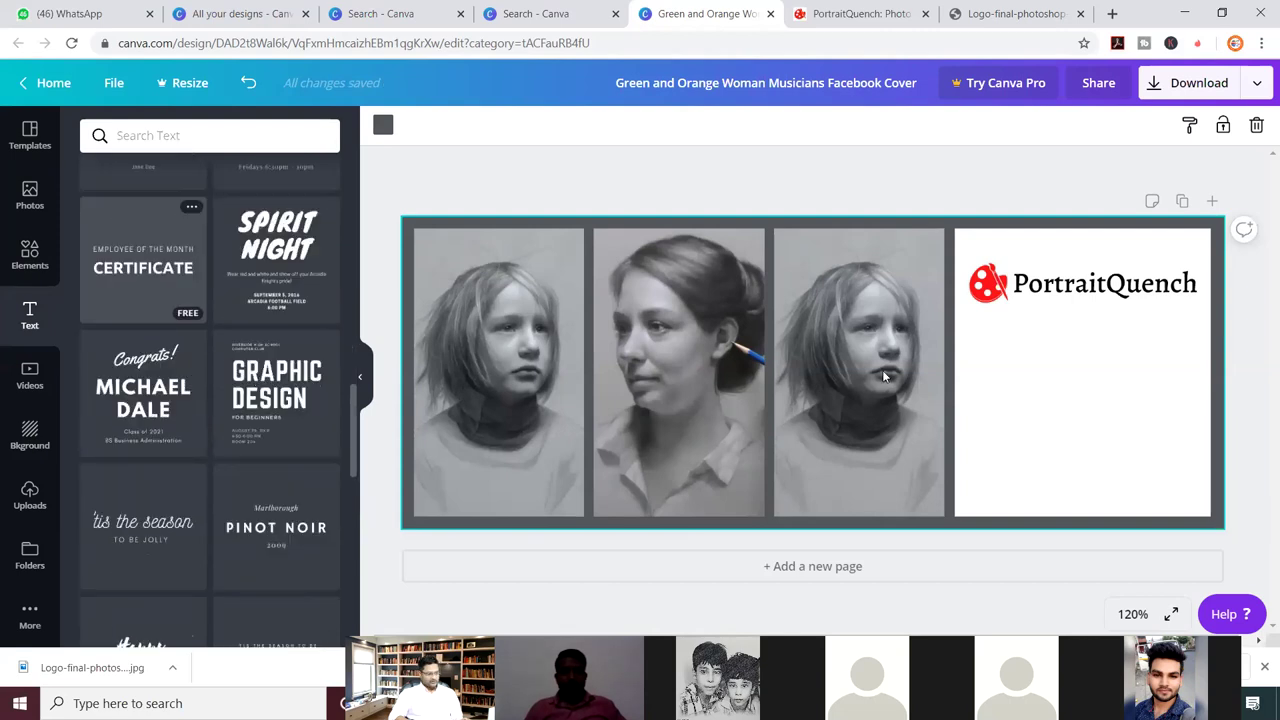
left_click_drag(805, 335, 760, 239)
left_click_drag(1025, 464, 941, 403)
left_click_drag(790, 303, 1047, 392)
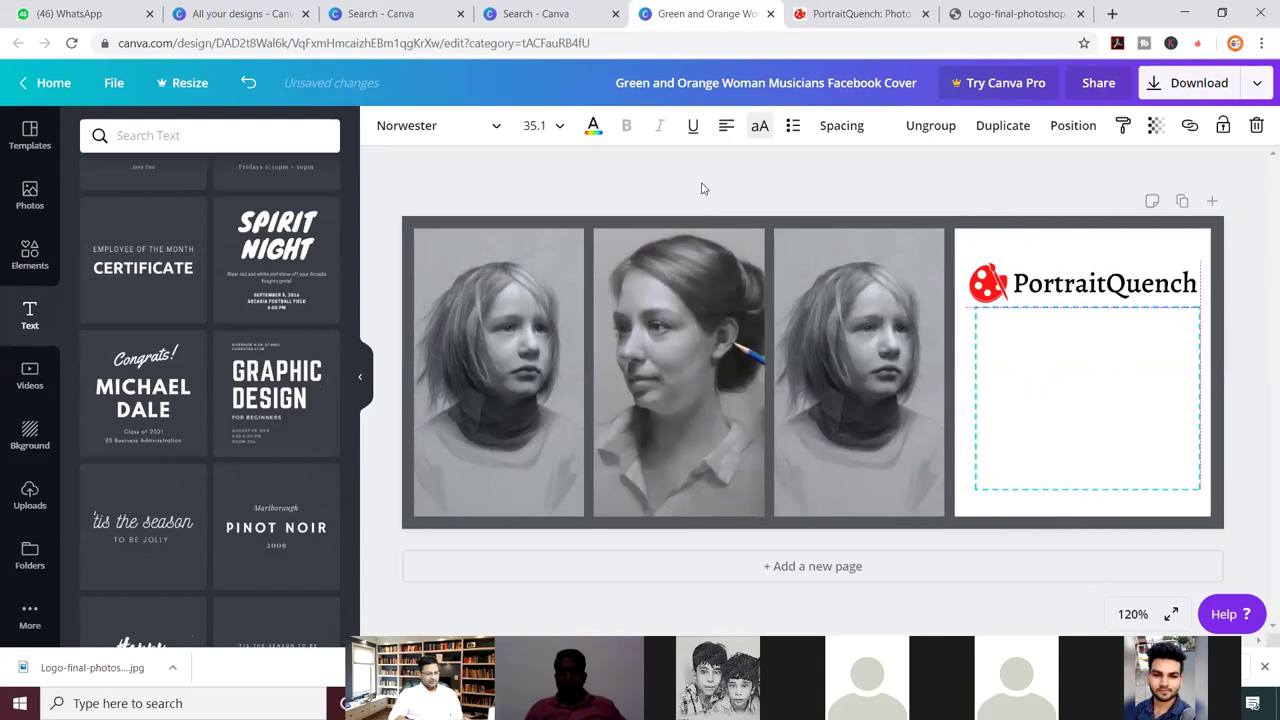
Make the small date line below GRAPHIC DESIGN dark.
left_click(594, 128)
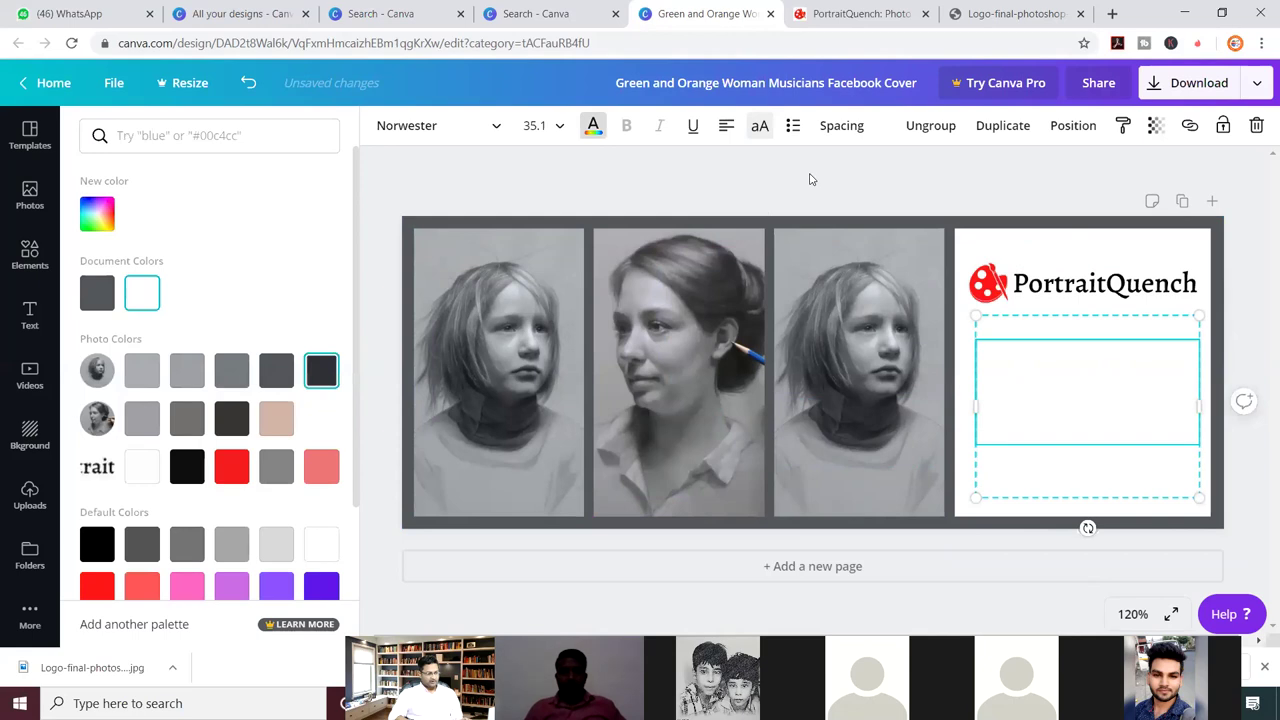
left_click(1128, 488)
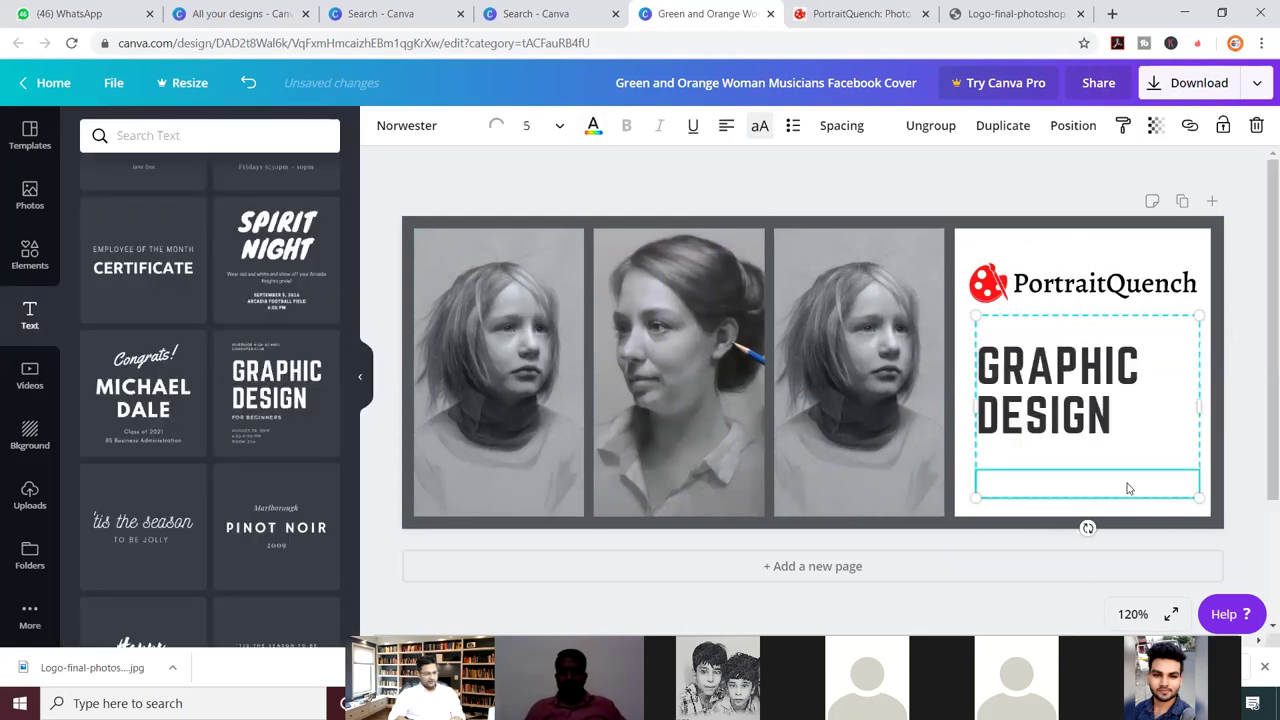
left_click(596, 128)
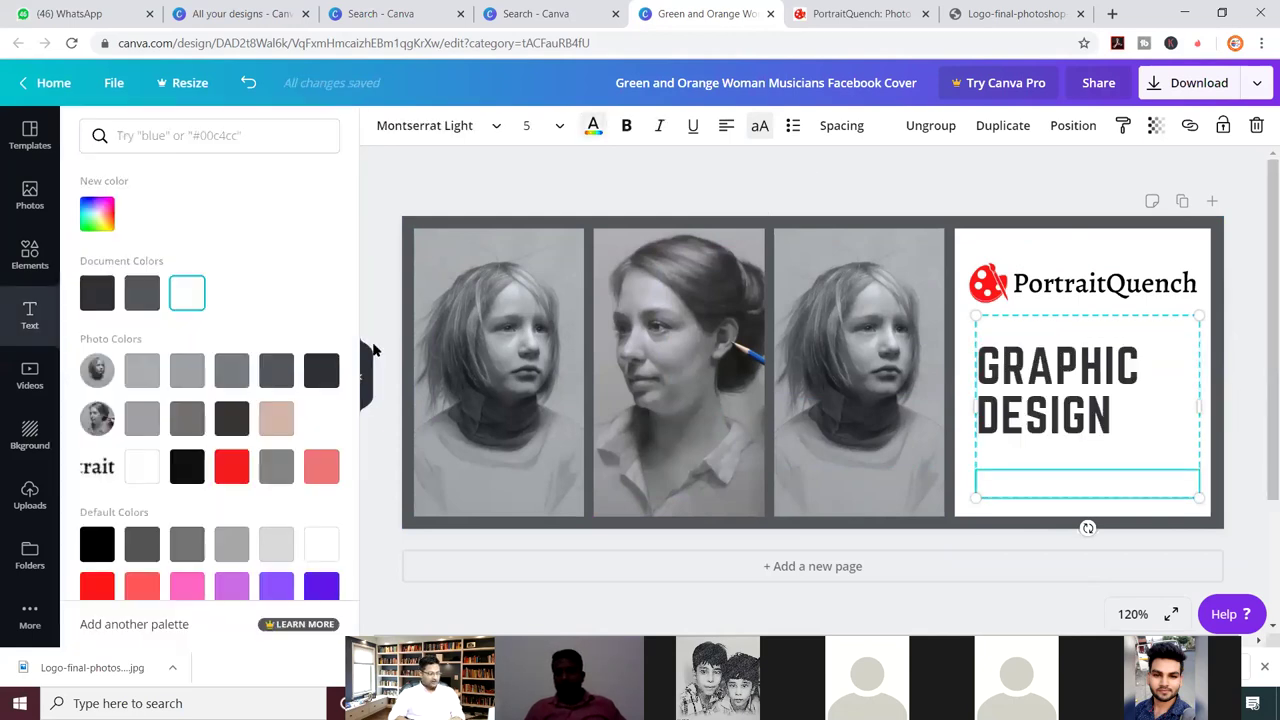
left_click(321, 371)
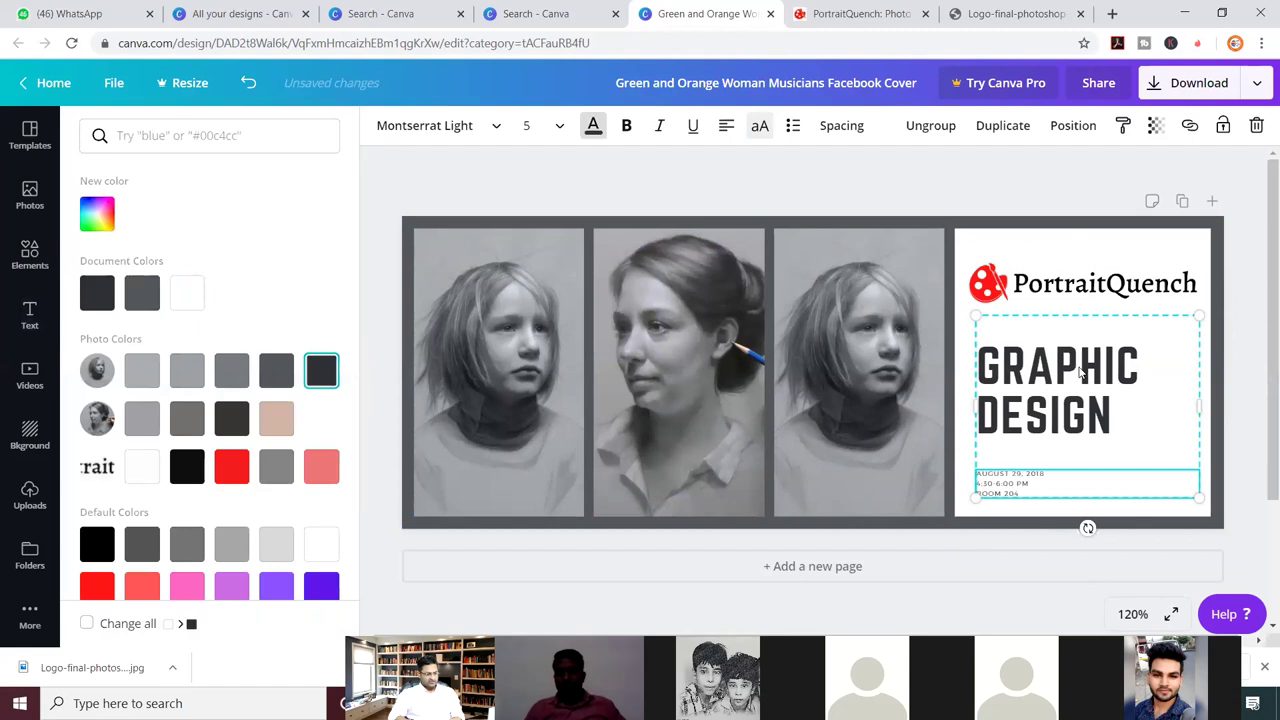
Make the school-name line above GRAPHIC DESIGN dark as well.
left_click(1122, 424)
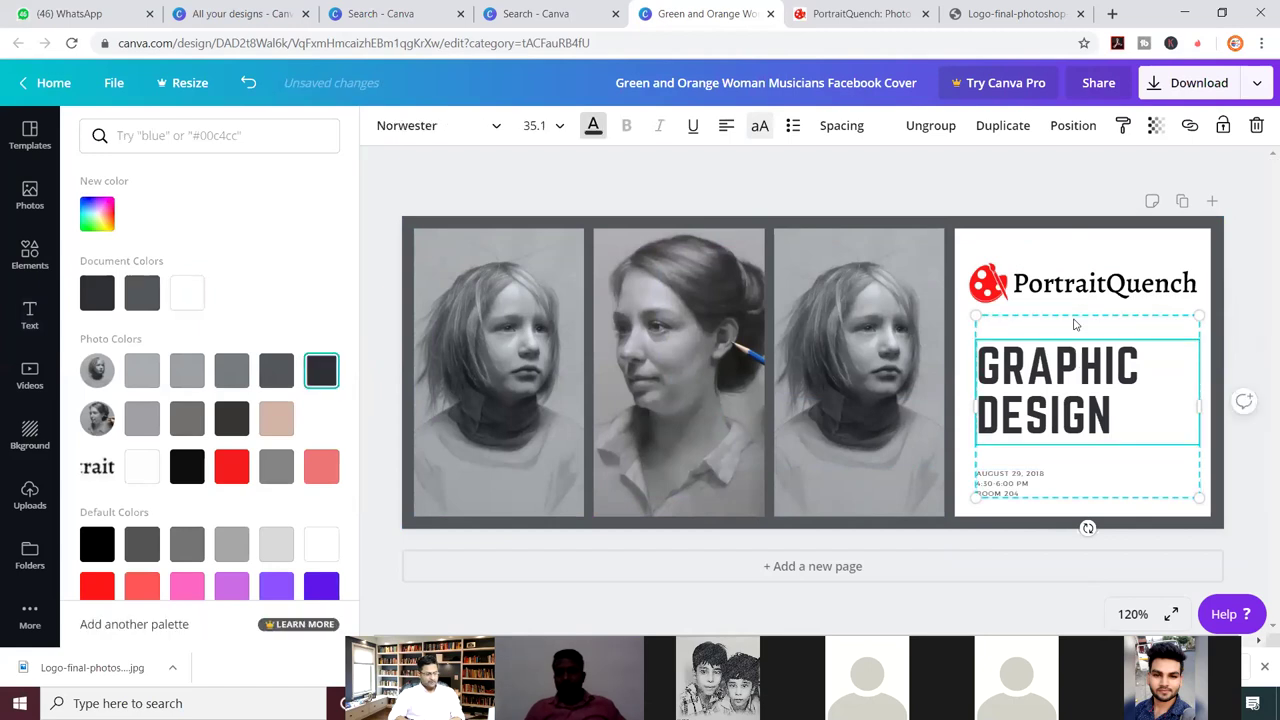
left_click(1072, 322)
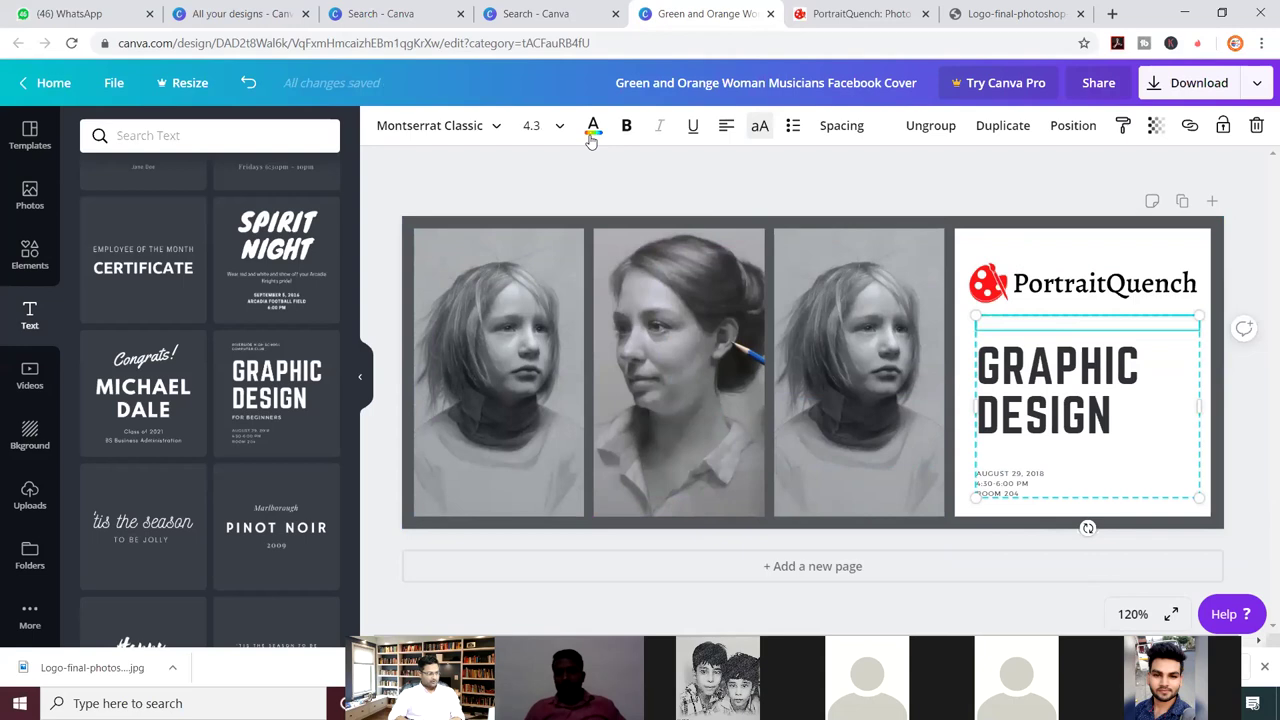
left_click(591, 128)
left_click(321, 370)
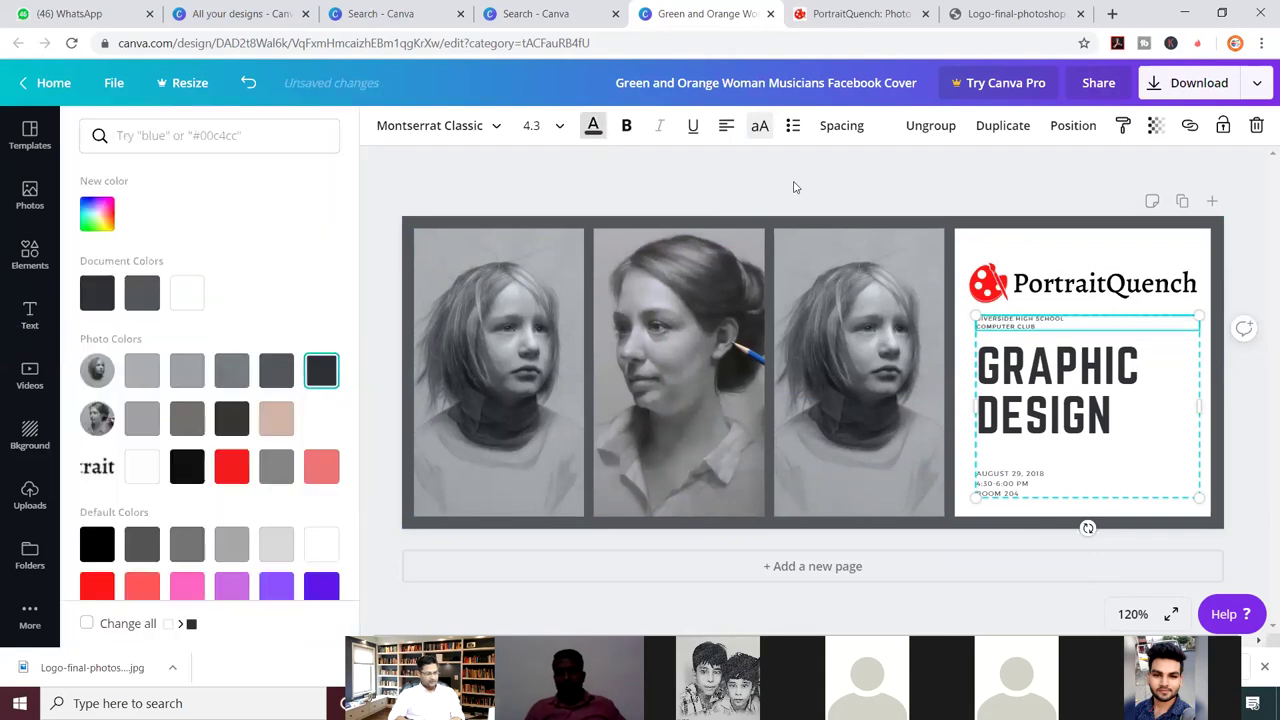
left_click(850, 189)
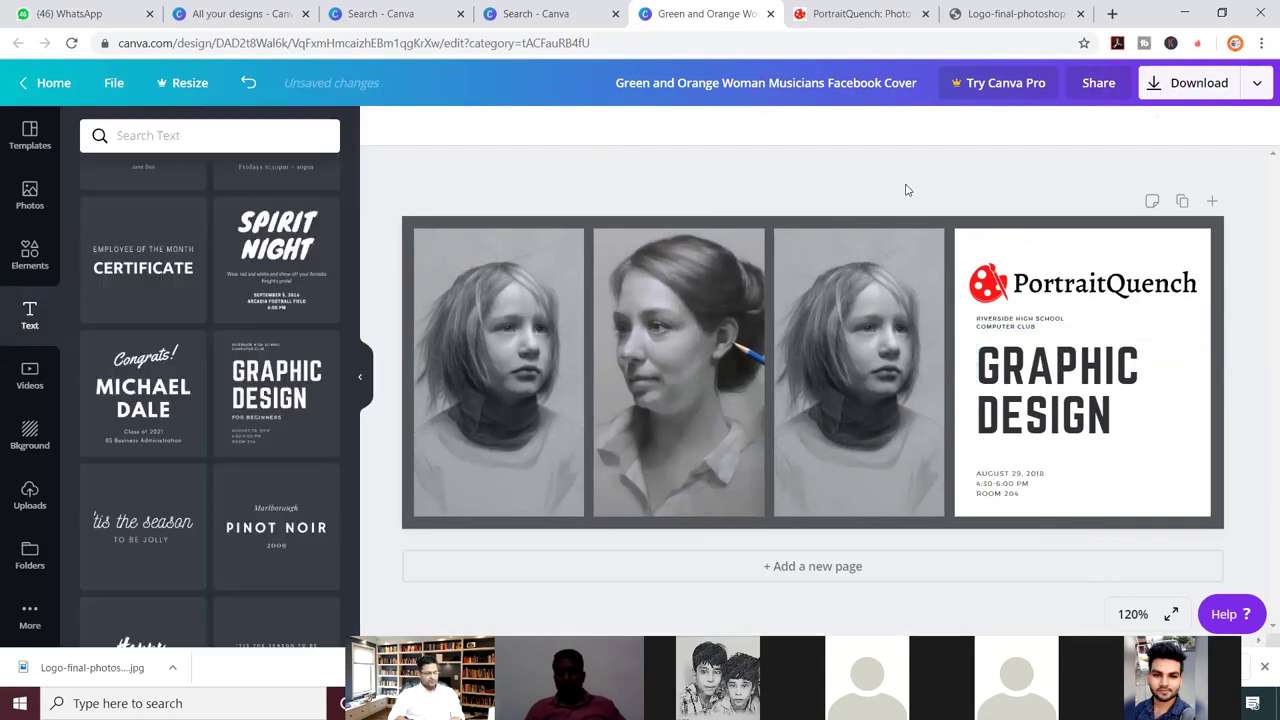
left_click(1084, 390)
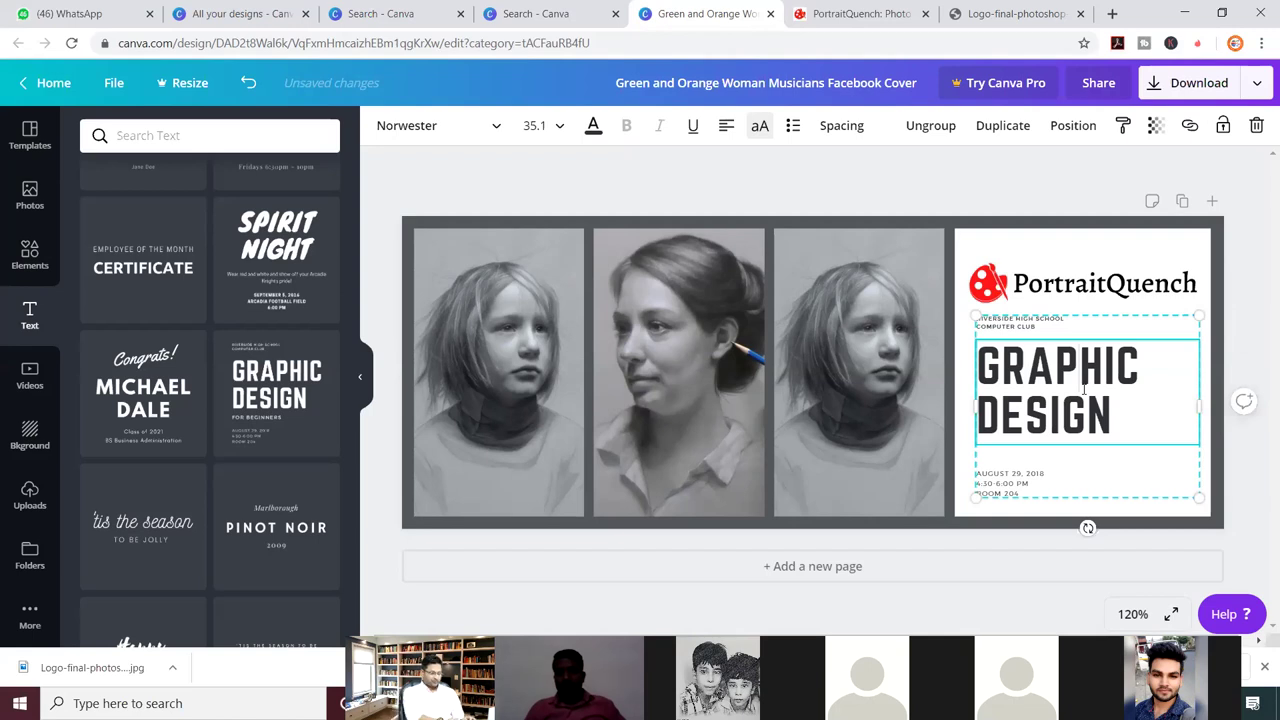
Replace the GRAPHIC DESIGN heading with trial wording HAND MADE, then clear it.
double_click(1084, 390)
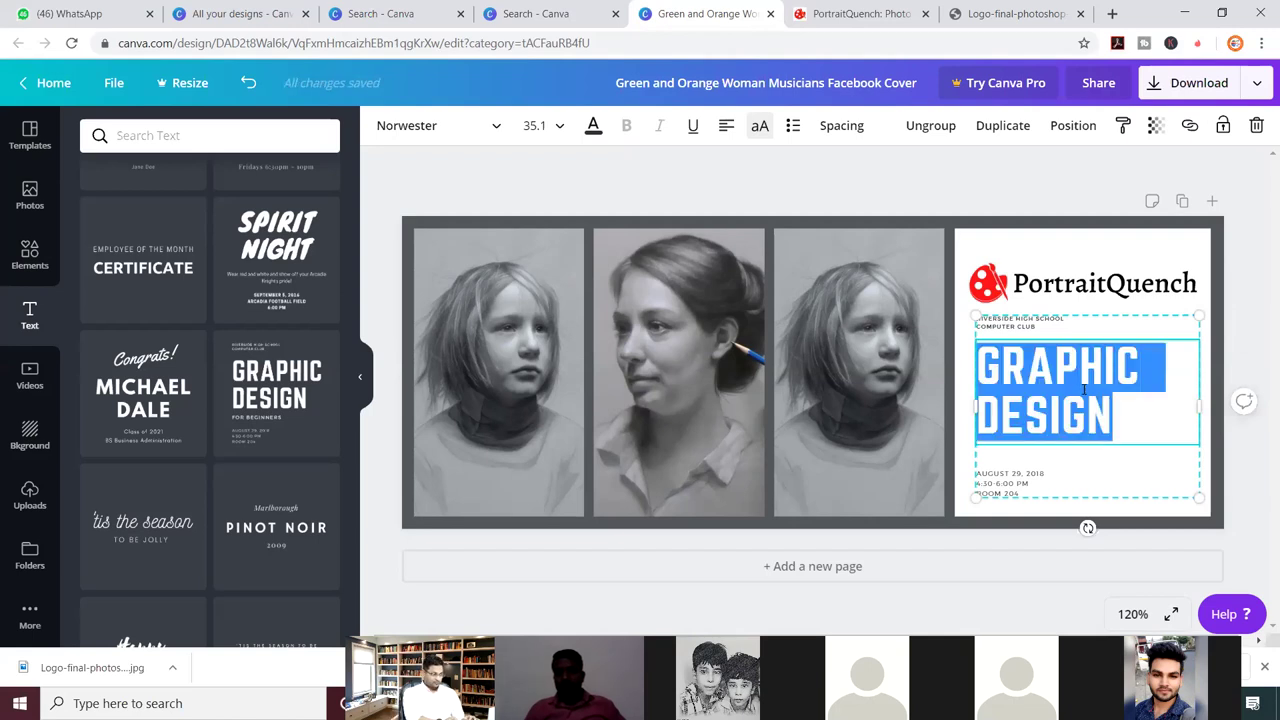
type("HAND MA")
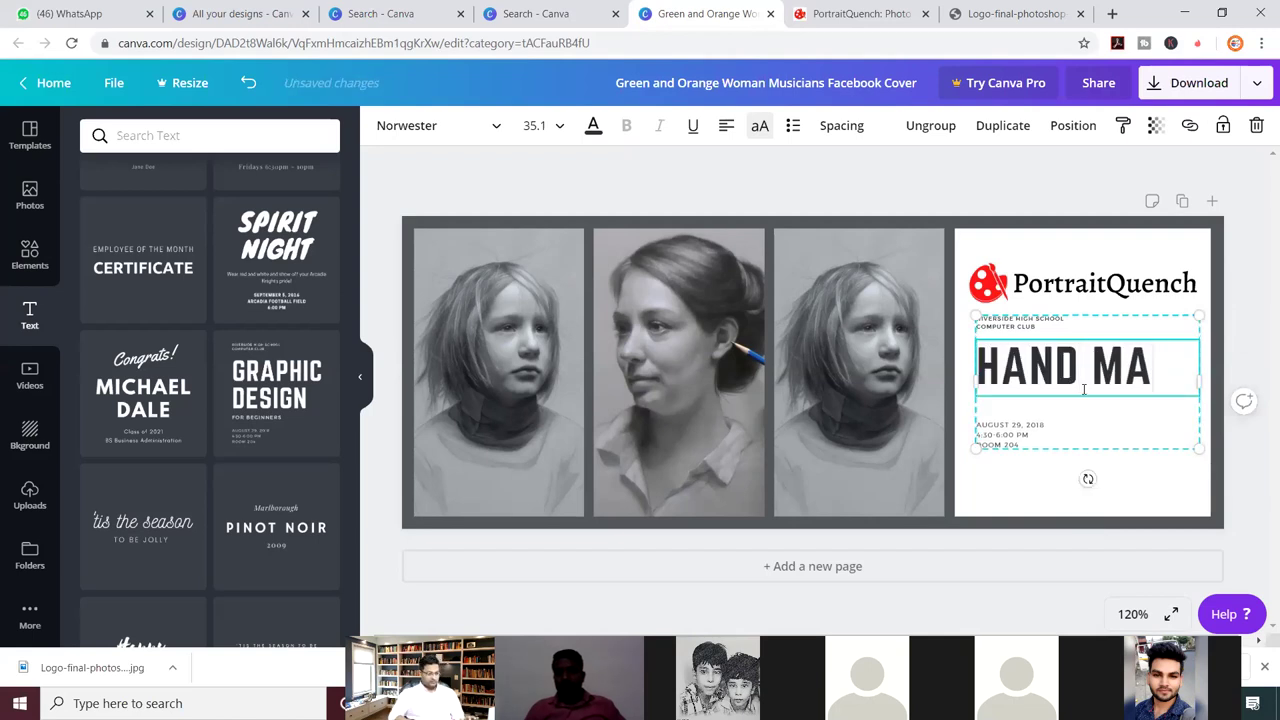
type("DE")
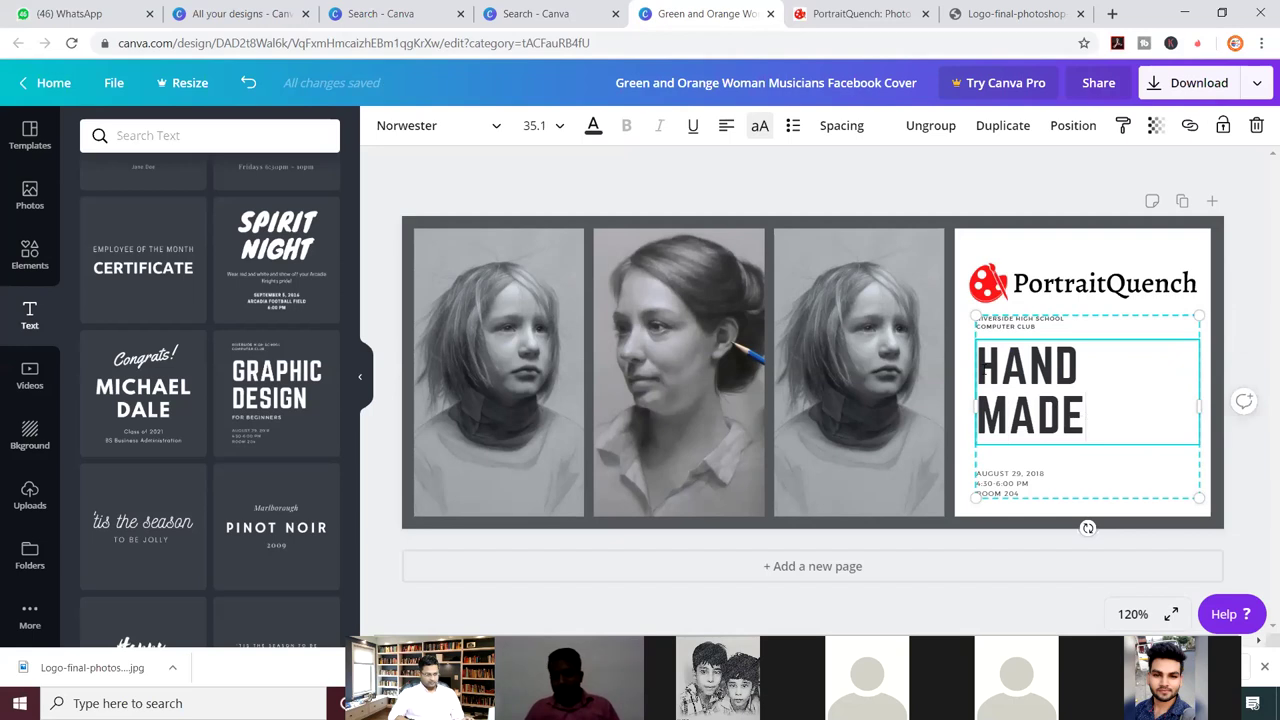
triple_click(1141, 384)
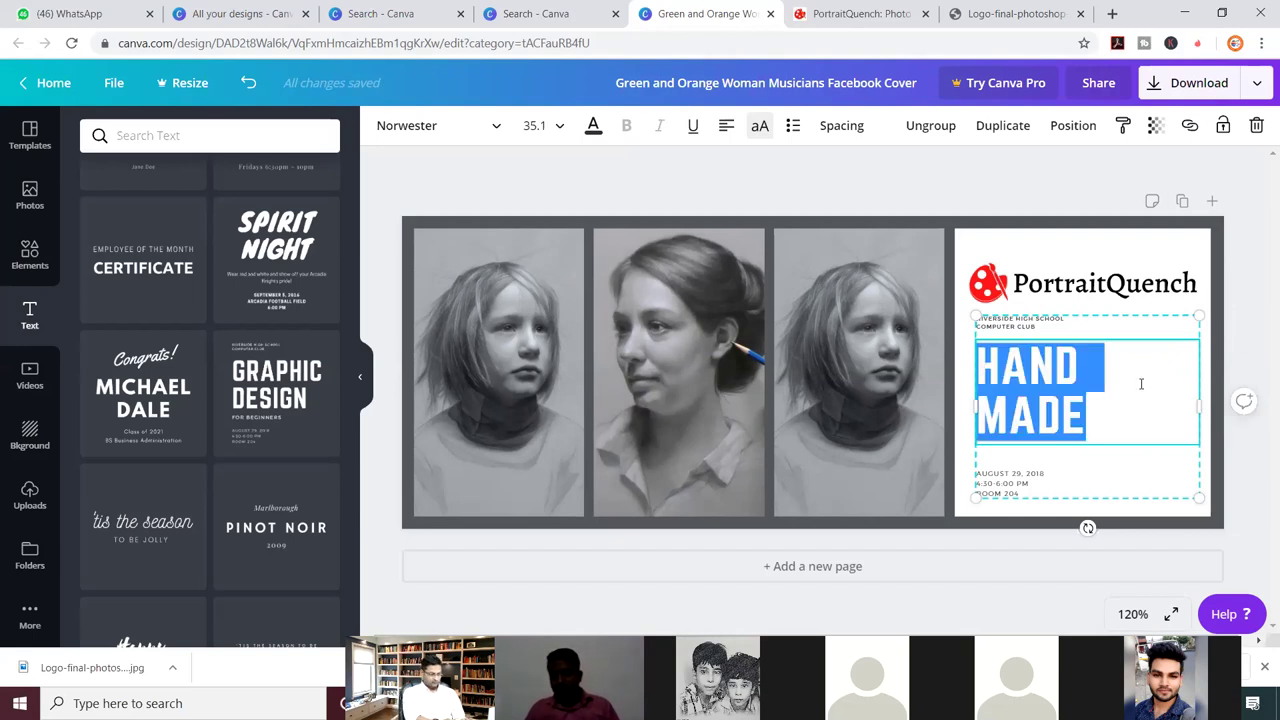
type("F")
key("BackSpace")
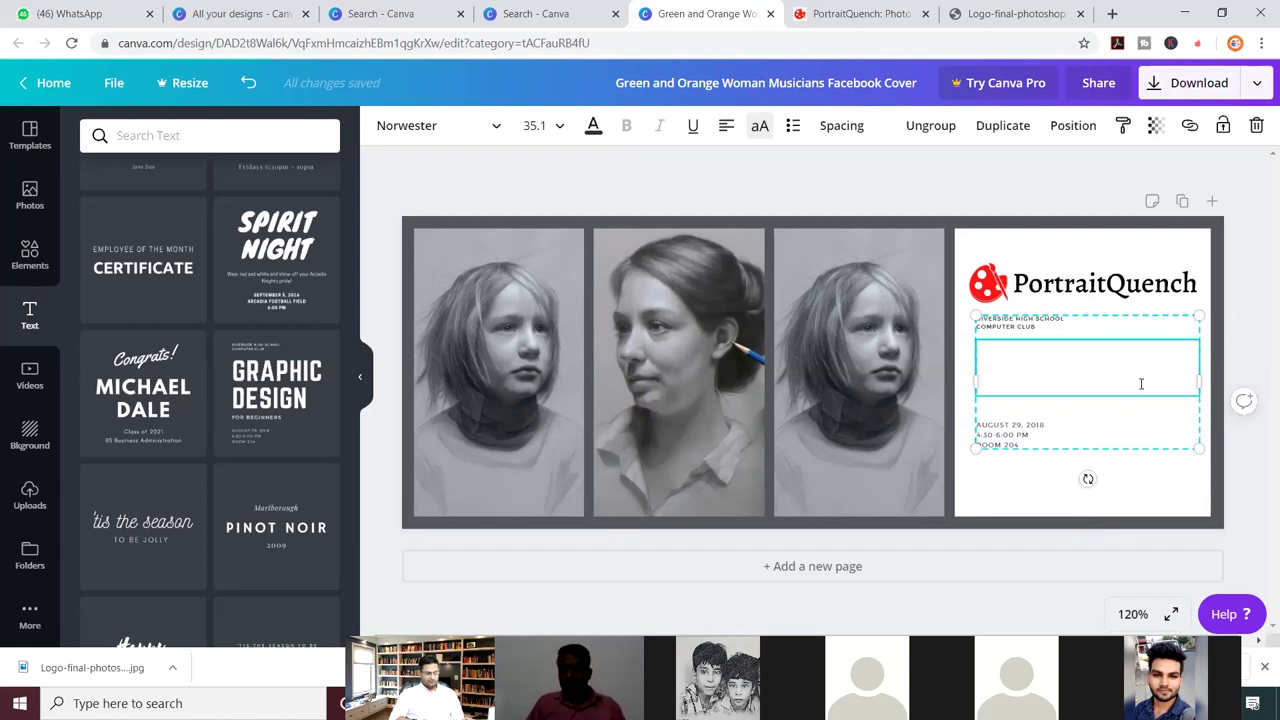
Enter CREATE YOUR MEMORIES as the heading, fixing a misspelled attempt first.
type("M")
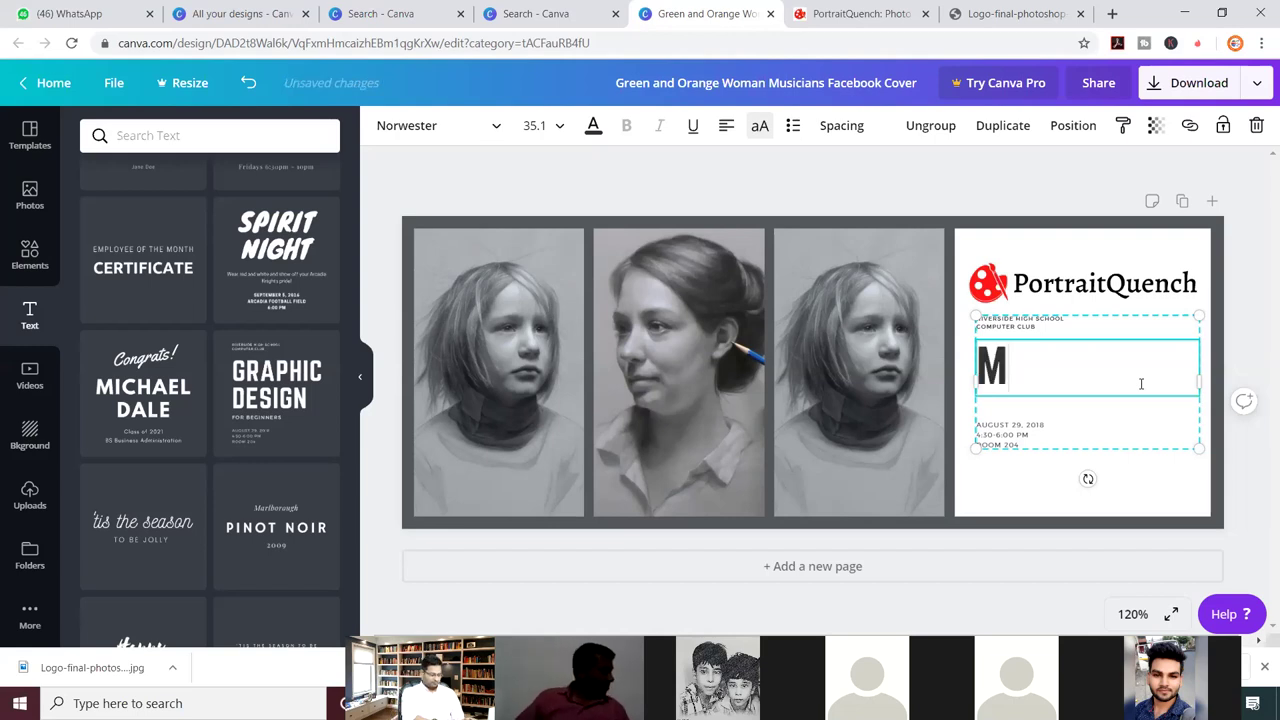
type("EMORE")
key("BackSpace")
key("BackSpace")
key("BackSpace")
key("BackSpace")
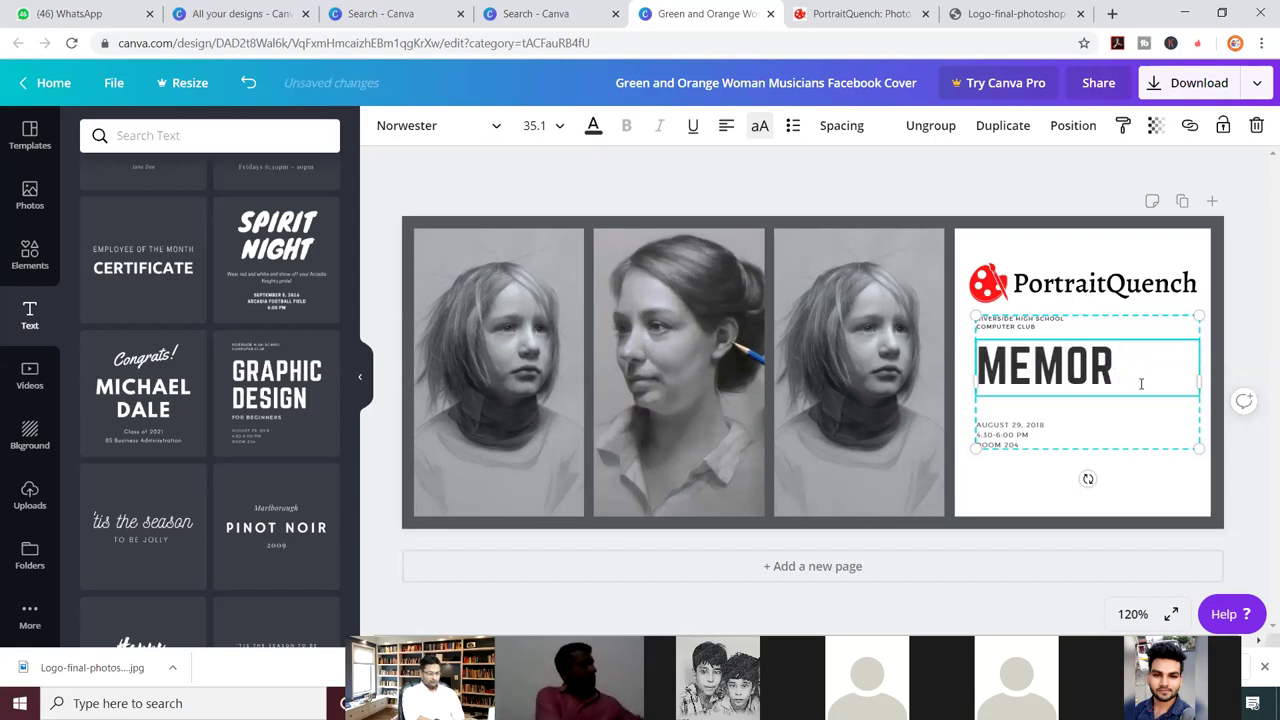
key("BackSpace")
key("BackSpace")
type("C")
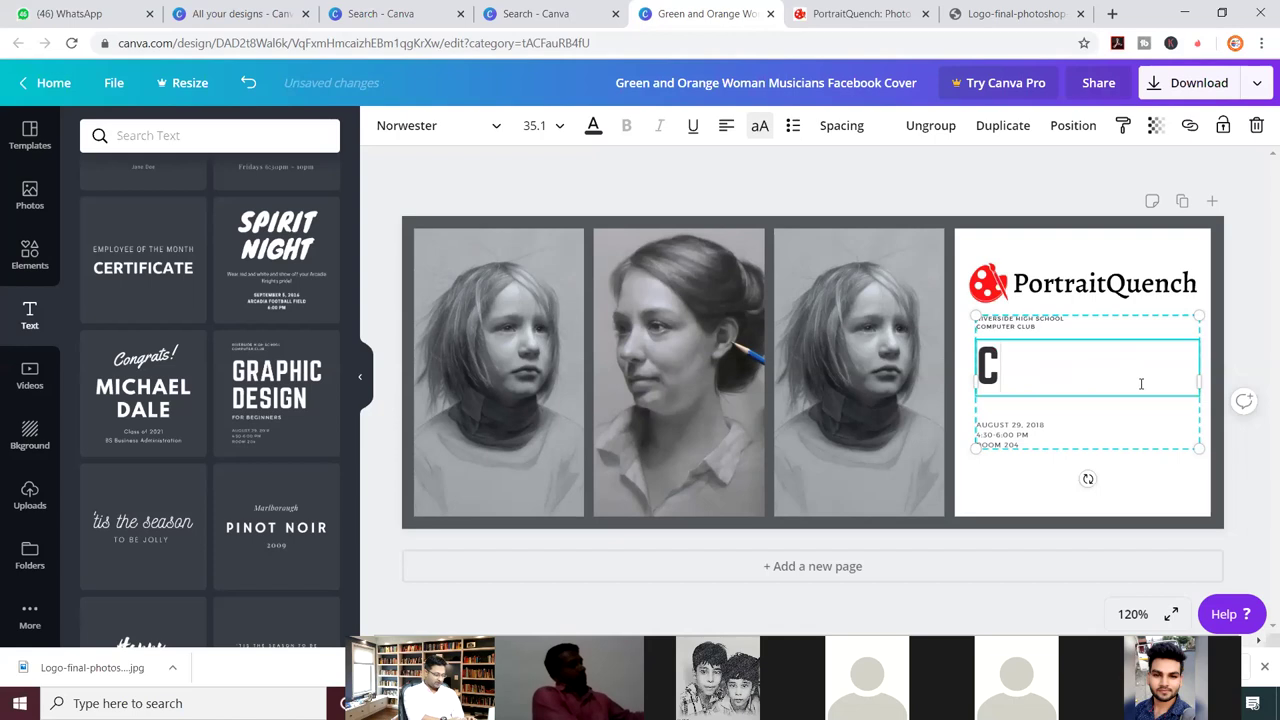
type("REATE")
type("YOUR")
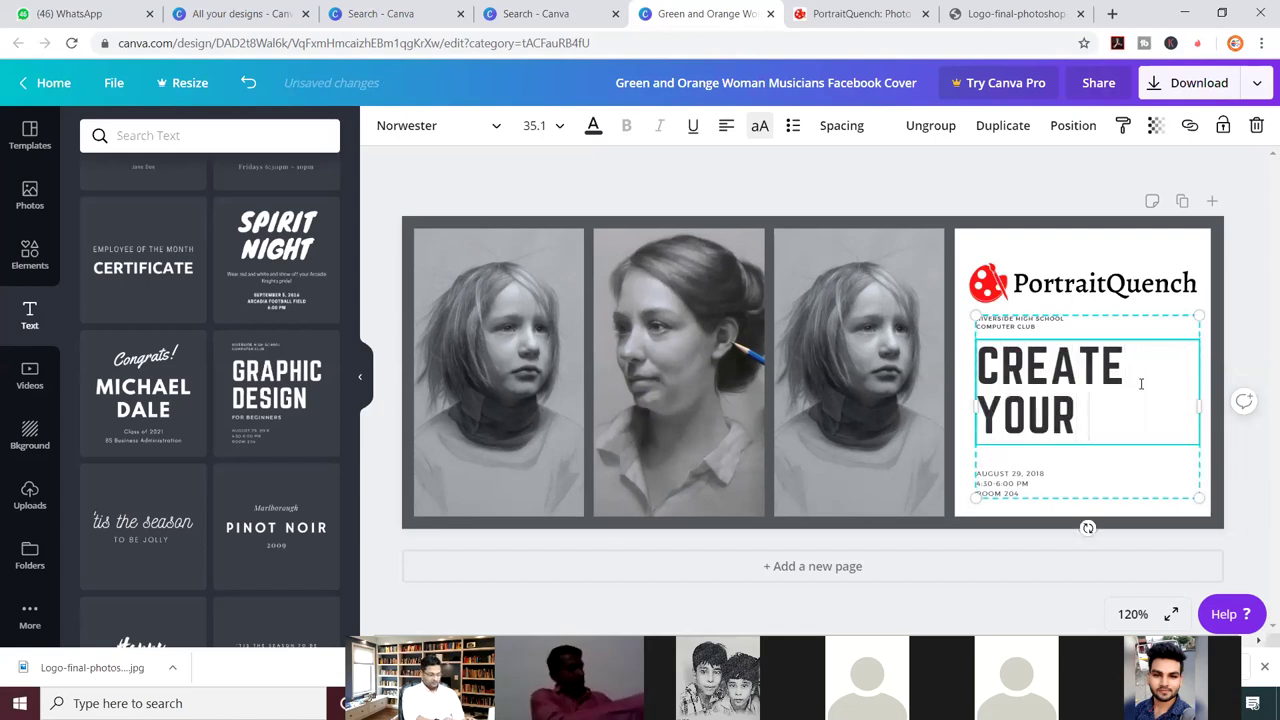
type(" MEMORIES")
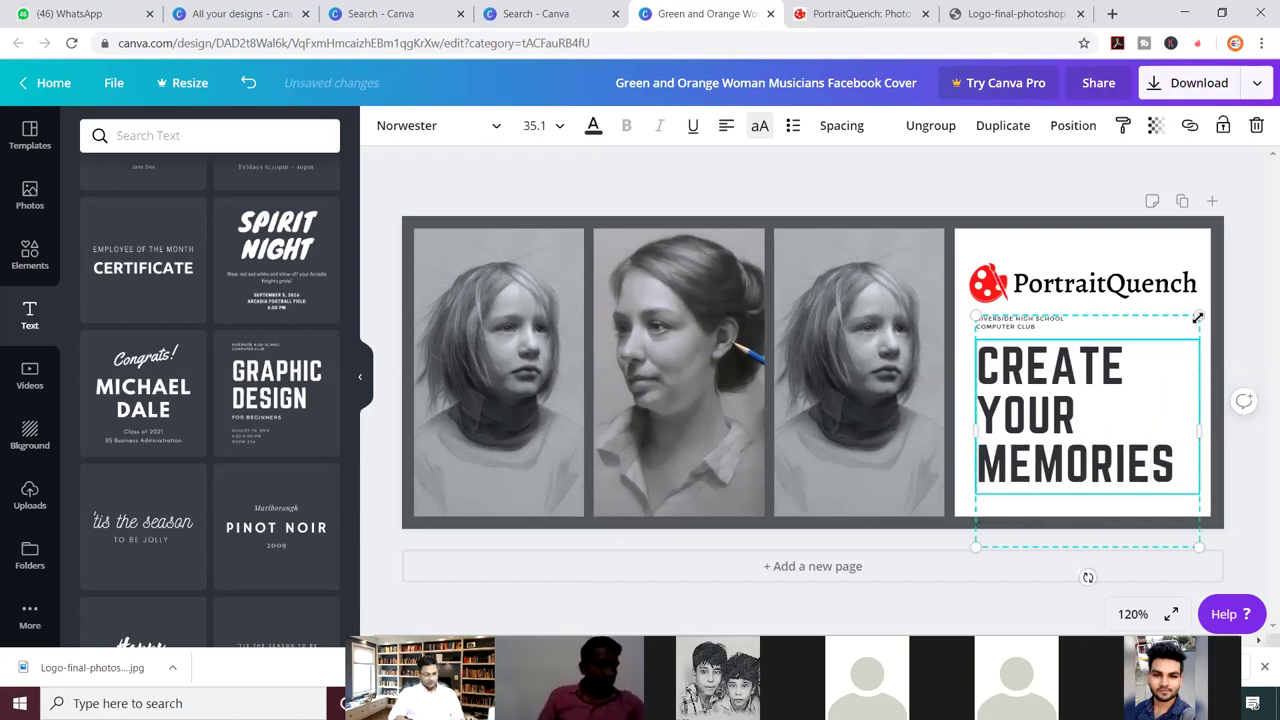
Scale the heading group down, raise it, and widen the heading so CREATE YOUR fits one line.
left_click_drag(1198, 317, 1155, 345)
key("Escape")
left_click_drag(1098, 399, 1095, 356)
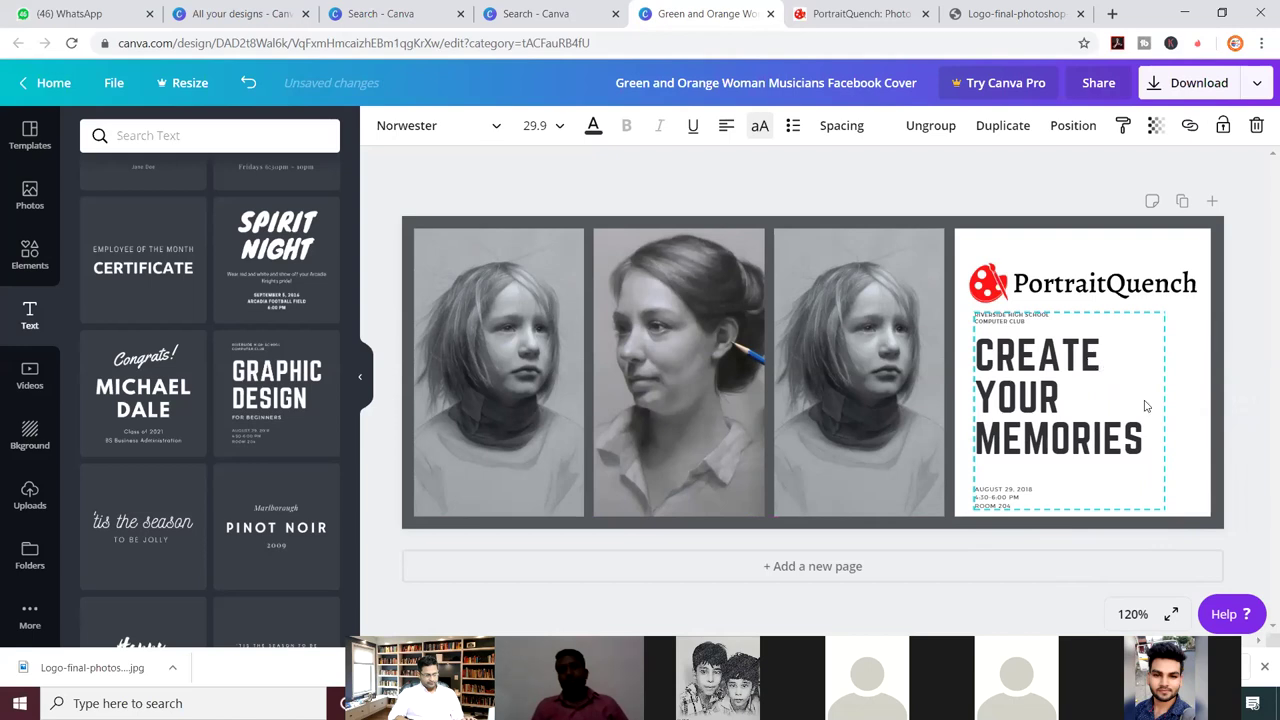
left_click_drag(1164, 406, 1197, 398)
key("Escape")
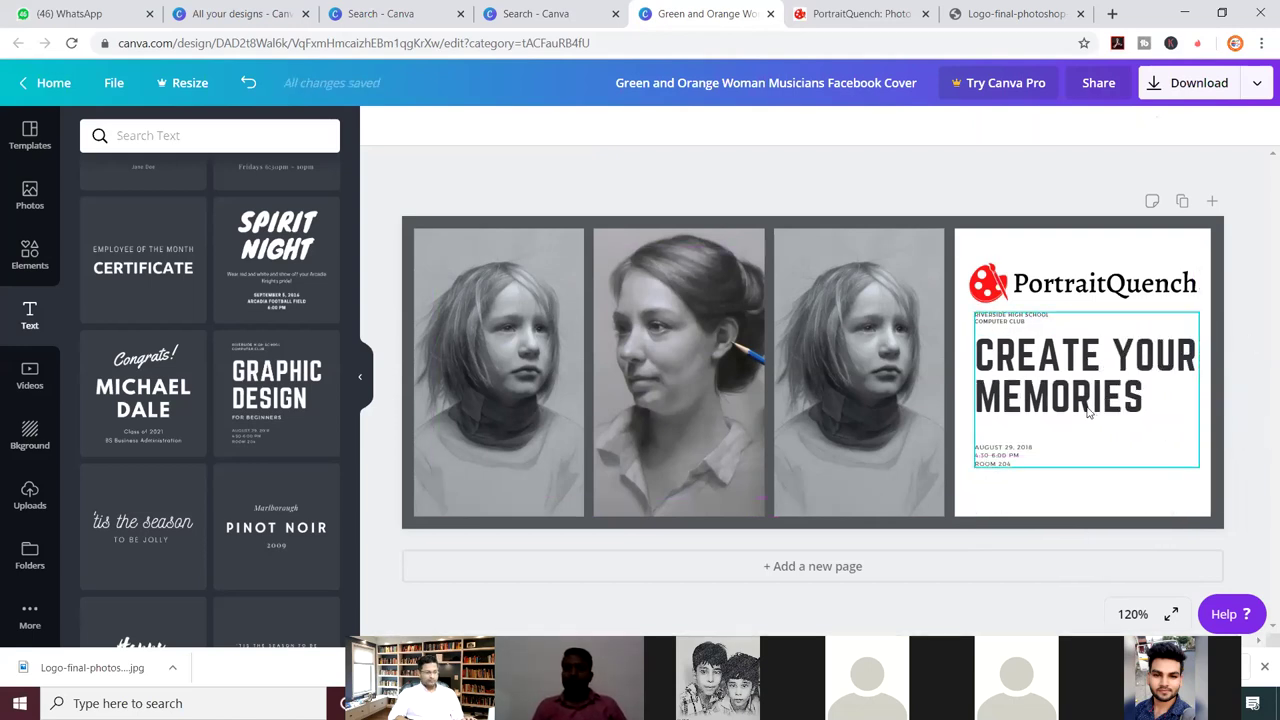
left_click_drag(1089, 407, 1089, 415)
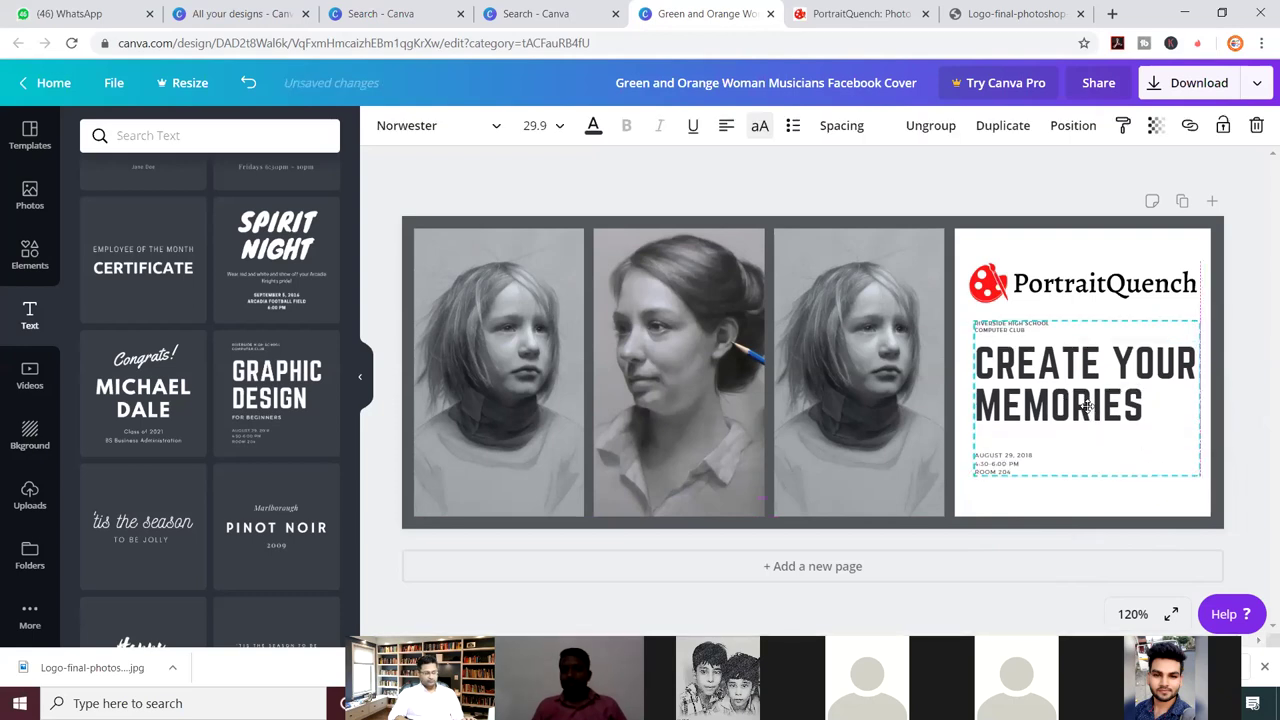
key("Escape")
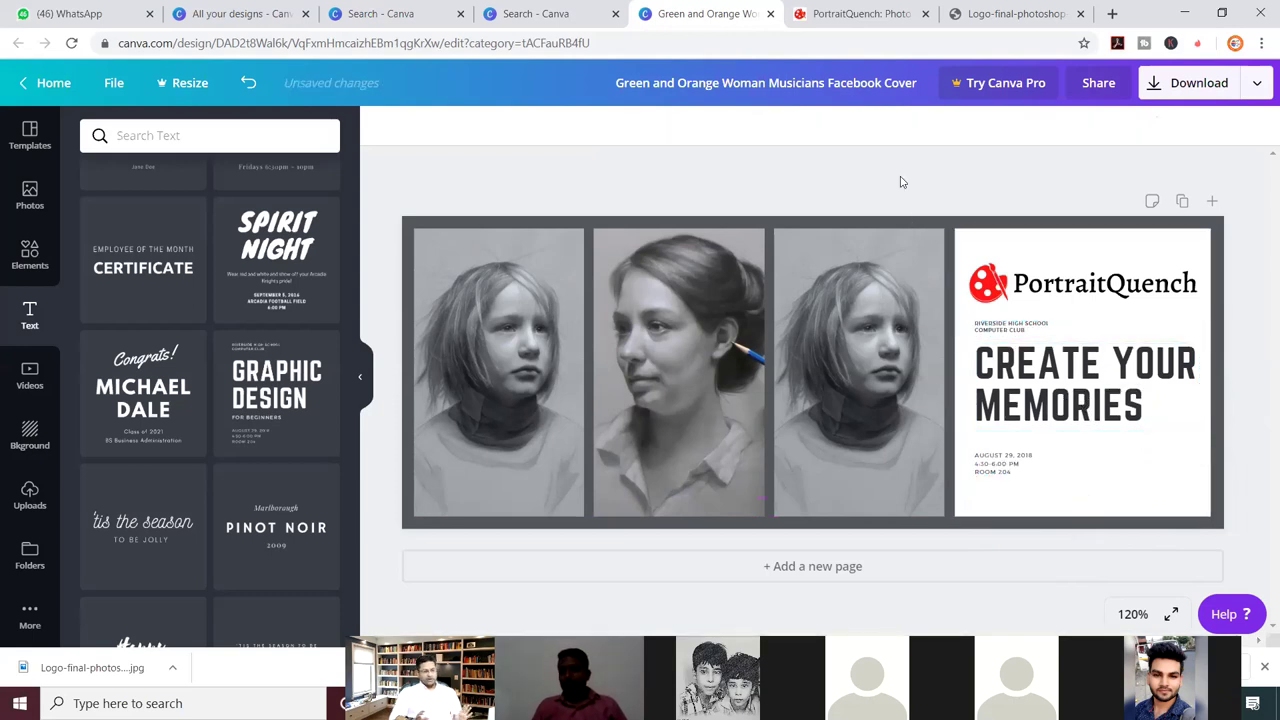
Check the date text block's 4:30-6:00 PM line, then deselect it.
left_click(1013, 450)
left_click(1016, 466)
triple_click(1016, 464)
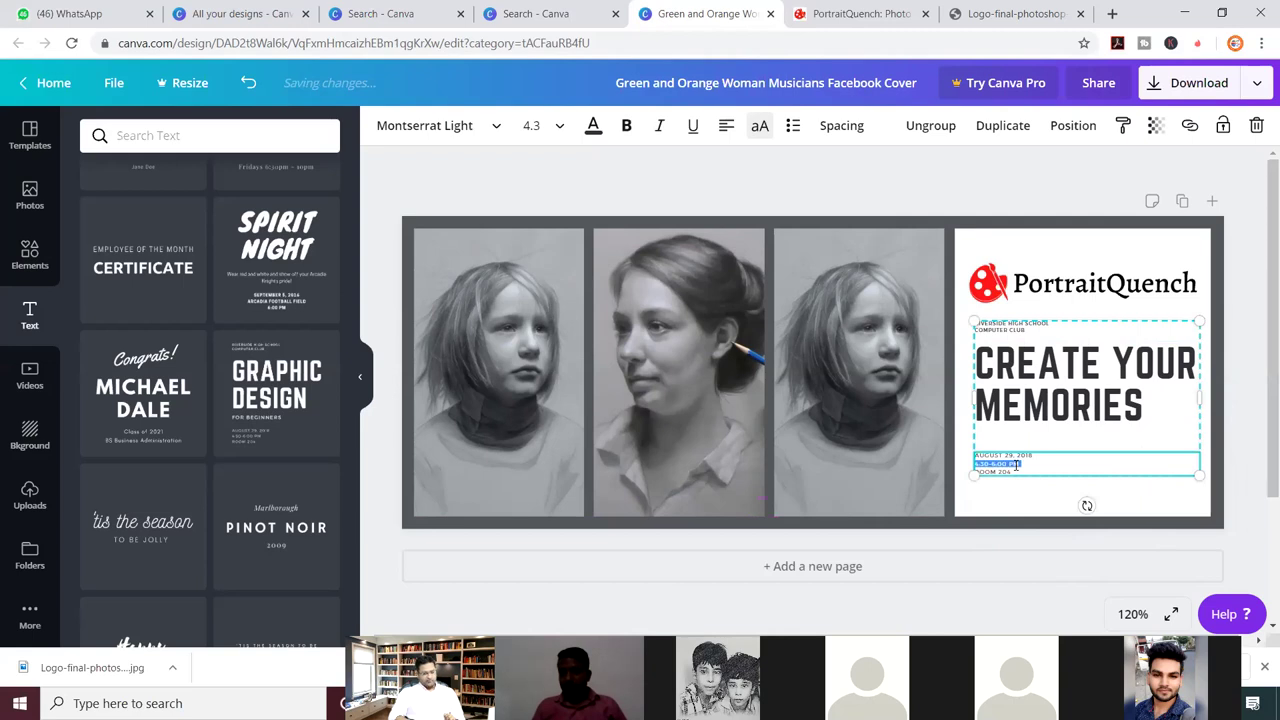
left_click(965, 197)
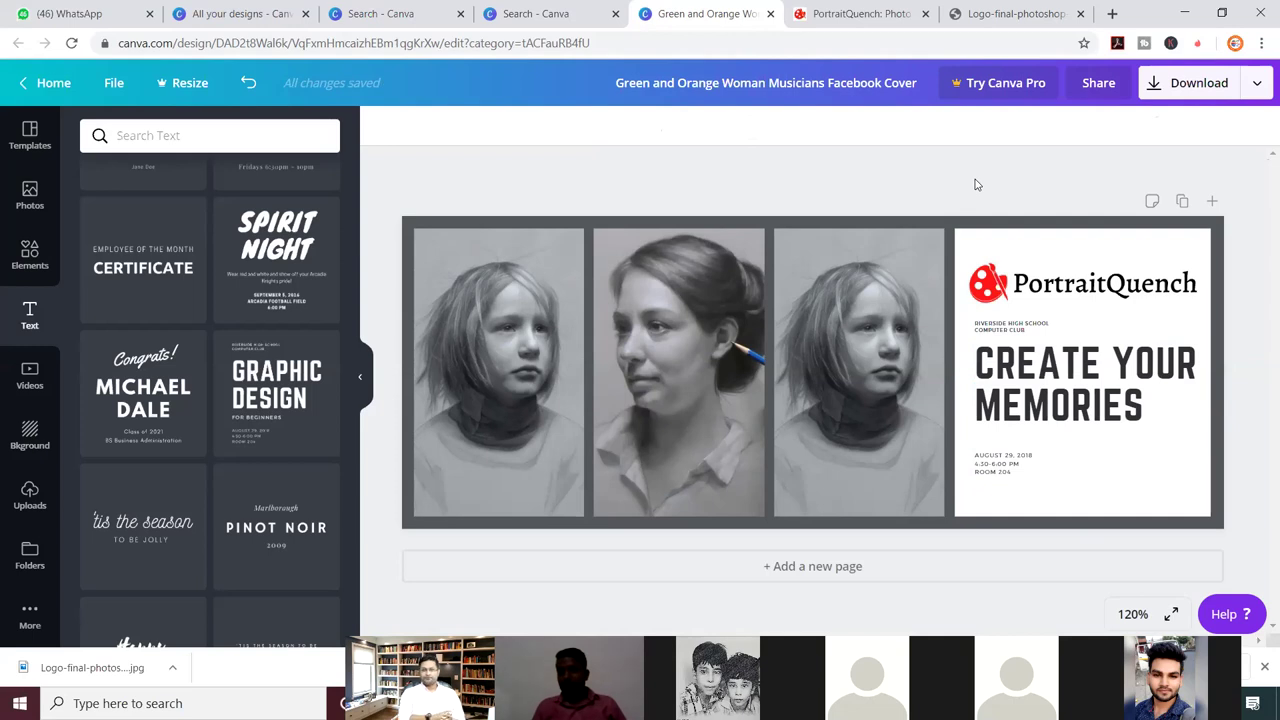
Recolour the dark collage frame, trying coral and red before settling on light grey.
left_click(952, 228)
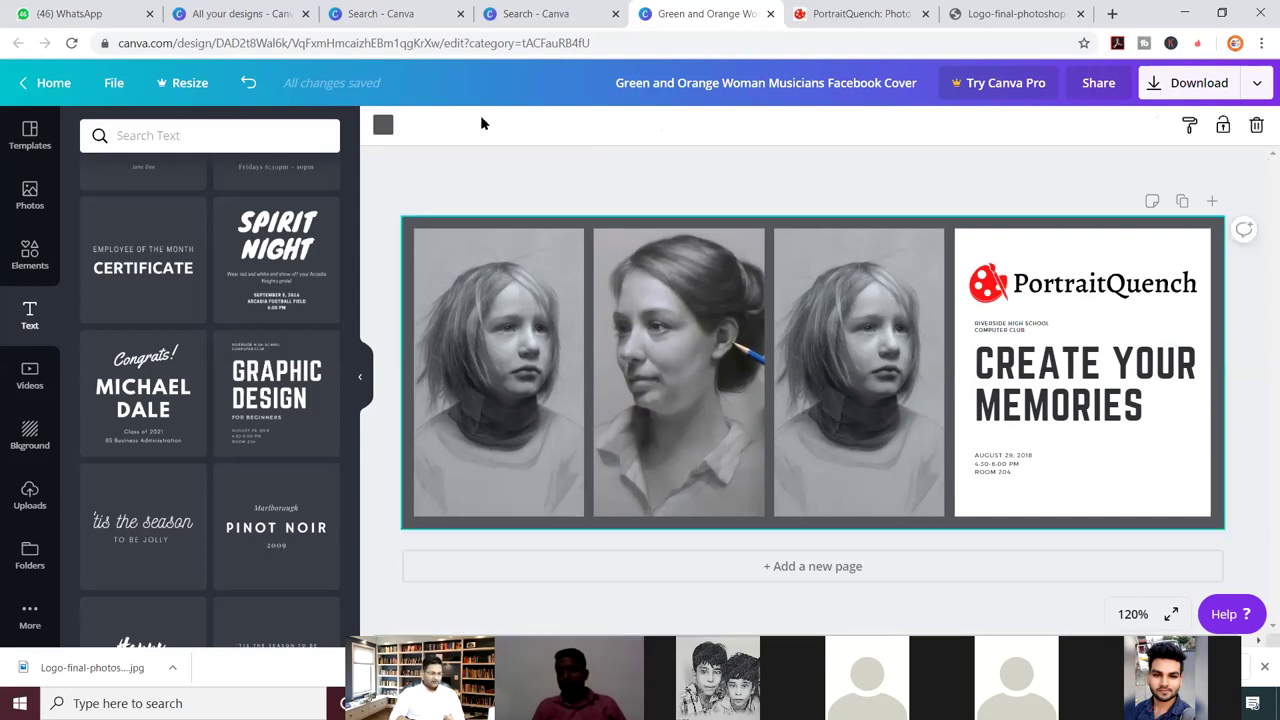
left_click(384, 126)
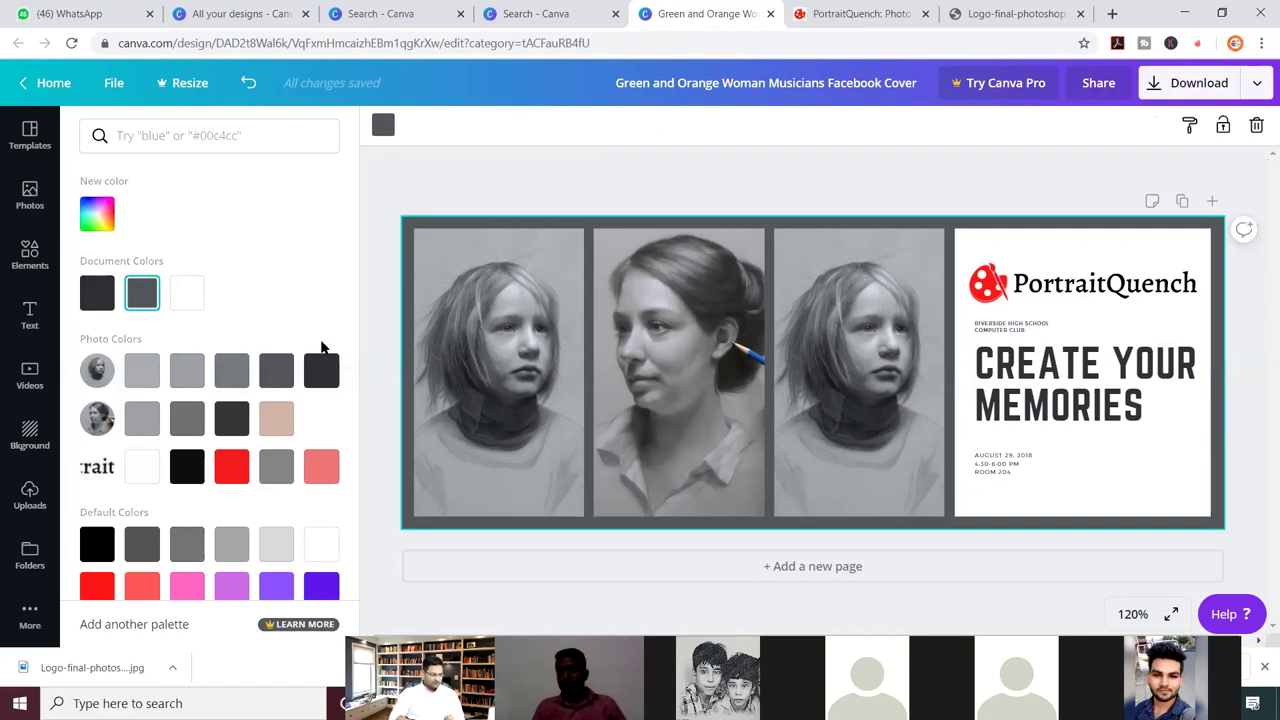
left_click(321, 468)
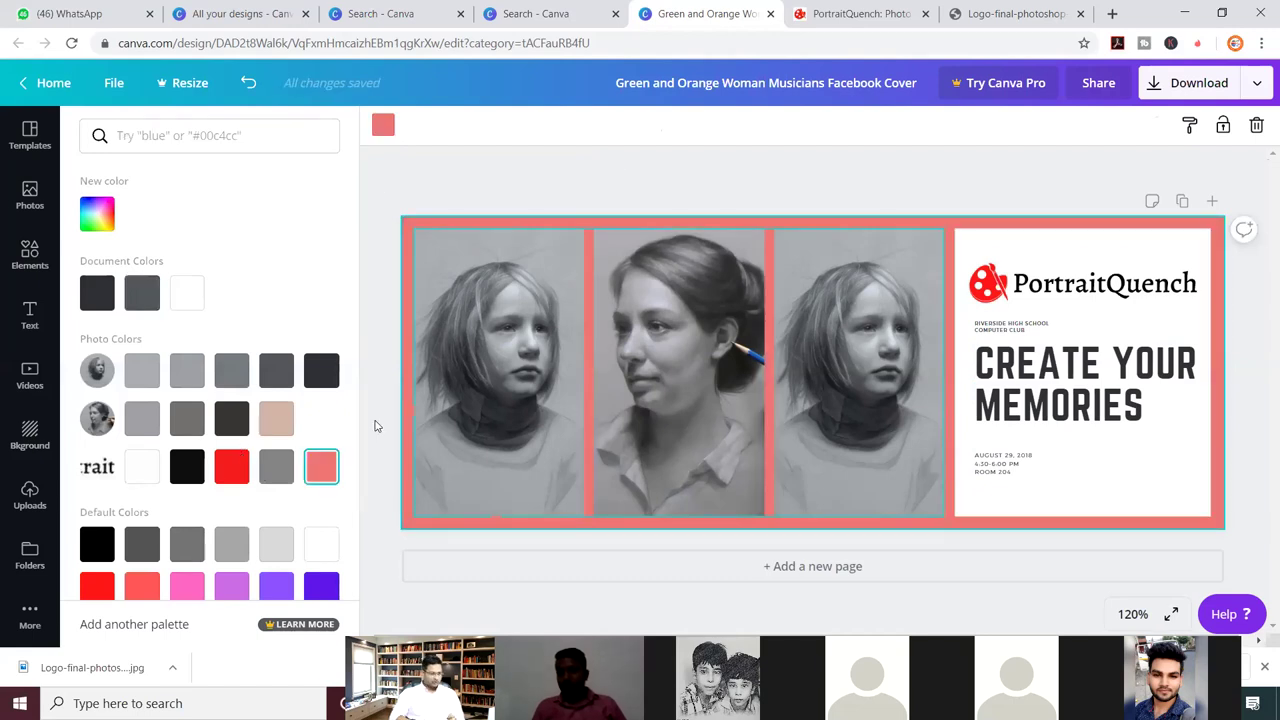
left_click(231, 468)
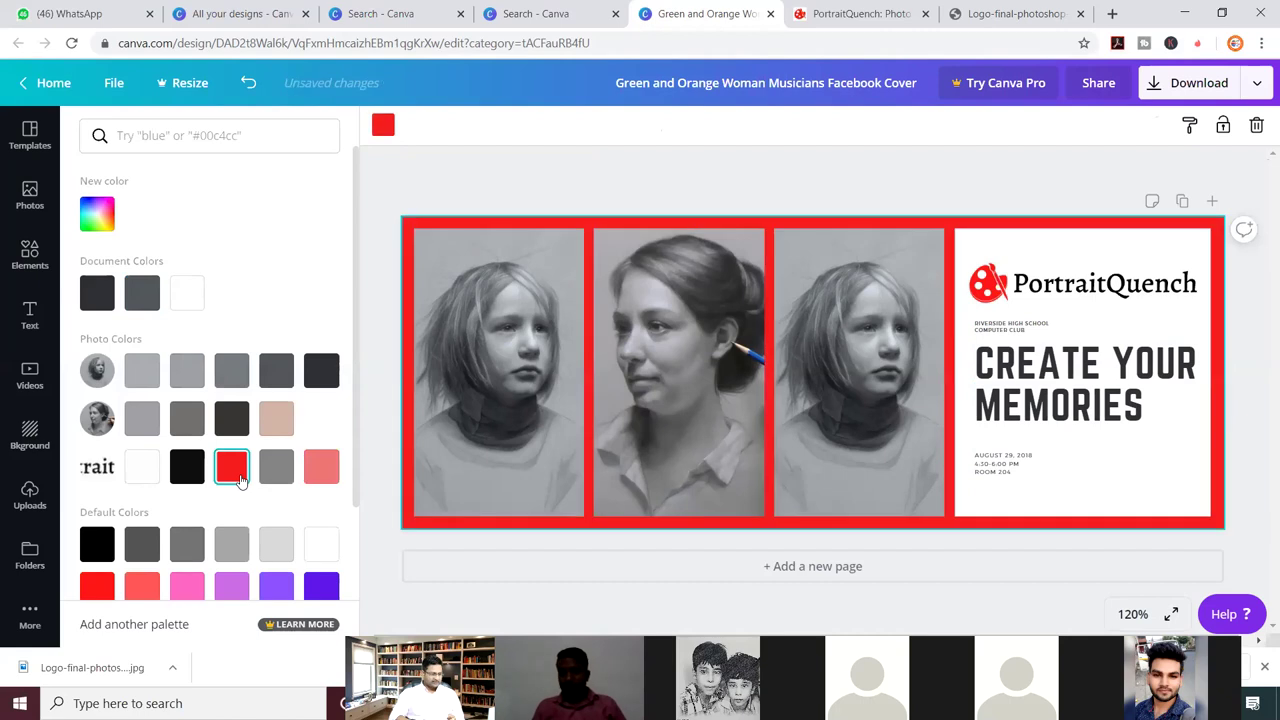
left_click(143, 587)
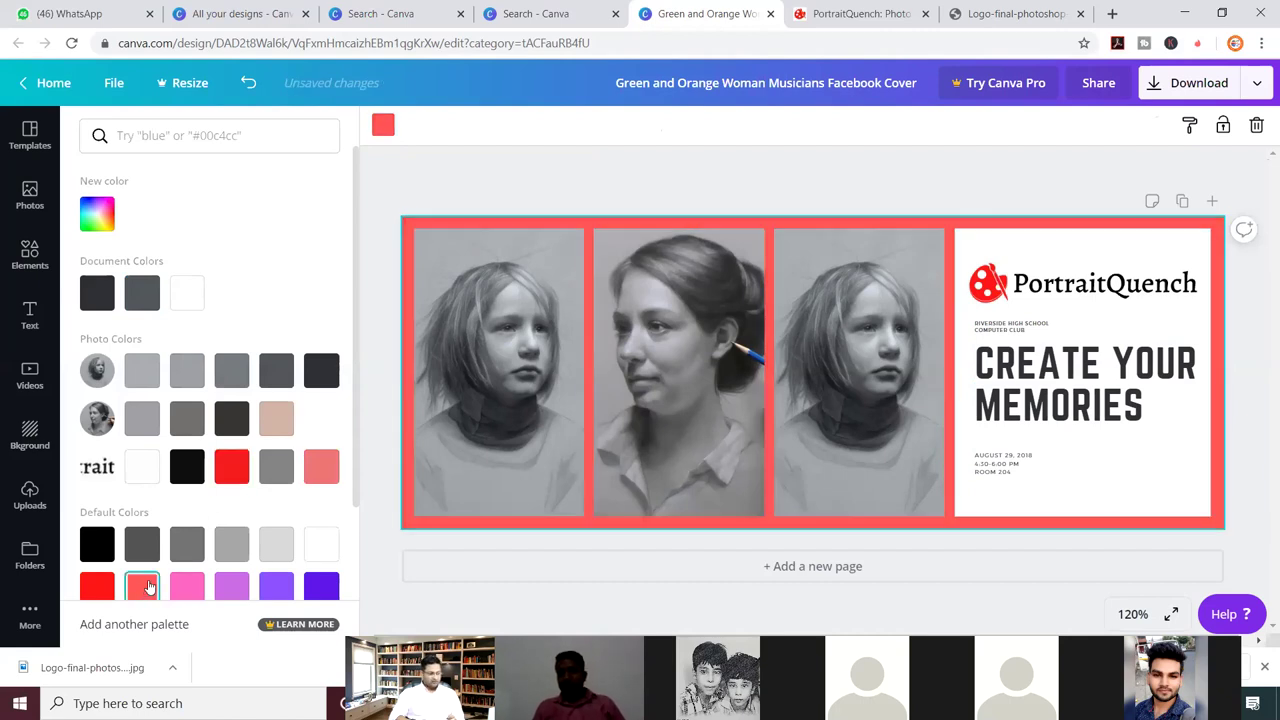
left_click(231, 543)
left_click(276, 544)
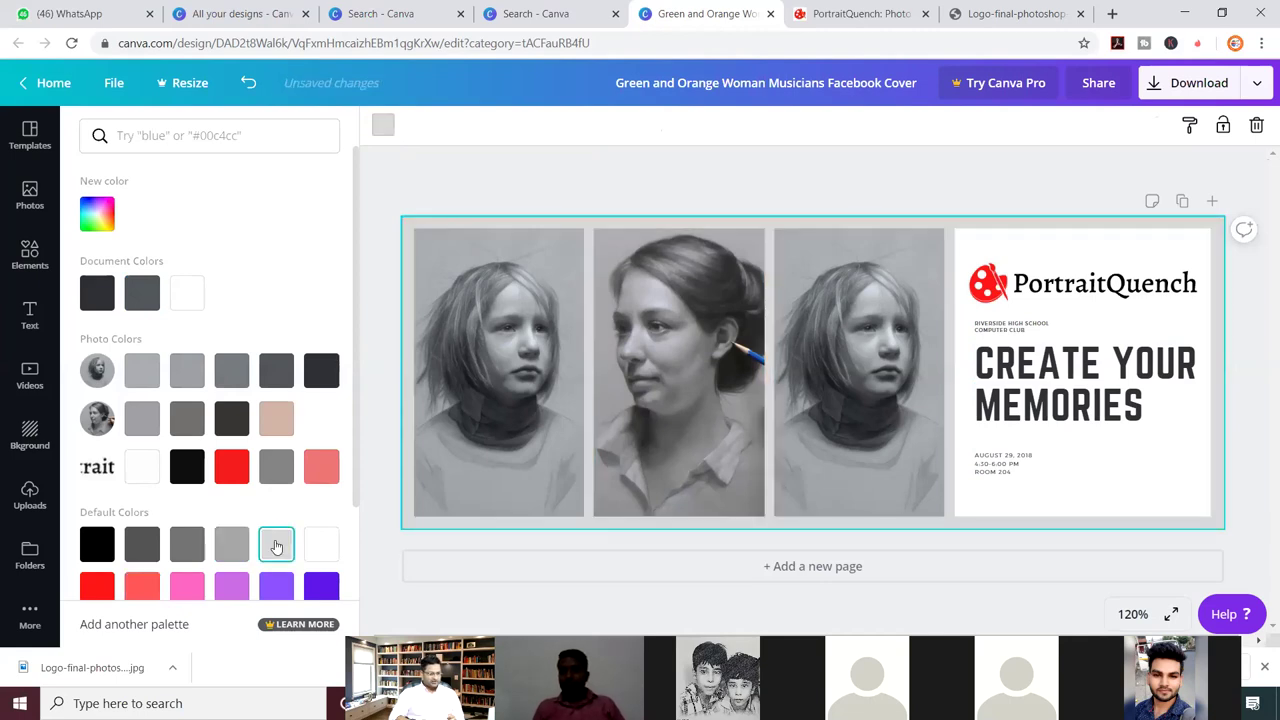
left_click(575, 191)
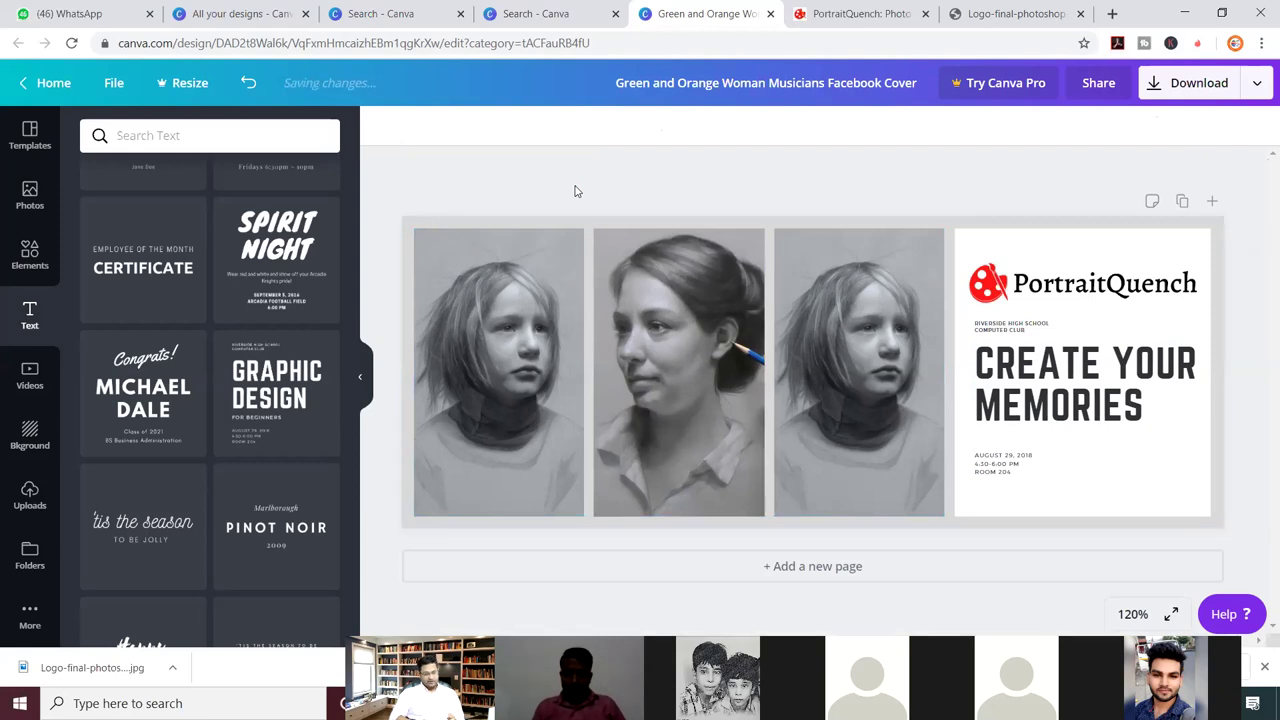
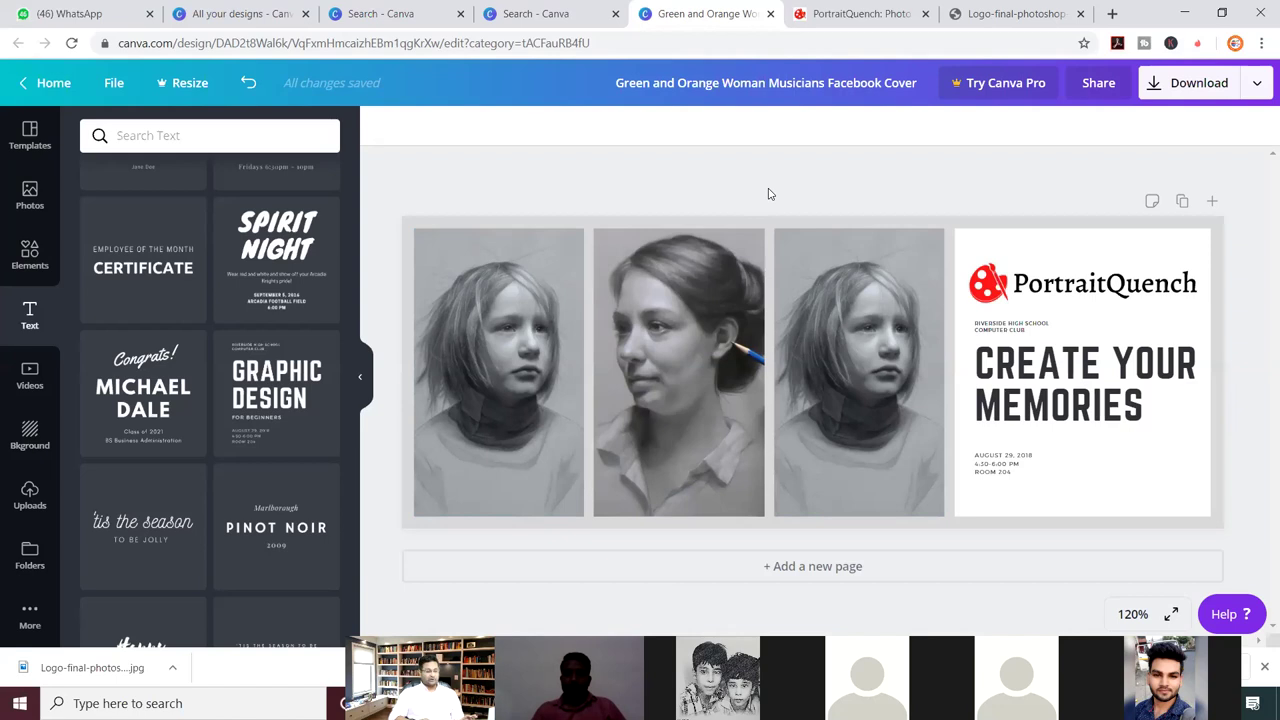
Leave the Facebook cover design for Canva home and search designs for 'fly'.
left_click(44, 146)
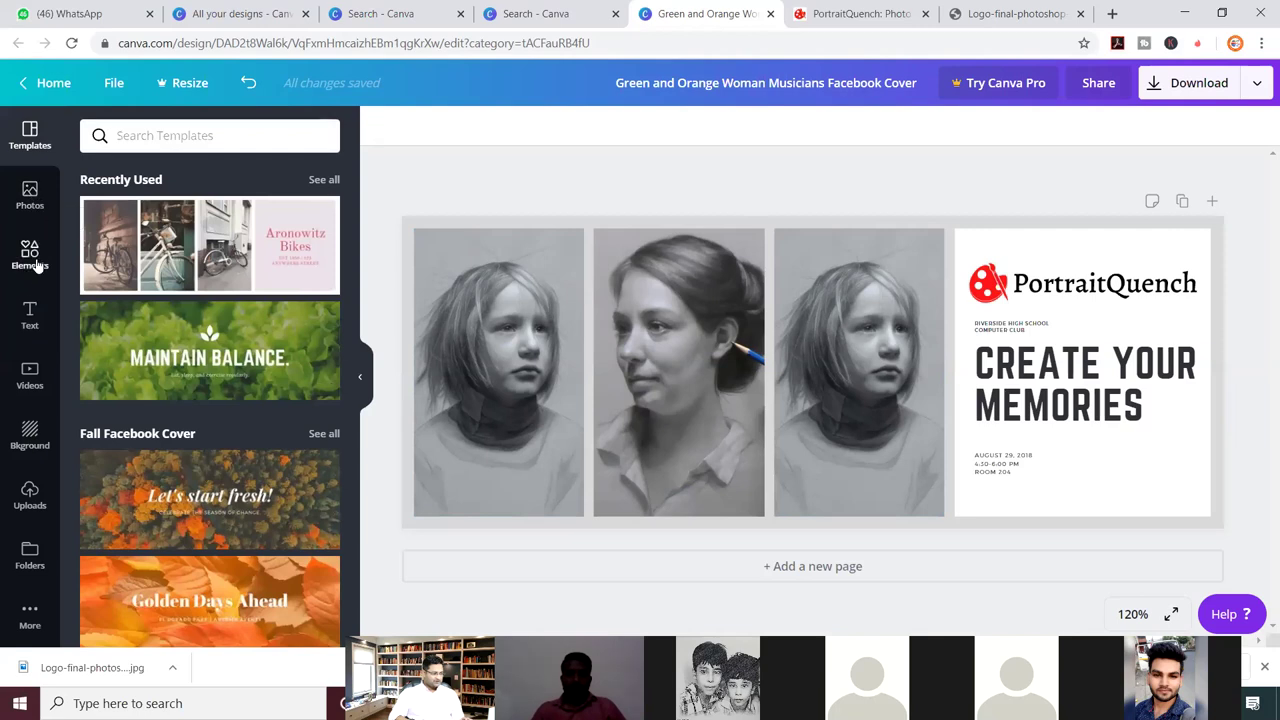
left_click(46, 82)
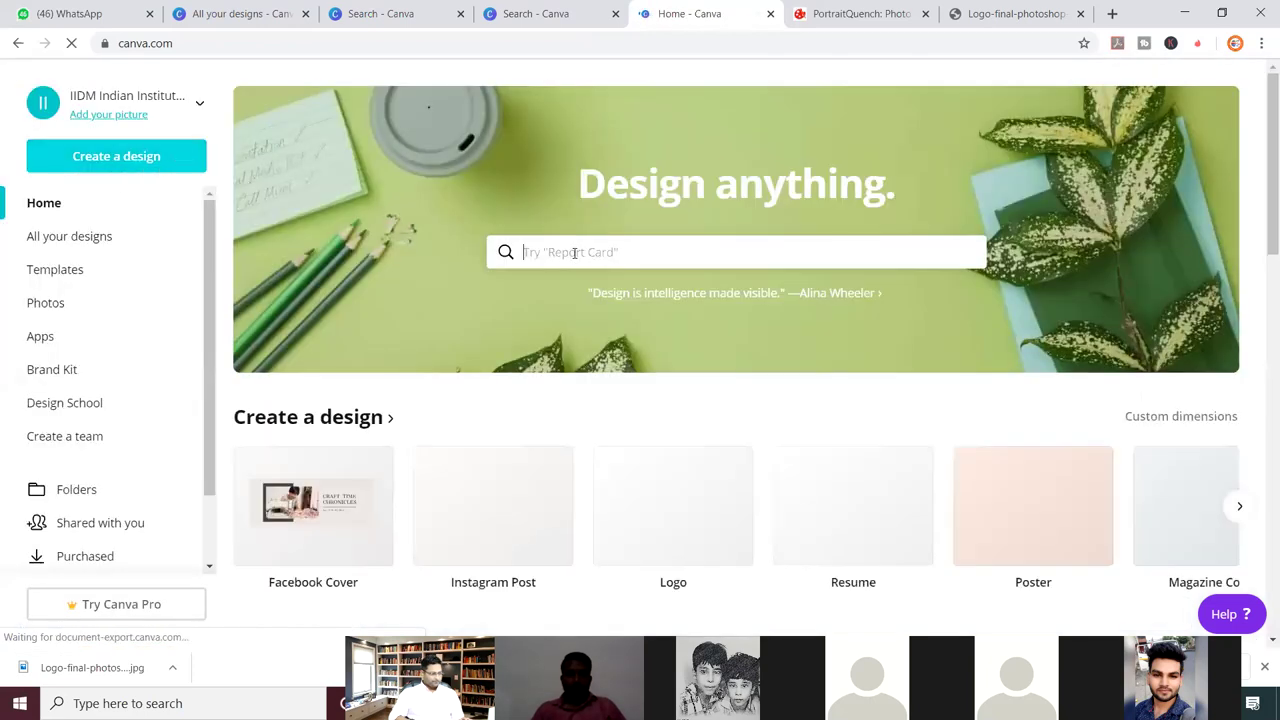
left_click(645, 248)
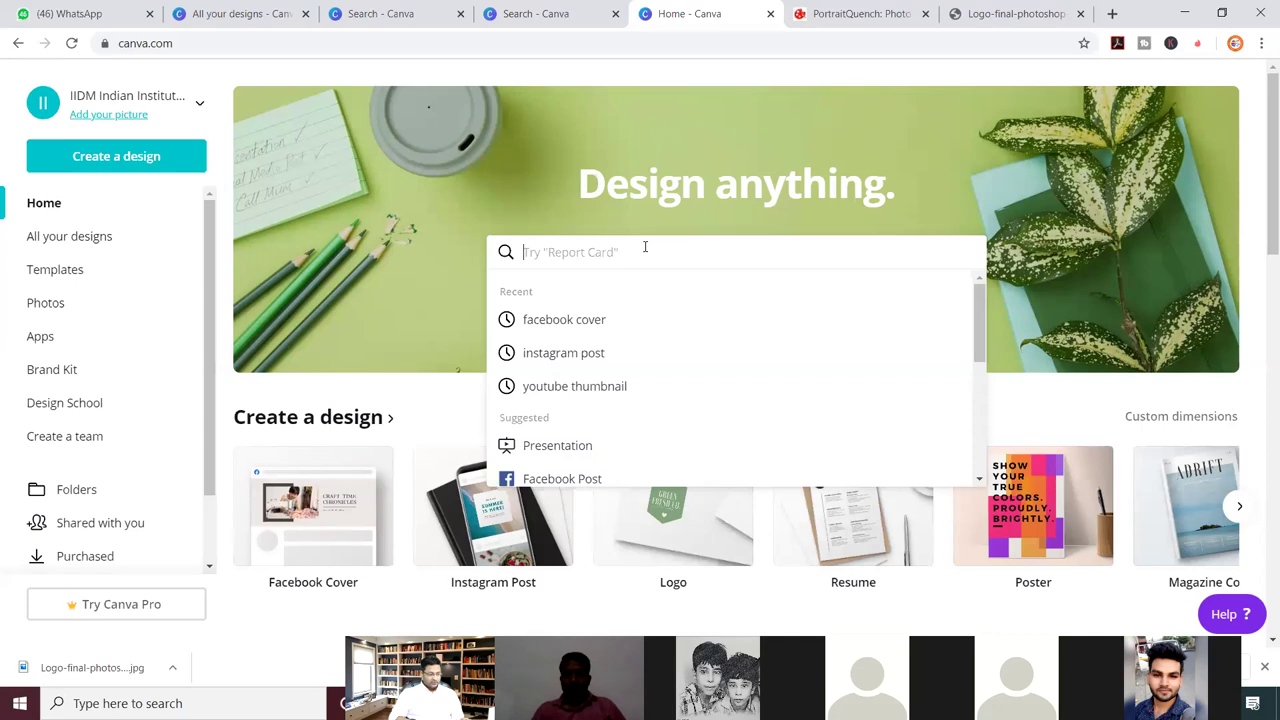
scroll(645, 247, "down", 1)
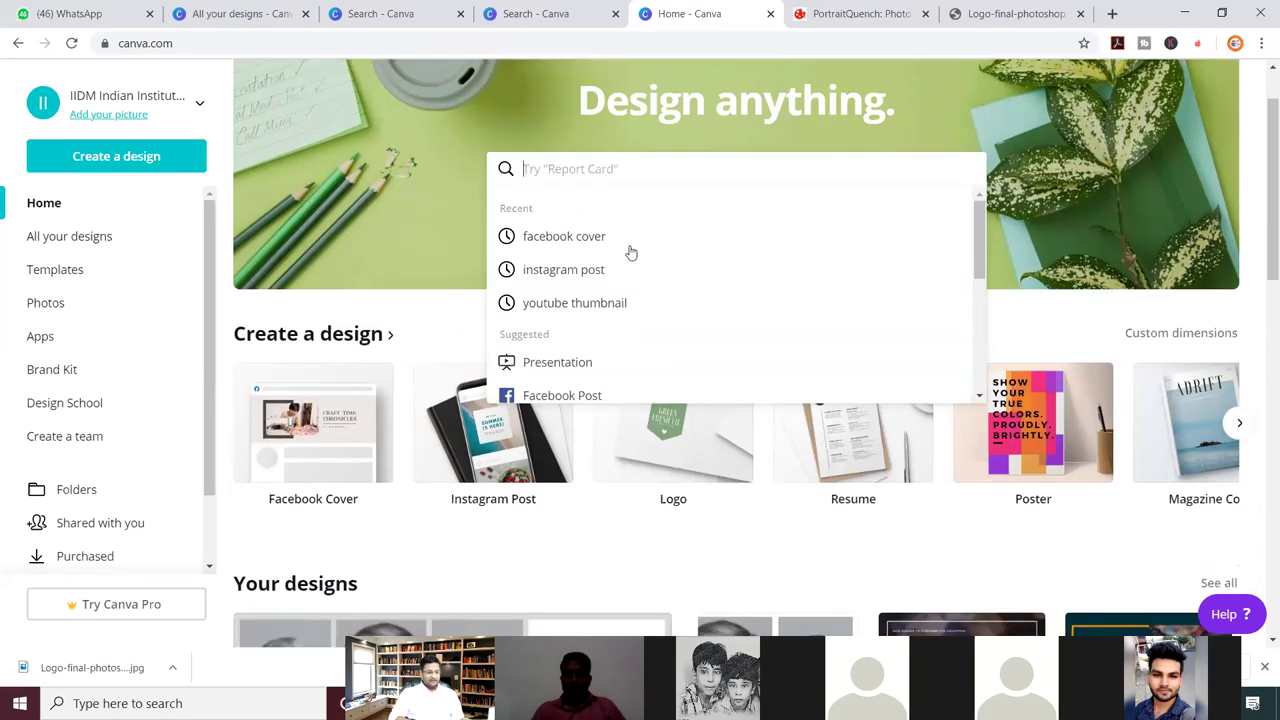
scroll(630, 255, "up", 1)
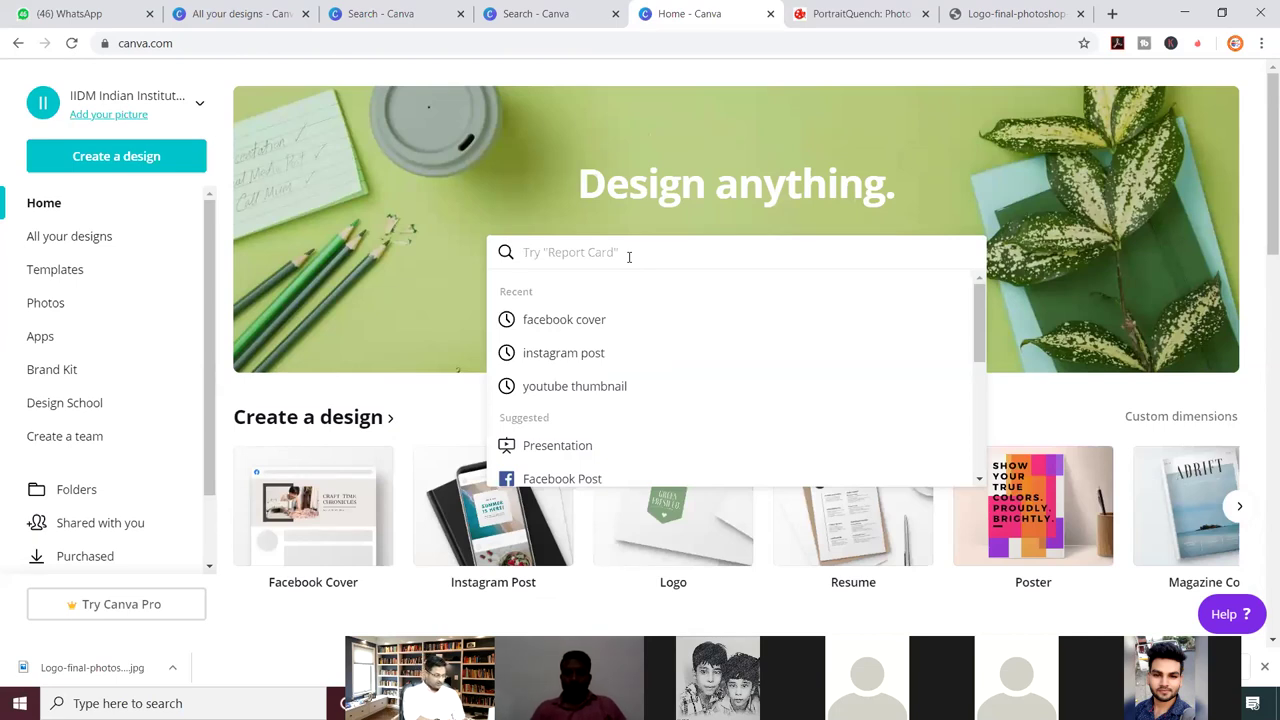
type("fly")
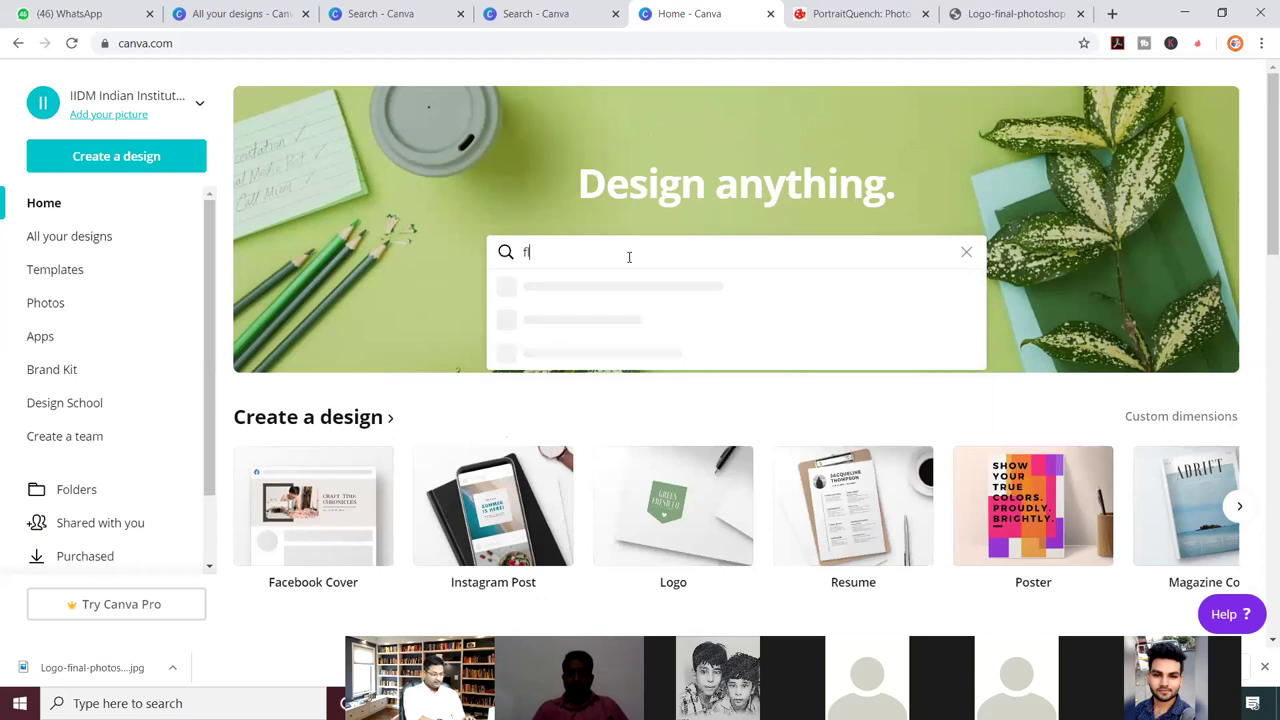
Browse the Flyer template results.
left_click(571, 328)
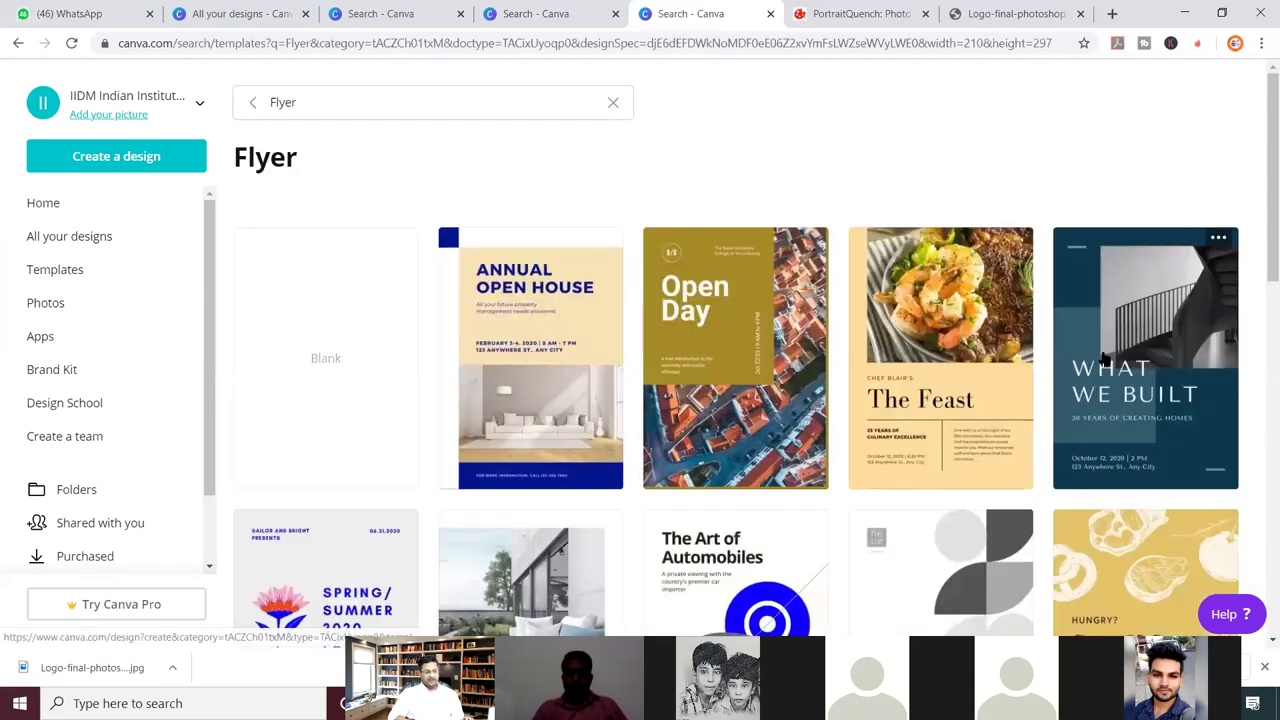
scroll(1020, 413, "down", 6)
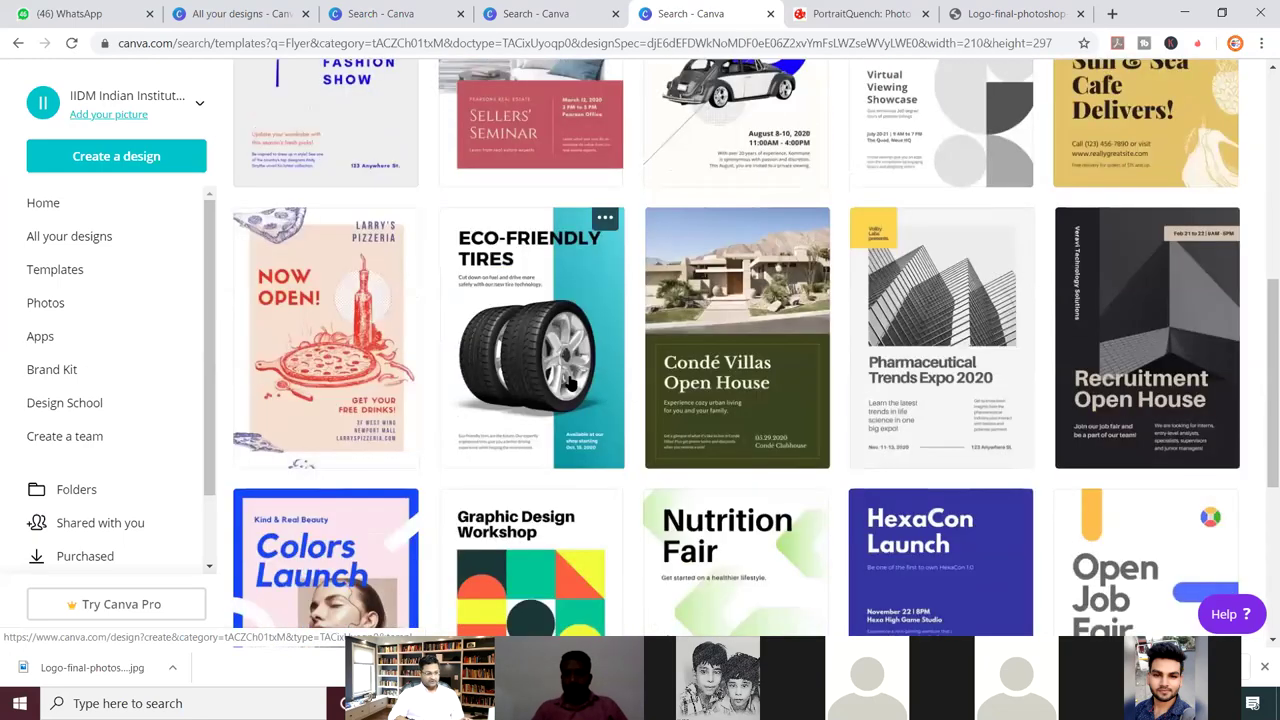
scroll(614, 337, "down", 4)
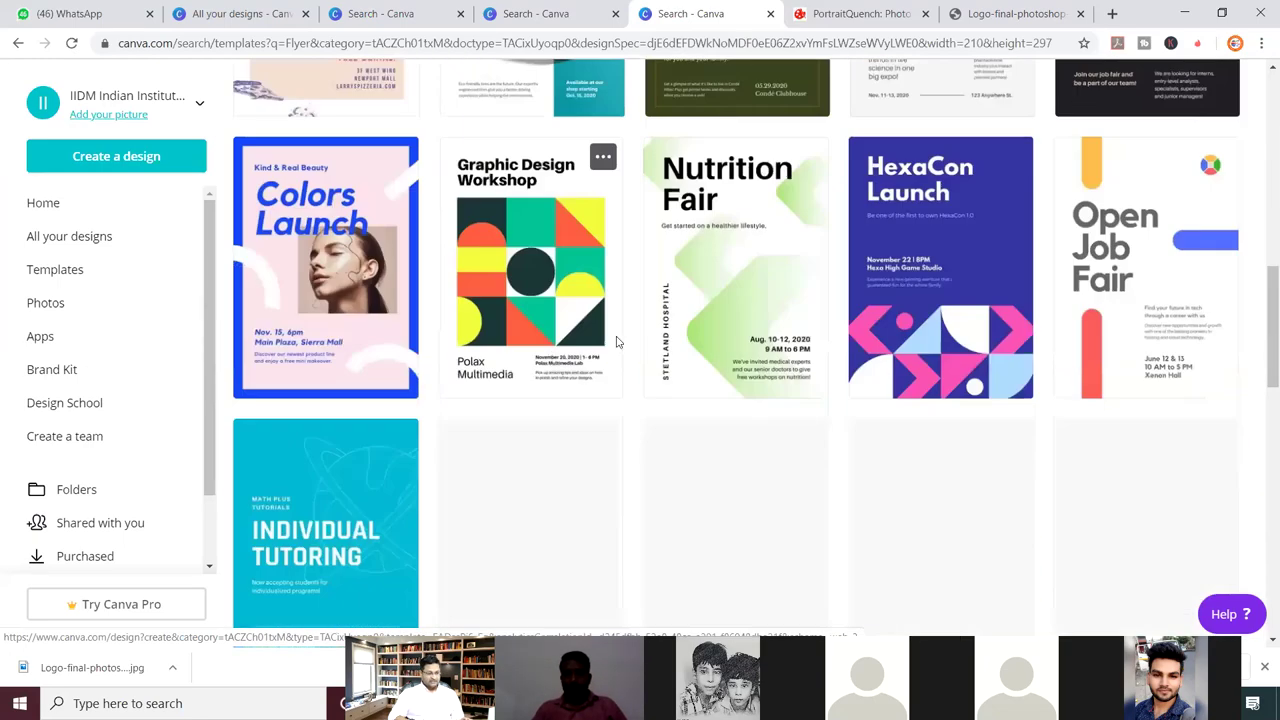
scroll(841, 335, "down", 3)
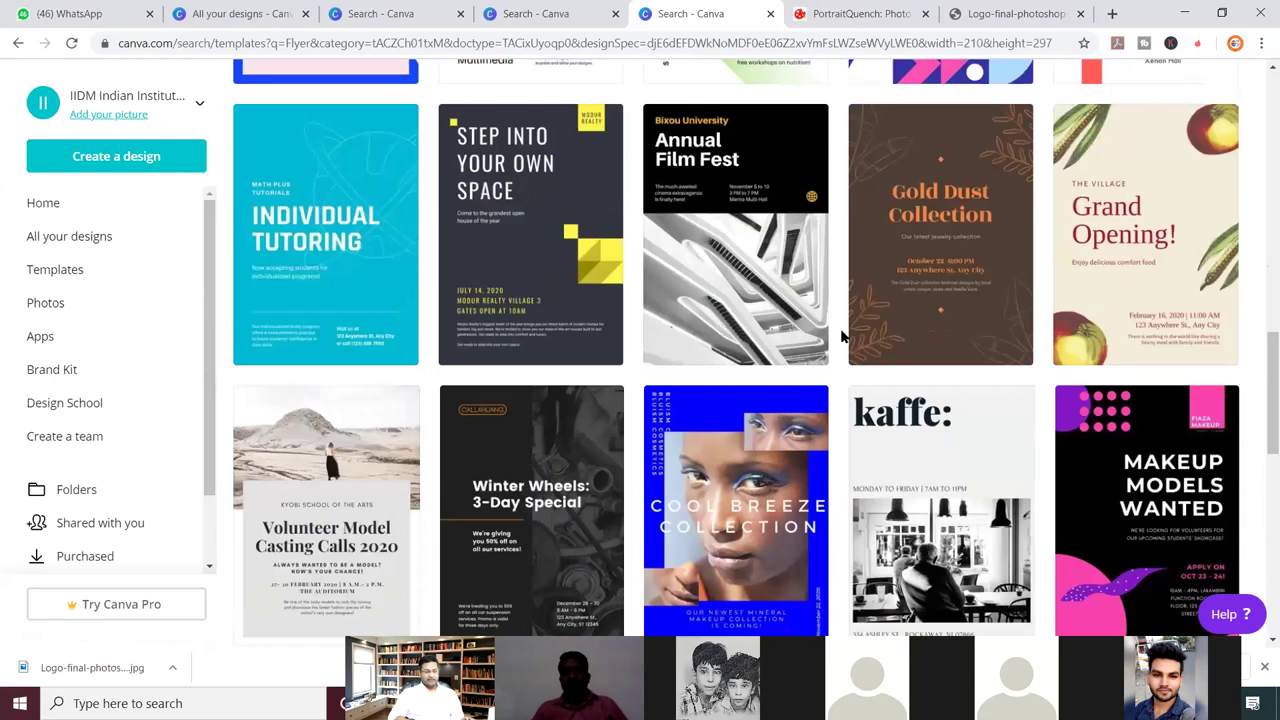
scroll(841, 335, "up", 5)
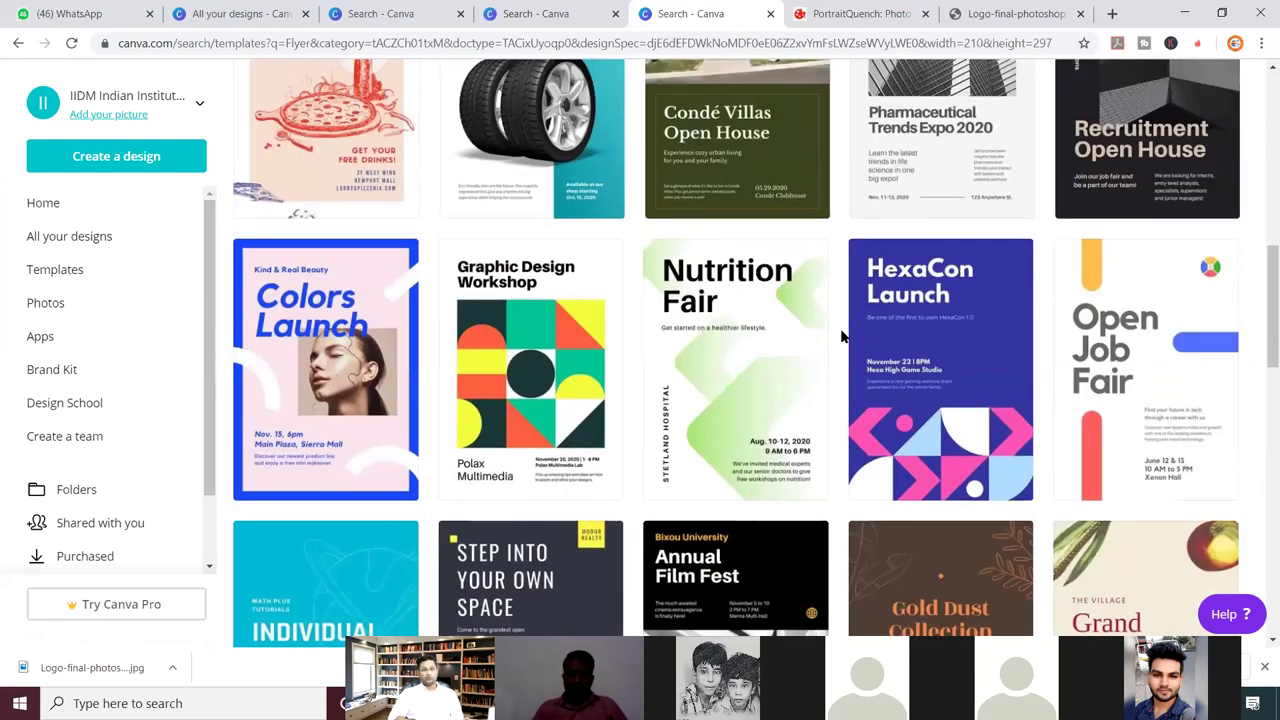
scroll(841, 335, "up", 4)
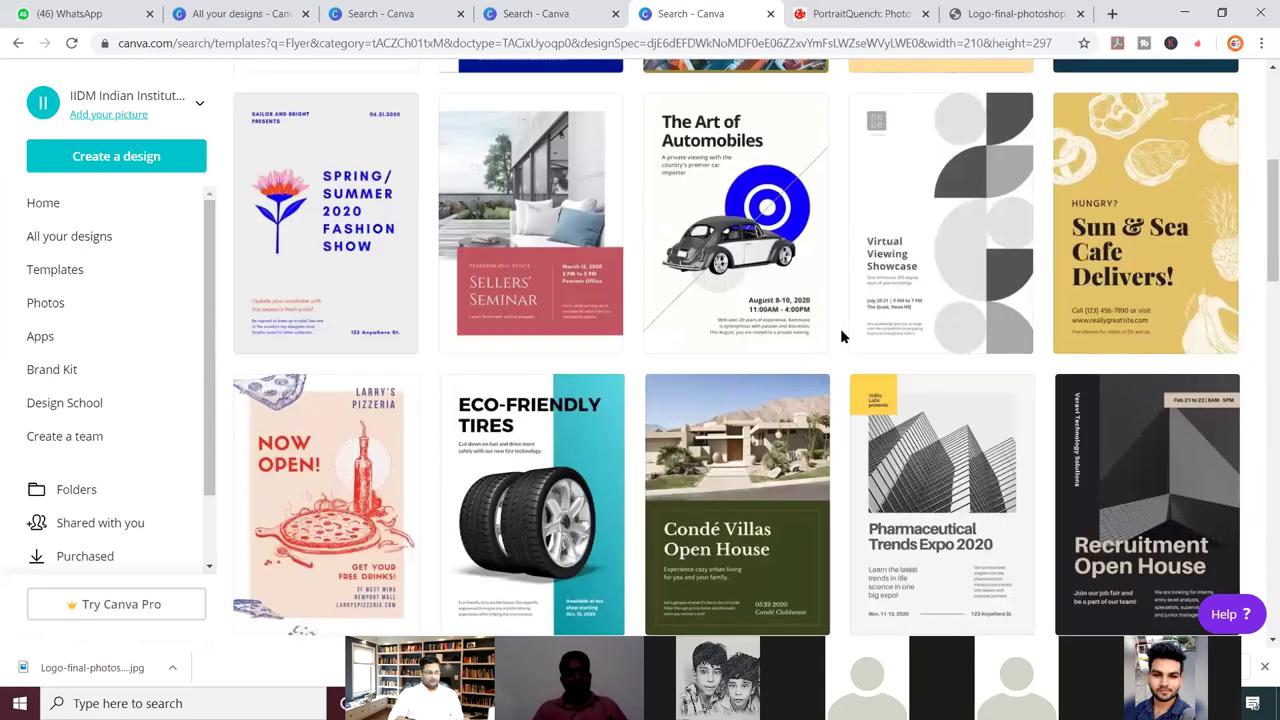
scroll(840, 335, "up", 5)
Search 'ebook' and start an Ebook Cover design from the In Our Bones template.
left_click_drag(386, 109, 228, 117)
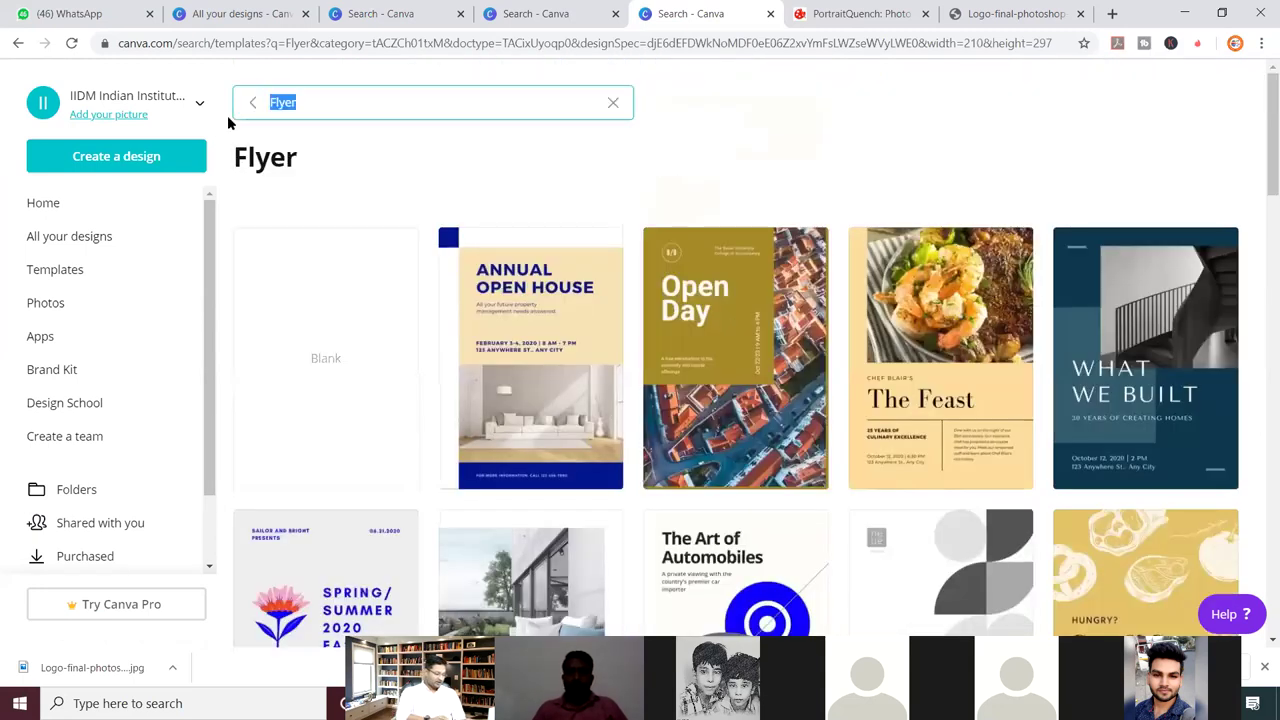
type("e")
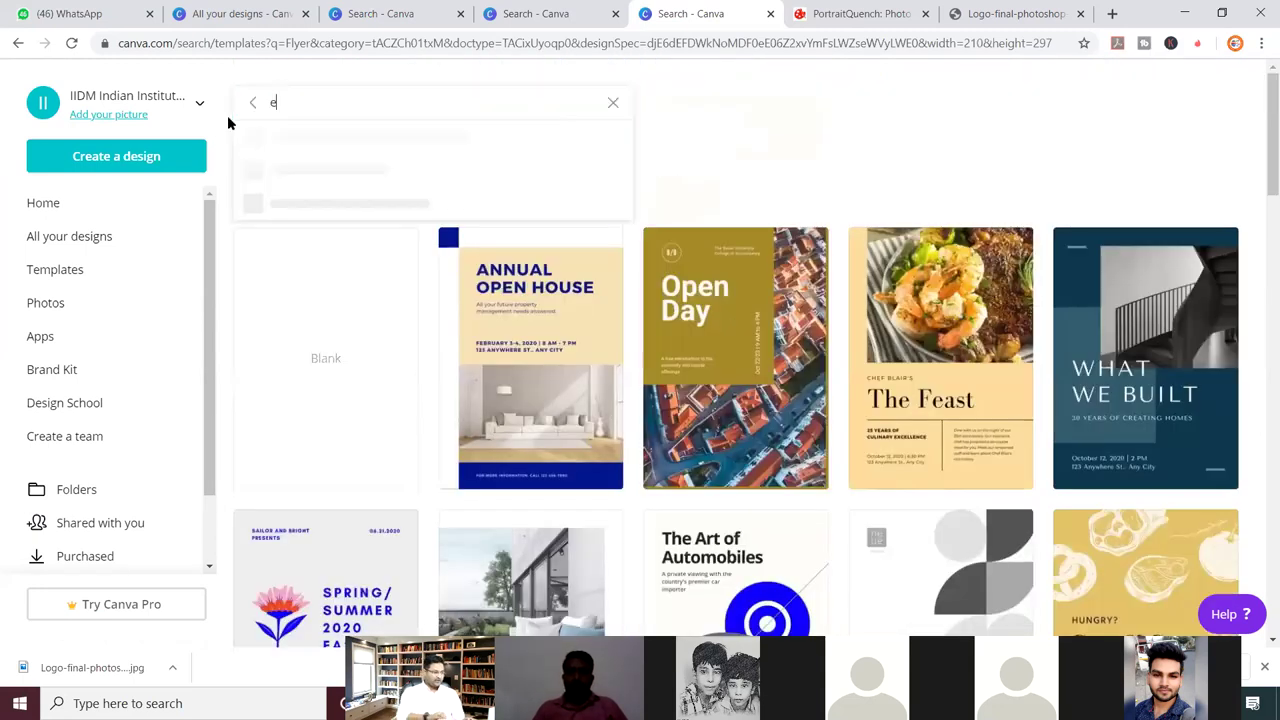
type("book")
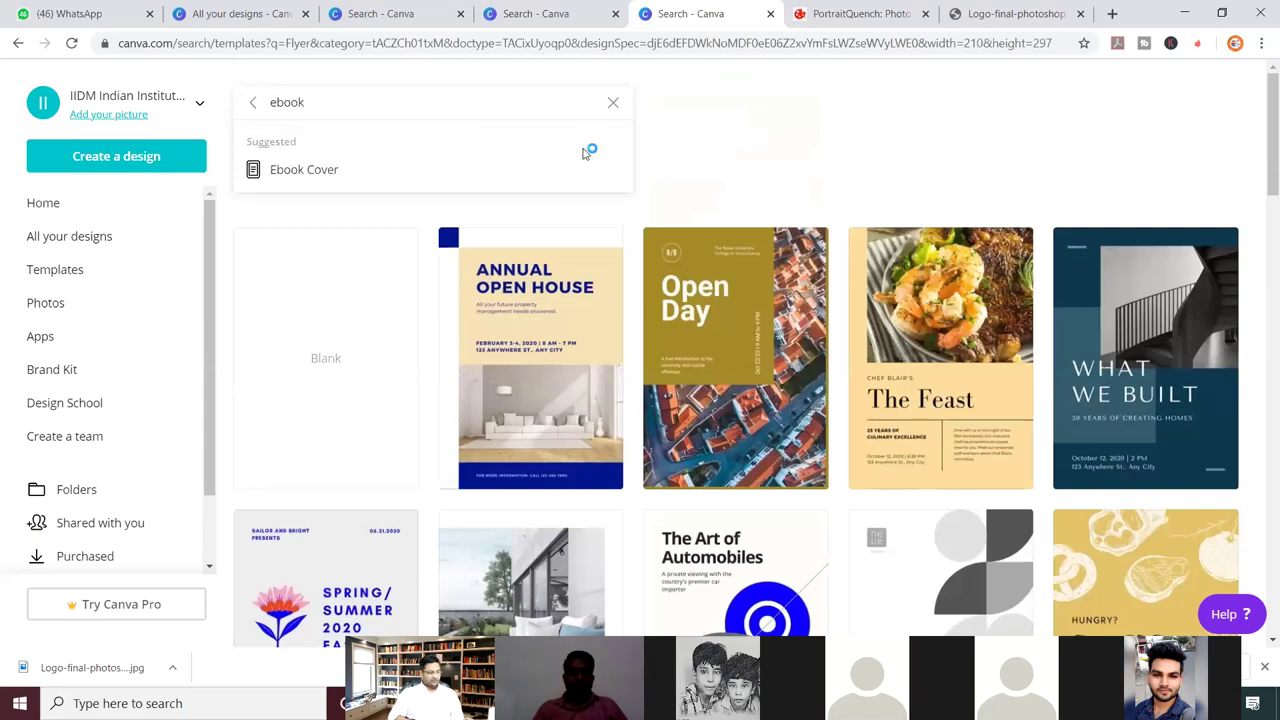
key("Return")
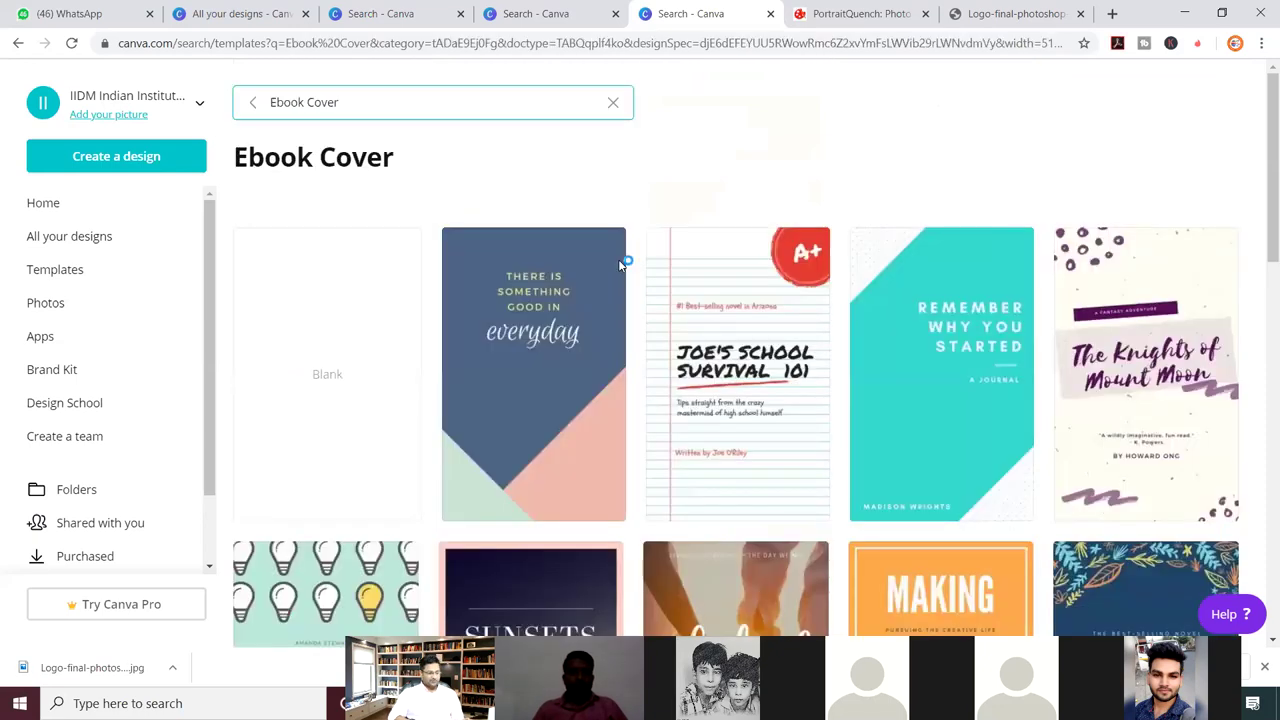
scroll(736, 267, "down", 5)
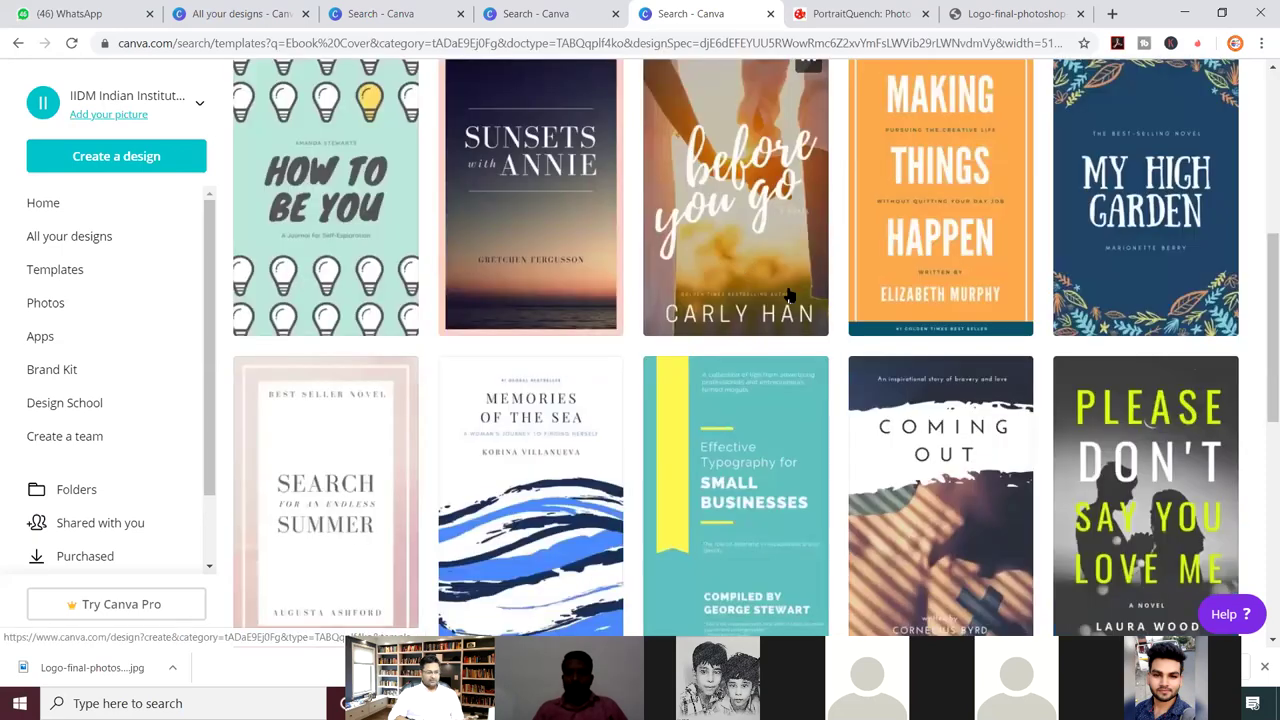
scroll(786, 294, "down", 3)
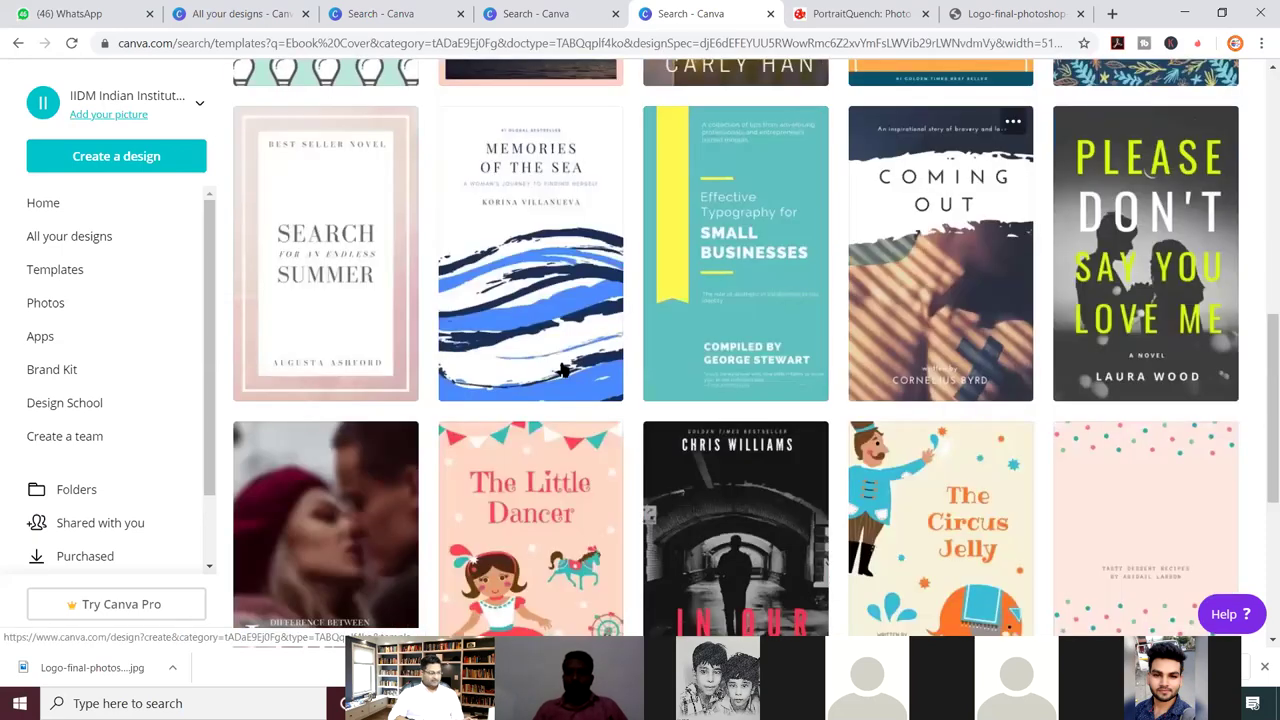
scroll(778, 350, "down", 3)
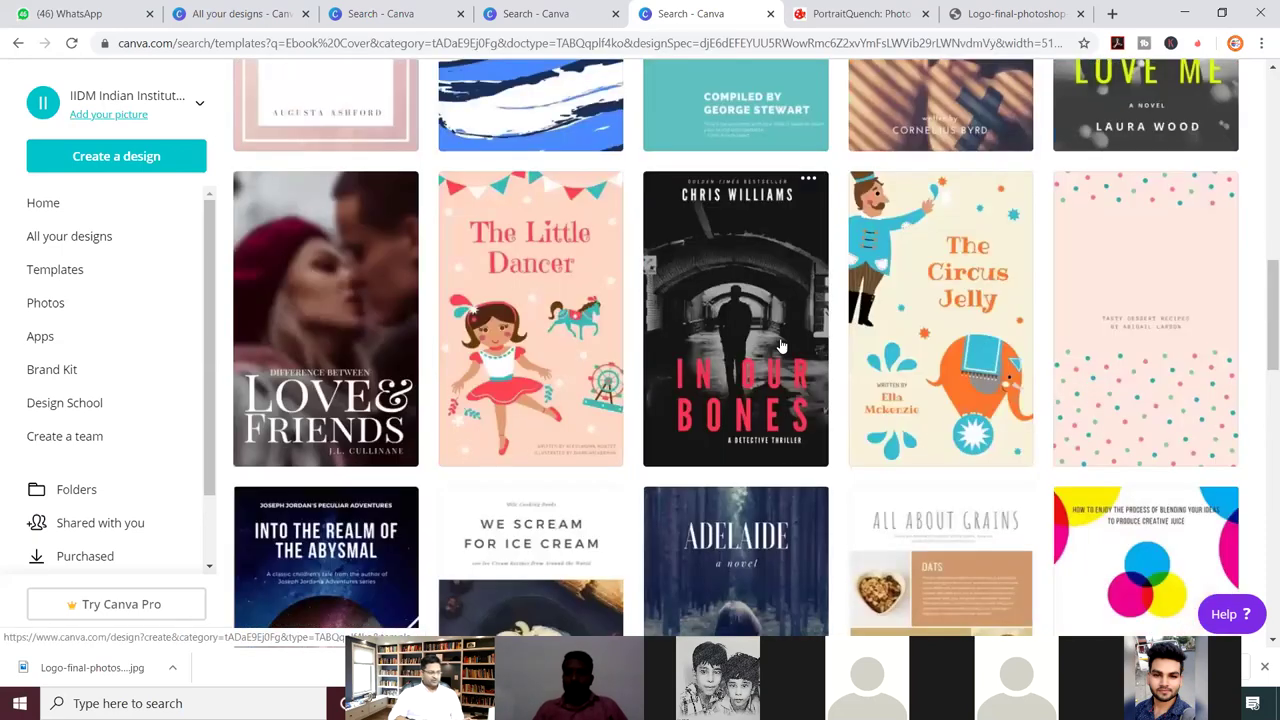
left_click(782, 346)
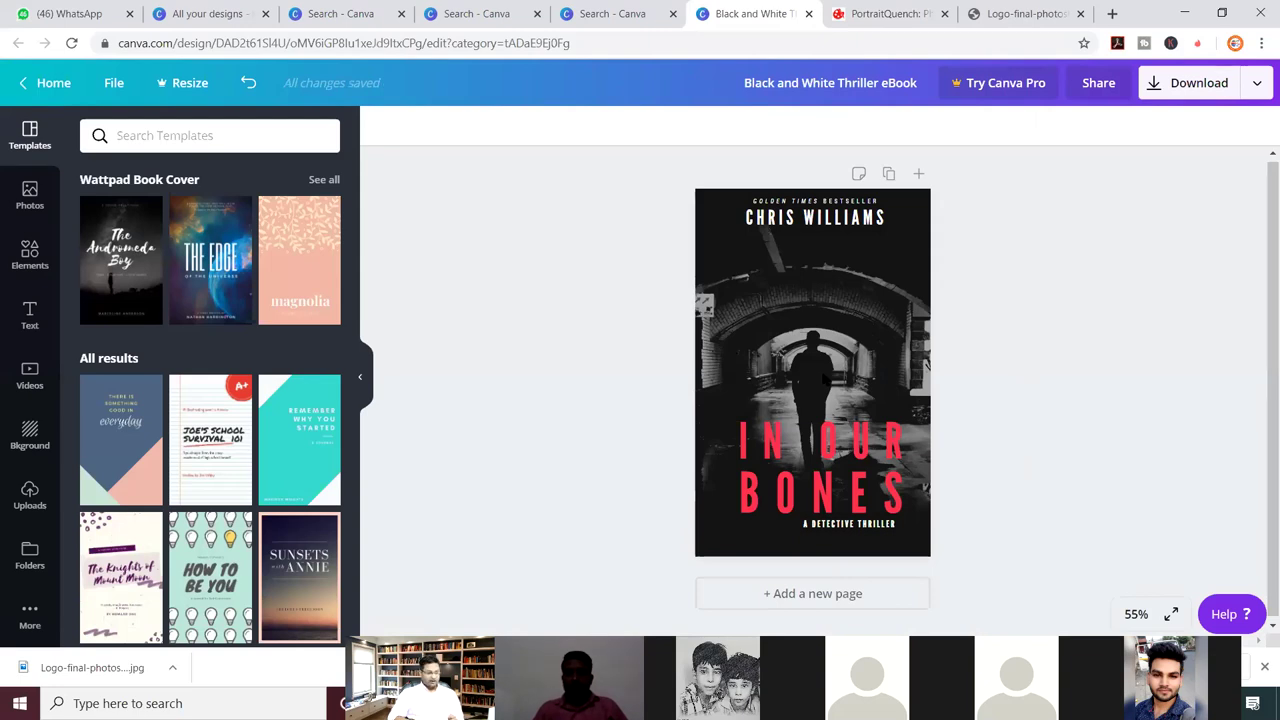
Add The Edge of the Universe and My High Garden pages, deleting the extra nebula image.
left_click(813, 600)
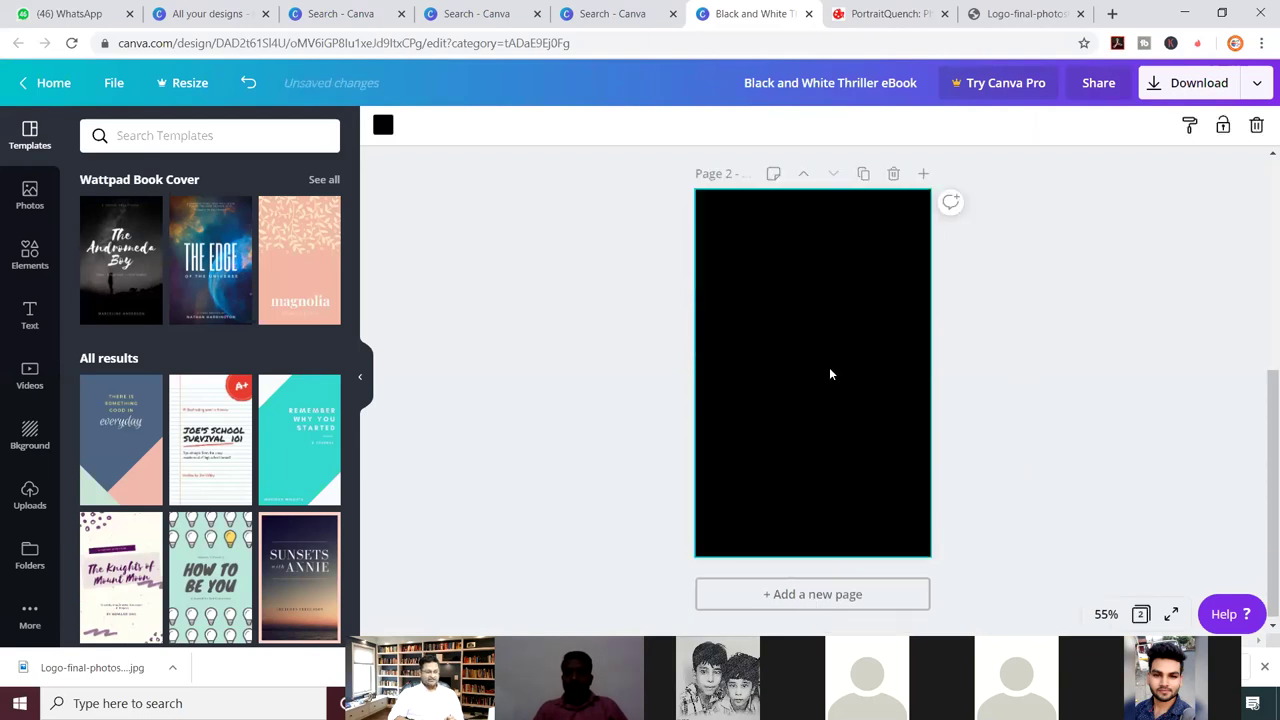
scroll(829, 374, "down", 1)
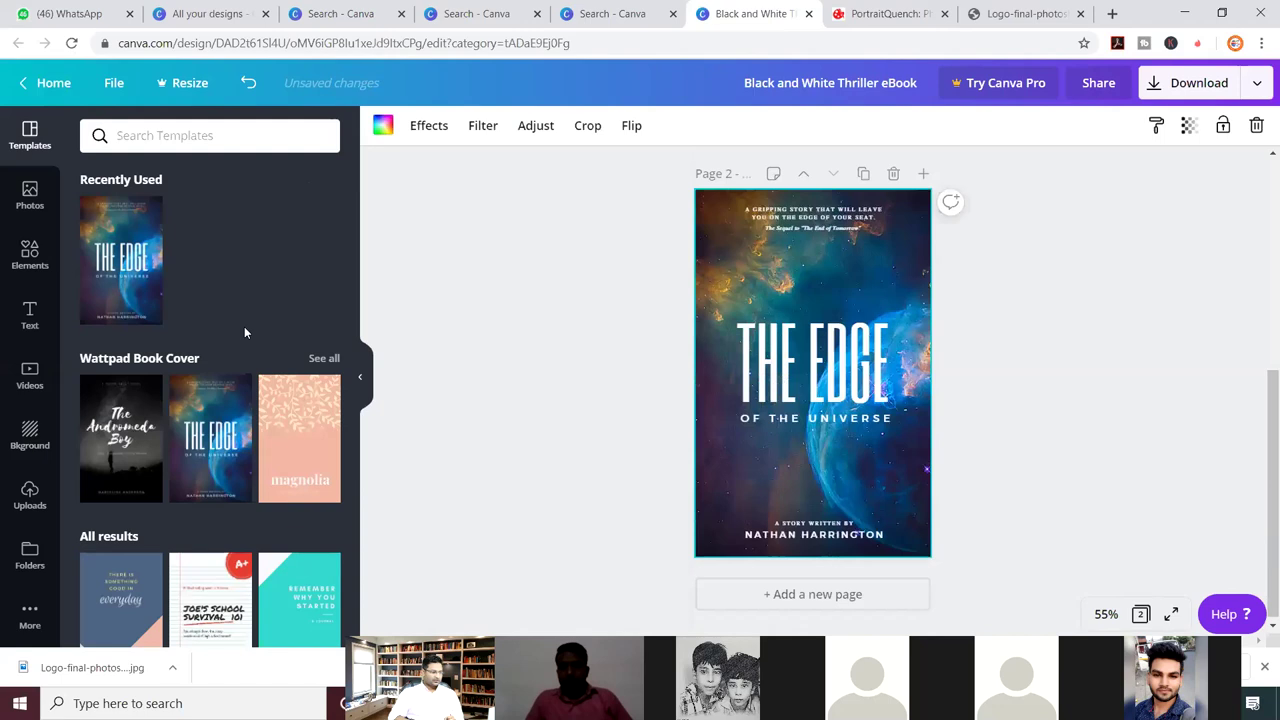
left_click(790, 600)
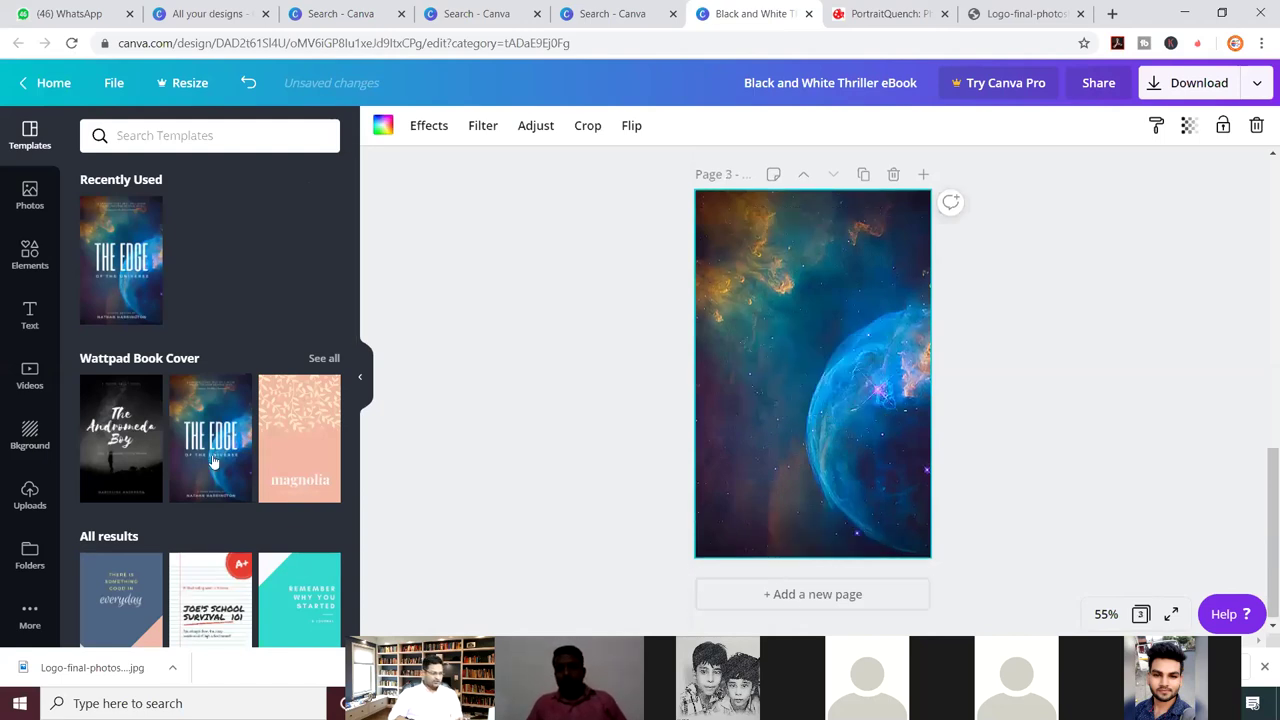
key("Delete")
scroll(253, 491, "down", 3)
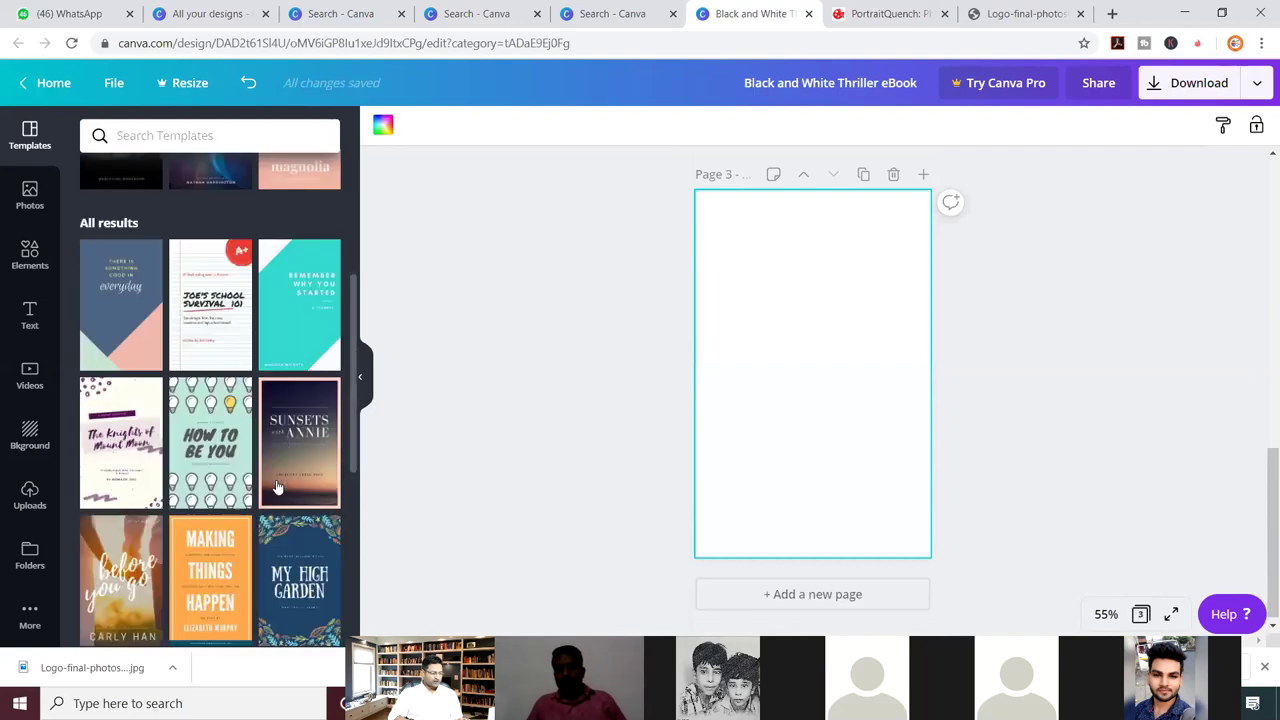
scroll(253, 491, "down", 1)
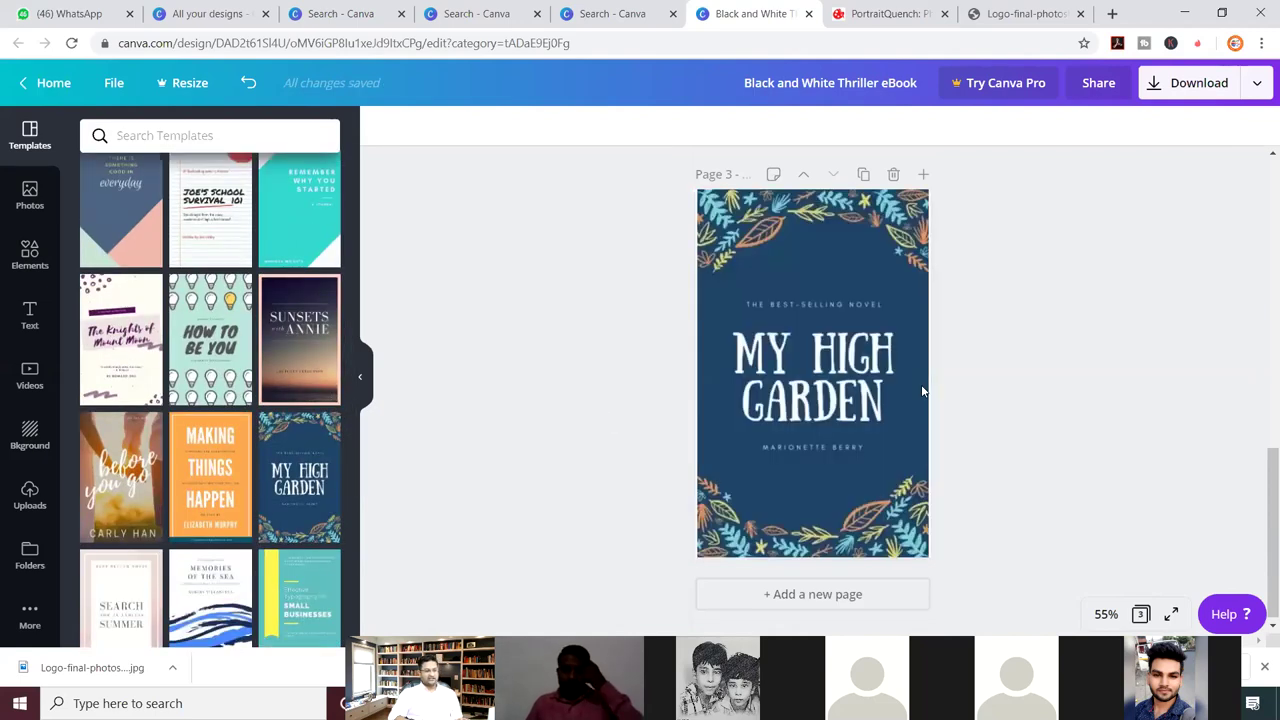
scroll(987, 380, "up", 8)
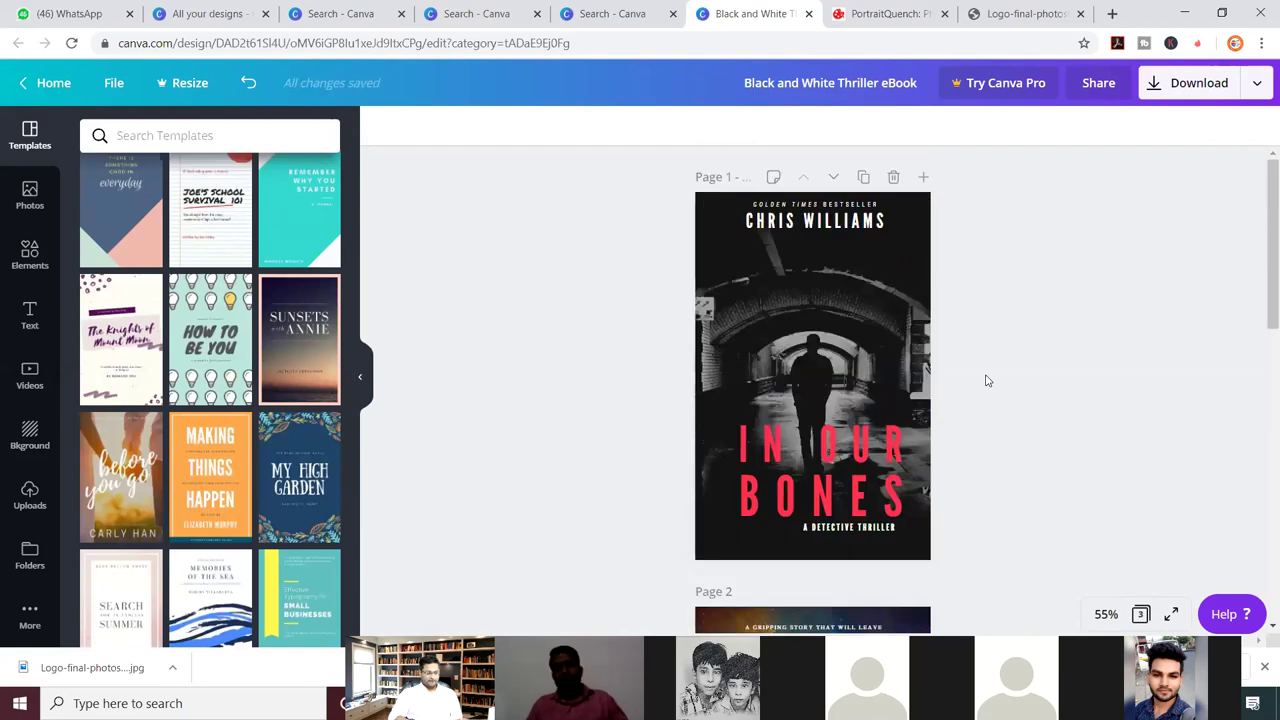
scroll(987, 380, "down", 4)
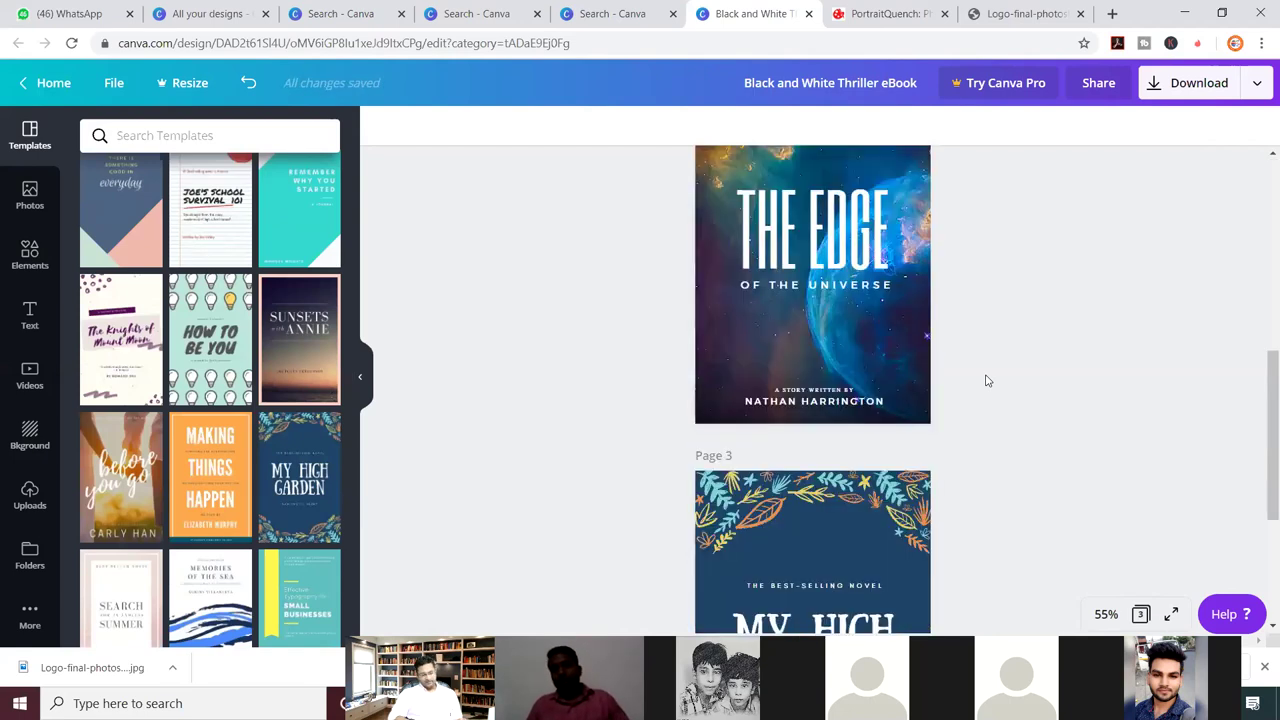
scroll(987, 380, "down", 3)
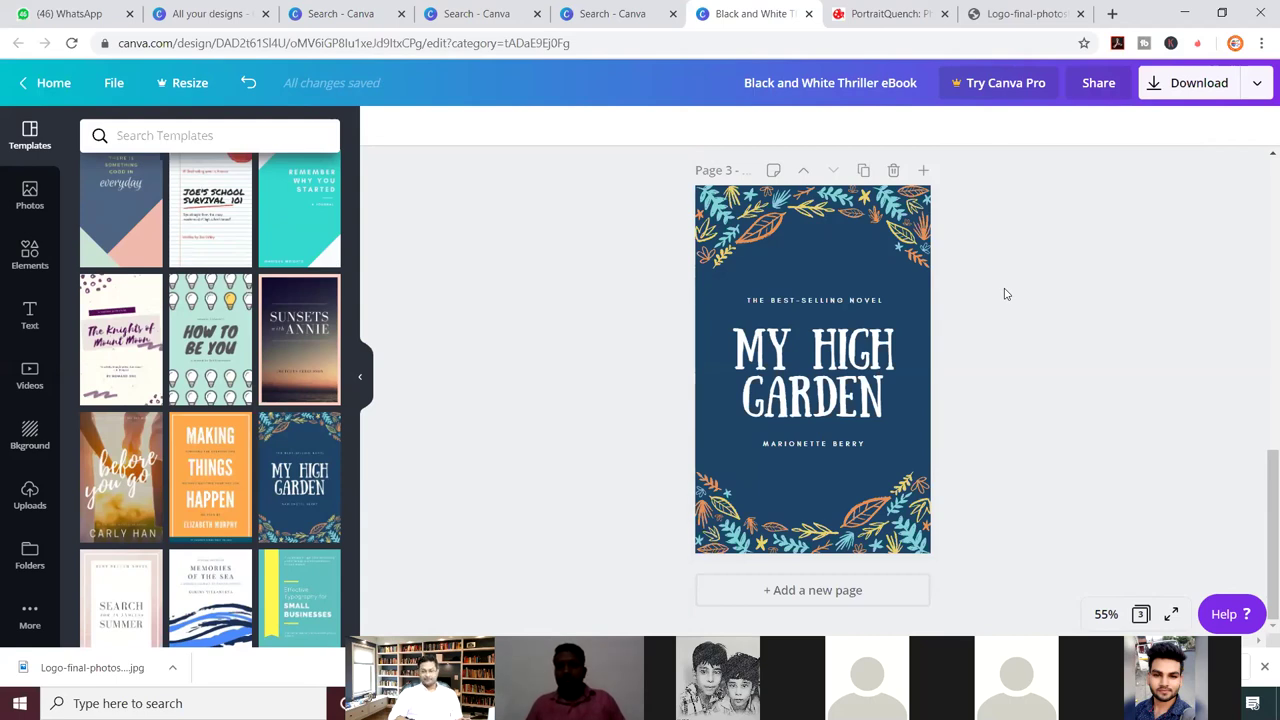
scroll(1006, 294, "up", 8)
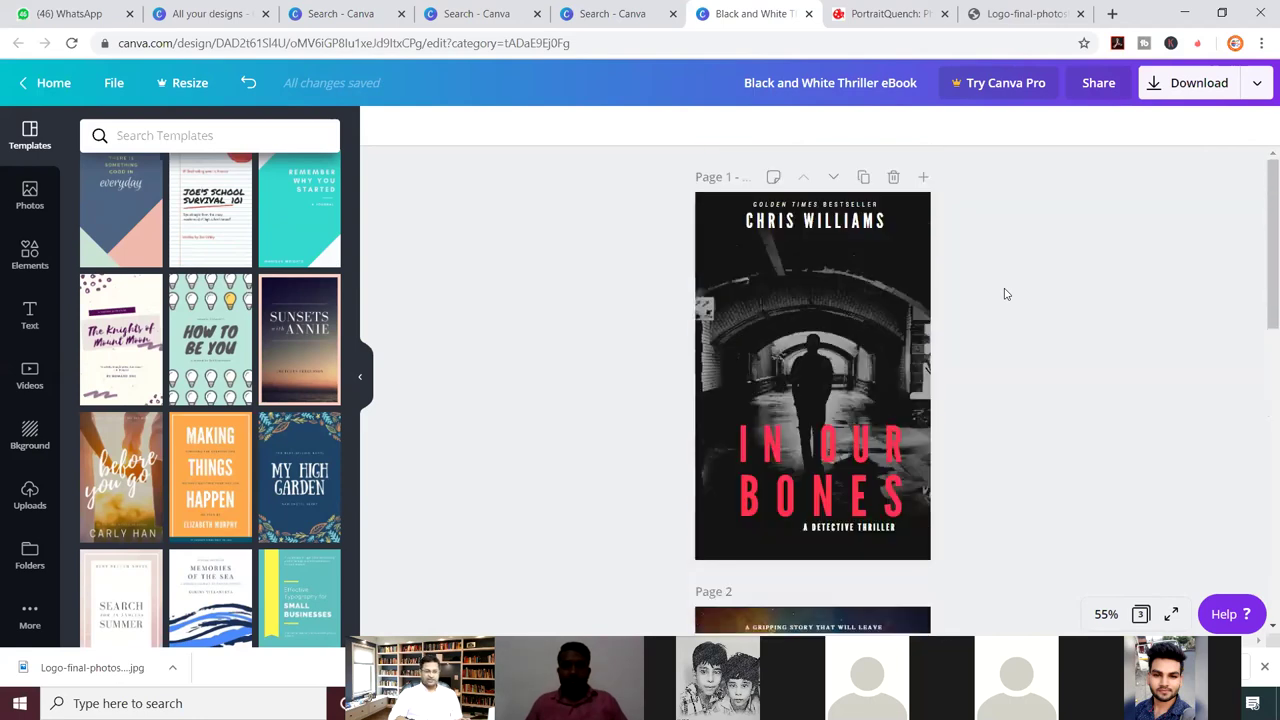
Download all pages as a PDF, dismiss the Pro offer, and open Black and White Thriller eBook.pdf.
left_click(1176, 90)
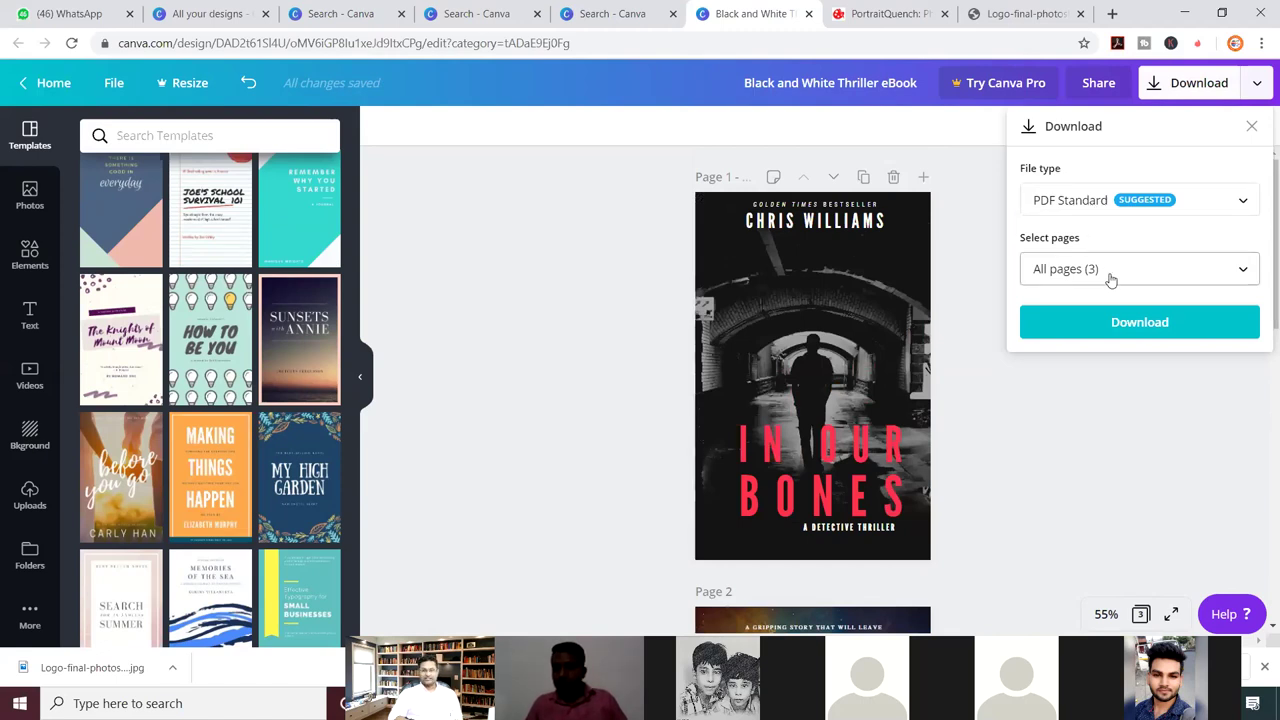
left_click(1112, 326)
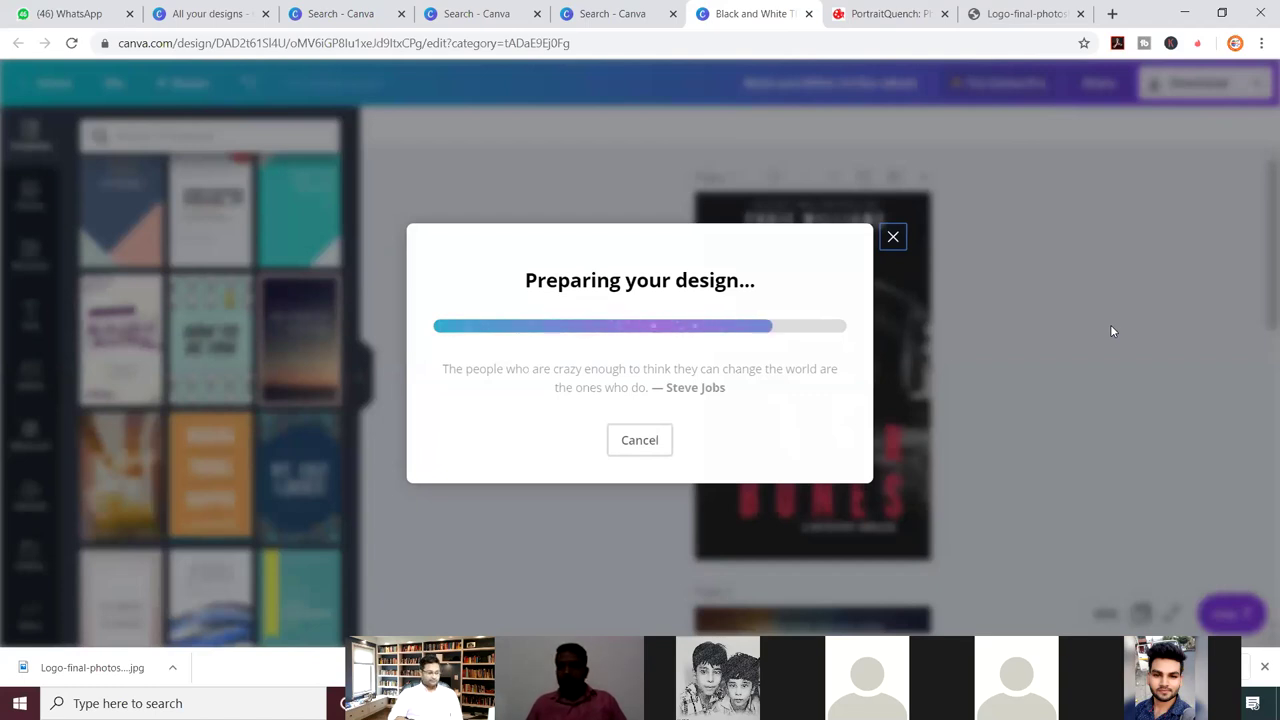
left_click(150, 646)
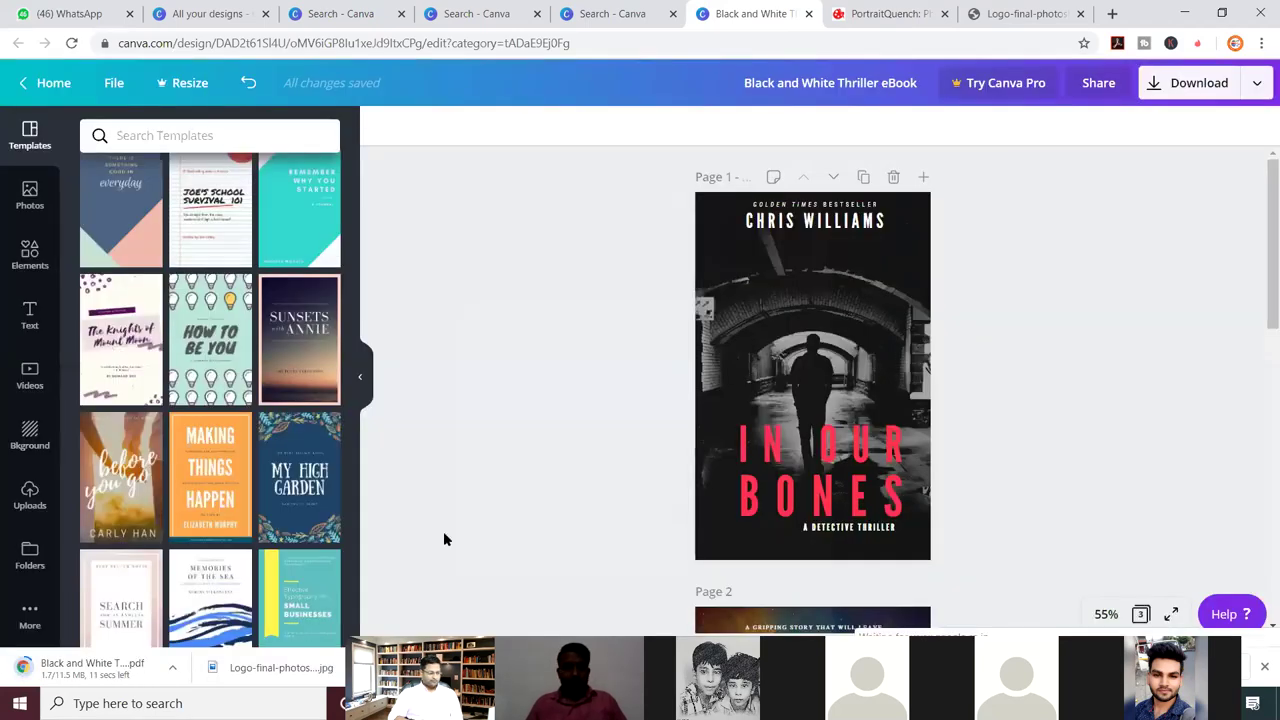
left_click(90, 676)
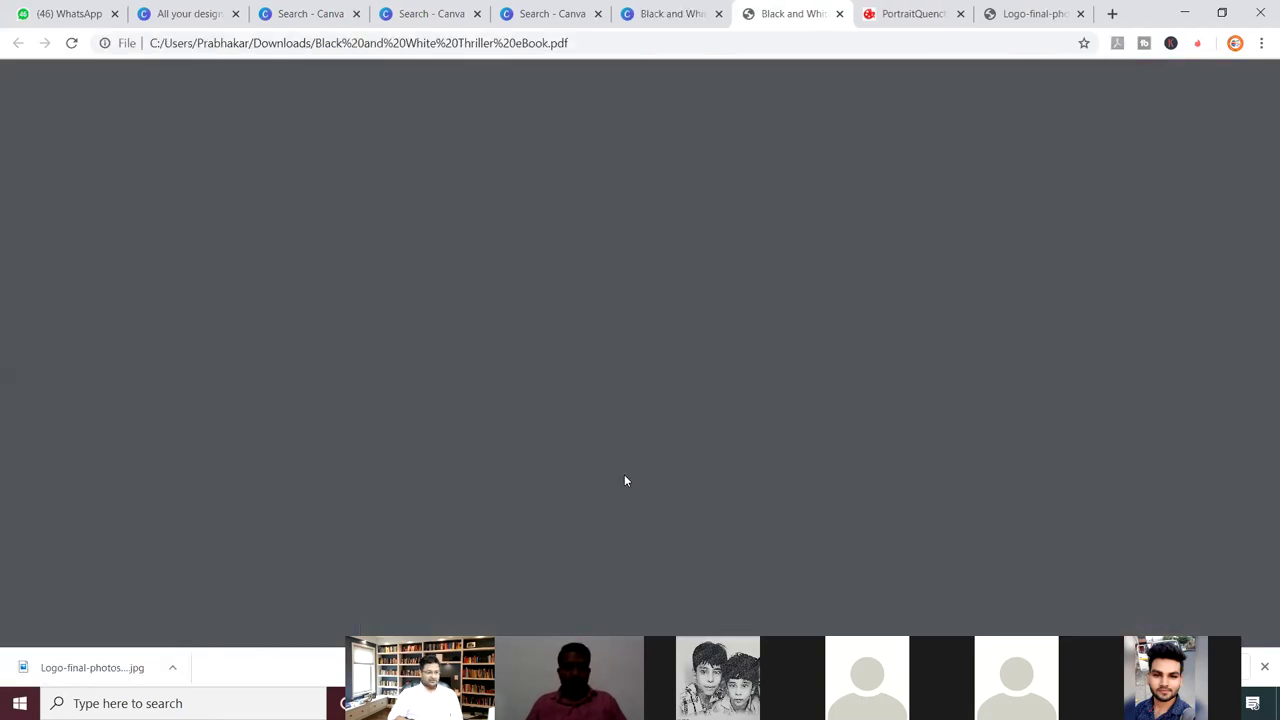
Review the three PDF pages, save a copy, and go back to WhatsApp.
scroll(810, 333, "down", 10)
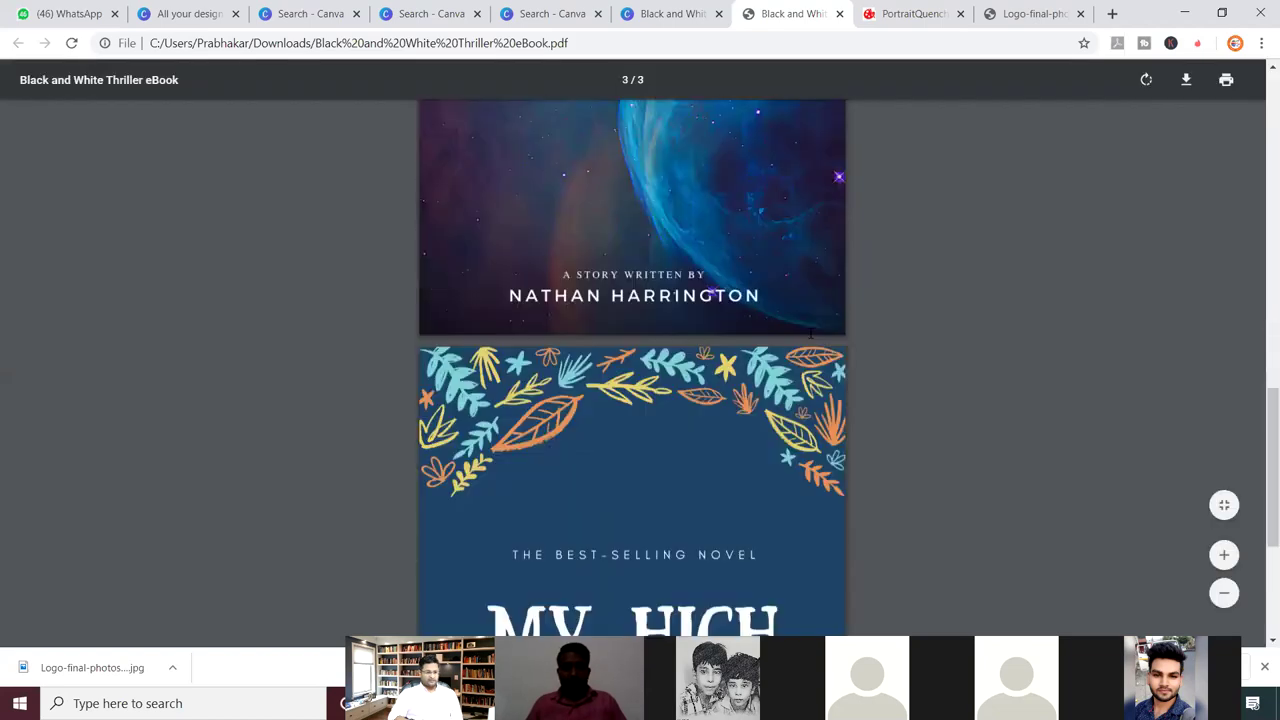
scroll(810, 333, "down", 4)
scroll(810, 333, "up", 6)
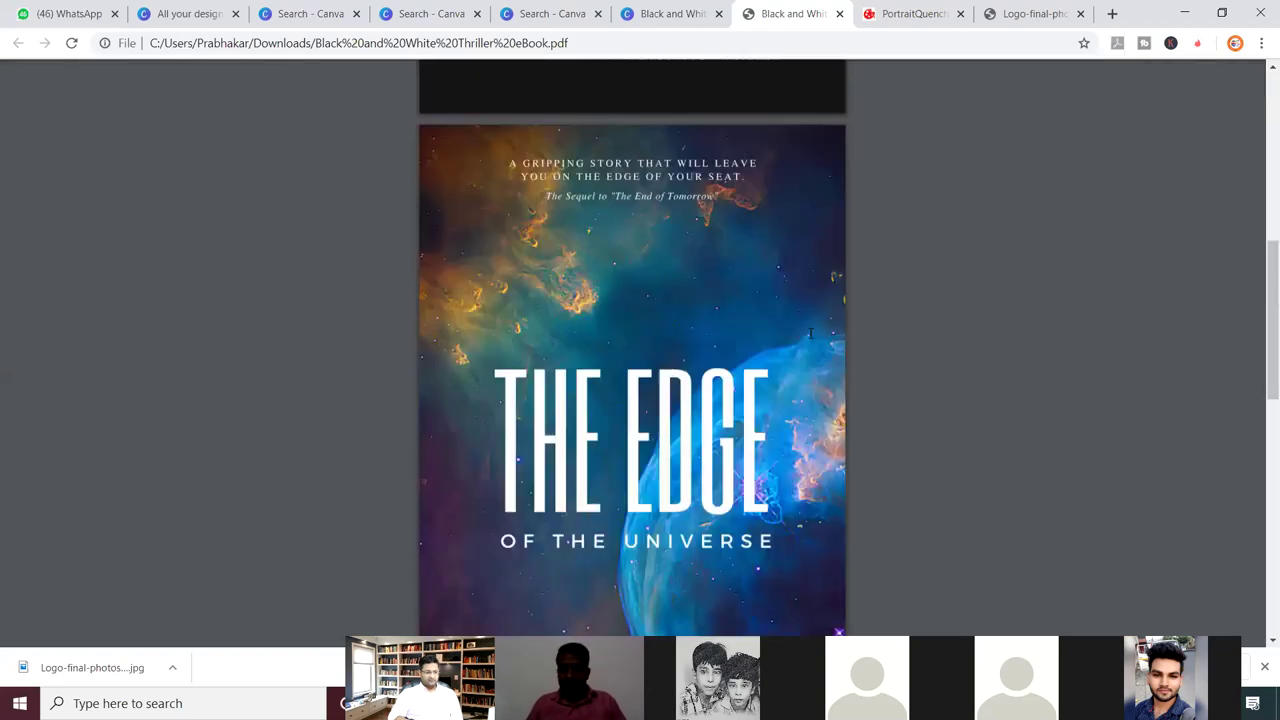
scroll(810, 333, "up", 7)
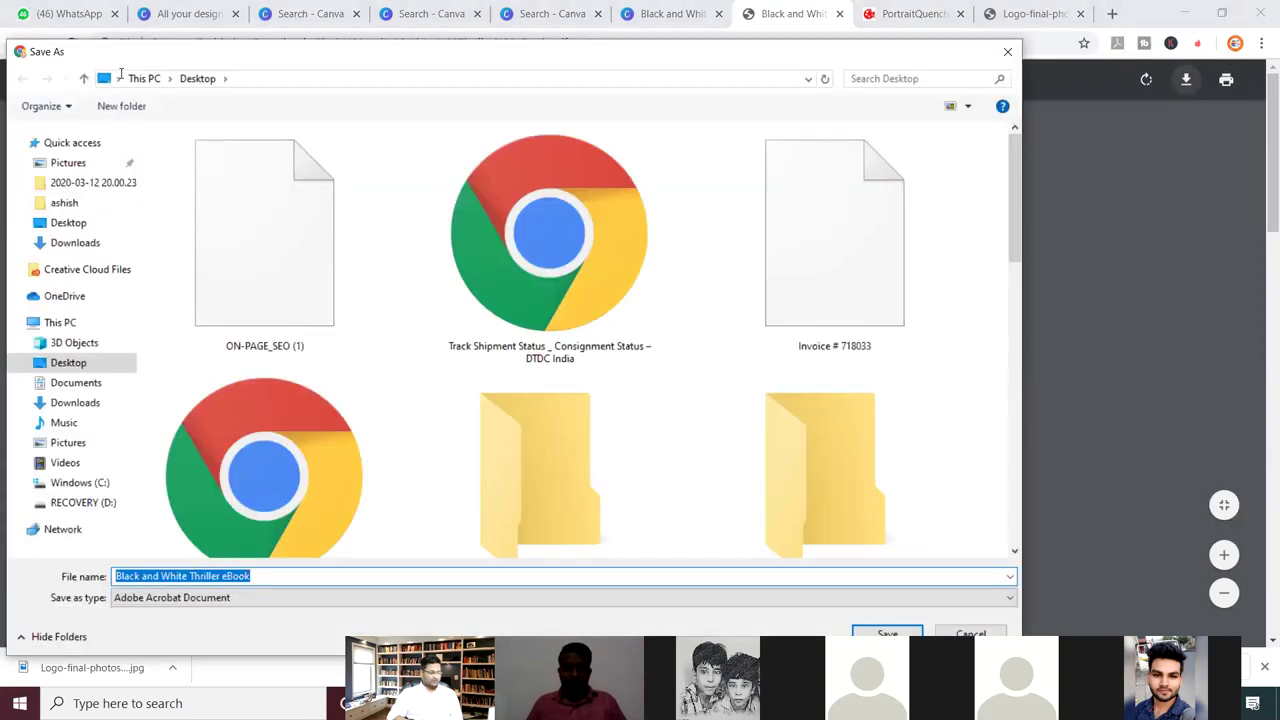
key("Return")
key("ctrl+1")
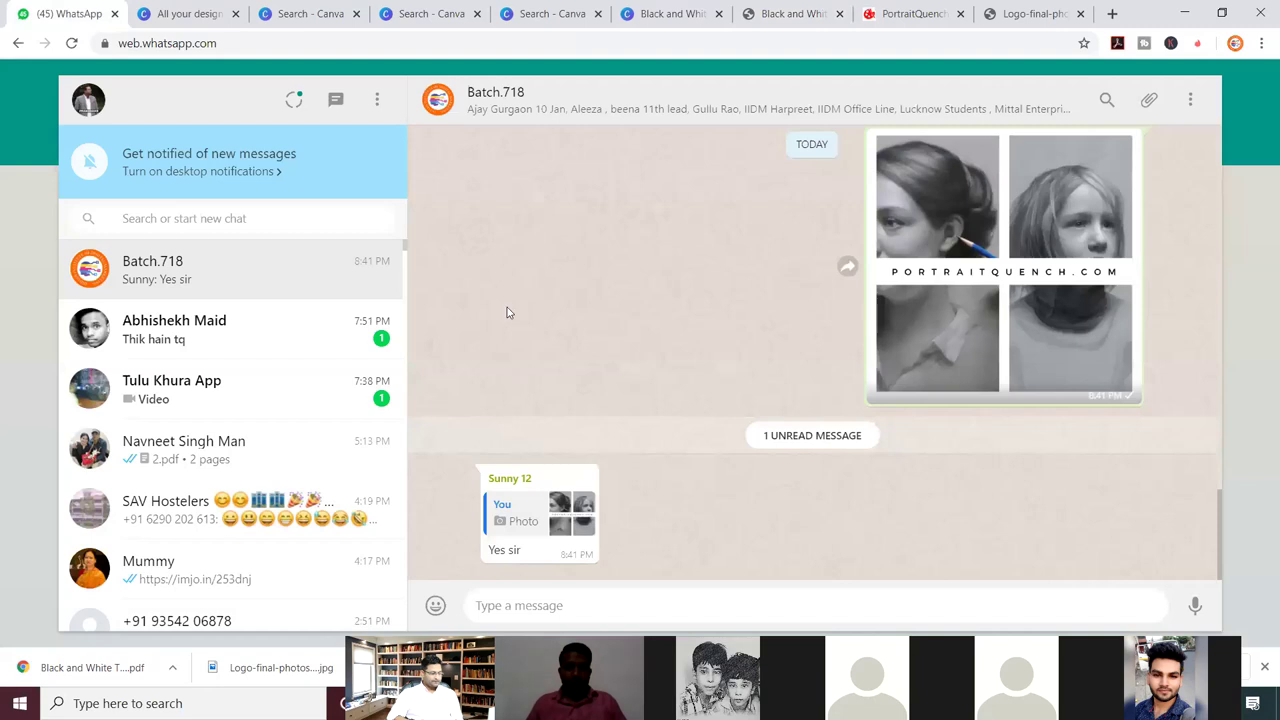
Drag the eBook PDF from File Explorer into the Batch.718 chat, send it, then return to Canva.
key("alt+Tab")
left_click_drag(633, 465, 963, 507)
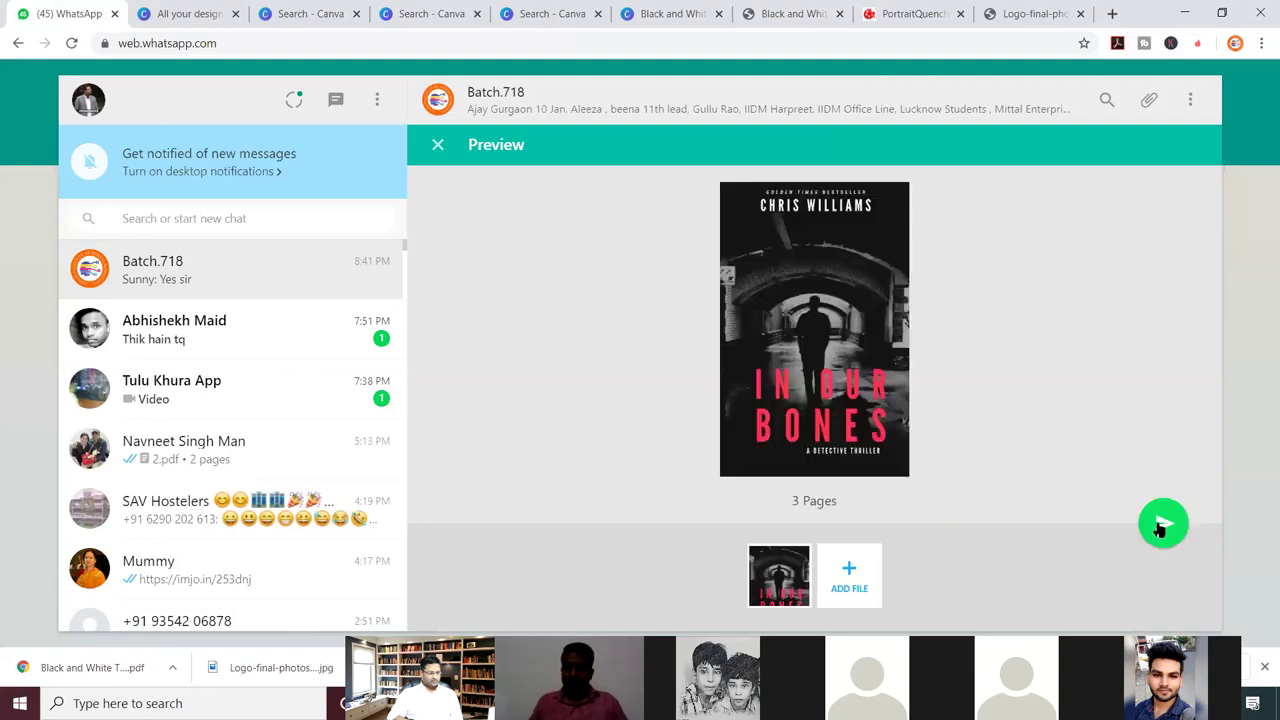
key("Return")
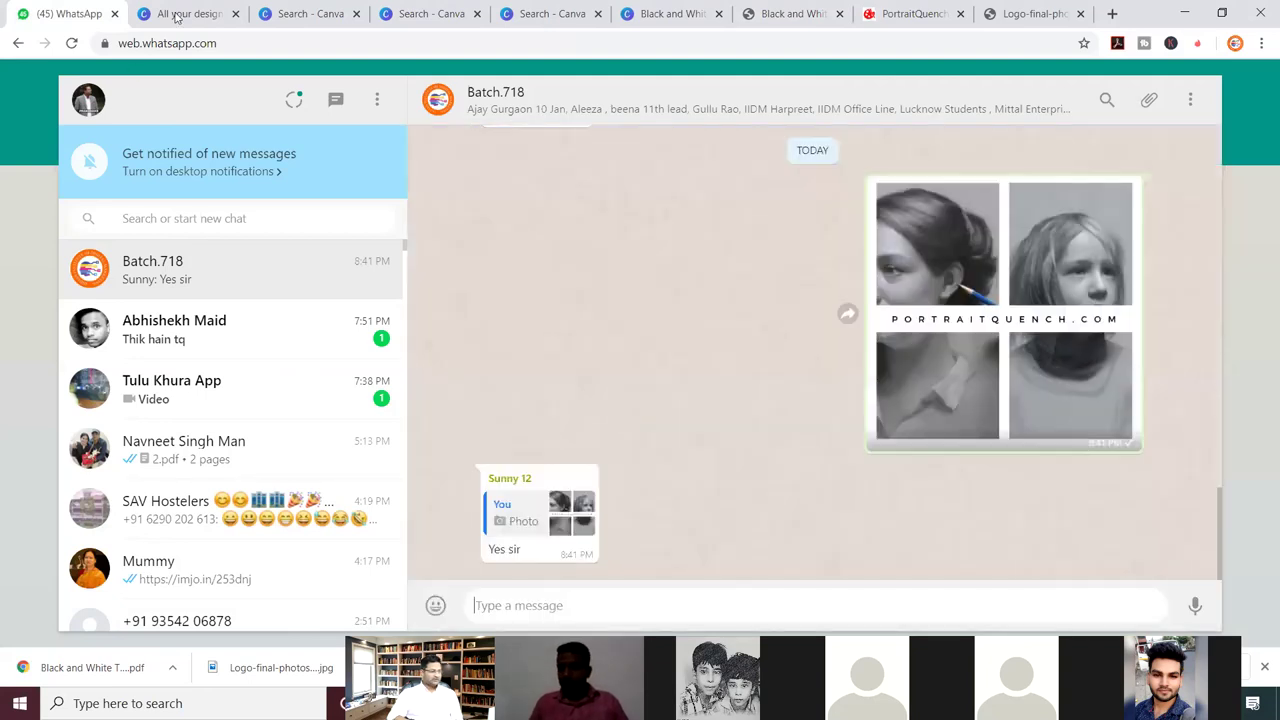
key("ctrl+Tab")
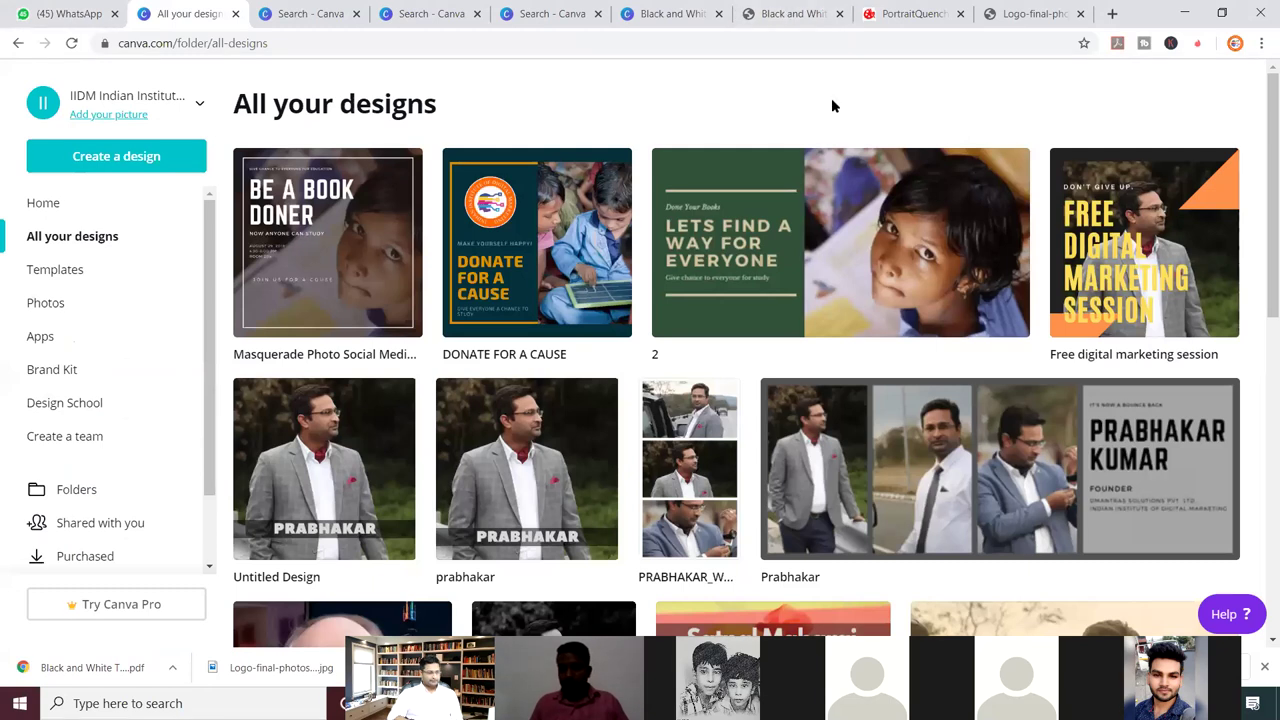
Open the DONATE FOR A CAUSE poster from All your designs.
left_click(593, 264)
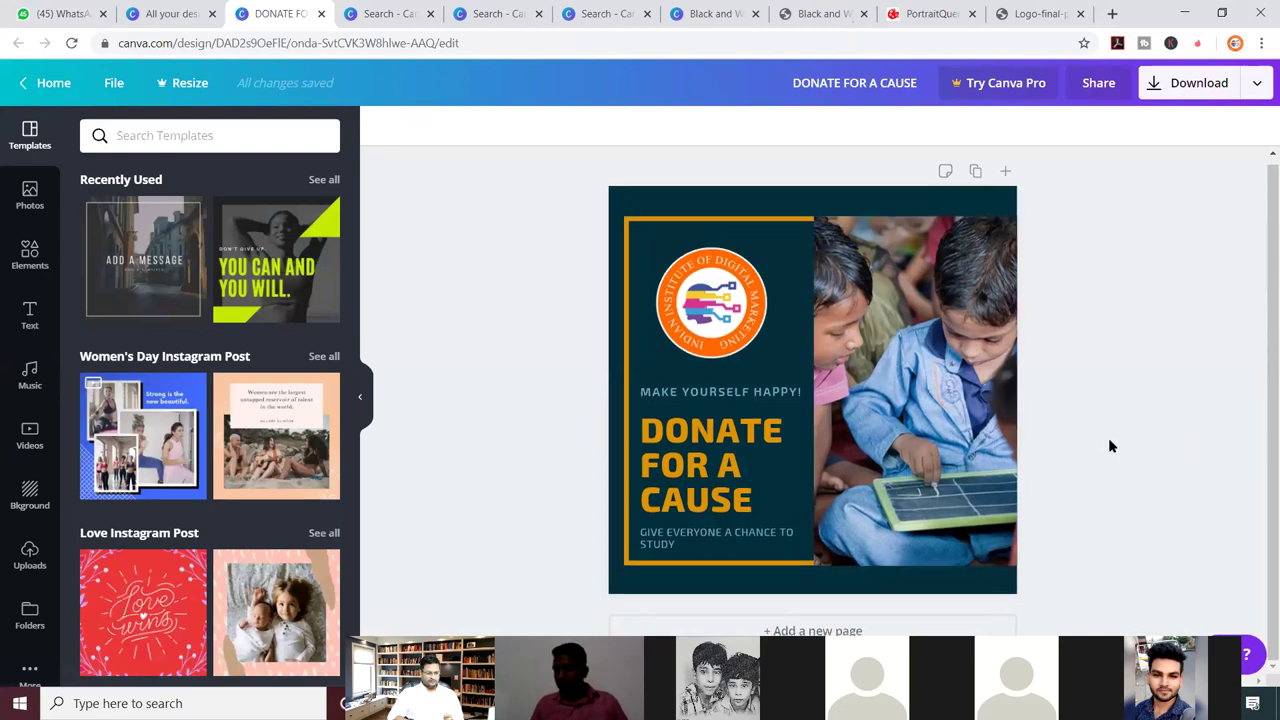
Apply the Recently Used 'You can and you will' template and select its background photo.
left_click(297, 276)
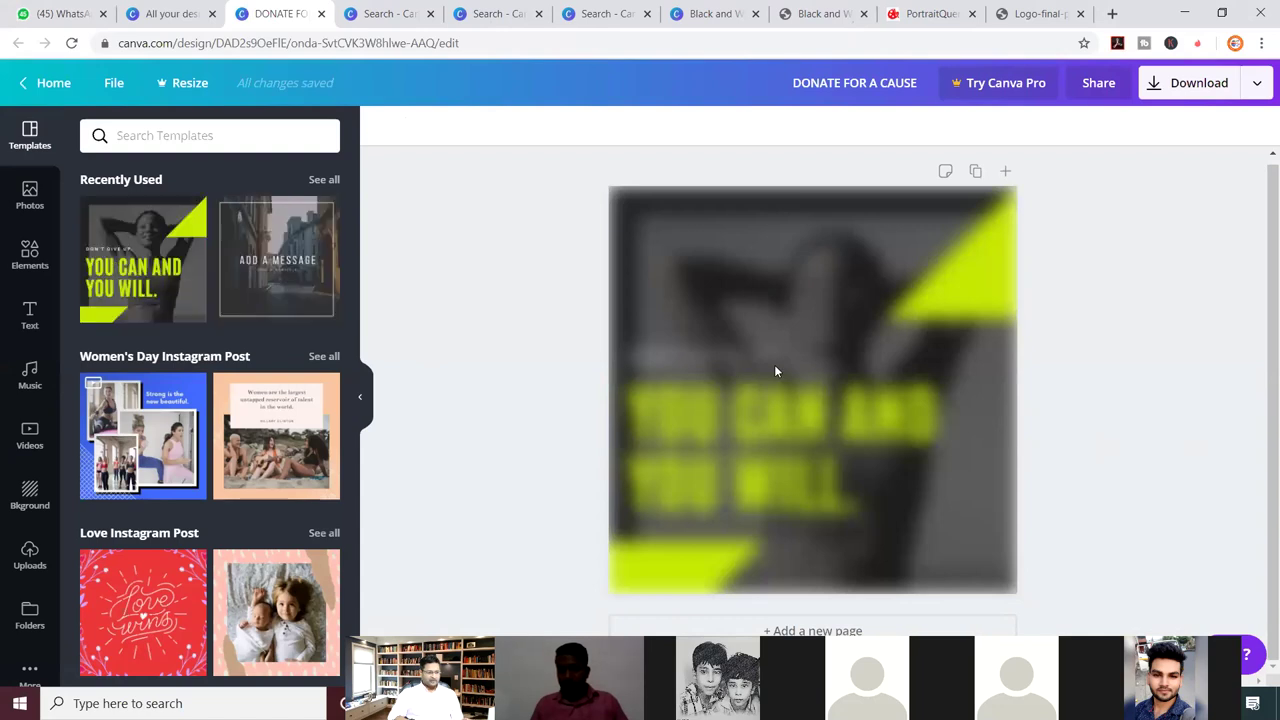
left_click(802, 246)
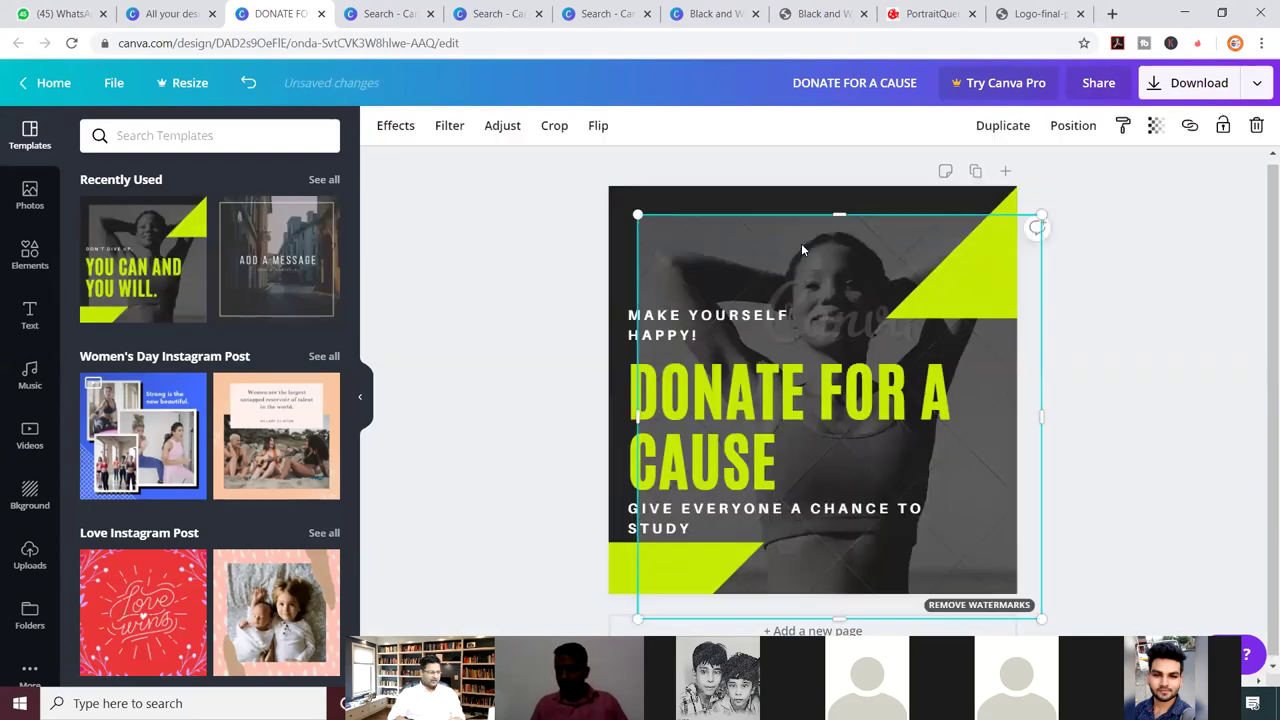
Try uploaded photos as the background: woman, girl, students, grey-suit and green-shirt portraits.
scroll(88, 508, "down", 1)
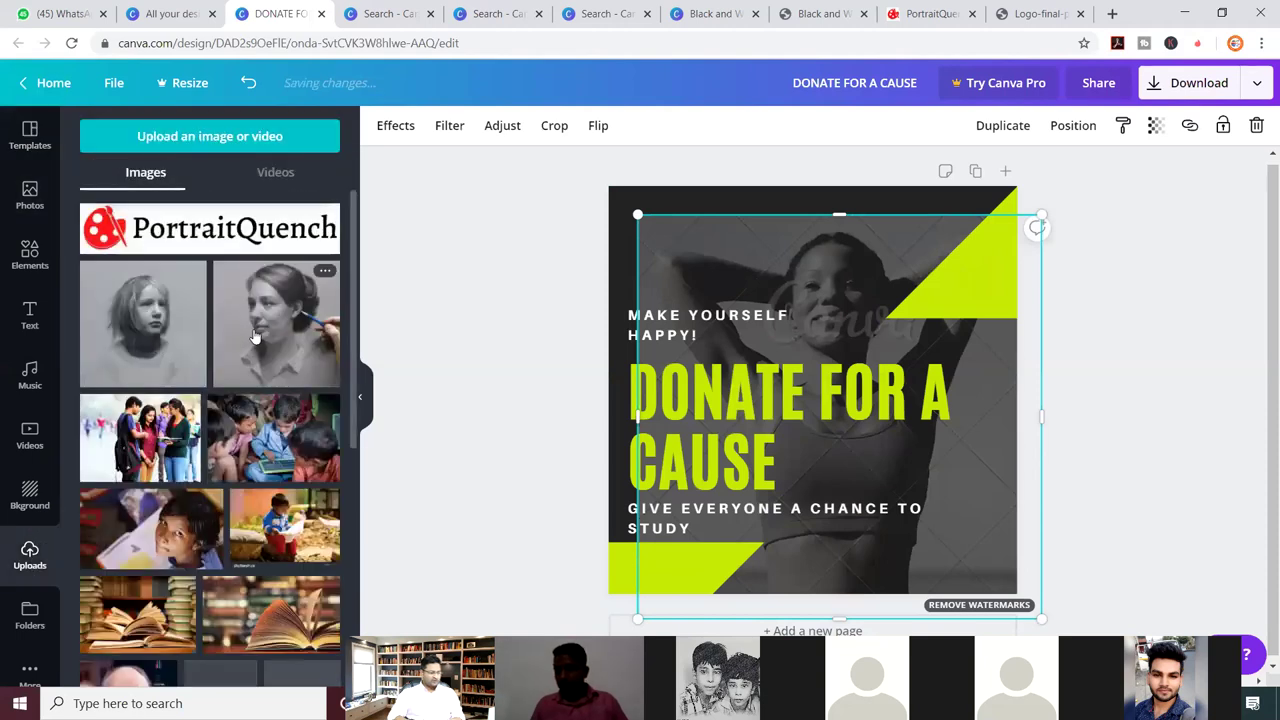
left_click_drag(773, 299, 780, 300)
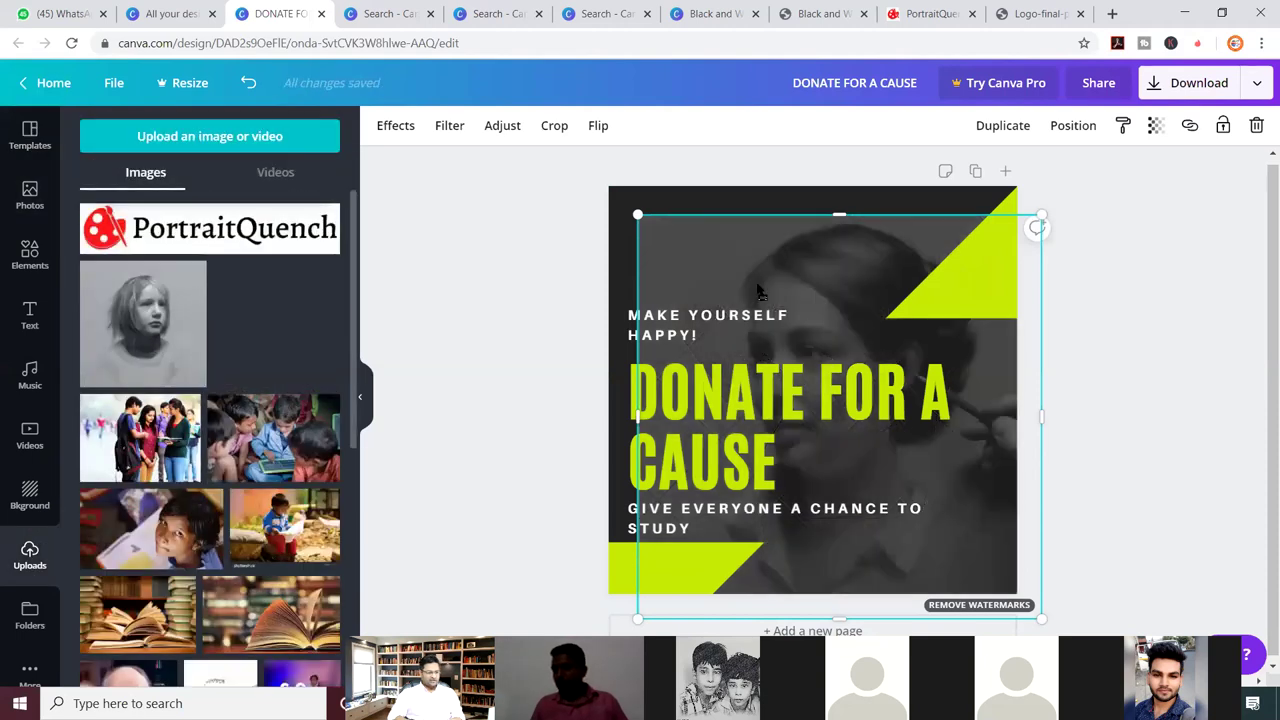
left_click(1151, 291)
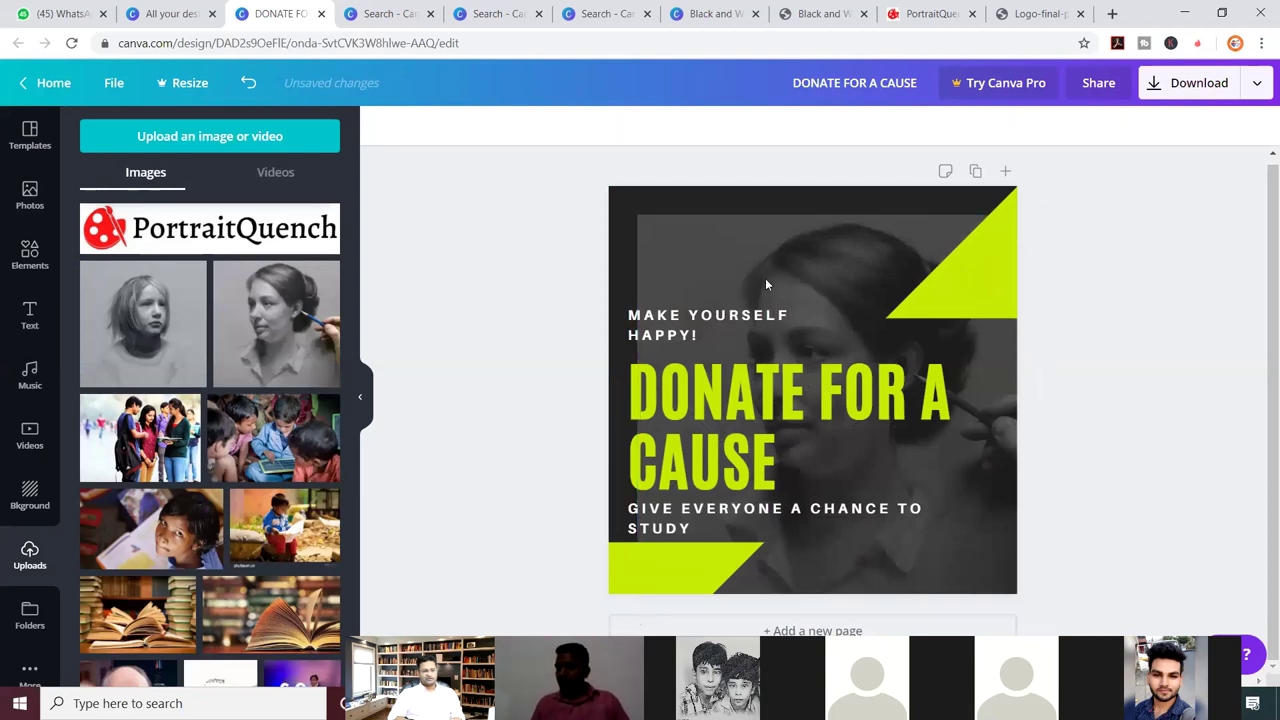
left_click_drag(132, 324, 808, 289)
left_click_drag(464, 416, 750, 268)
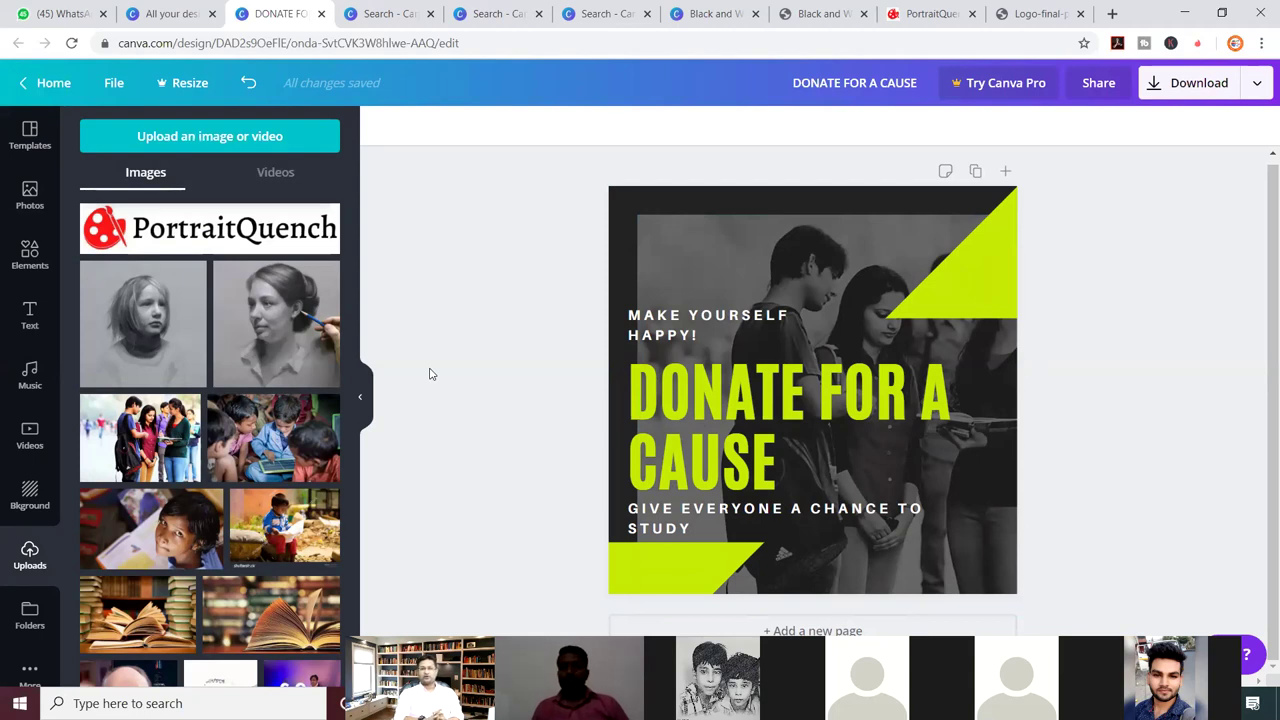
scroll(200, 455, "down", 3)
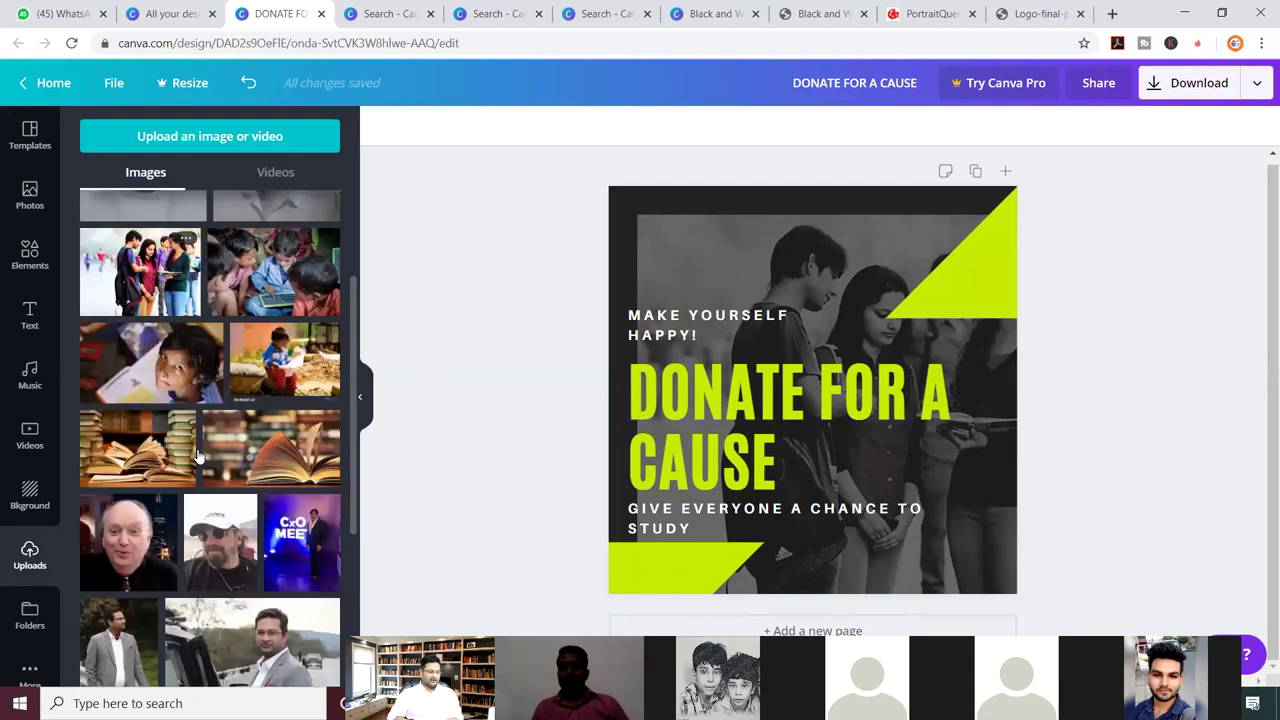
left_click_drag(228, 510, 698, 290)
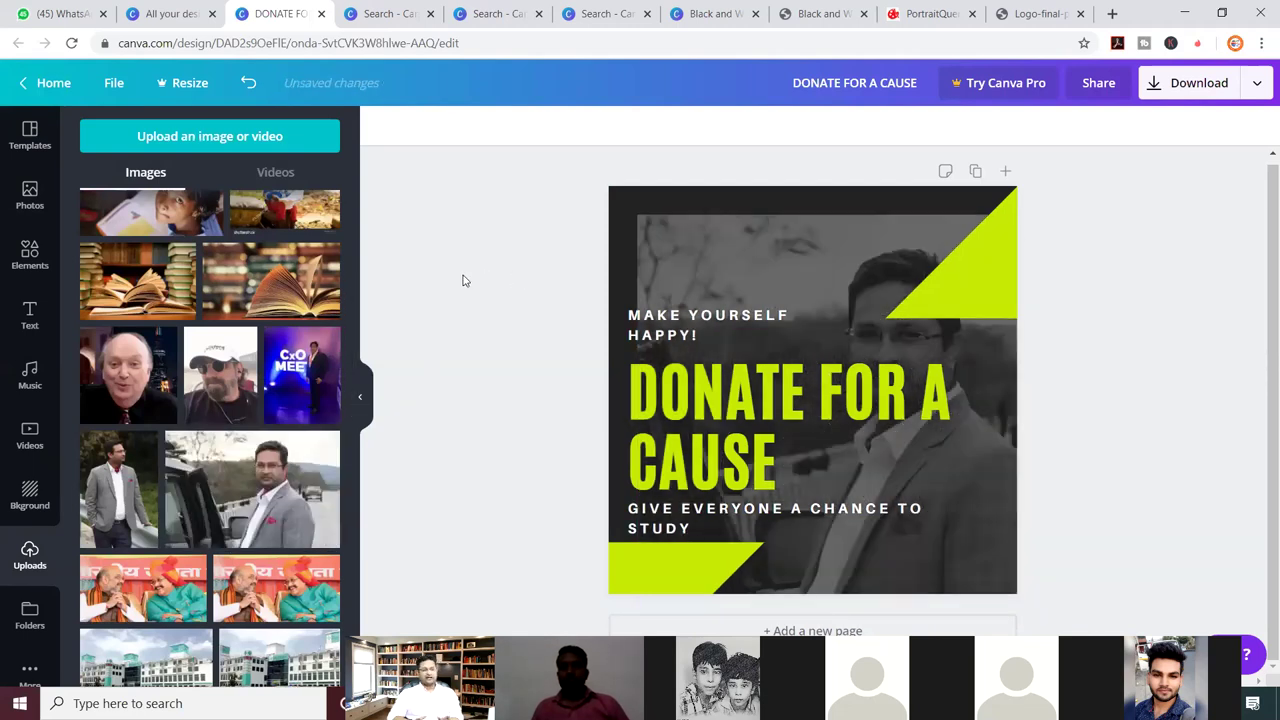
left_click_drag(118, 490, 779, 406)
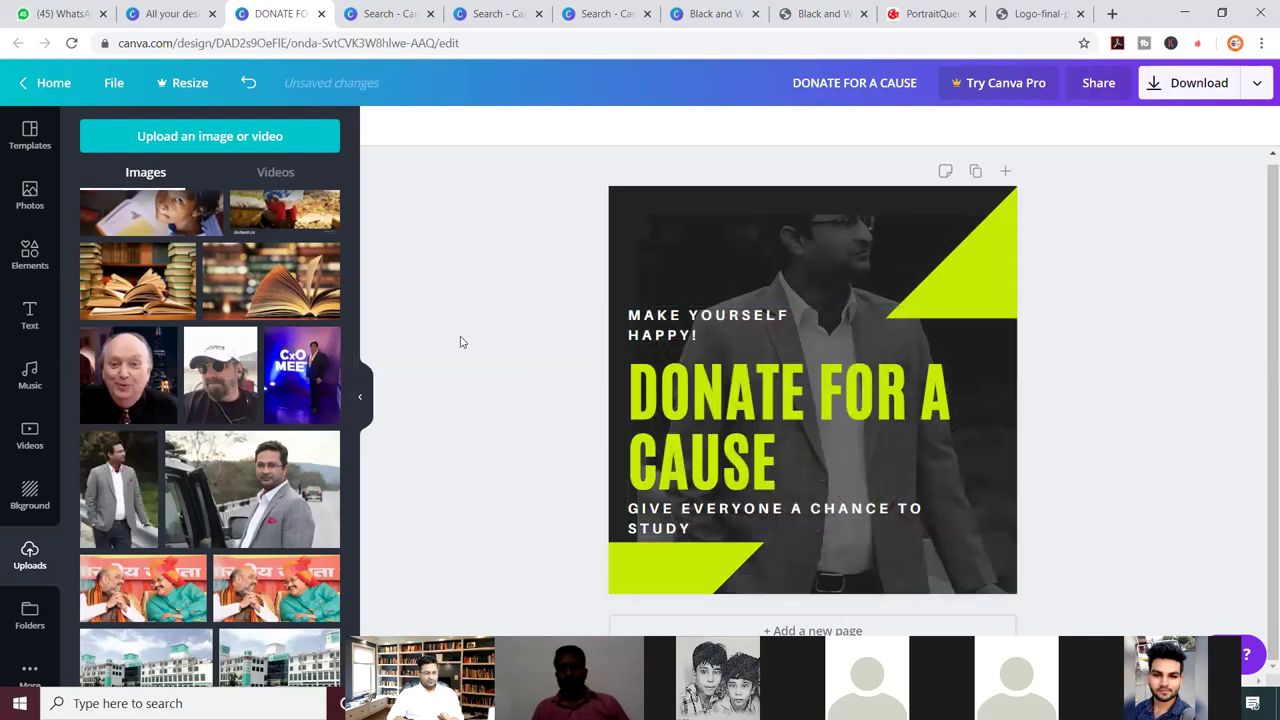
scroll(240, 450, "down", 3)
left_click_drag(278, 350, 720, 340)
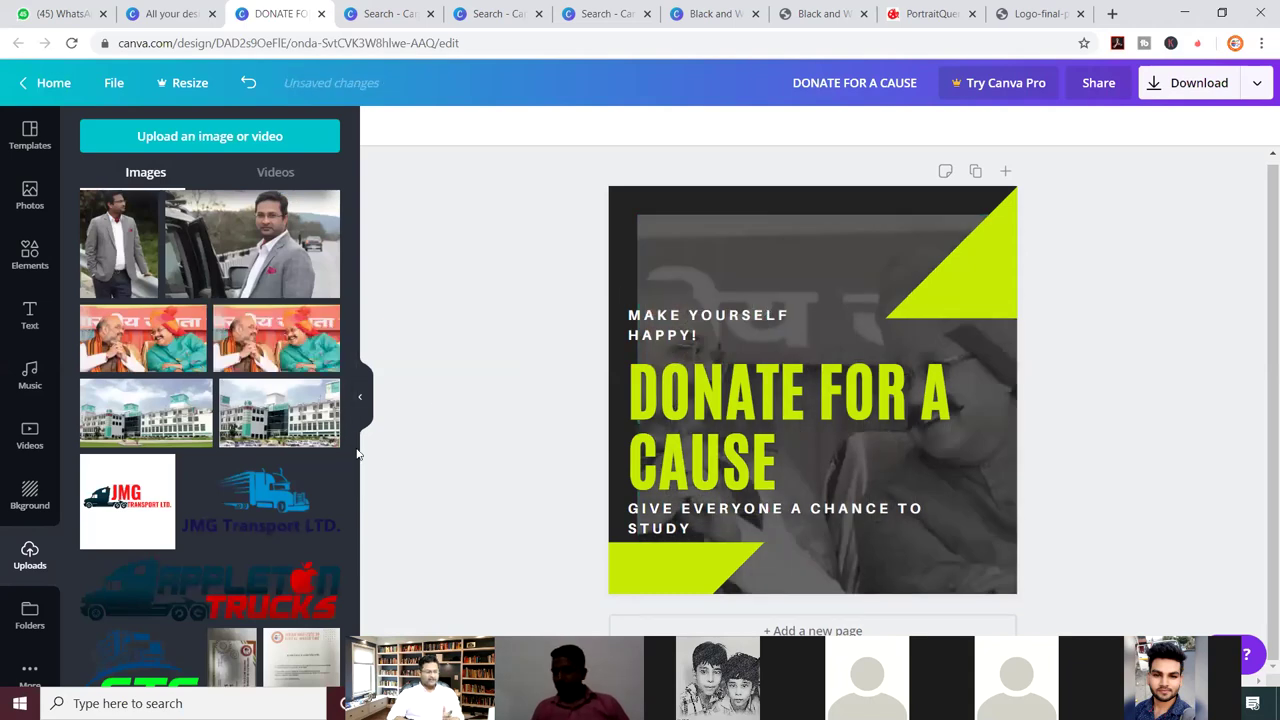
scroll(245, 510, "down", 10)
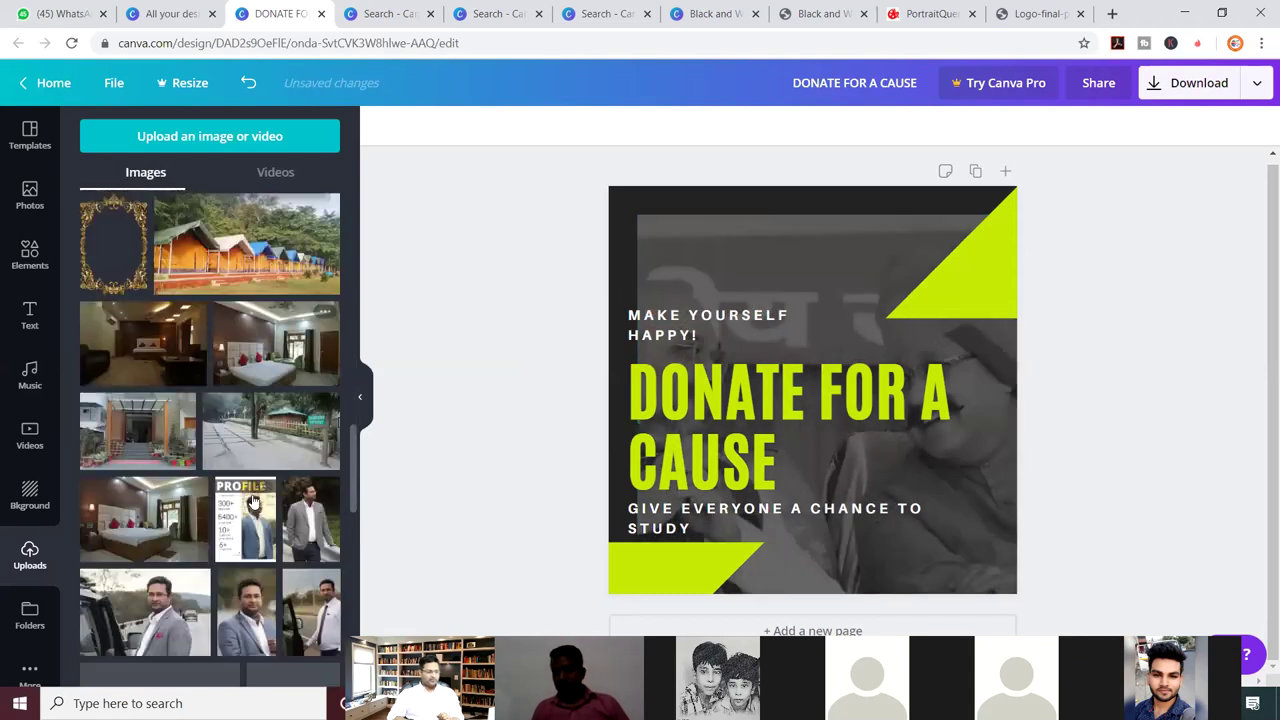
scroll(245, 505, "down", 5)
scroll(237, 512, "down", 8)
left_click_drag(280, 393, 770, 276)
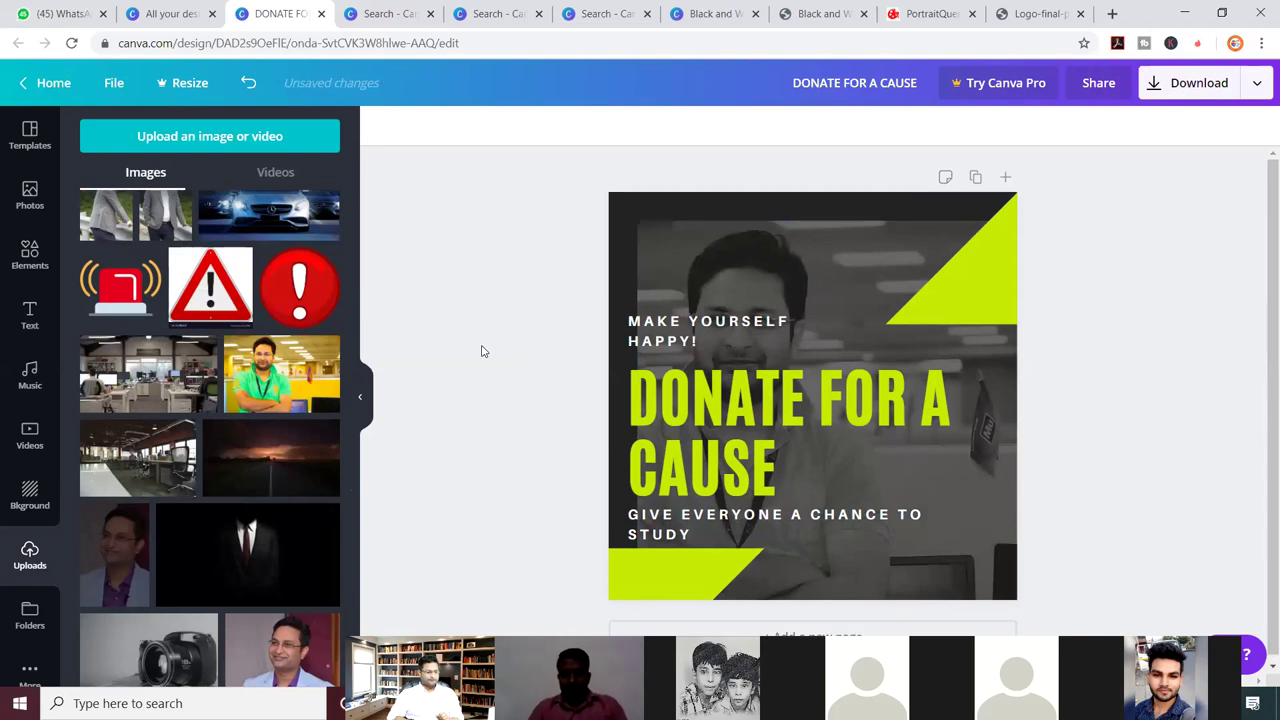
Add the dark suit photo and delete the old photo, both green shapes and the DONATE FOR A CAUSE heading.
left_click_drag(263, 560, 817, 355)
left_click(851, 257)
key("Delete")
left_click(949, 277)
key("Delete")
left_click(683, 451)
key("Delete")
left_click(669, 555)
key("Delete")
Stretch the suit photo from the top-left corner to fill the whole page.
left_click(725, 449)
left_click_drag(725, 451, 666, 329)
left_click_drag(900, 284, 1017, 270)
left_click_drag(871, 343, 818, 604)
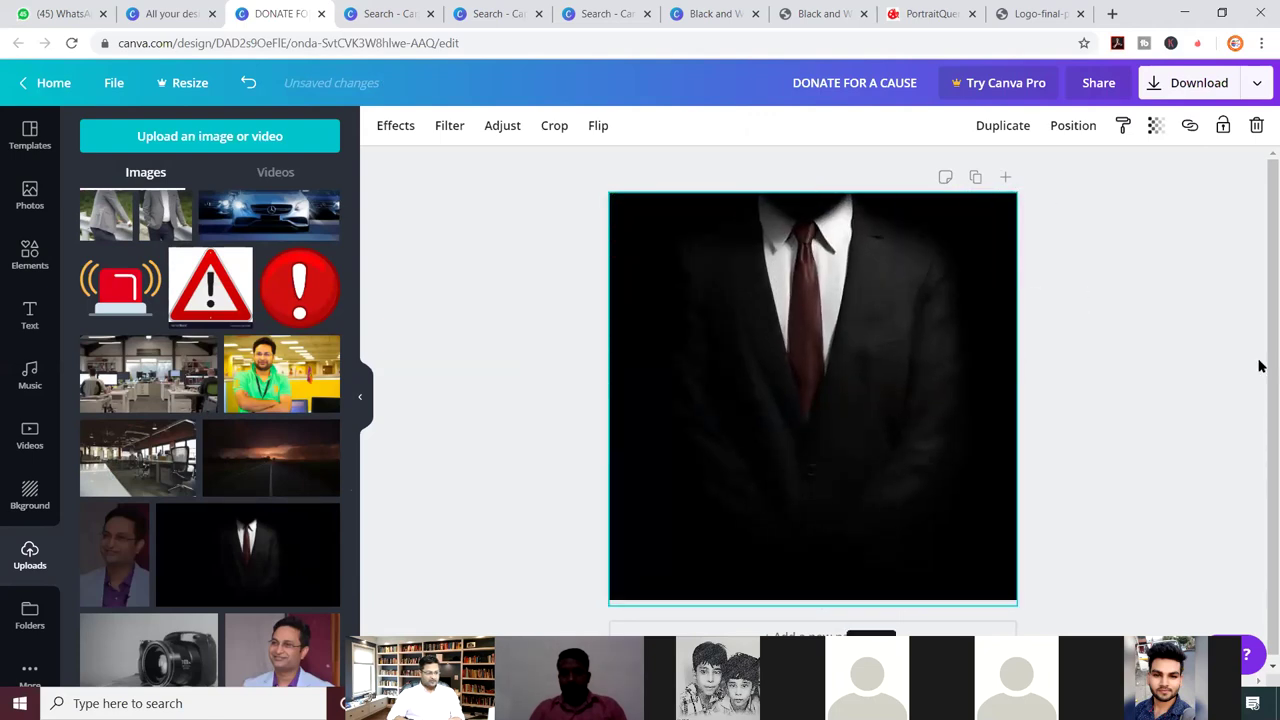
Delete the MAKE YOURSELF HAPPY! and GIVE EVERYONE A CHANCE TO STUDY text.
left_click(1182, 362)
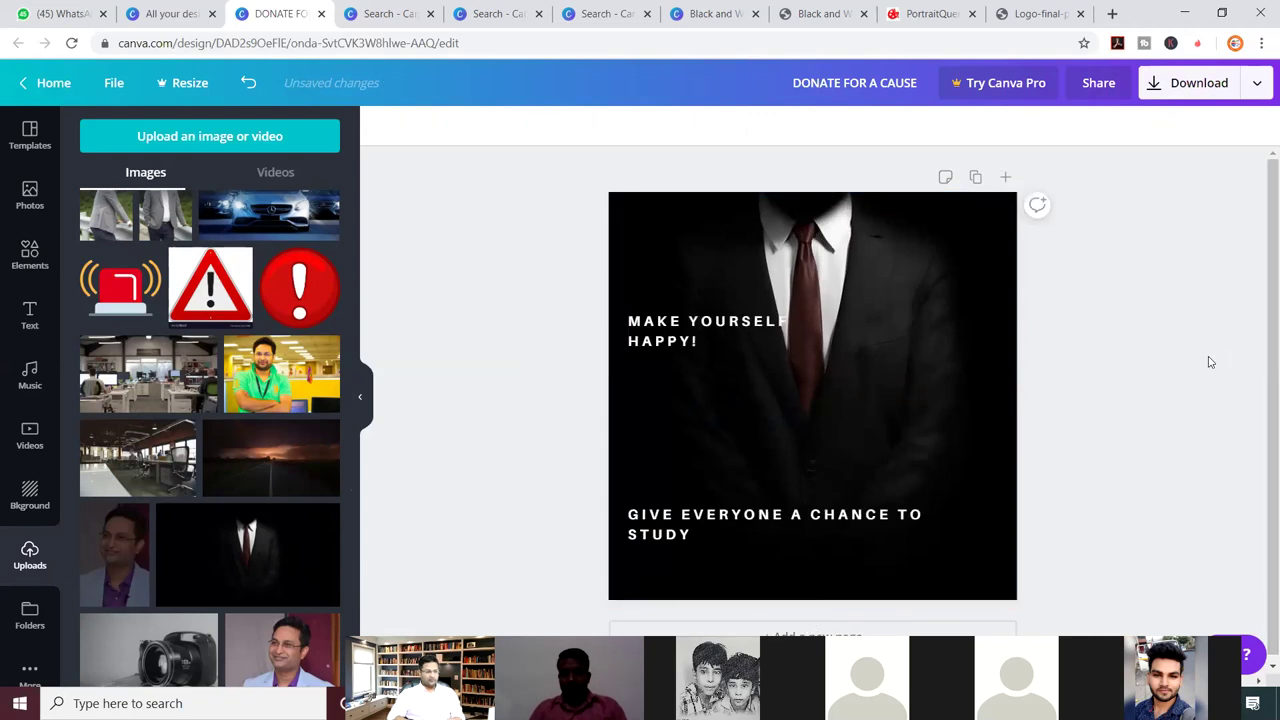
left_click(699, 318)
key("Delete")
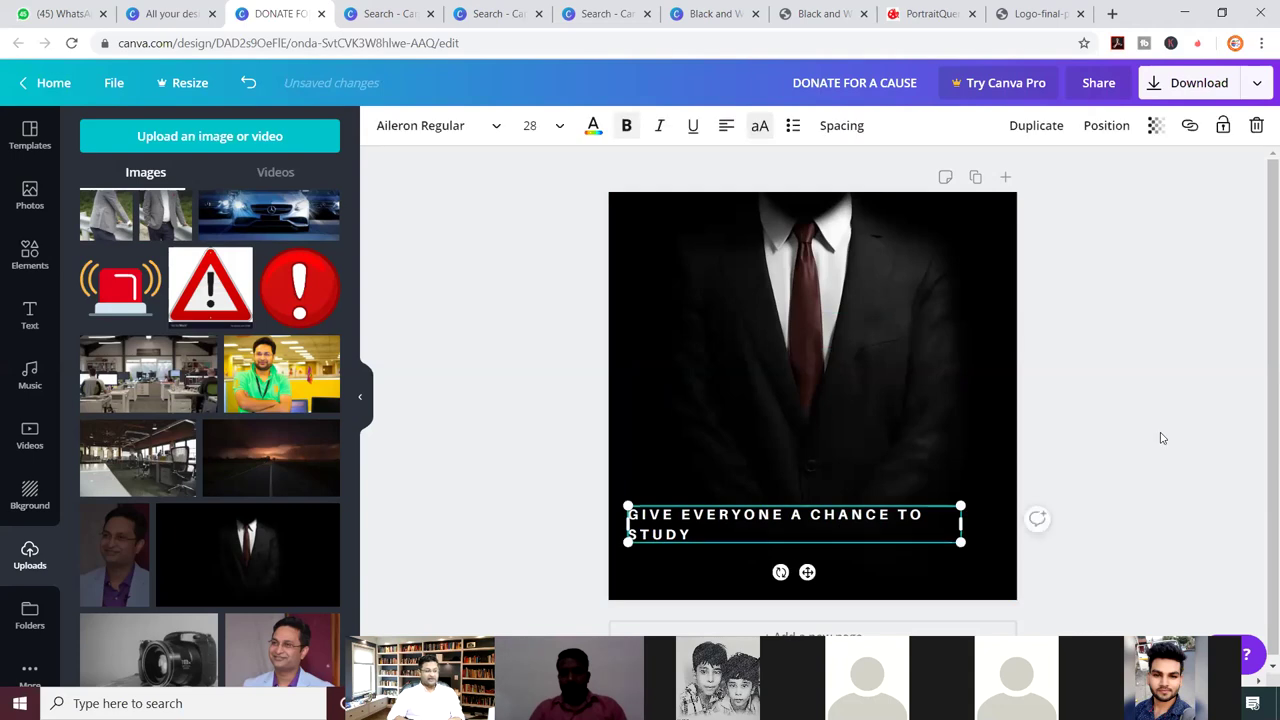
key("Delete")
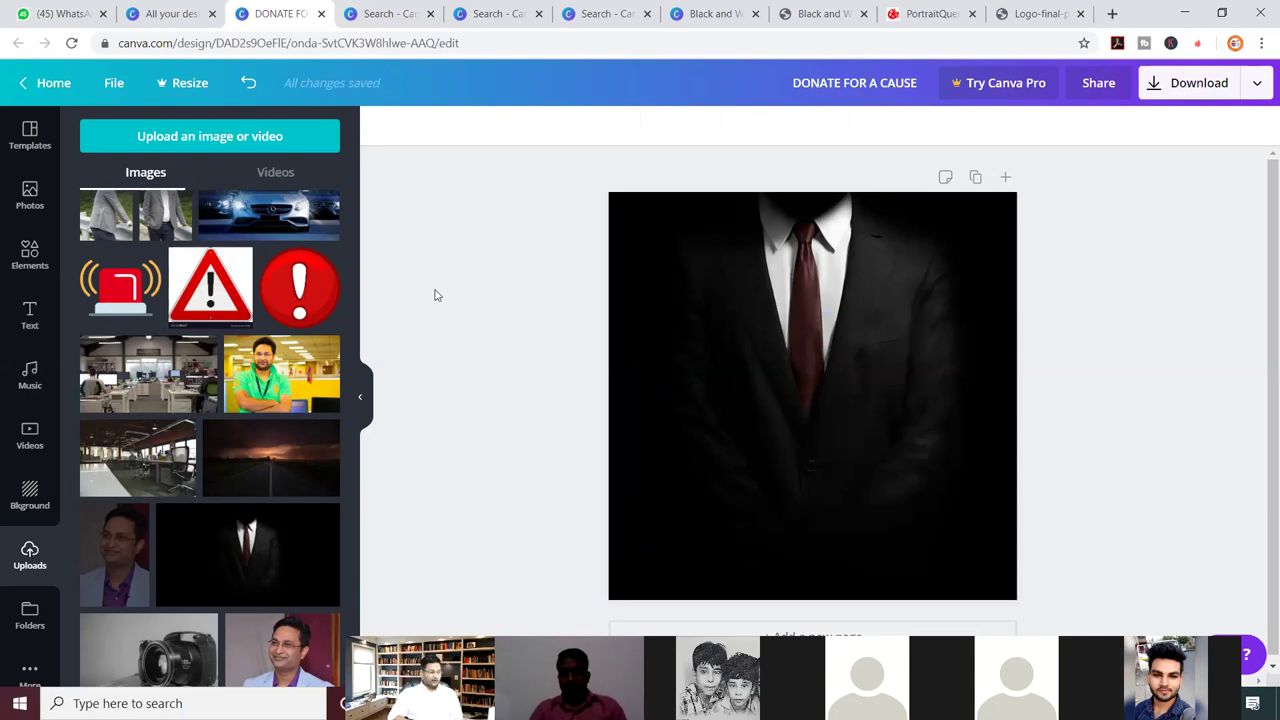
Place the FILM FEST 'THE 16TH ANNUAL ASCOT' text combination over the photo's lower right.
left_click(33, 310)
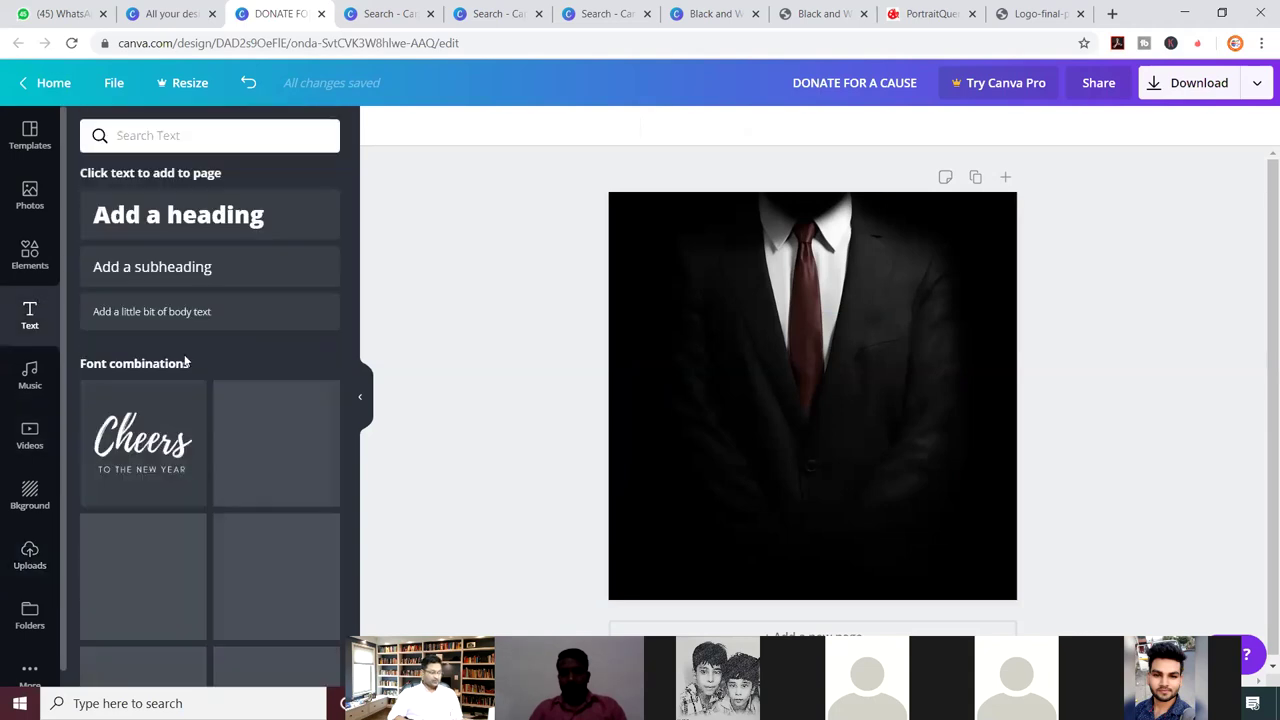
scroll(181, 424, "down", 3)
scroll(181, 424, "down", 8)
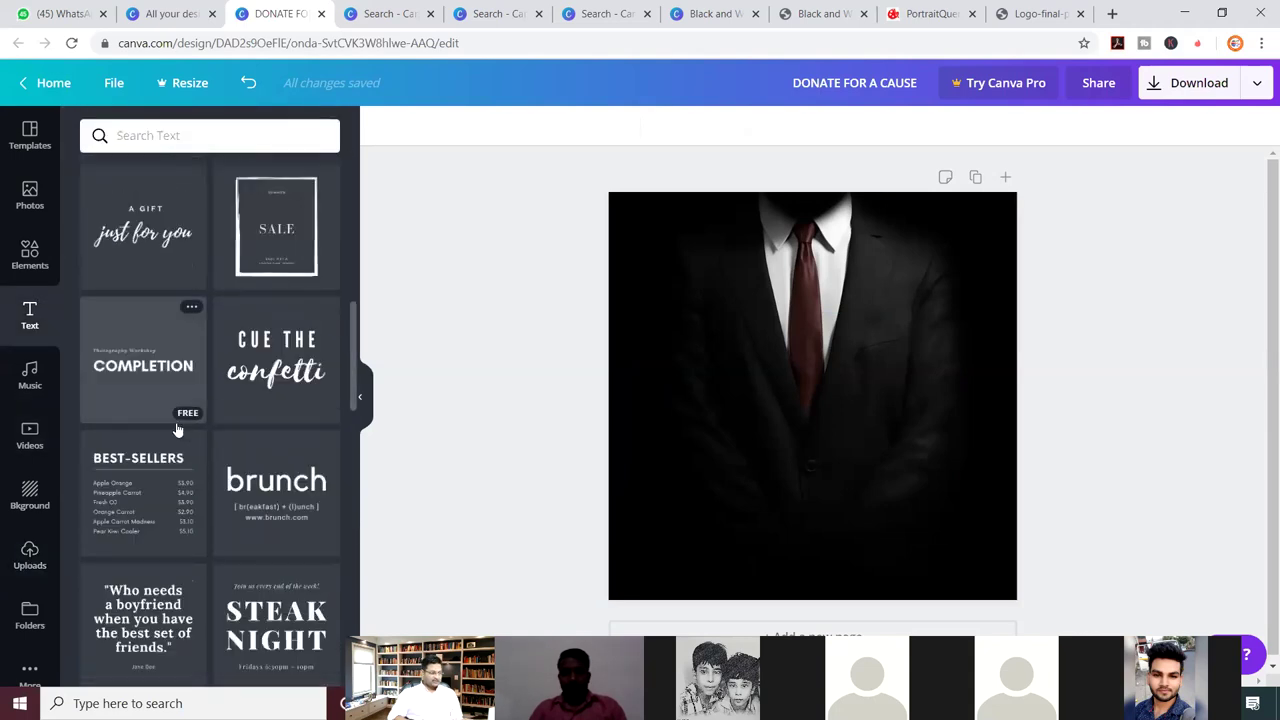
scroll(178, 428, "down", 10)
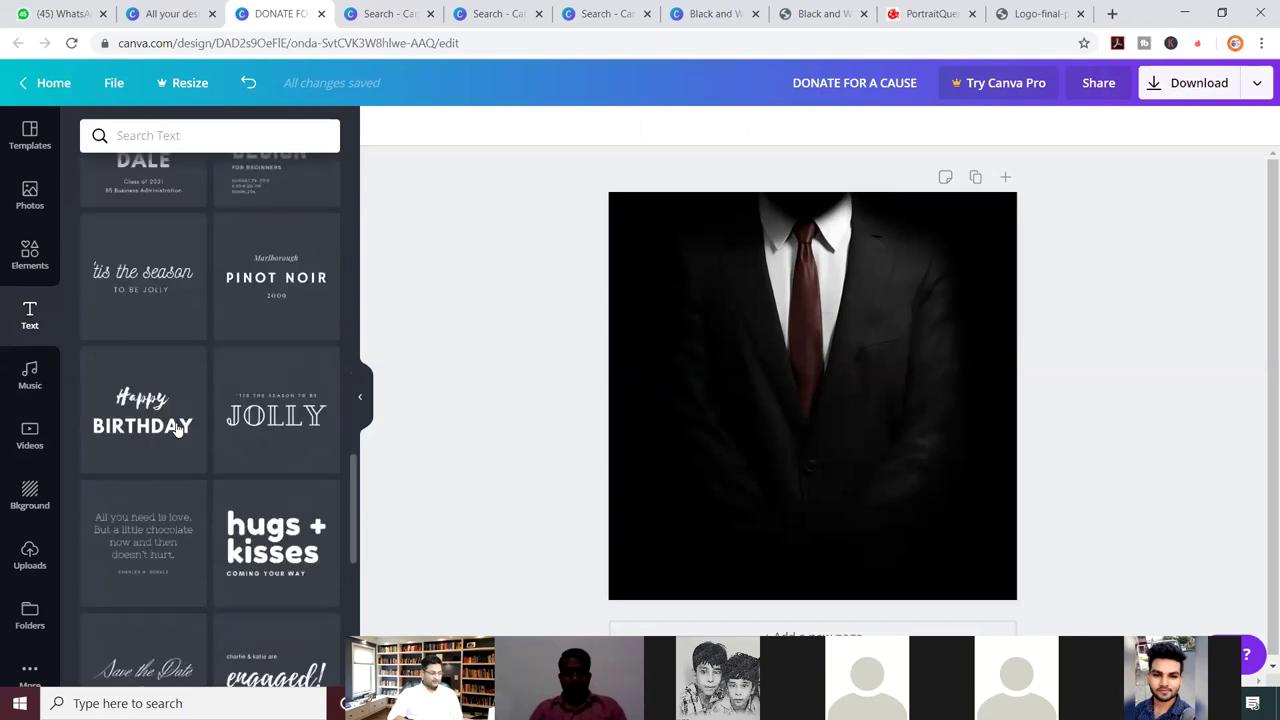
scroll(178, 428, "down", 2)
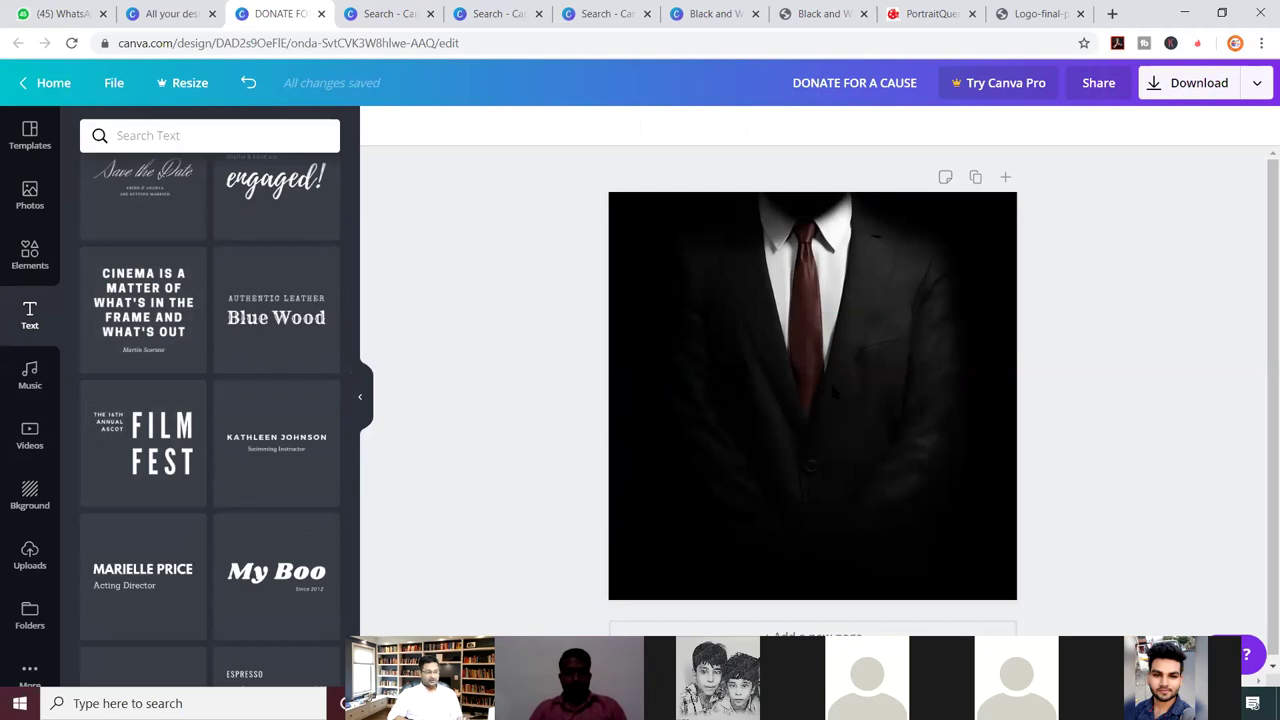
left_click_drag(840, 420, 874, 493)
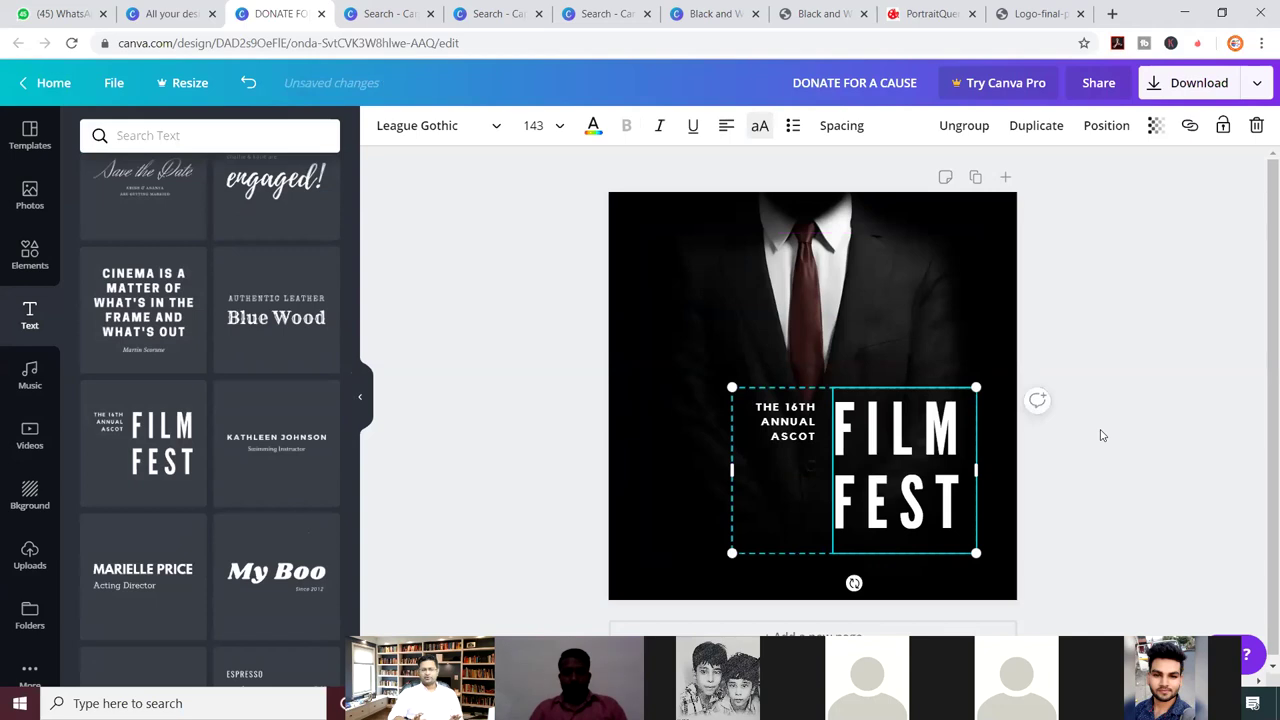
left_click(1102, 435)
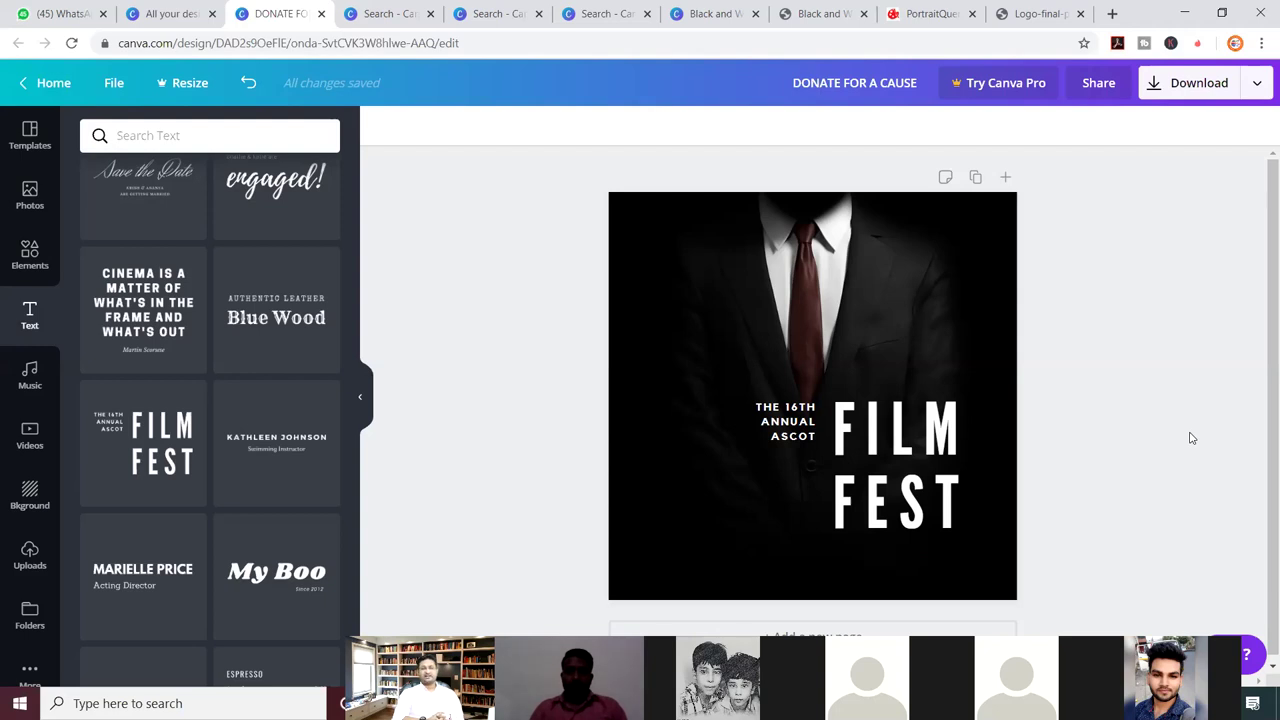
Browse the Templates collection, then go back home and scroll to Your designs with FILM FEST first.
left_click(30, 137)
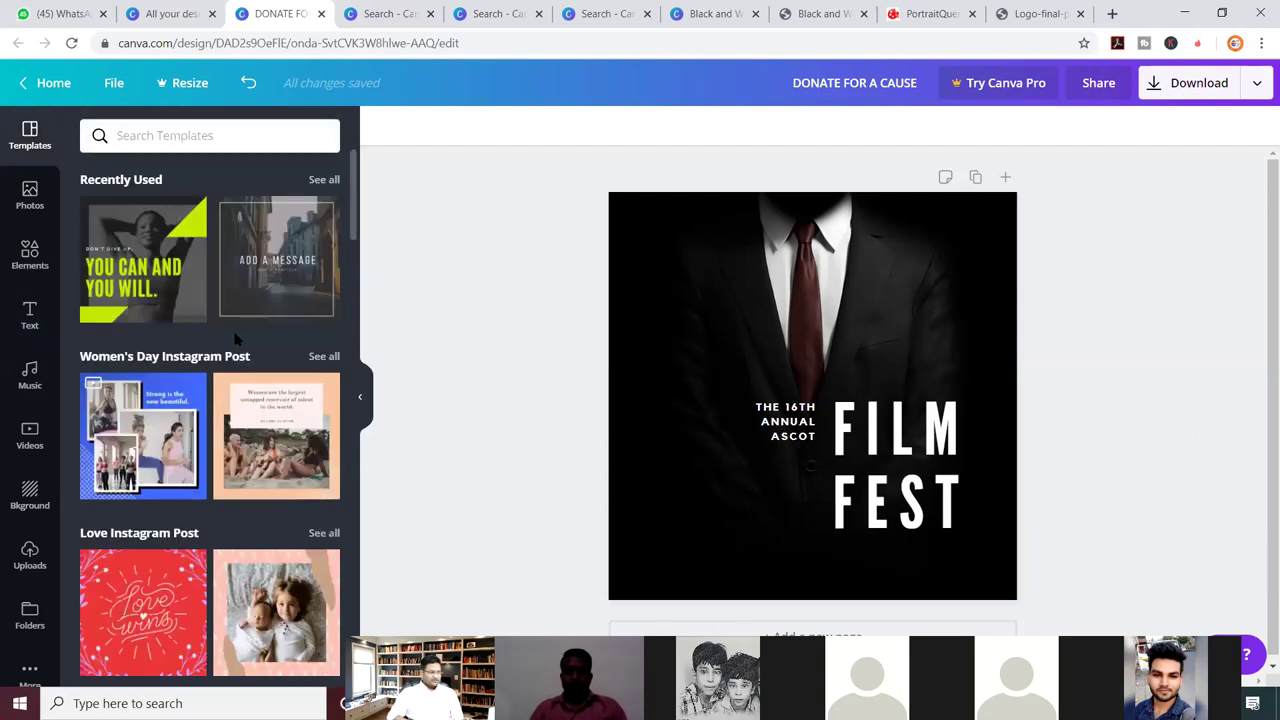
scroll(235, 345, "down", 15)
scroll(232, 412, "up", 8)
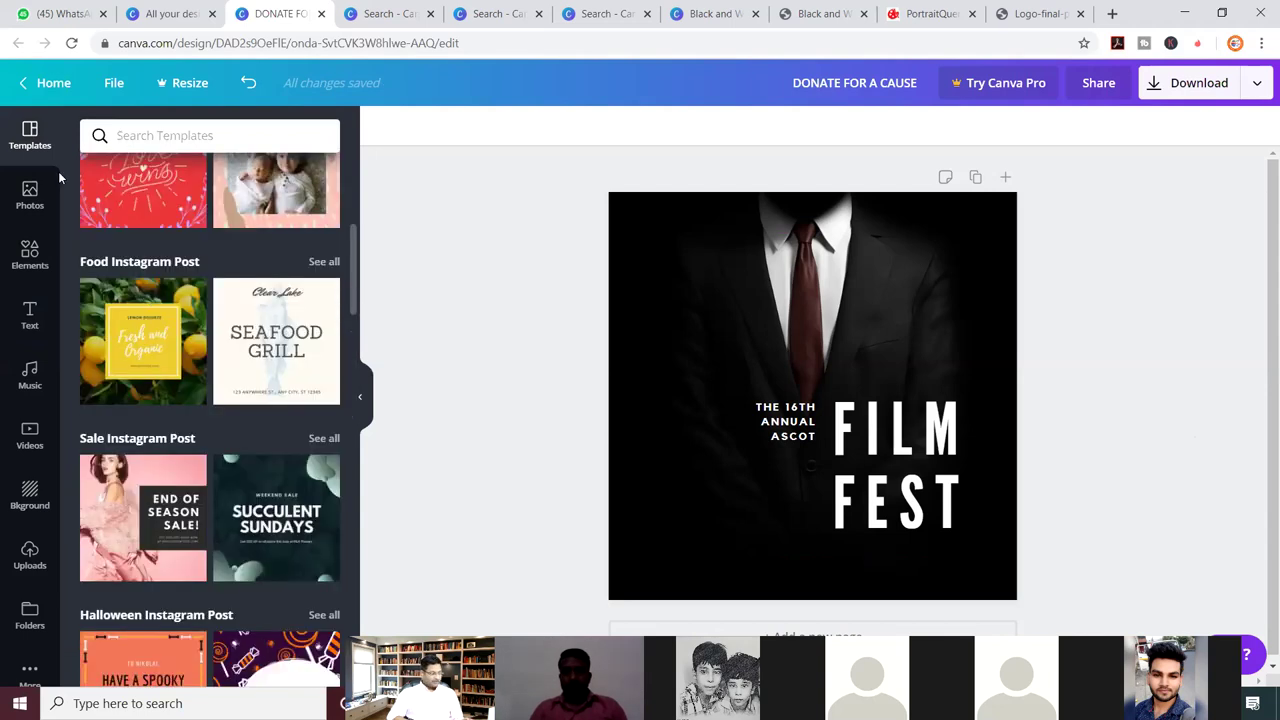
left_click(45, 83)
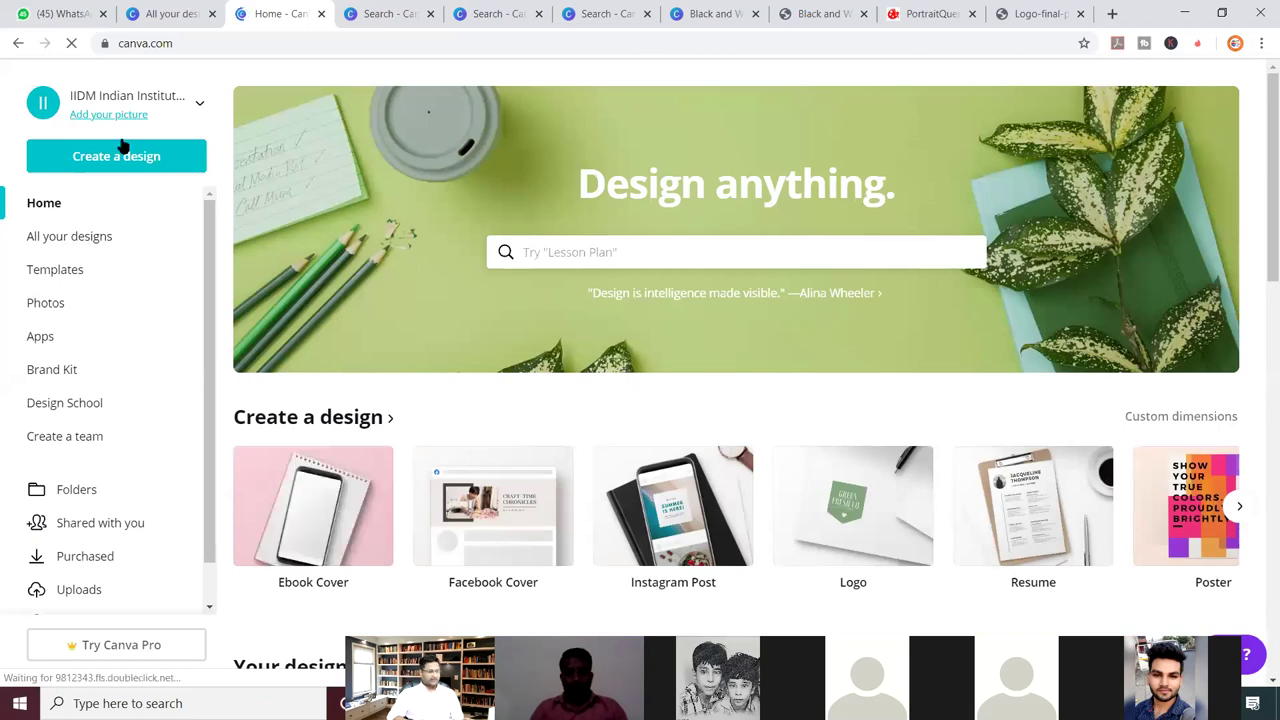
scroll(122, 158, "down", 6)
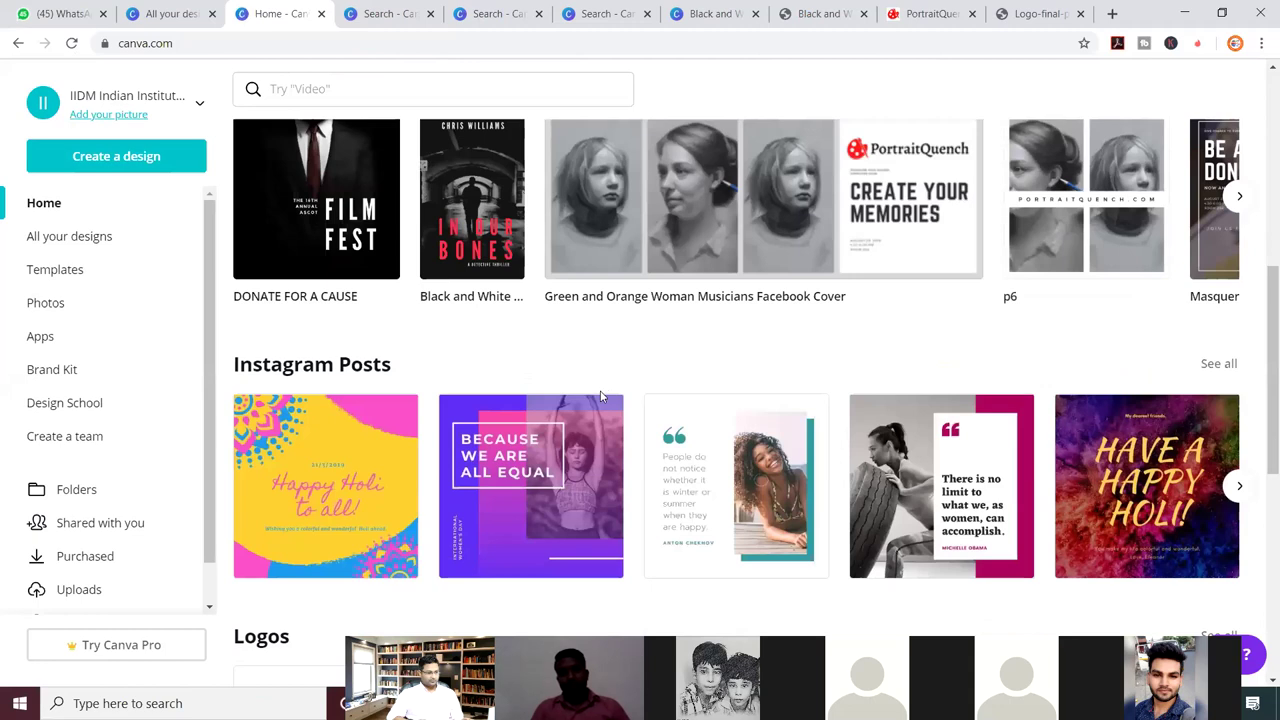
Look over the PortraitQuench site and logo tabs, then return to Canva's Instagram Post template results.
left_click(924, 14)
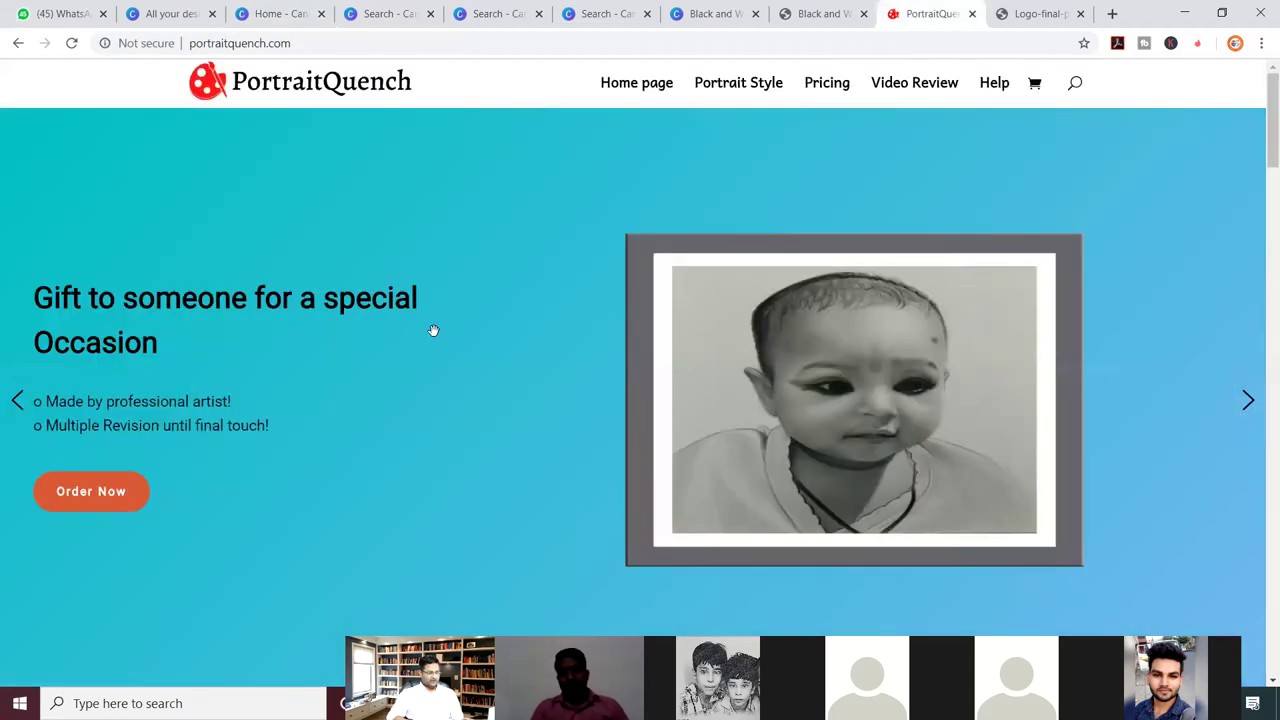
scroll(495, 270, "down", 3)
scroll(495, 270, "up", 4)
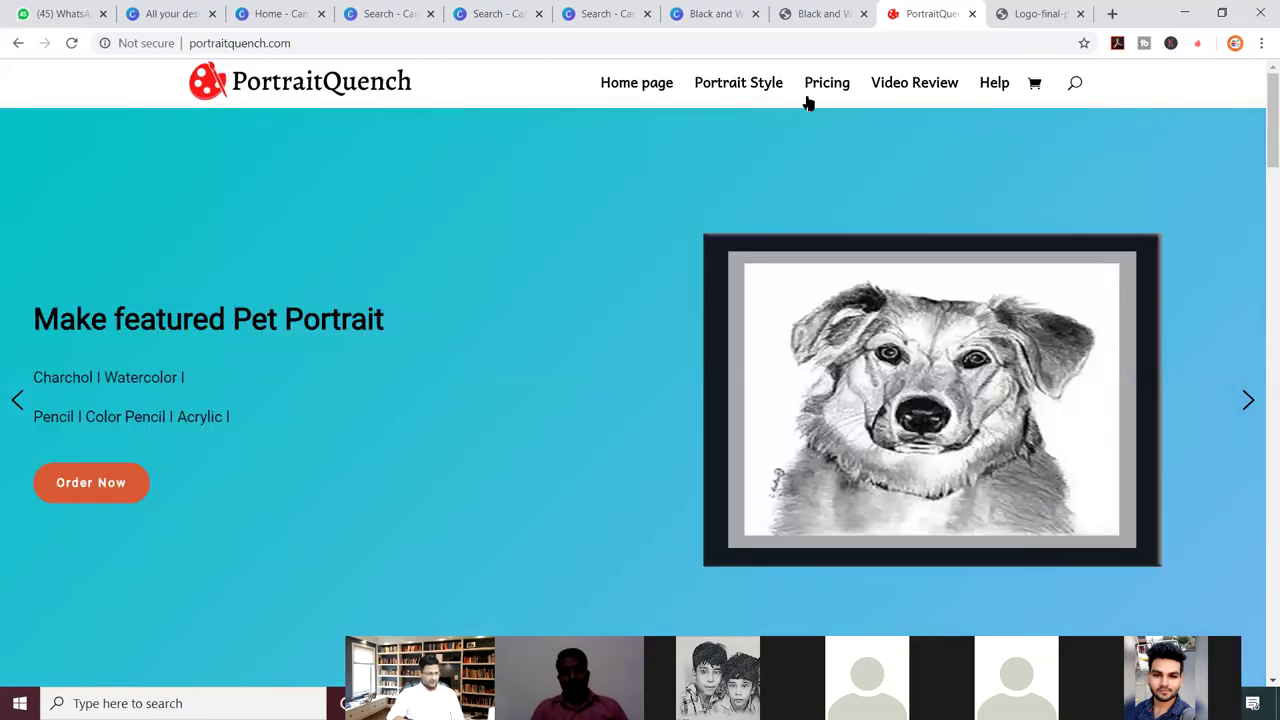
left_click(1062, 18)
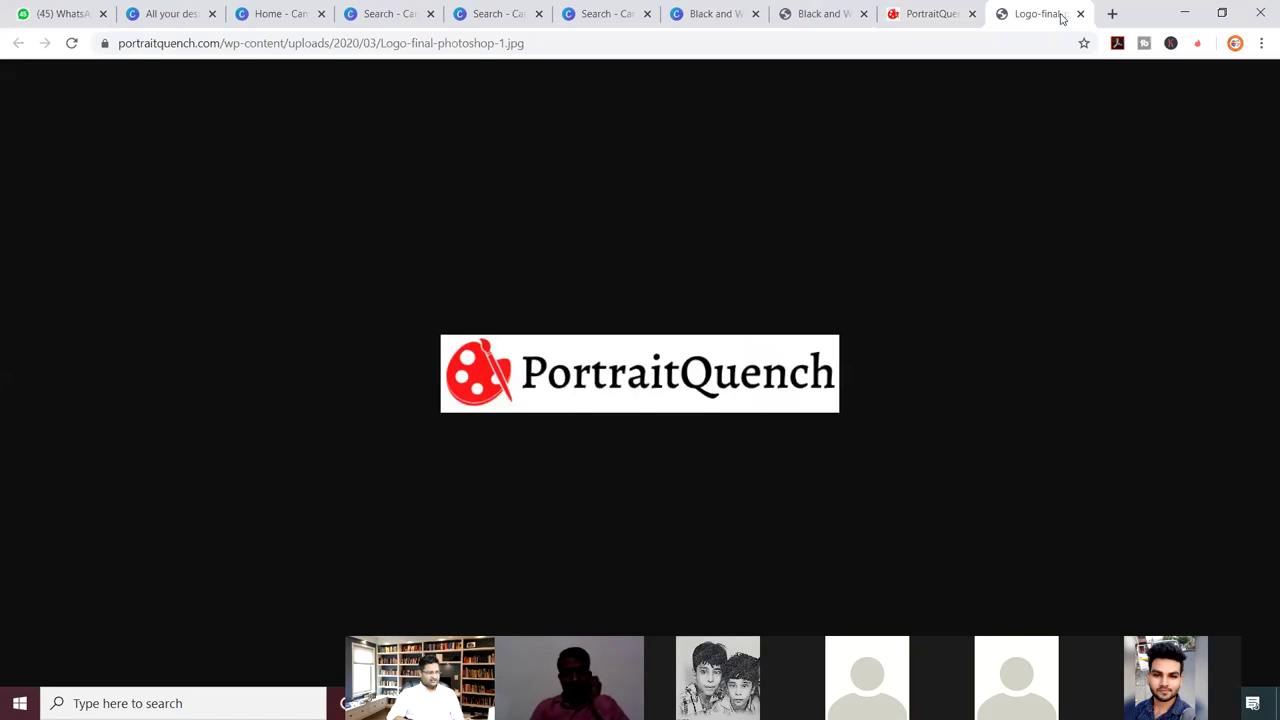
left_click(514, 24)
left_click(391, 15)
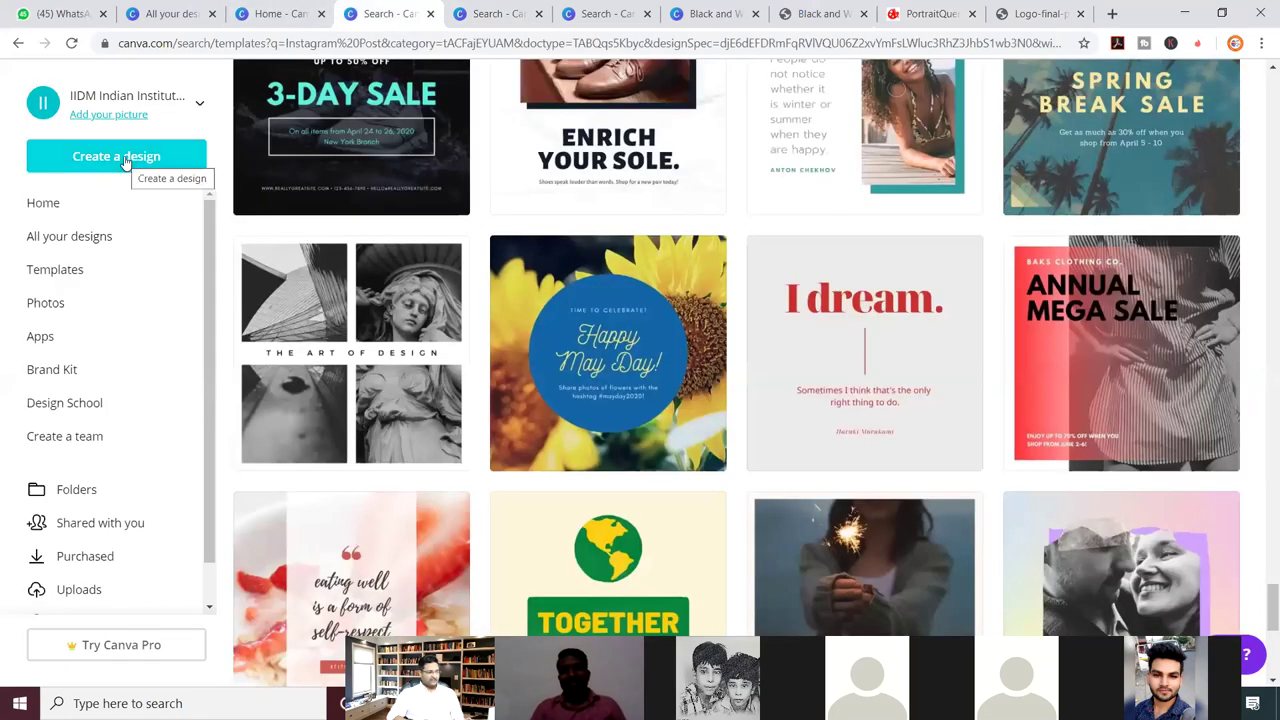
Create a custom-dimension blank design with width 1920 and height 1080 pixels.
left_click(126, 160)
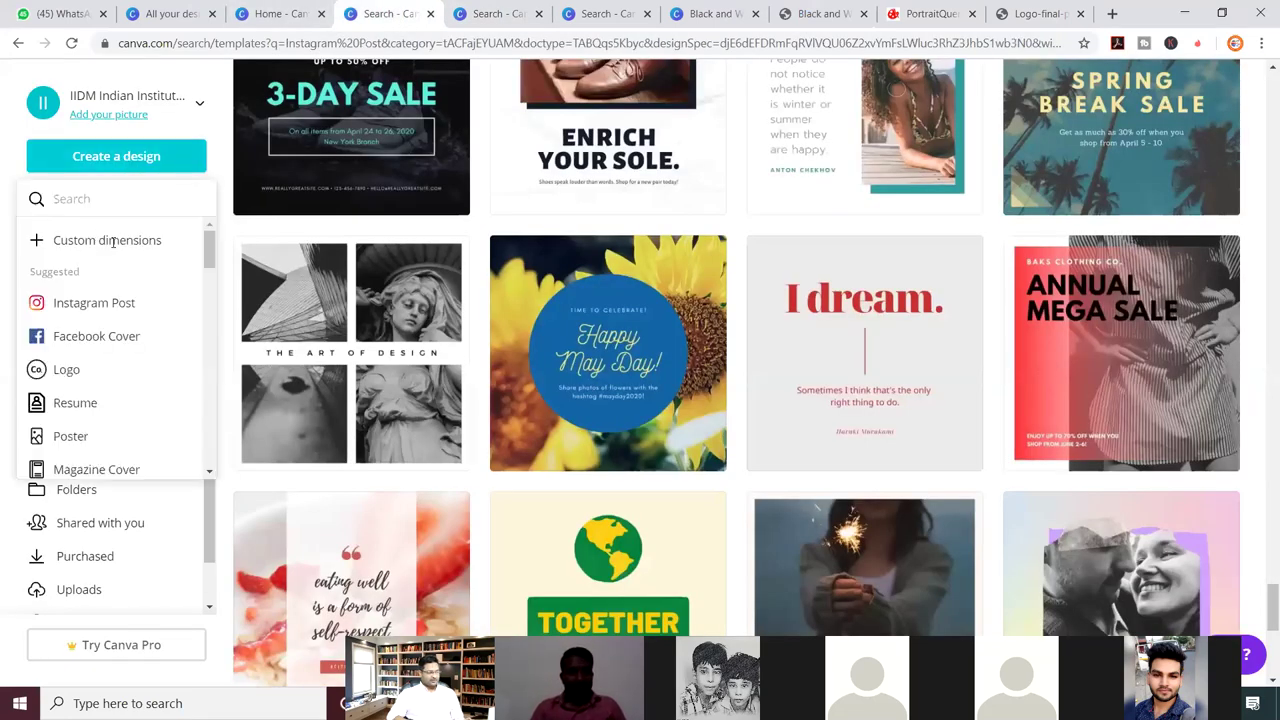
left_click(113, 241)
type("1920")
key("Tab")
type("1080")
left_click(155, 295)
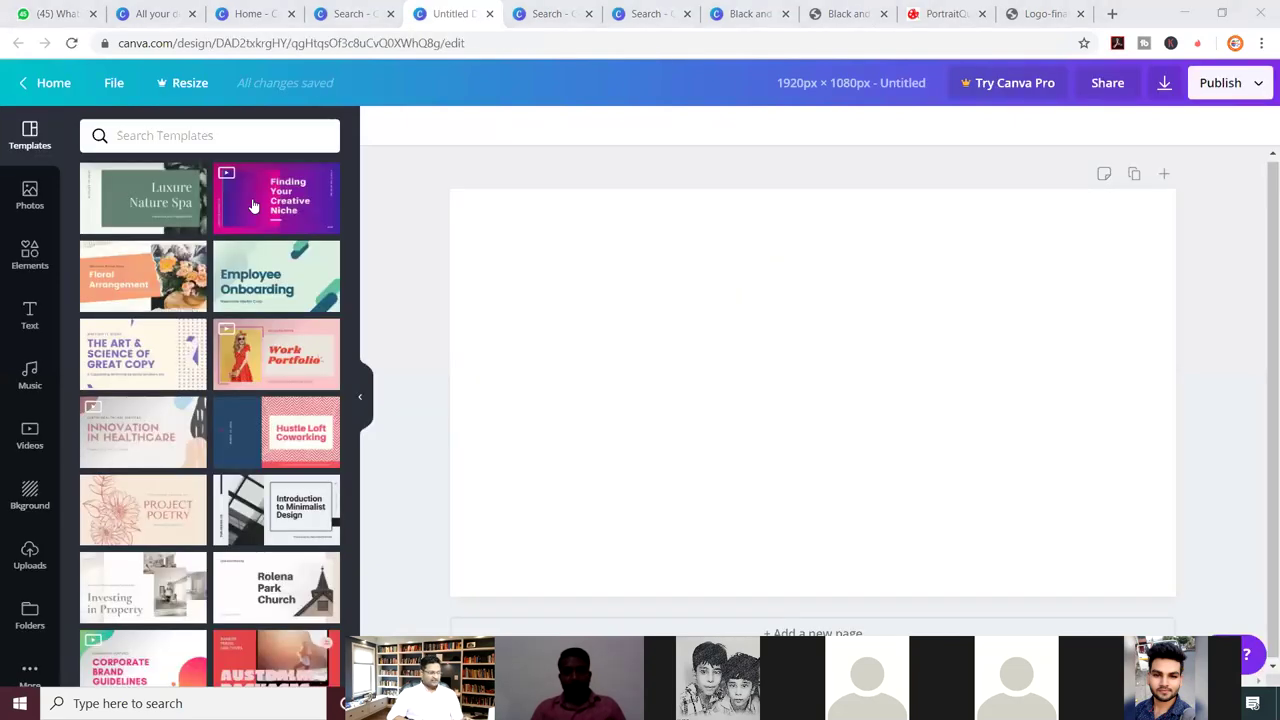
Try the Finding Your Creative Niche template pages, ending on the A Short Clip slide.
left_click(252, 198)
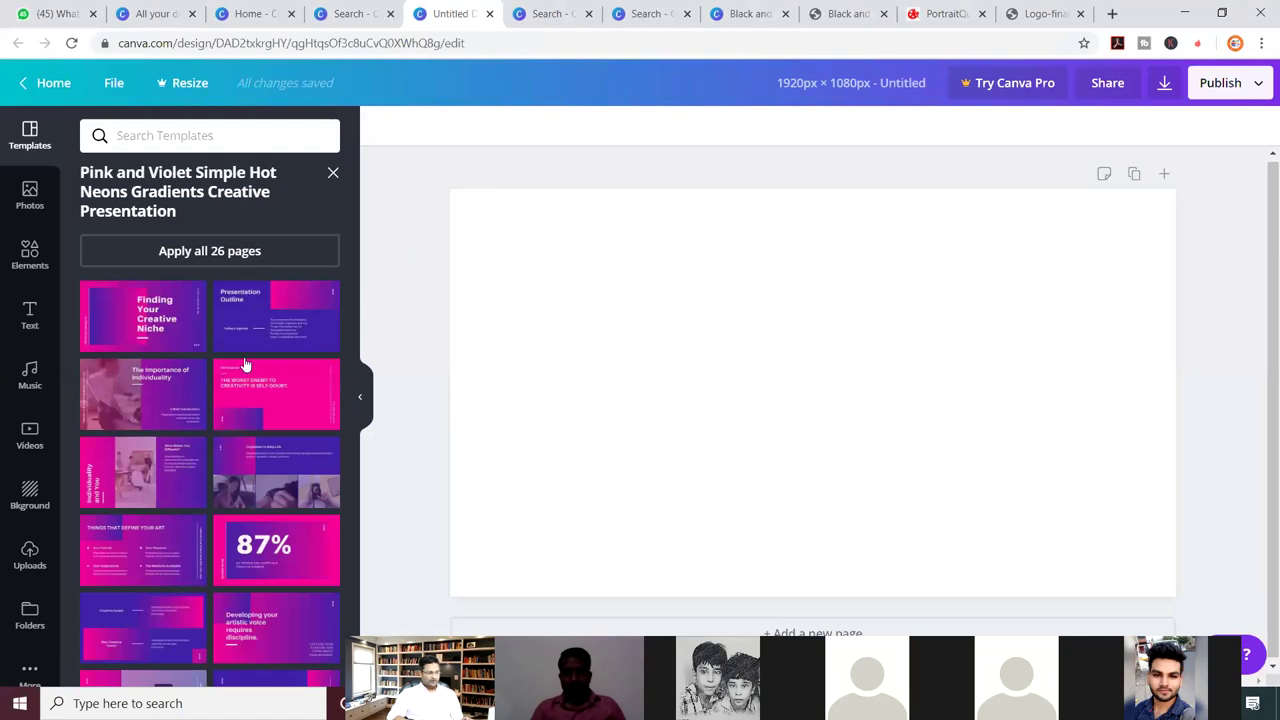
scroll(228, 440, "down", 5)
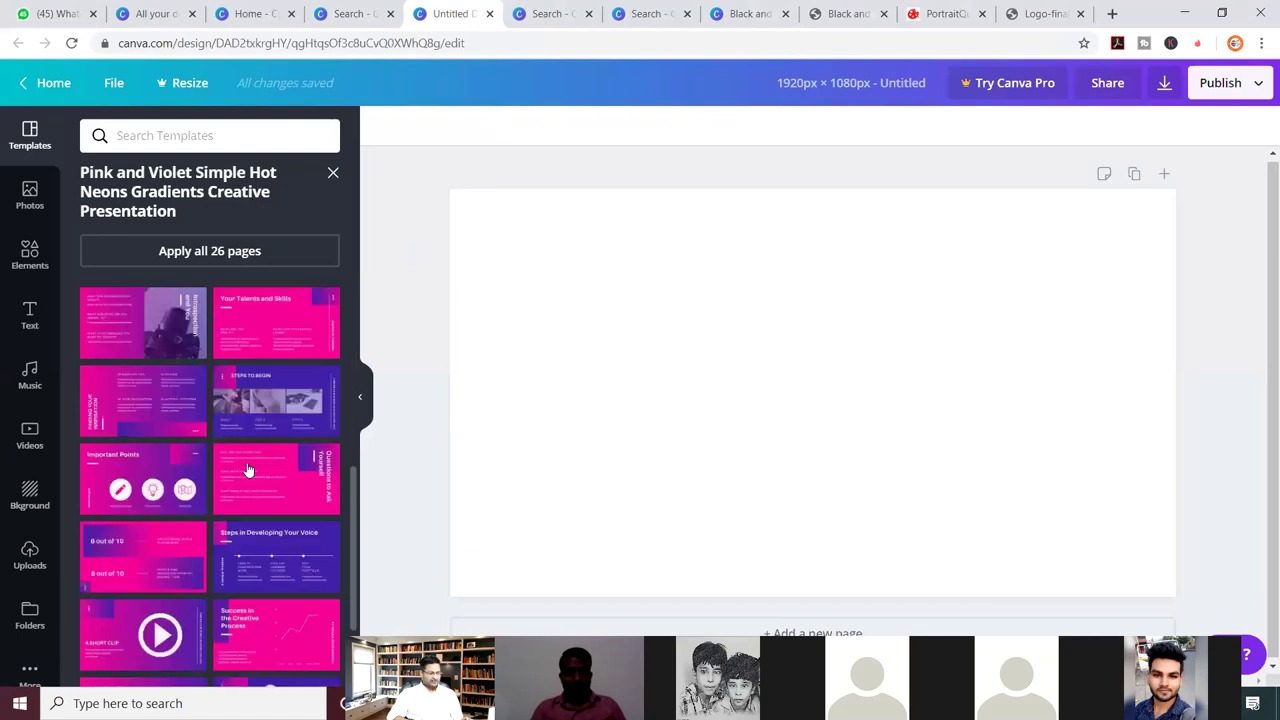
scroll(203, 515, "down", 3)
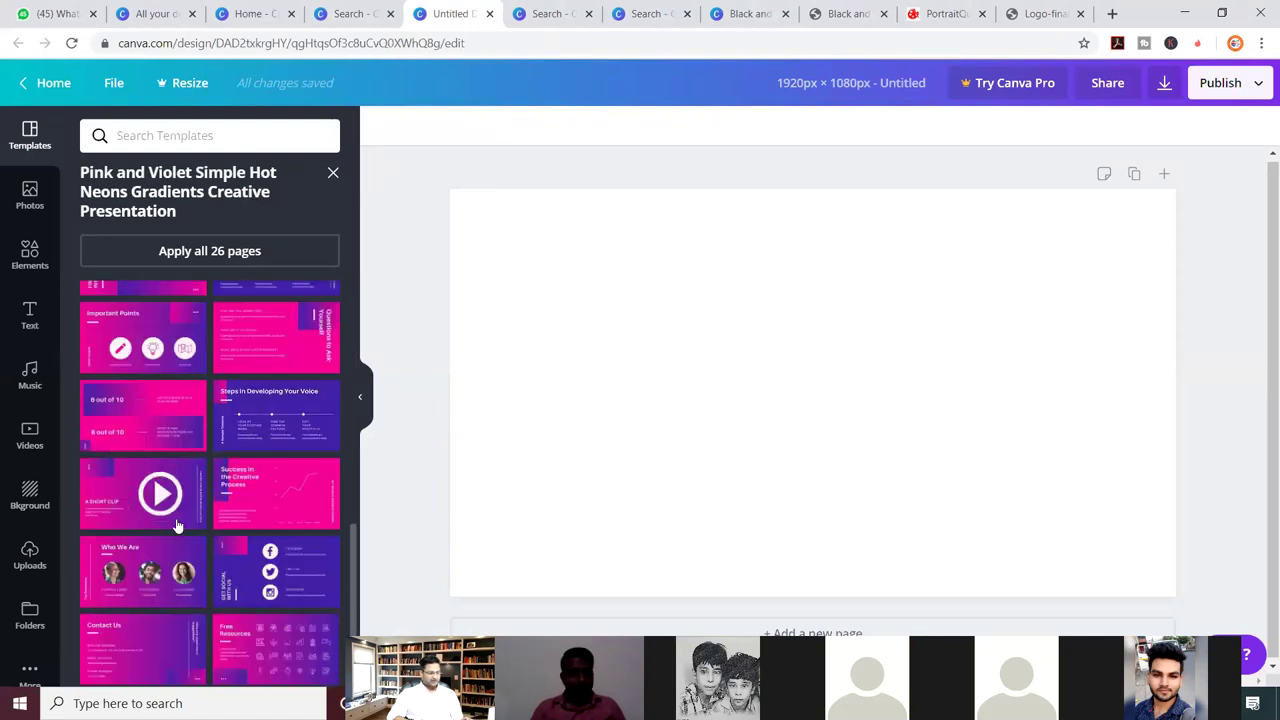
scroll(177, 524, "up", 1)
scroll(145, 598, "down", 1)
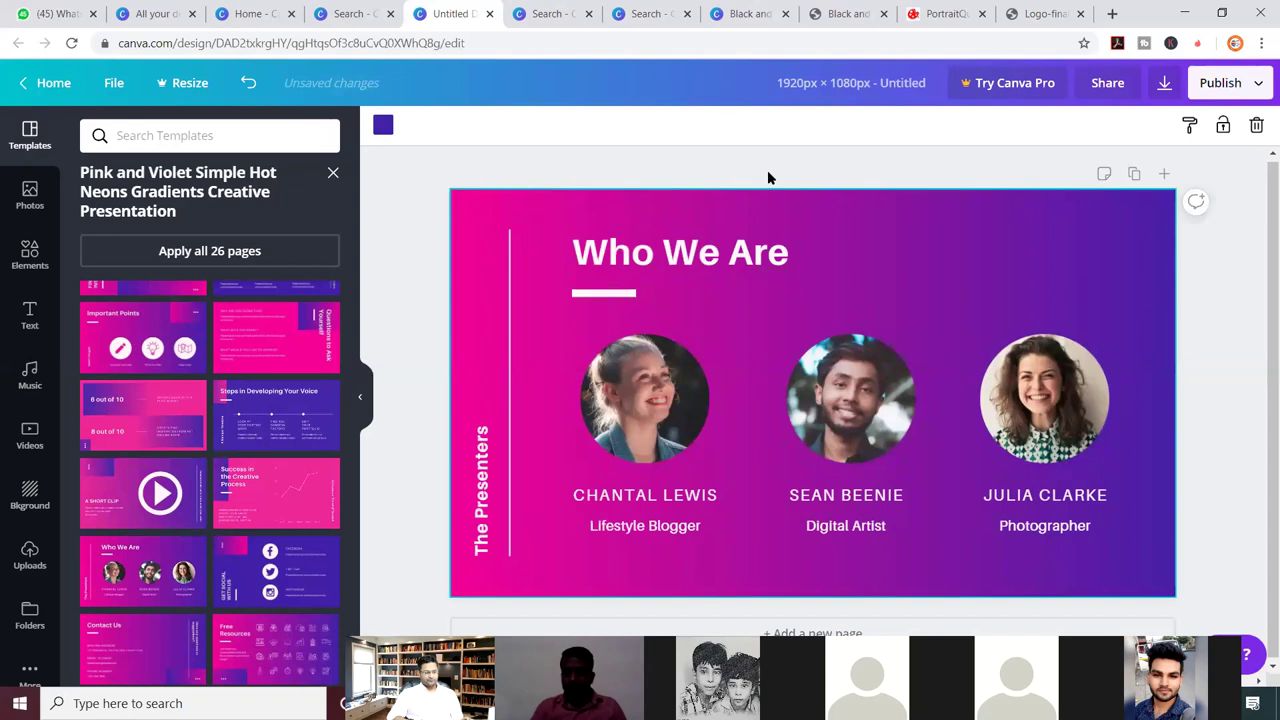
left_click(768, 178)
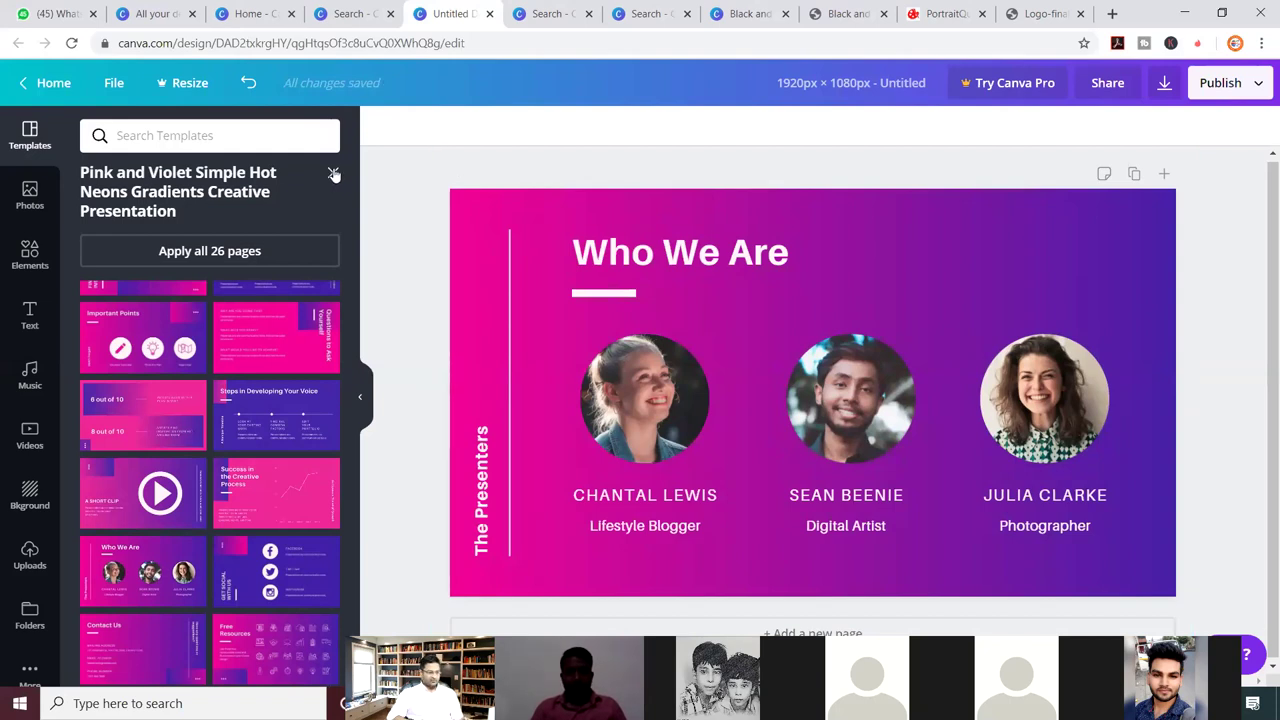
left_click(288, 342)
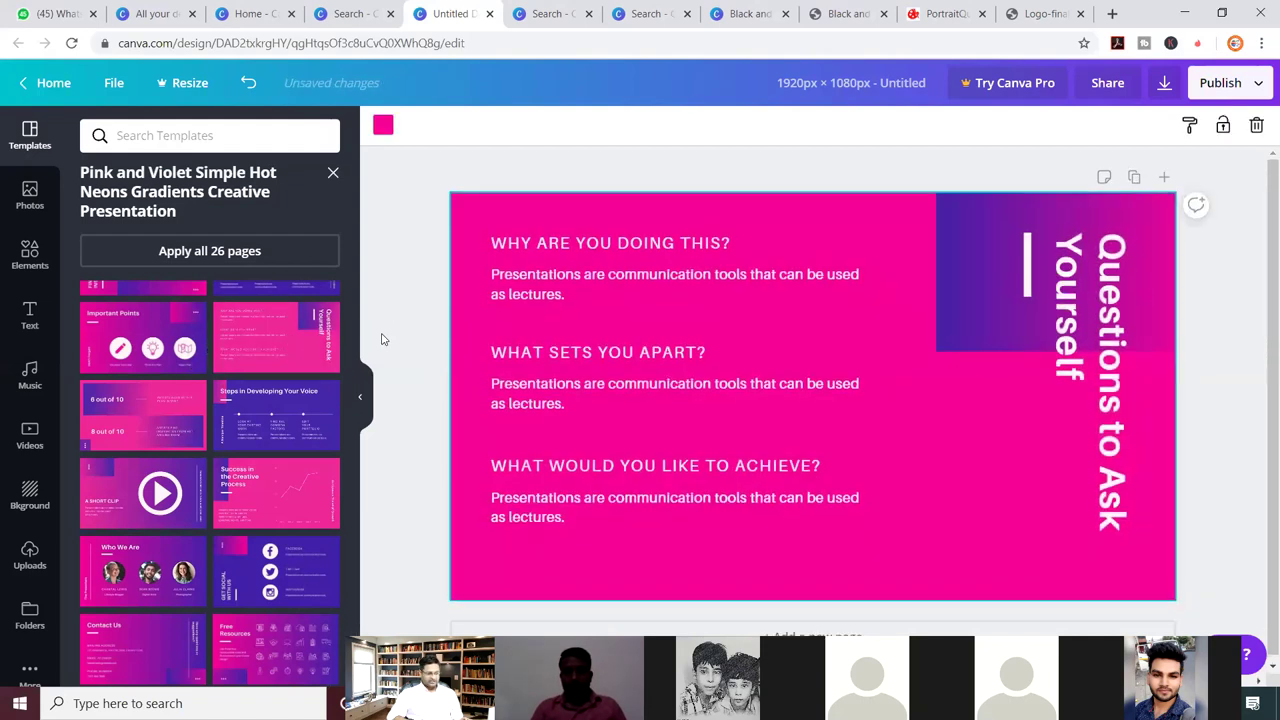
left_click(163, 352)
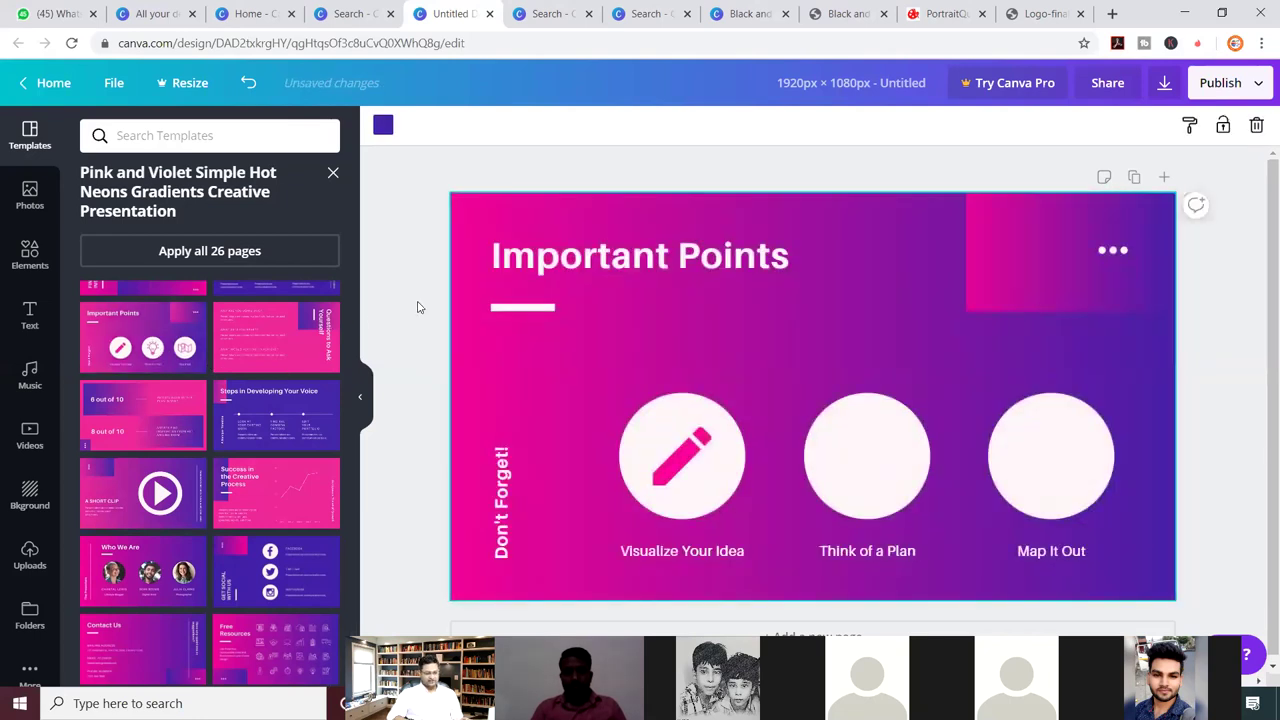
scroll(243, 414, "up", 2)
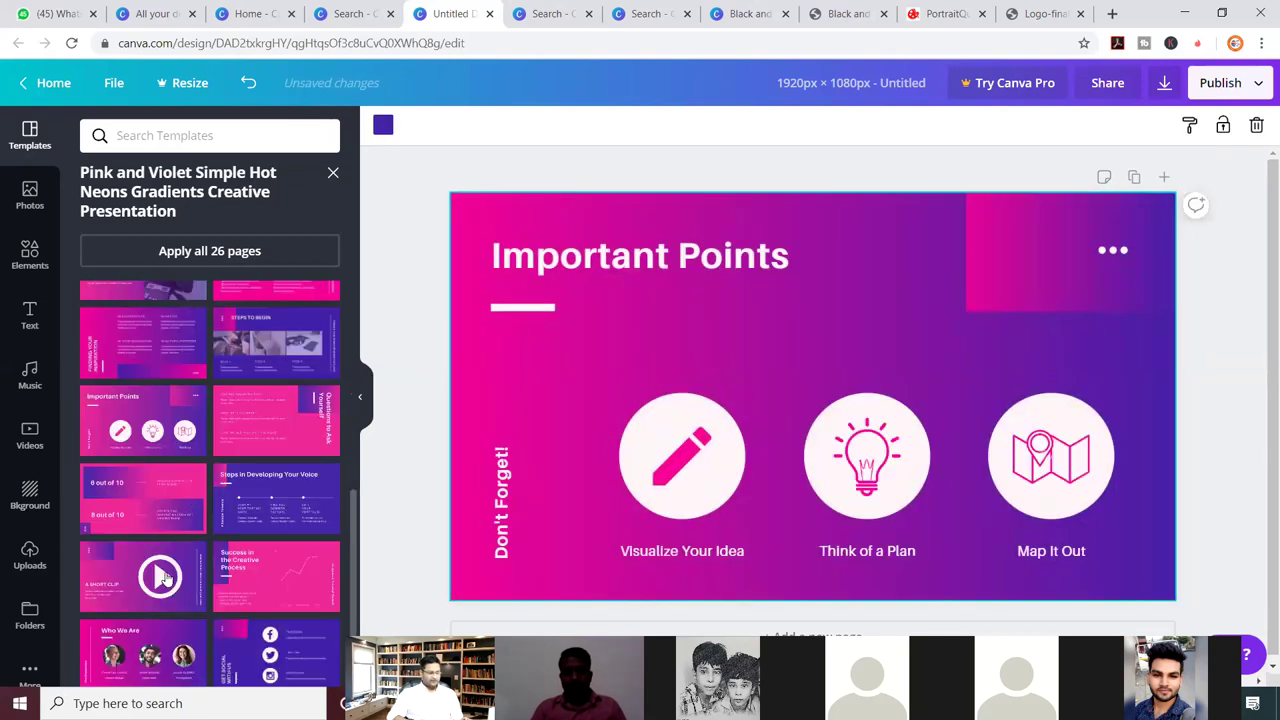
left_click(163, 580)
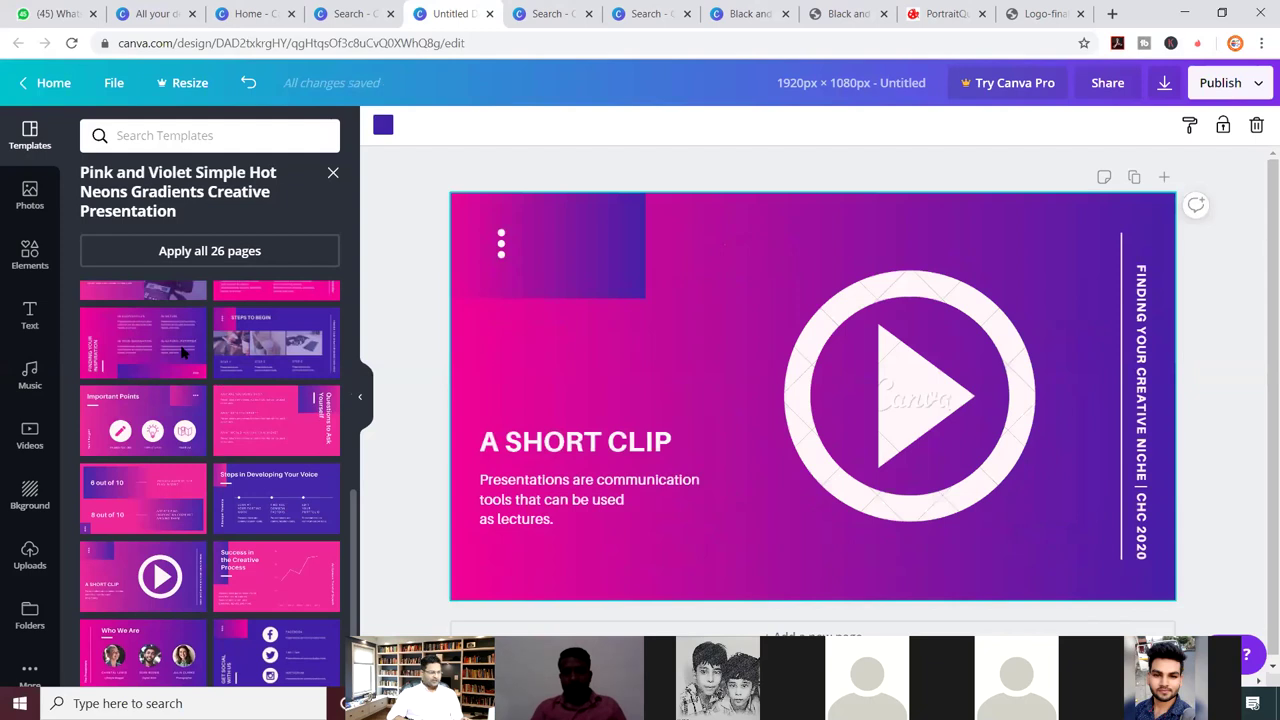
Select the pink gradient background from Elements, then return to the Canva home page.
scroll(185, 353, "up", 5)
left_click(30, 253)
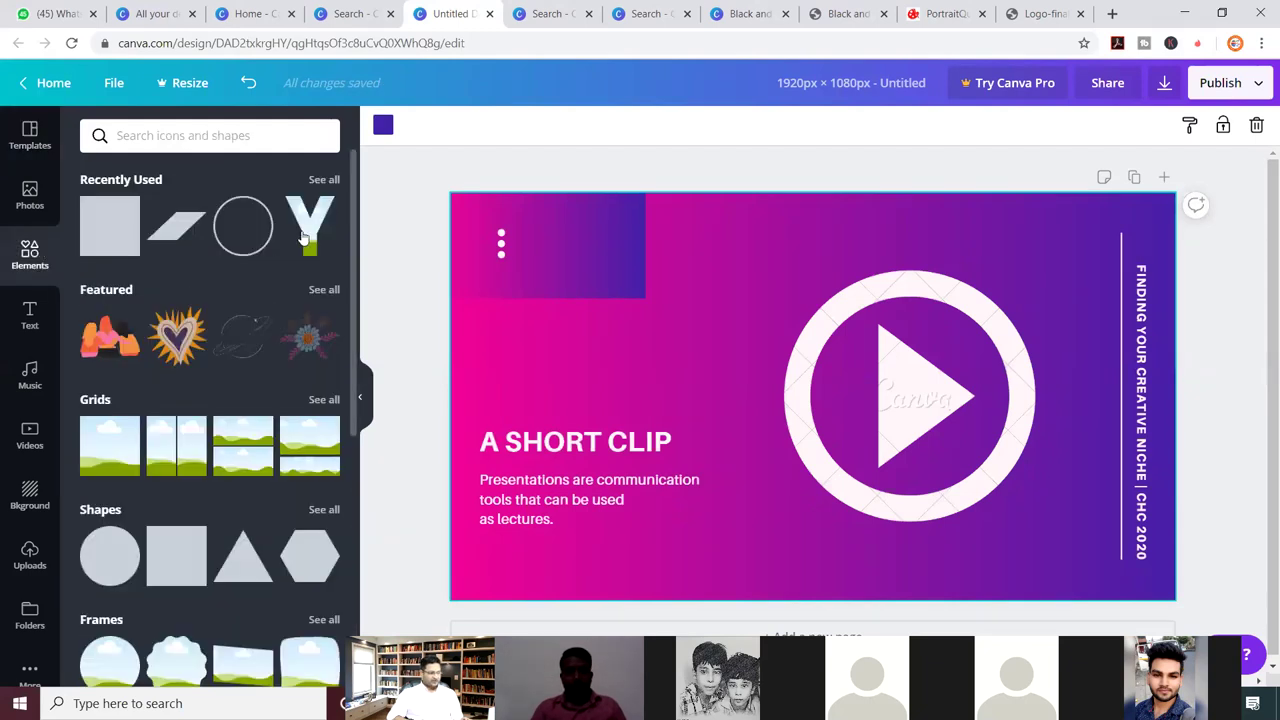
left_click(700, 316)
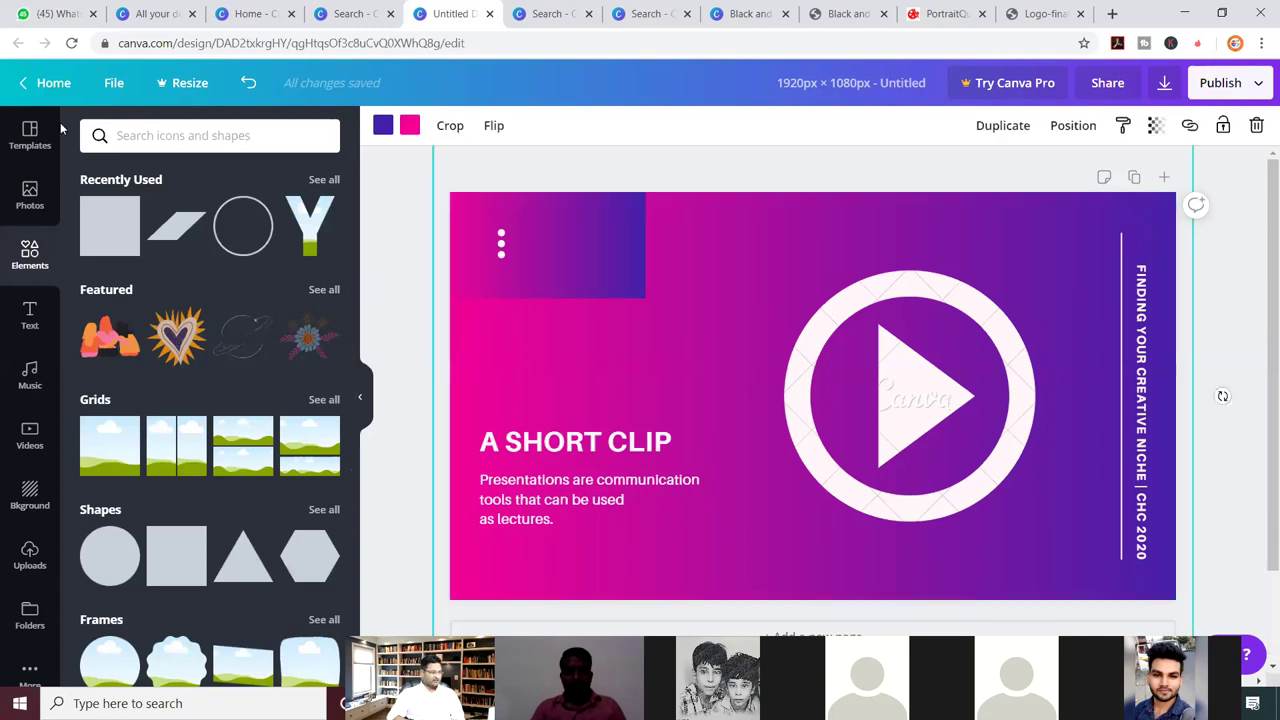
left_click(43, 83)
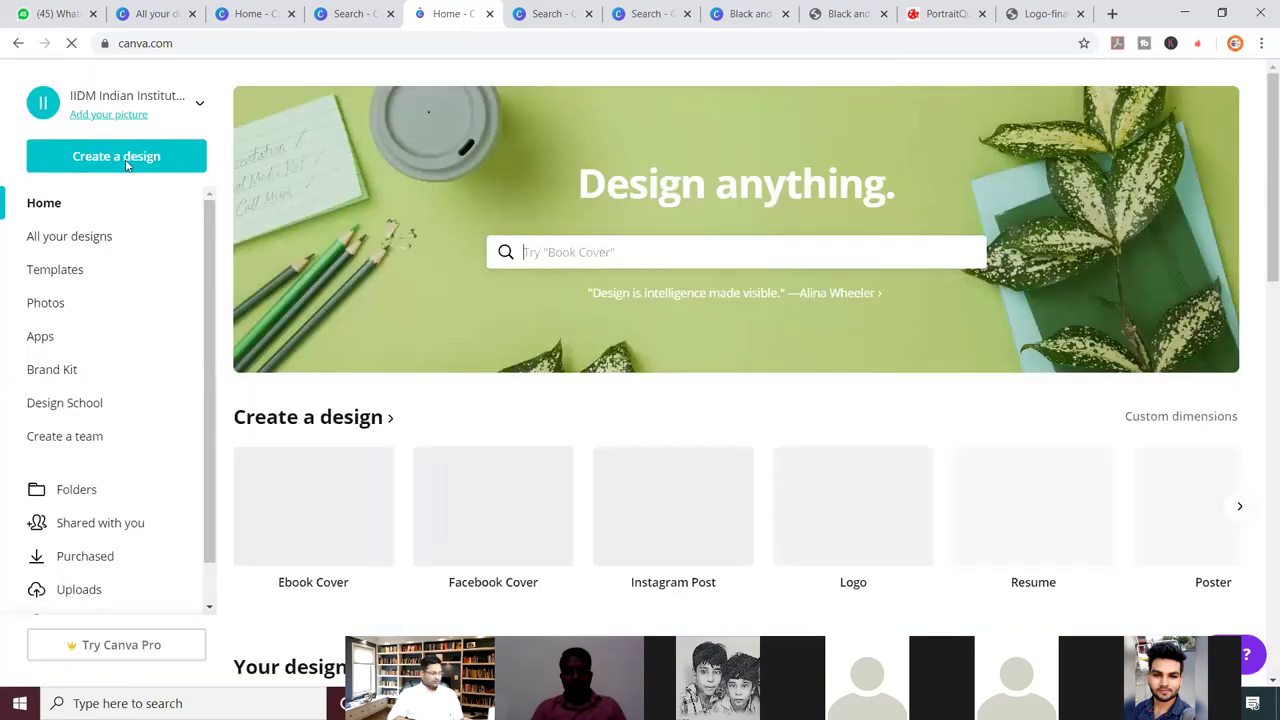
Create a Facebook Cover design from a 'face' search and fill its background black.
left_click(127, 163)
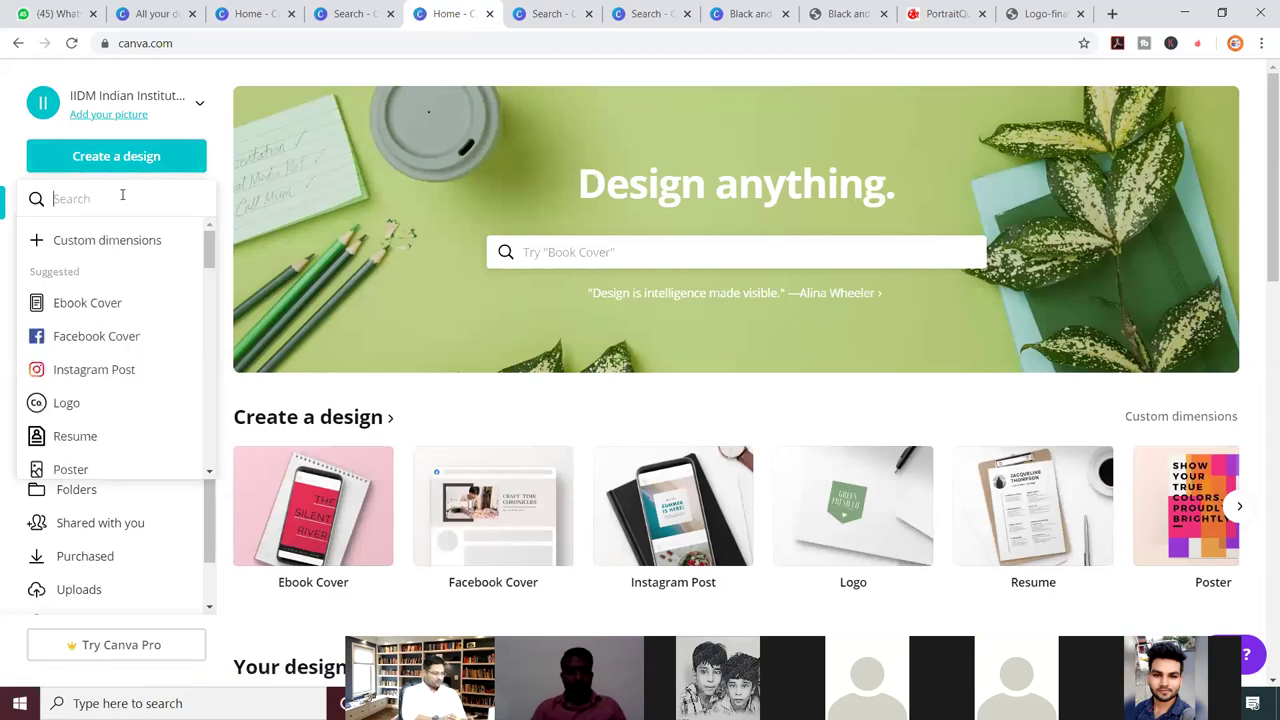
type("face")
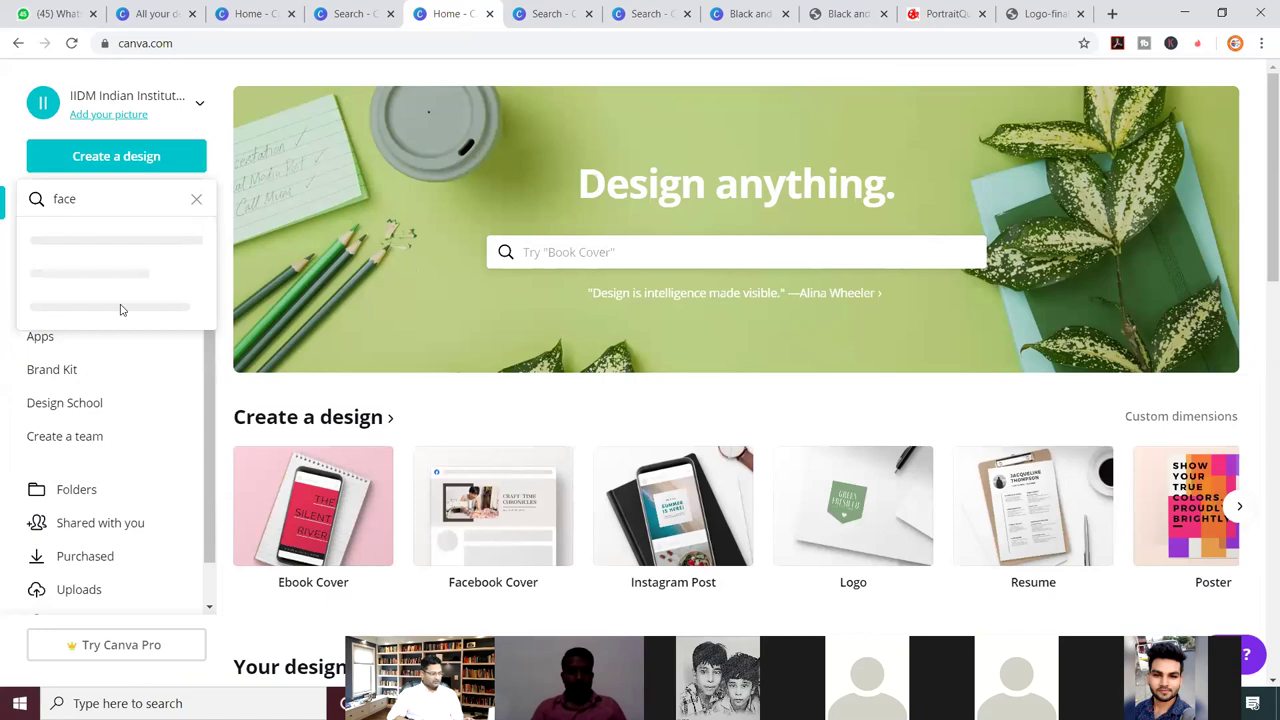
key("Return")
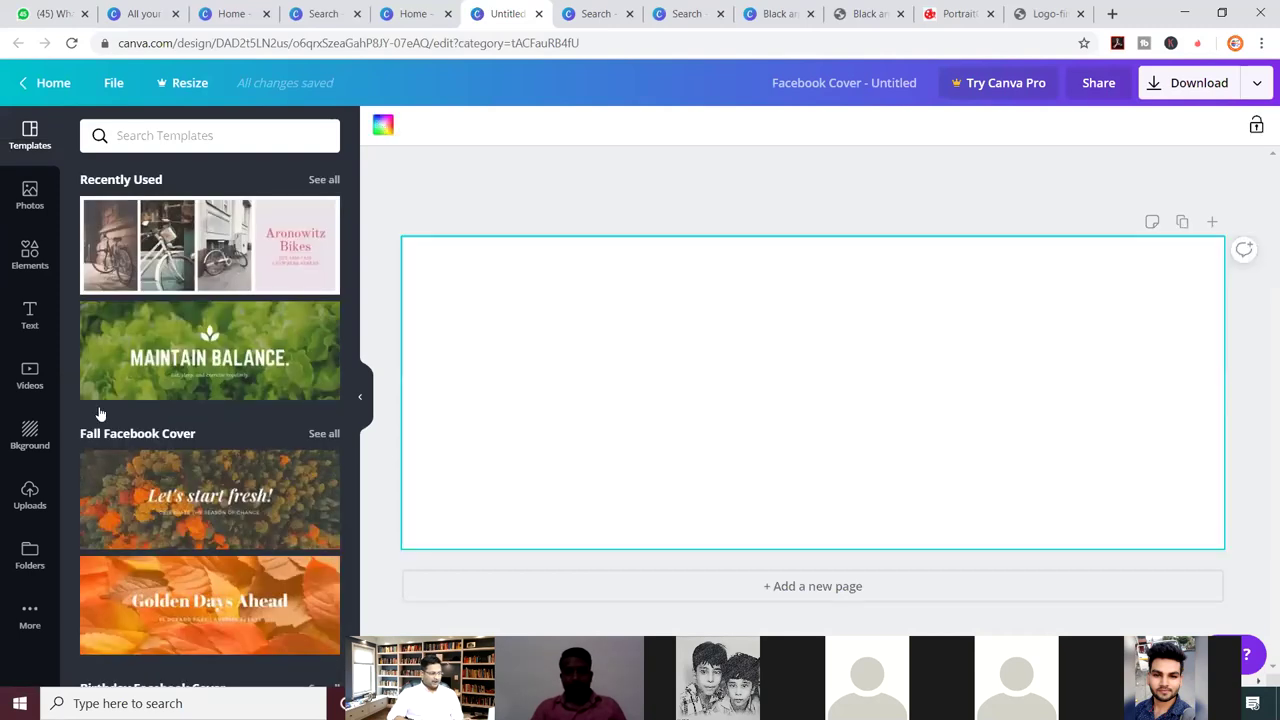
left_click(97, 370)
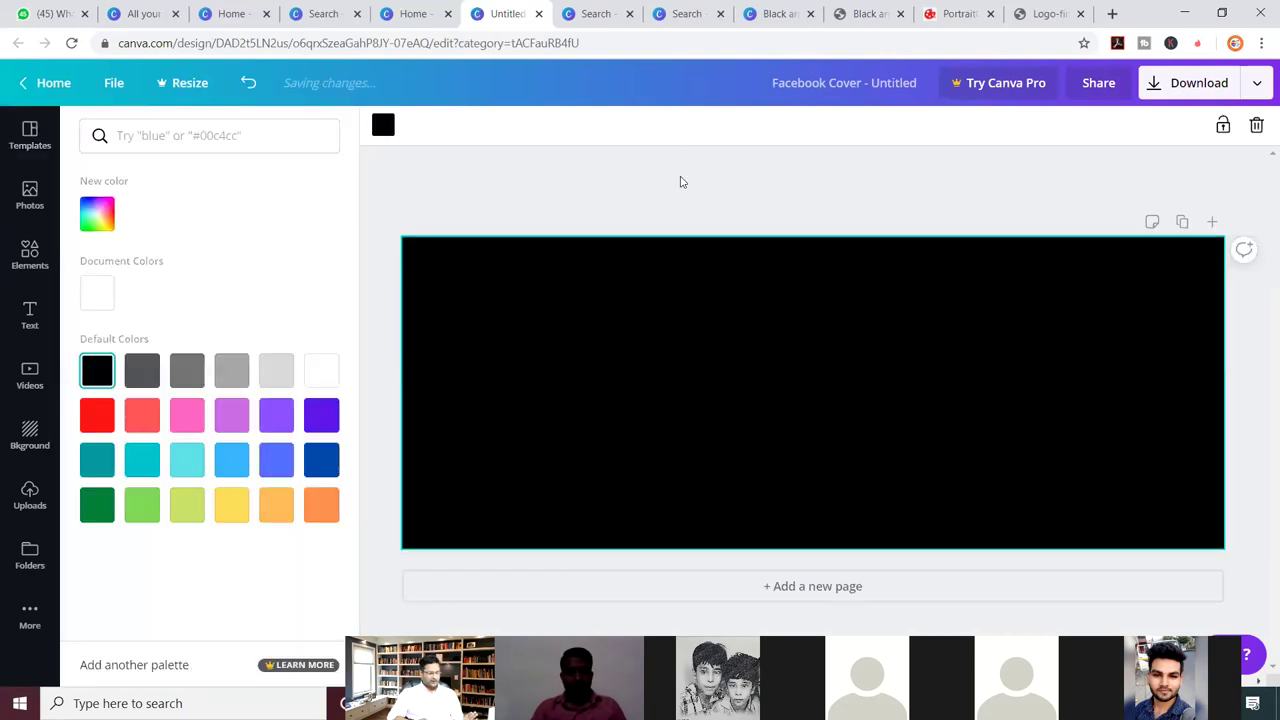
left_click(680, 182)
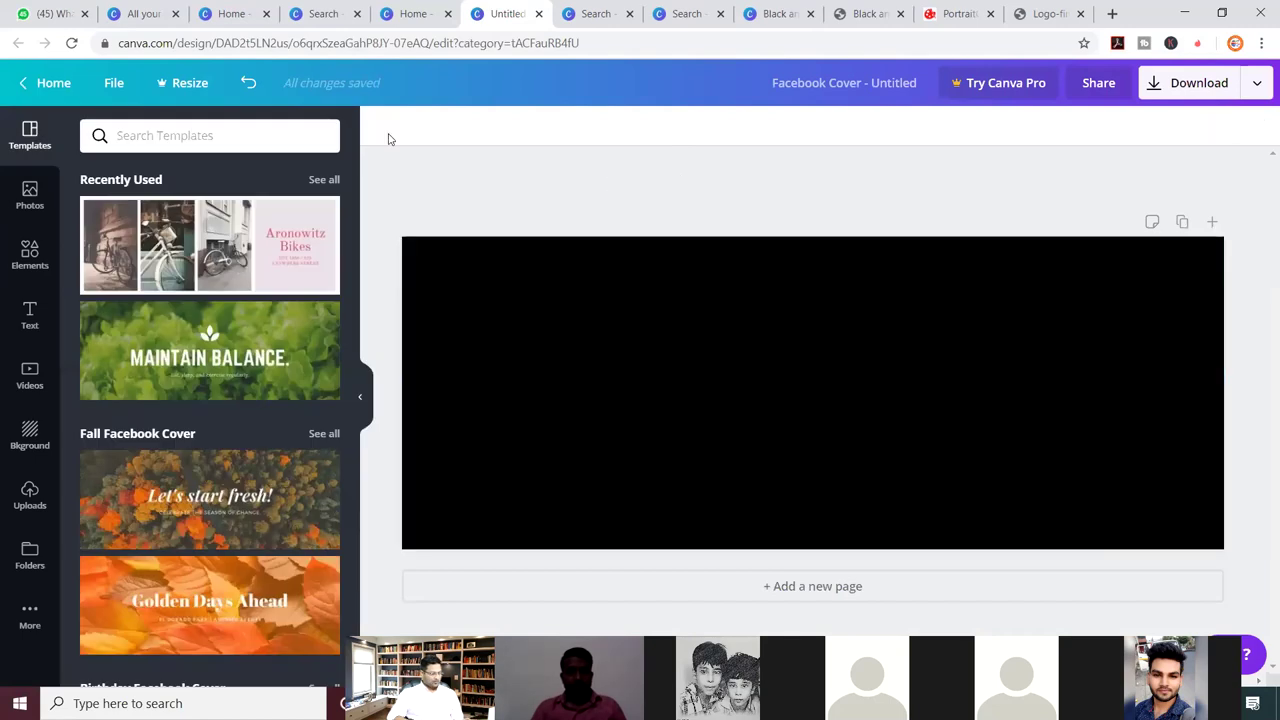
left_click(30, 195)
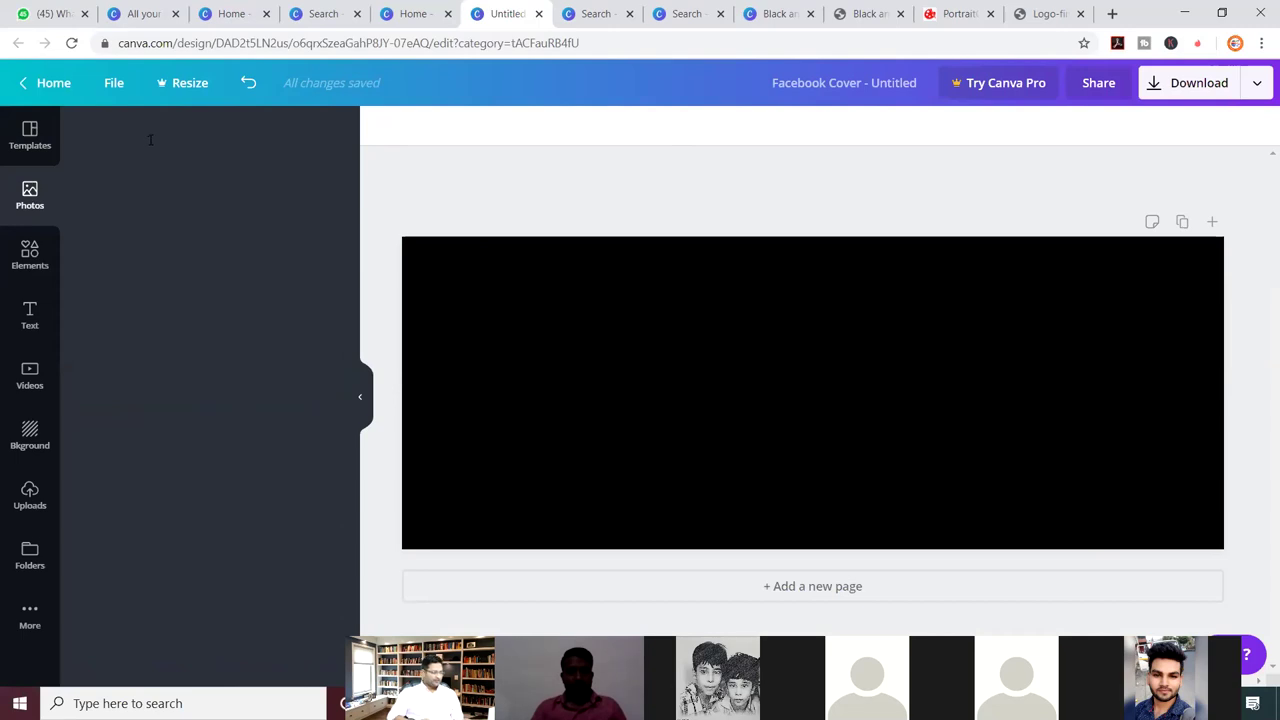
left_click(150, 137)
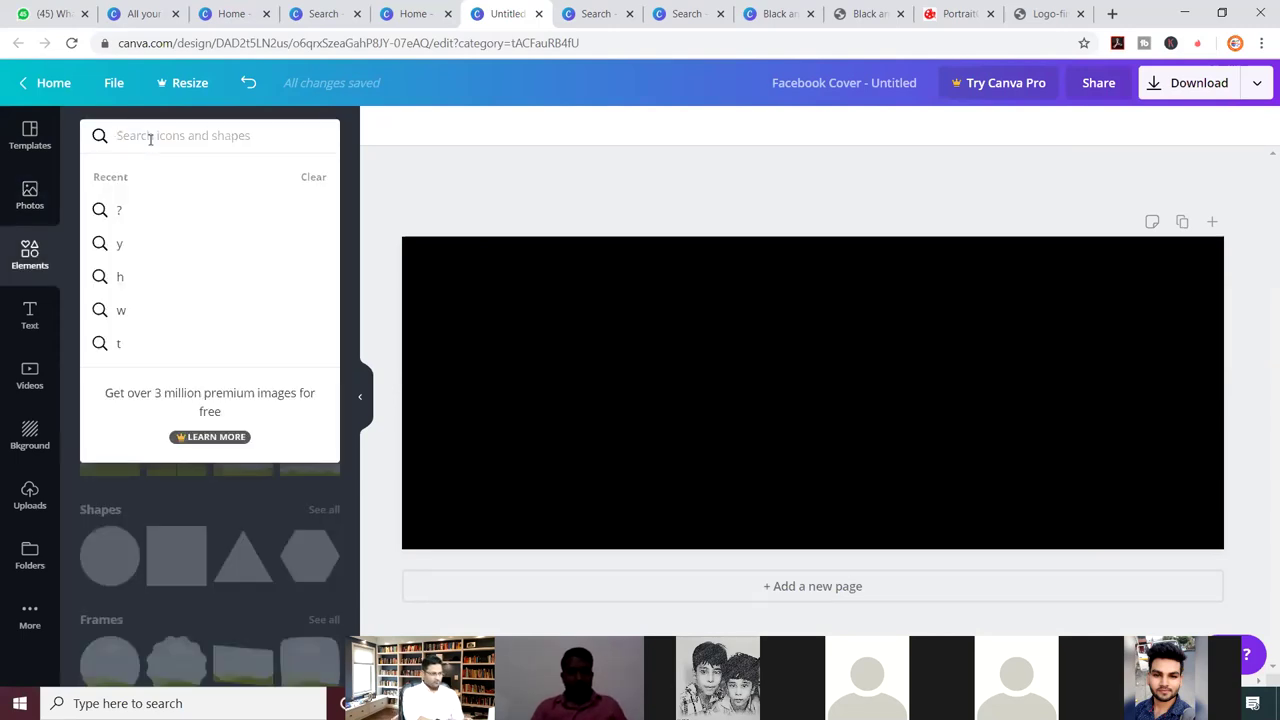
Check the PortraitQuench, eBook PDF, logo and eBook design tabs, then return to the untitled Facebook Cover.
left_click(960, 14)
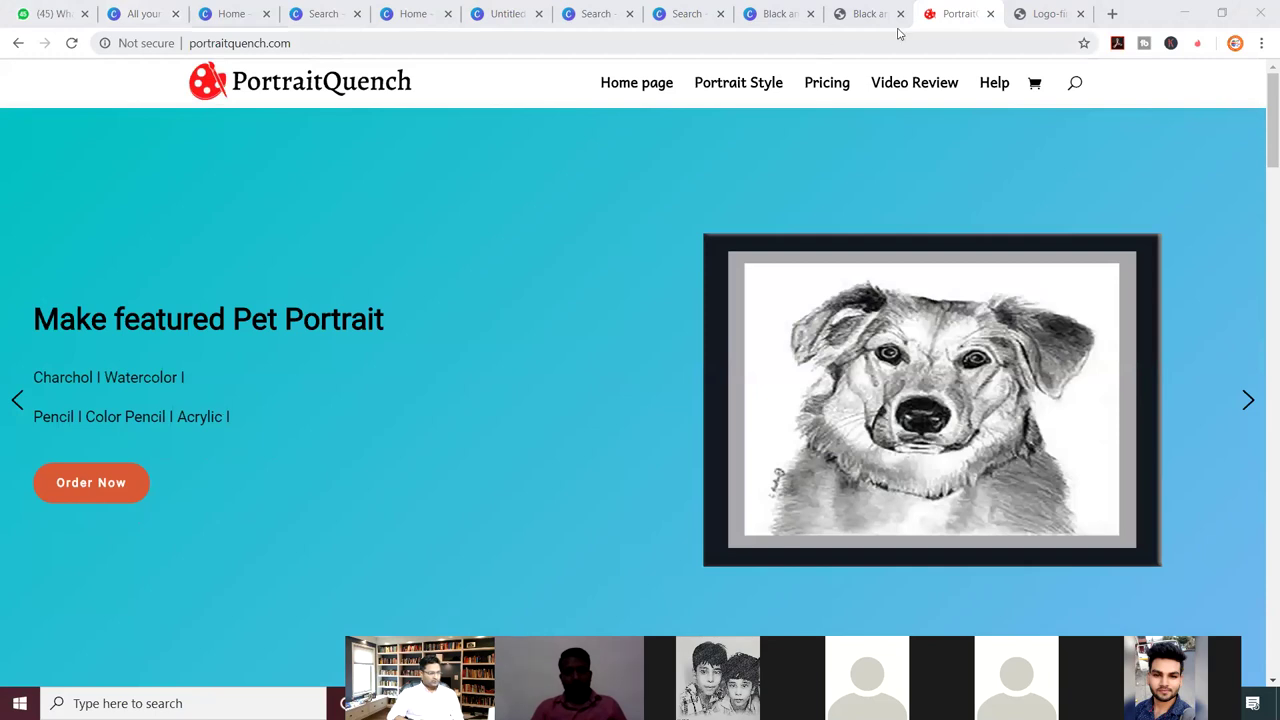
left_click(859, 19)
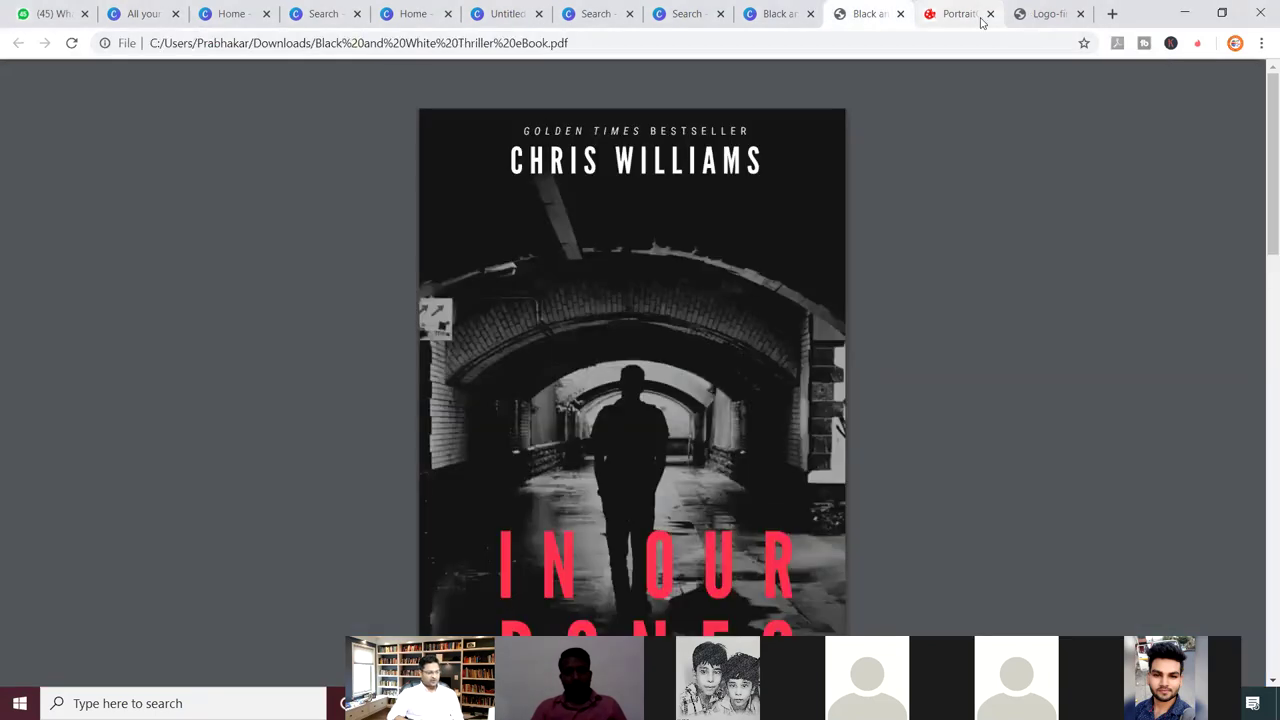
key("ctrl+9")
left_click(752, 13)
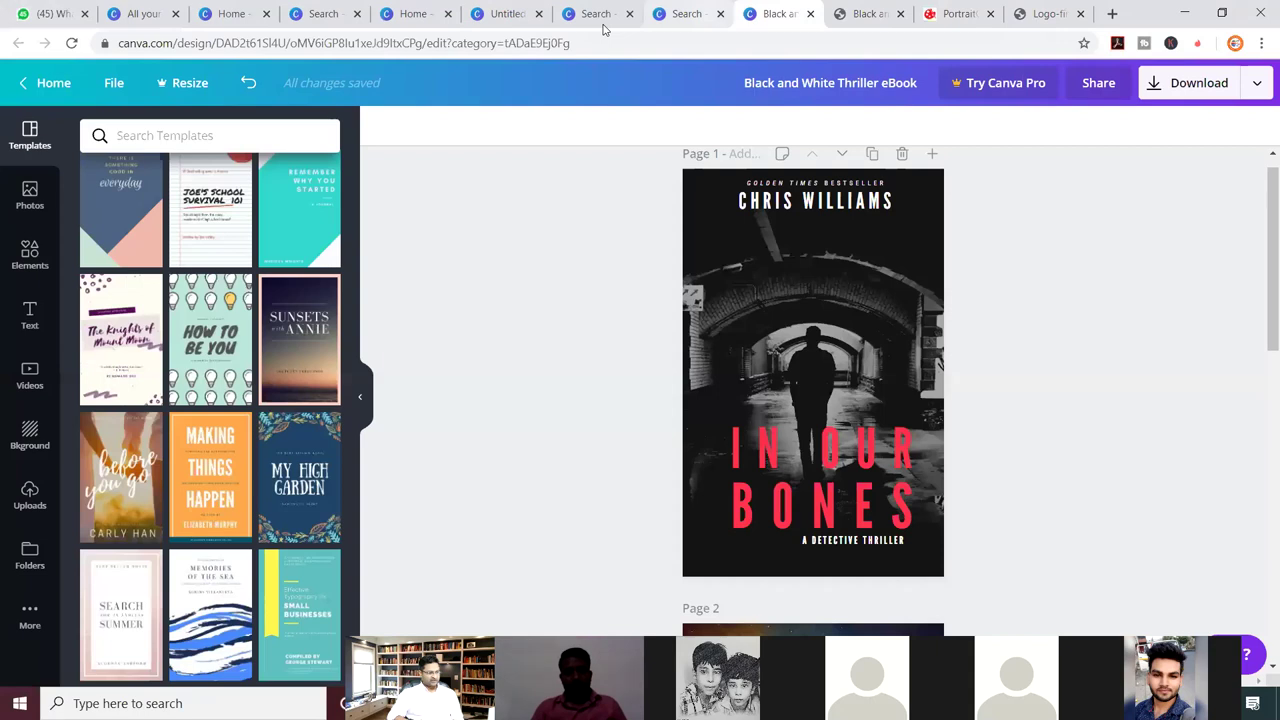
left_click(595, 17)
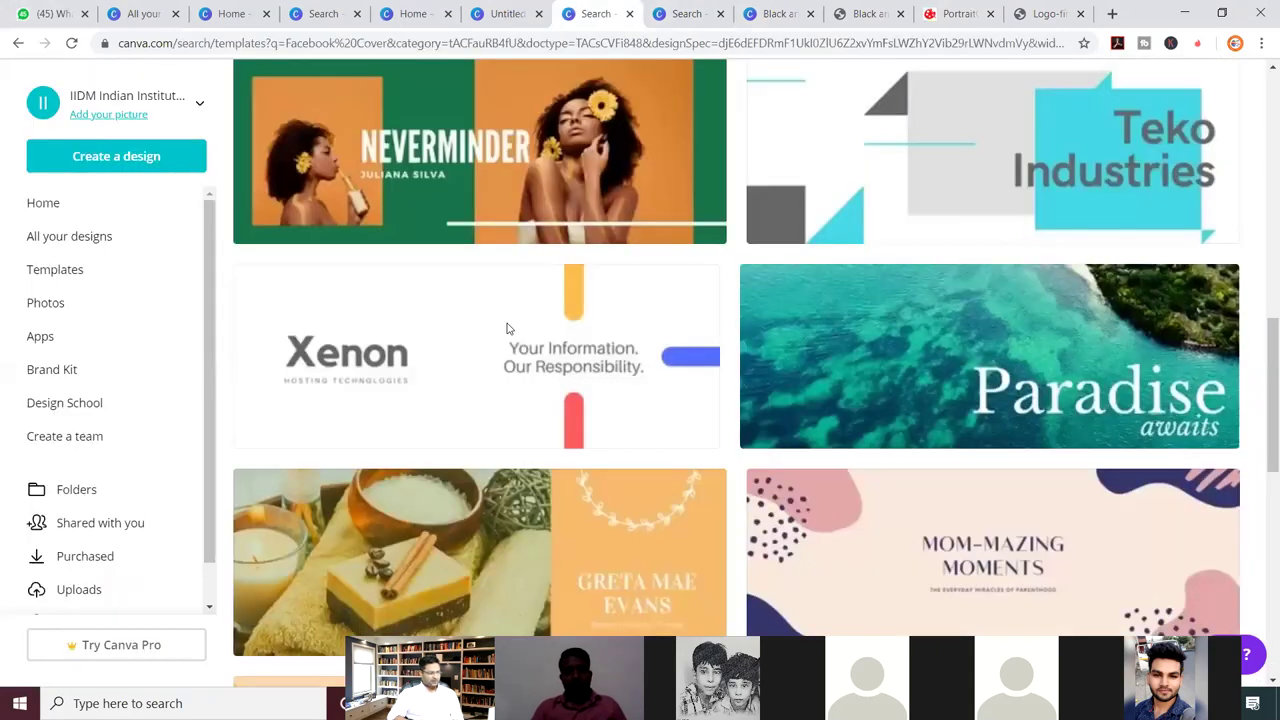
key("ctrl+shift+Tab")
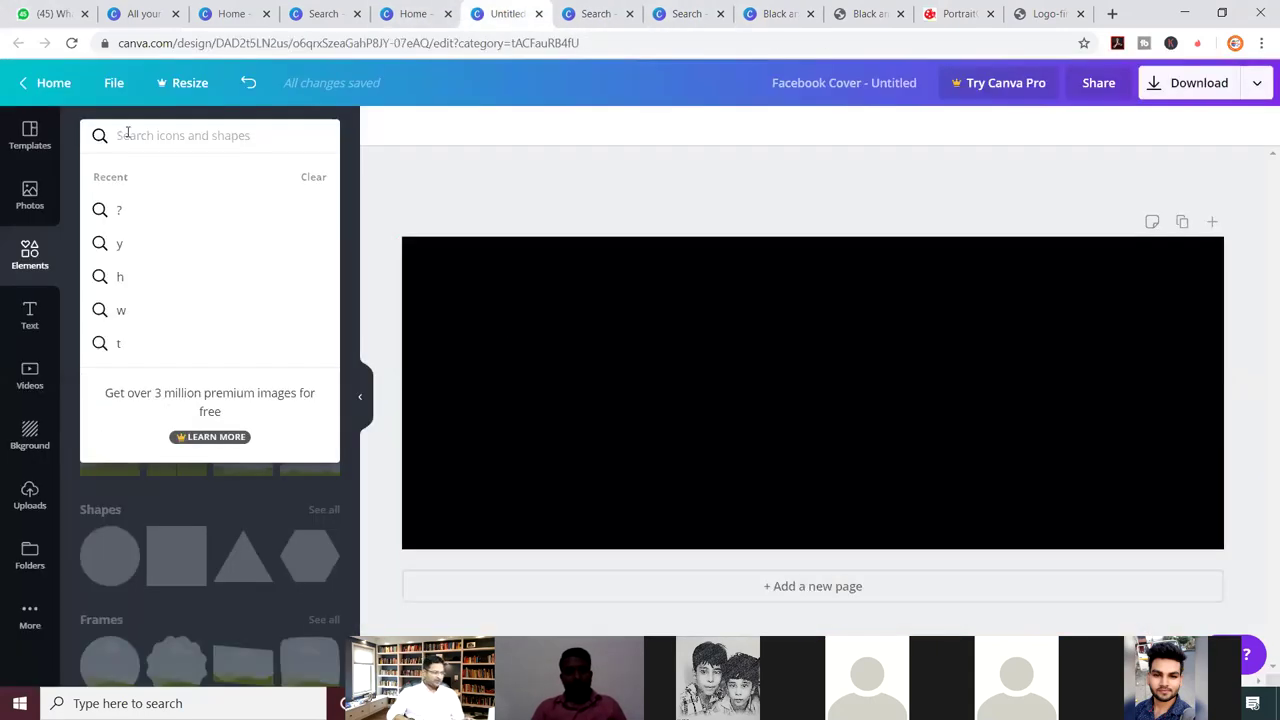
Add the sky-filled letter P from an Elements 'p' search, resized and moved left.
type("p")
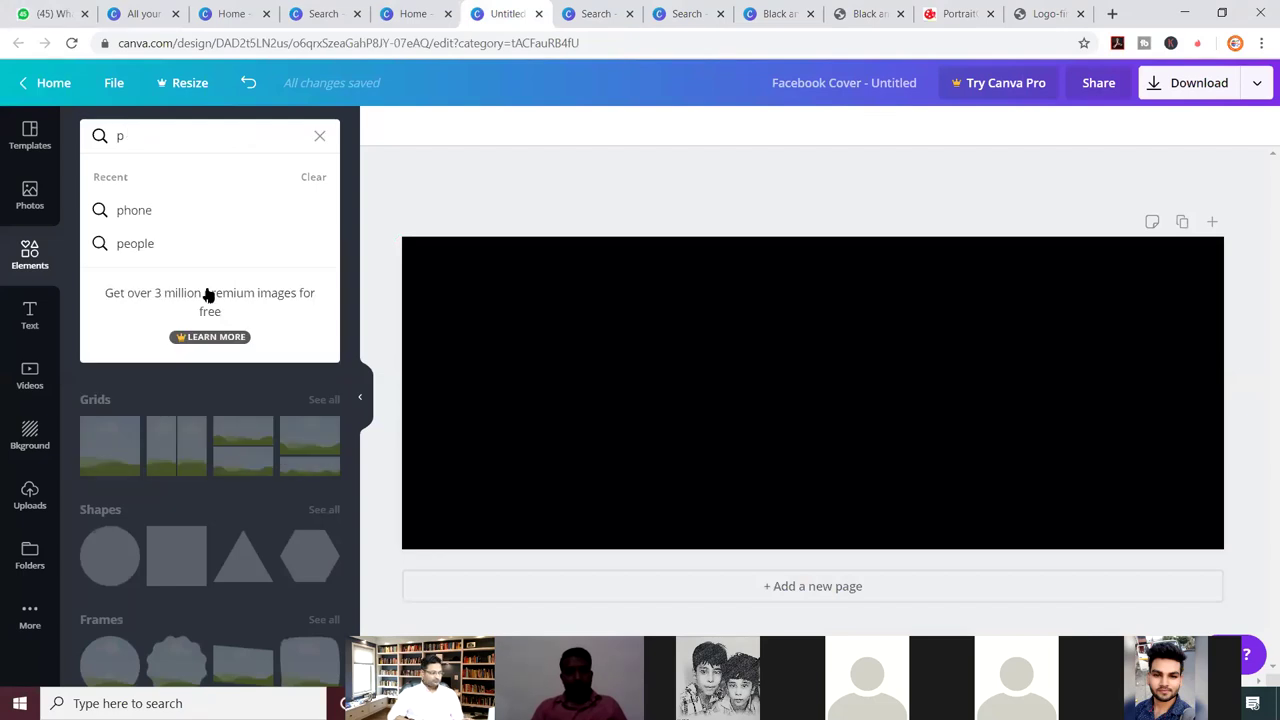
key("Return")
left_click(300, 288)
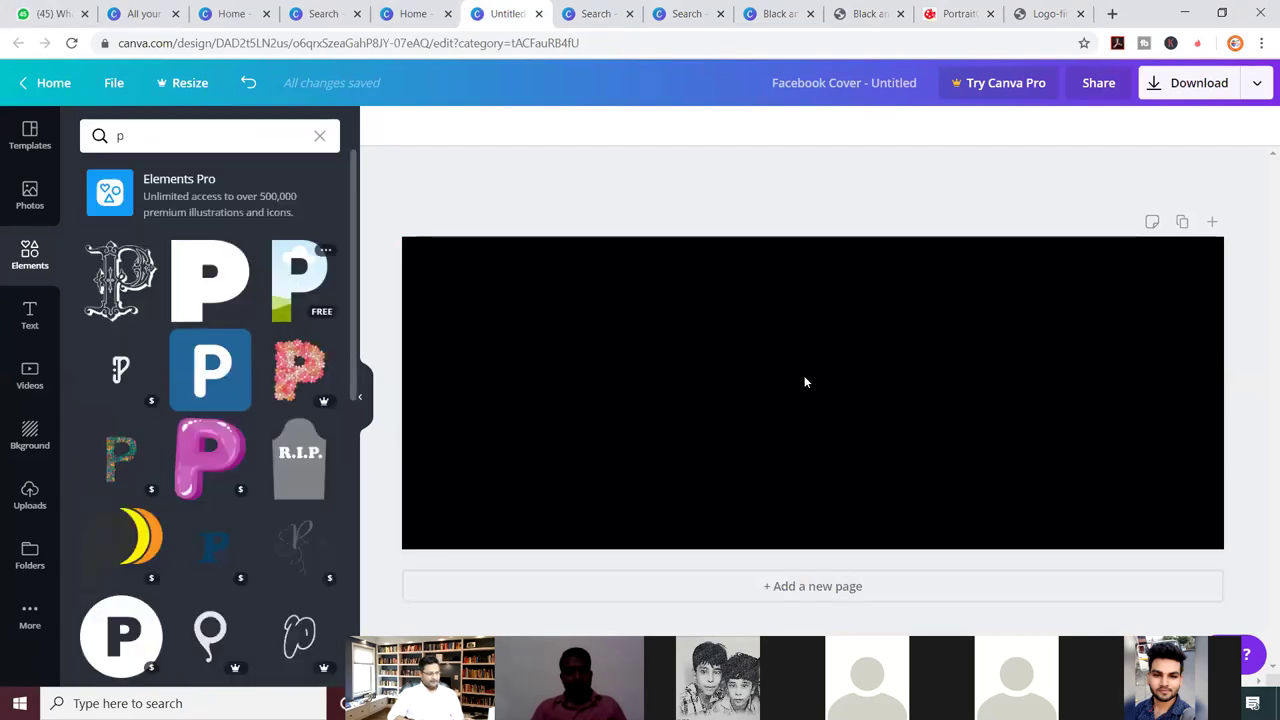
left_click_drag(531, 380, 539, 383)
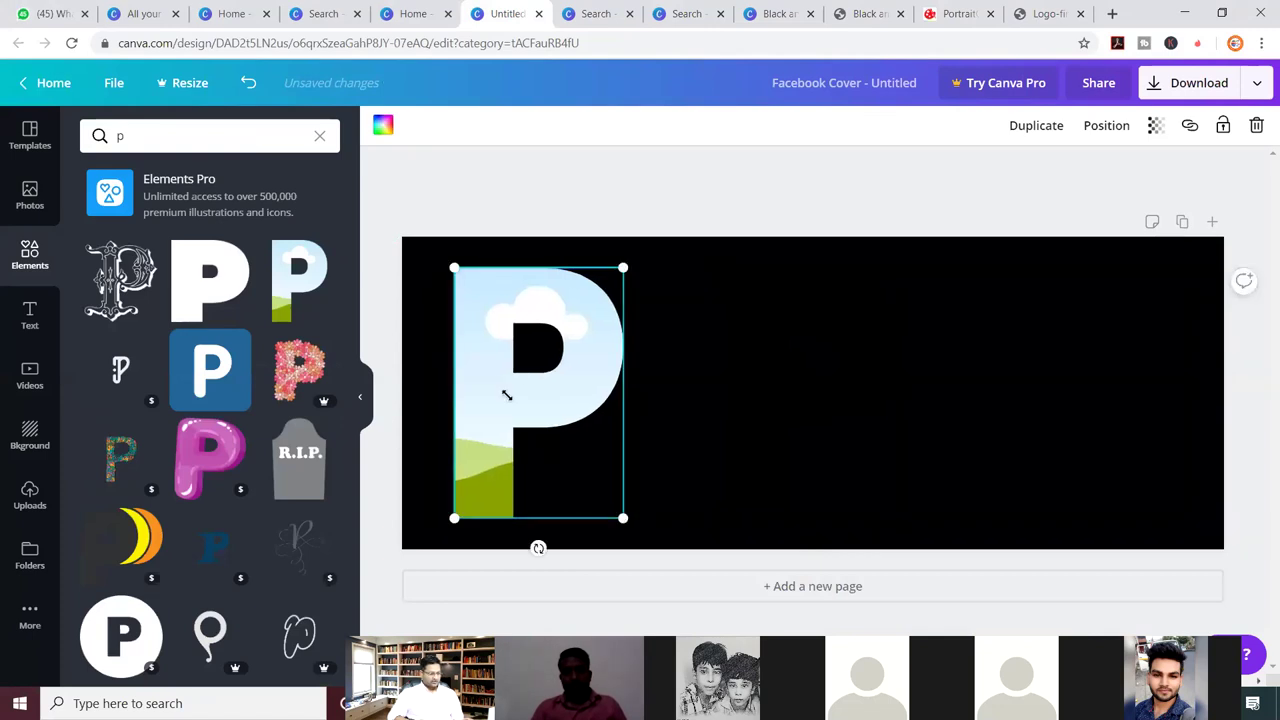
mouse_move(622, 517)
left_mouse_down()
mouse_move(497, 330)
mouse_move(620, 512)
left_mouse_up()
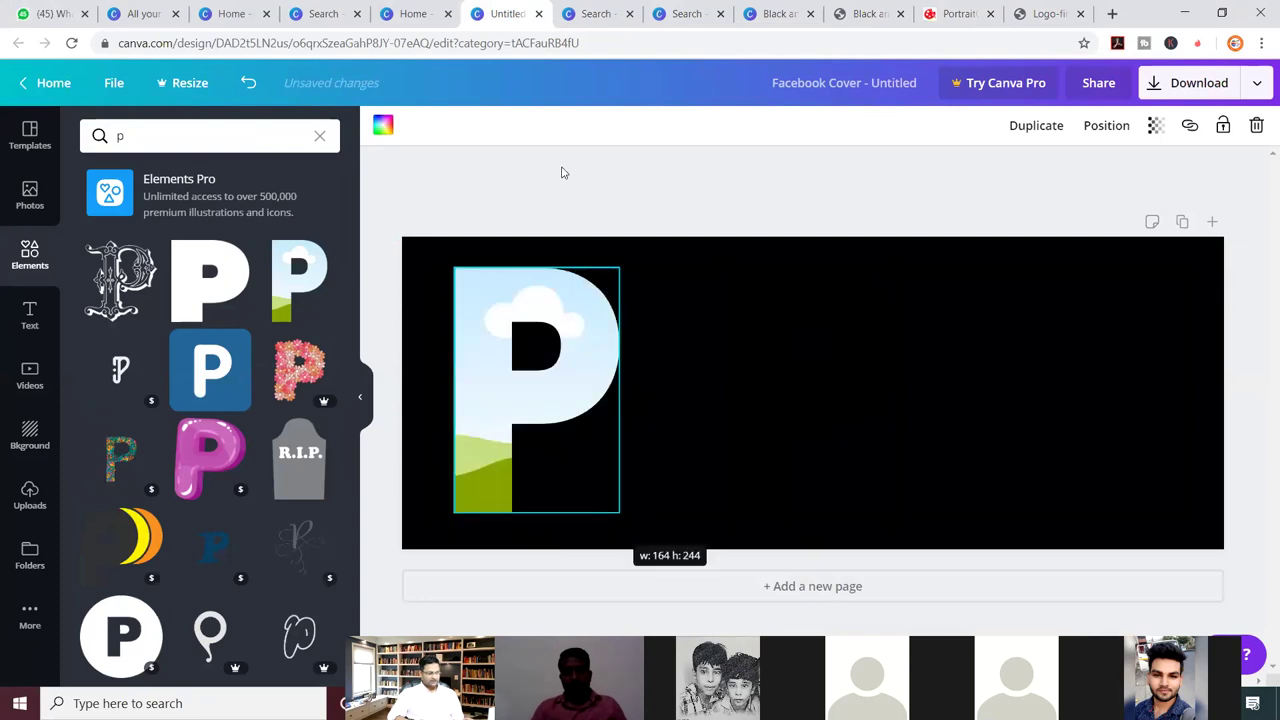
left_click(221, 137)
Place the matching sky-filled letter O from an 'o' search beside the P.
key("BackSpace")
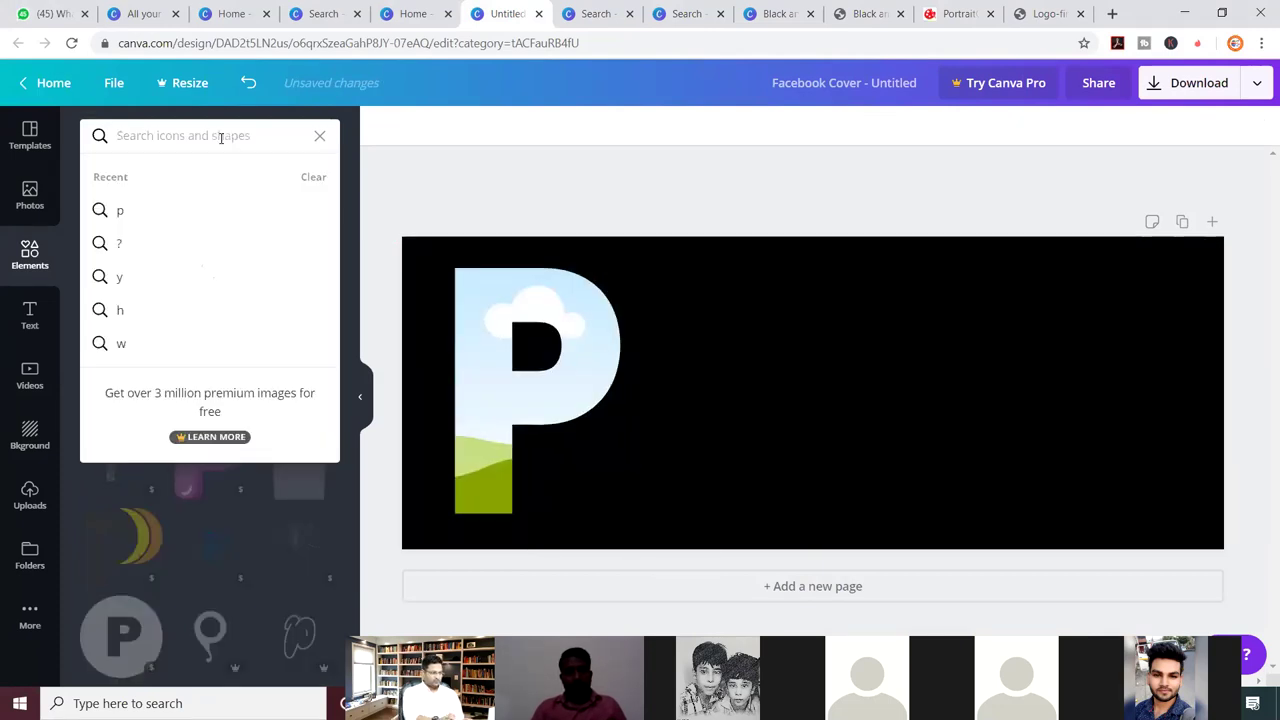
type("o")
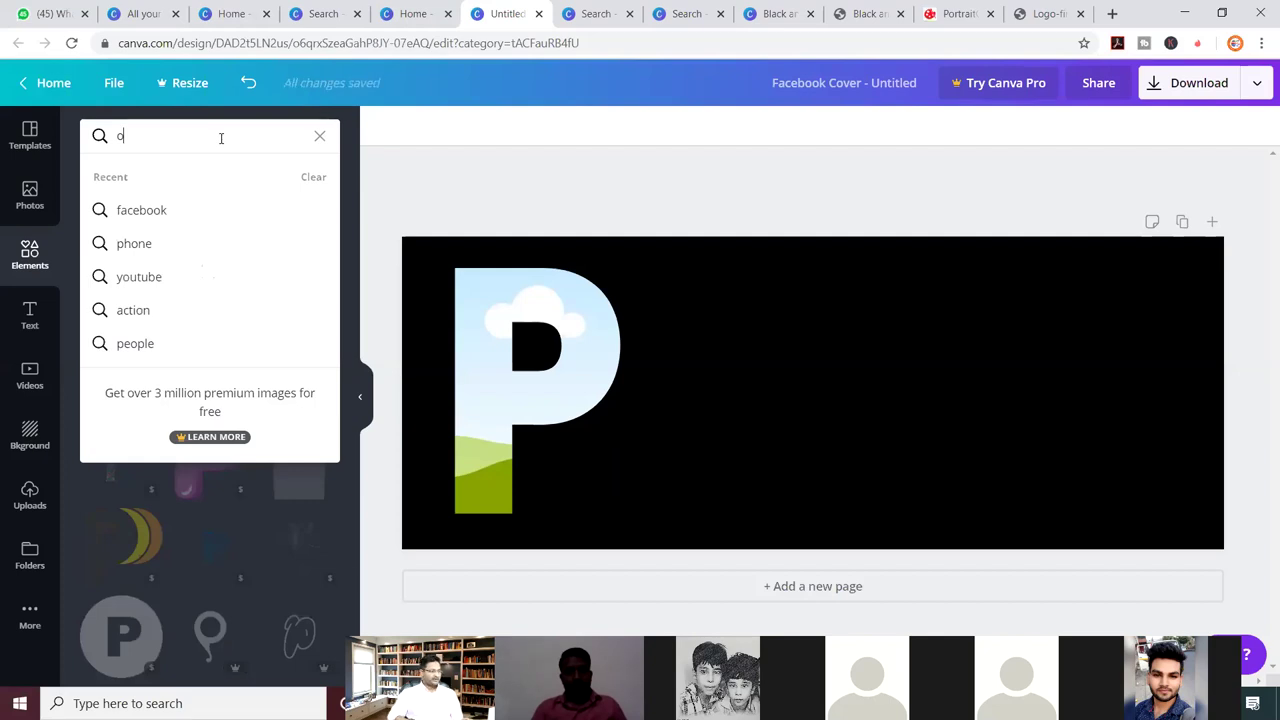
key("Return")
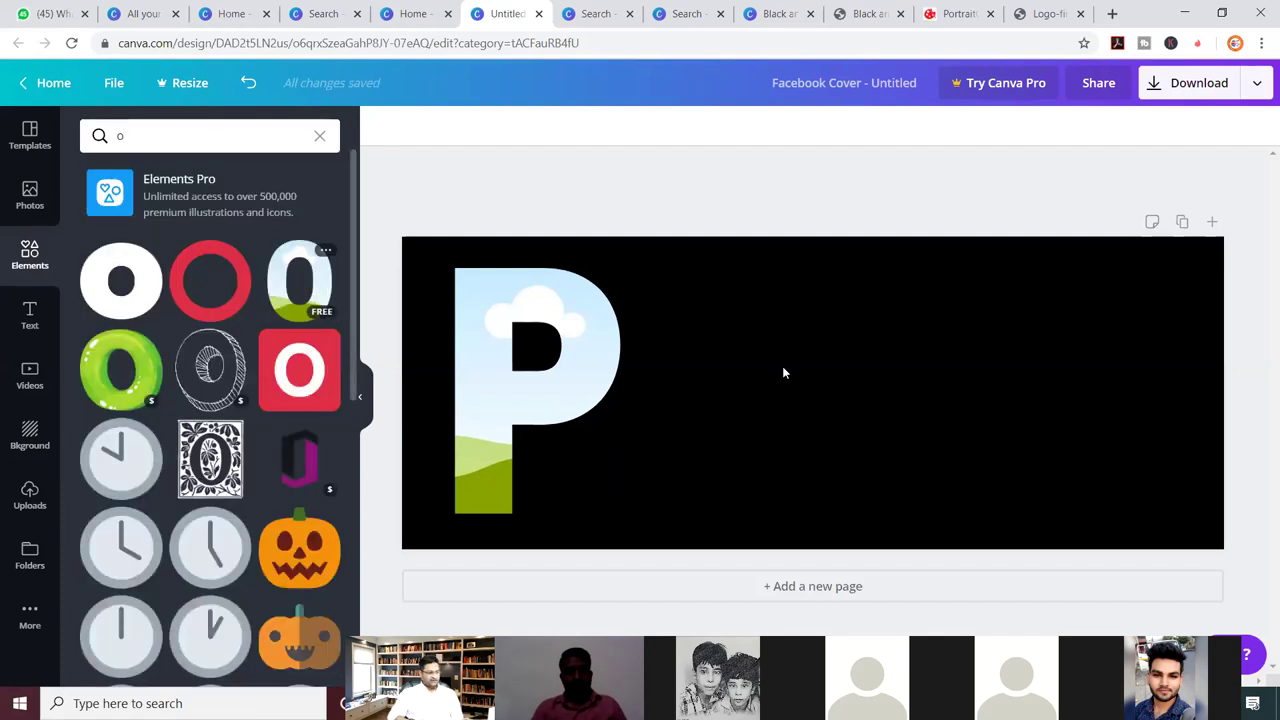
left_click_drag(766, 370, 689, 362)
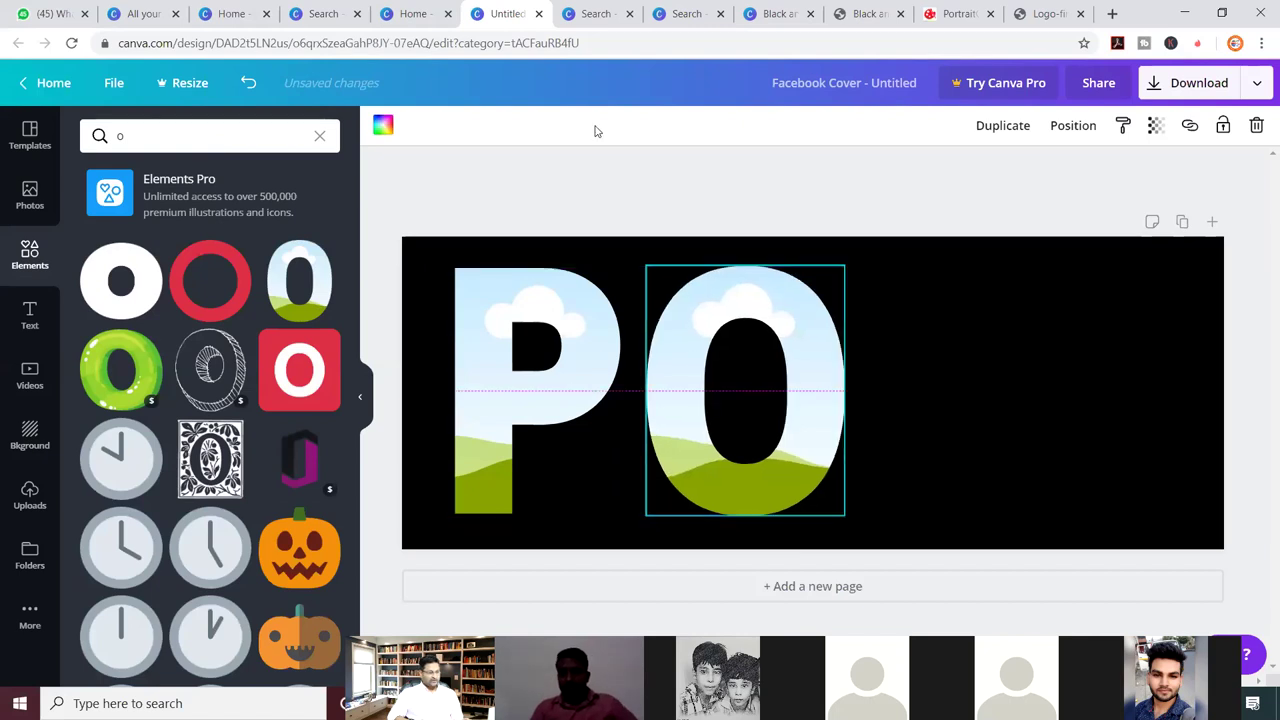
left_click(458, 265)
left_click(30, 495)
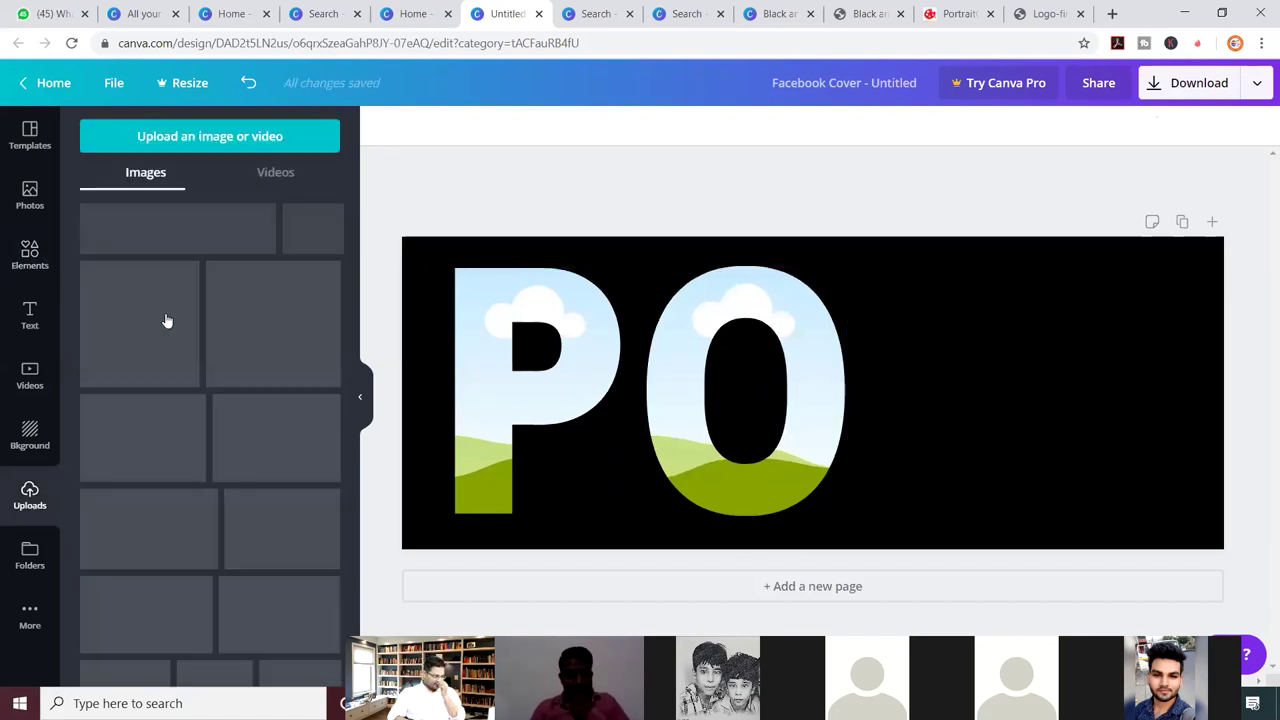
Fill the P with the girl sketch and the O with the woman sketch, then shrink the P.
left_click_drag(519, 349, 505, 329)
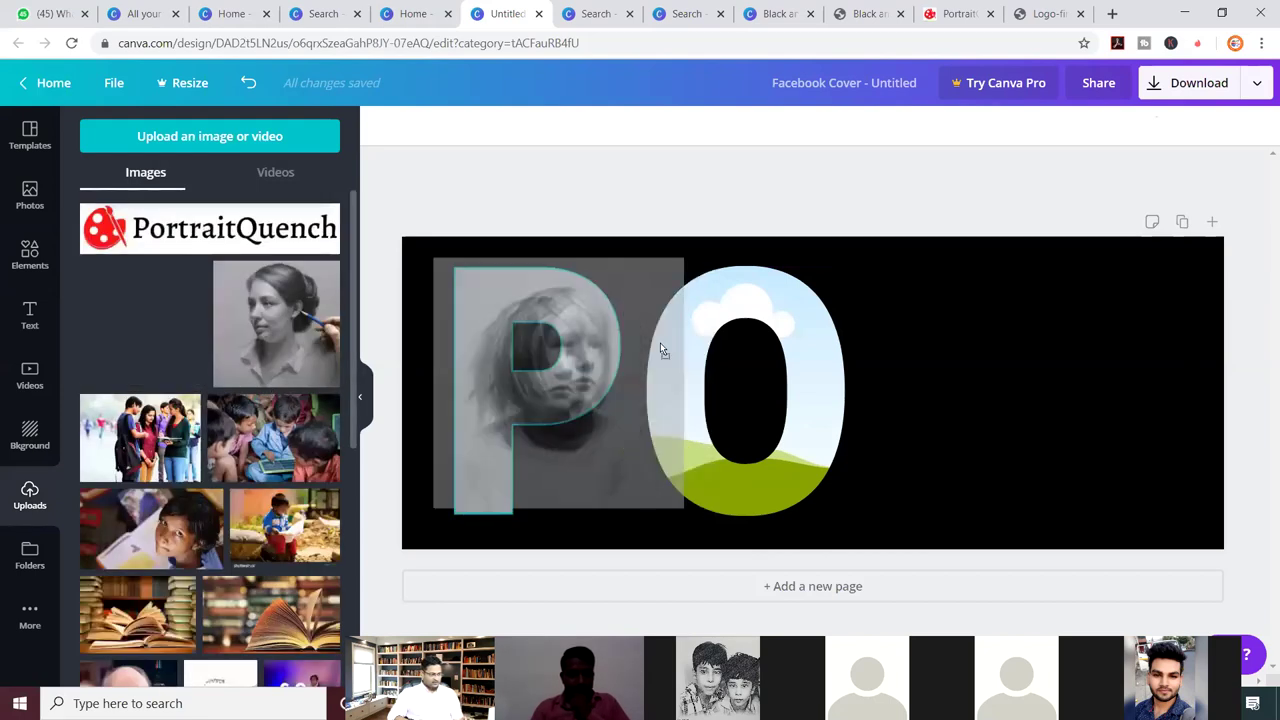
left_click_drag(660, 342, 660, 342)
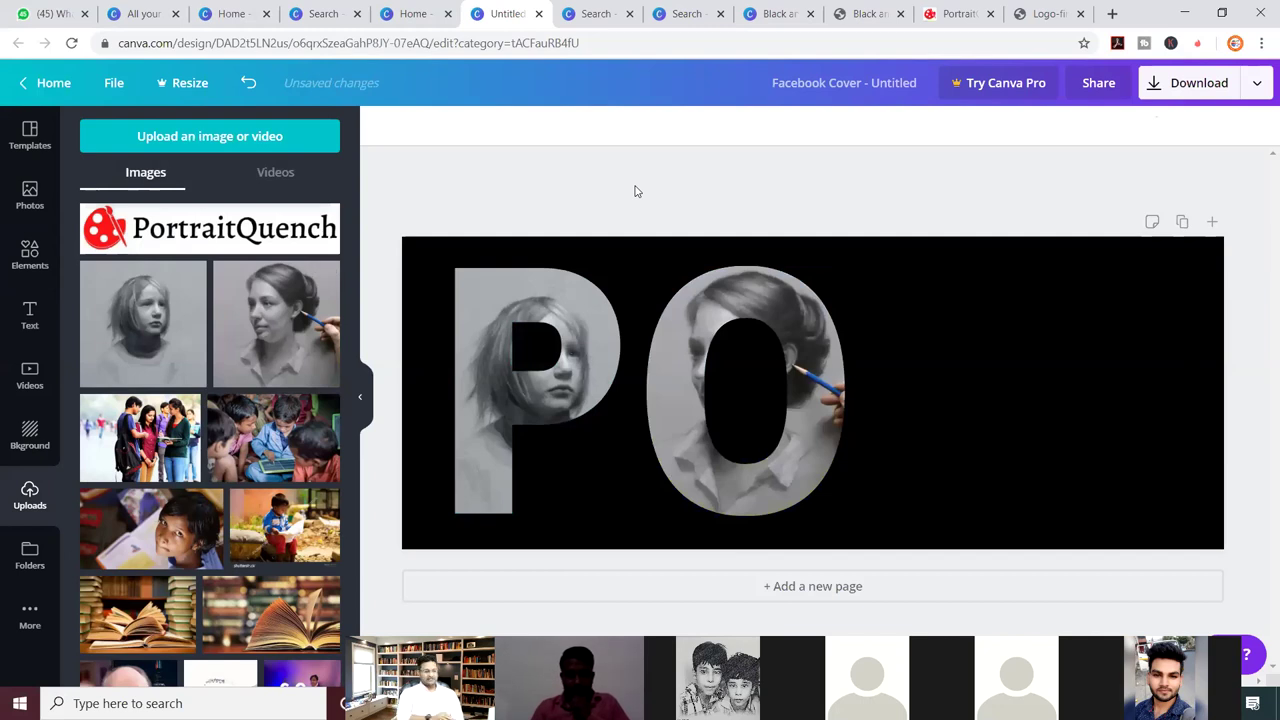
left_click(617, 517)
left_click_drag(617, 517, 548, 406)
Resize the O frame so it matches the P beside it.
left_click(787, 433)
left_click_drag(845, 516, 649, 361)
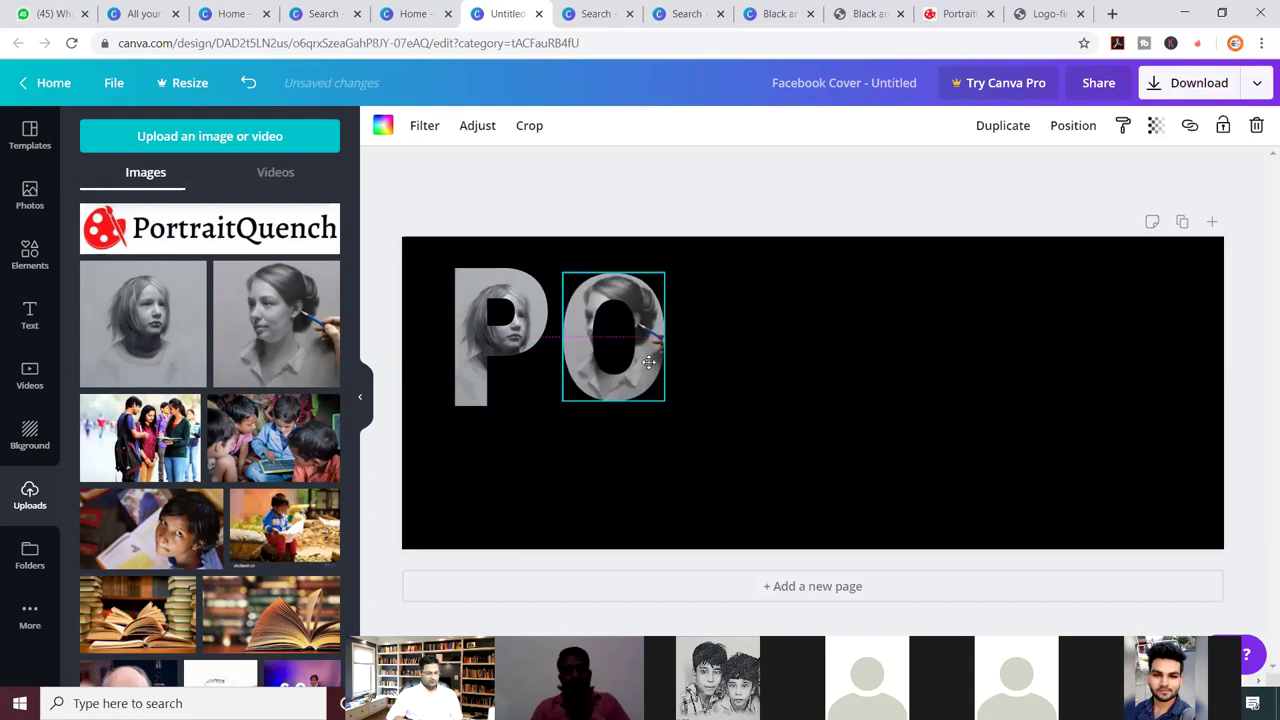
left_click(652, 210)
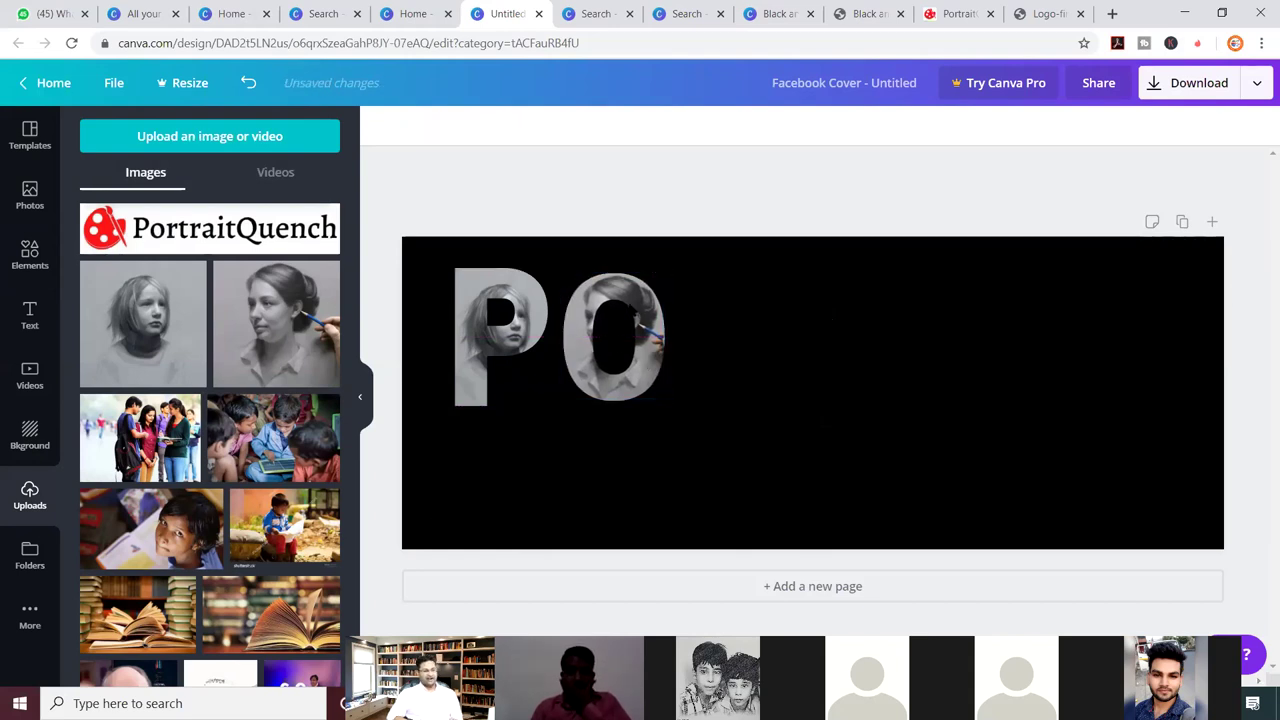
left_click(620, 345)
left_click_drag(666, 400, 669, 406)
left_click(621, 199)
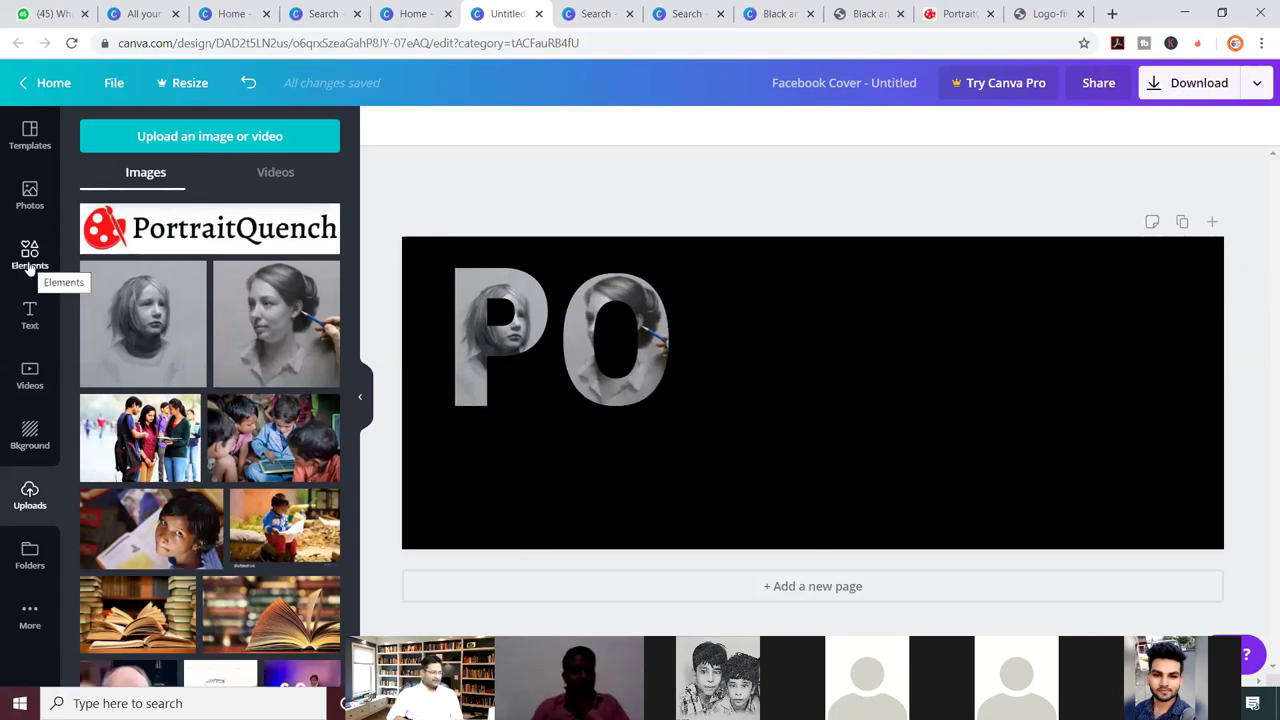
left_click(30, 258)
Add the sky-and-grass letter R from an 'r' search, sized and placed beside the O.
left_click(206, 132)
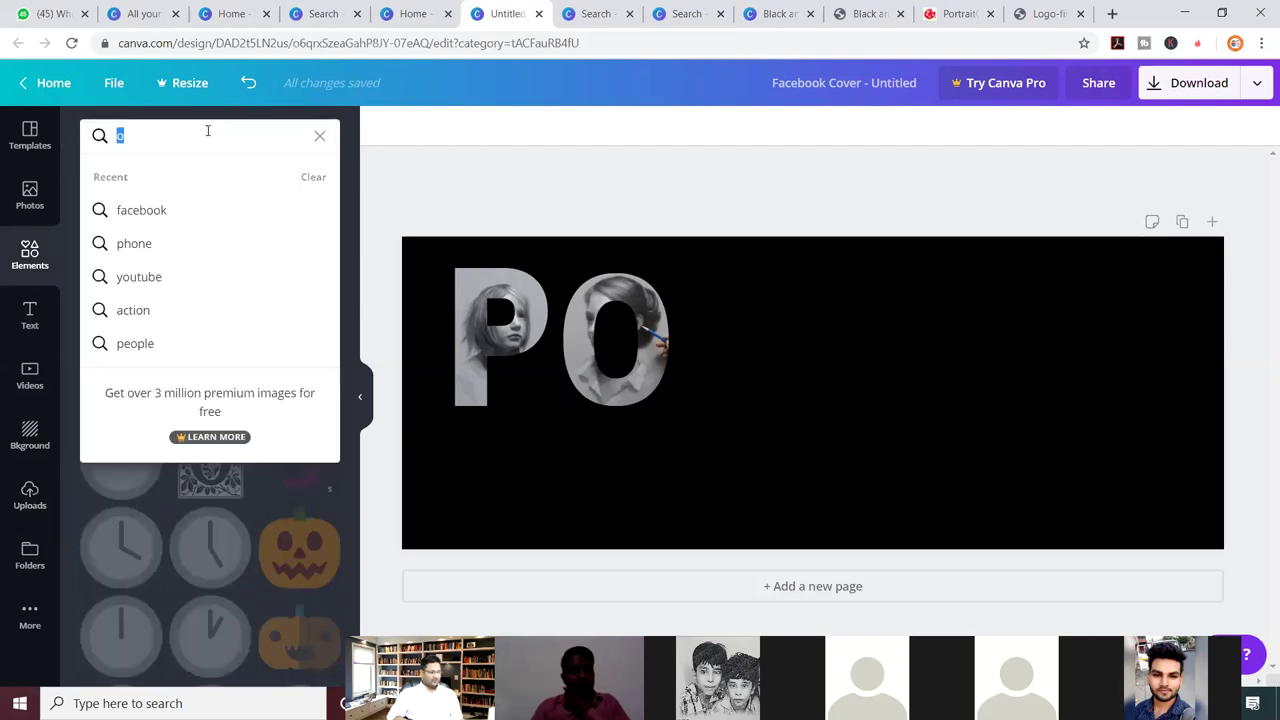
left_click(319, 138)
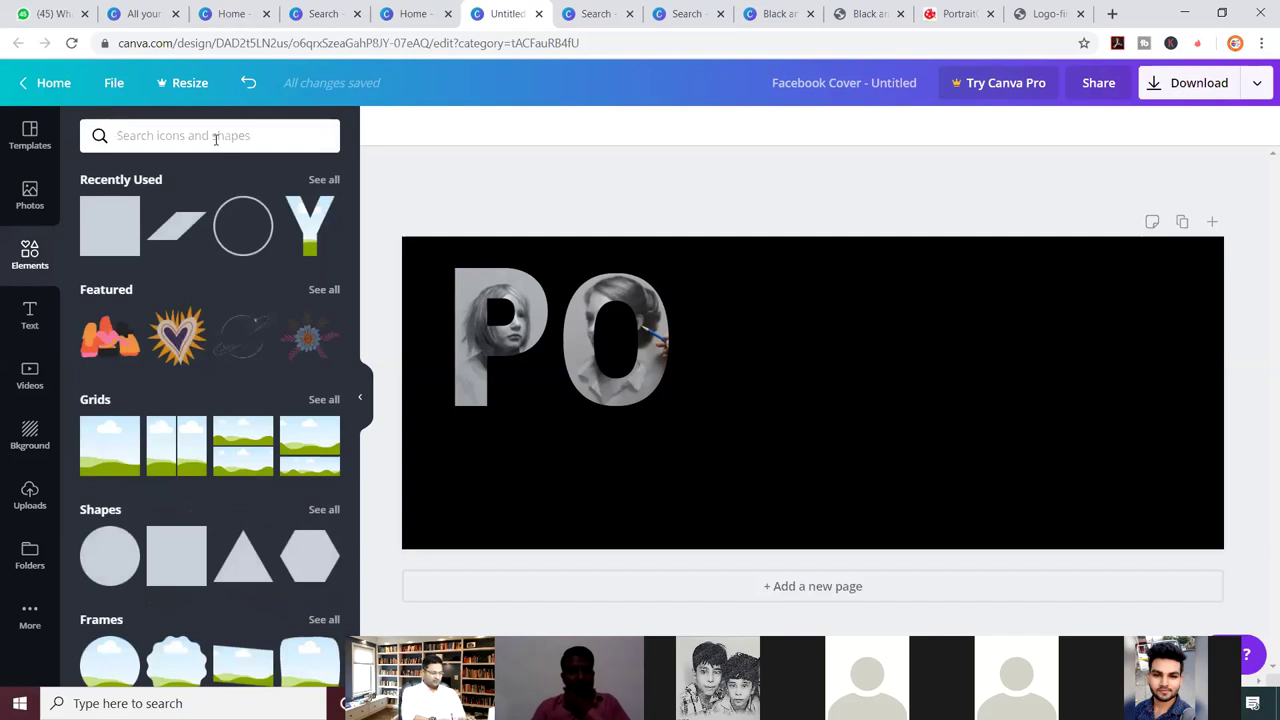
type("r")
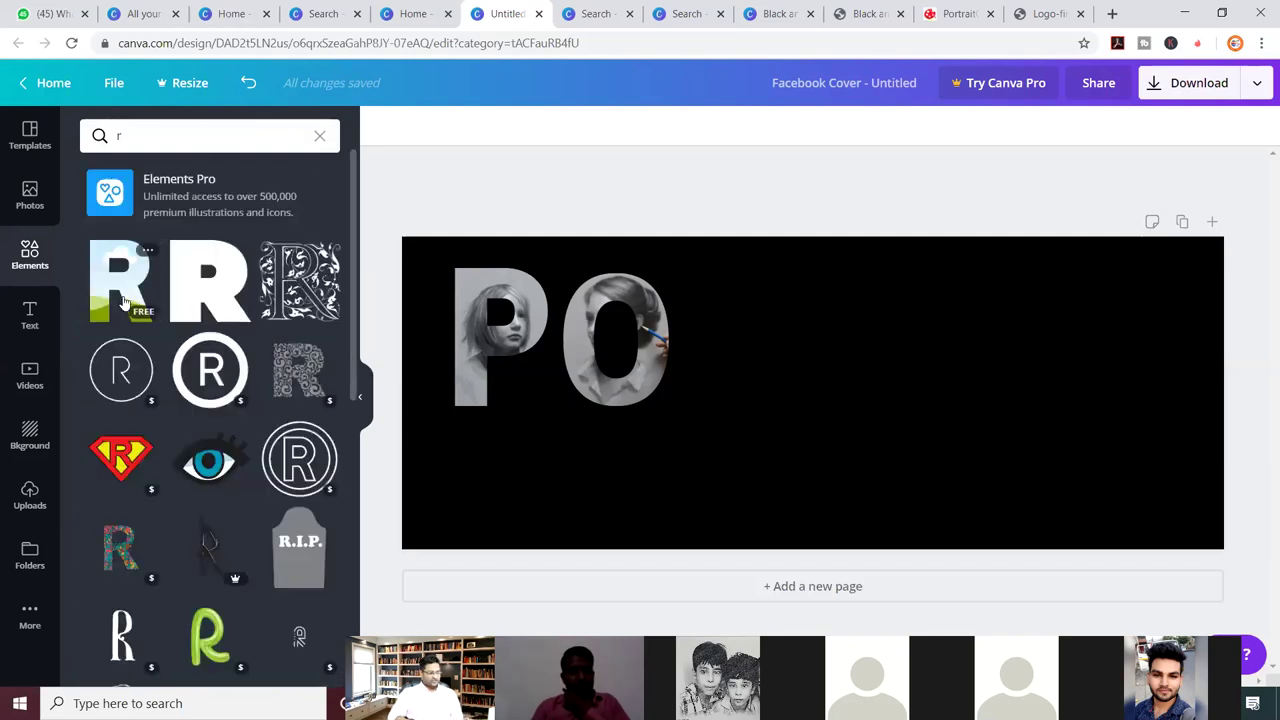
left_click(120, 280)
left_click_drag(908, 518, 814, 393)
left_click_drag(752, 350, 741, 352)
Fill the R, O and P frames with the children reading photo from Uploads.
left_click(29, 497)
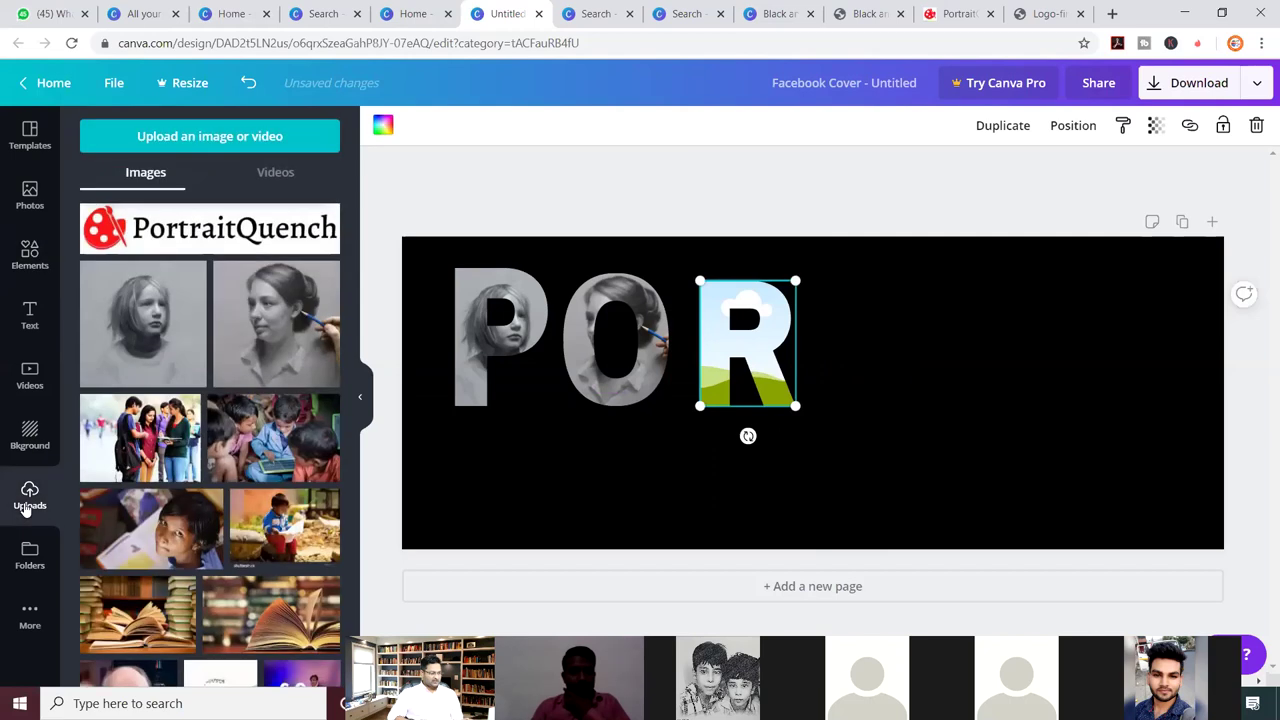
left_click_drag(675, 380, 698, 239)
left_click(671, 189)
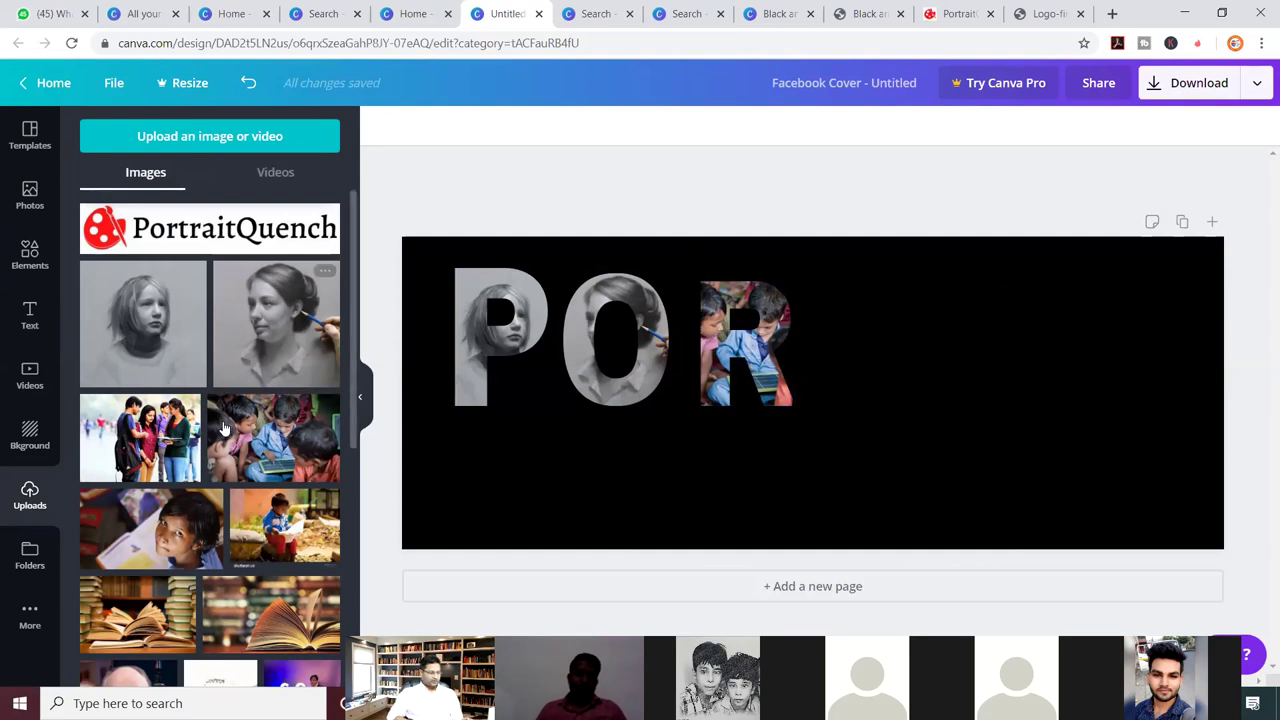
left_click_drag(273, 437, 577, 325)
left_click_drag(391, 387, 485, 330)
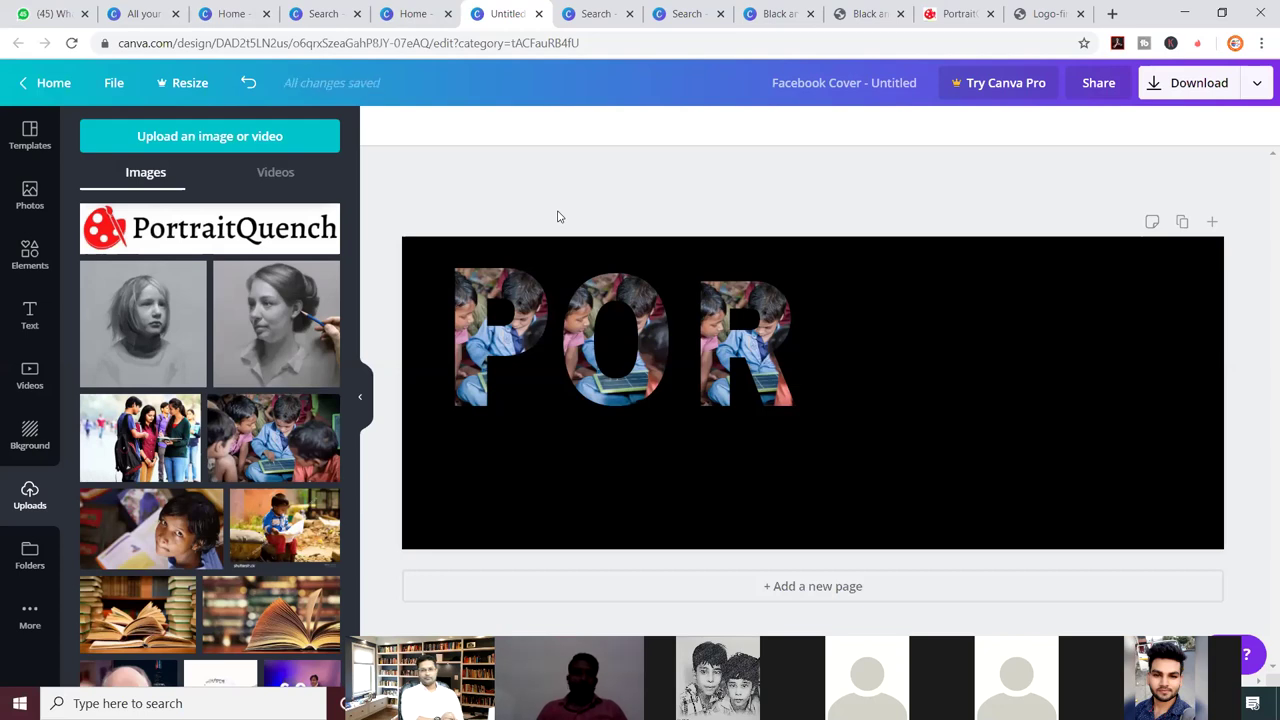
left_click(630, 338)
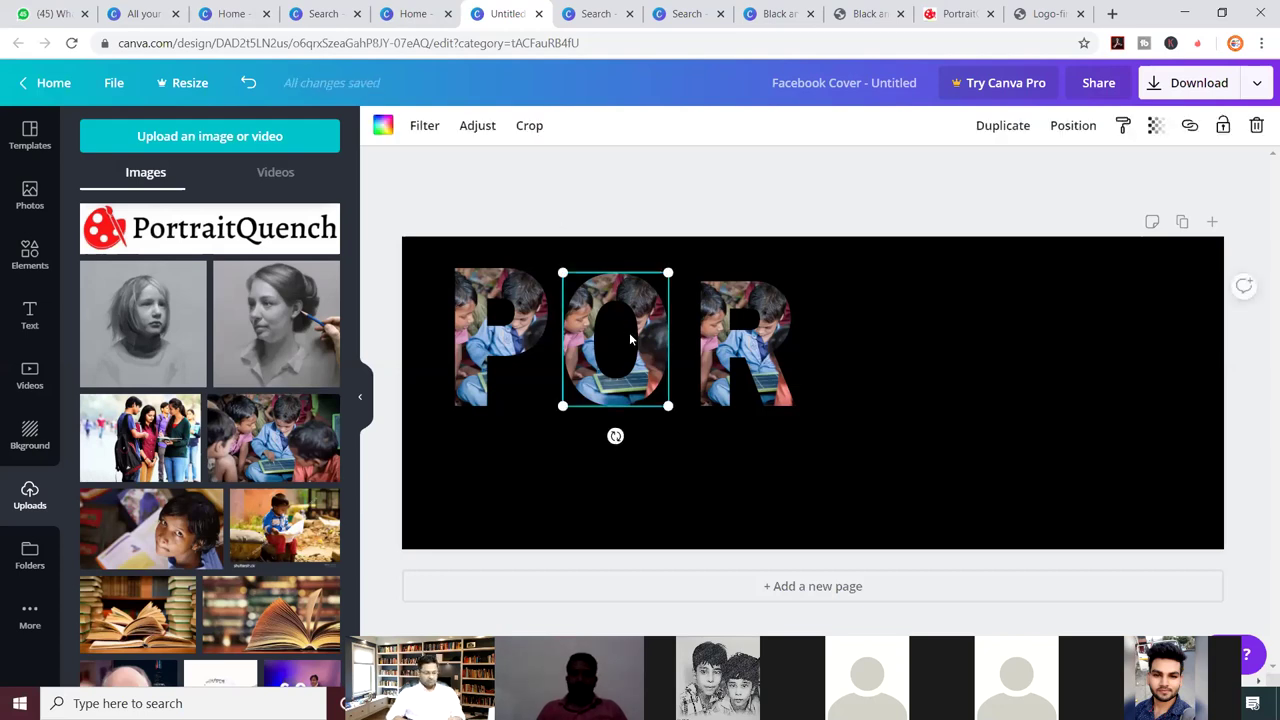
Delete the photos, the P, O and R letter frames, and the black background.
key("Delete")
left_click(765, 362)
key("Delete")
left_click(533, 352)
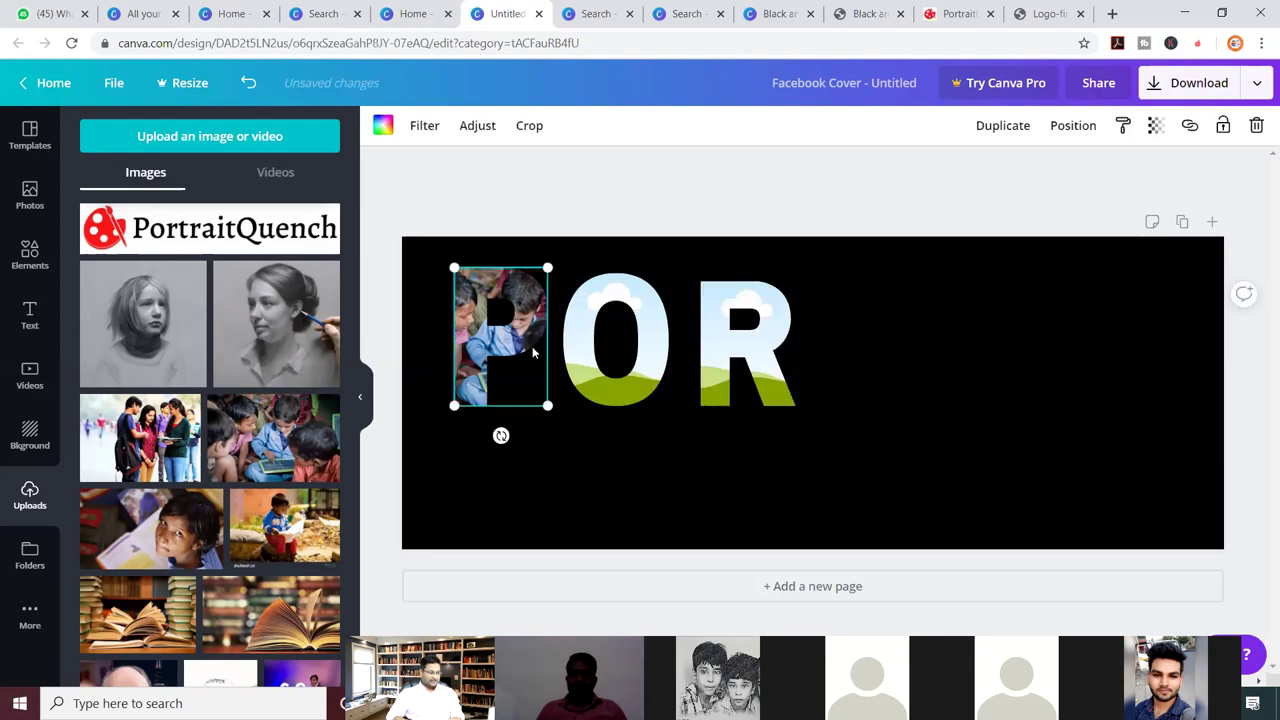
key("Delete")
left_click_drag(928, 278, 352, 470)
key("Delete")
left_click(652, 354)
key("Delete")
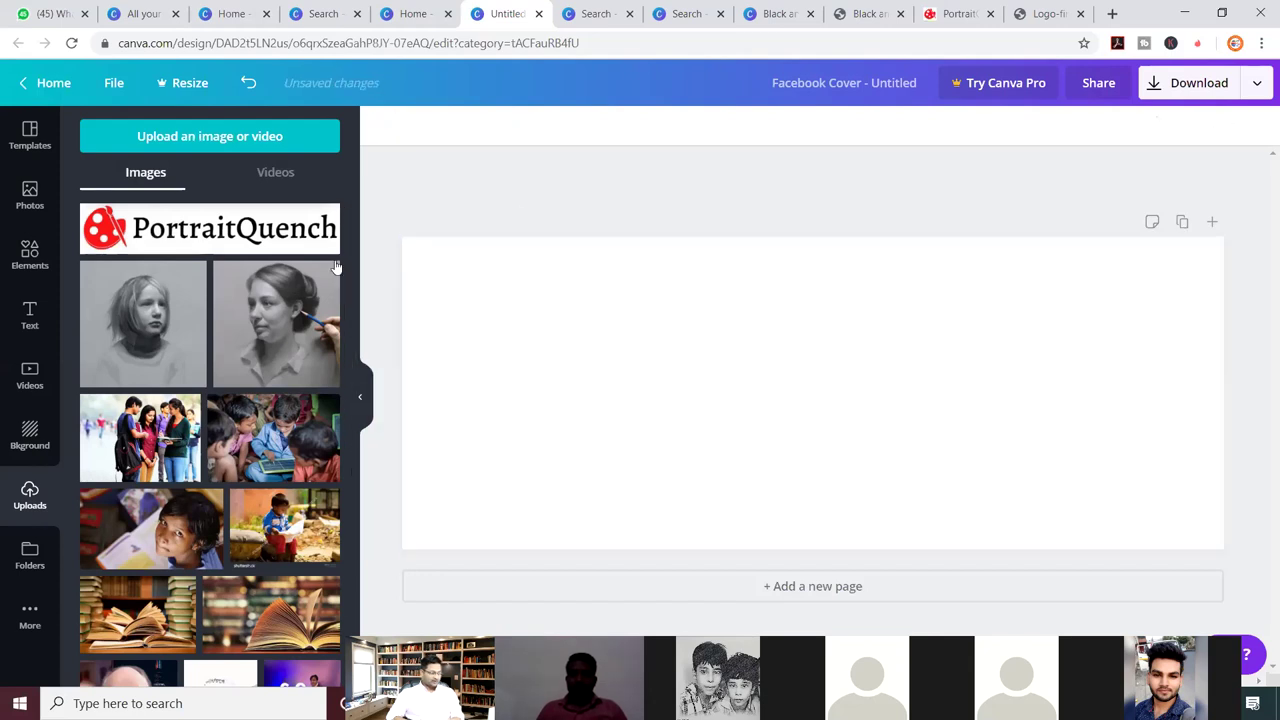
Browse the Text panel options and search it for 'profi'.
left_click(33, 318)
scroll(234, 449, "down", 1)
scroll(234, 449, "down", 8)
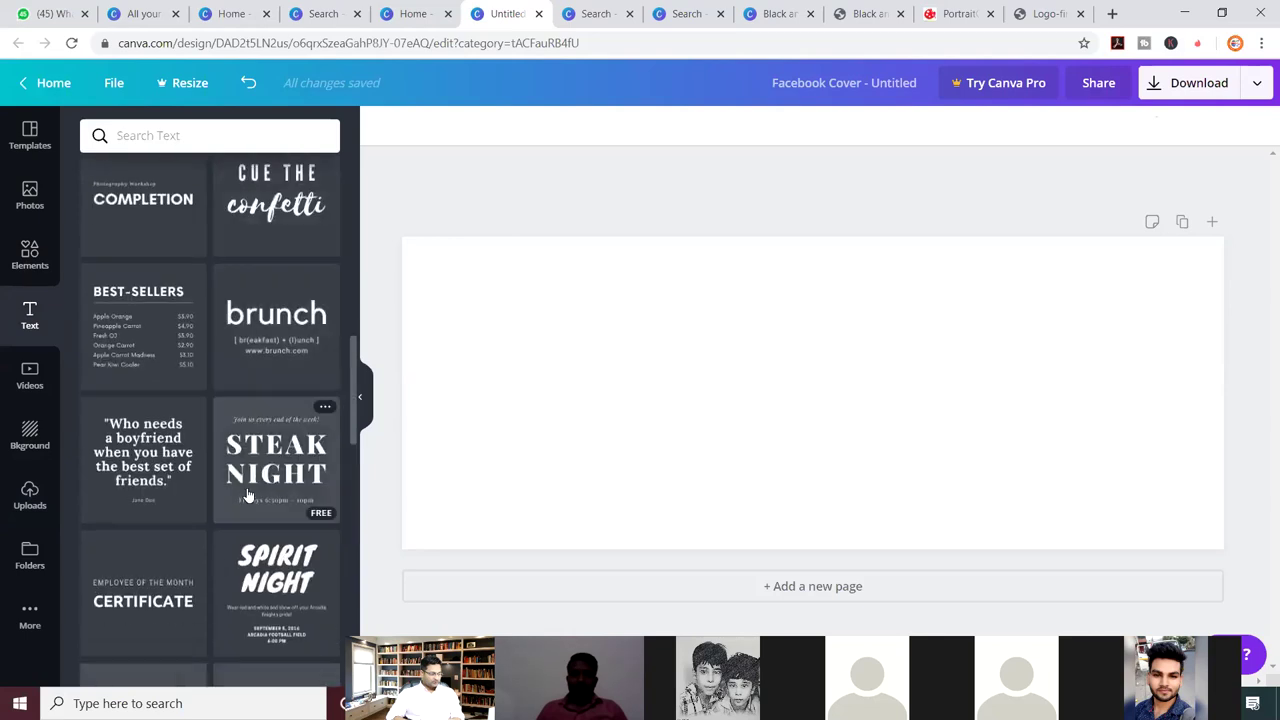
scroll(248, 495, "down", 2)
scroll(250, 492, "down", 1)
scroll(250, 480, "up", 12)
left_click(196, 136)
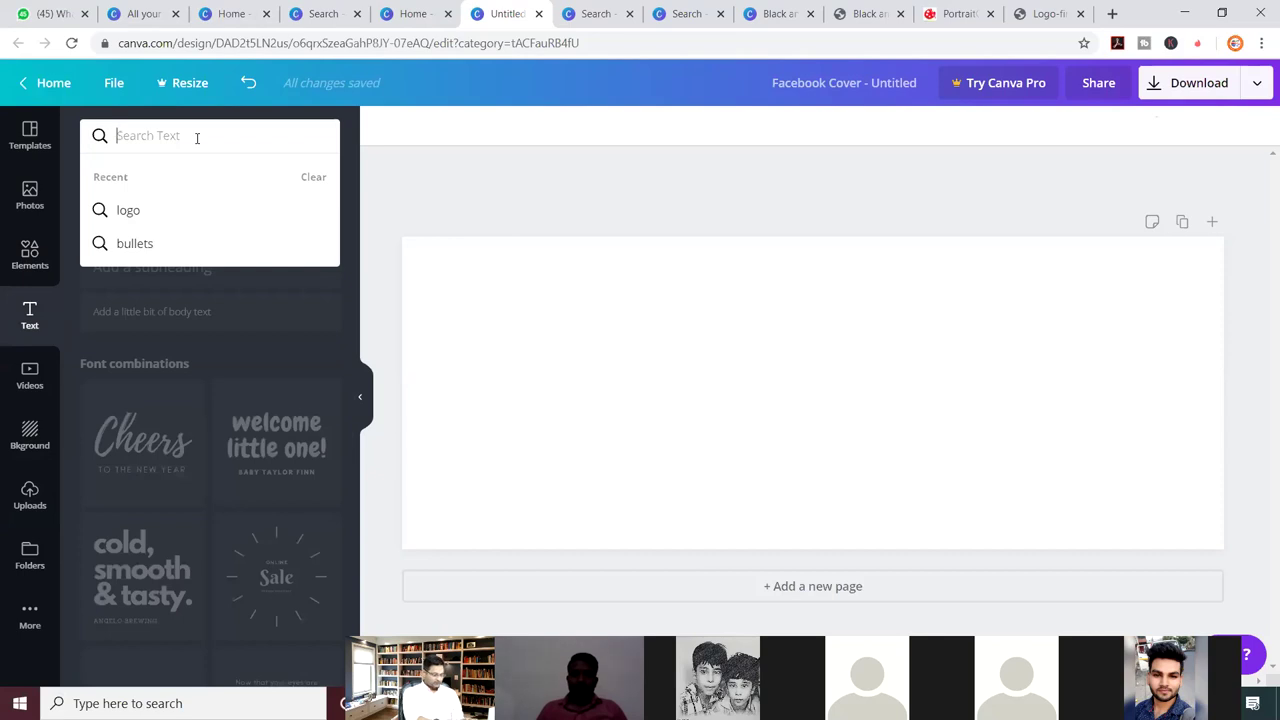
type("profi")
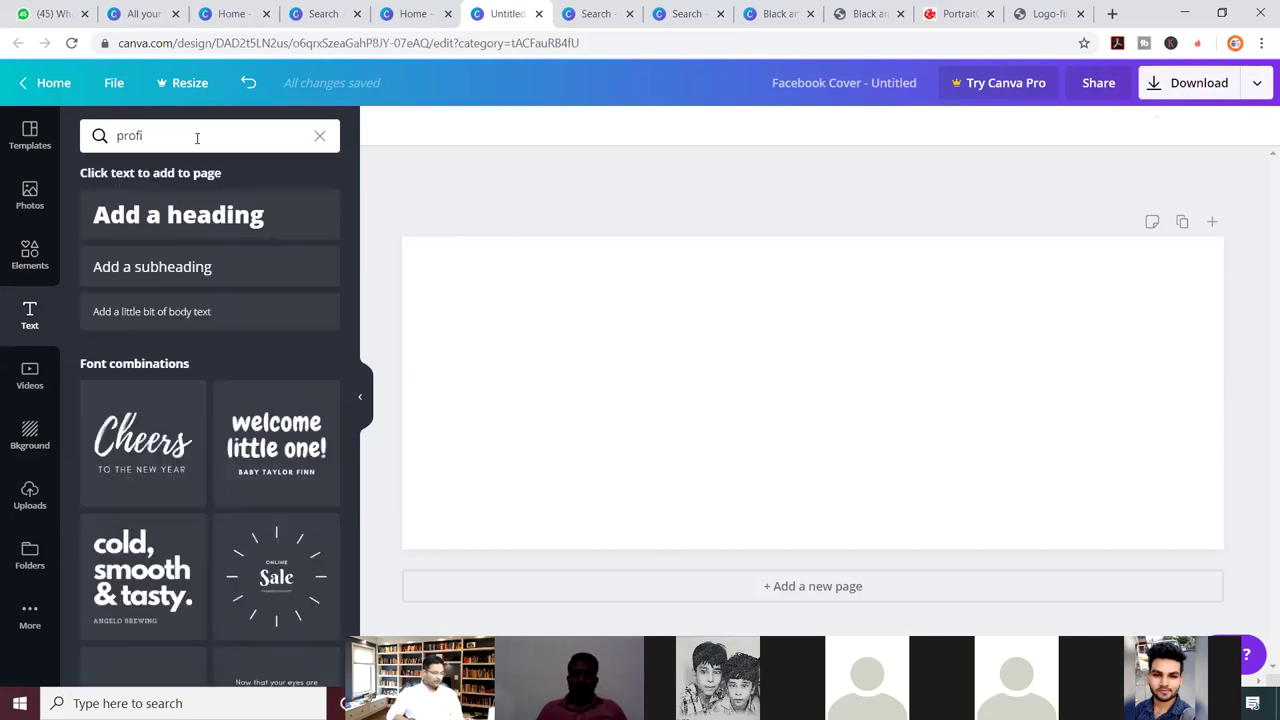
From the Canva home page, search 'profile' and show the profile template results.
left_click(45, 83)
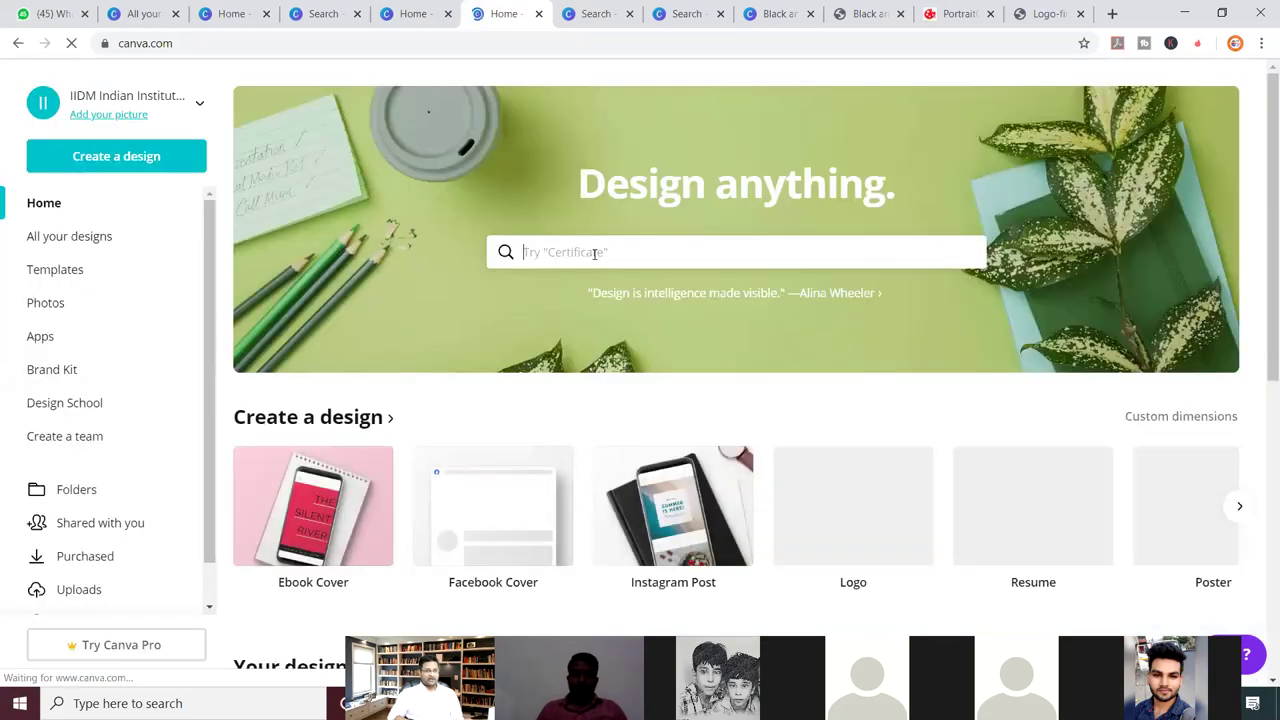
left_click(594, 253)
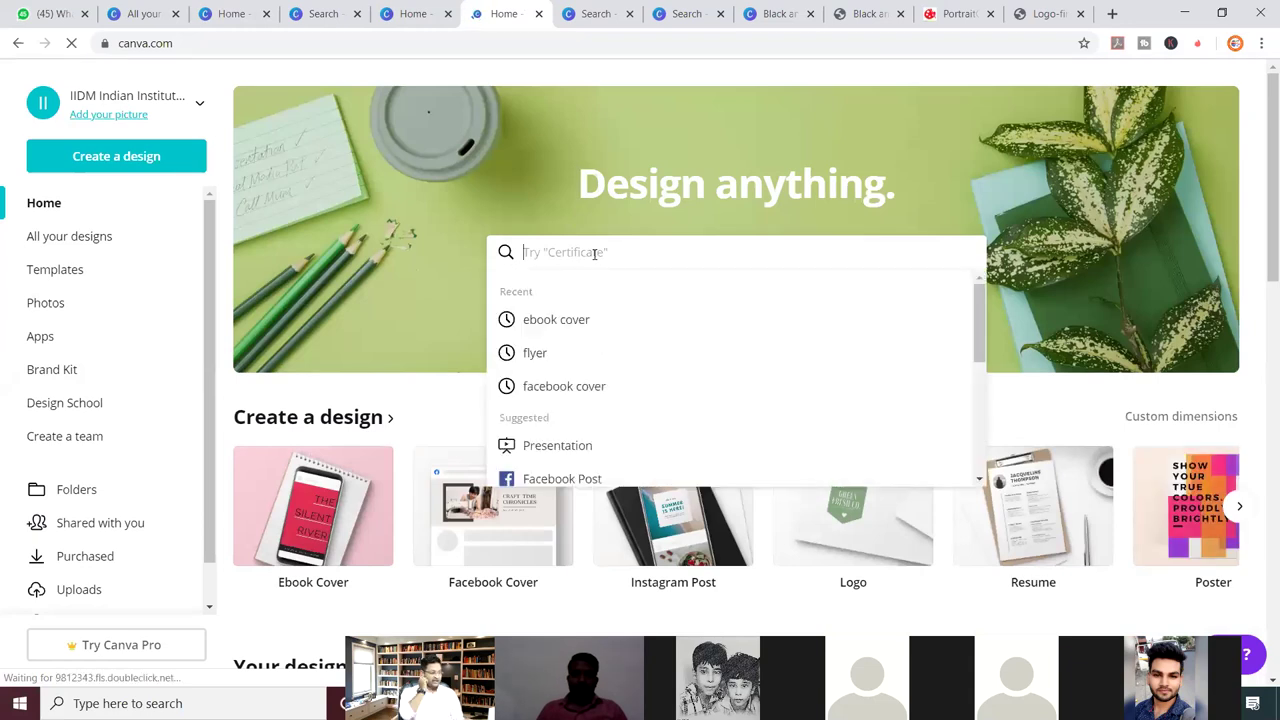
type("prof")
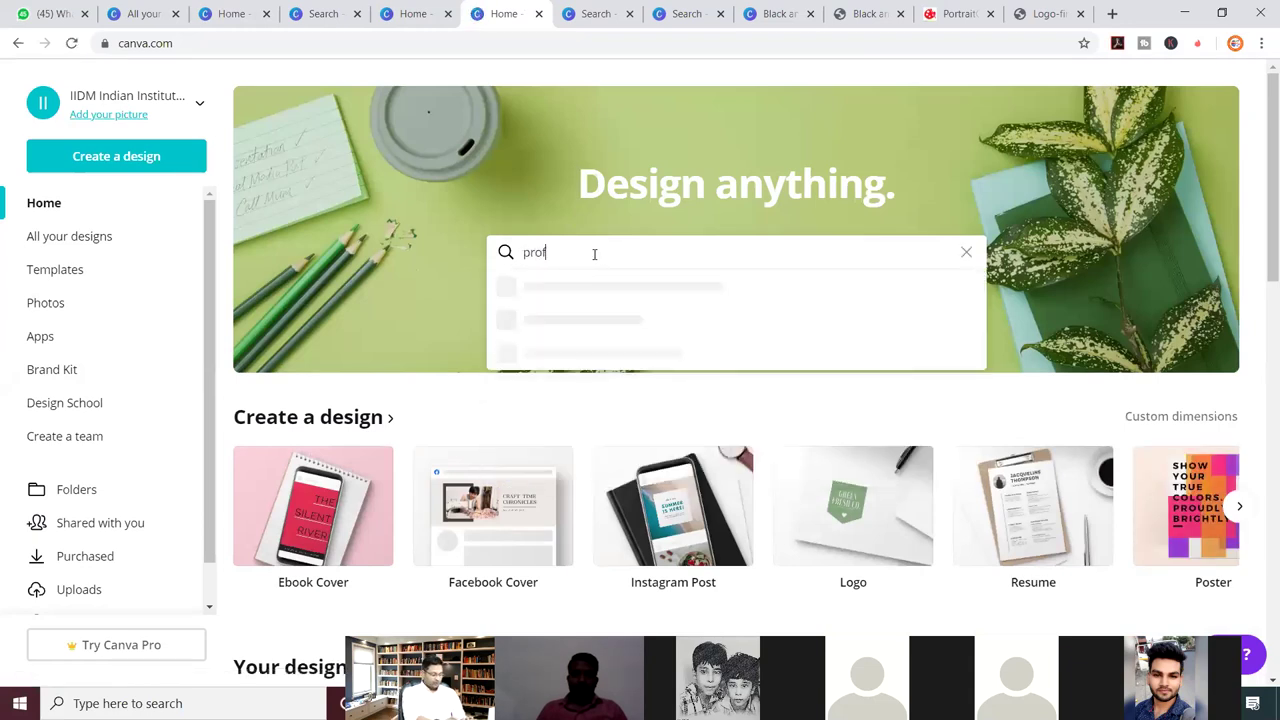
type("ile")
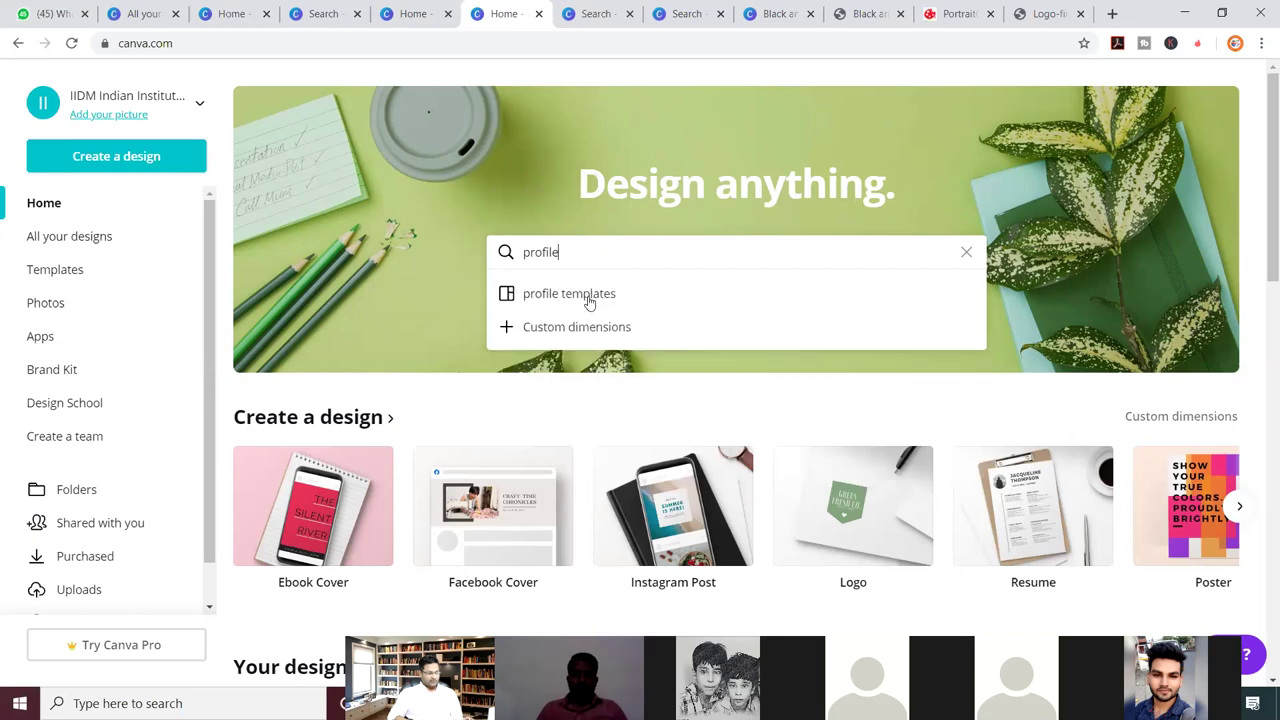
left_click(589, 300)
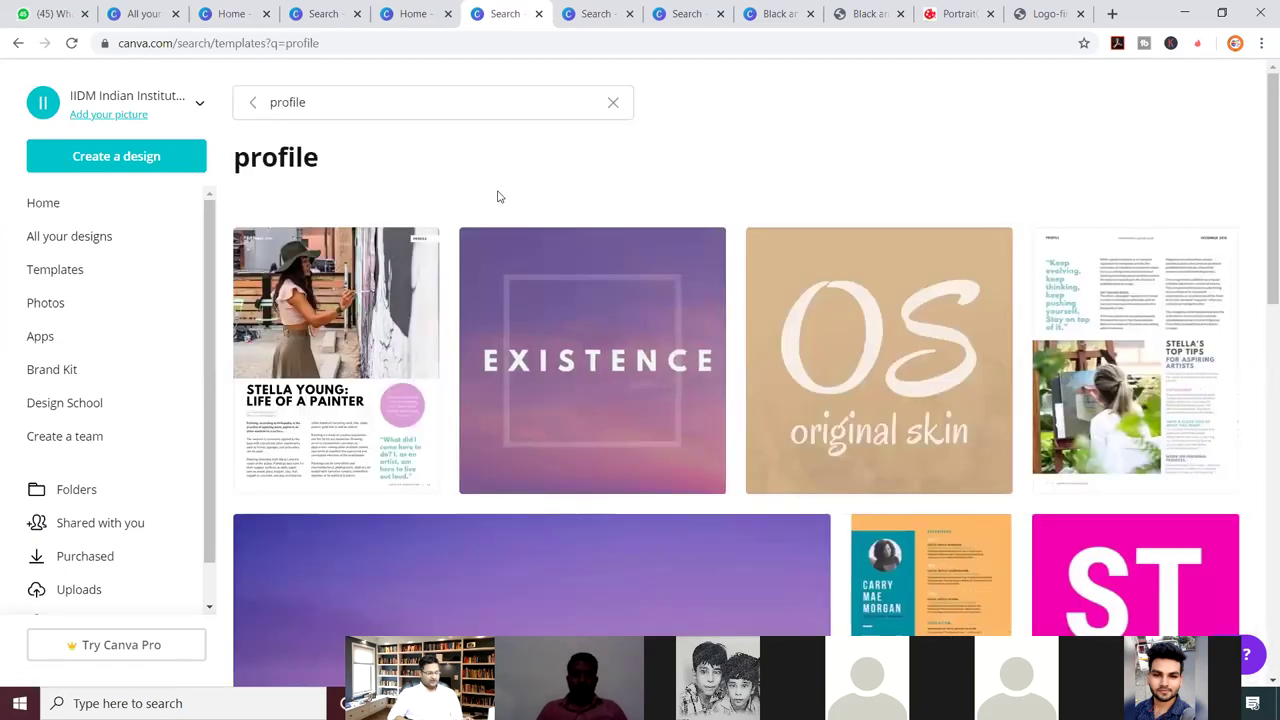
scroll(495, 300, "down", 4)
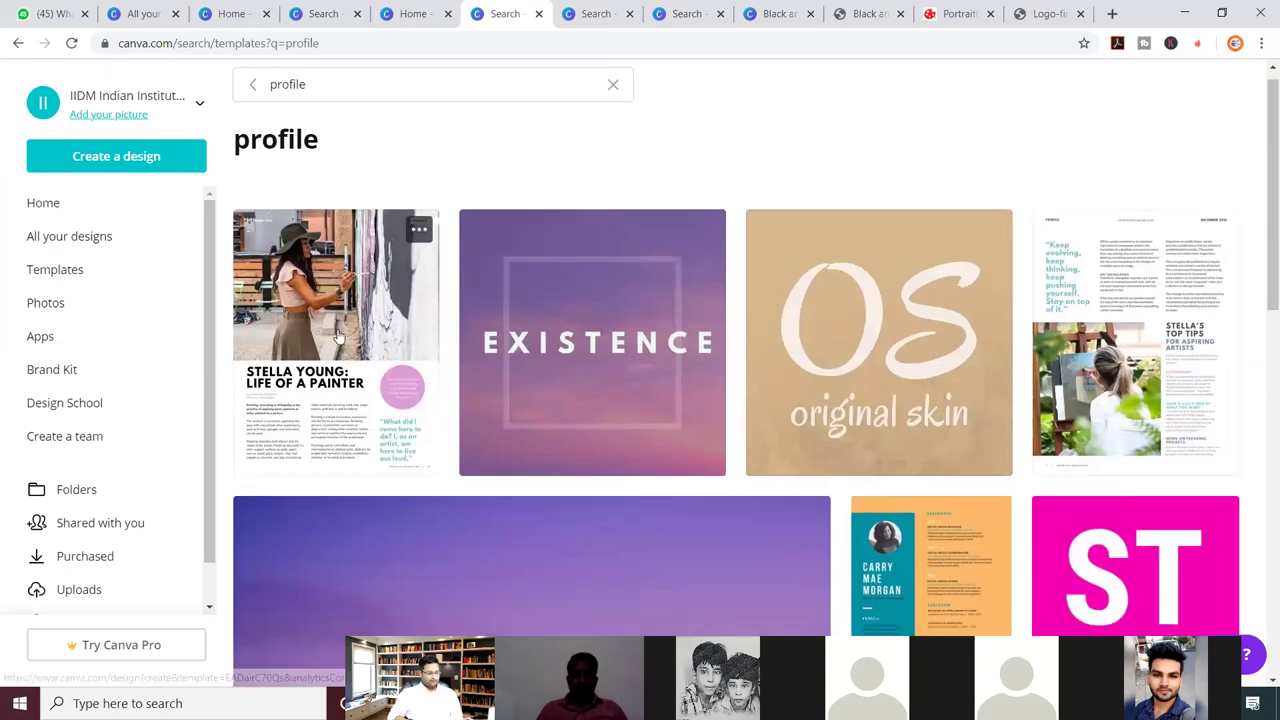
scroll(556, 376, "down", 2)
scroll(506, 366, "up", 4)
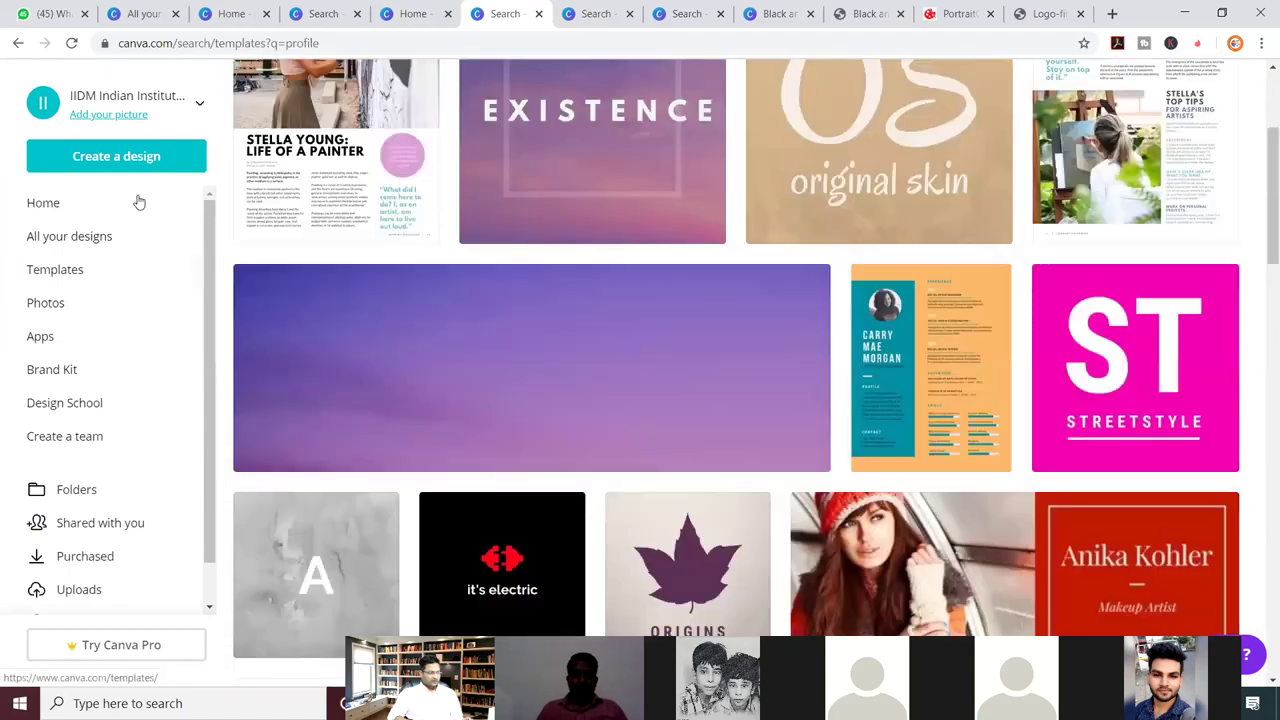
Start a new Resume design from the Create a design list after 'profile' found nothing.
left_click(135, 160)
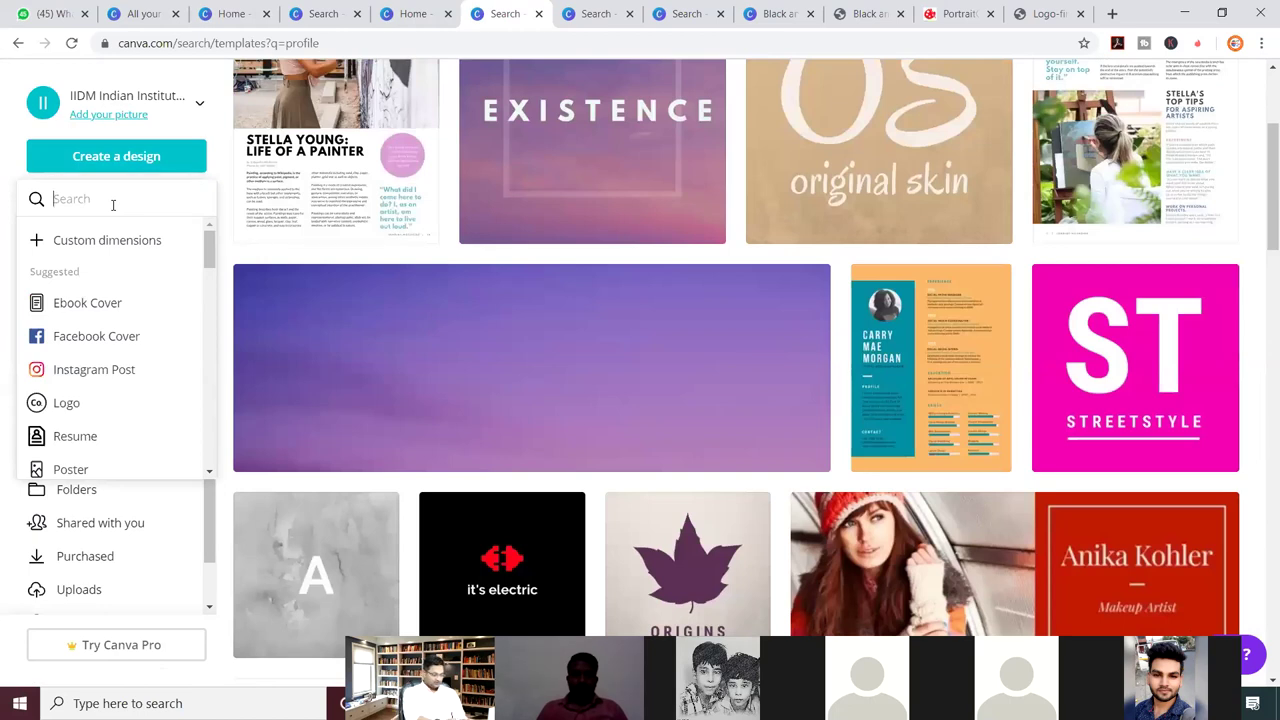
type("profile")
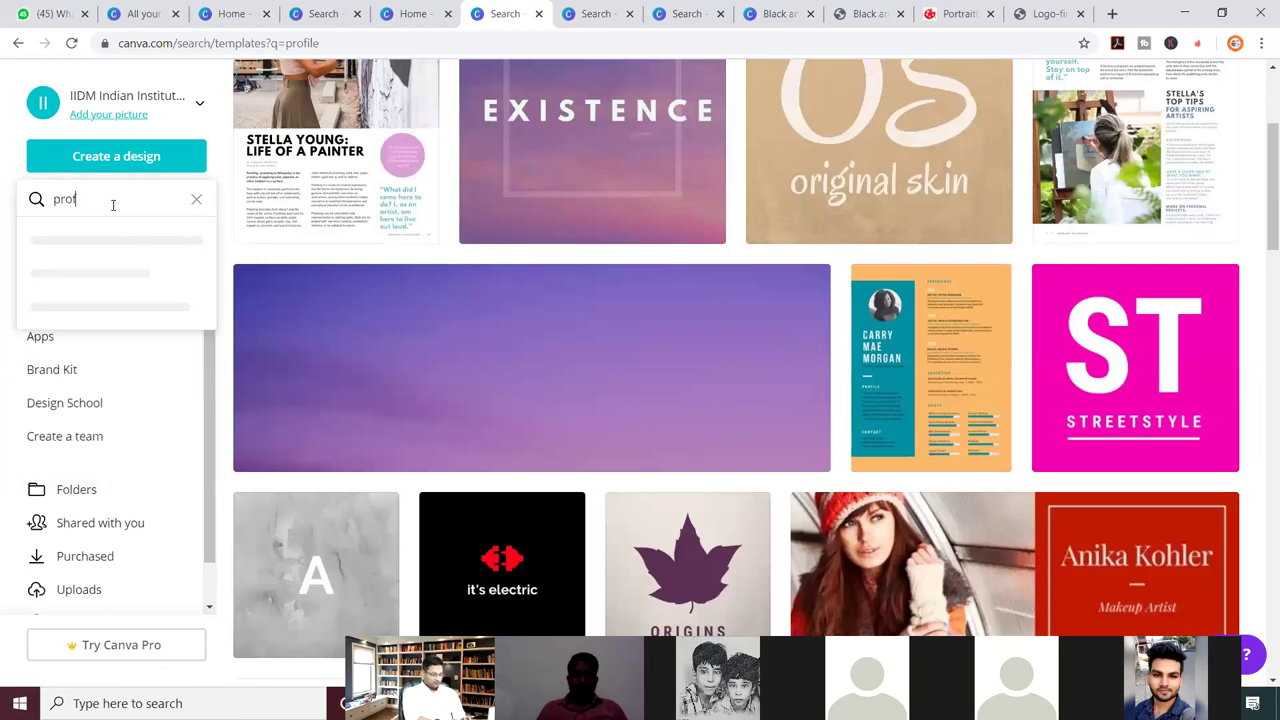
key("BackSpace")
key("BackSpace")
key("BackSpace")
key("BackSpace")
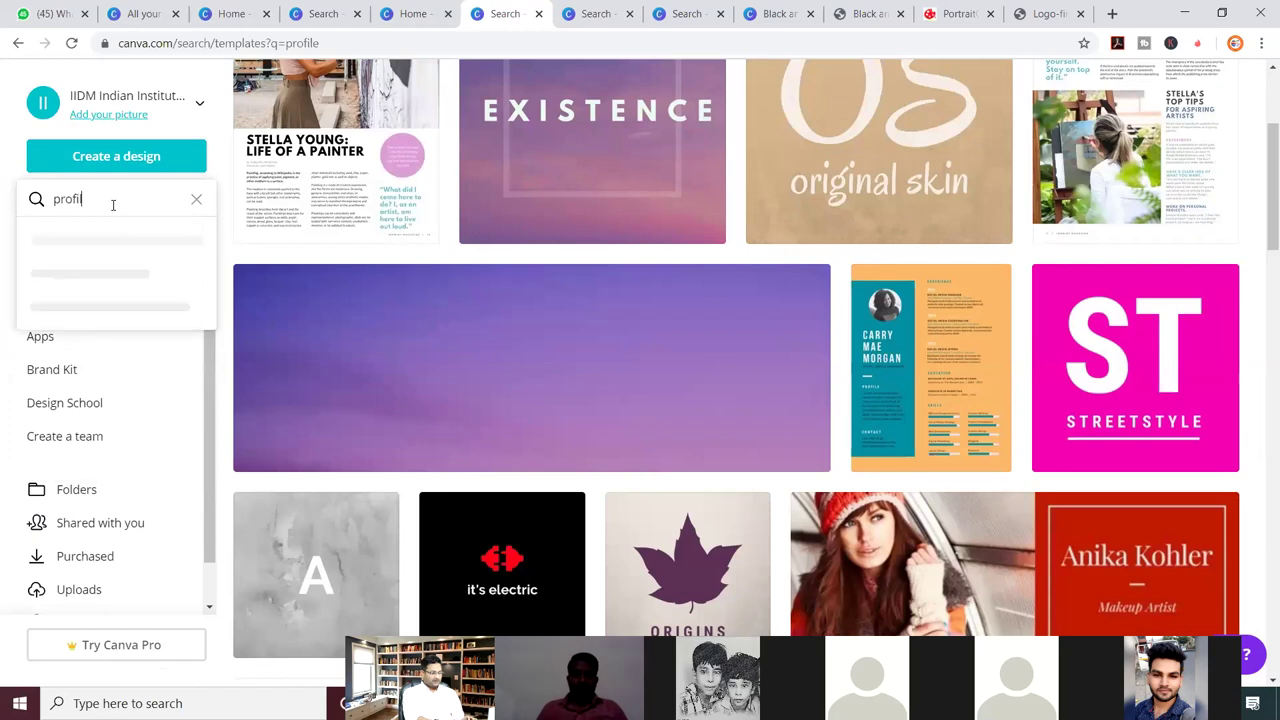
key("BackSpace")
key("BackSpace")
key("BackSpace")
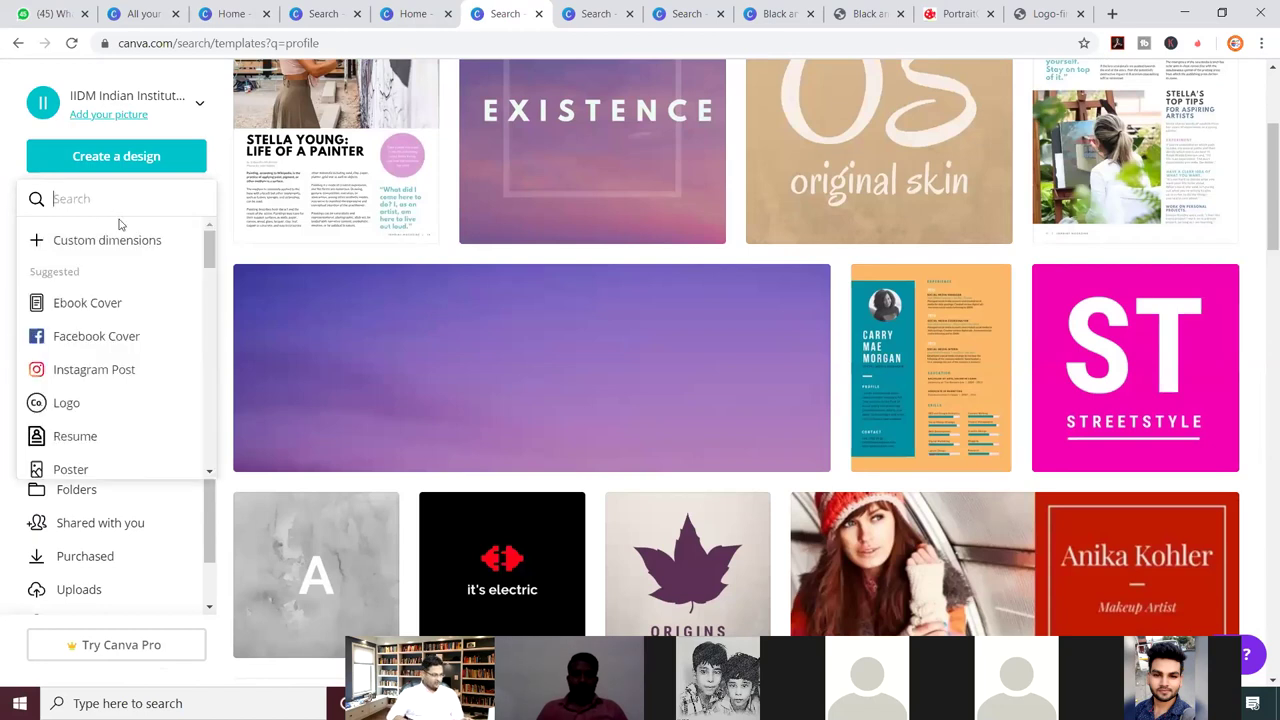
scroll(120, 235, "down", 3)
scroll(110, 280, "up", 2)
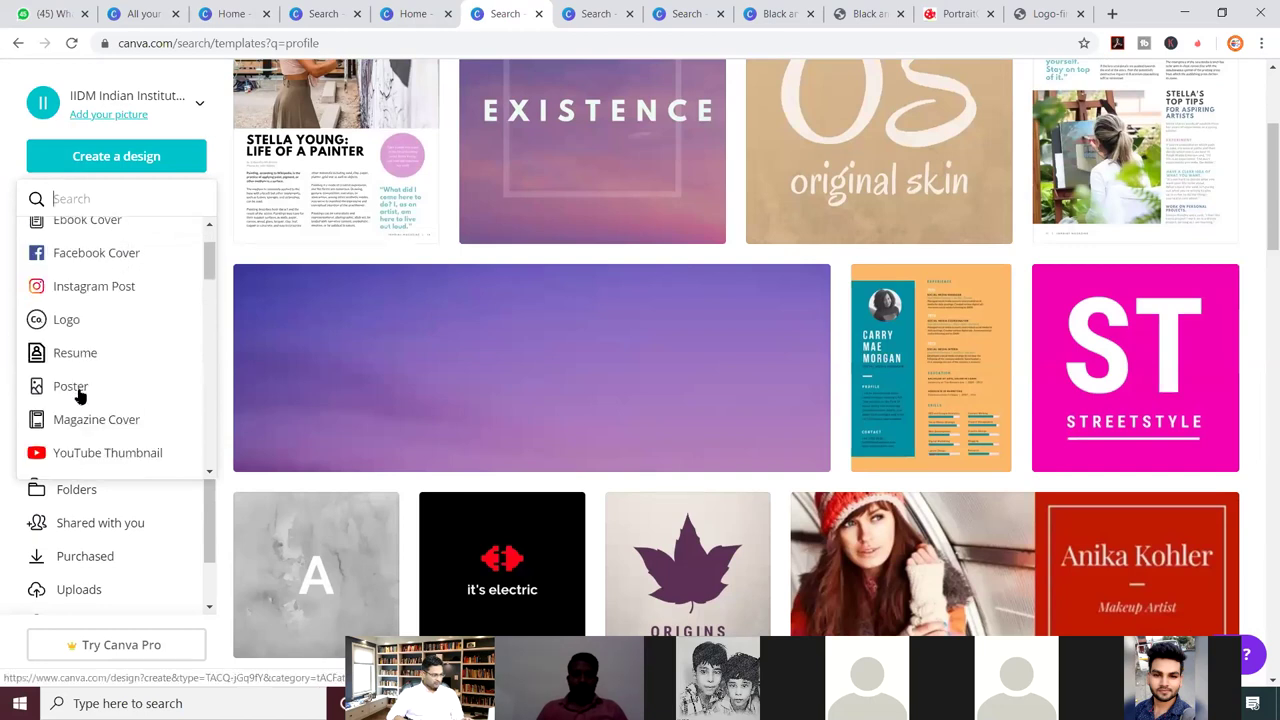
left_click(86, 358)
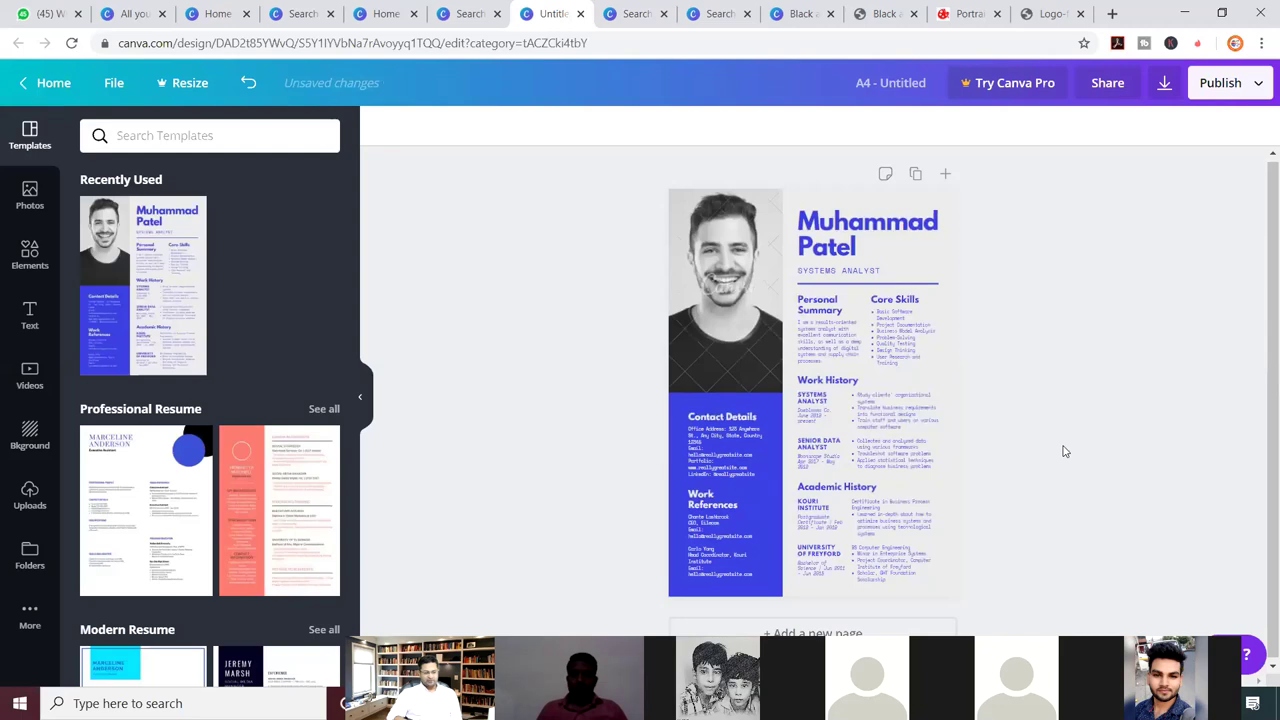
Drop the uploaded grey-suit photo into the resume's portrait frame.
left_click(742, 287)
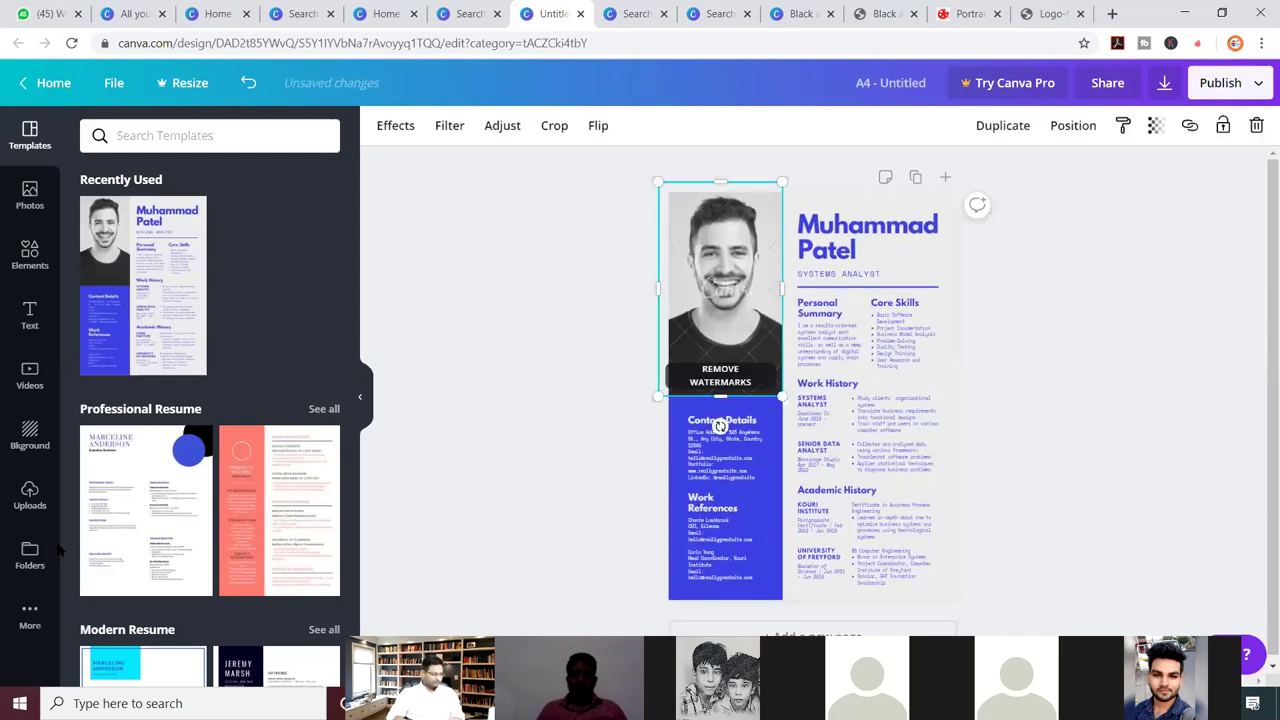
left_click(29, 497)
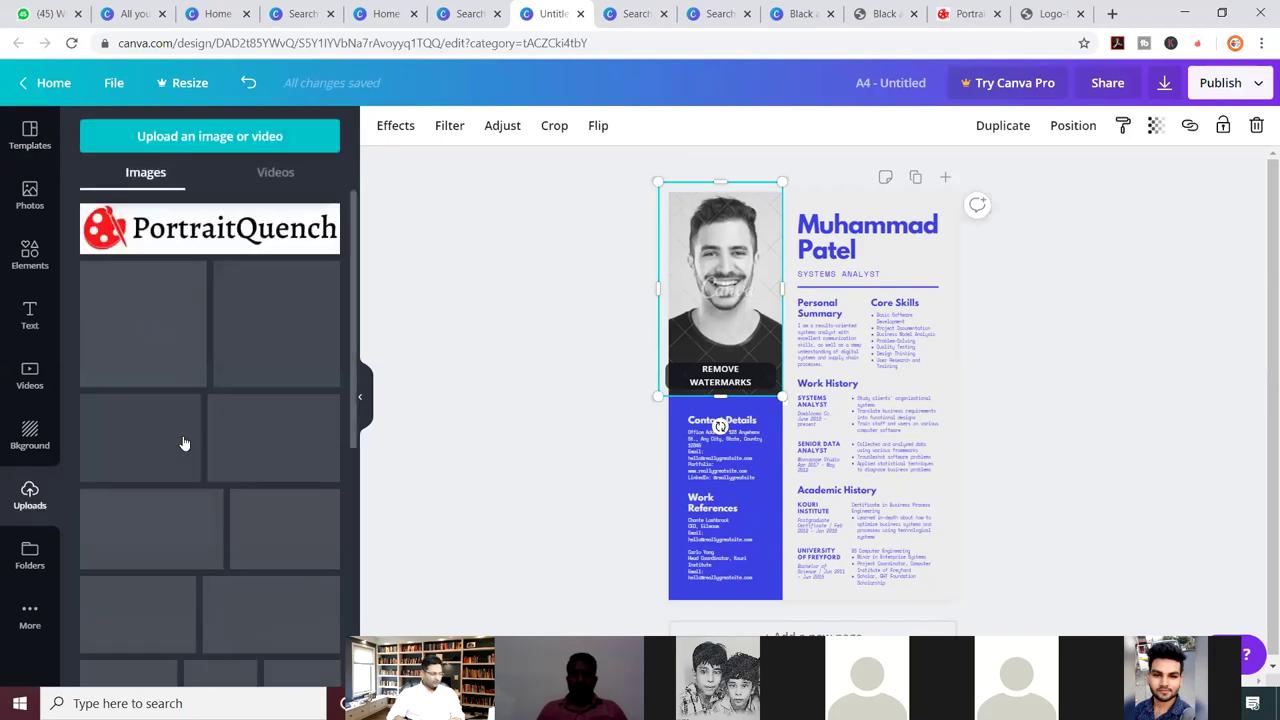
scroll(183, 443, "down", 5)
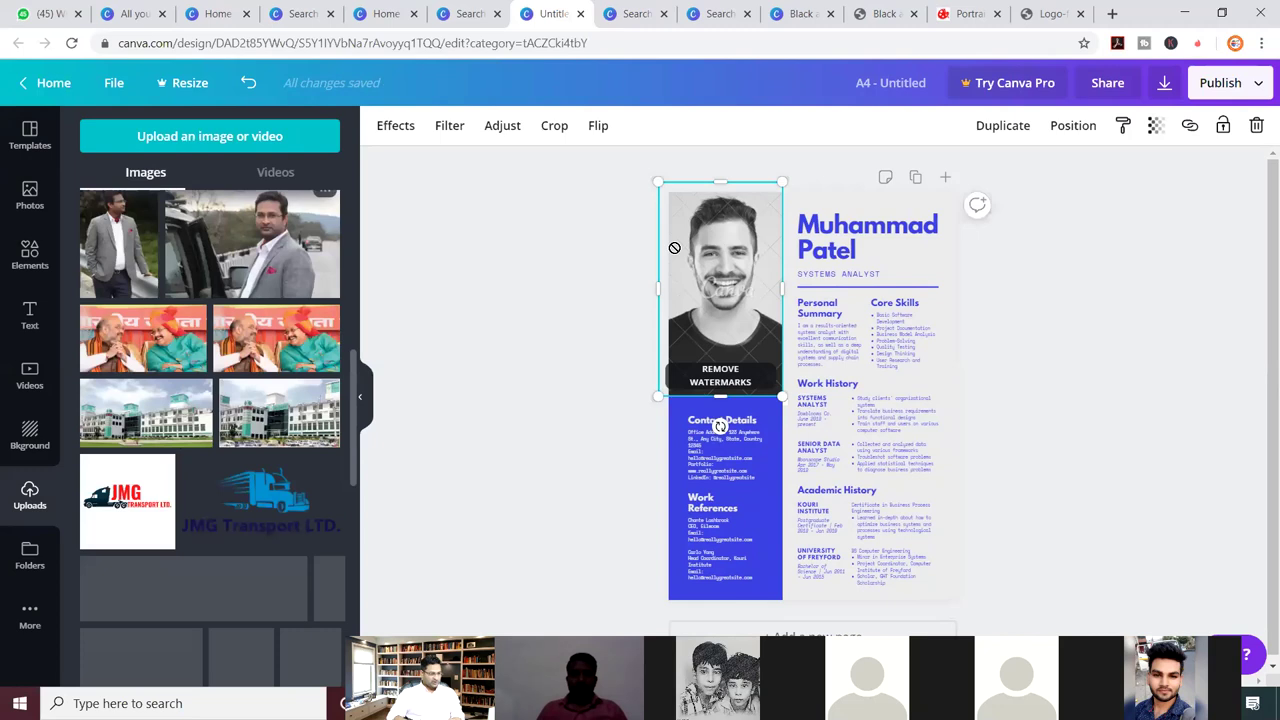
scroll(120, 410, "up", 2)
left_click_drag(558, 285, 720, 290)
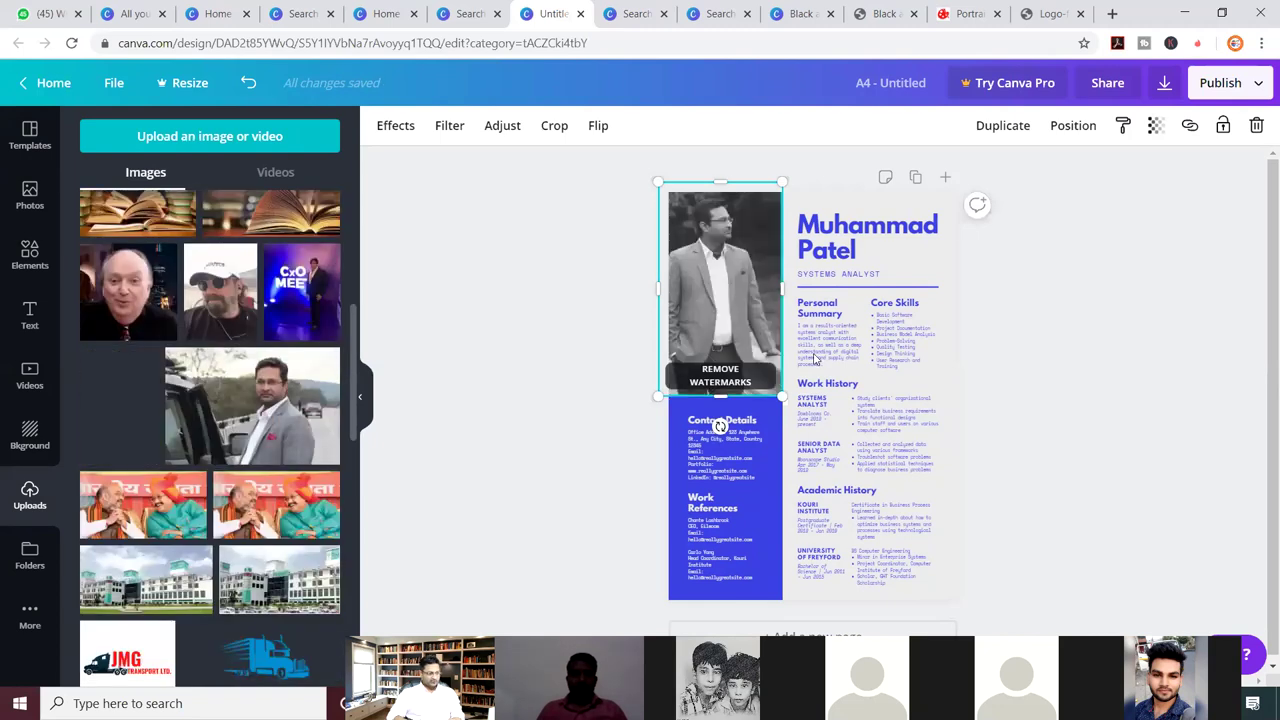
left_click_drag(815, 358, 812, 356)
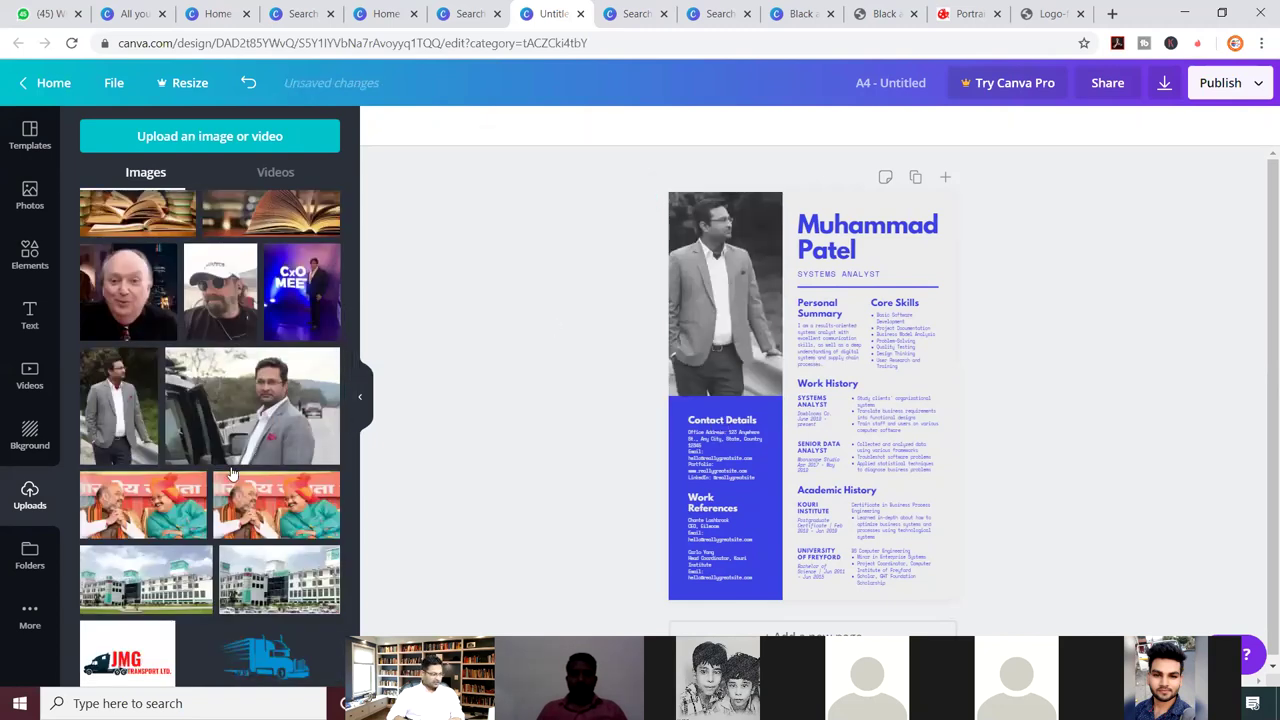
Find the smiling man's photo in Uploads and drag it into the portrait frame.
scroll(231, 473, "down", 3)
scroll(231, 473, "down", 3)
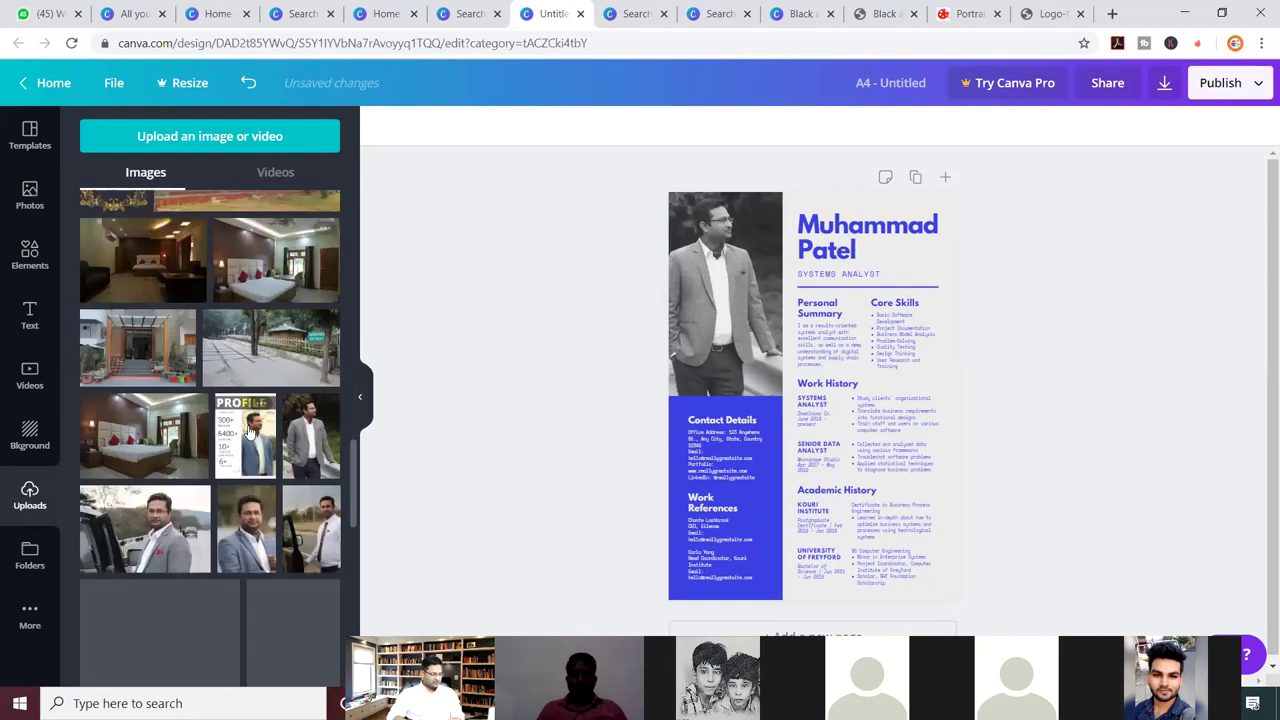
scroll(249, 432, "down", 3)
scroll(249, 432, "down", 3)
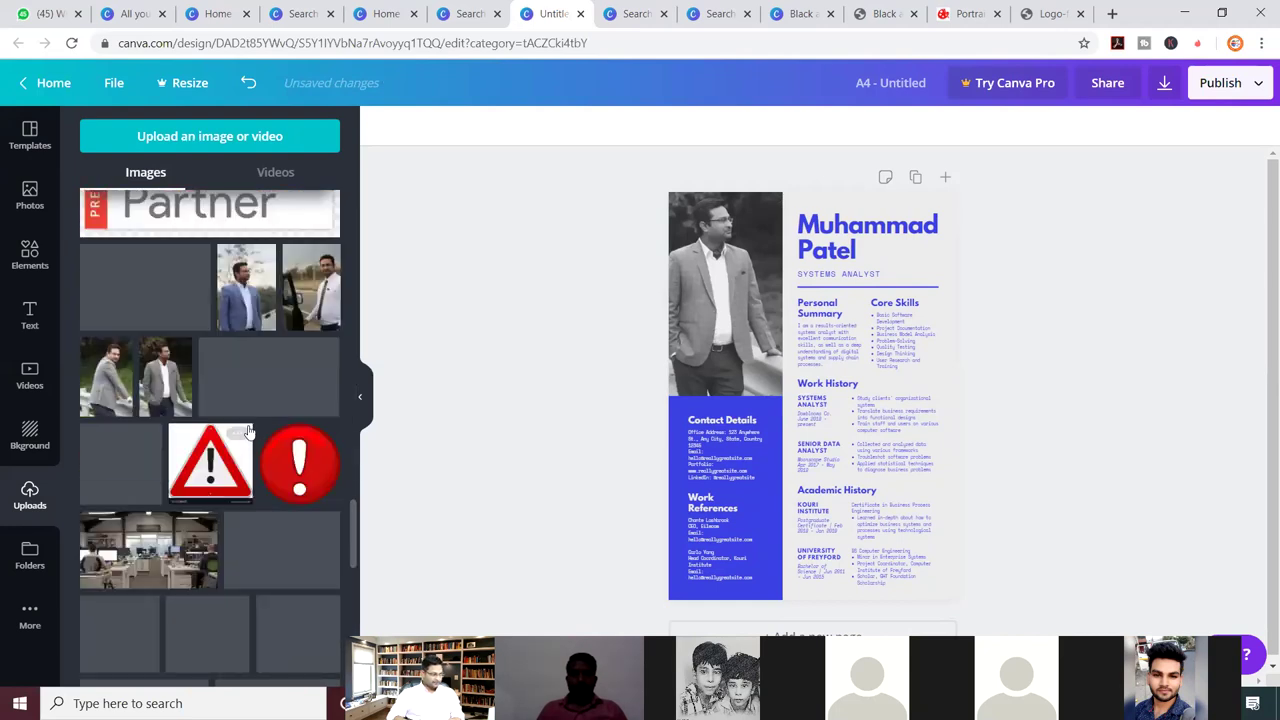
scroll(249, 432, "down", 3)
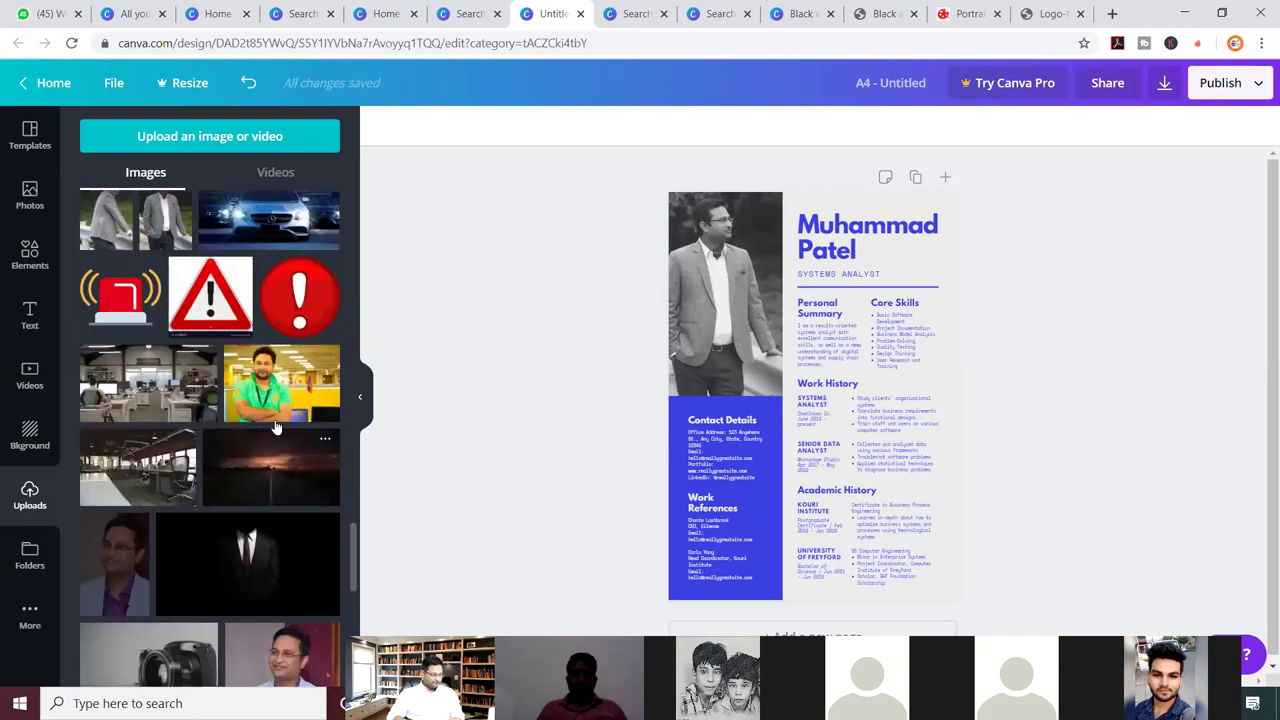
left_click_drag(286, 520, 705, 295)
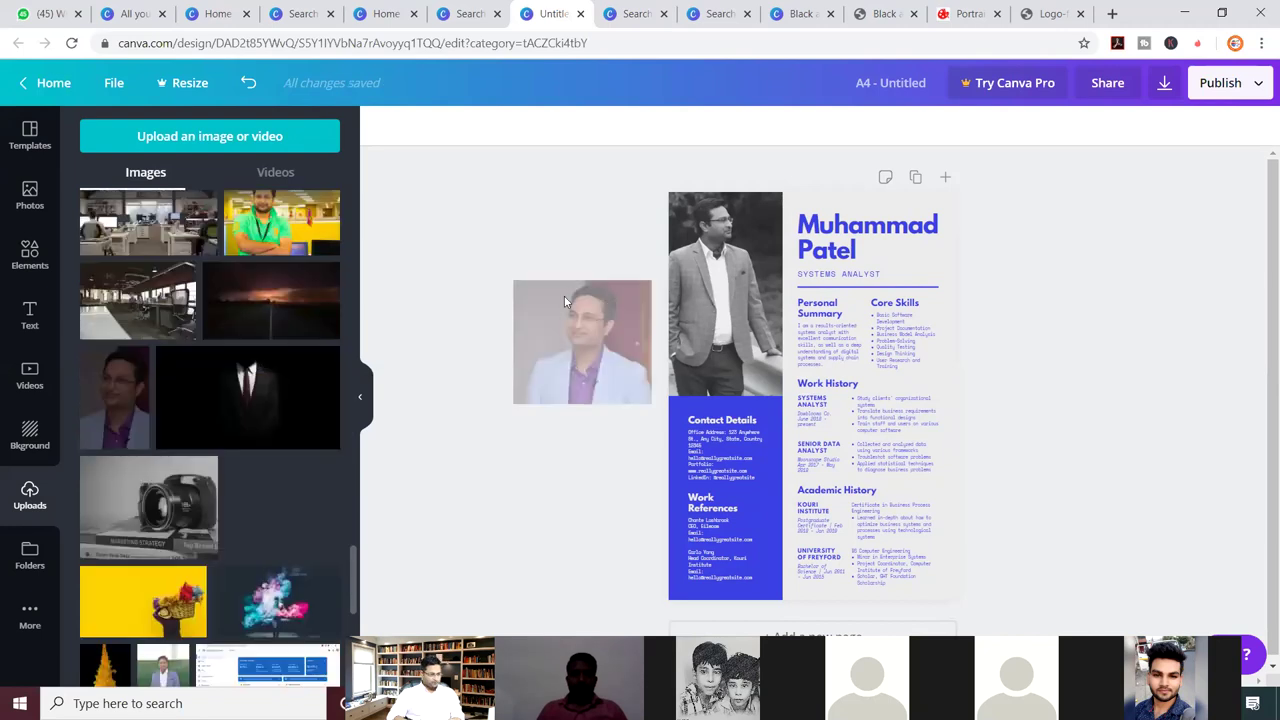
left_click_drag(565, 301, 310, 520)
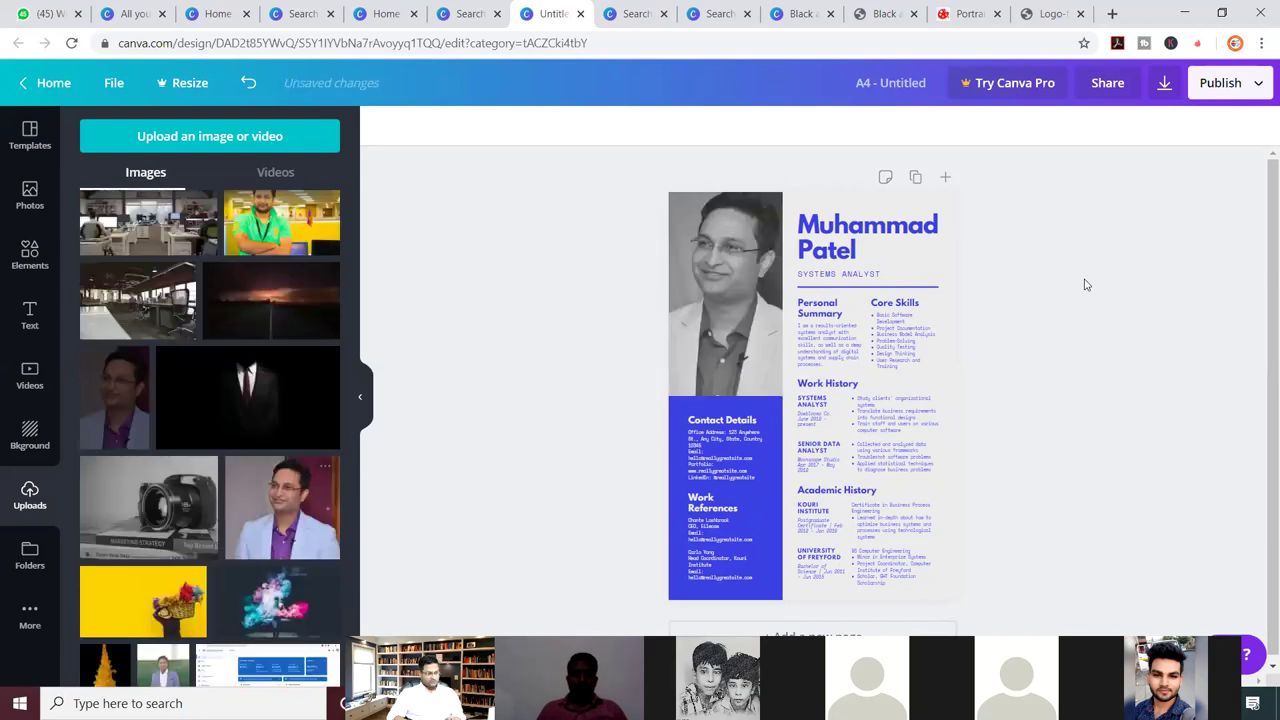
Replace the resume heading with the person's full name, then select the blue contact panel.
double_click(879, 231)
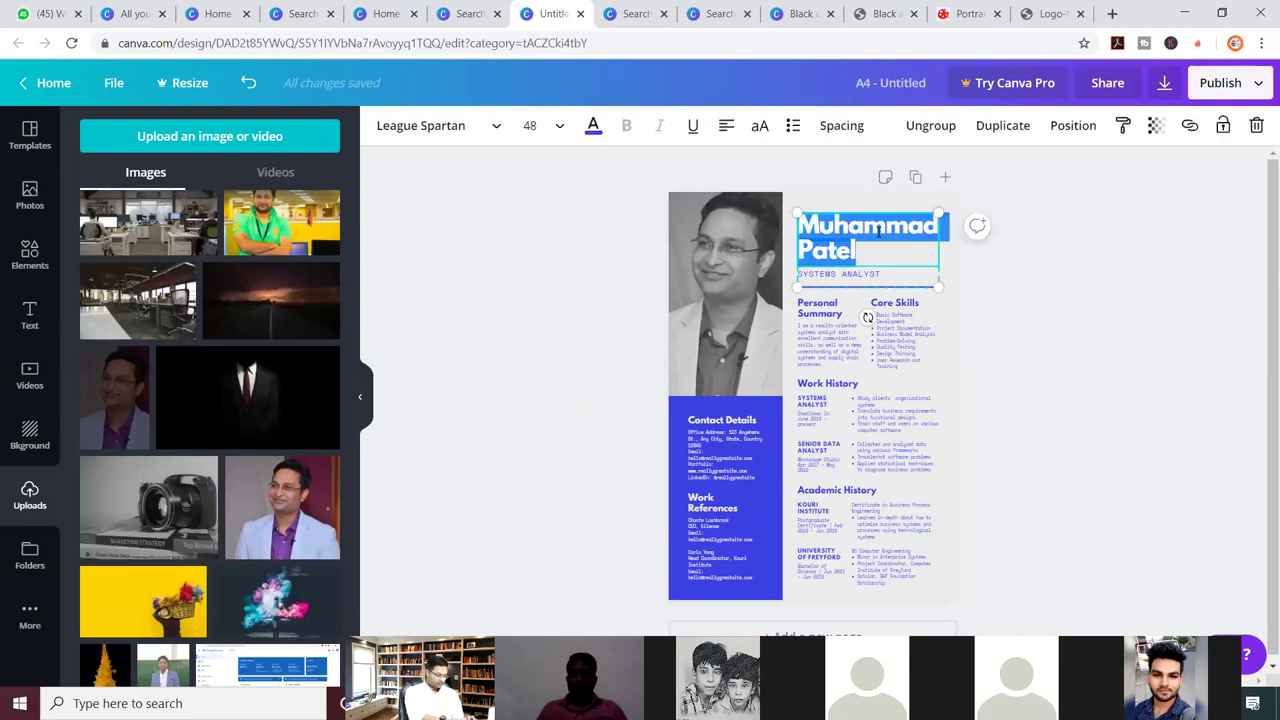
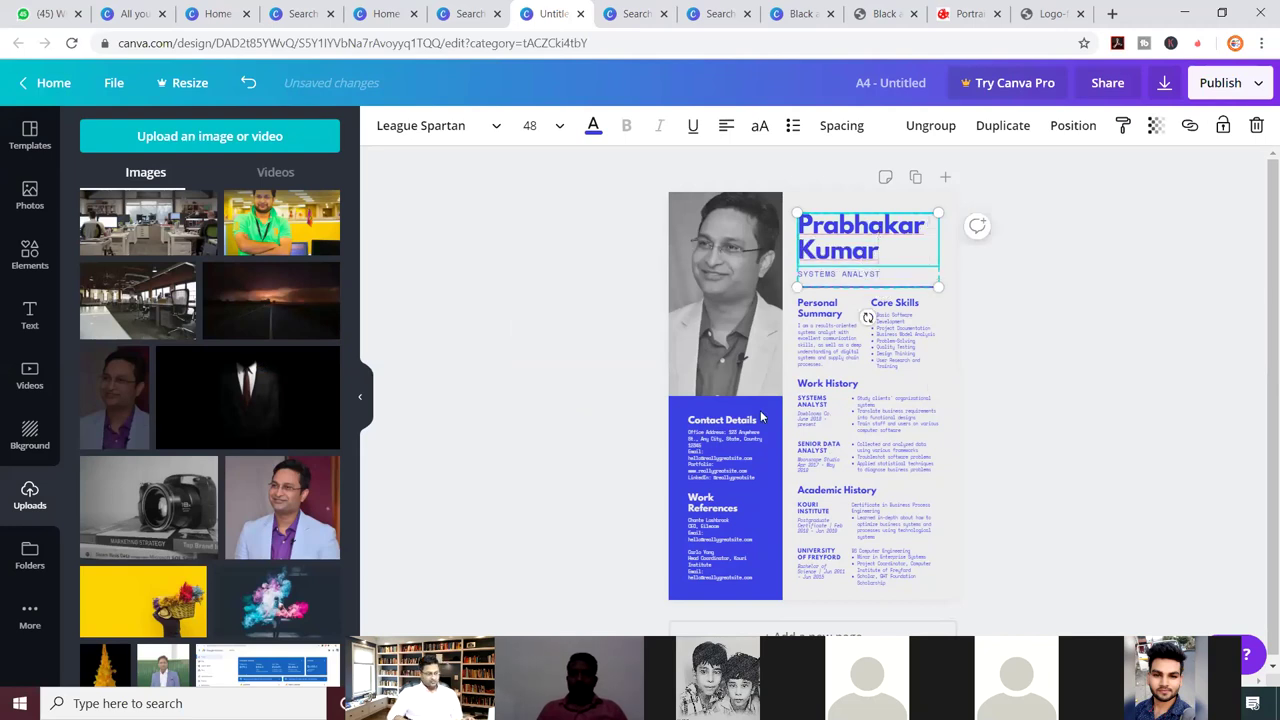
key("Escape")
left_click(770, 400)
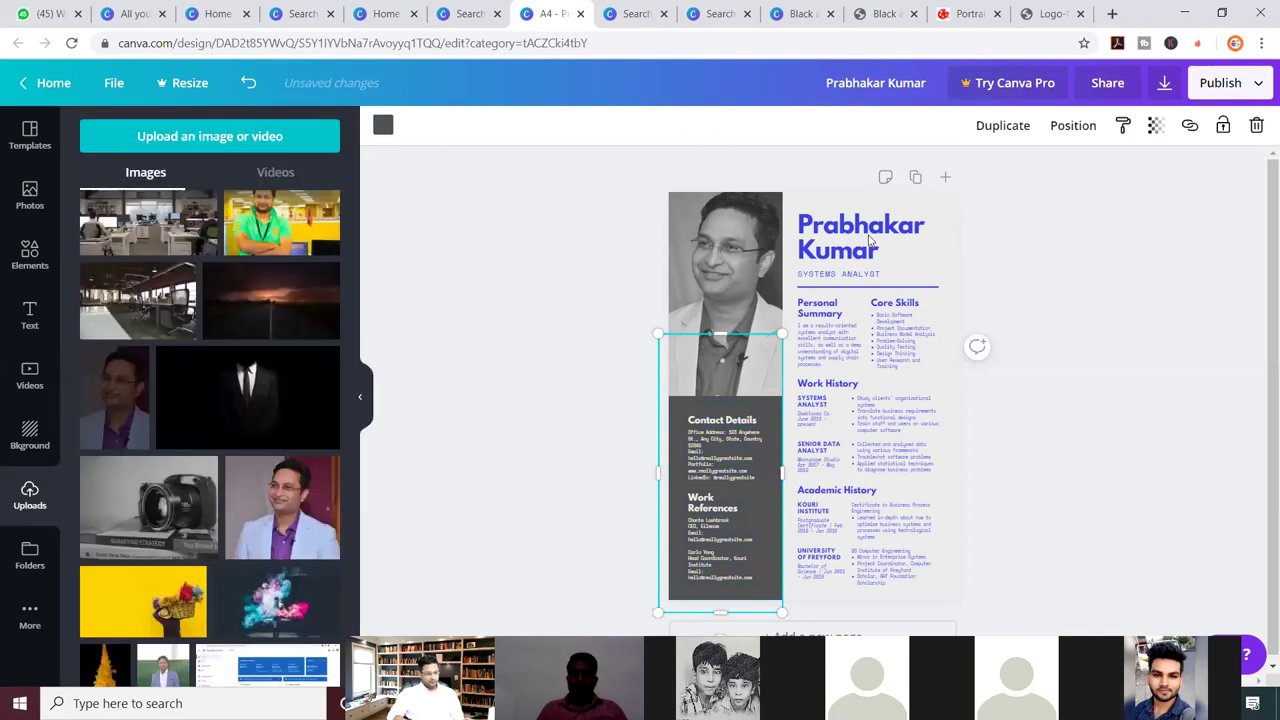
Select all the right-column text elements and recolour them grey.
key("Escape")
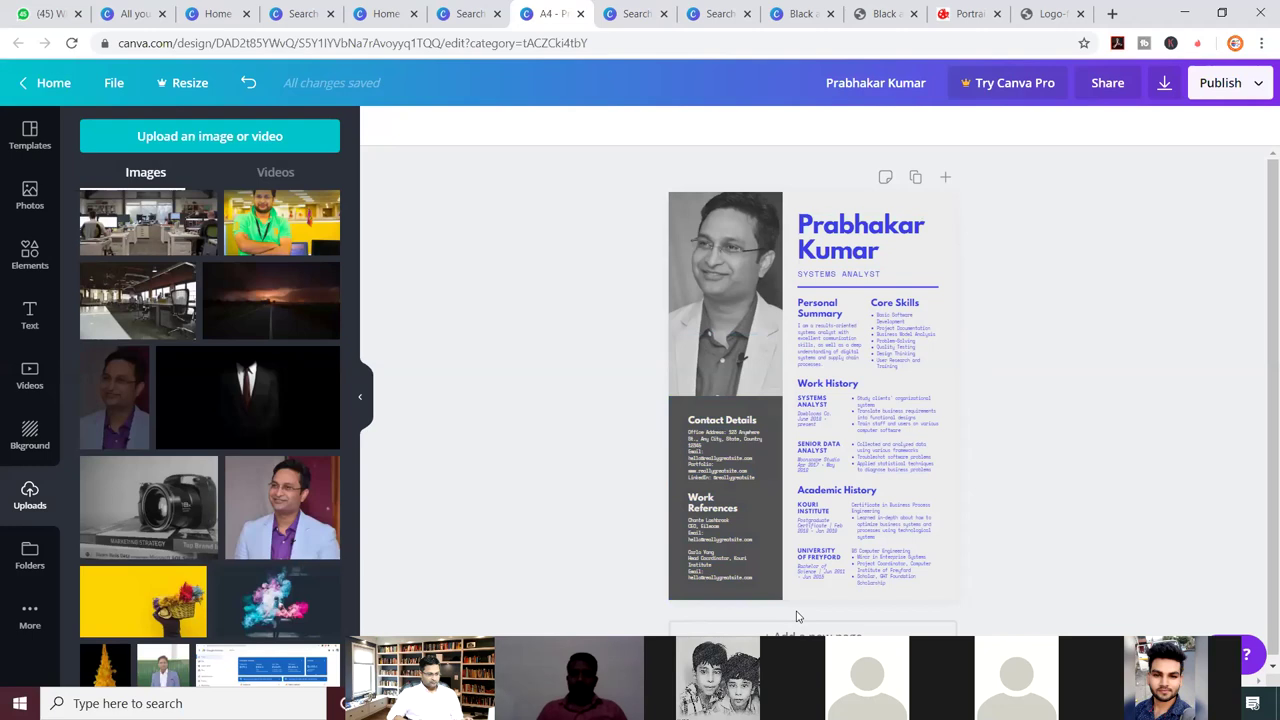
left_click_drag(993, 218, 800, 605)
left_click_drag(645, 395, 629, 134)
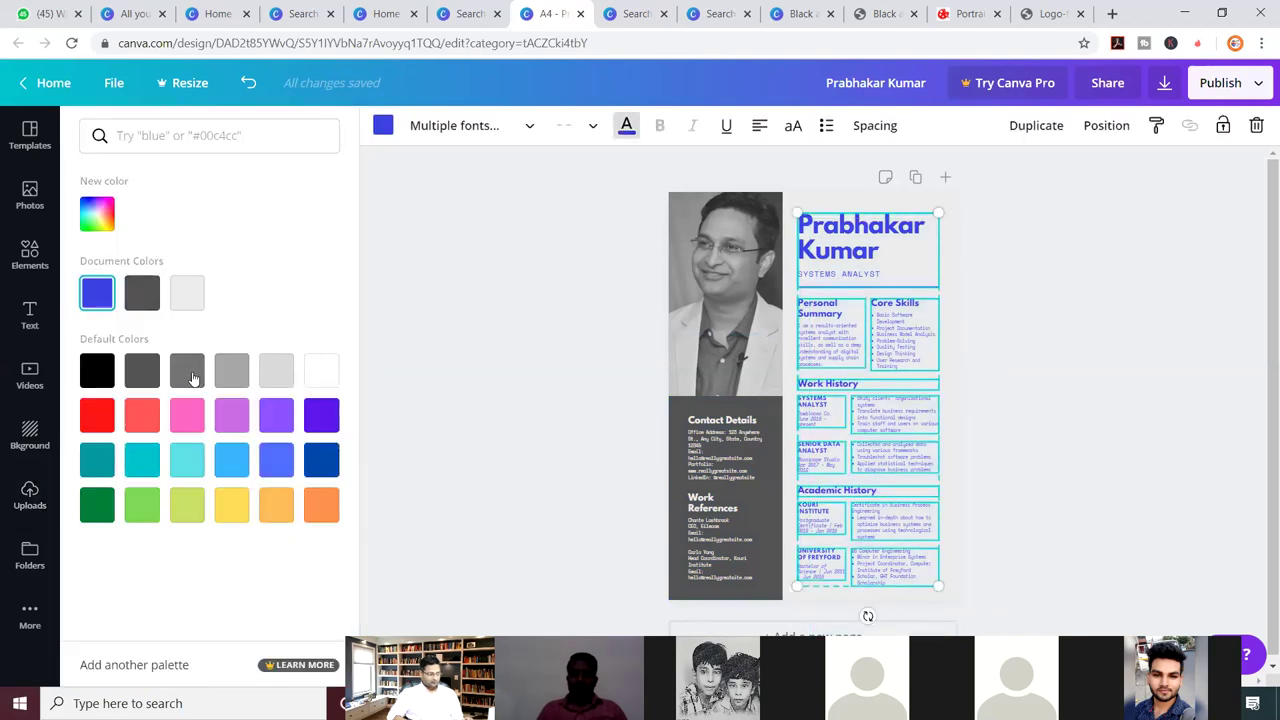
left_click(193, 377)
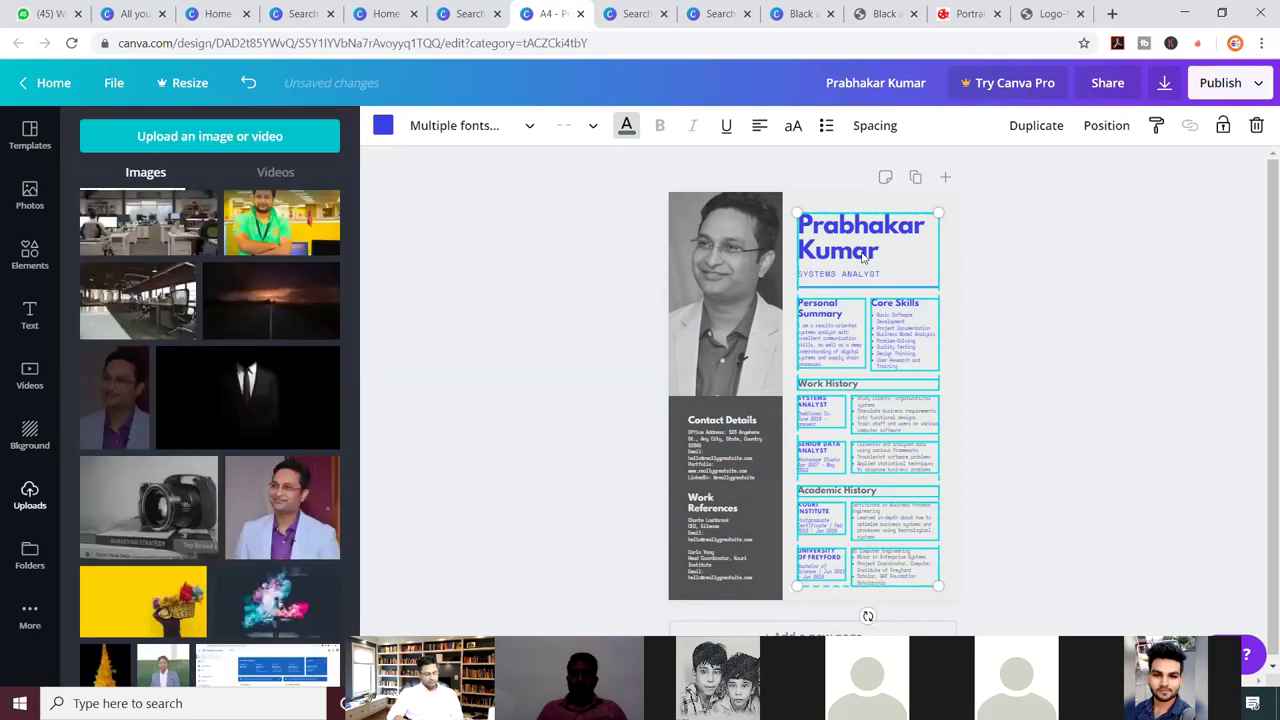
key("Escape")
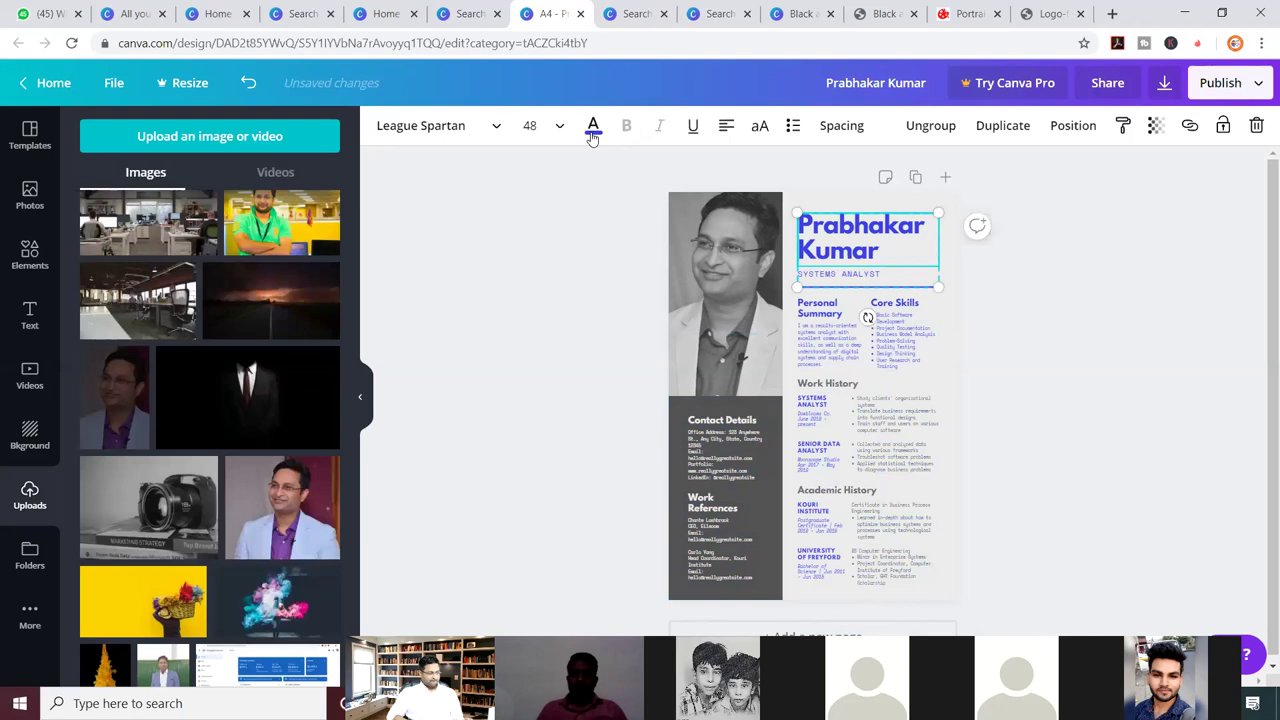
Undo the name heading's colour change to restore dark grey, then deselect it.
left_click(593, 127)
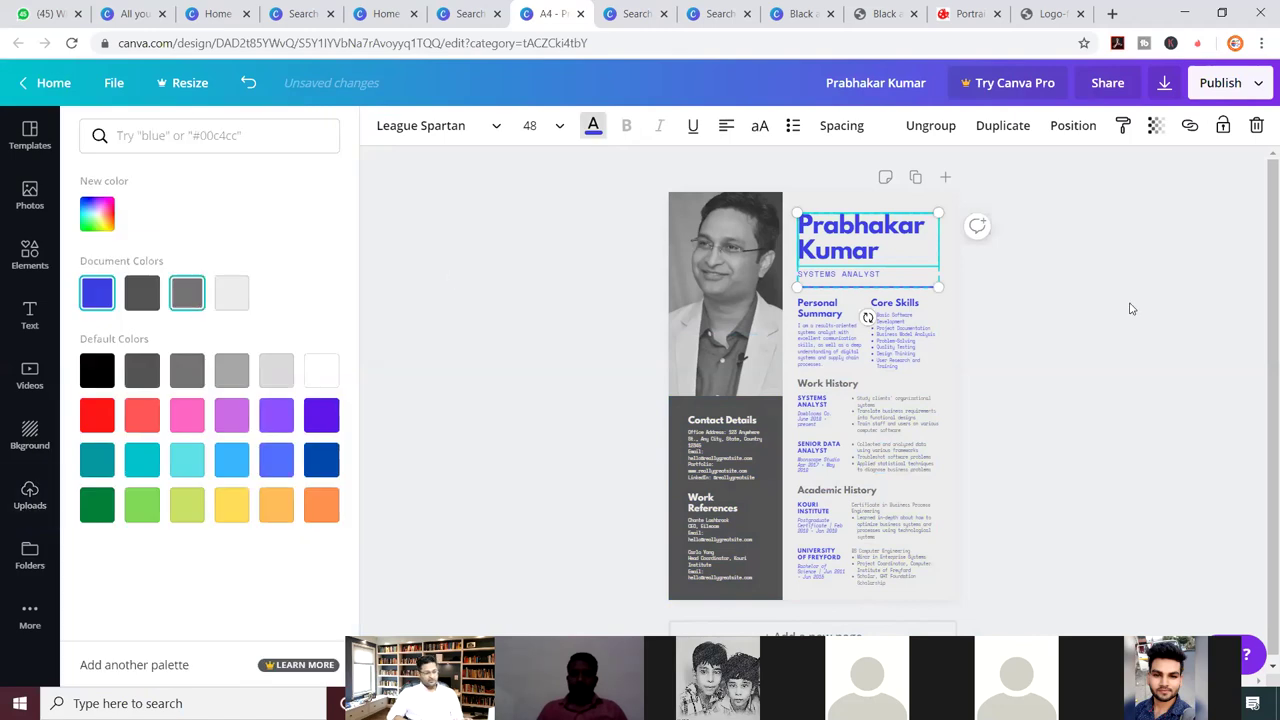
key("ctrl+z")
left_click(1146, 237)
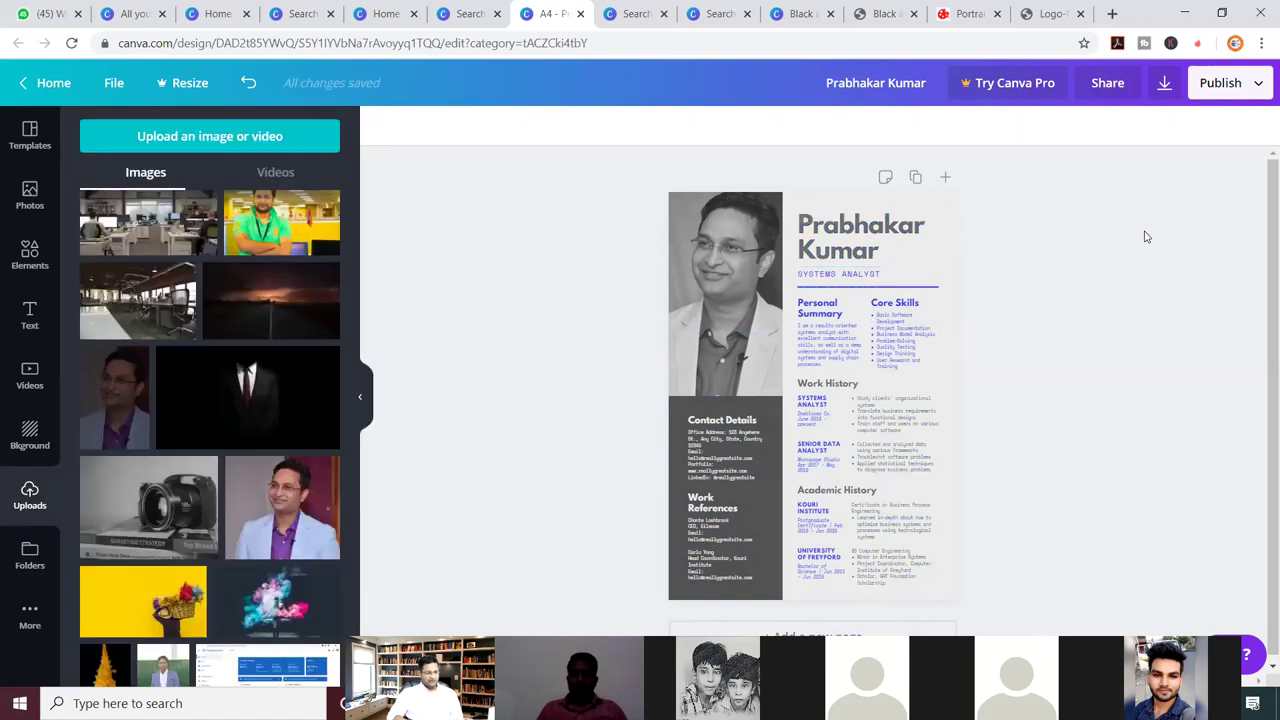
Download the resume as a PDF Print file and dismiss the print promotion.
left_click(1161, 97)
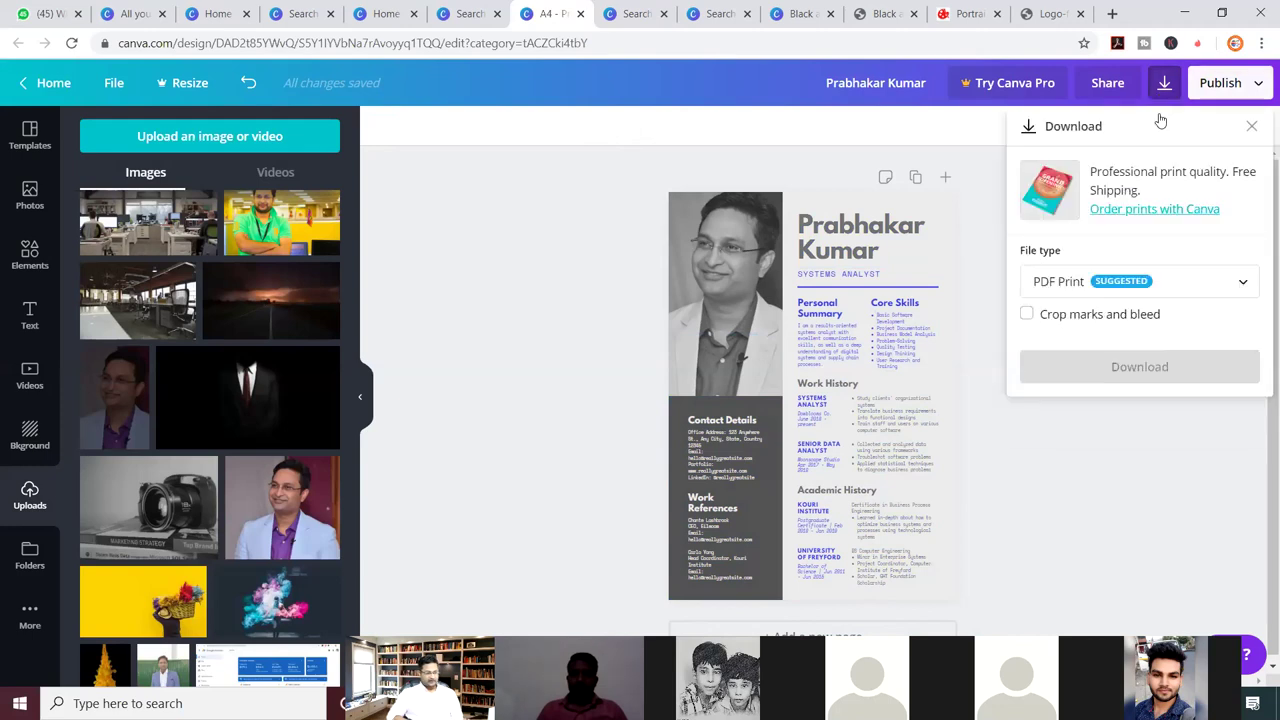
left_click(1196, 278)
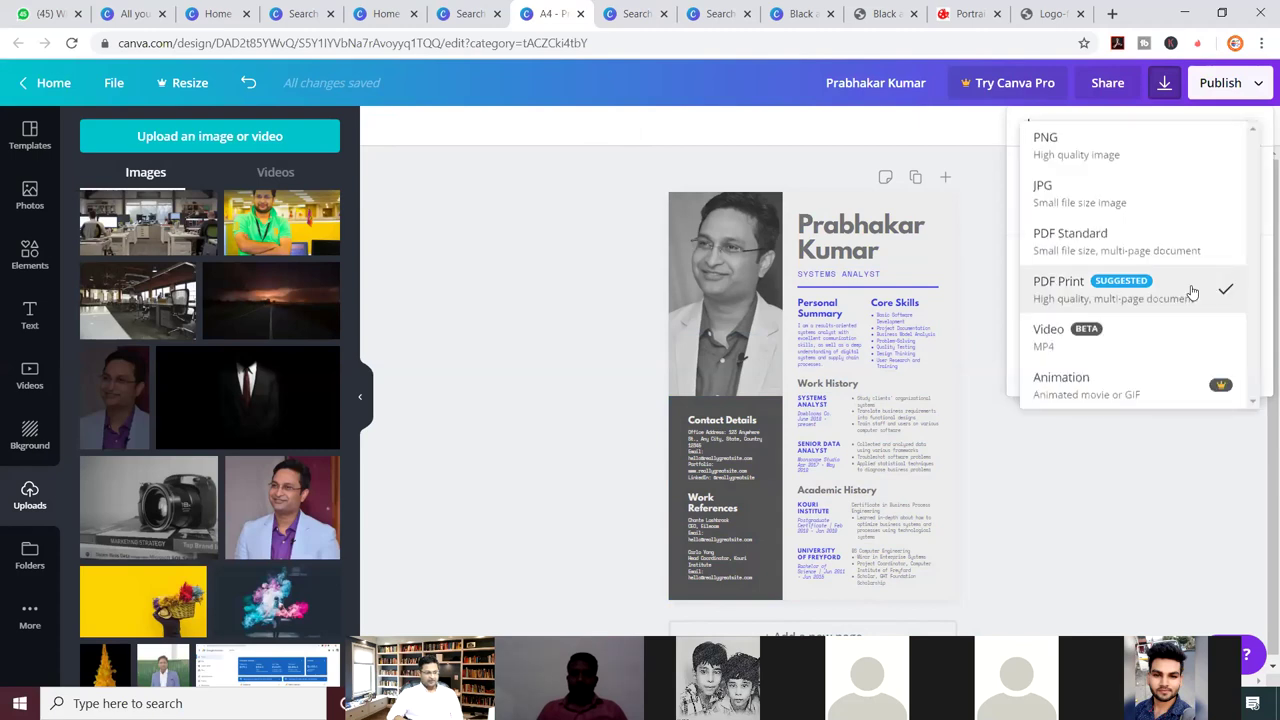
key("Escape")
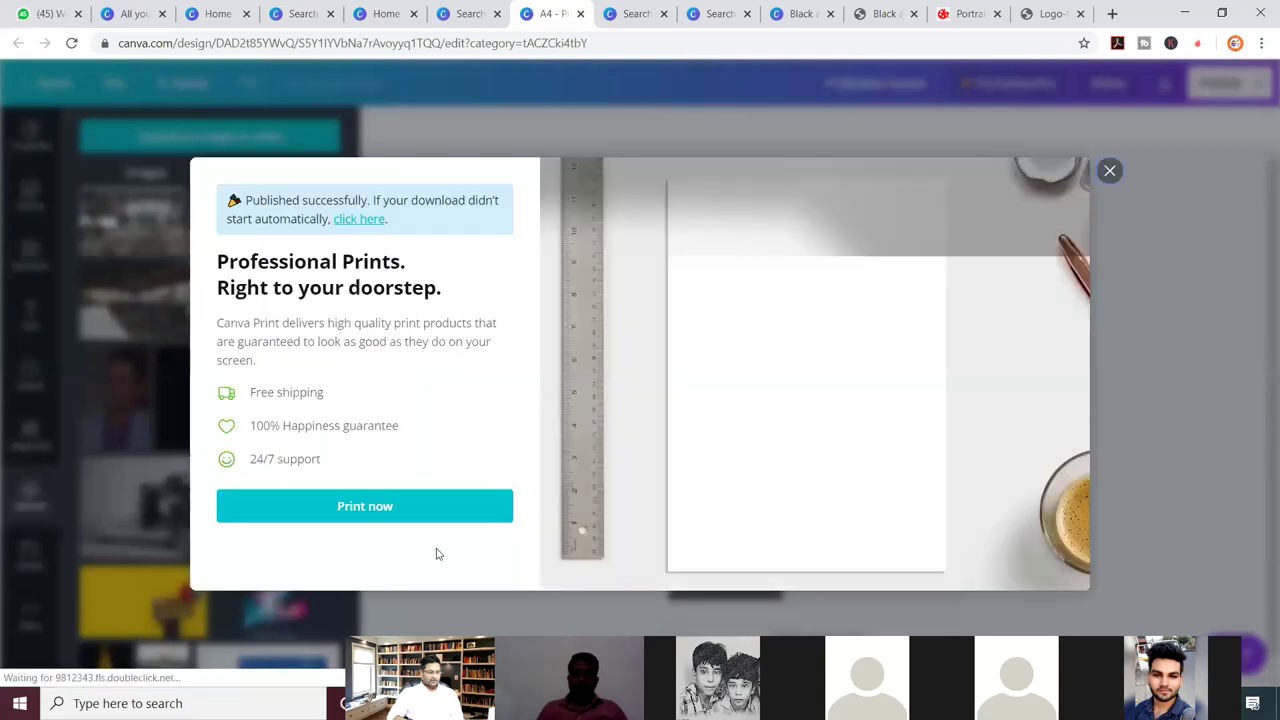
key("Escape")
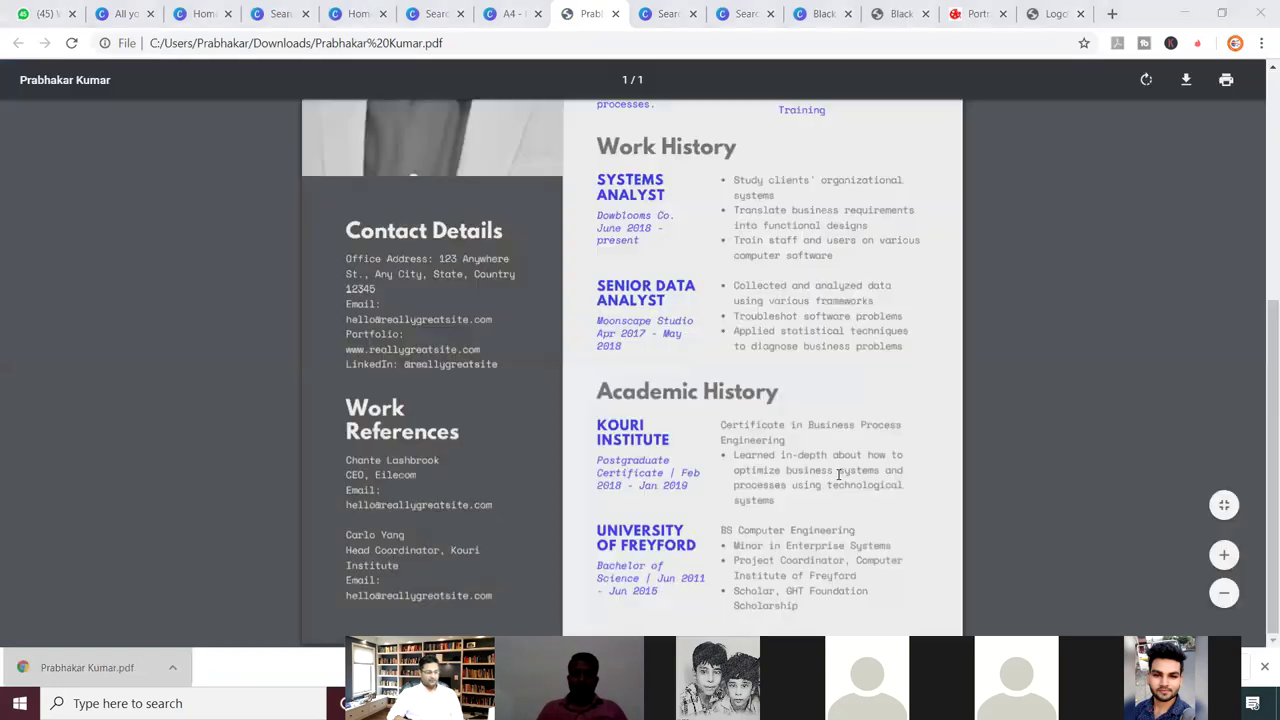
scroll(838, 474, "up", 4)
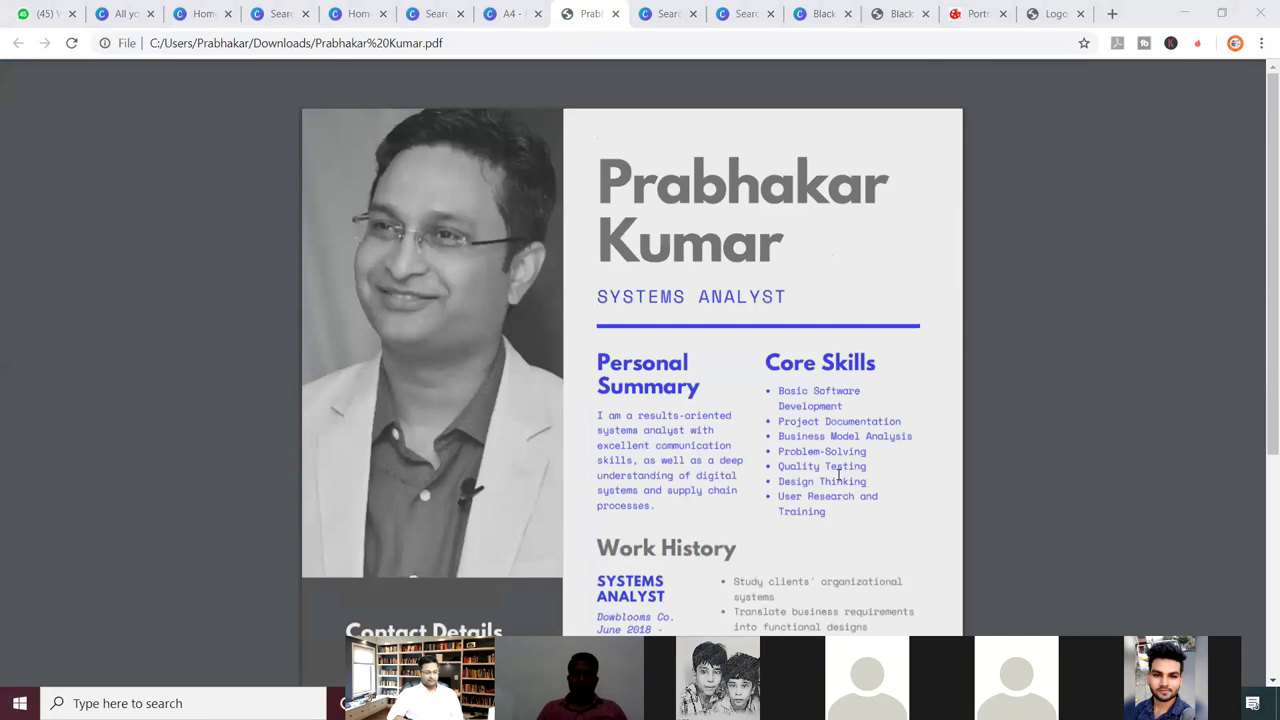
scroll(838, 474, "down", 4)
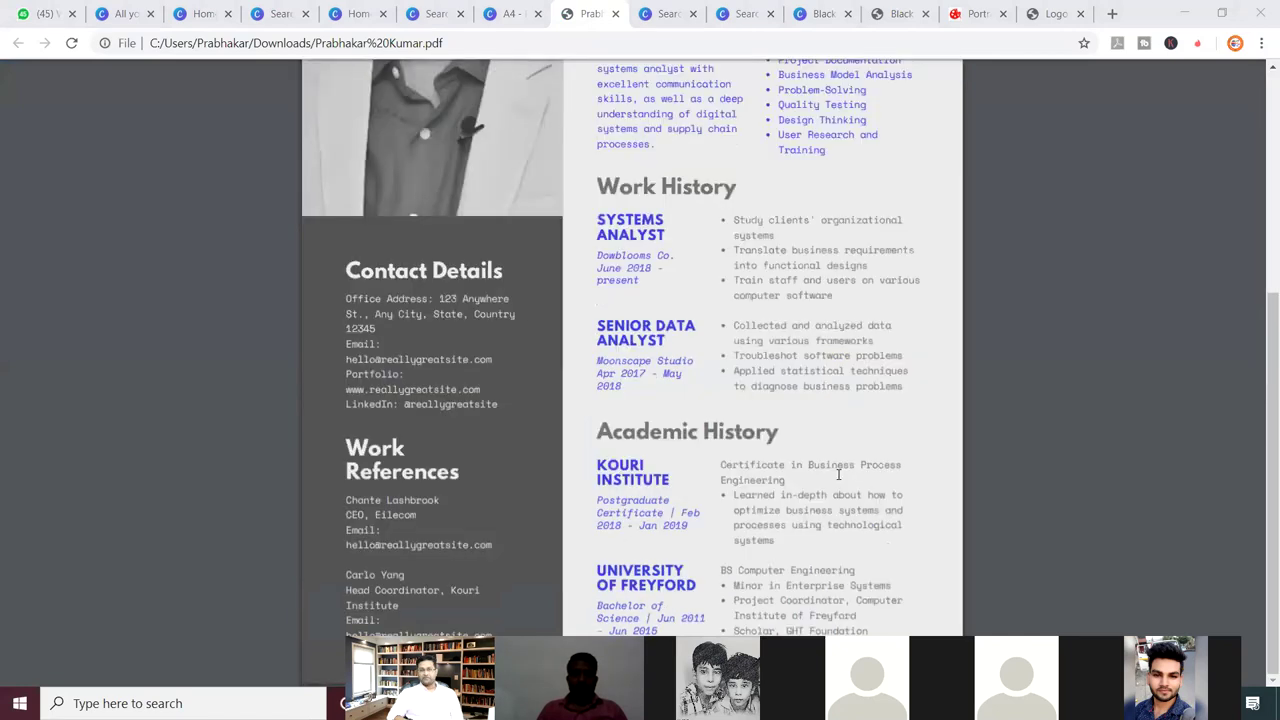
scroll(838, 474, "up", 2)
scroll(838, 474, "up", 3)
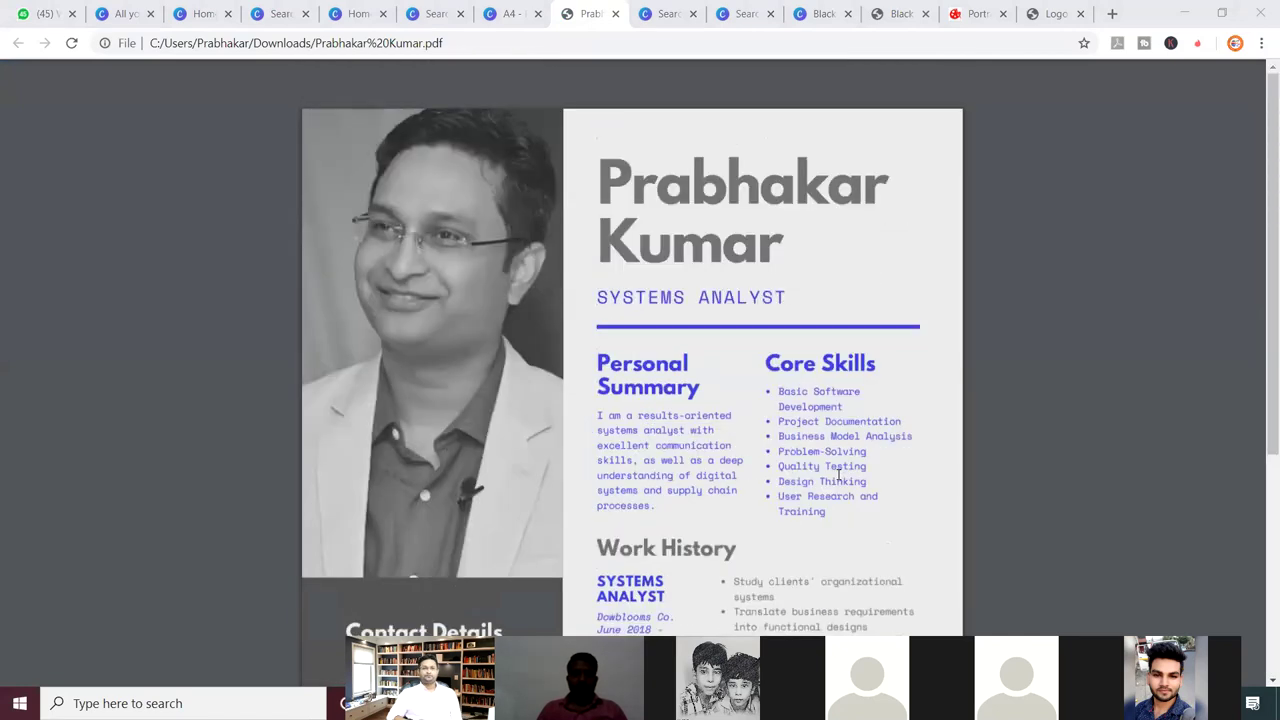
scroll(838, 474, "down", 4)
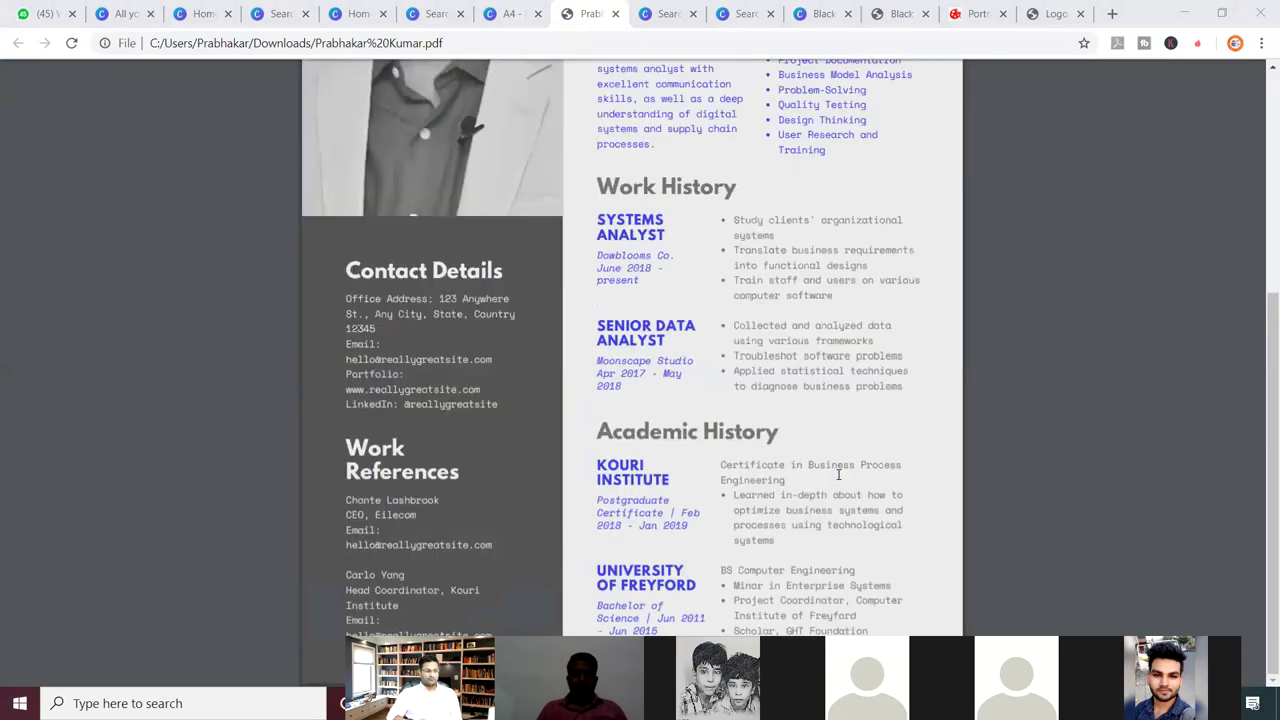
scroll(838, 474, "up", 4)
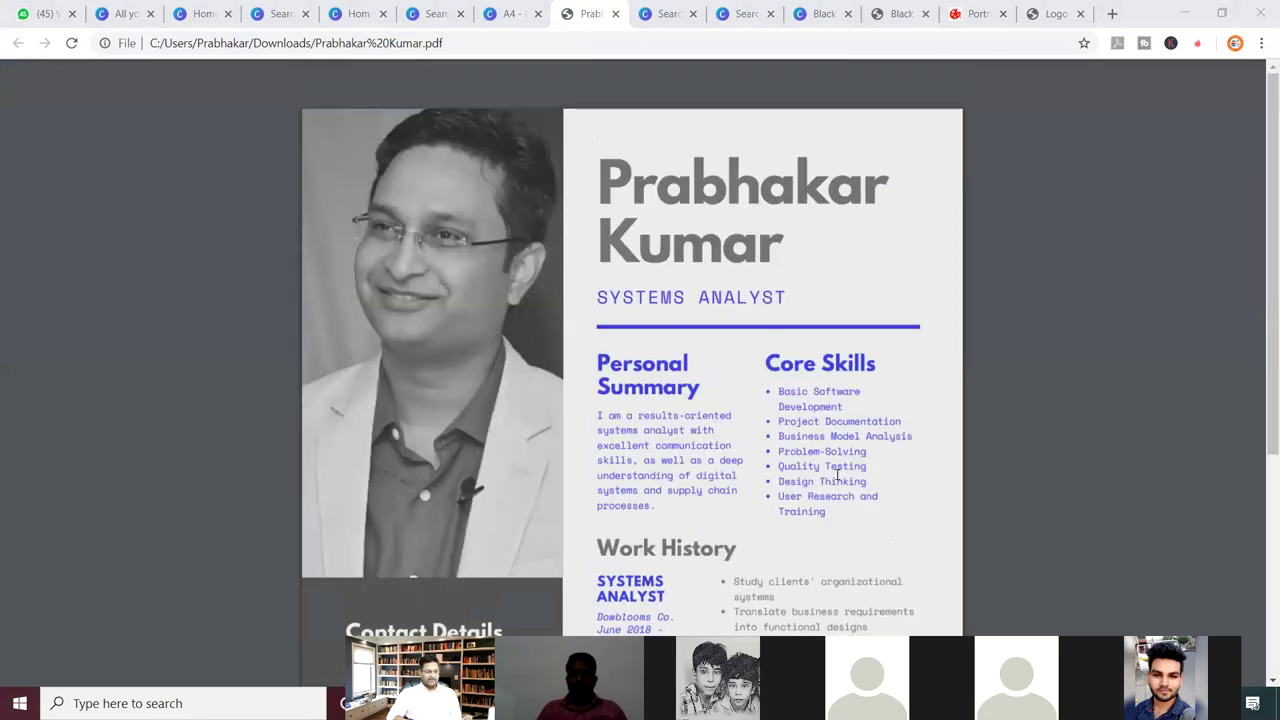
scroll(1187, 99, "down", 2)
scroll(1187, 99, "up", 2)
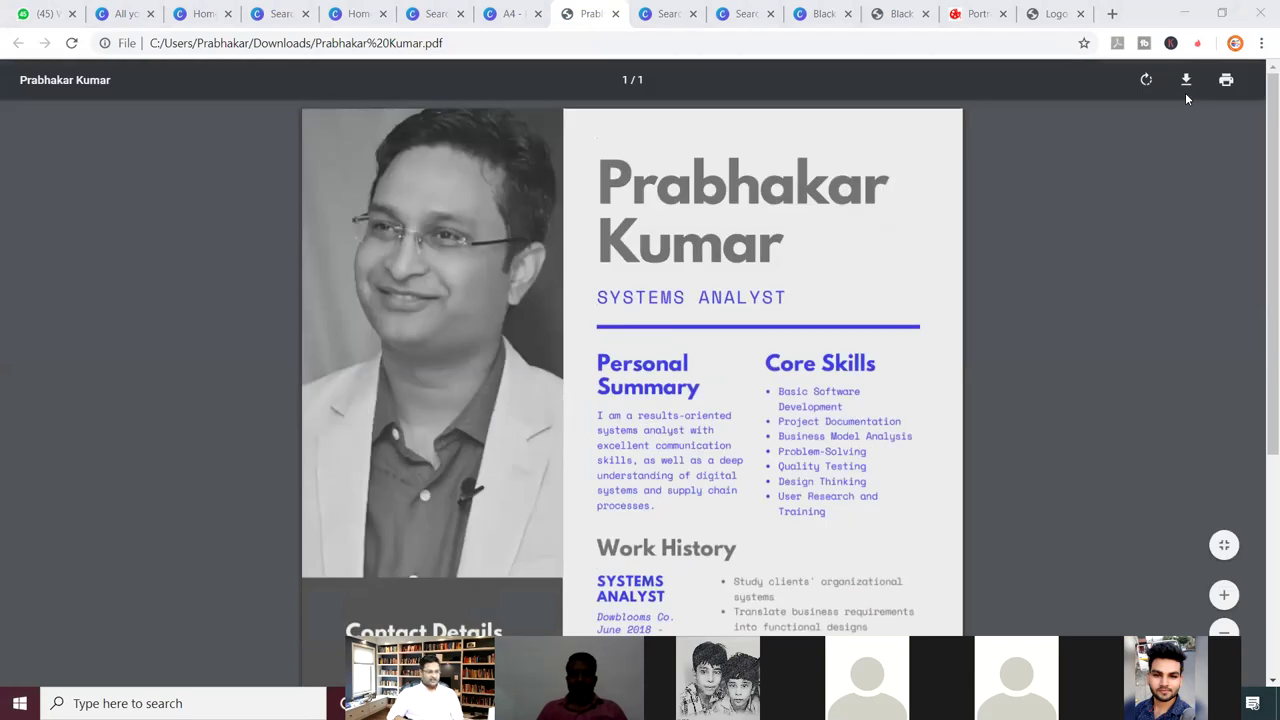
left_click(615, 15)
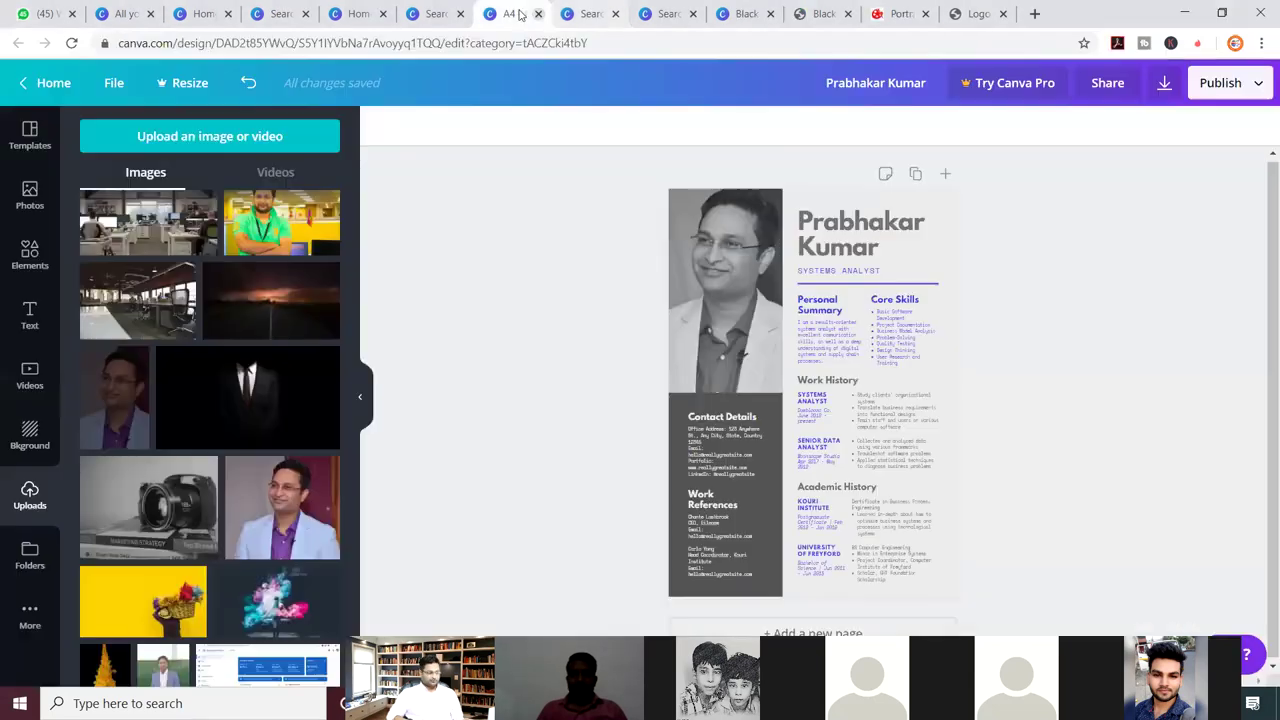
Browse the side panel's templates and stock photos, then return to templates.
left_click(29, 138)
left_click(30, 196)
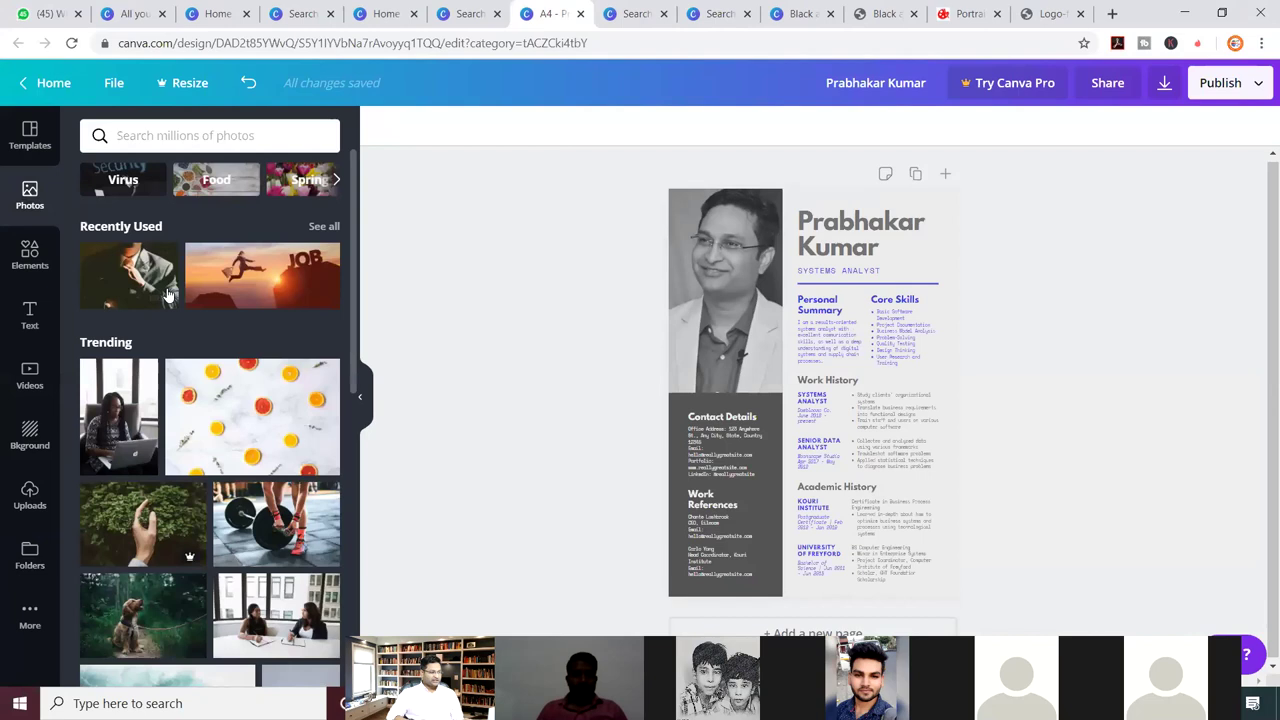
scroll(230, 400, "down", 5)
scroll(230, 400, "down", 5)
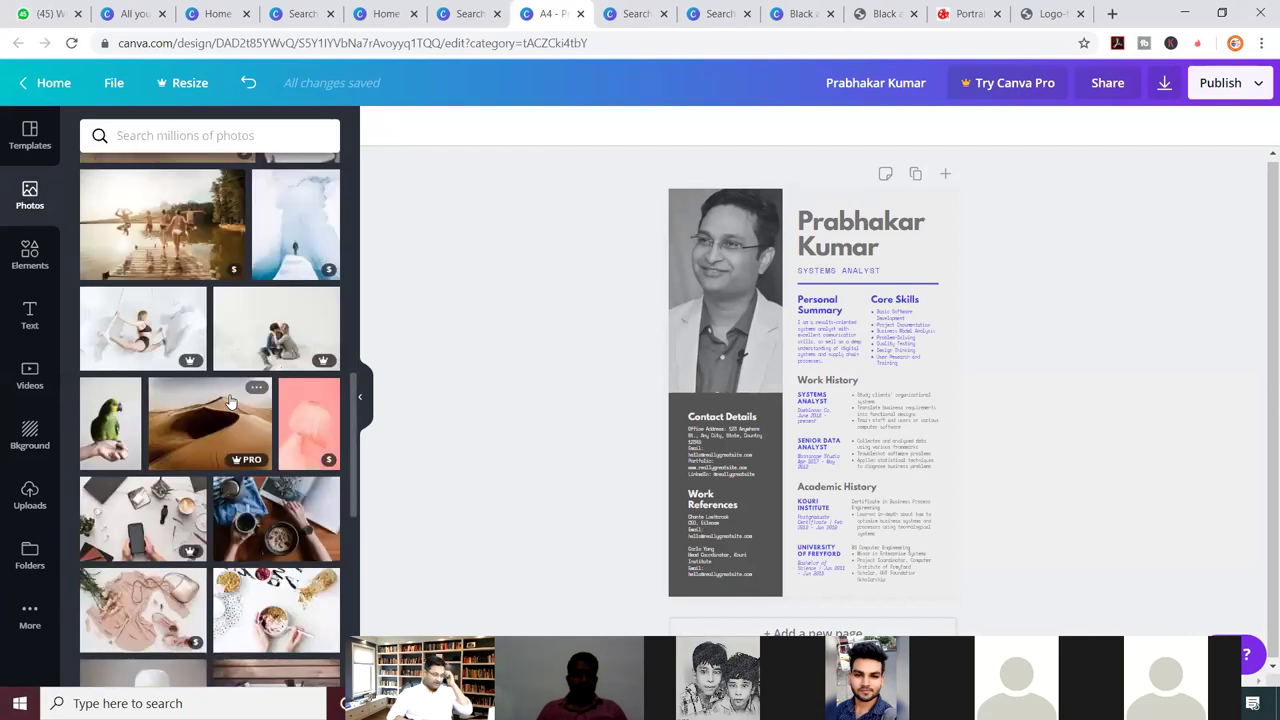
scroll(230, 400, "up", 10)
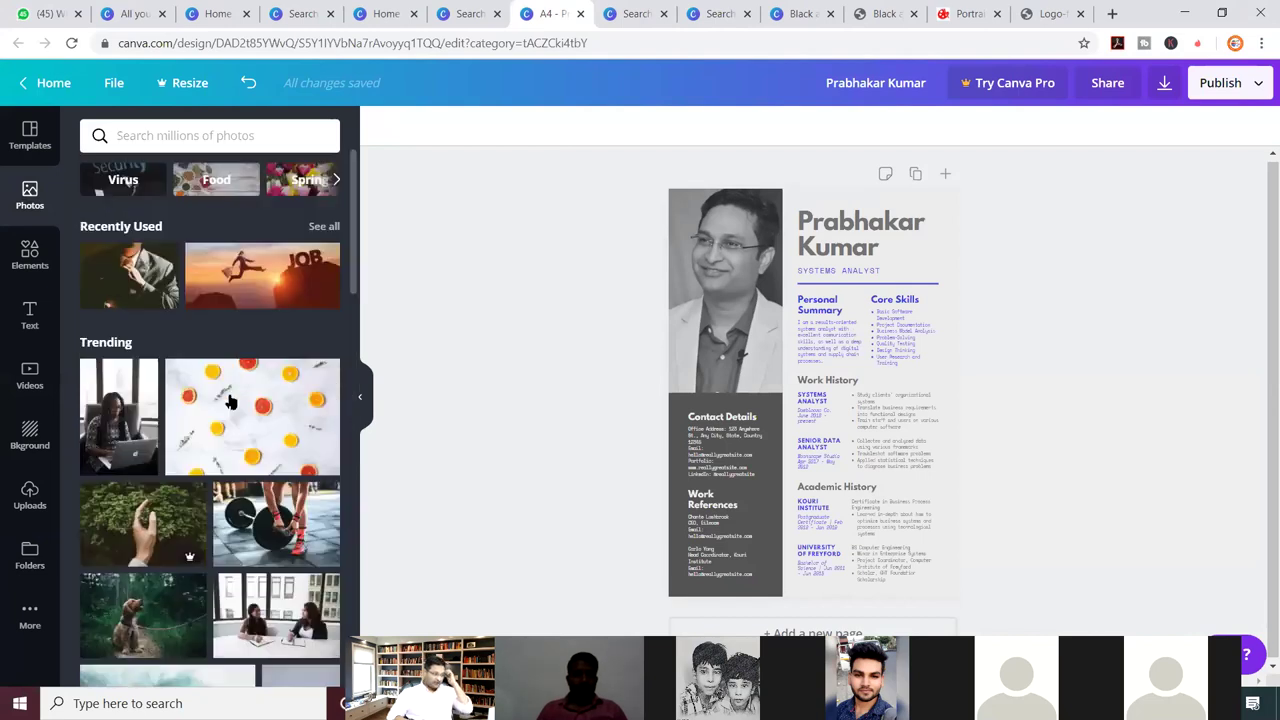
left_click(45, 143)
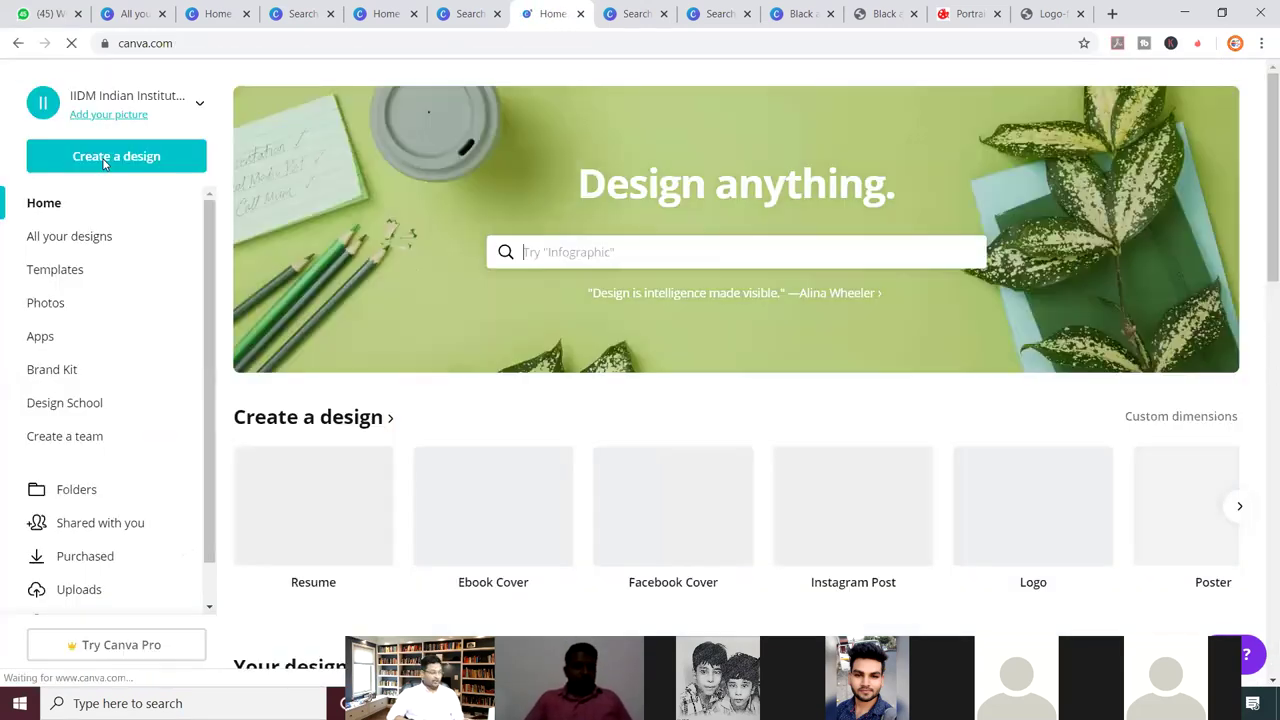
Search 'coll' from the home page and show the Photo Collage template results.
left_click(551, 252)
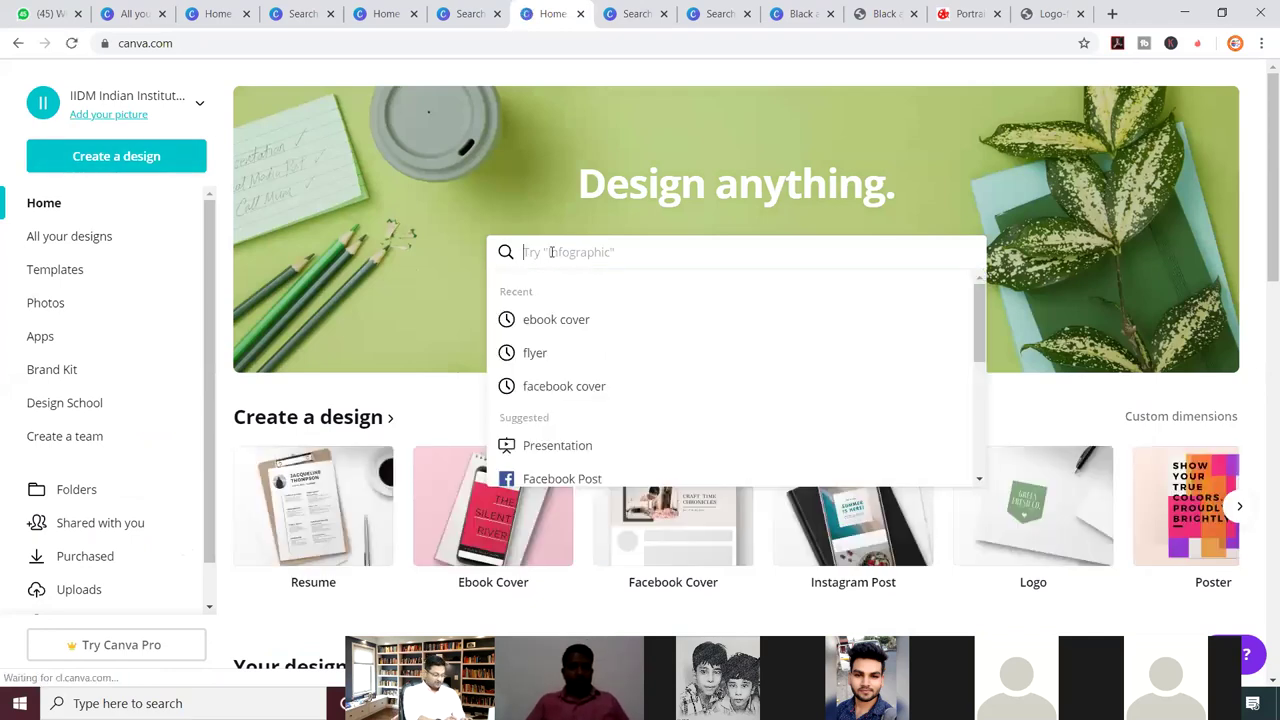
type("coll")
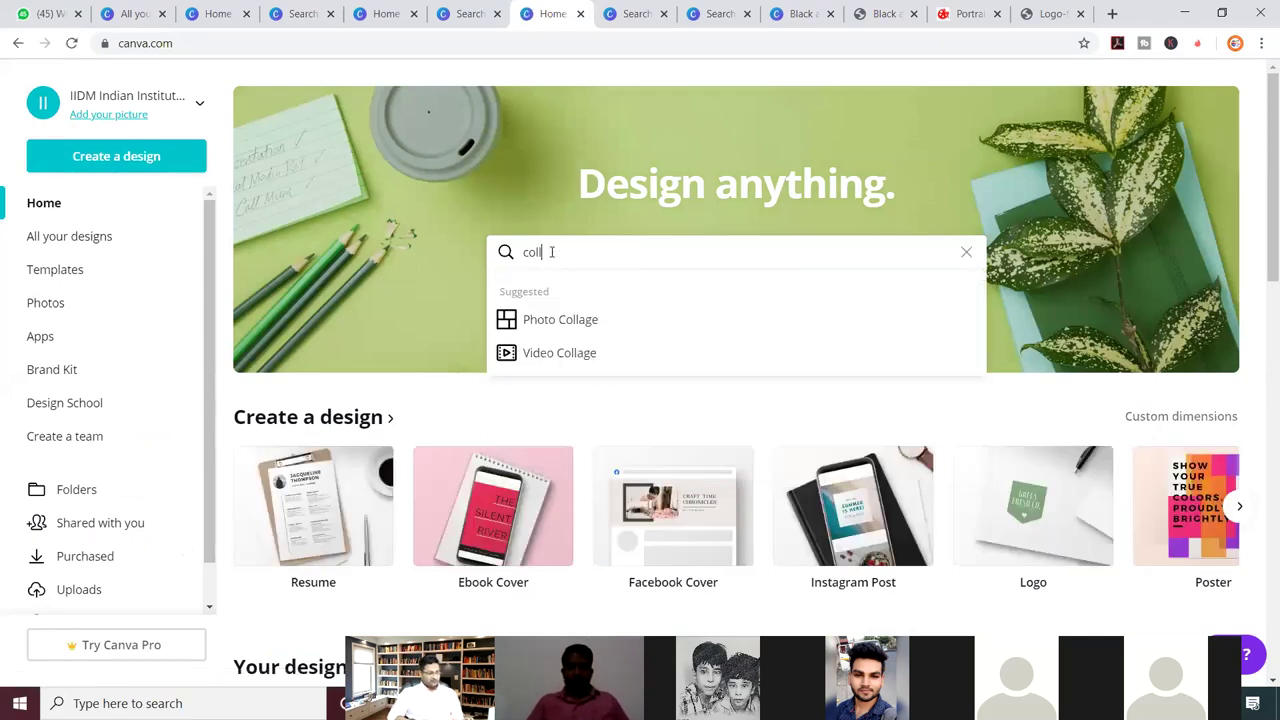
left_click(586, 325)
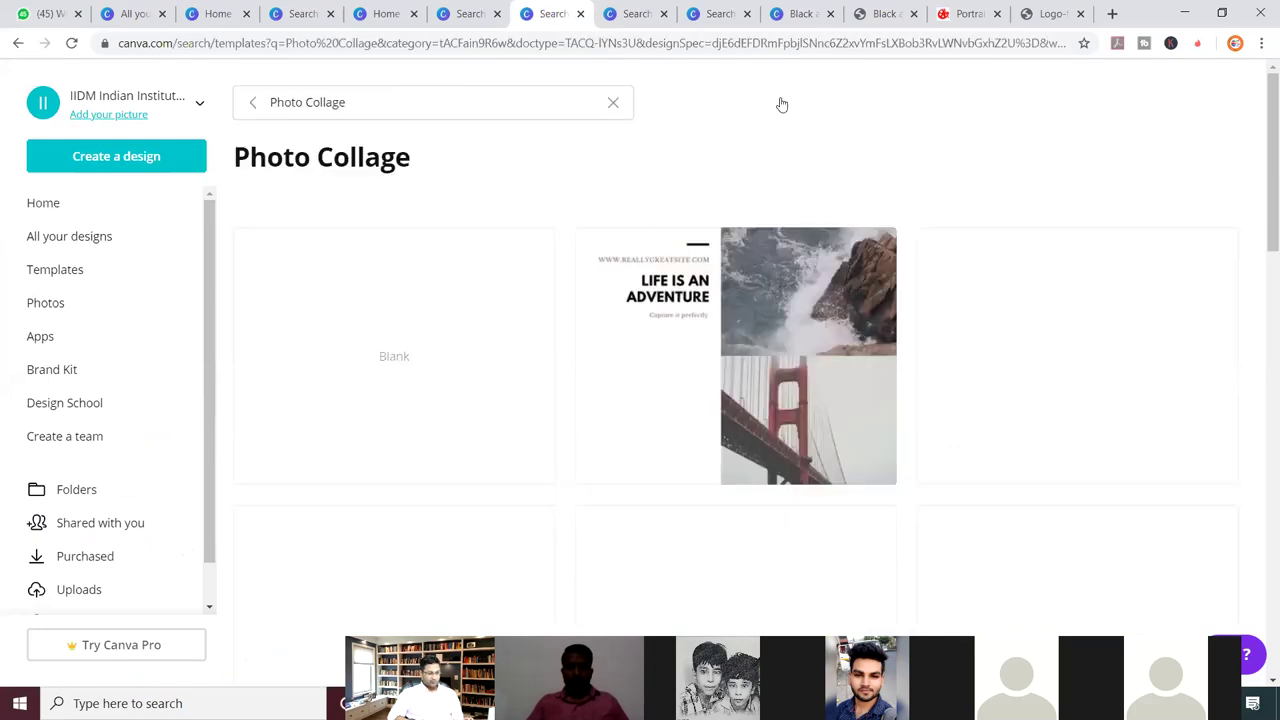
scroll(705, 365, "down", 3)
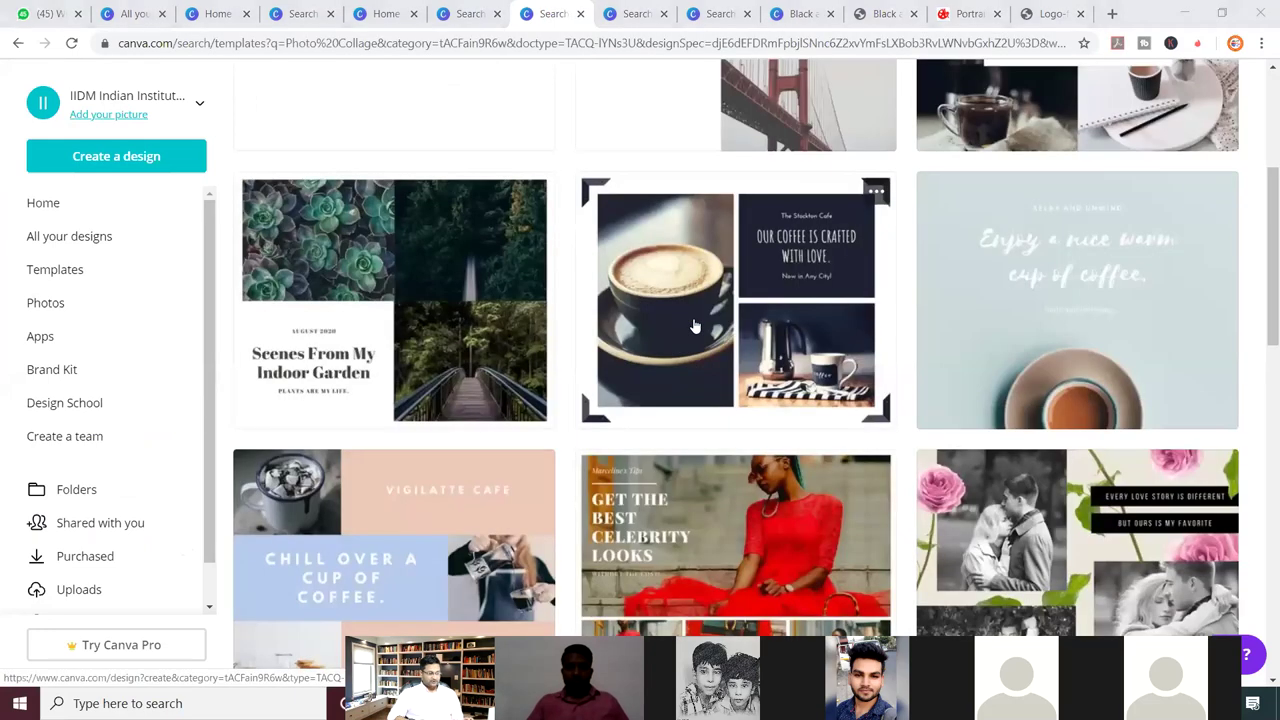
Open the coffee photo collage and replace the coffee cup photo with the uploaded girl portrait.
left_click(693, 325)
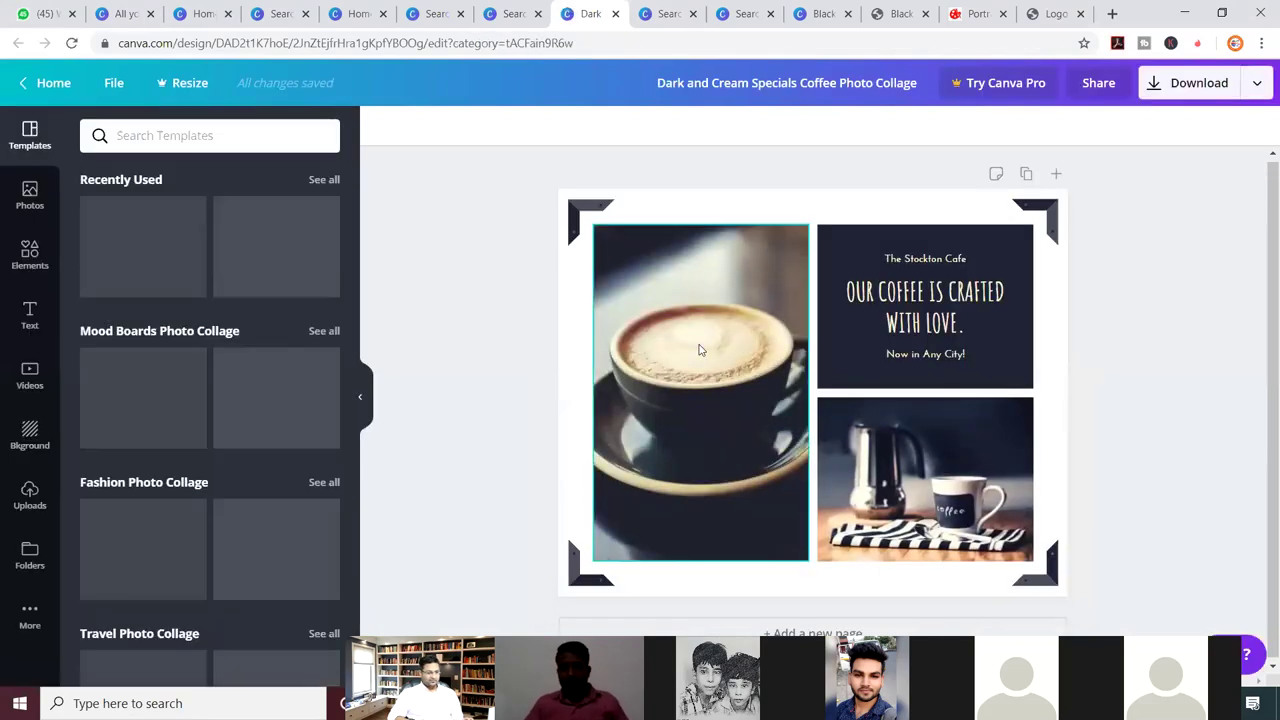
left_click(700, 349)
left_click(31, 500)
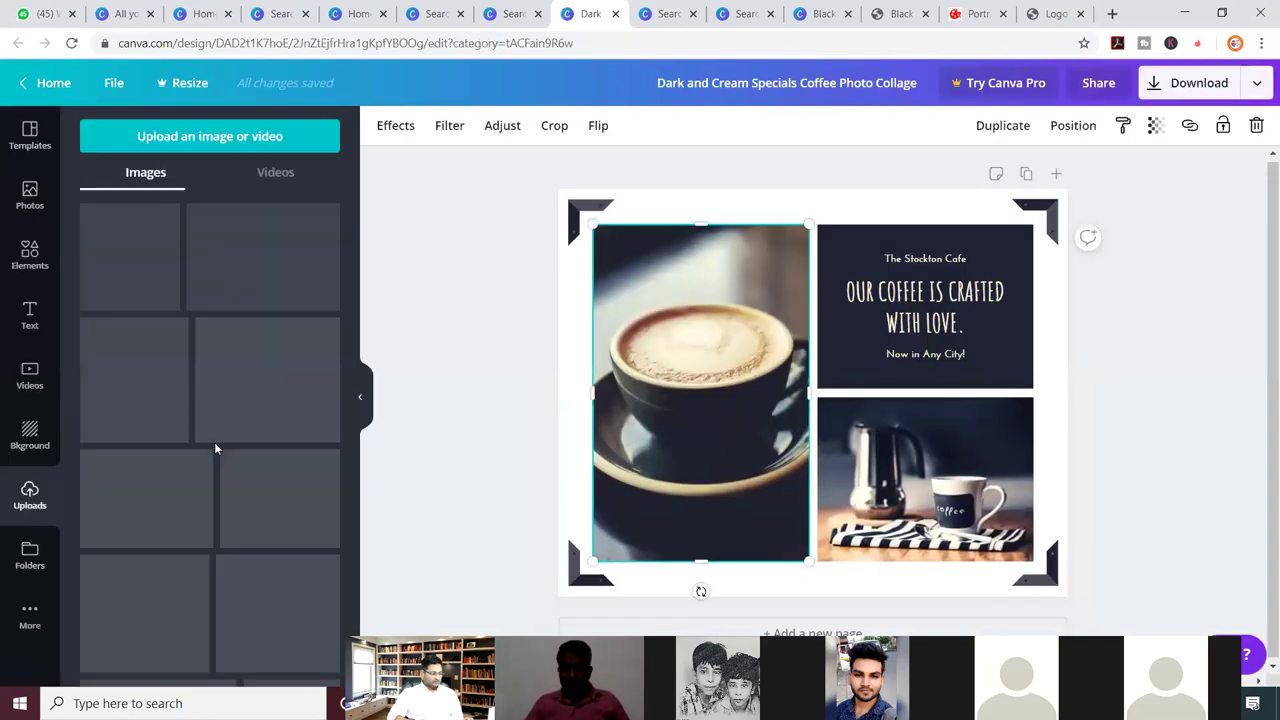
left_click_drag(195, 347, 604, 410)
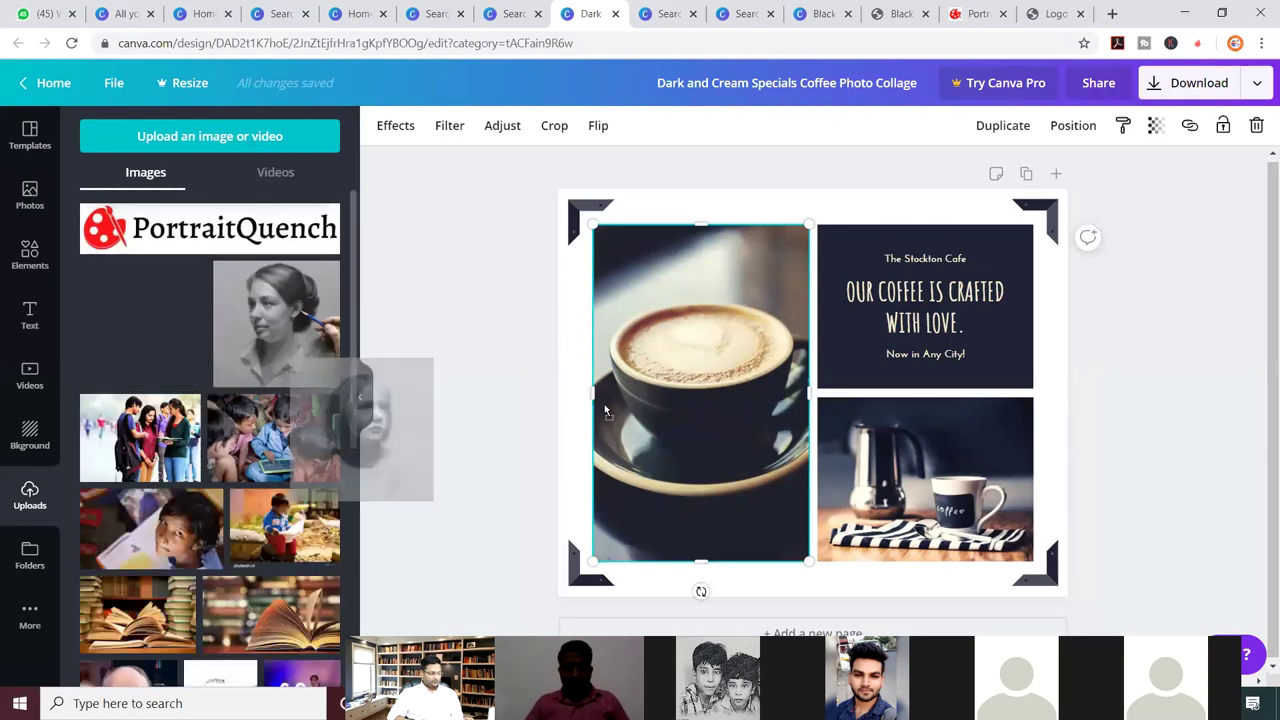
left_click_drag(664, 377, 664, 377)
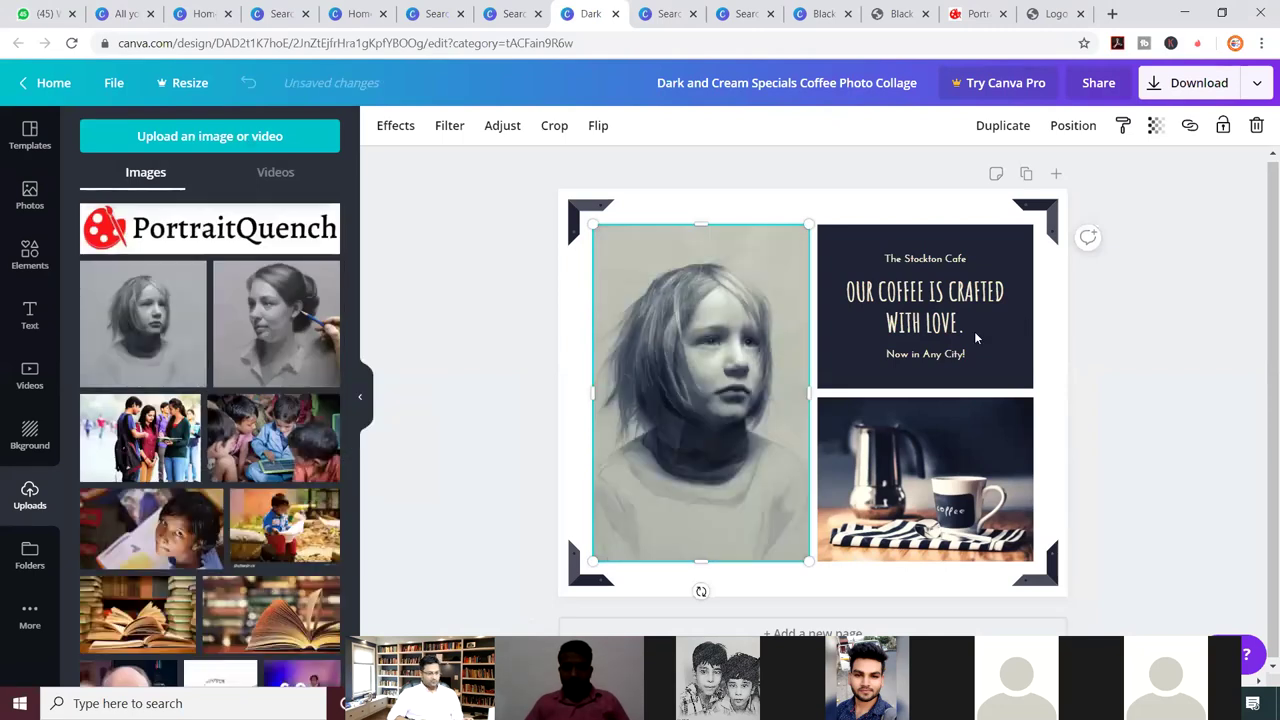
left_click(1150, 434)
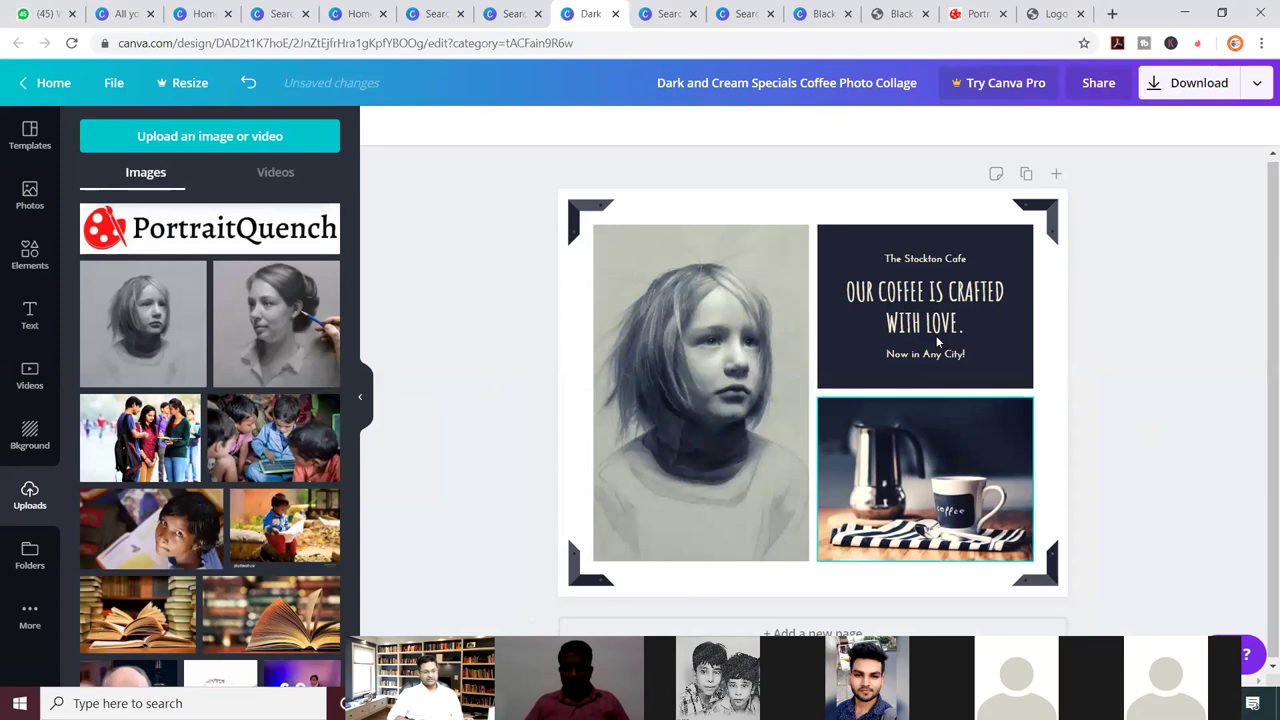
Put the 0:14 uploaded video into the lower-right coffee pot frame.
left_click(922, 511)
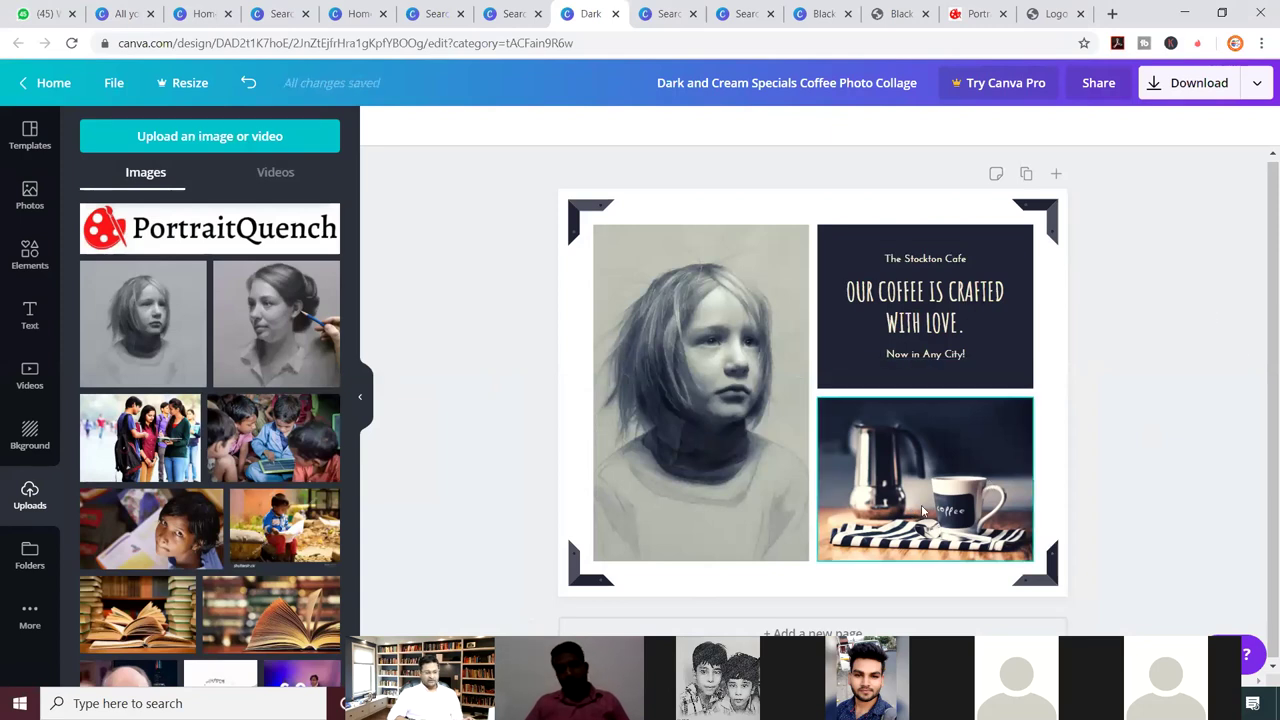
left_click(1193, 350)
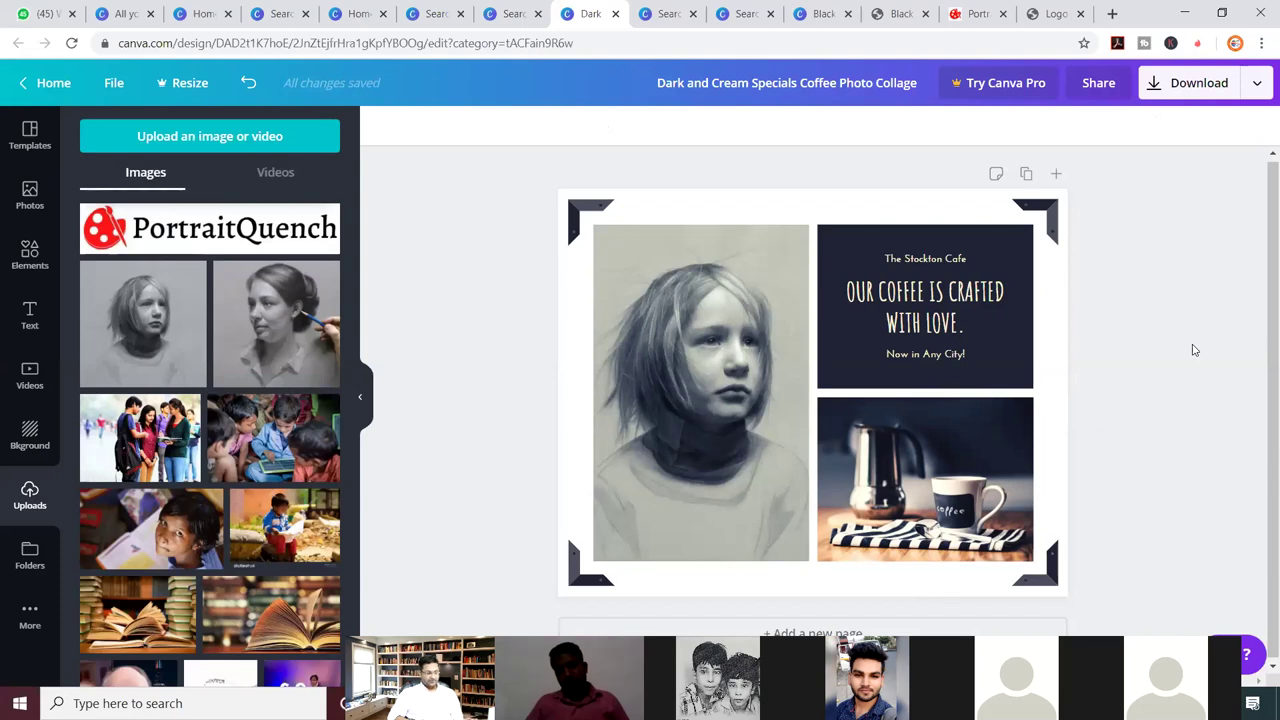
left_click(971, 463)
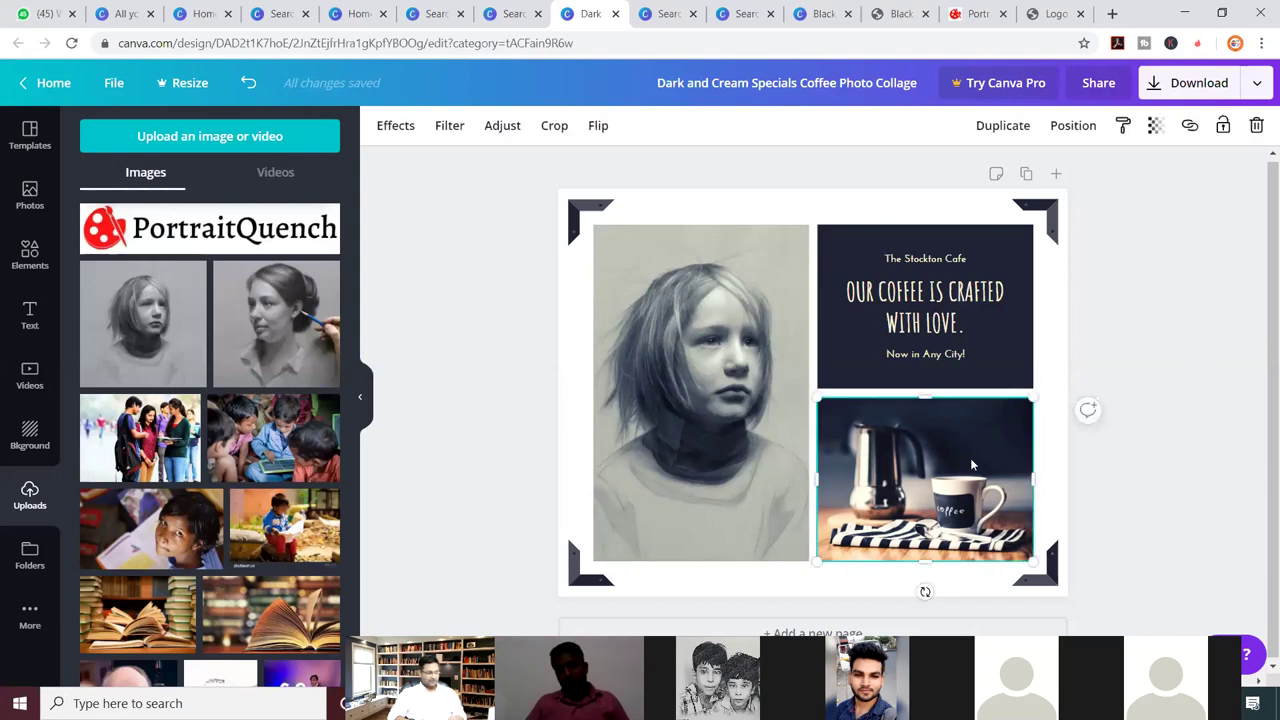
scroll(208, 418, "down", 5)
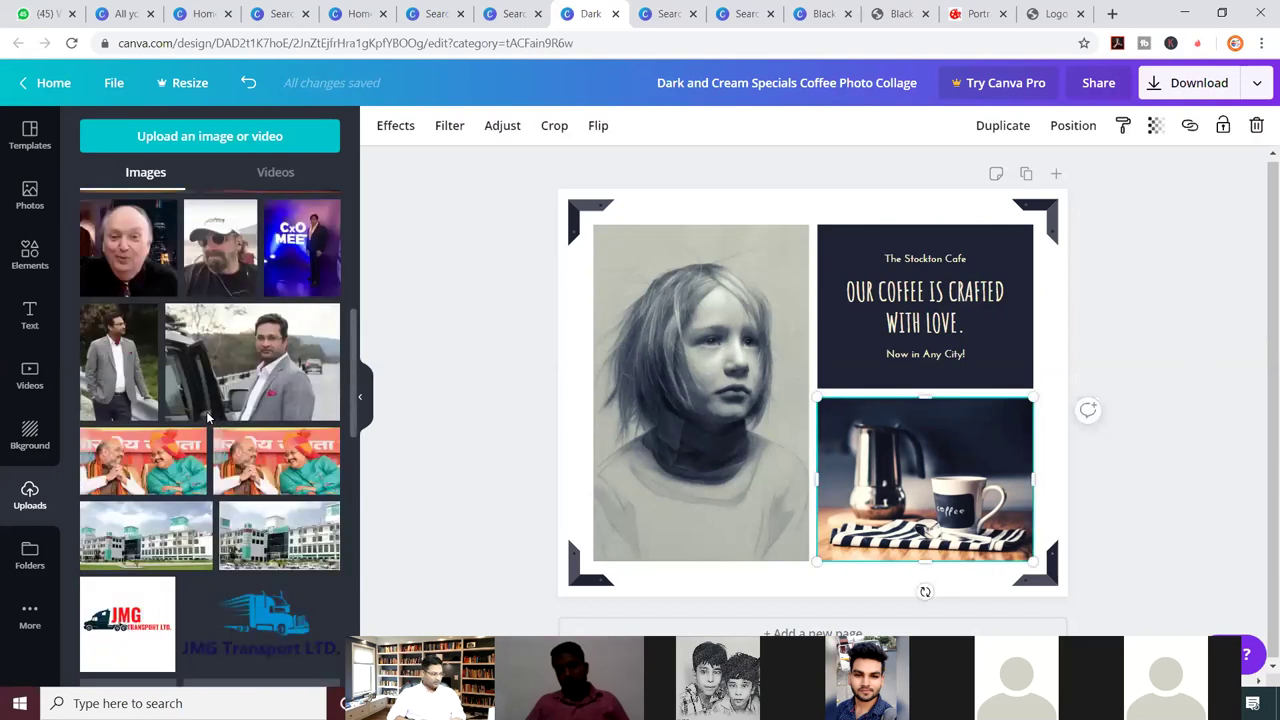
scroll(208, 418, "up", 5)
scroll(262, 188, "down", 3)
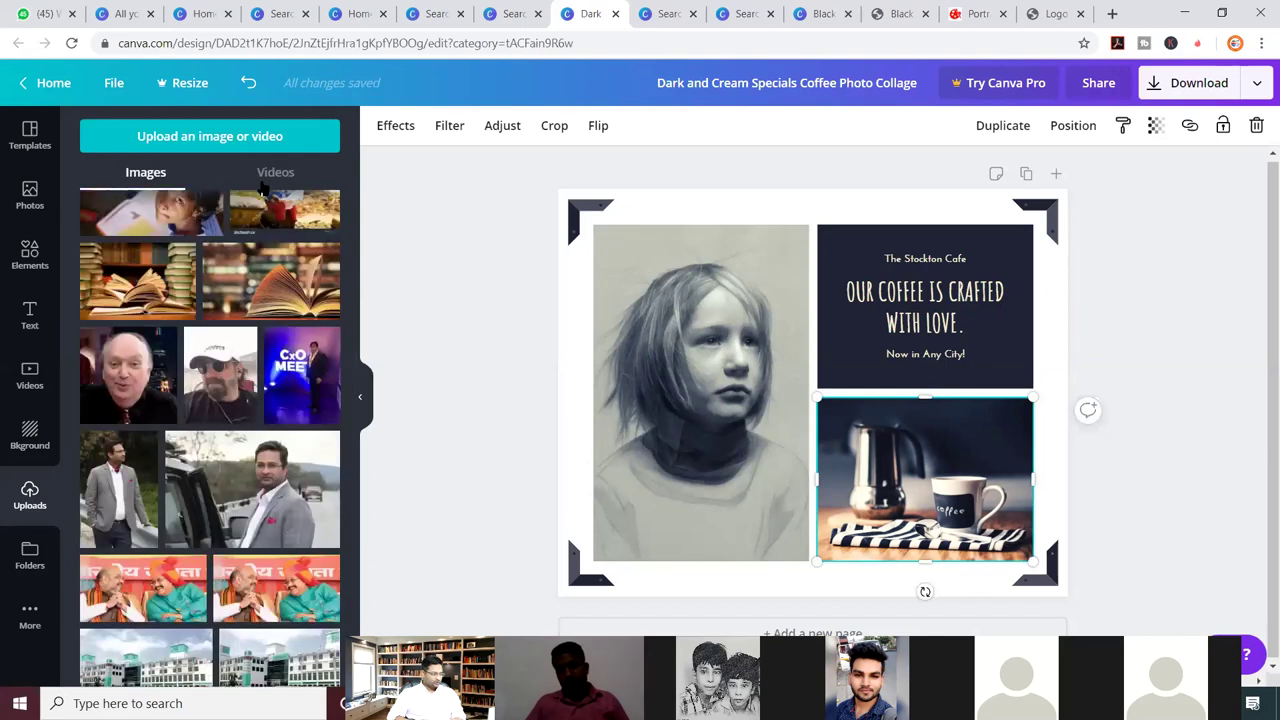
left_click(276, 172)
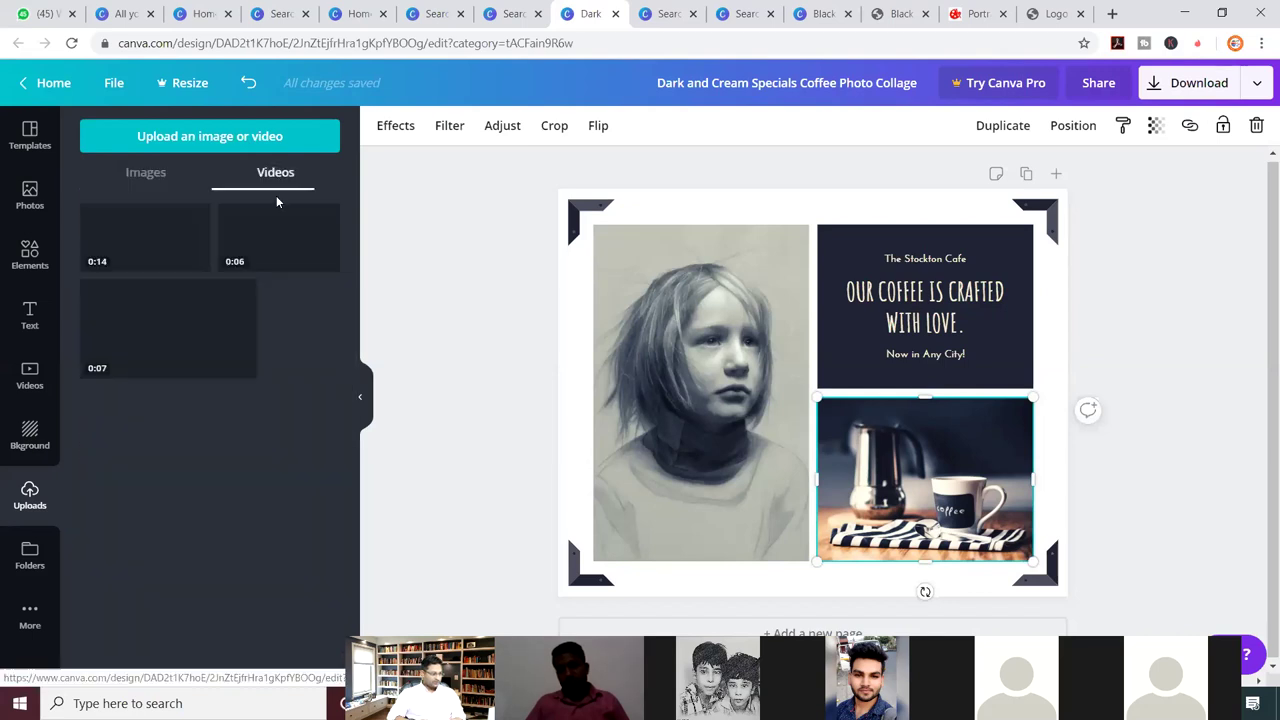
left_click(420, 286)
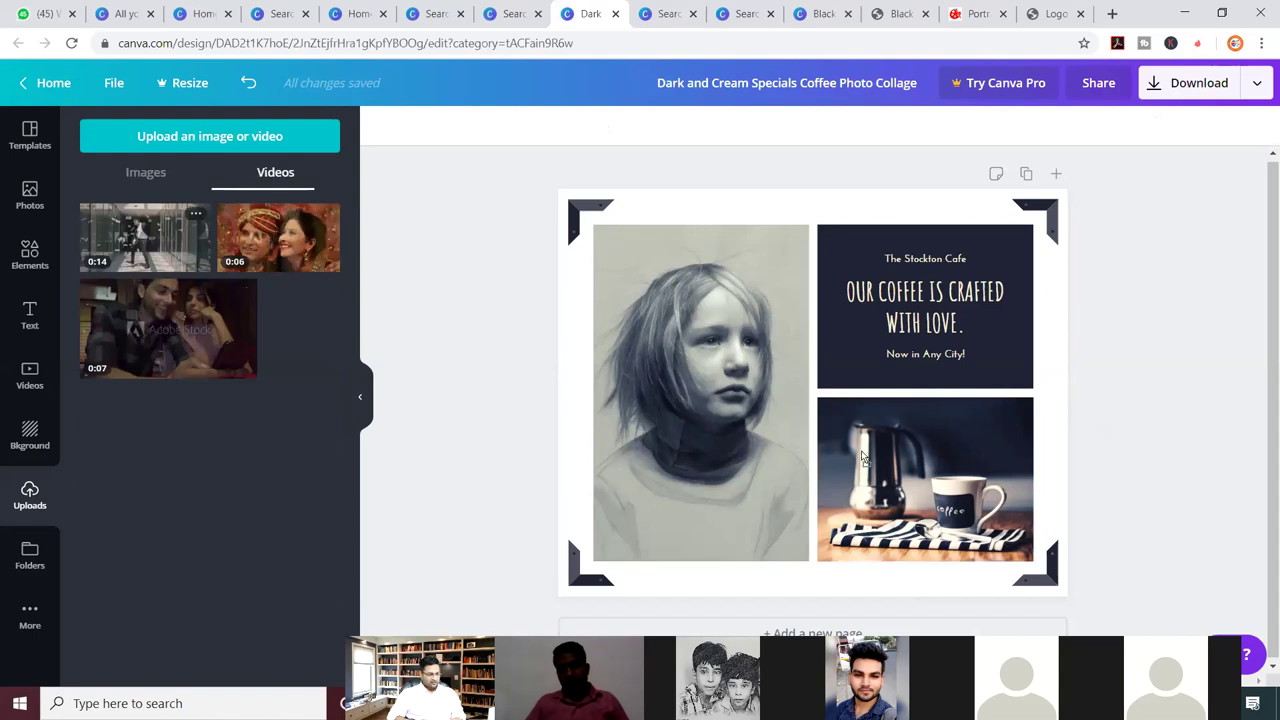
left_click_drag(145, 237, 925, 479)
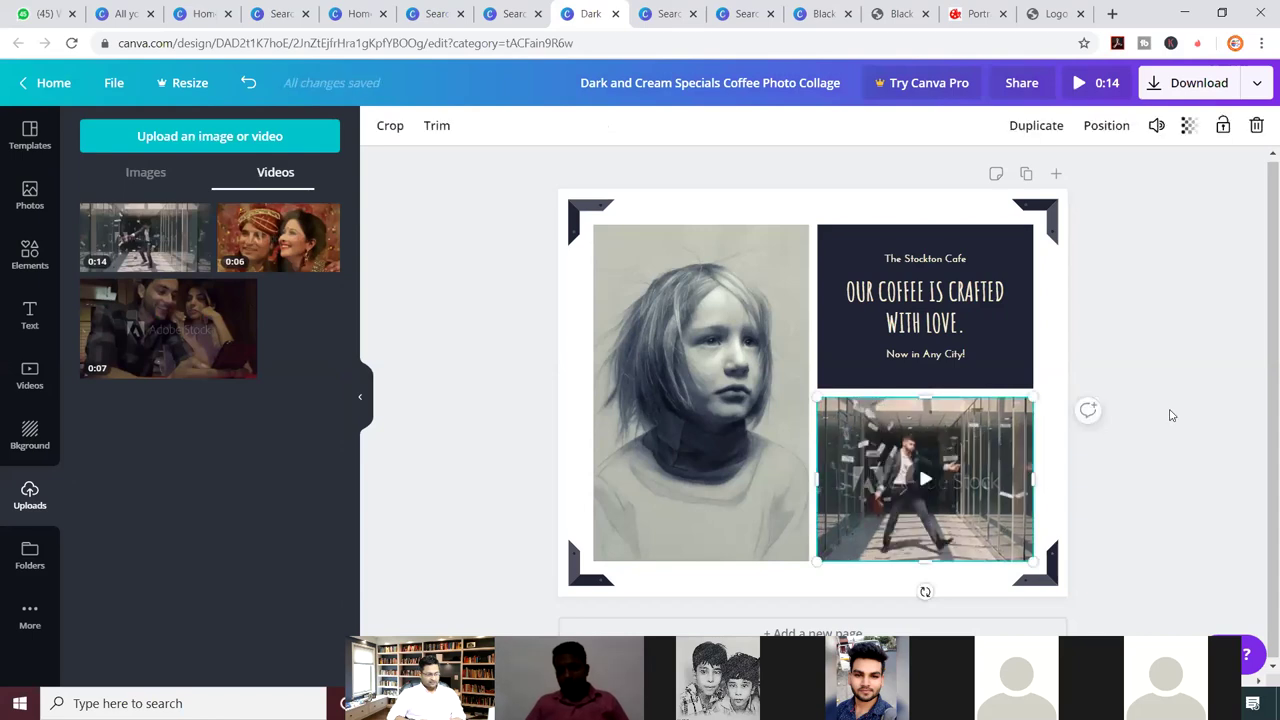
left_click(1172, 415)
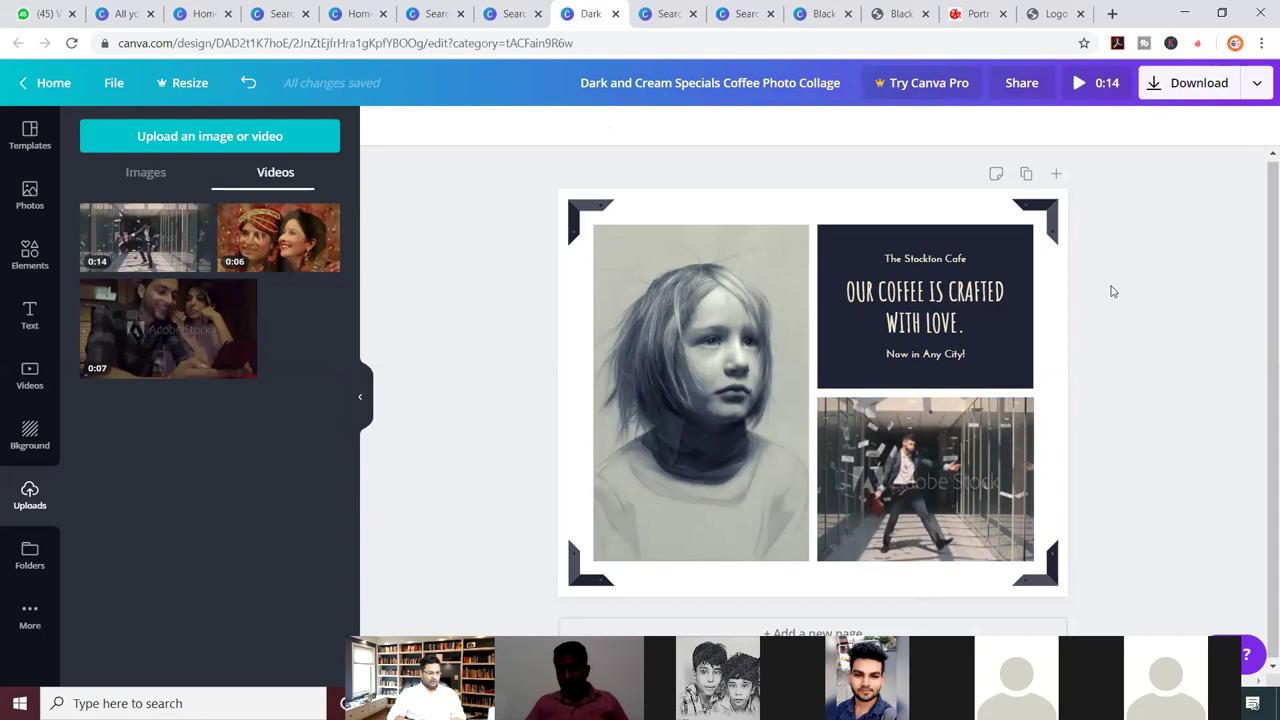
Export the collage as a Video (MP4) download.
left_click(1192, 90)
left_click(1150, 206)
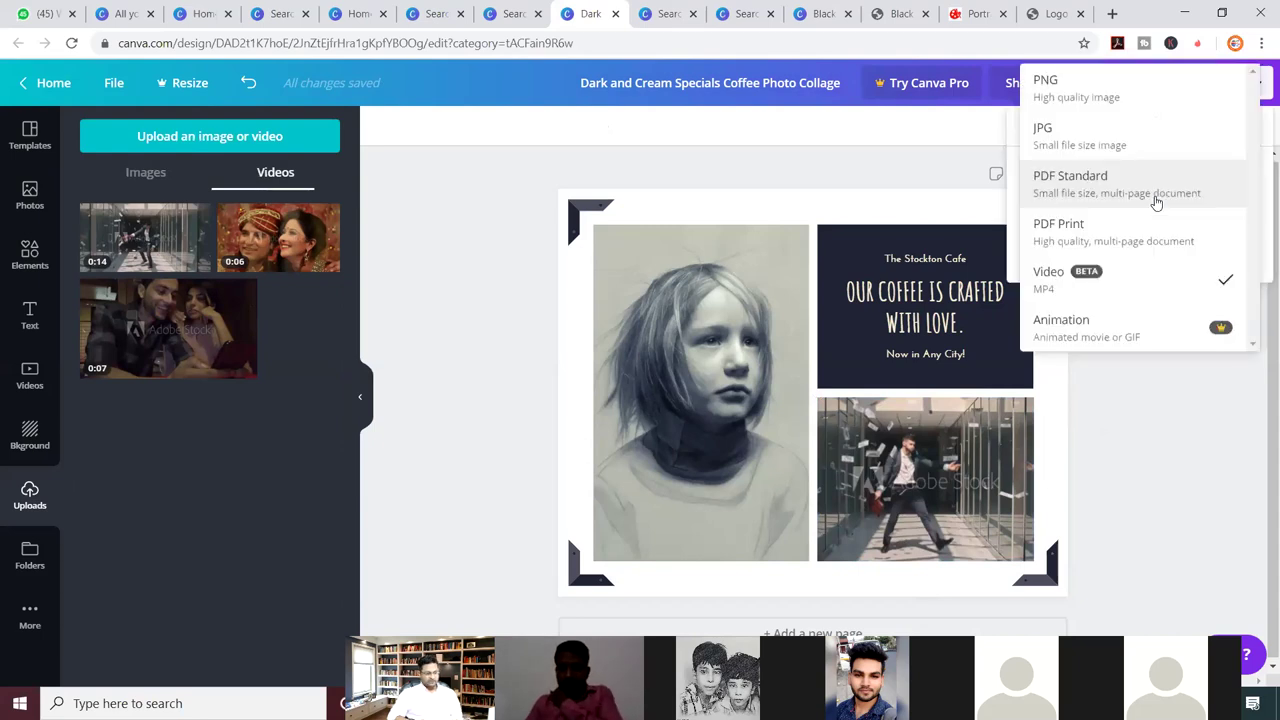
left_click(1155, 282)
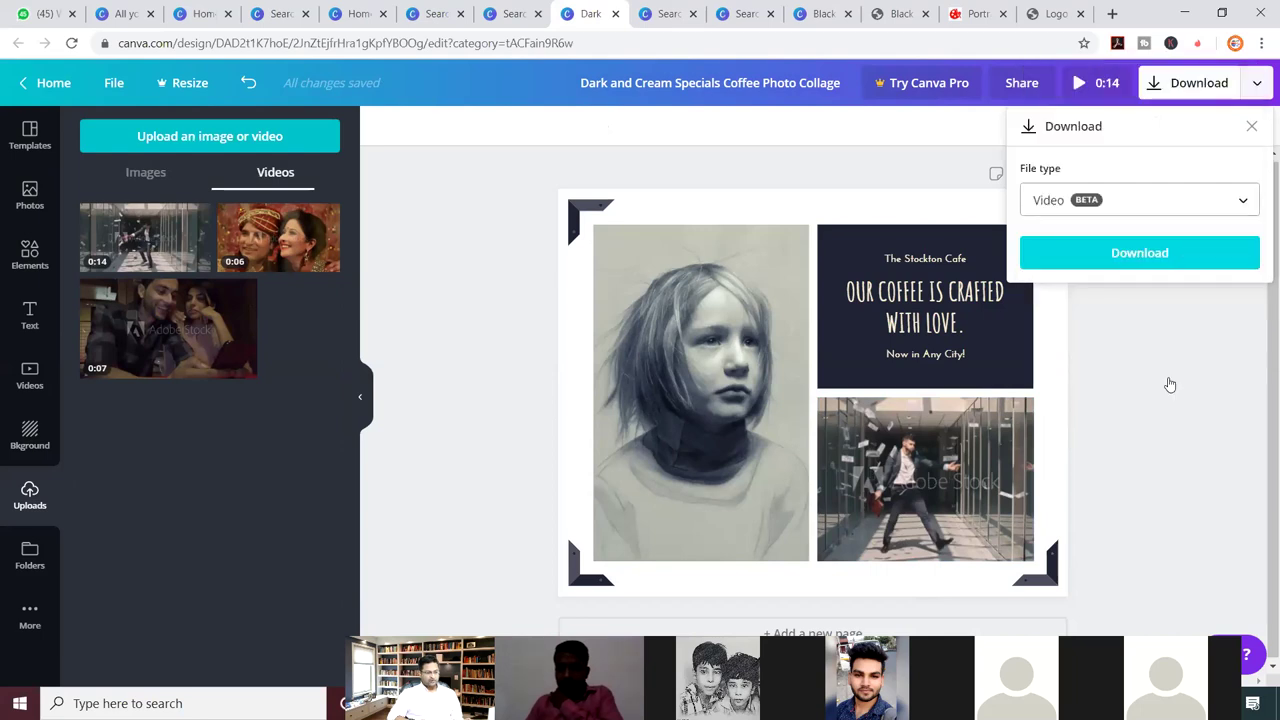
left_click(1140, 251)
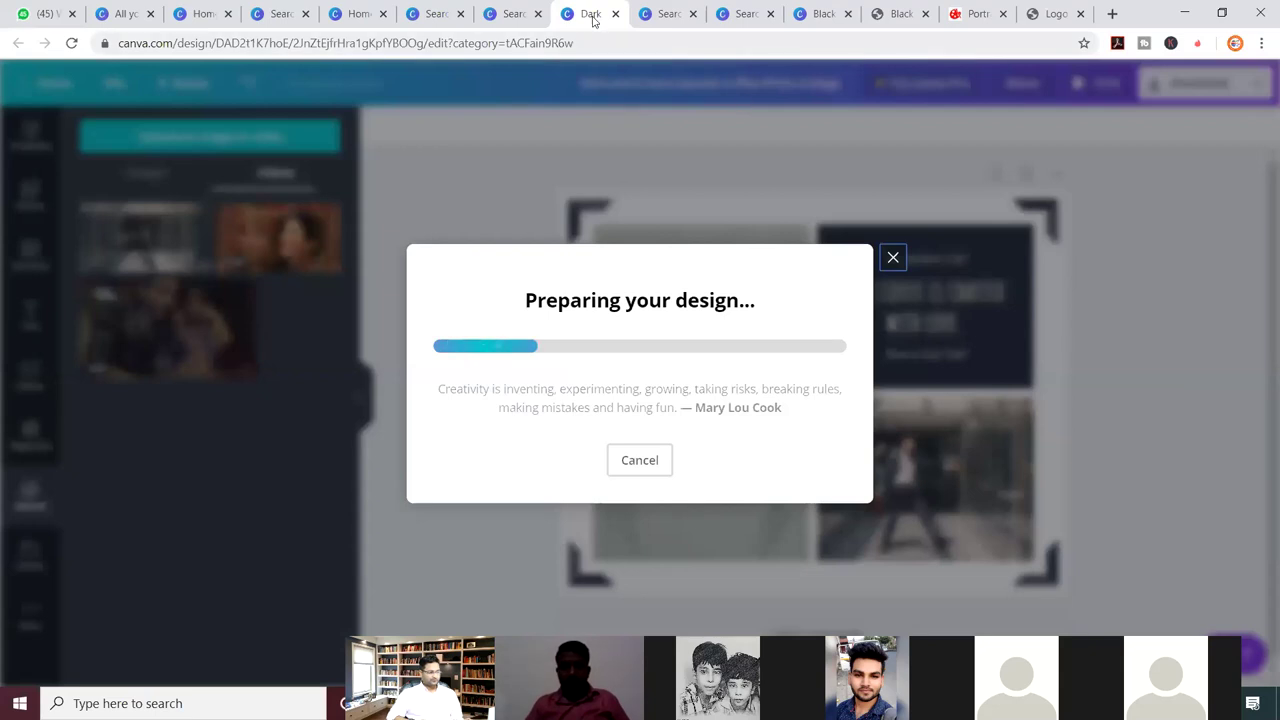
Close the Logo, template search and extra Home browser tabs.
left_click(1085, 14)
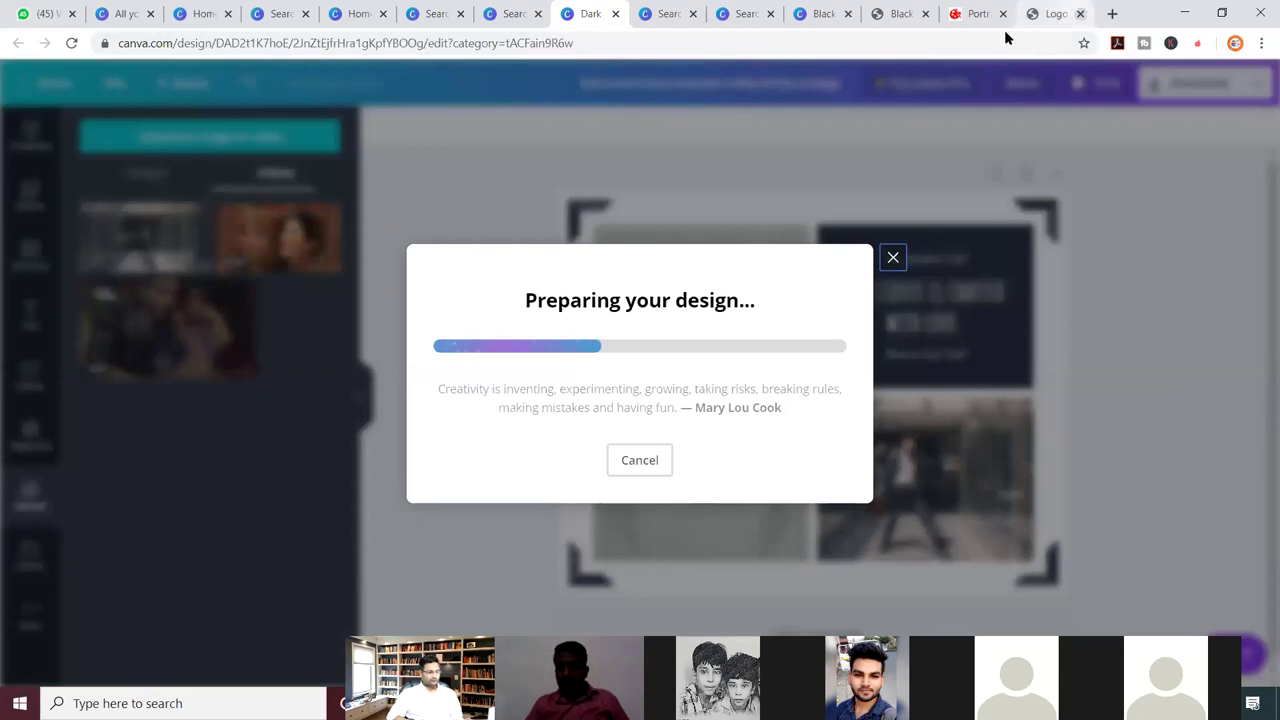
left_click(996, 14)
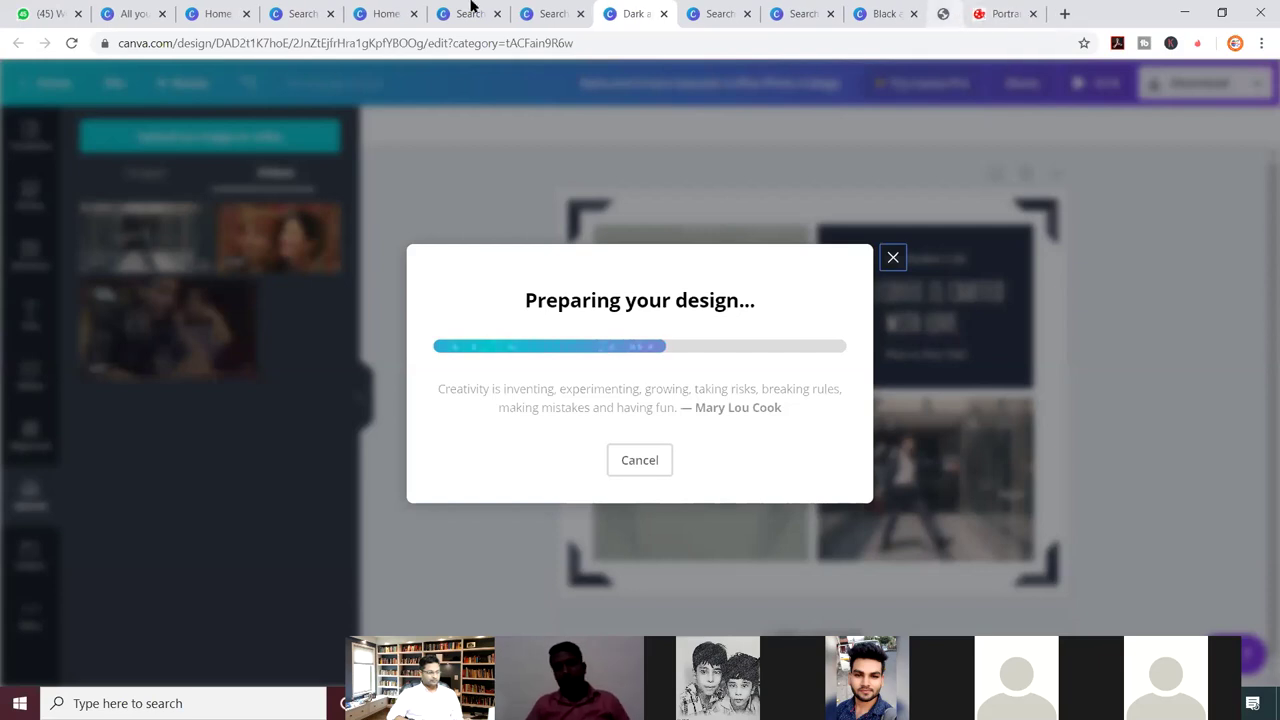
left_click(497, 14)
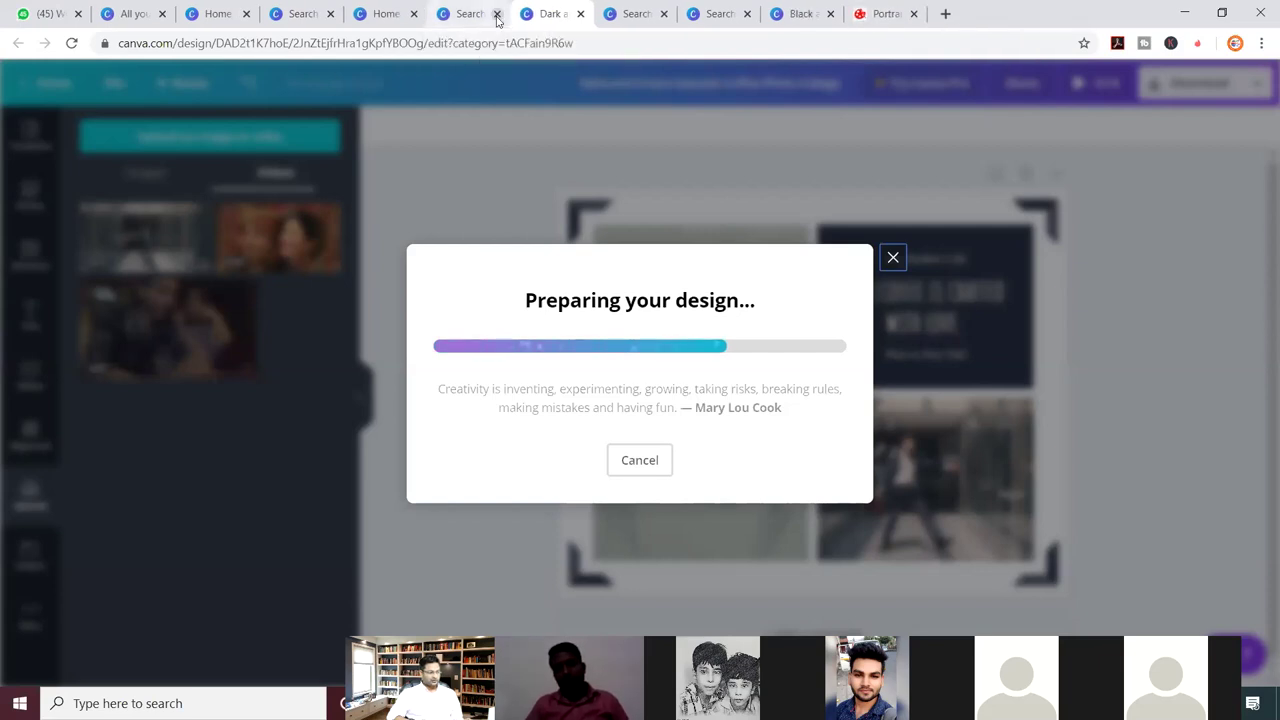
left_click(414, 16)
Close the collage editor tab and look through the Instagram Post and eBook template tabs.
left_click(414, 16)
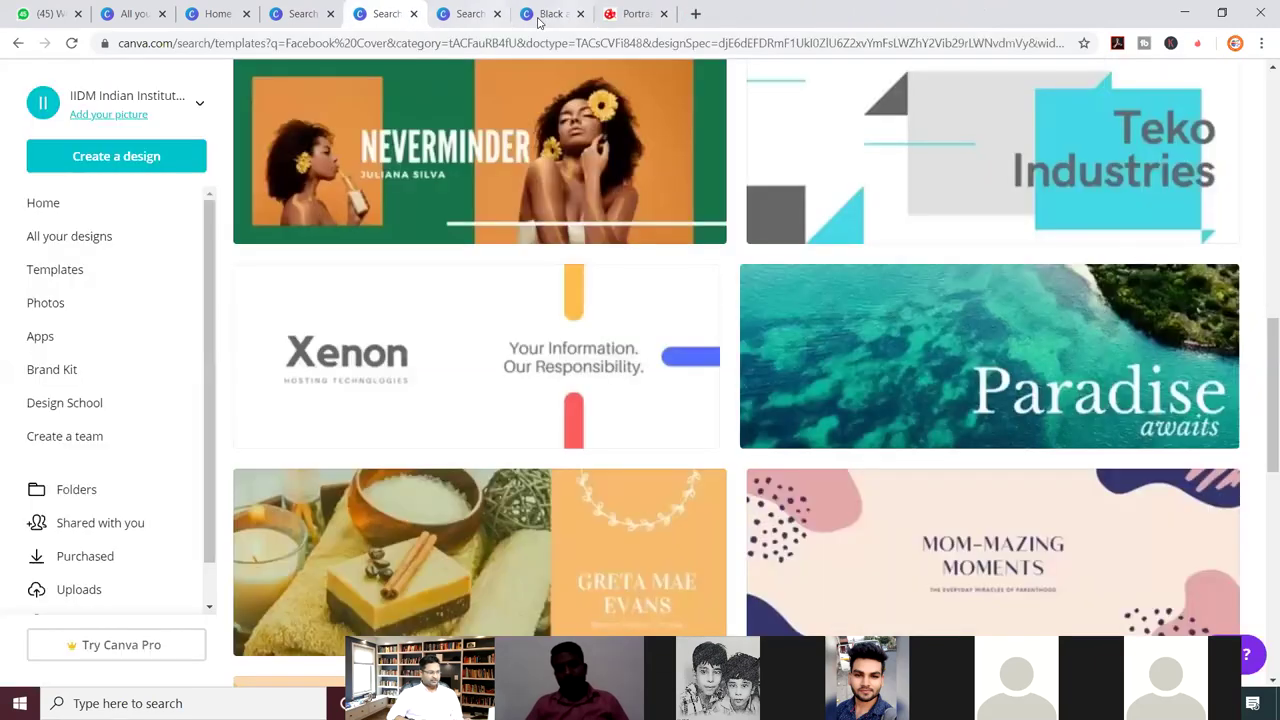
left_click(472, 18)
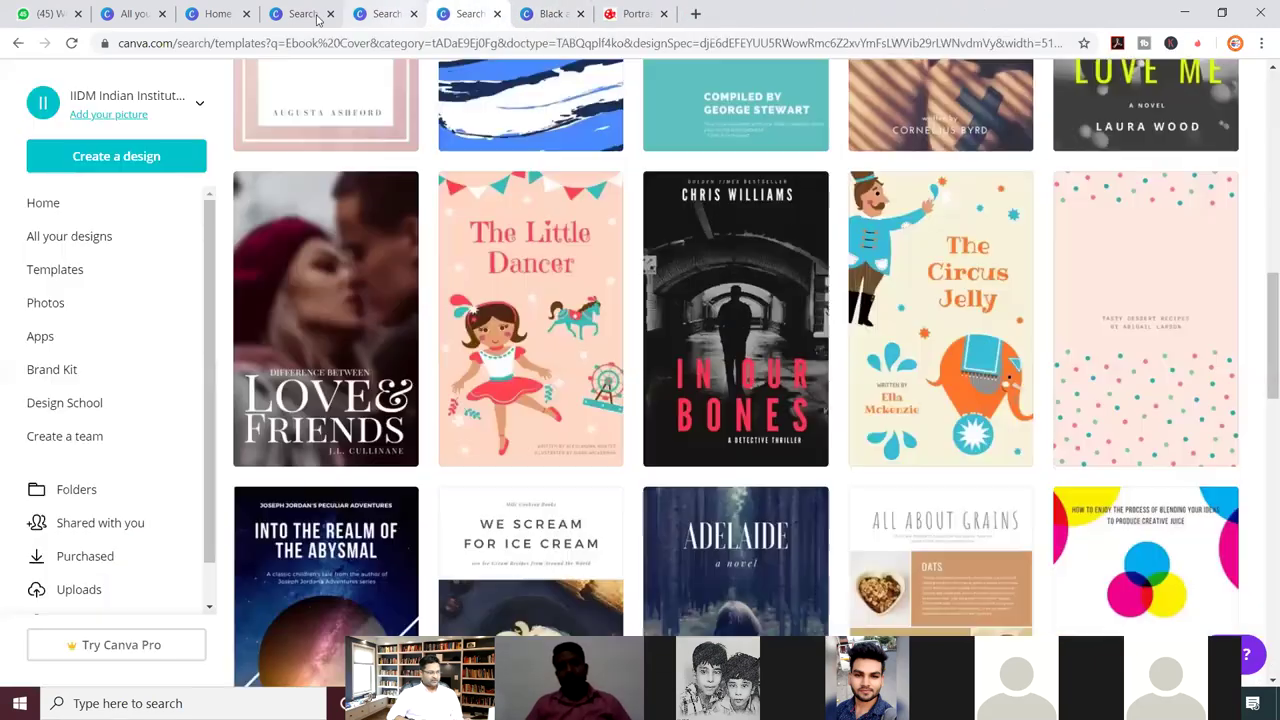
left_click(305, 16)
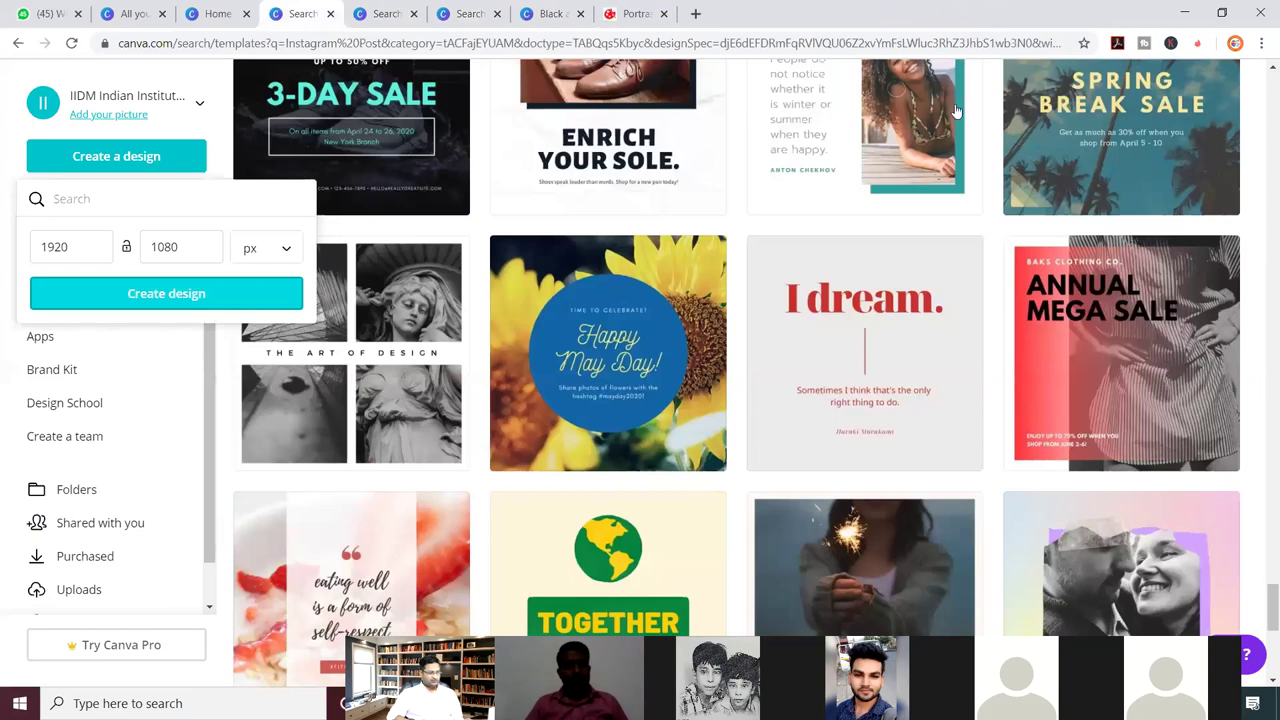
left_click(805, 24)
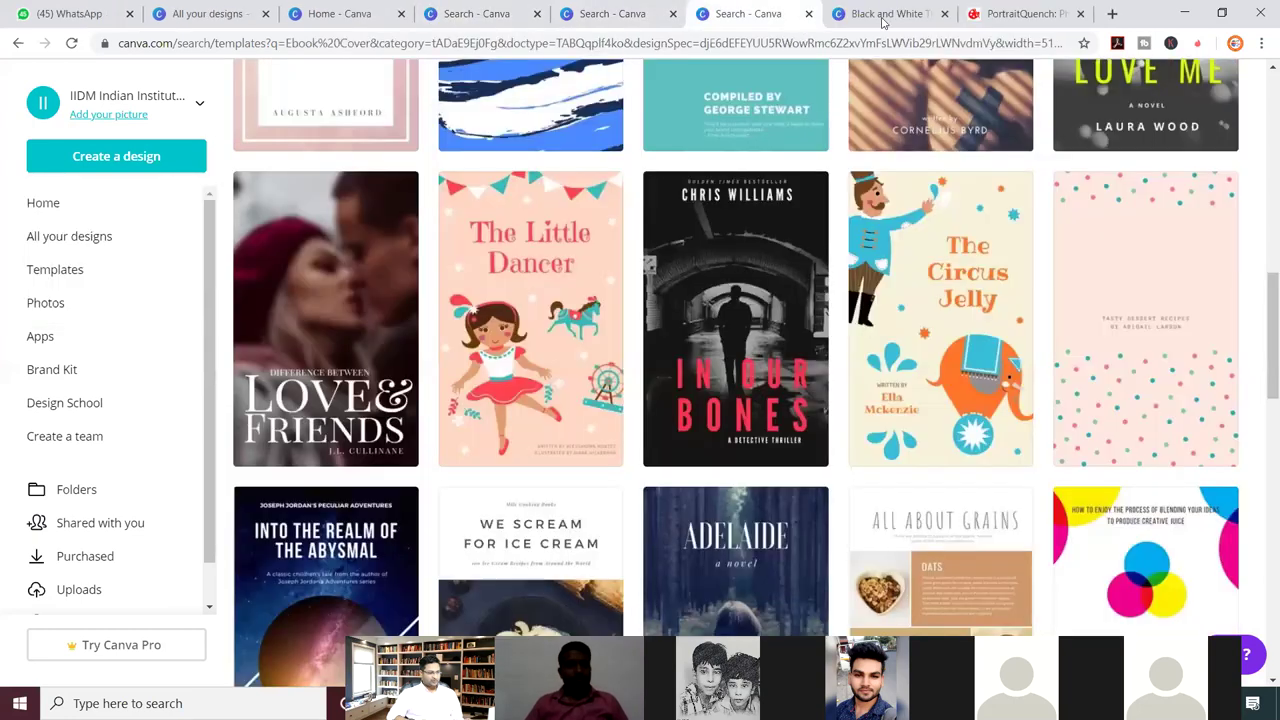
left_click(883, 16)
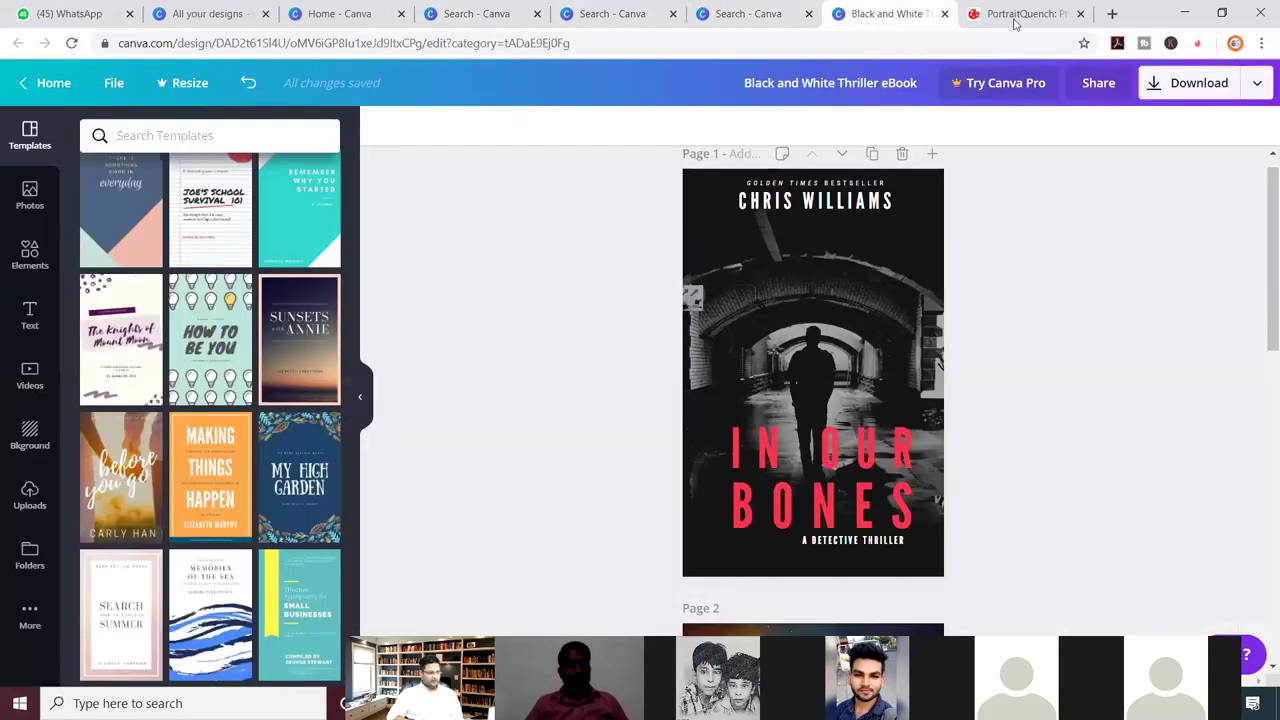
left_click(478, 14)
scroll(385, 229, "up", 5)
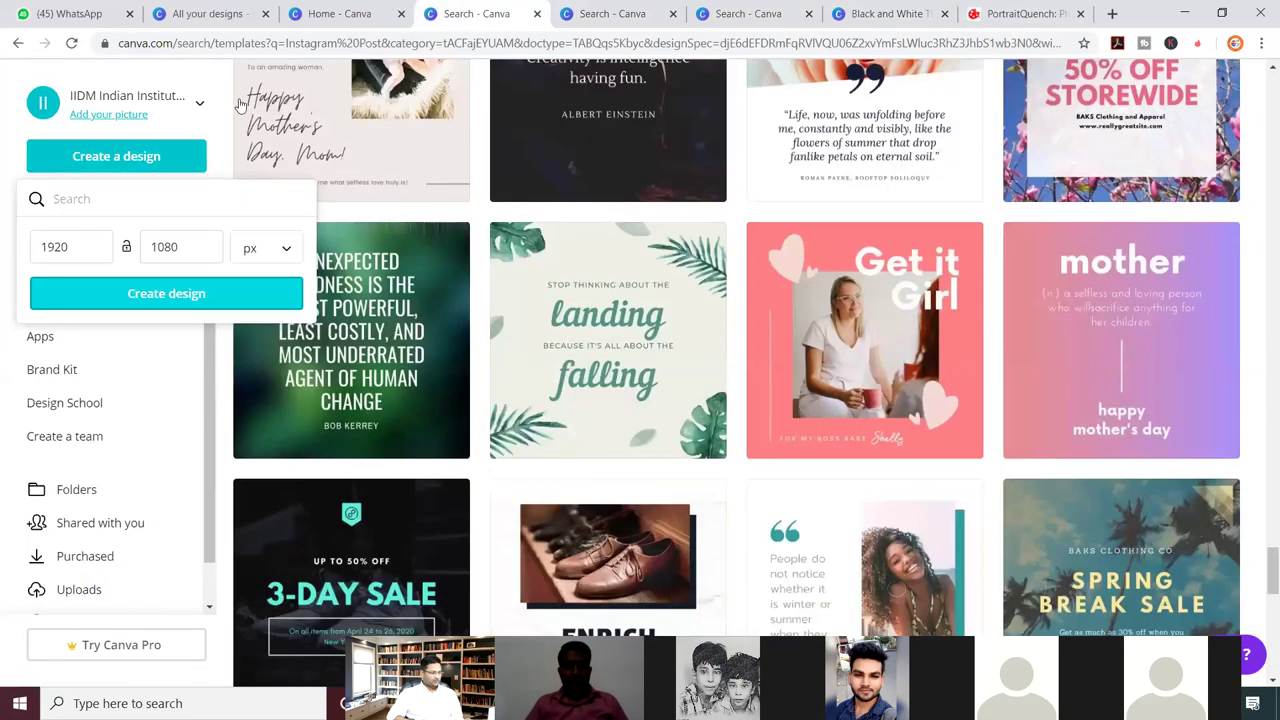
Open All your designs and start choosing a type for a new design.
left_click(133, 168)
left_click(99, 240)
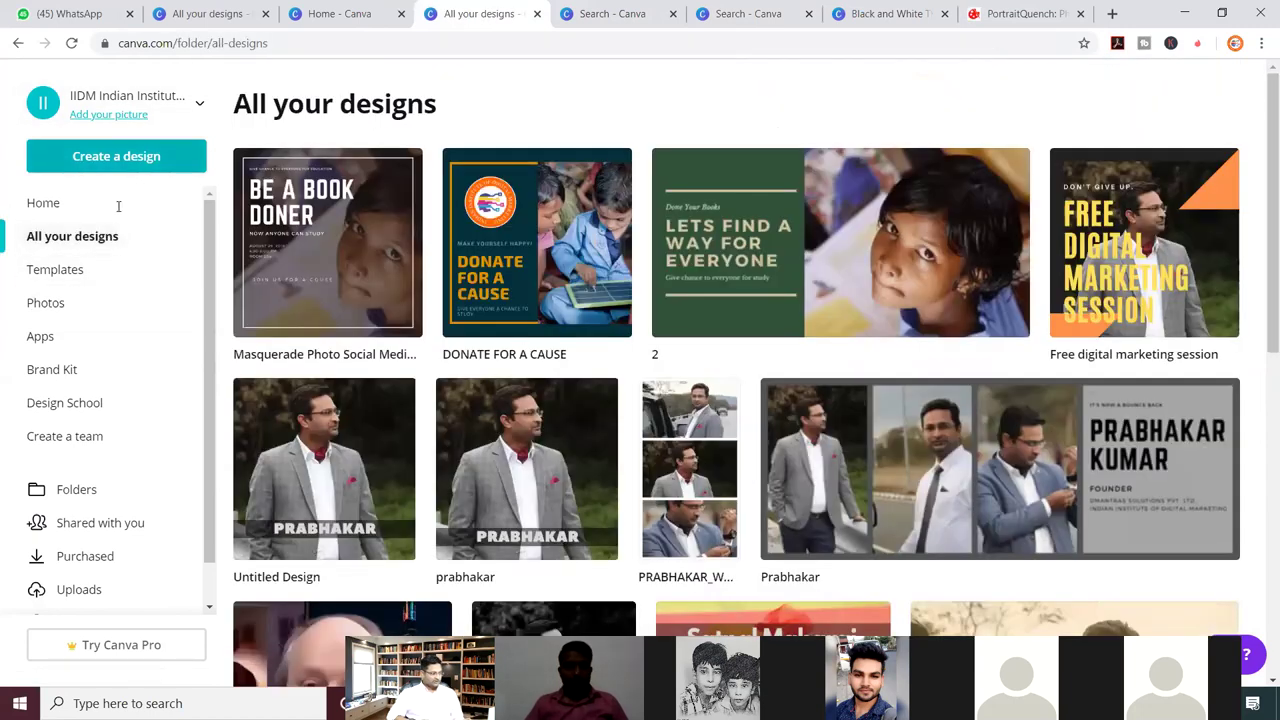
left_click(117, 158)
Search 'coll' in Create a design and start a new Photo Collage design.
type("in")
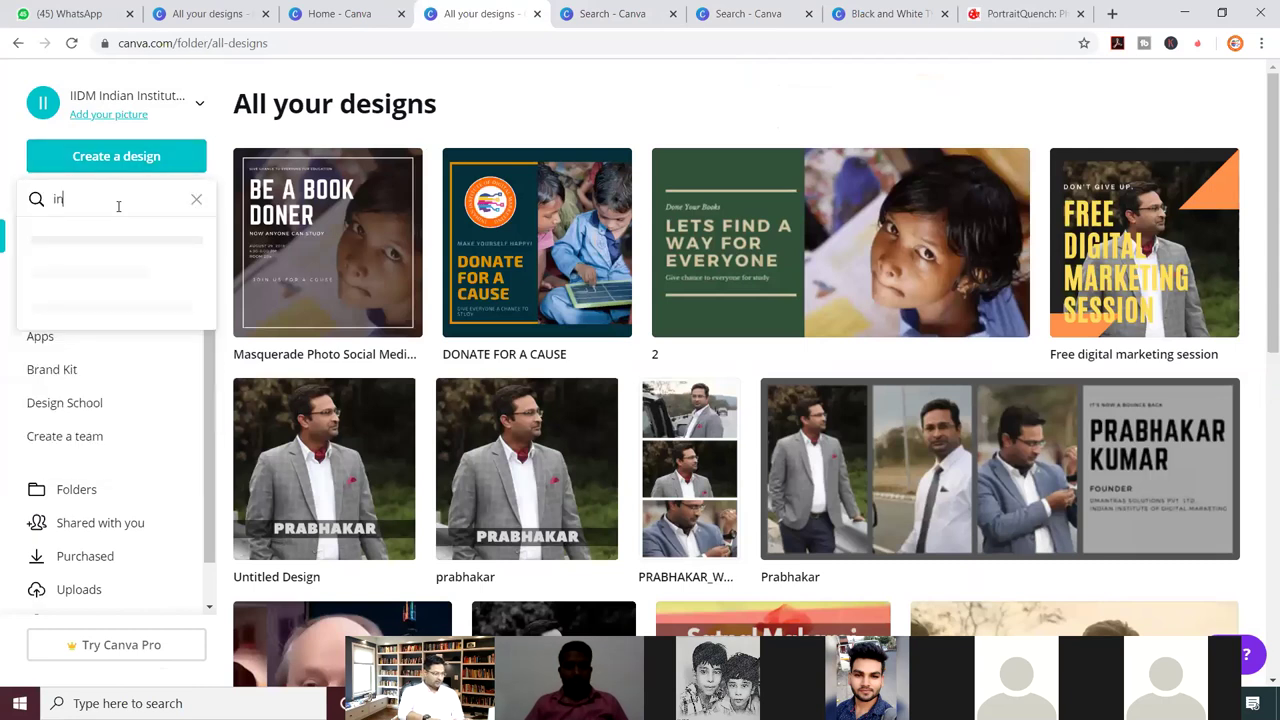
key("BackSpace")
key("BackSpace")
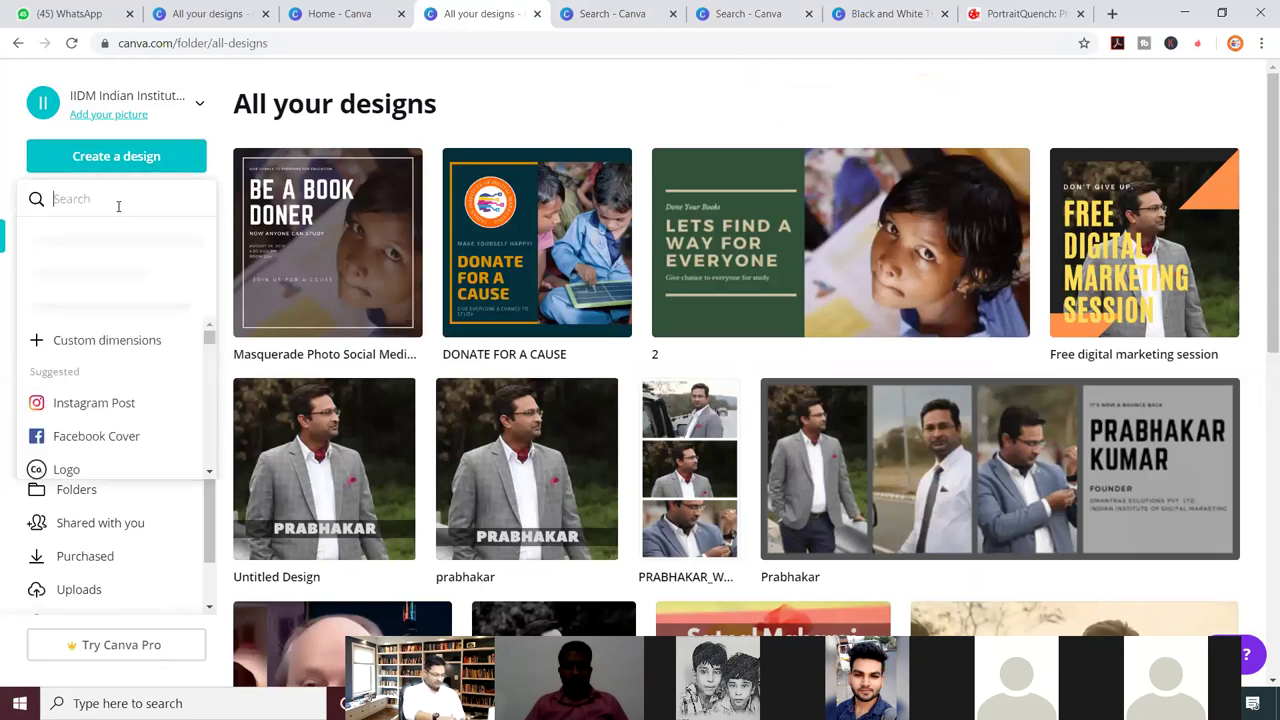
type("coll")
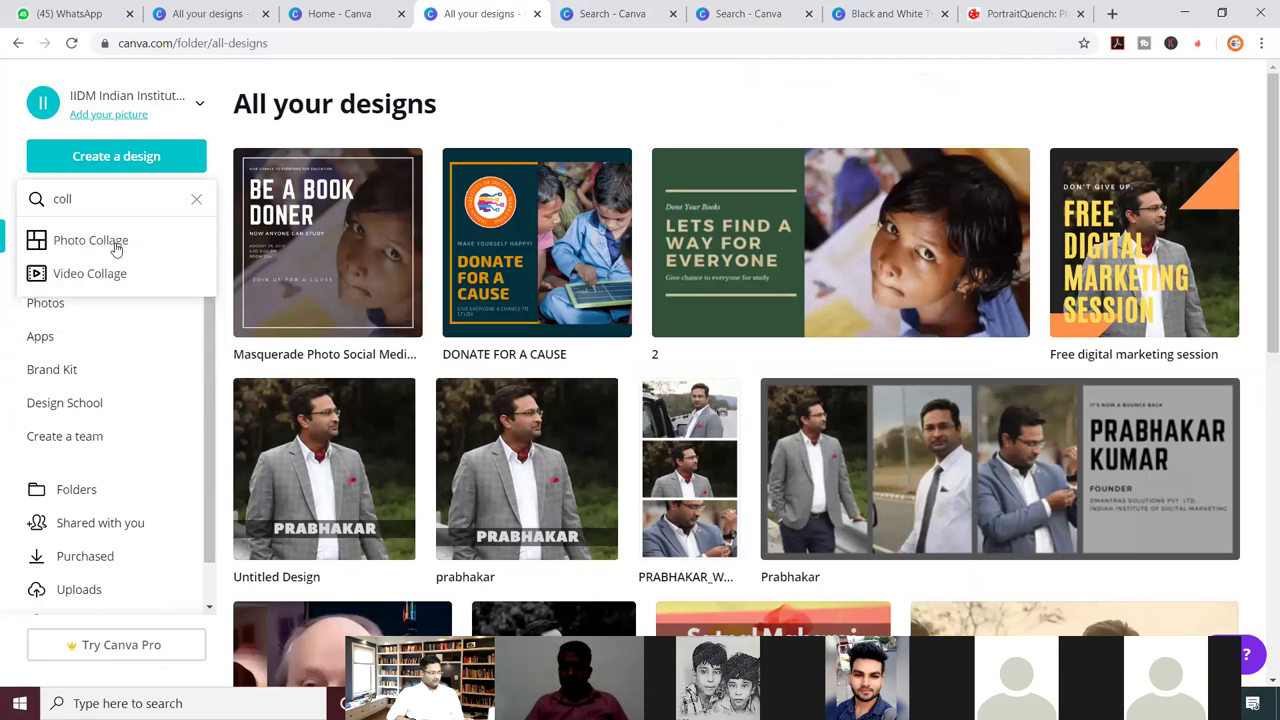
left_click(116, 245)
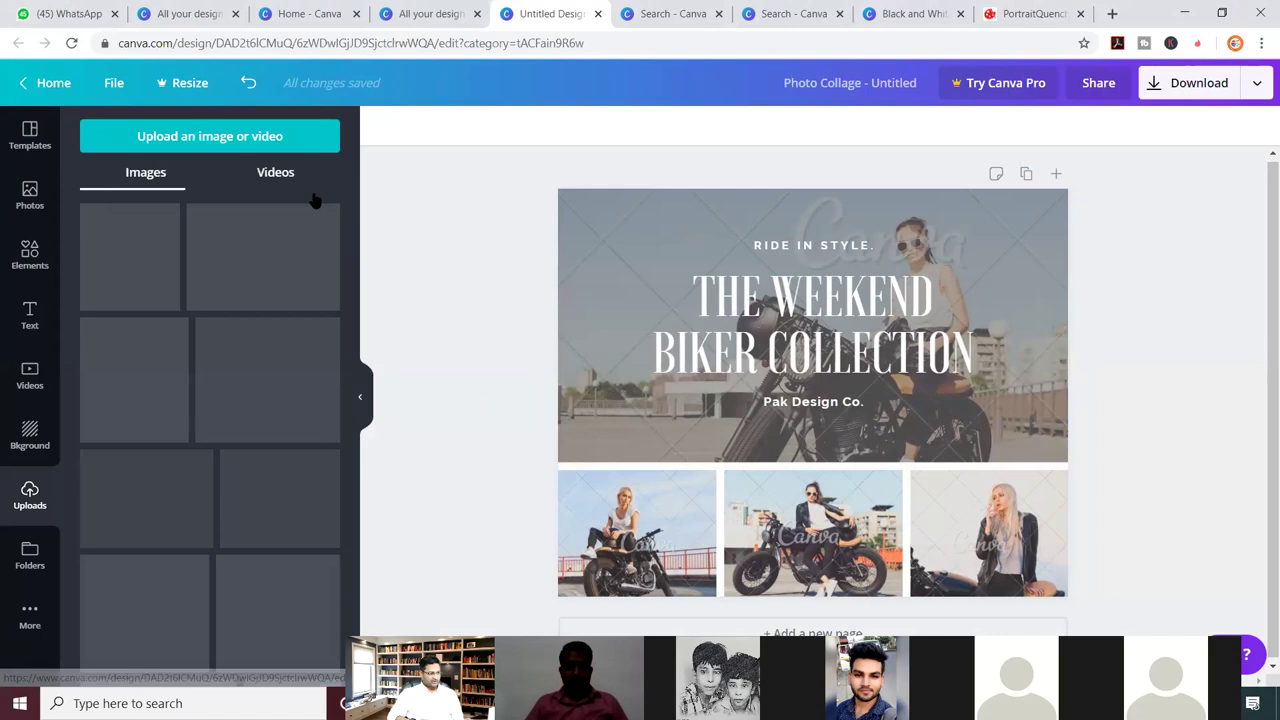
Fill the three small collage cells with the 0:14, bride and 0:07 uploaded videos.
left_click(627, 527)
left_click_drag(183, 268, 600, 520)
left_click_drag(249, 240, 812, 533)
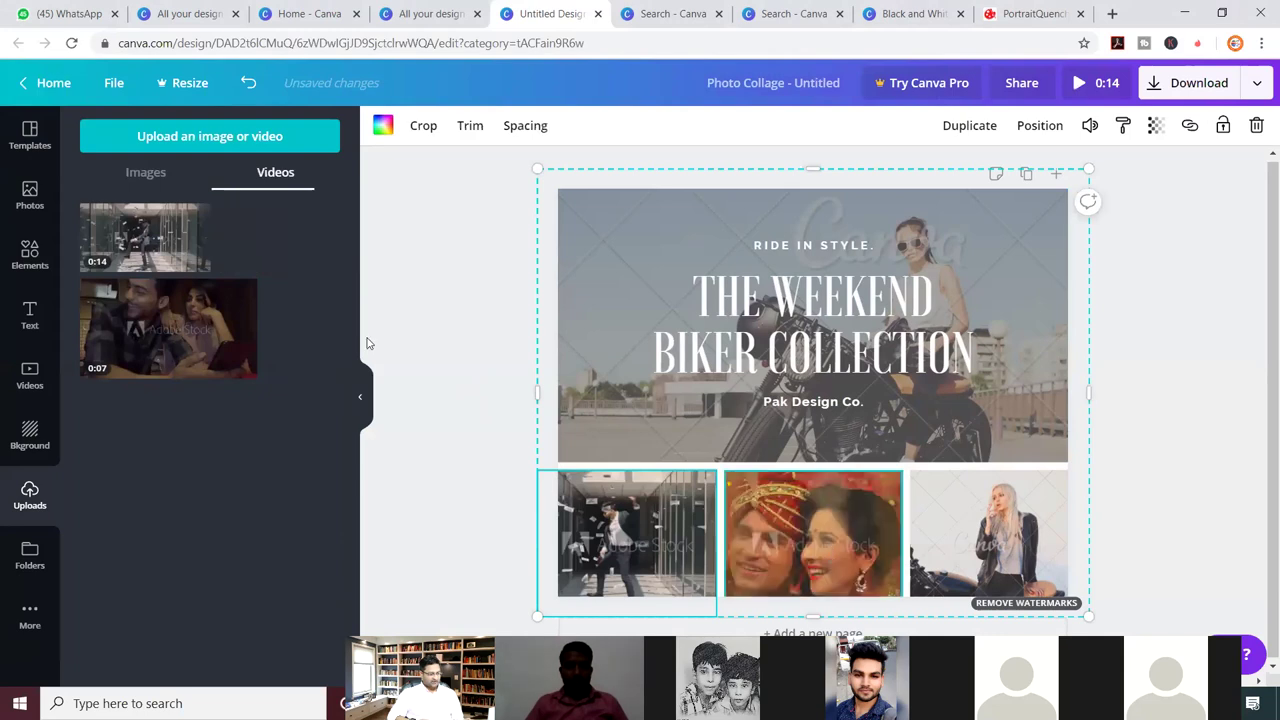
left_click_drag(168, 330, 985, 533)
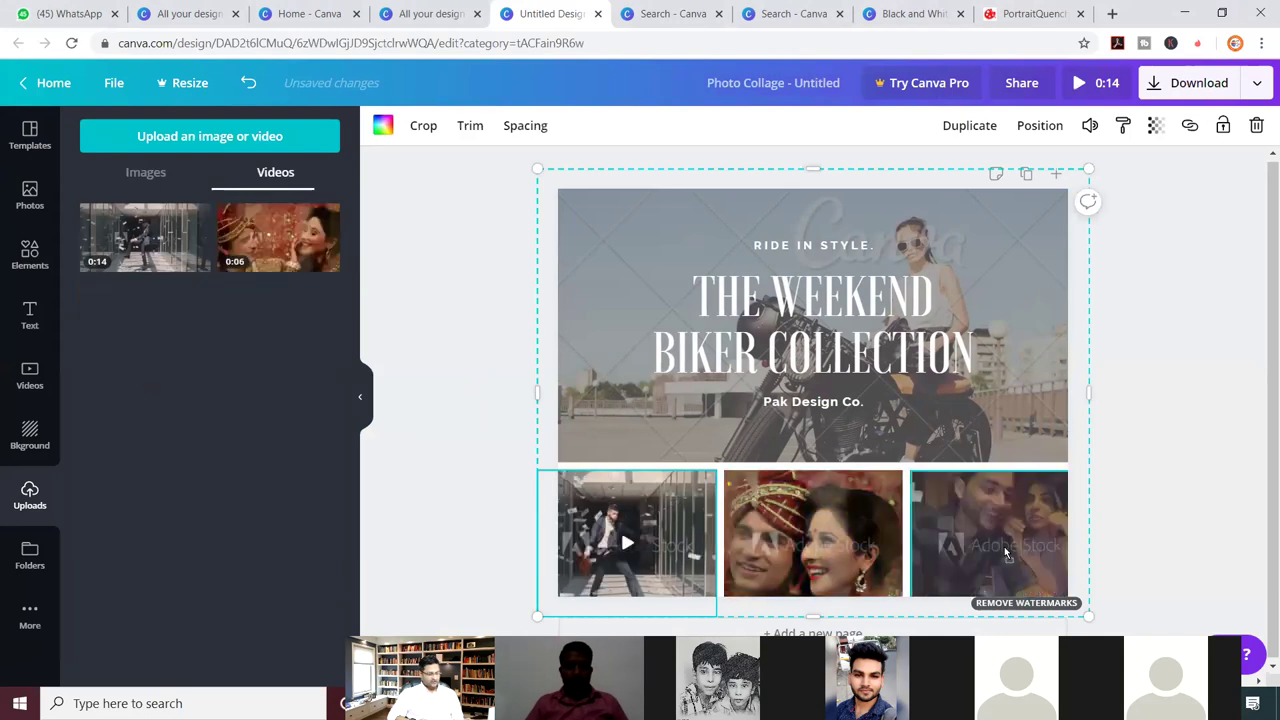
left_click(1155, 424)
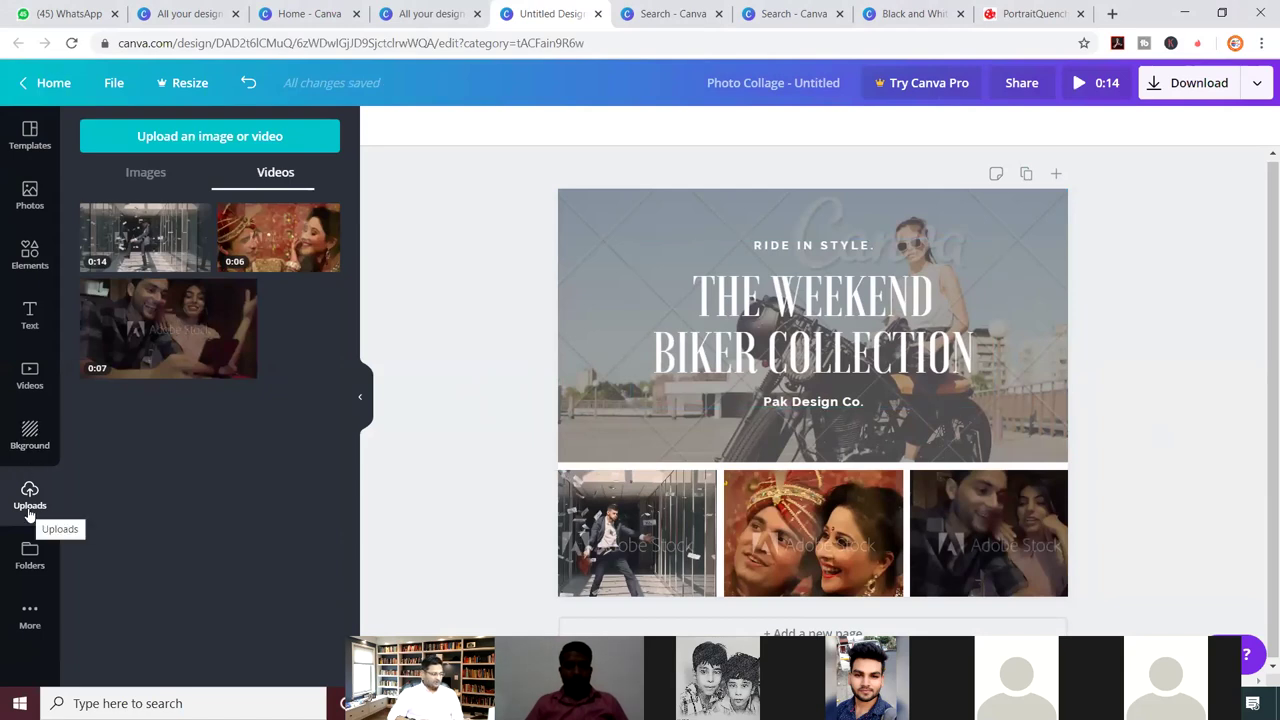
Make the uploaded children-with-laptop image the top cell background, then exit the preview.
left_click(140, 176)
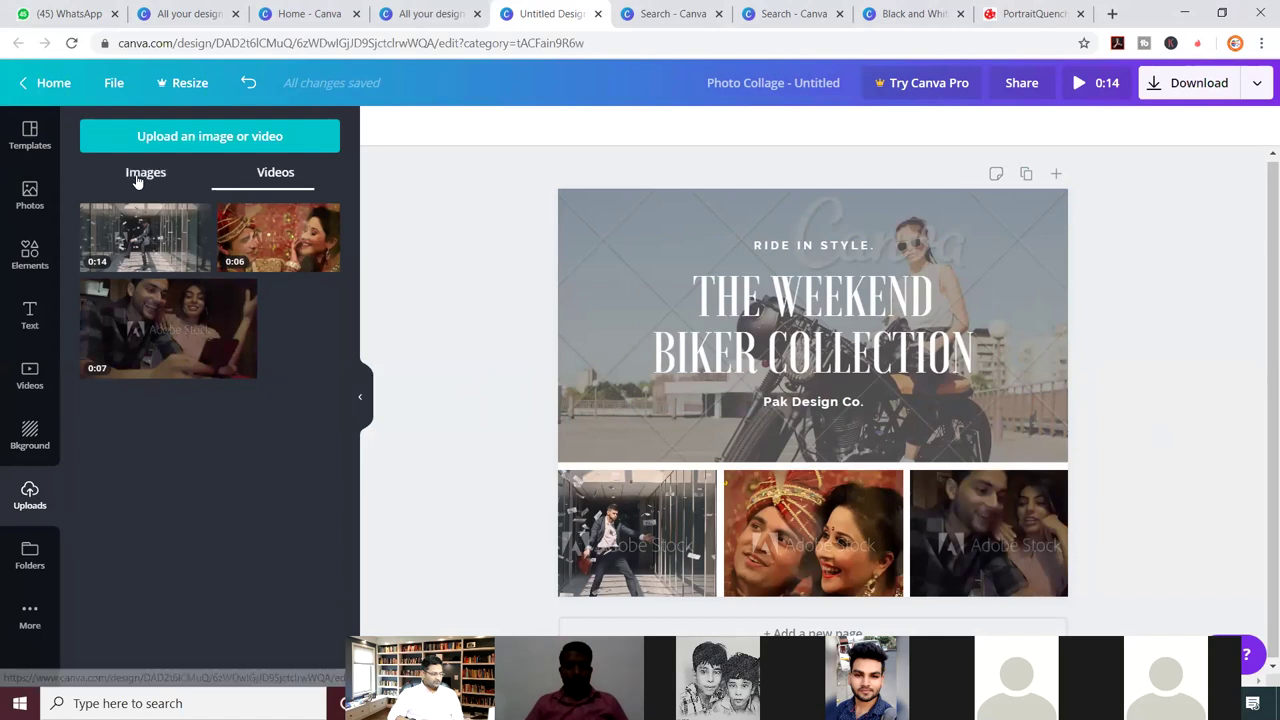
left_click_drag(674, 347, 608, 238)
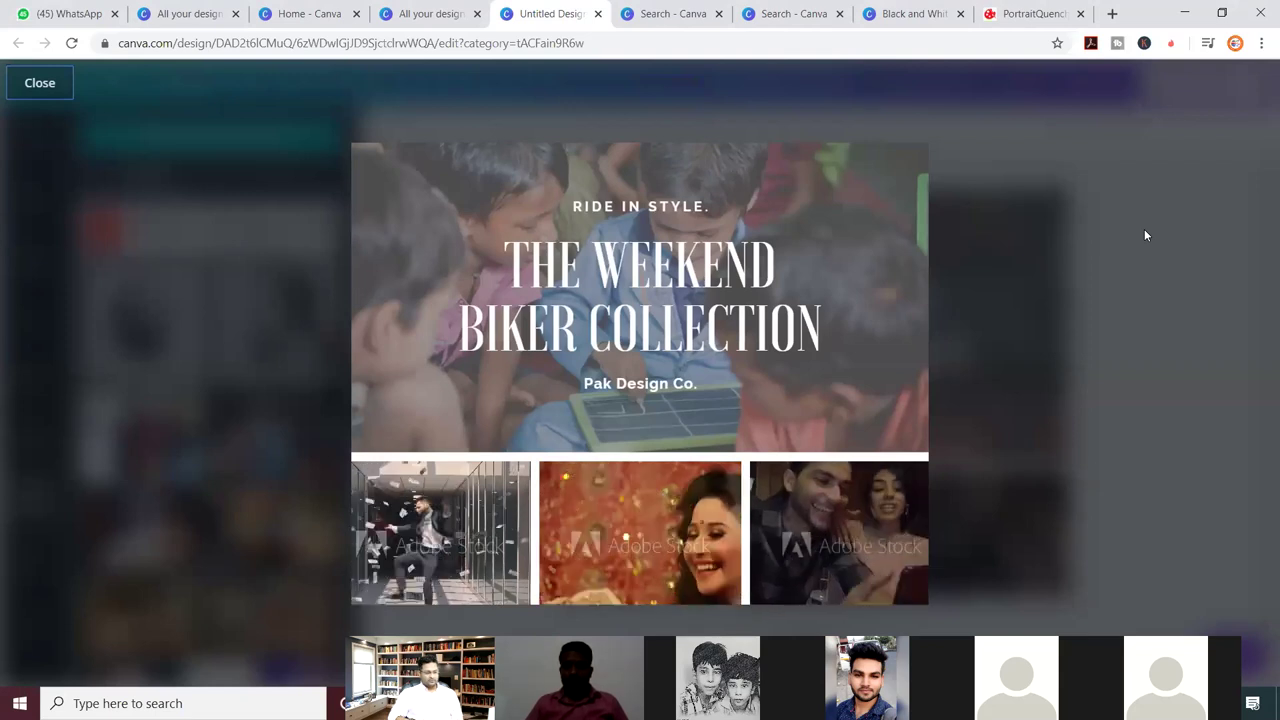
key("Escape")
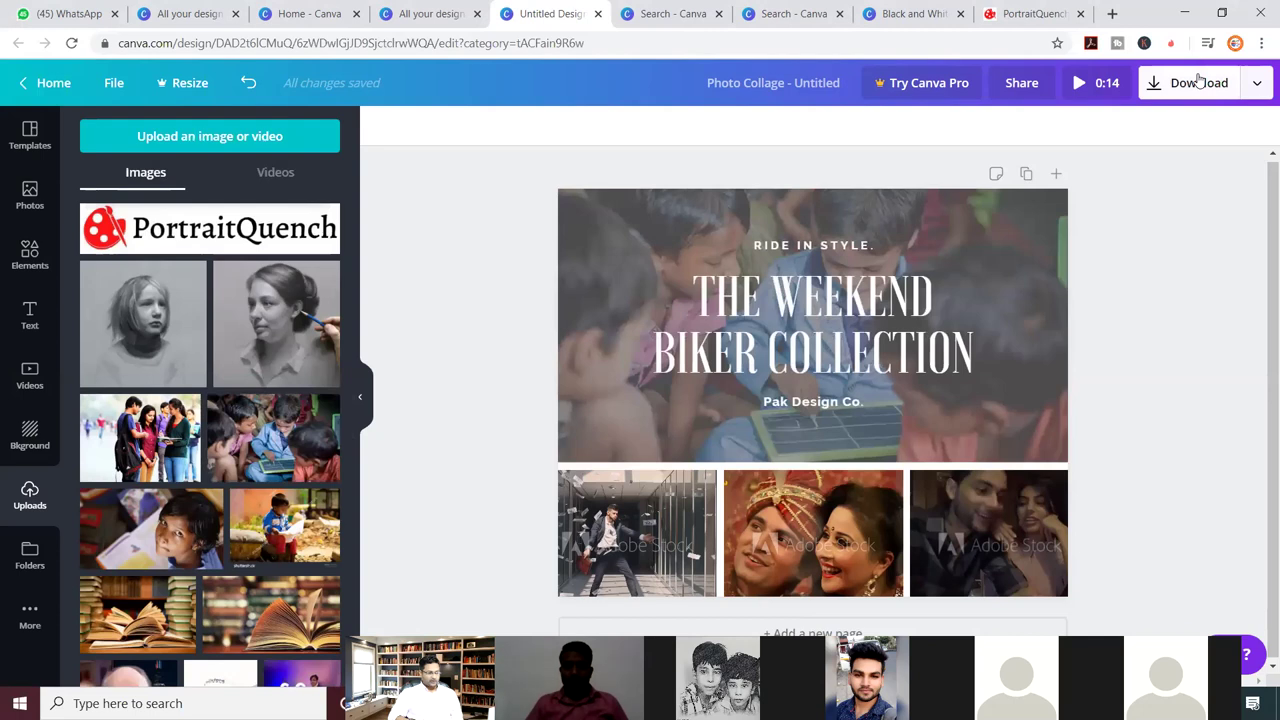
Download the collage as video Untitled design.mp4, skip the Pro offer, and open it.
left_click(1200, 82)
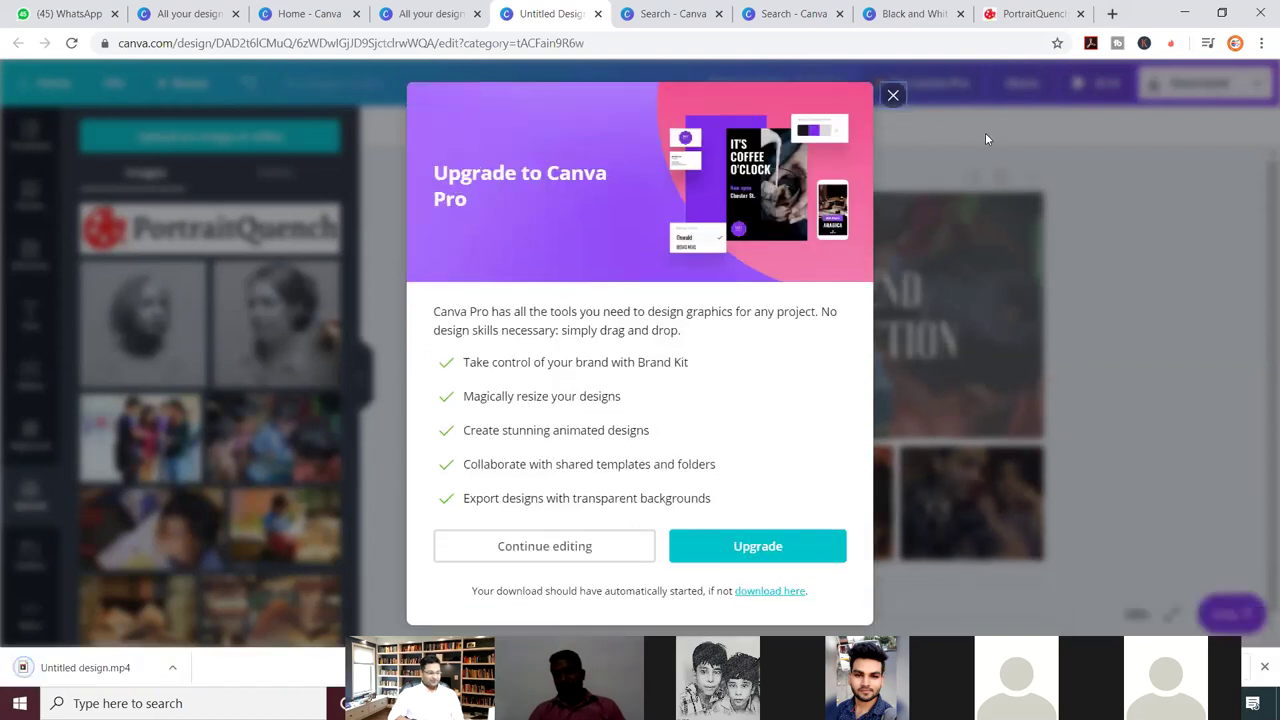
left_click(322, 538)
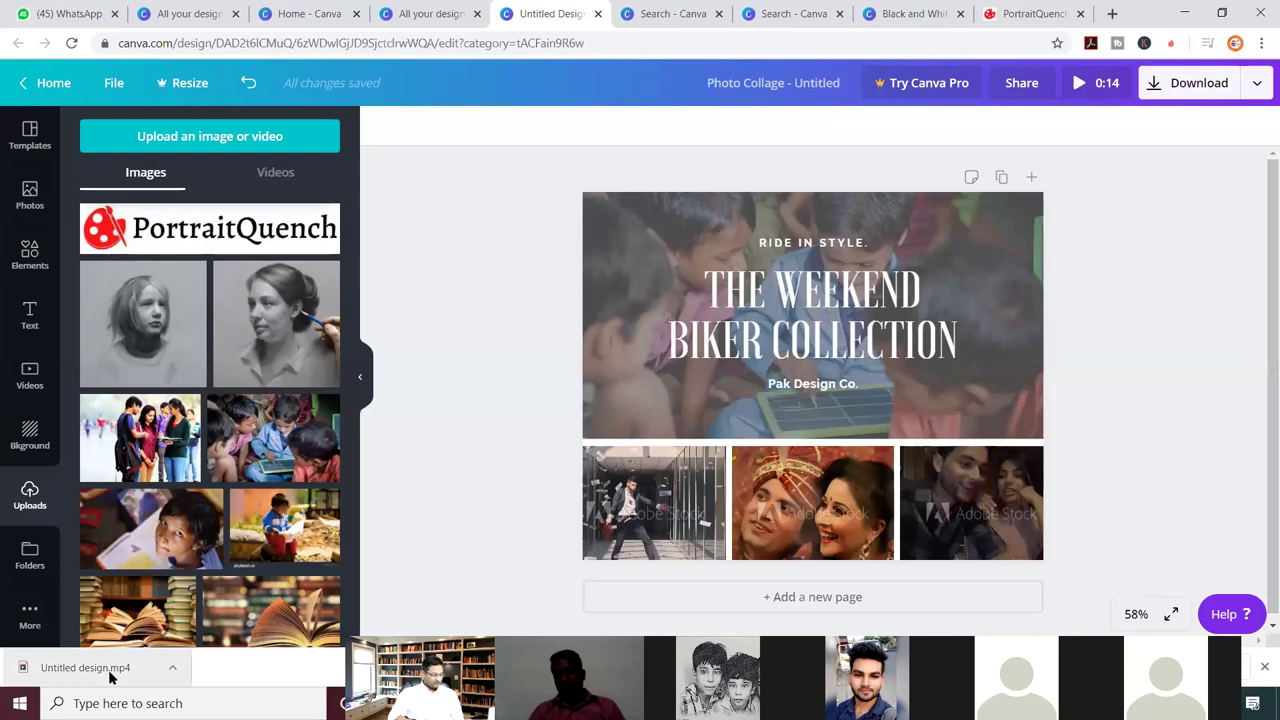
left_click(85, 667)
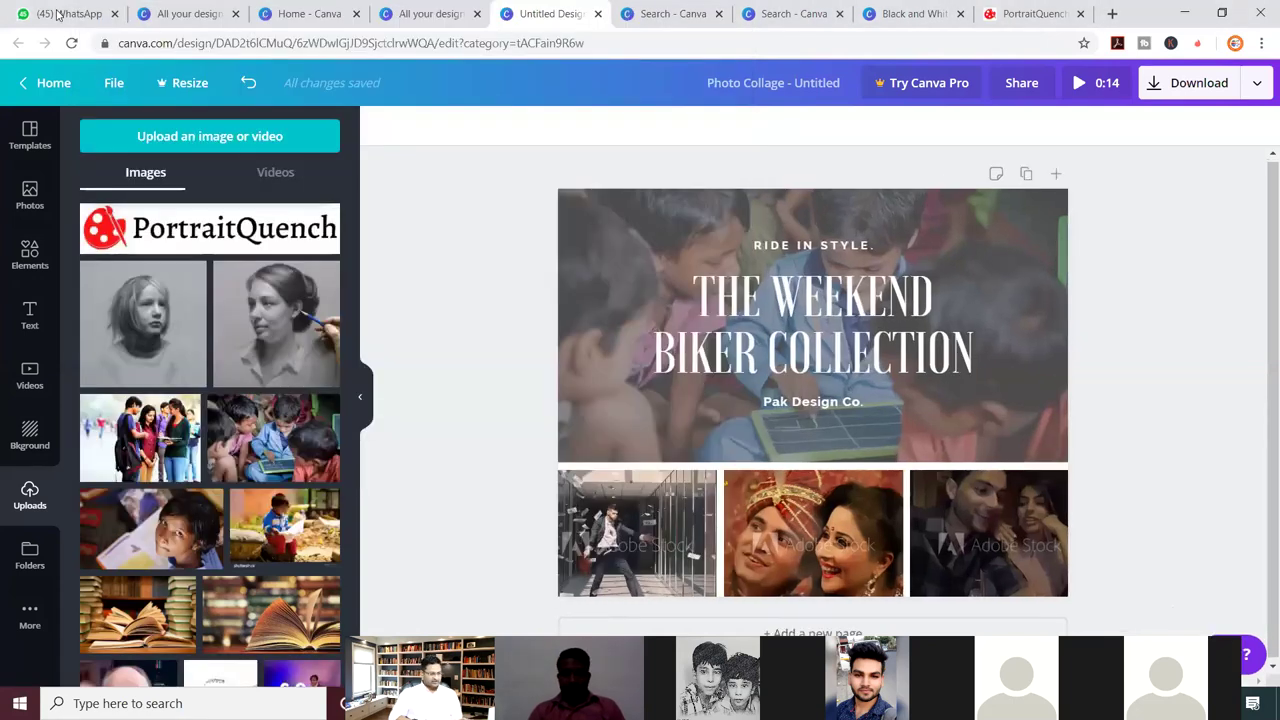
Send Untitled design.mp4 from Downloads to the Batch.718 WhatsApp chat, then return to Canva.
key("ctrl+1")
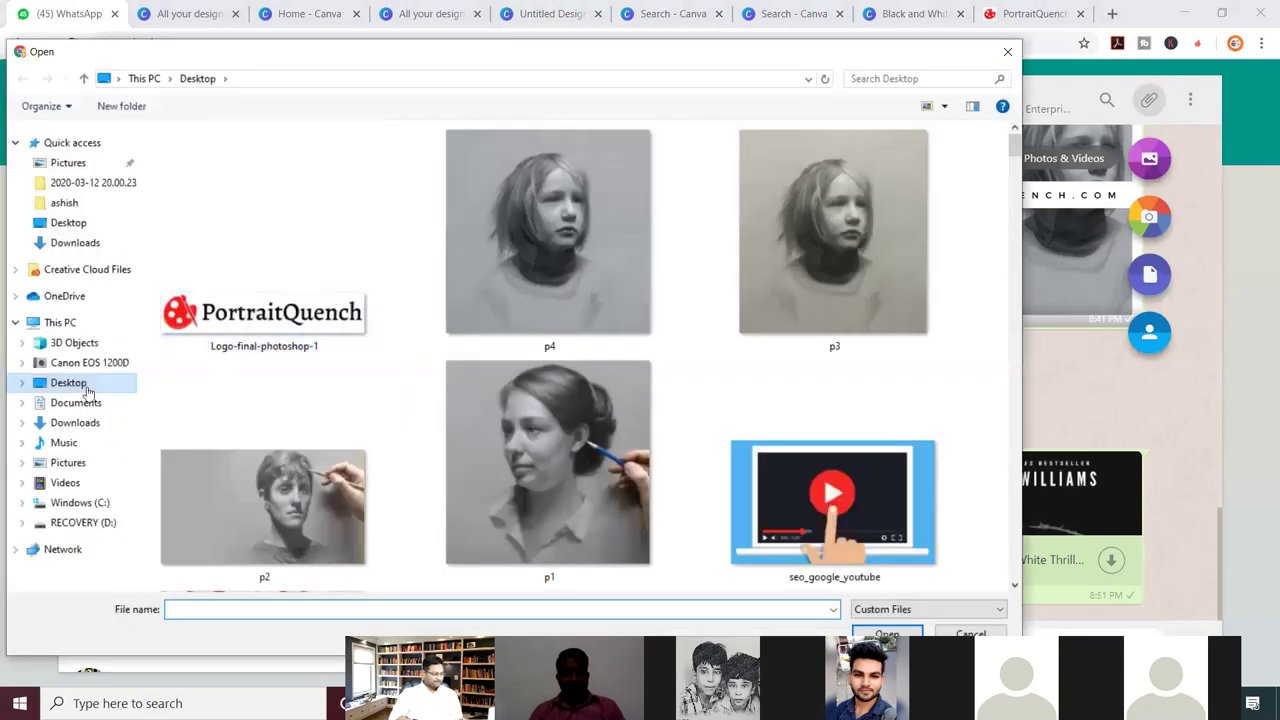
left_click(105, 423)
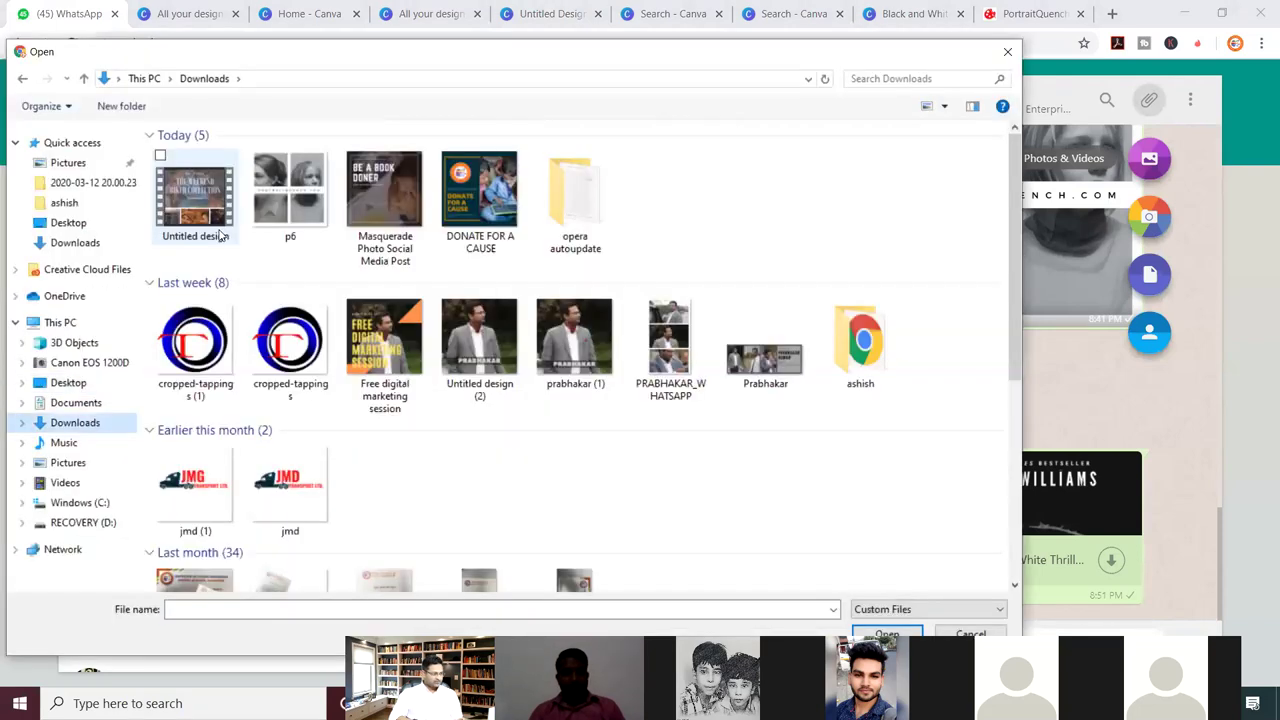
left_click(195, 195)
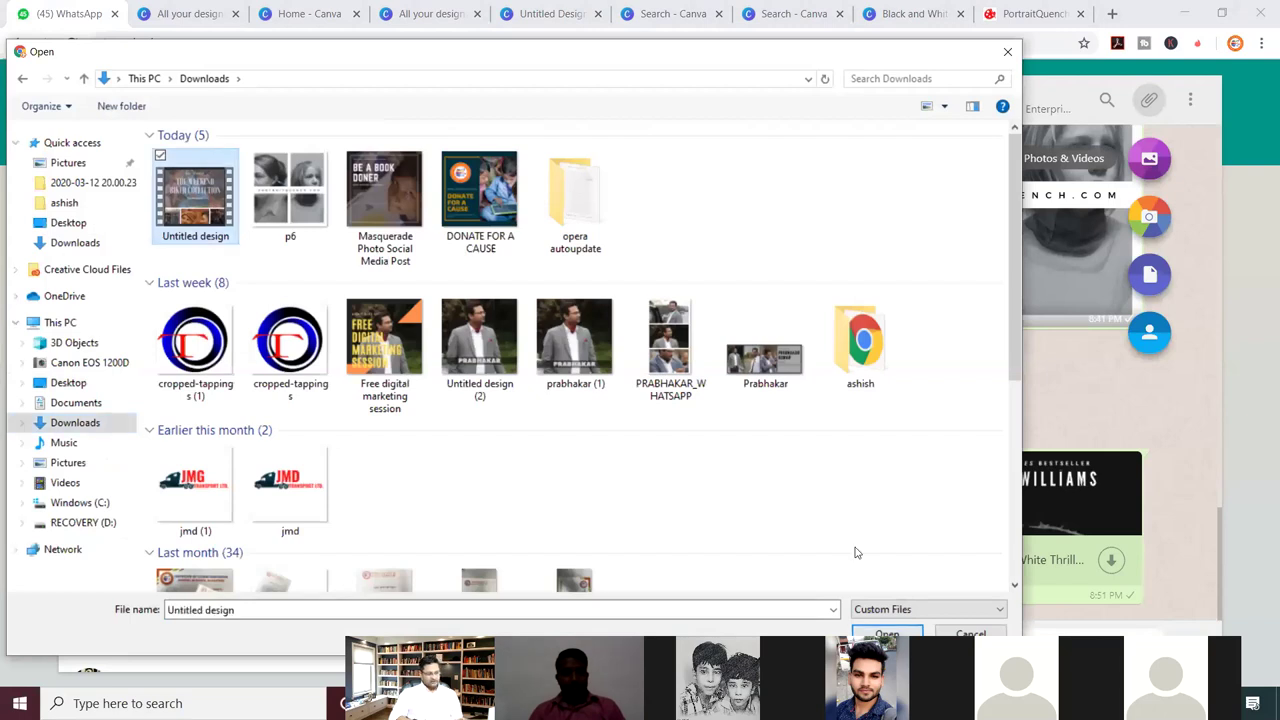
key("Return")
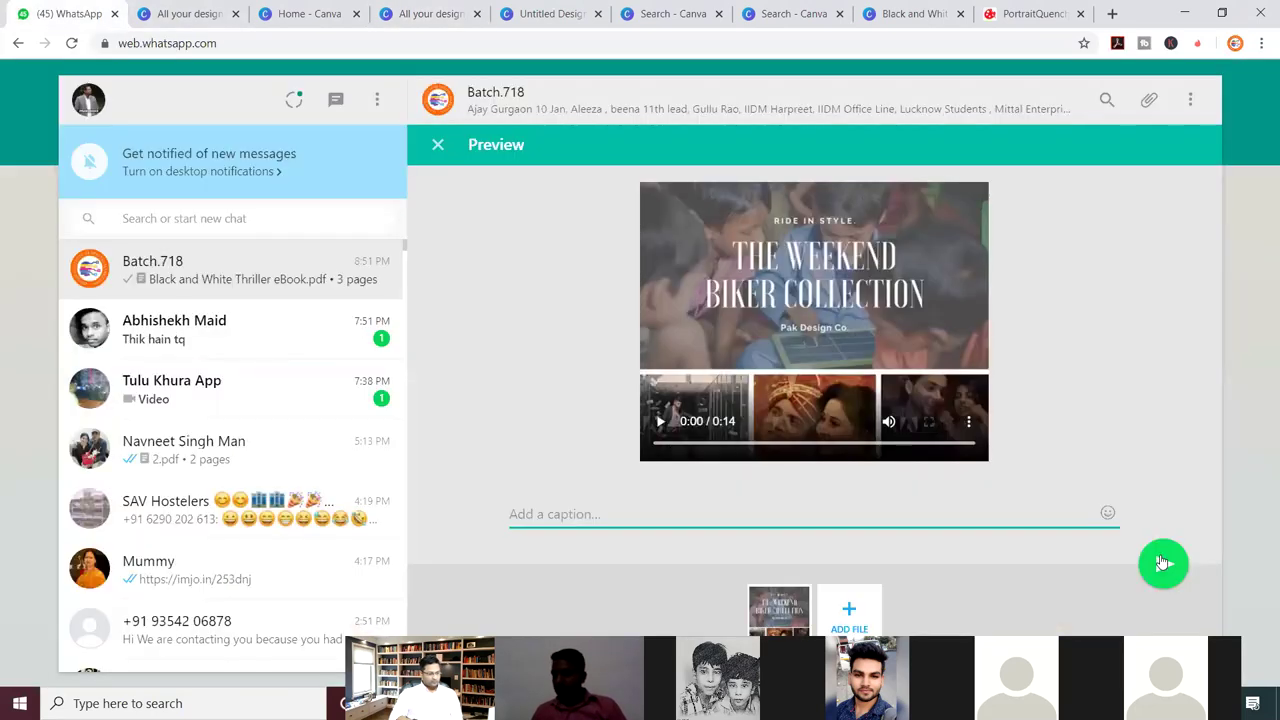
left_click(1163, 562)
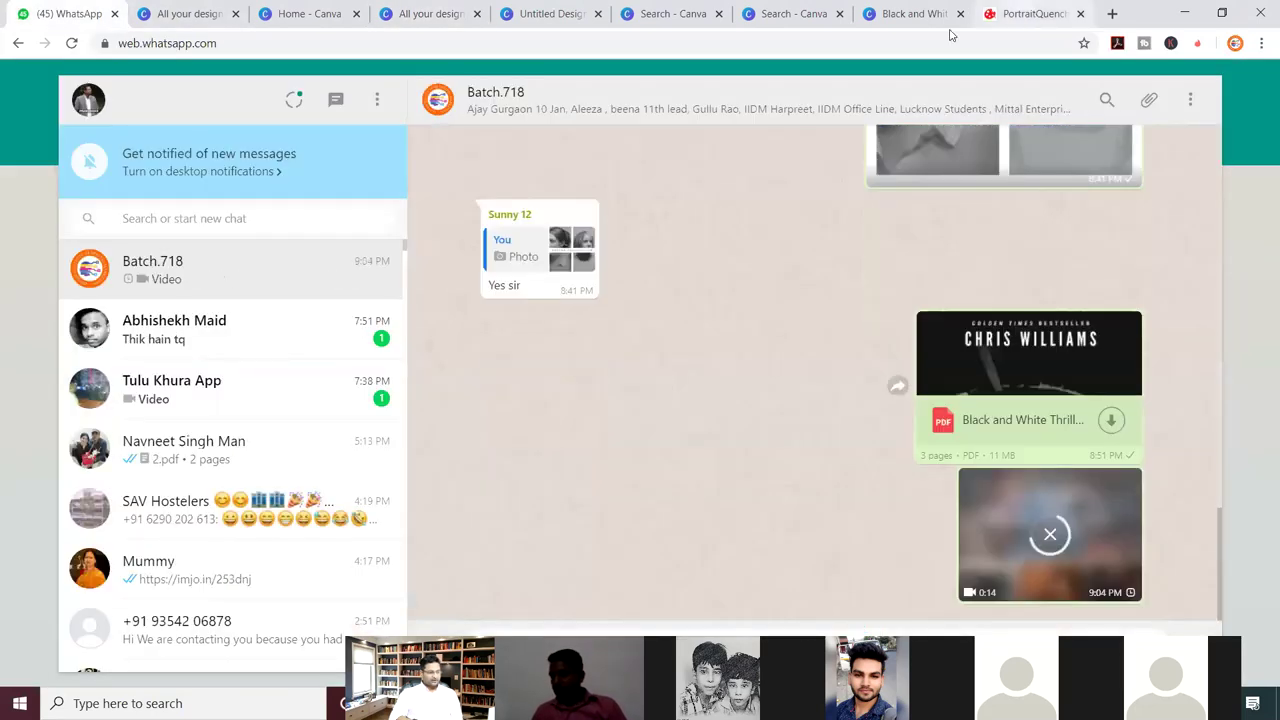
left_click(915, 14)
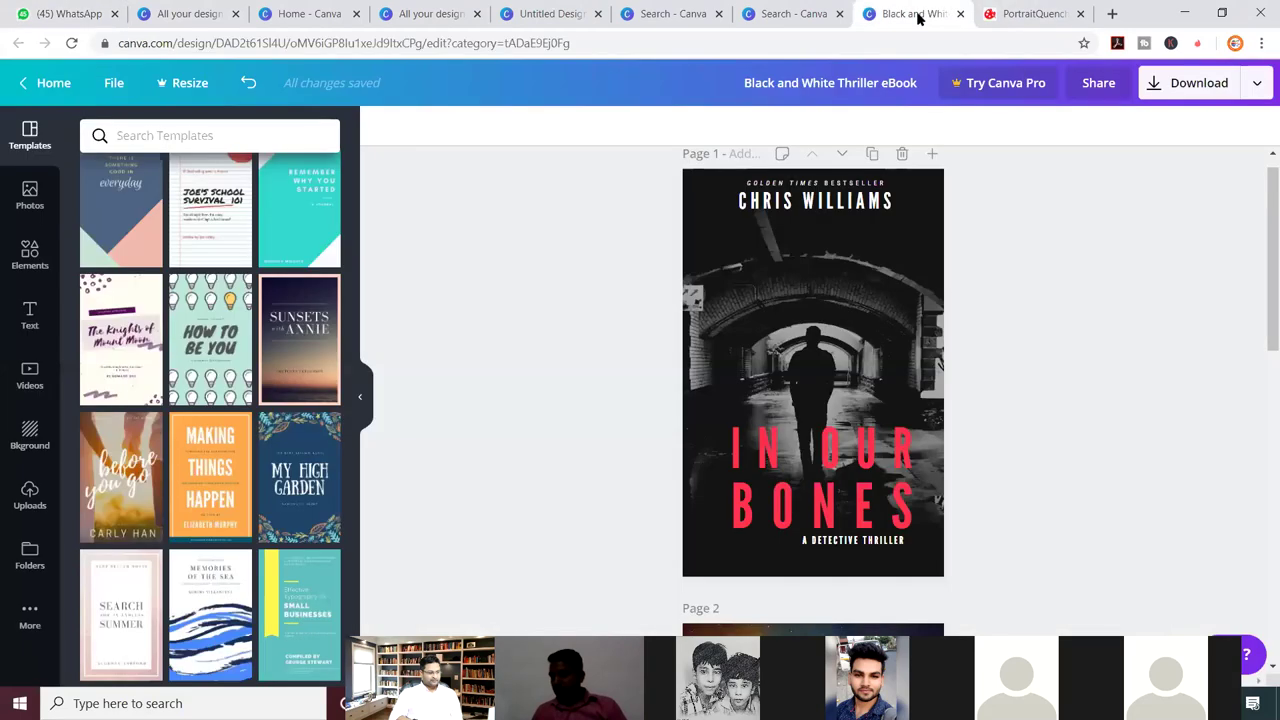
Glance over the template result tabs, then load instagram.com from the 'insta' address suggestion.
left_click(773, 12)
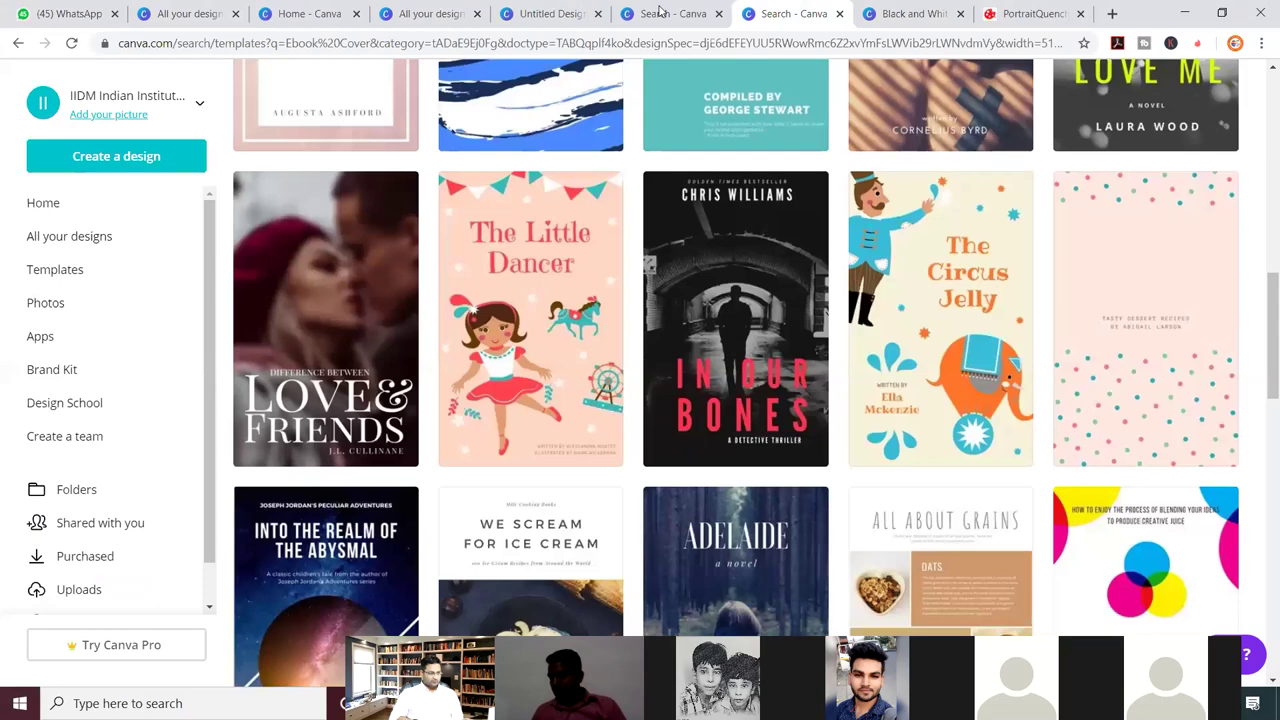
key("ctrl+shift+Tab")
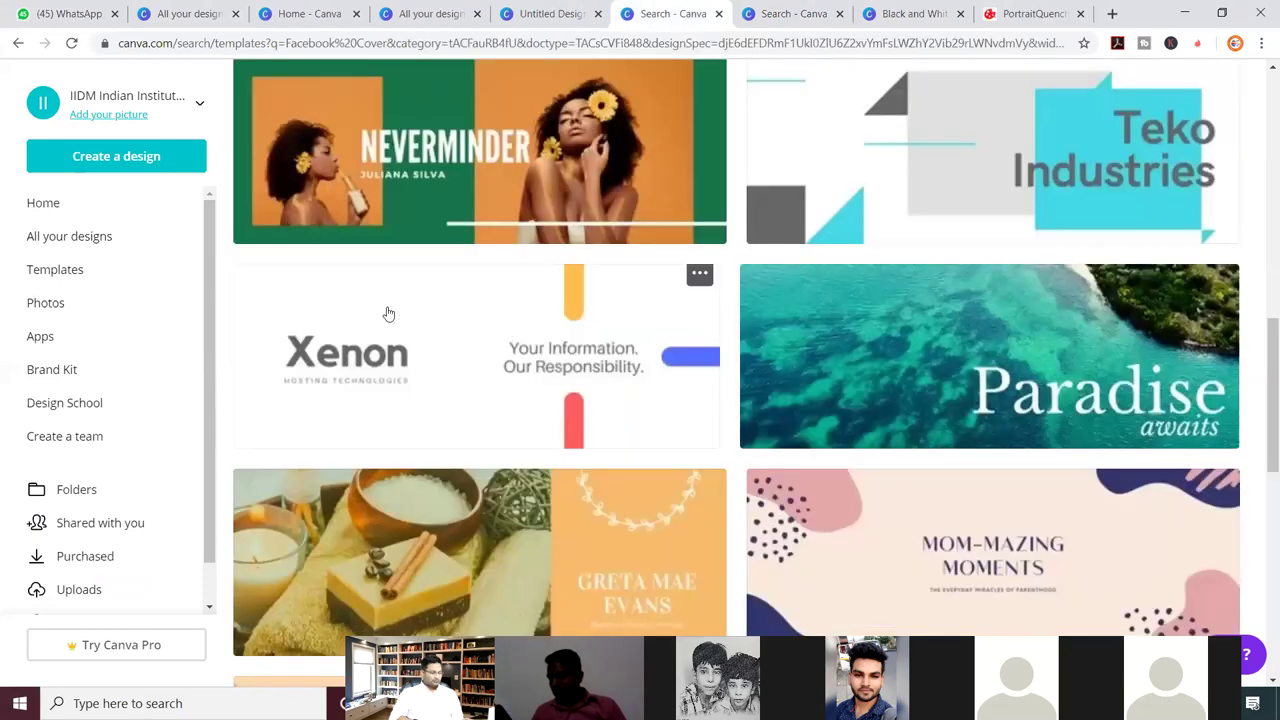
scroll(390, 313, "up", 10)
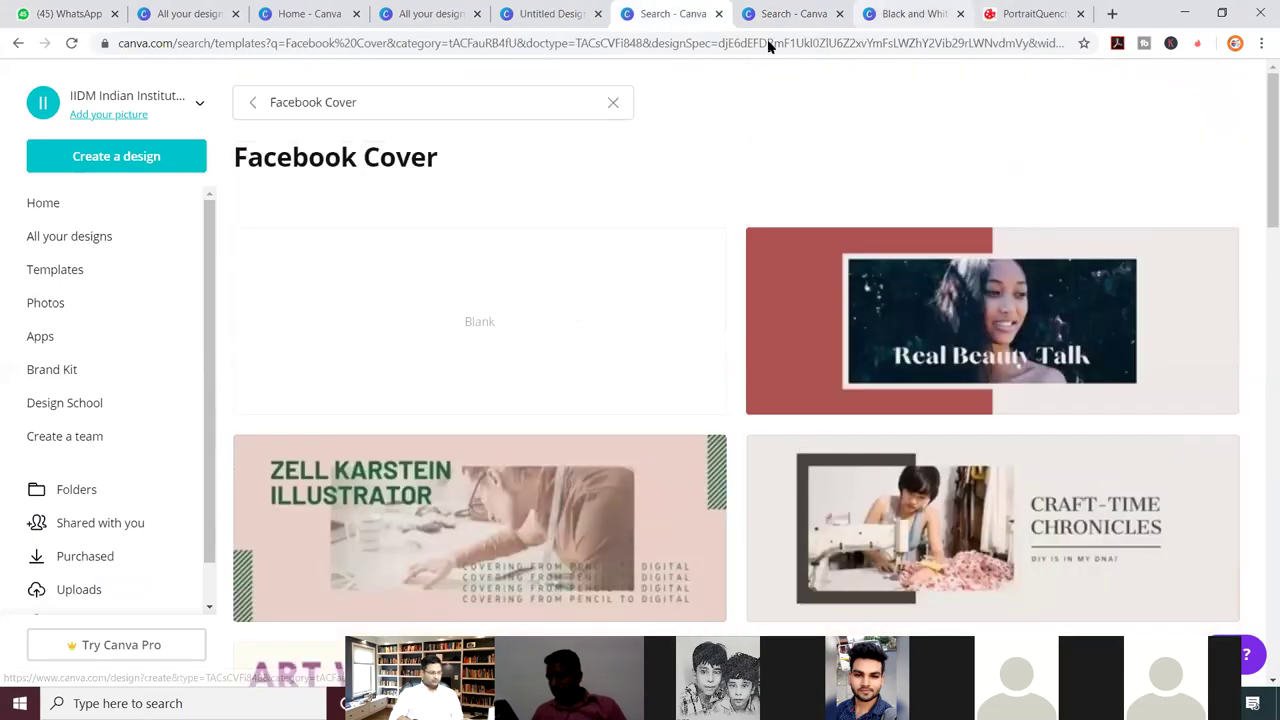
key("ctrl+Tab")
type("in")
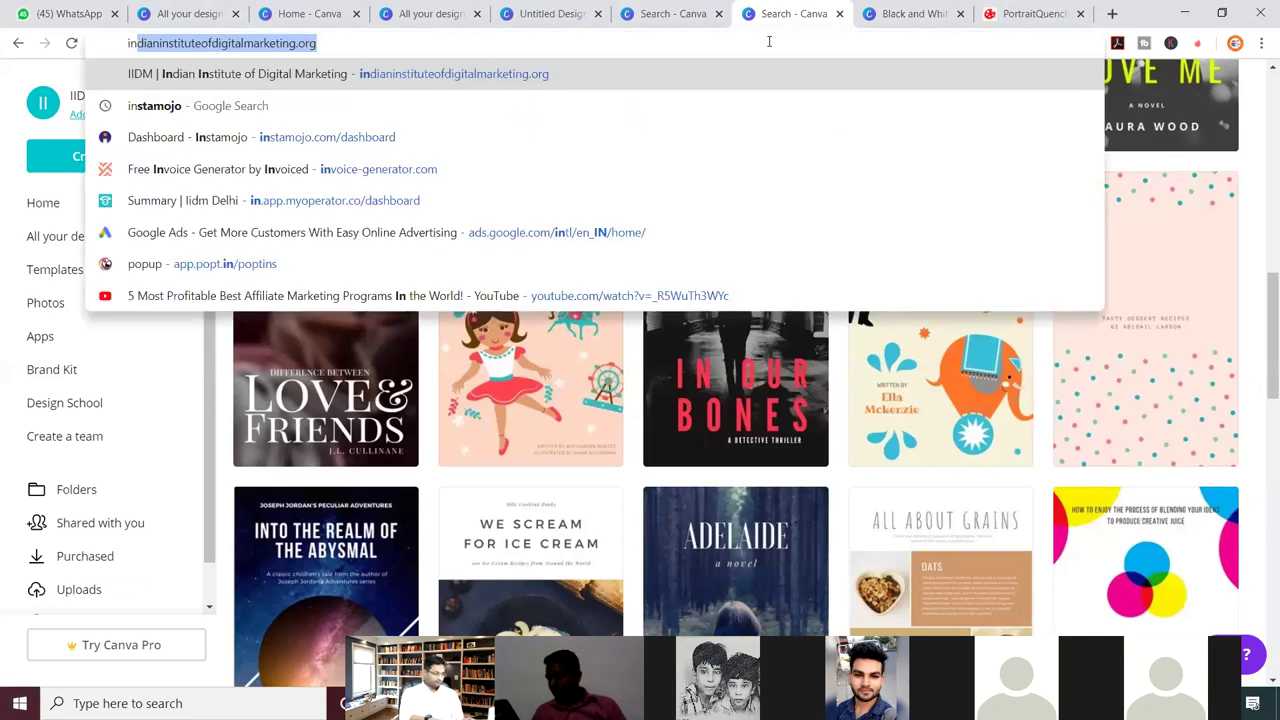
type("s")
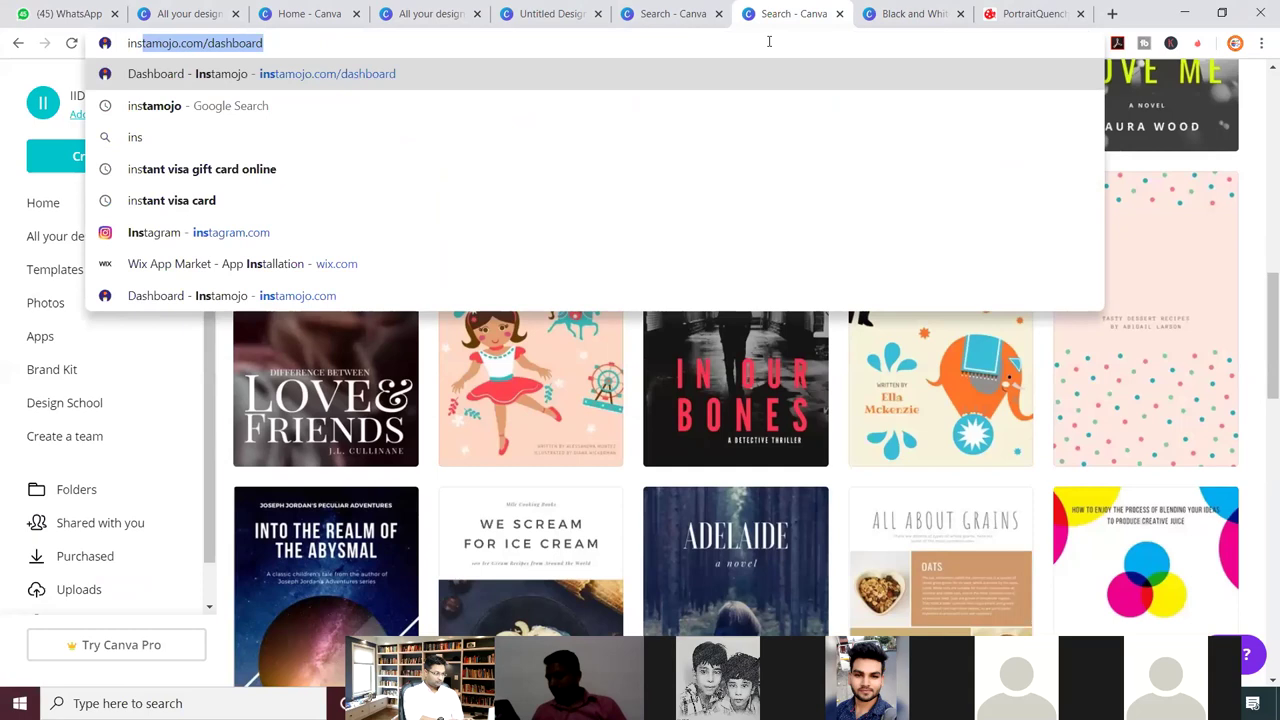
type("ta")
key("Down")
key("Down")
key("Down")
key("Down")
key("Down")
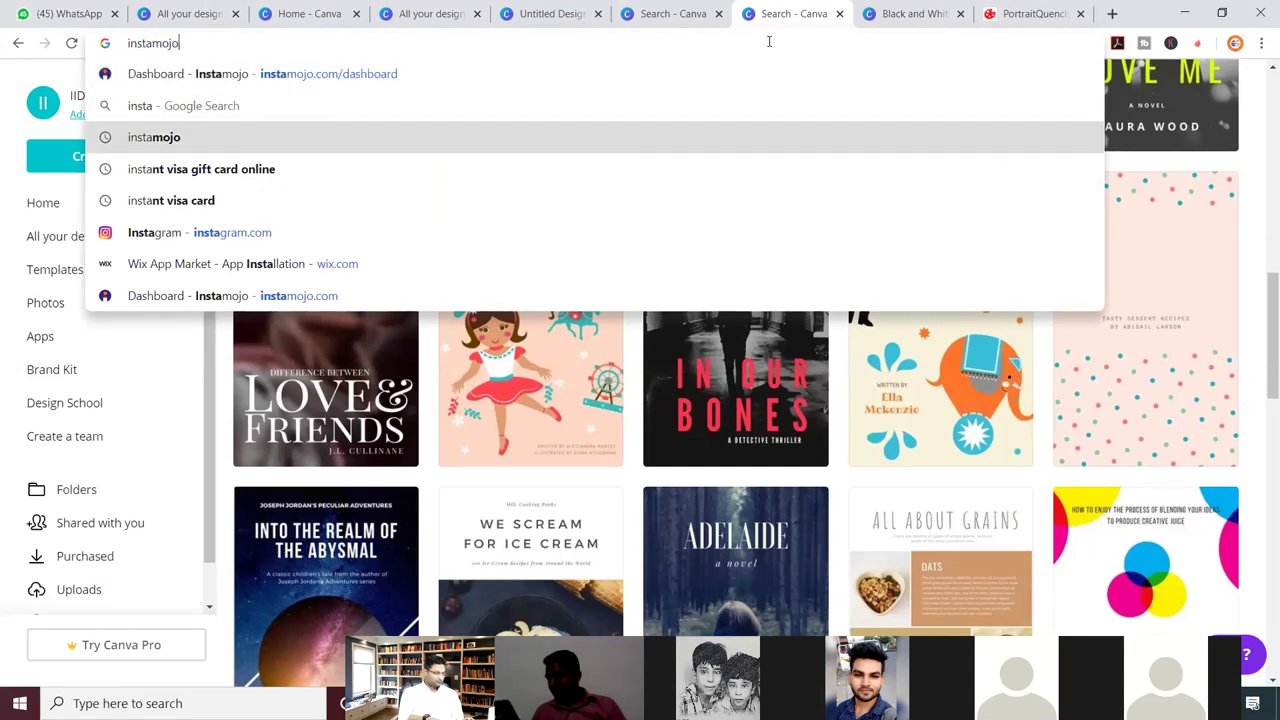
key("Return")
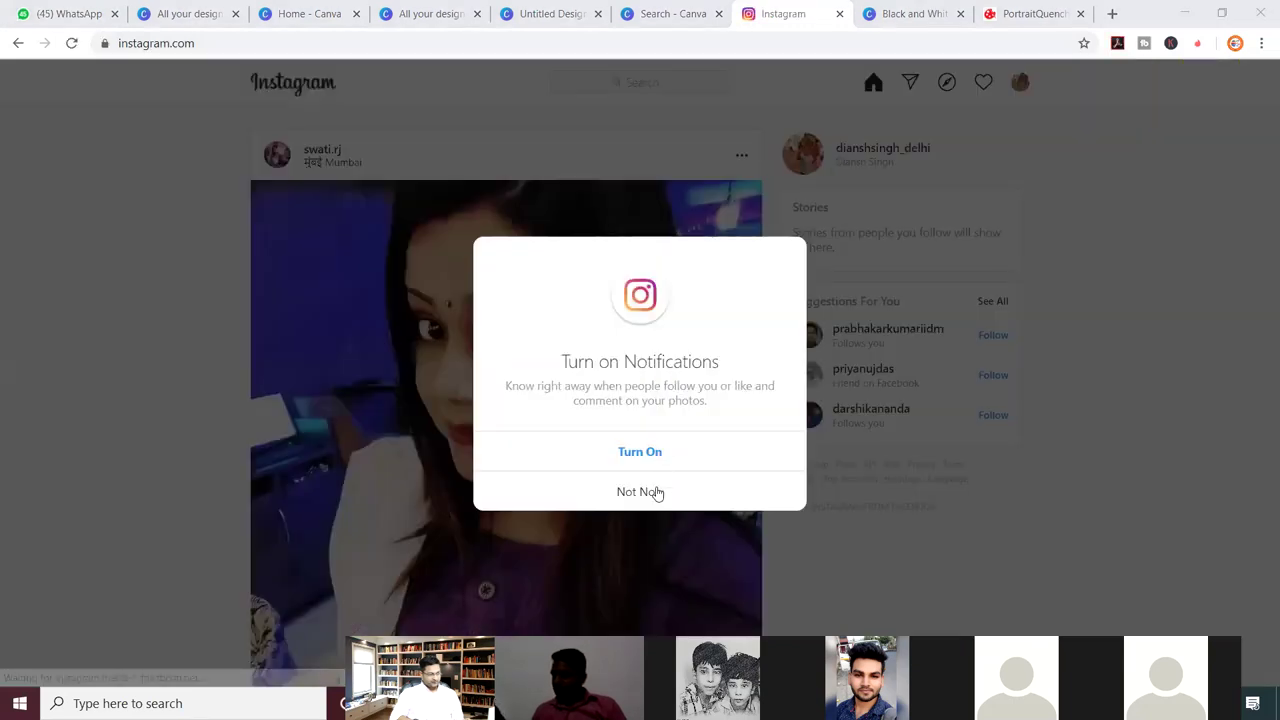
Choose Not Now on notifications, then browse the profile grid to the 'ONCE YOU KNOW IT' video.
left_click(697, 451)
left_click(858, 157)
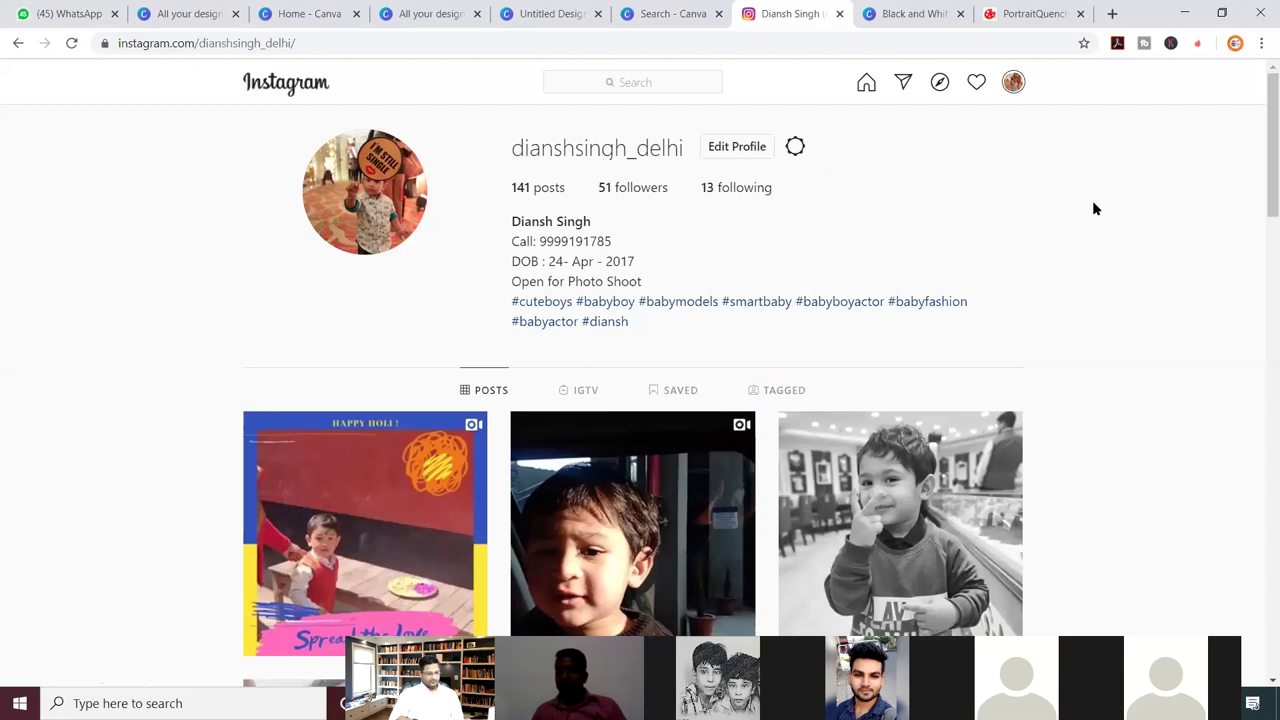
scroll(1093, 203, "down", 1)
scroll(1093, 208, "down", 2)
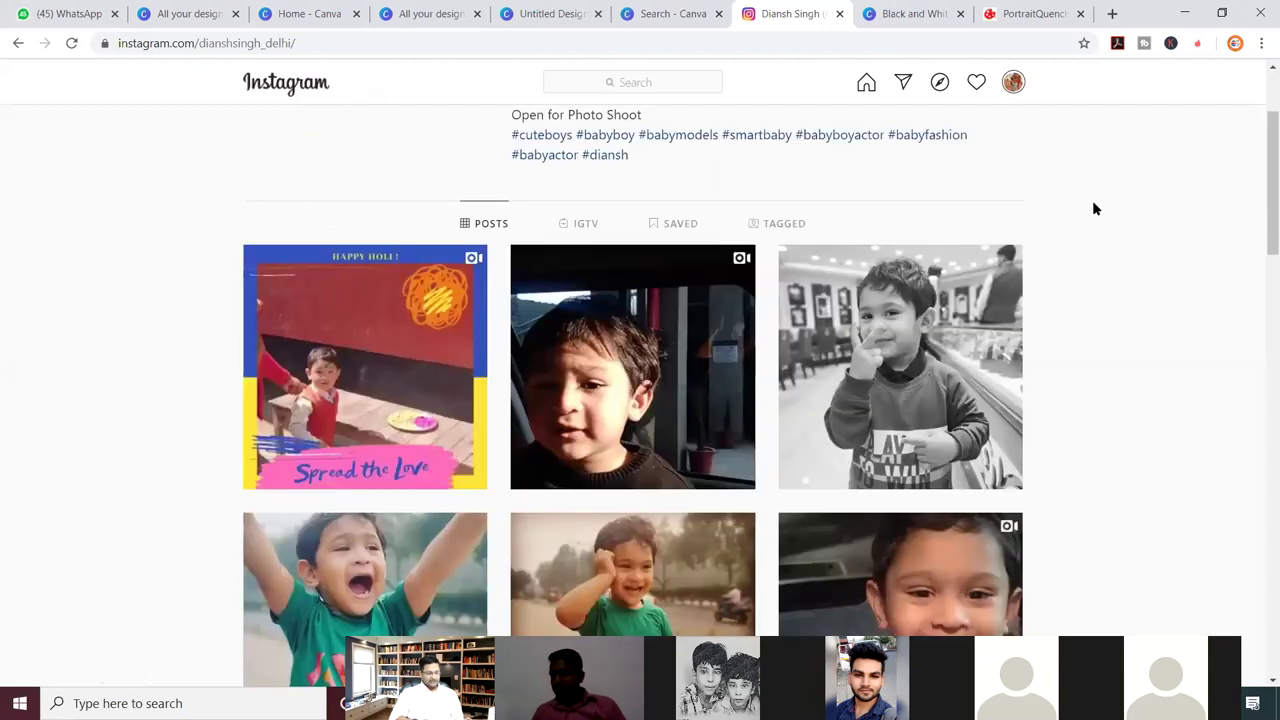
scroll(1093, 208, "down", 3)
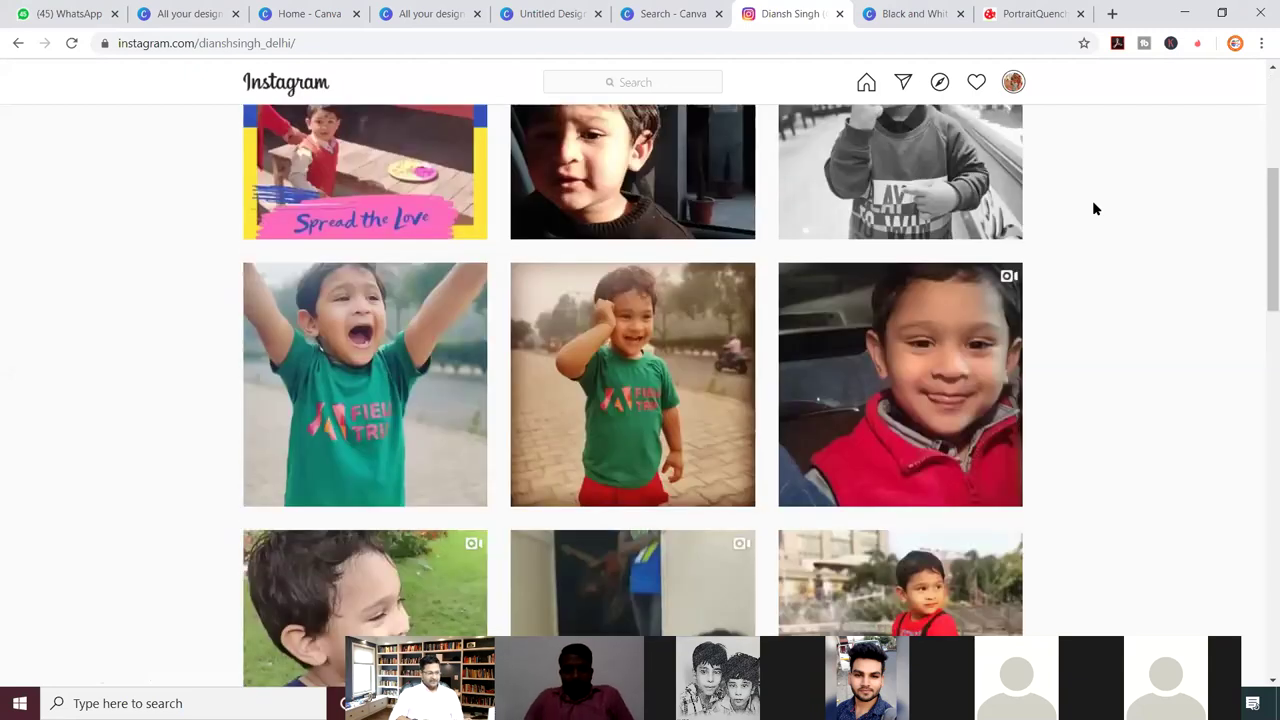
scroll(1093, 208, "down", 5)
scroll(1093, 208, "down", 5)
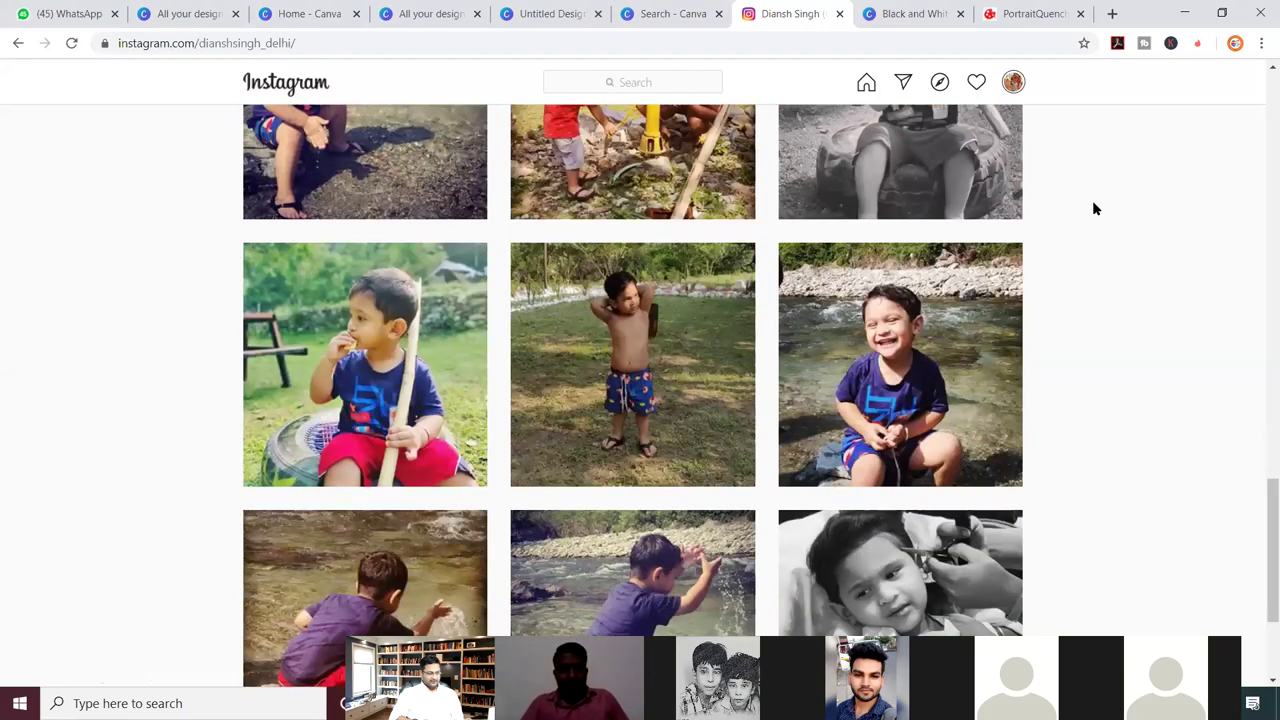
scroll(1093, 208, "down", 5)
scroll(1093, 208, "down", 5)
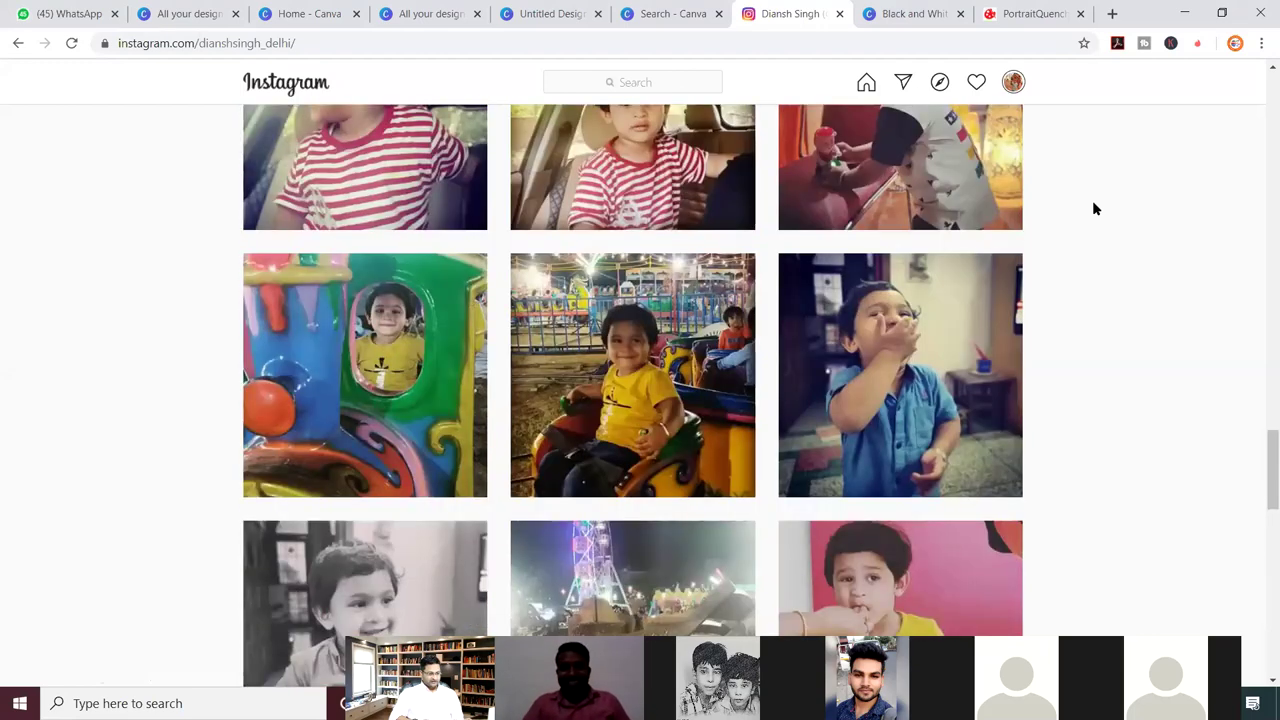
scroll(1093, 208, "down", 5)
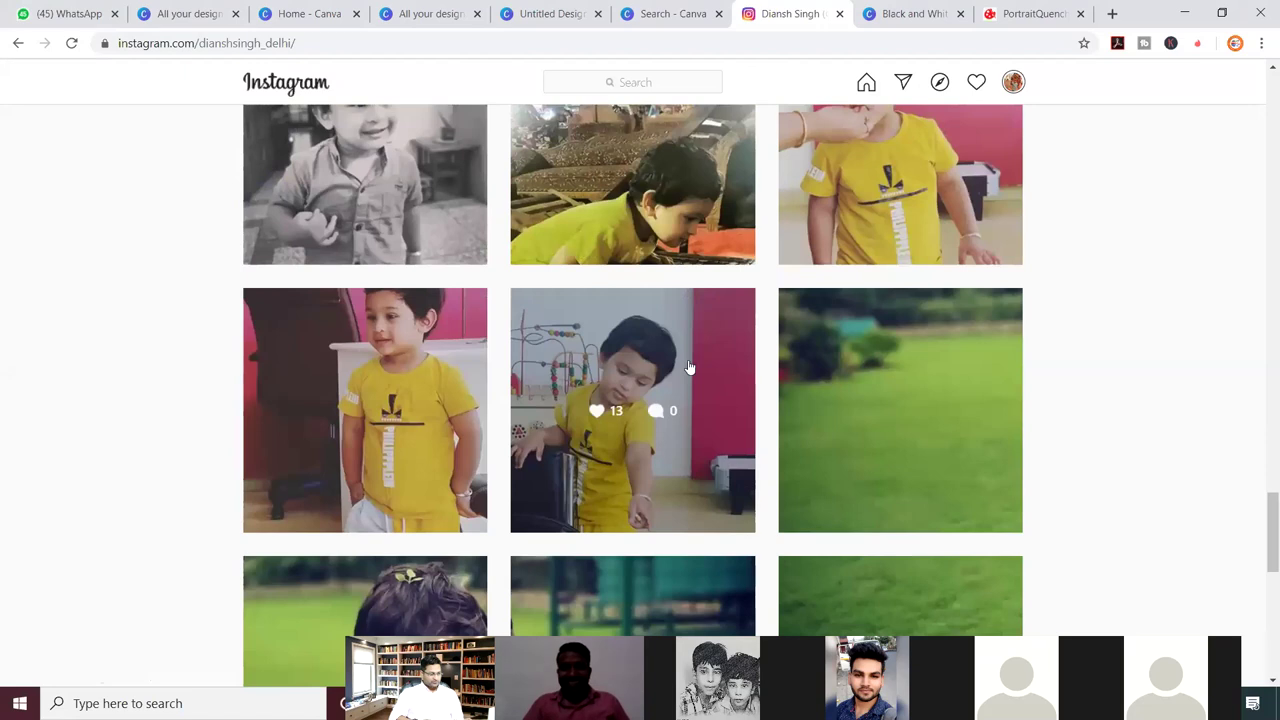
scroll(1040, 368, "down", 4)
scroll(1046, 368, "down", 2)
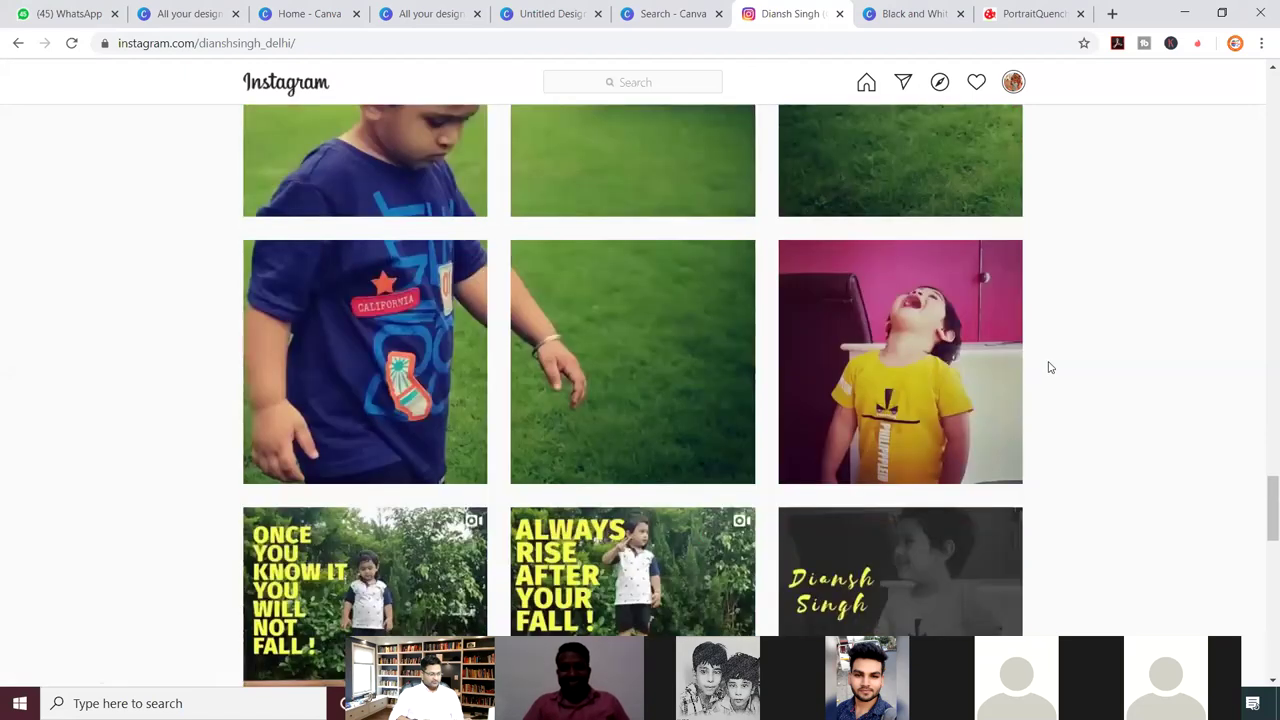
scroll(1048, 366, "down", 3)
scroll(333, 288, "down", 1)
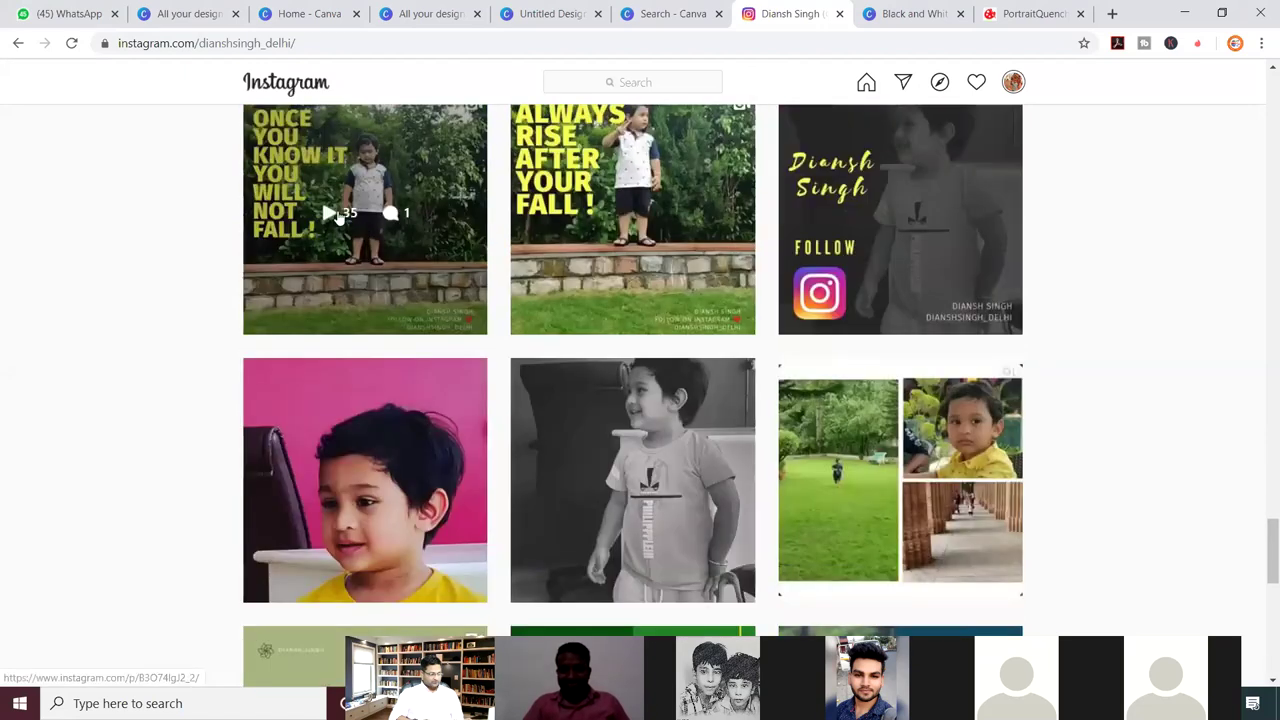
left_click(338, 218)
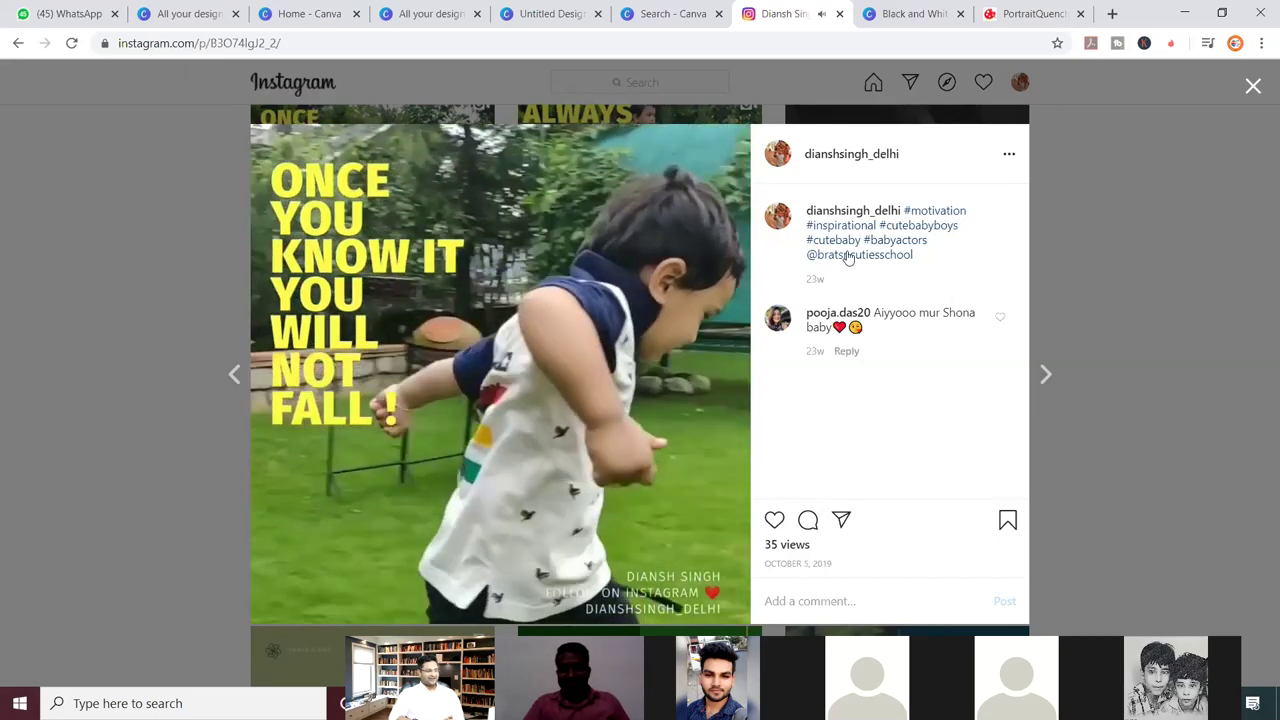
Close the current post, open the ALWAYS RISE AFTER YOUR FALL video, then pause and resume it.
left_click(1254, 87)
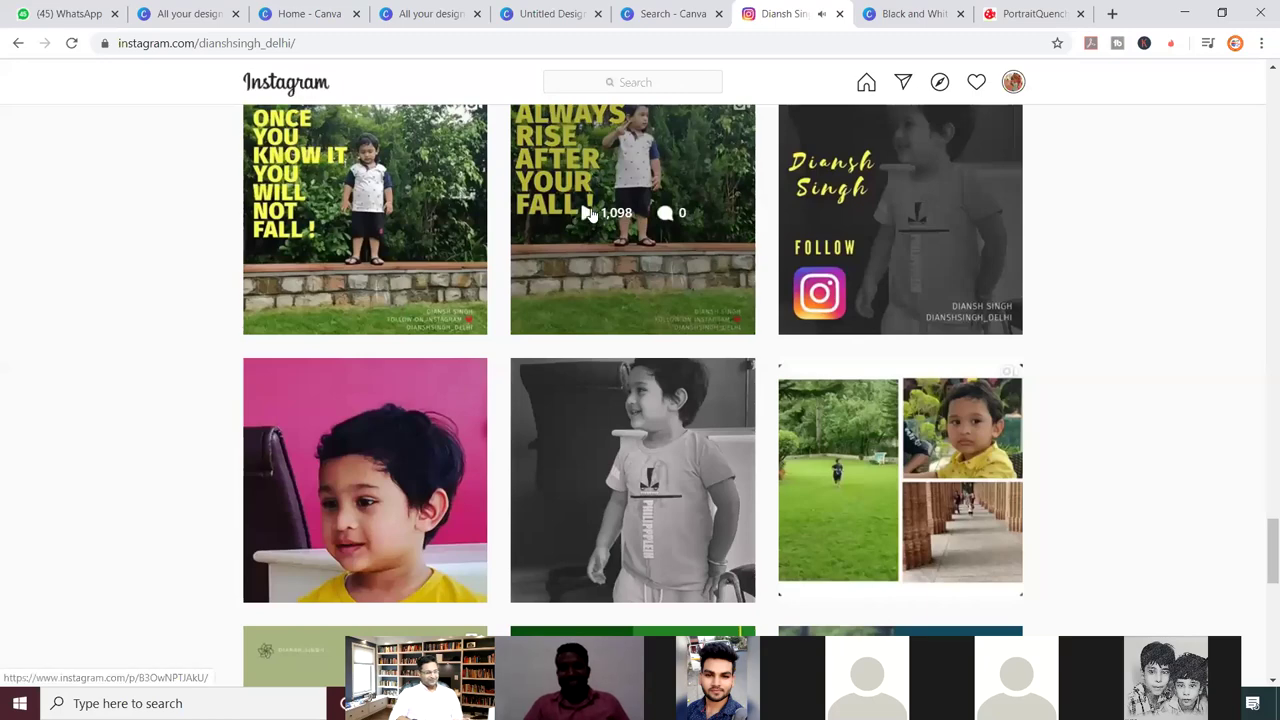
scroll(592, 218, "up", 3)
scroll(763, 314, "down", 2)
scroll(763, 314, "up", 2)
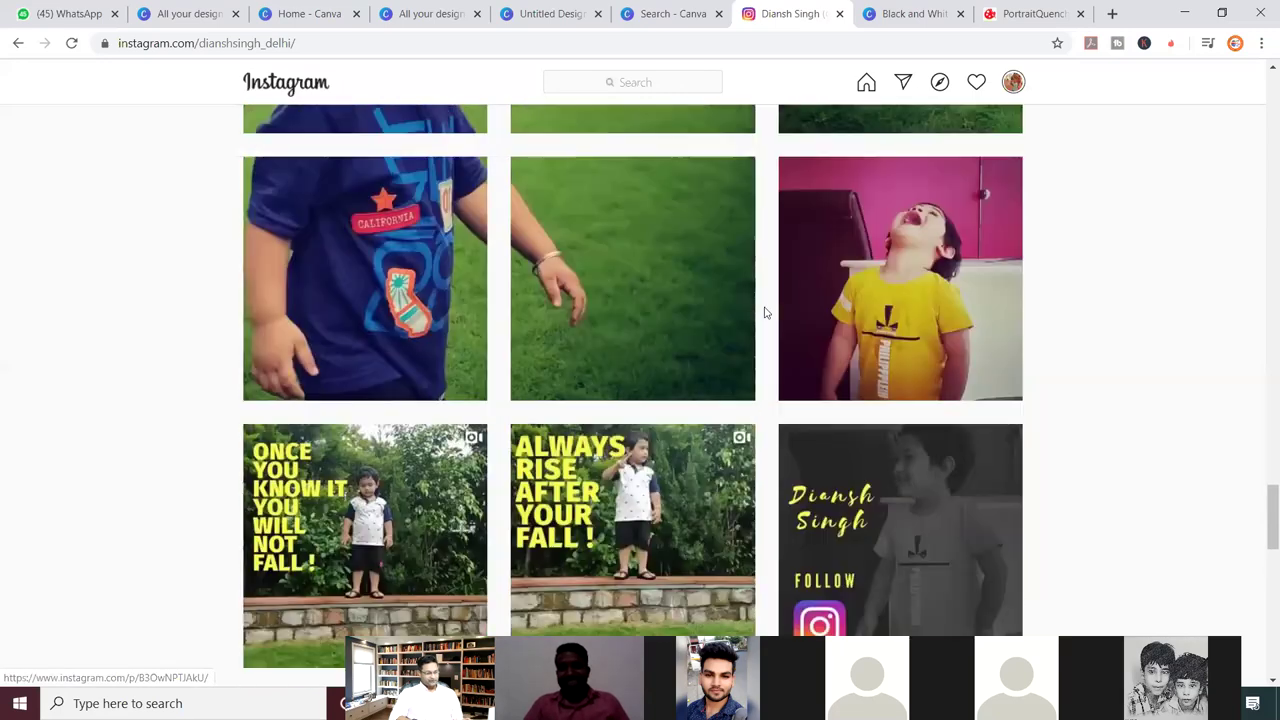
scroll(655, 408, "down", 1)
left_click(634, 437)
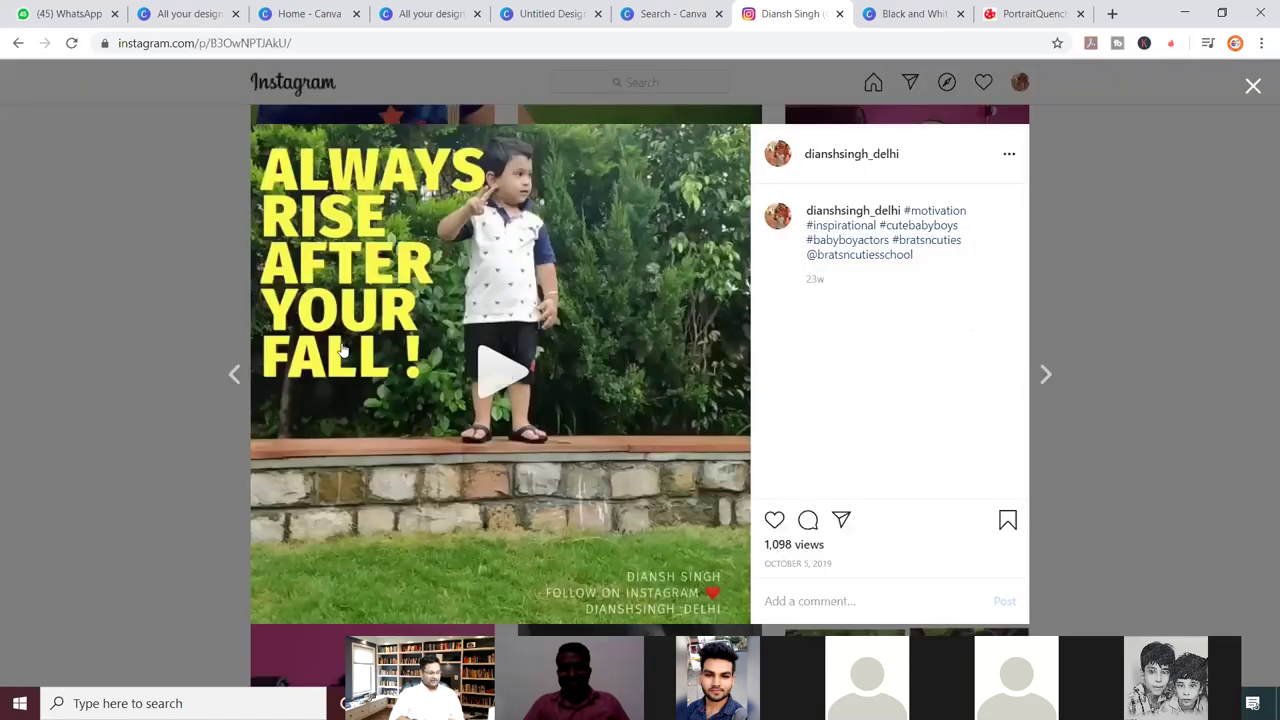
left_click(489, 390)
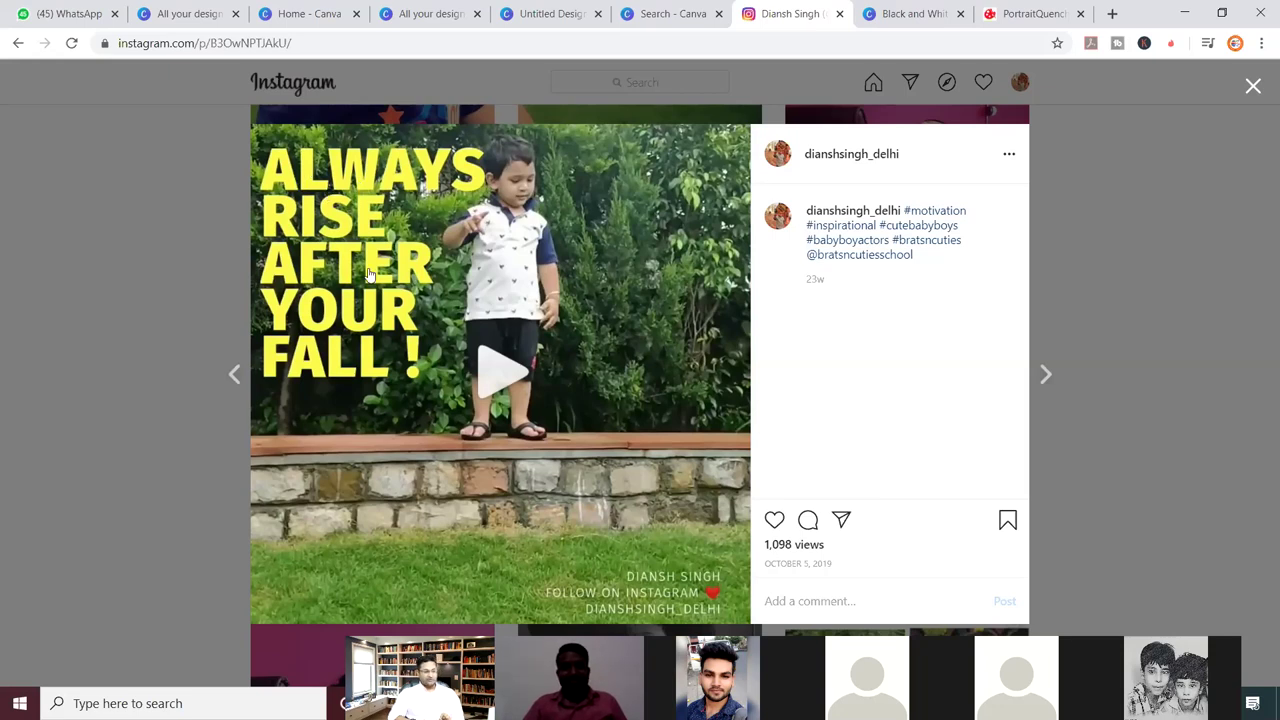
left_click(552, 364)
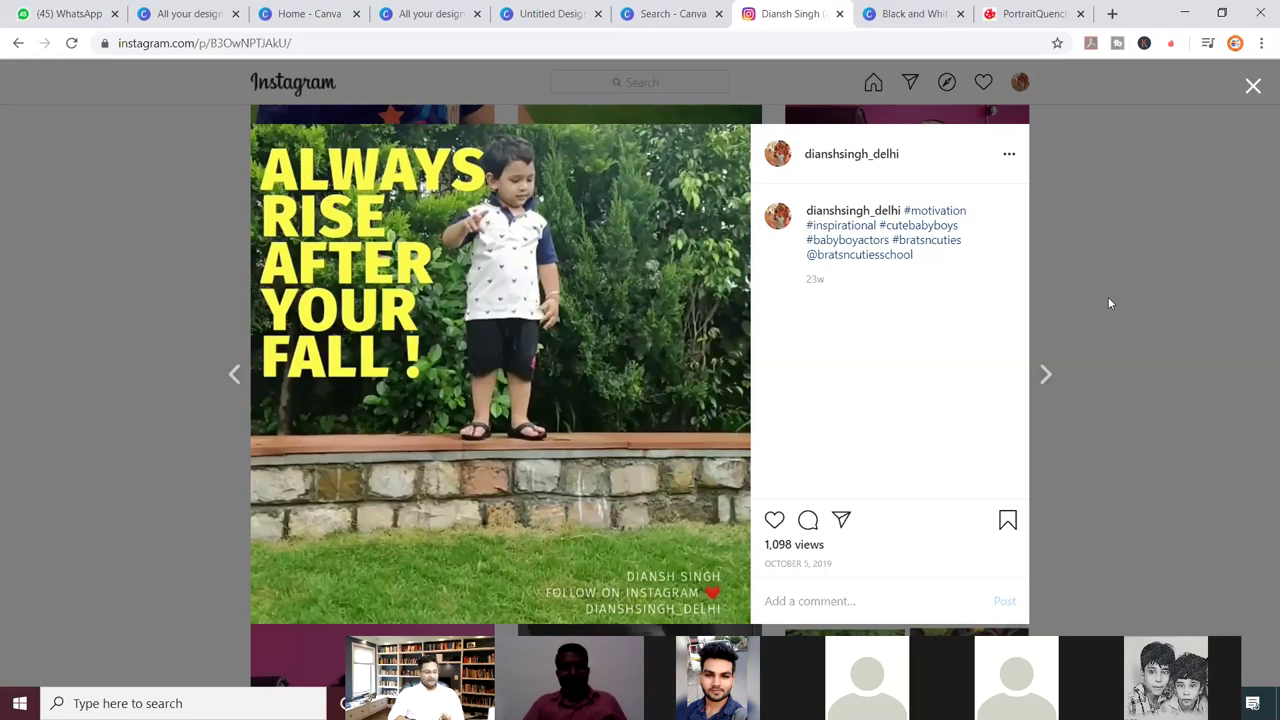
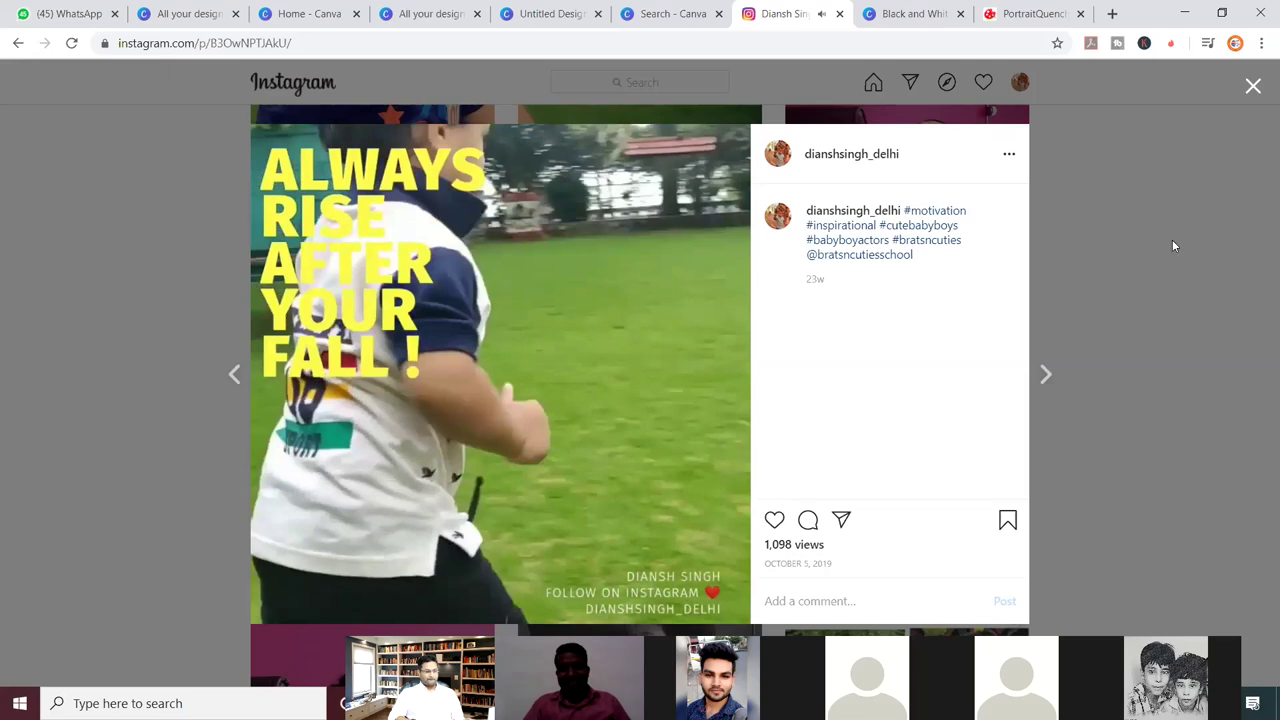
Close the current post, then view and close the SHOW YOUR SMILE and EVERY MOMENT posts.
left_click(1252, 86)
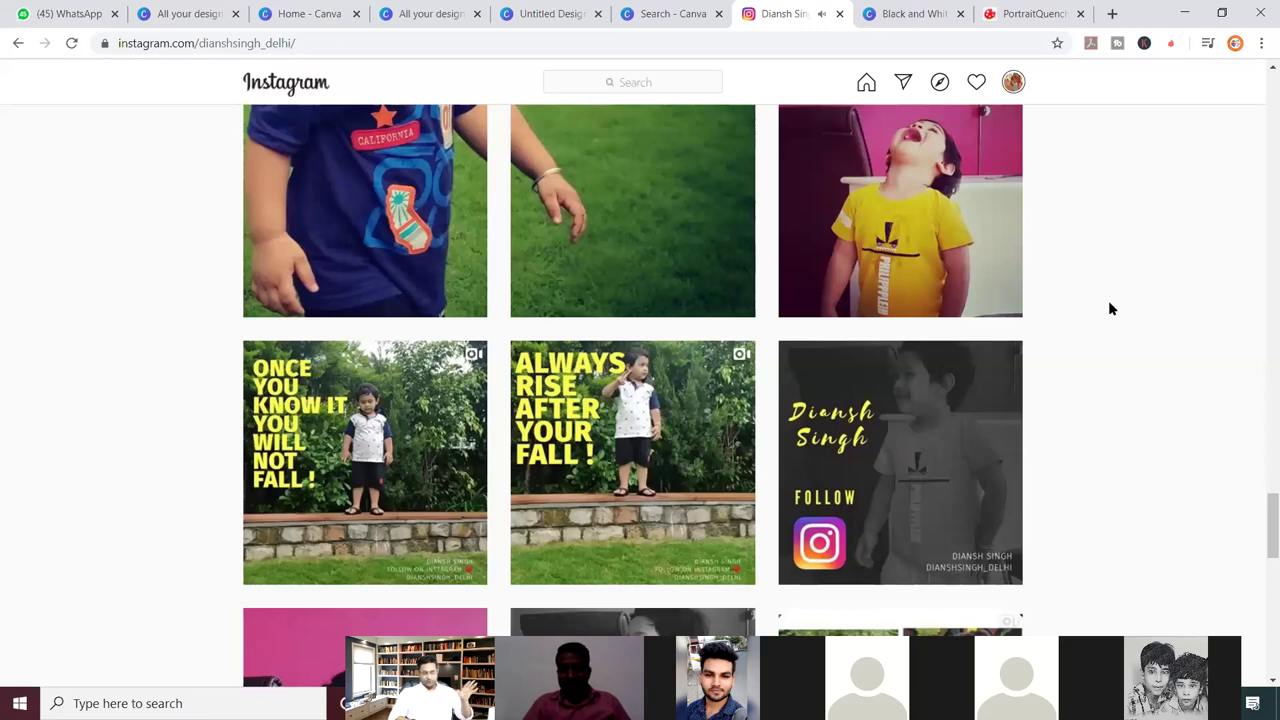
scroll(1108, 309, "down", 7)
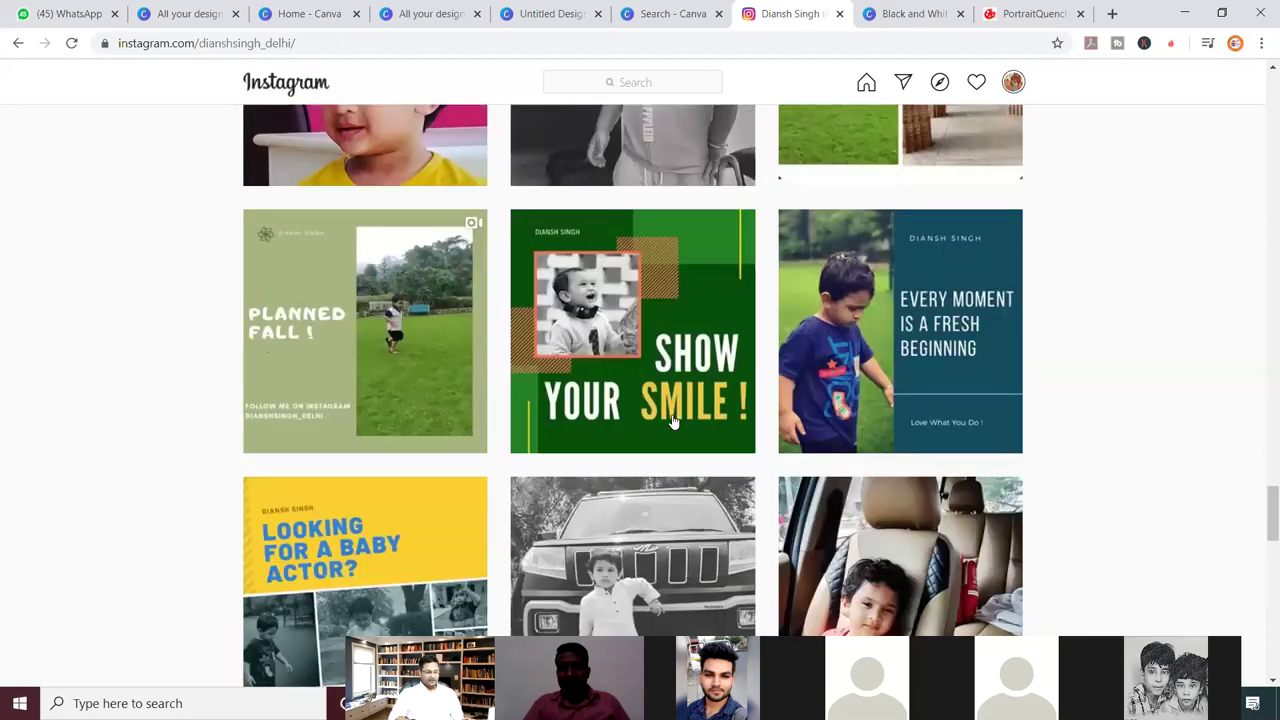
left_click(673, 422)
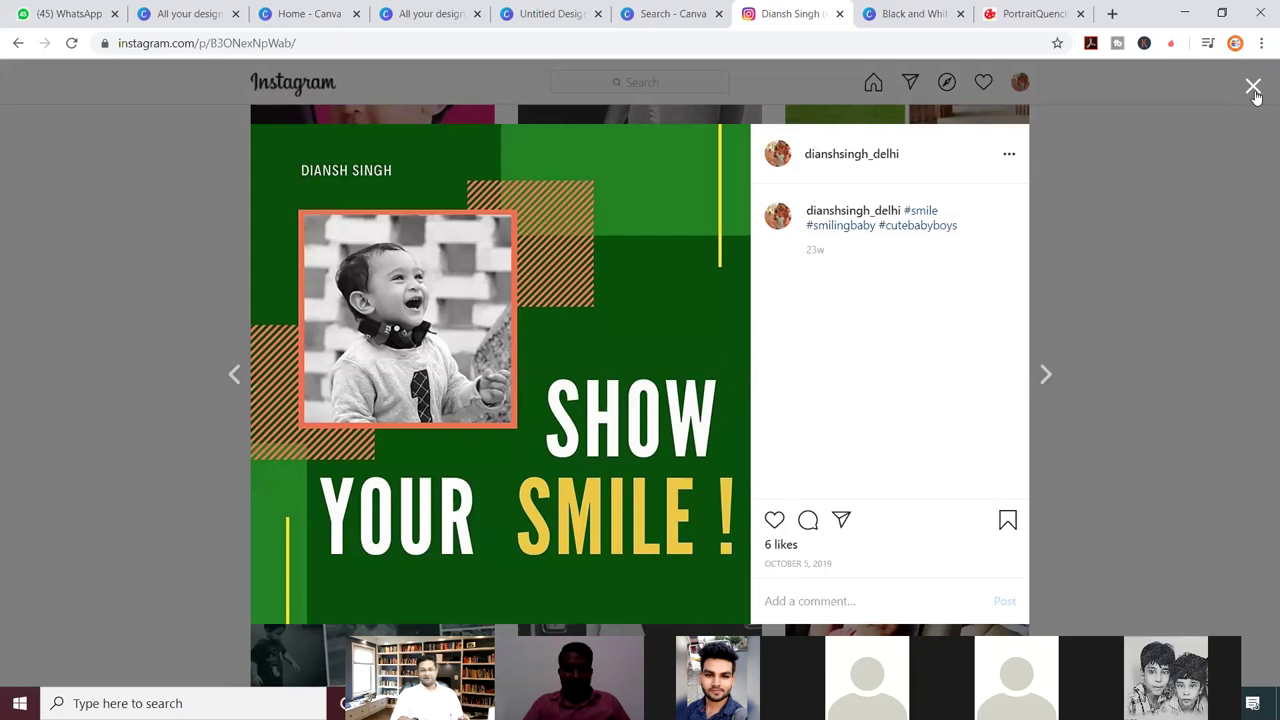
left_click(1253, 91)
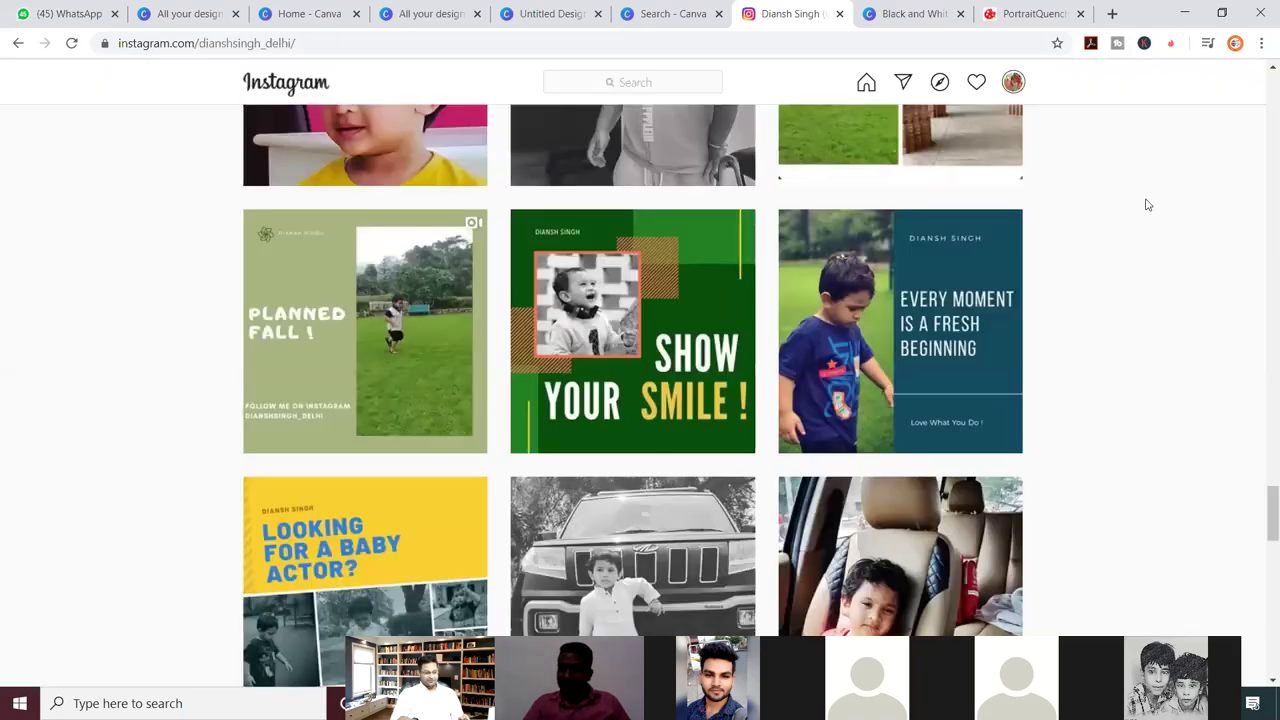
left_click(901, 364)
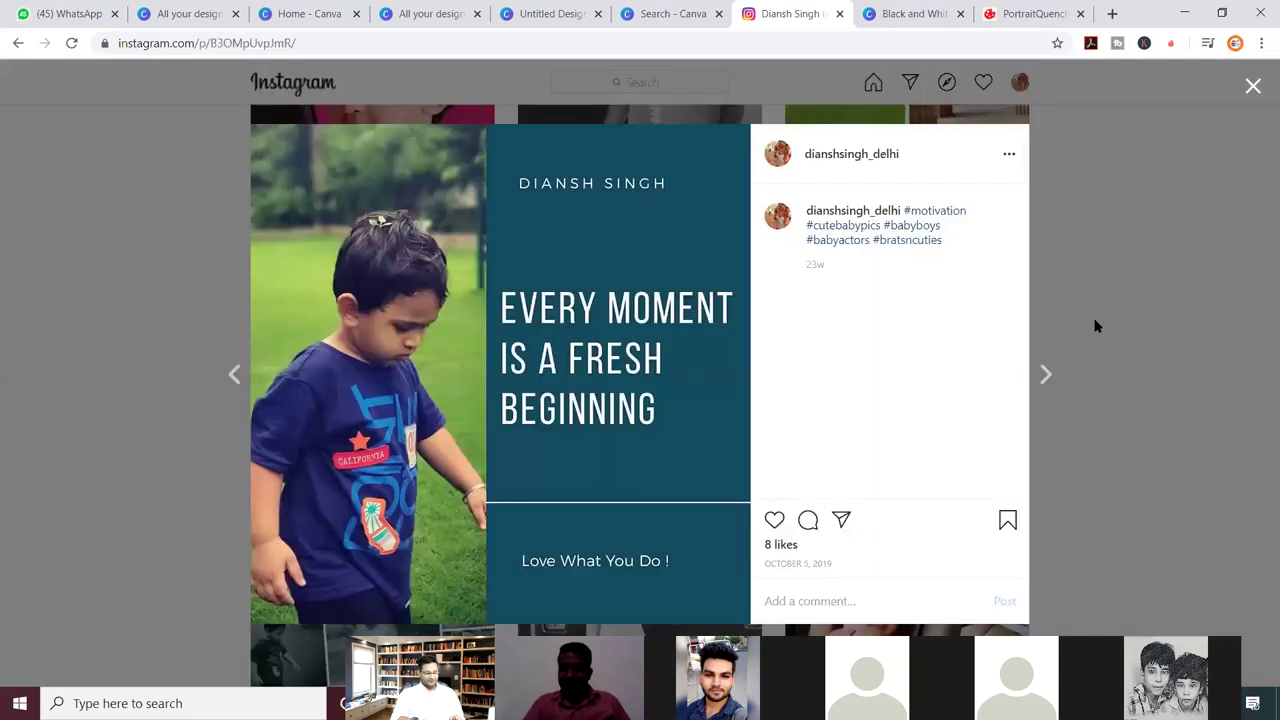
left_click(1253, 91)
Scroll down the profile grid and view the 'Looking for Baby Models?' post with the sign.
scroll(1137, 300, "down", 3)
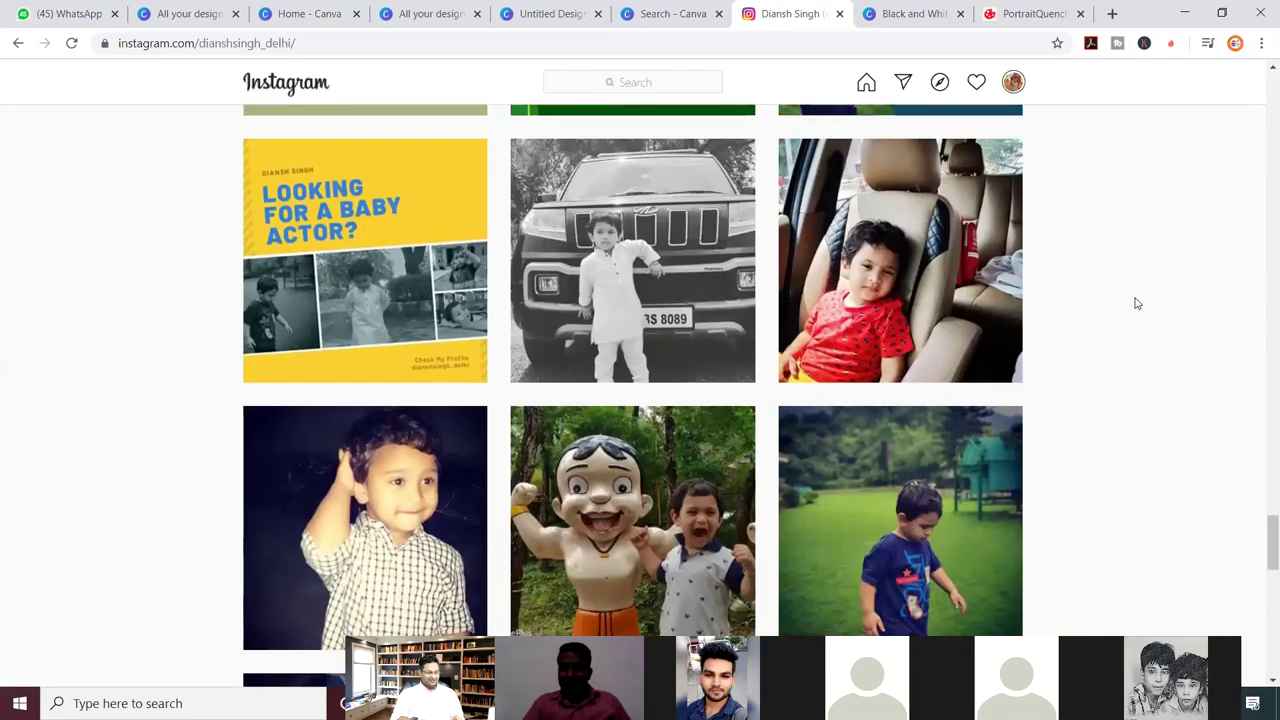
scroll(1137, 303, "down", 2)
scroll(1137, 303, "down", 3)
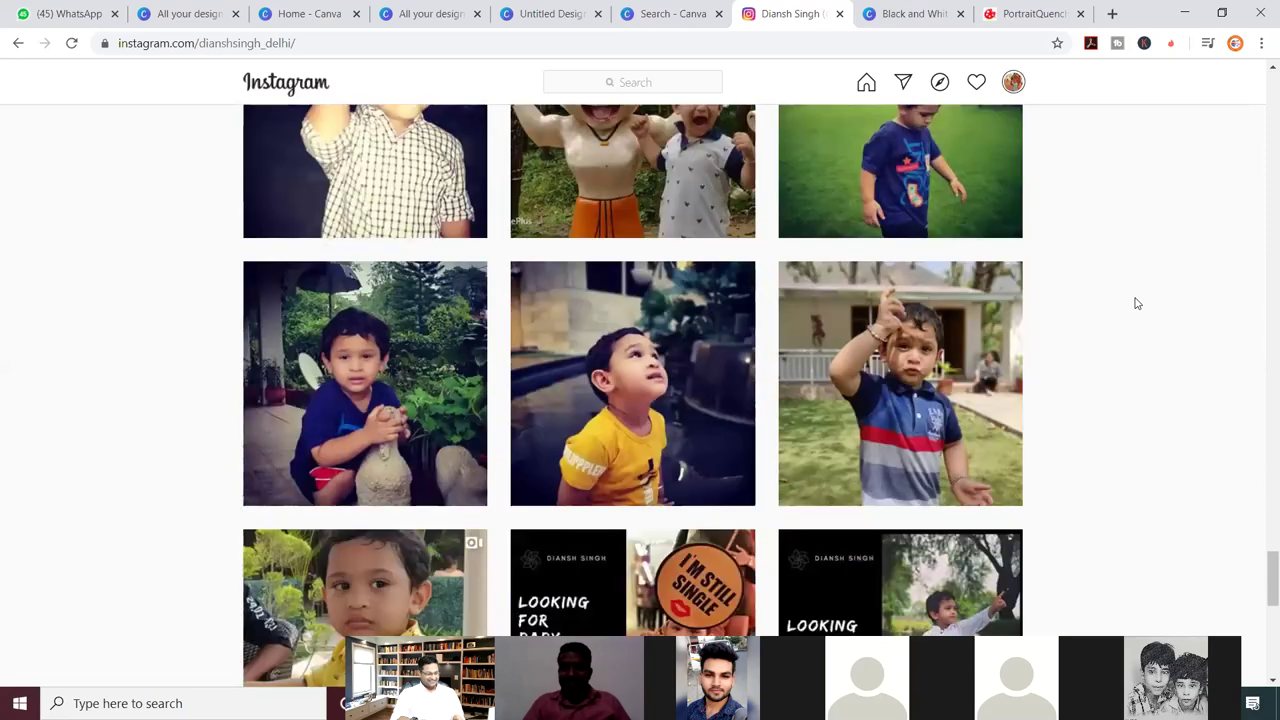
scroll(1134, 300, "down", 3)
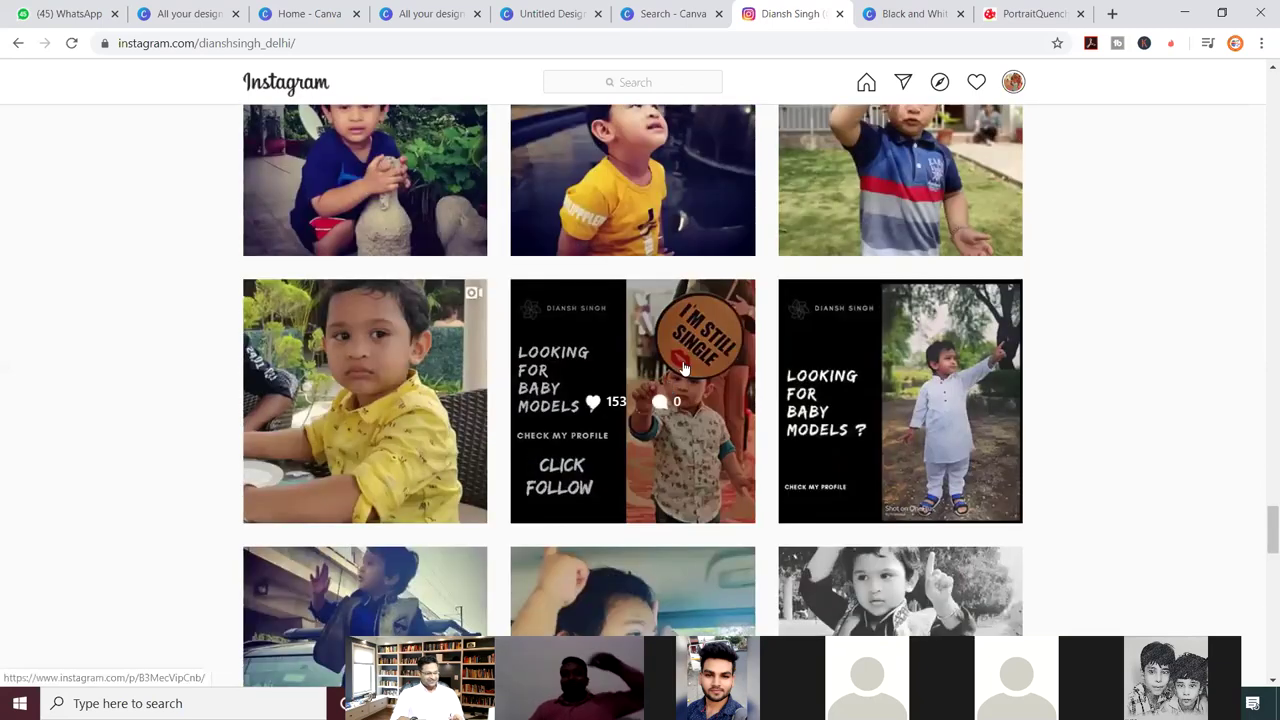
left_click(715, 372)
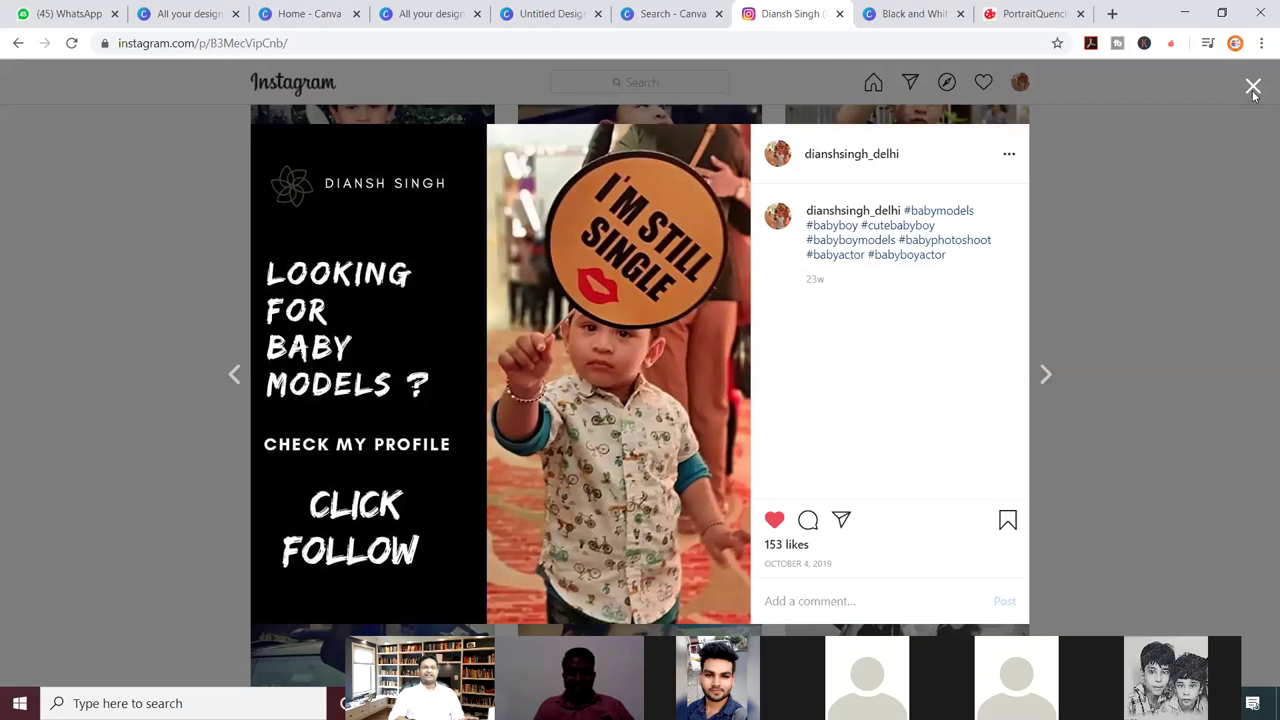
left_click(1253, 88)
View the other 'Looking for Baby Models?' post twice, ending on the profile grid.
scroll(1098, 376, "down", 3)
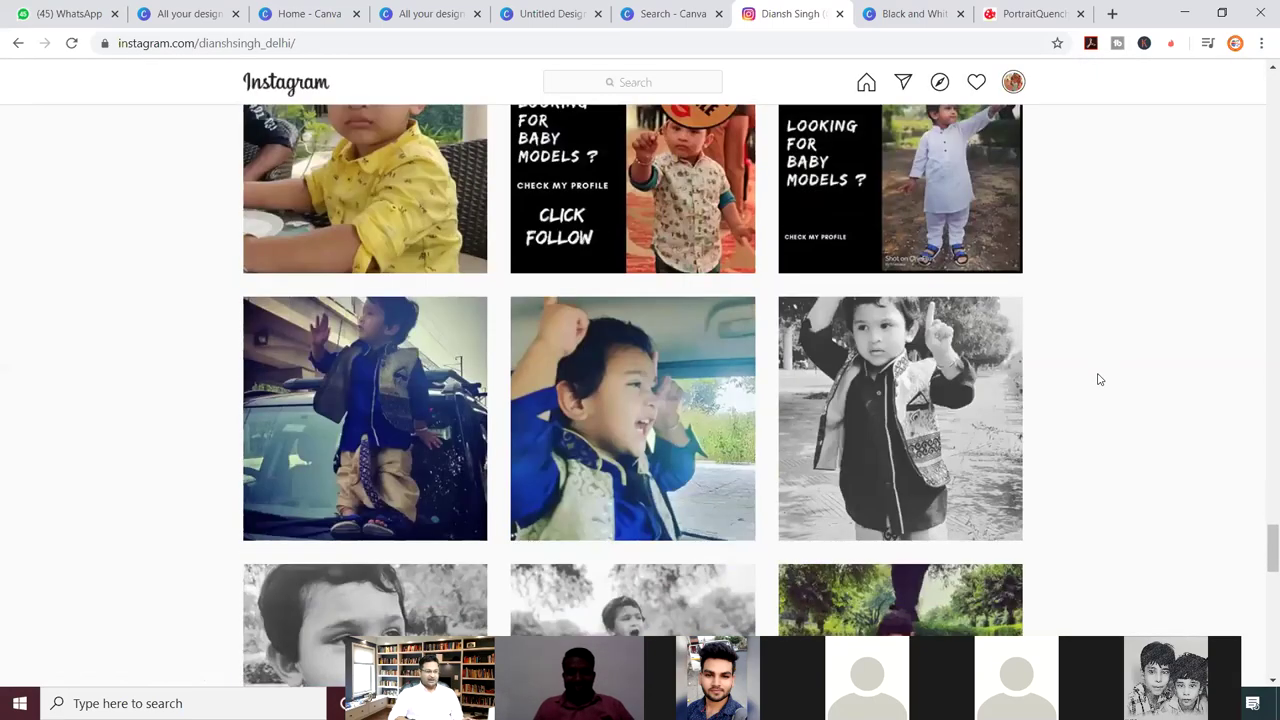
scroll(1098, 378, "up", 7)
scroll(1097, 377, "down", 4)
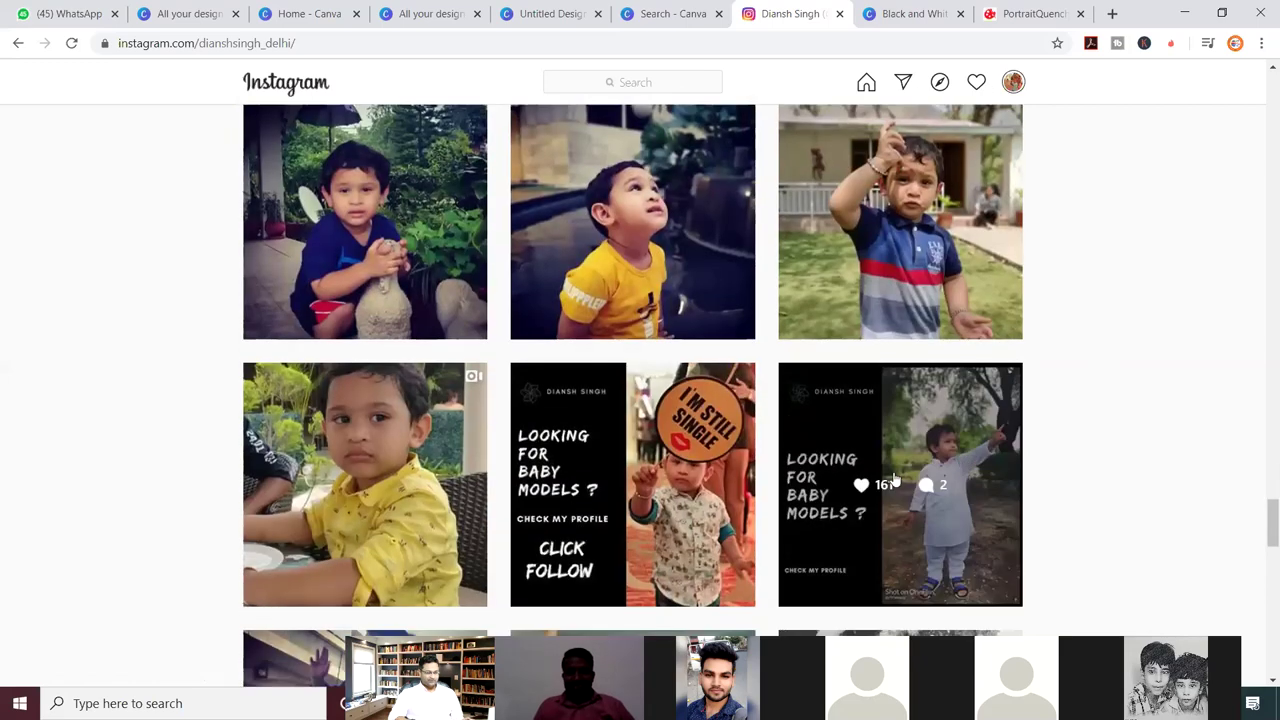
left_click(895, 481)
left_click(1253, 88)
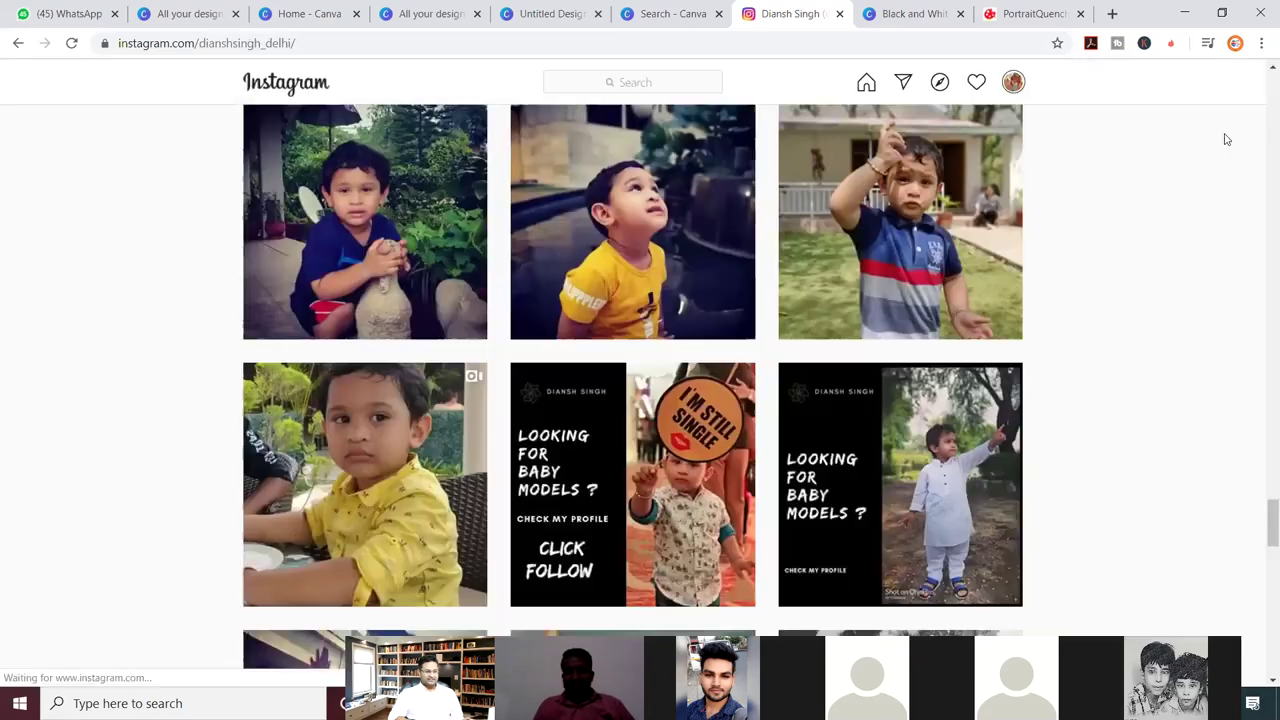
left_click(922, 468)
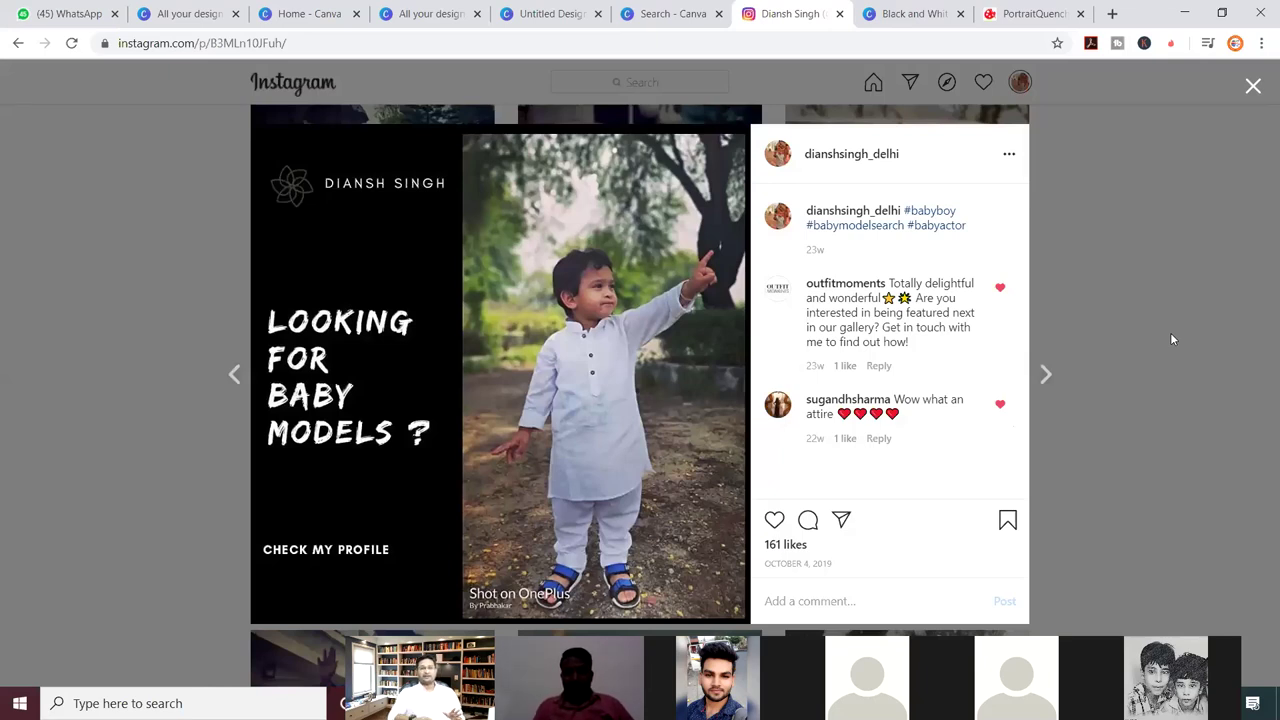
left_click(1253, 88)
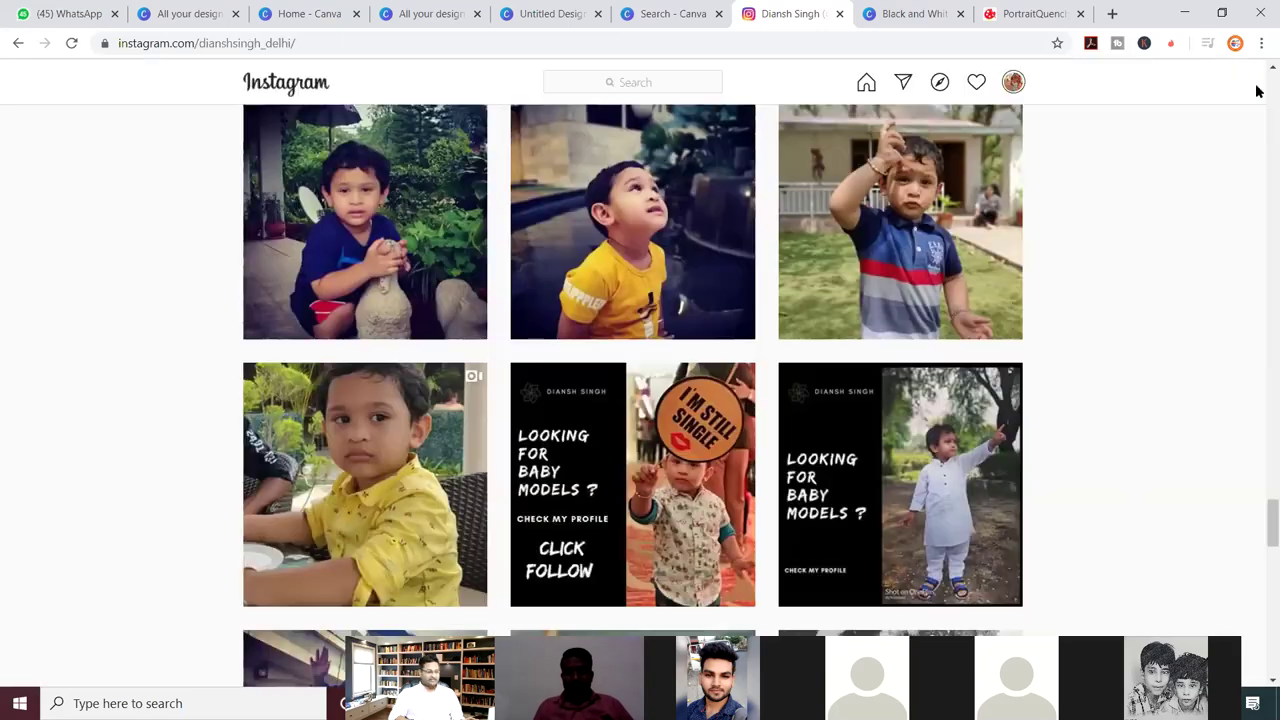
View the boy-in-the-stream post, close it, and scroll back up to the profile header.
scroll(1078, 323, "up", 15)
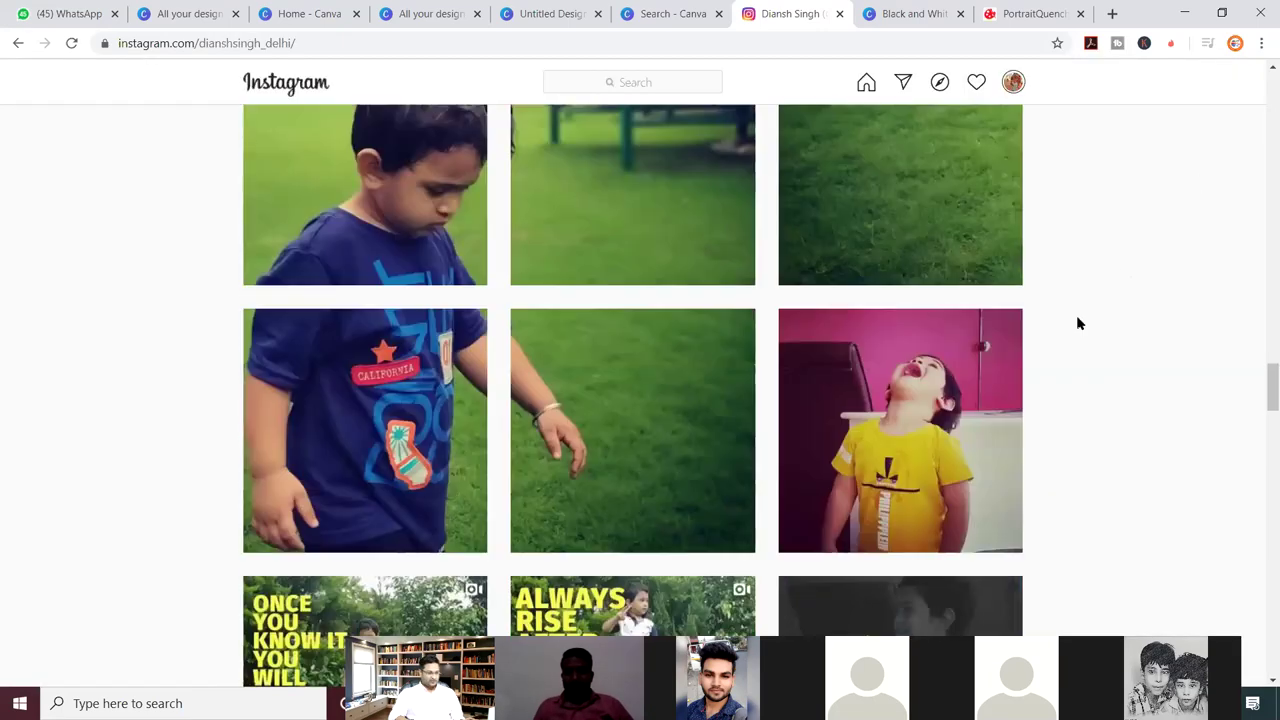
scroll(1078, 323, "up", 5)
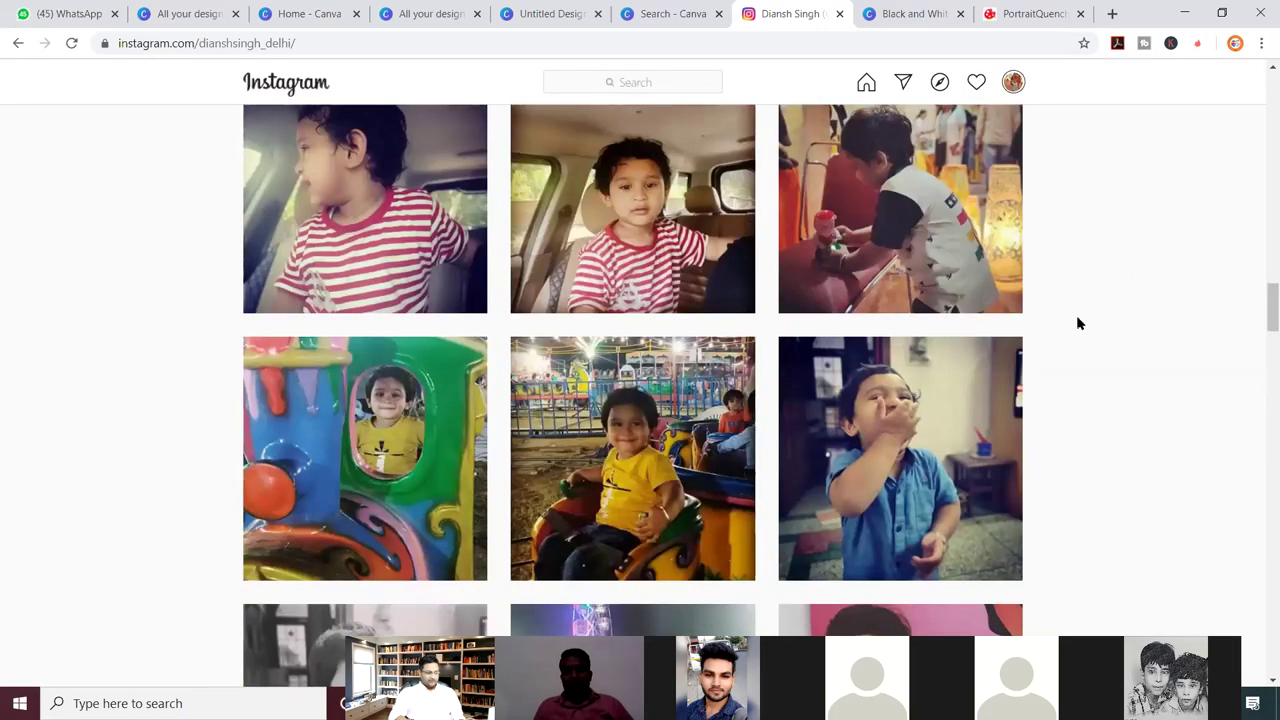
scroll(1078, 323, "up", 10)
scroll(1078, 323, "down", 3)
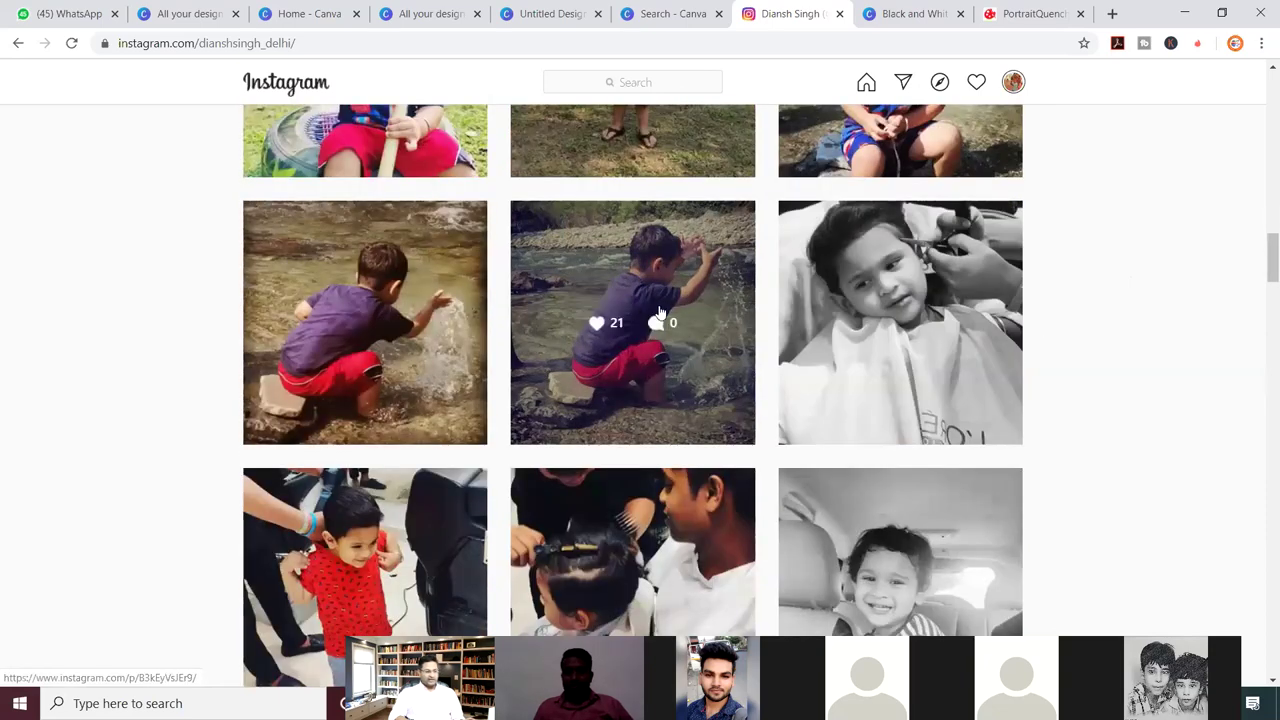
left_click(416, 288)
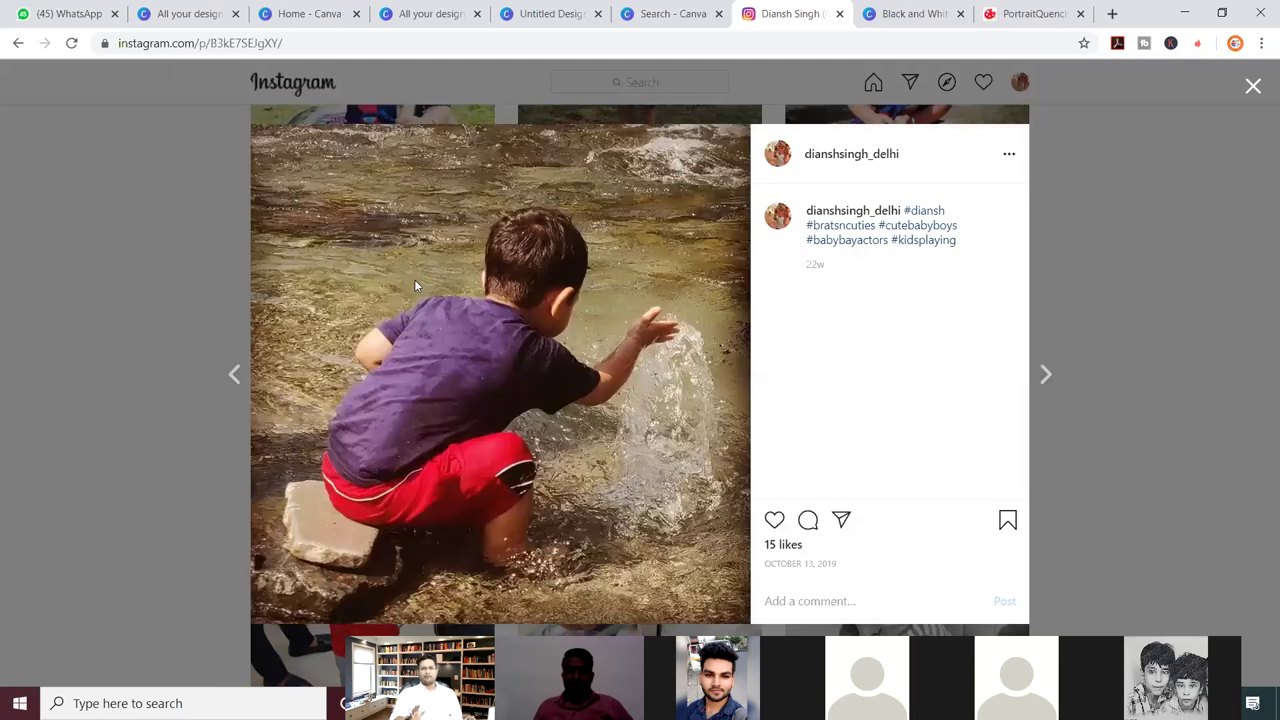
left_click(1254, 86)
scroll(1110, 270, "up", 5)
scroll(1102, 289, "up", 15)
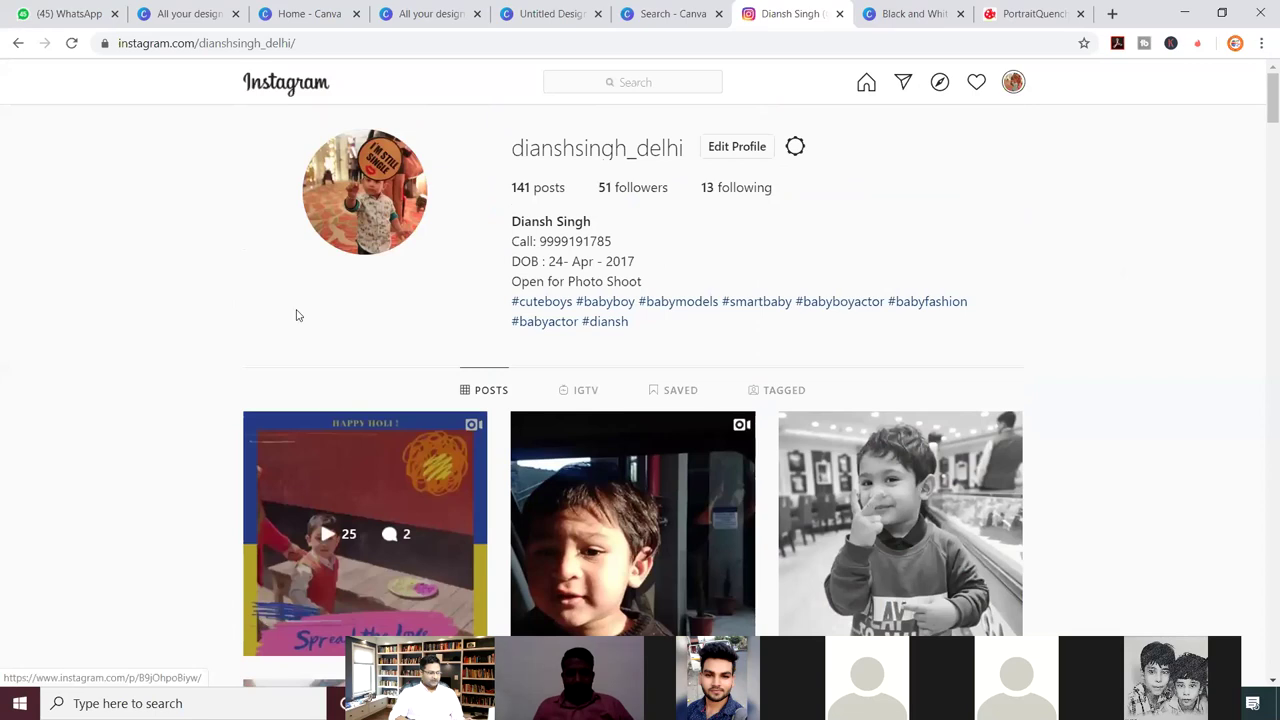
left_click(18, 43)
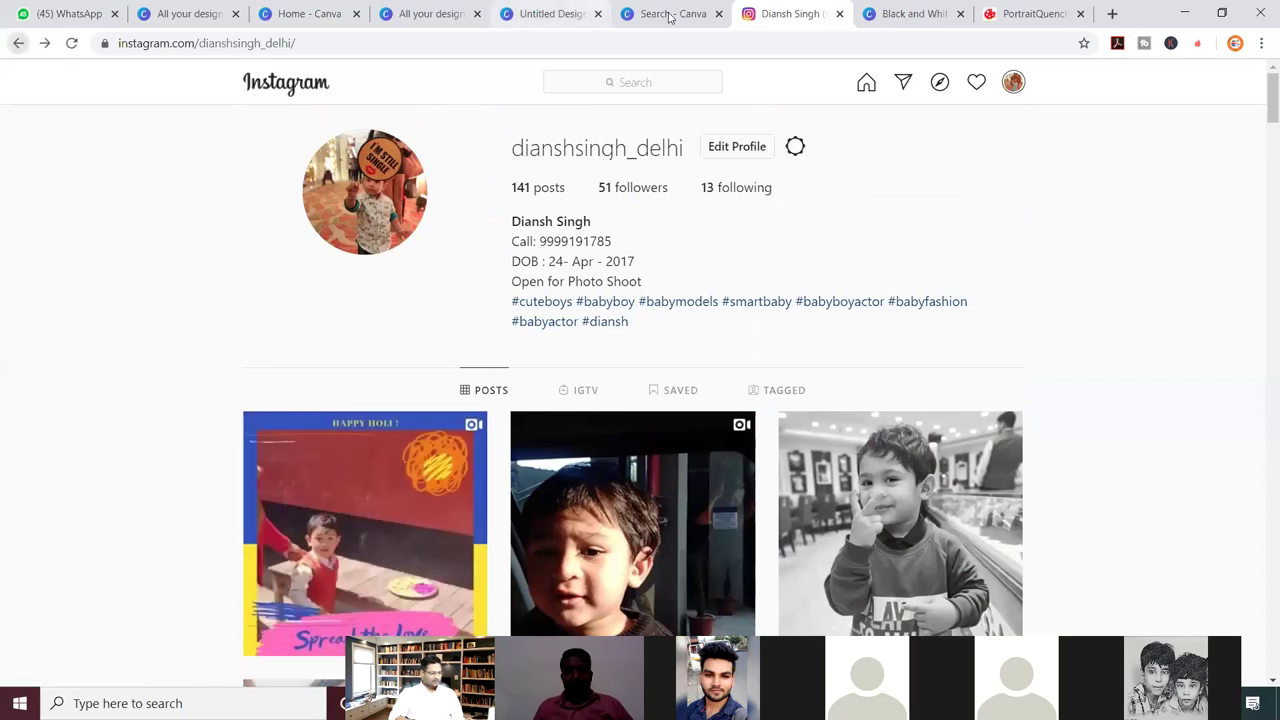
Switch to the Untitled Design tab in Canva and go to the Canva home page.
left_click(645, 14)
left_click(540, 14)
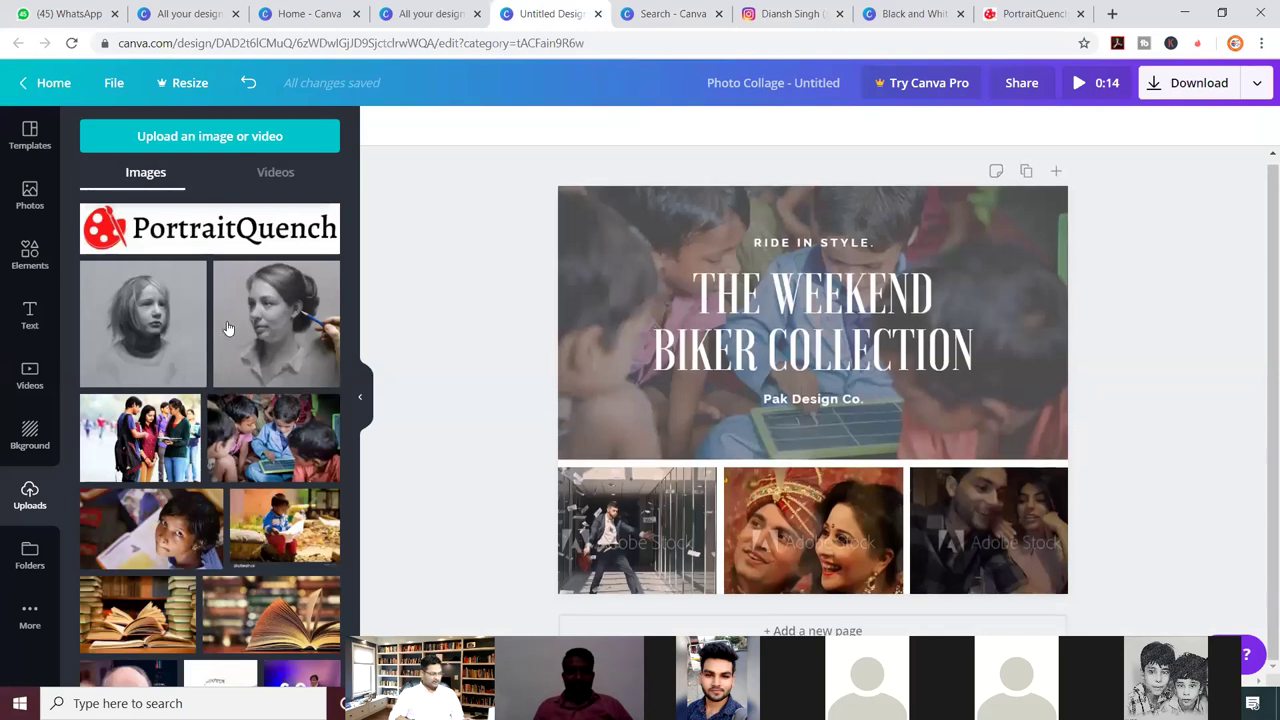
scroll(215, 403, "down", 2)
scroll(215, 403, "down", 2)
scroll(215, 403, "up", 5)
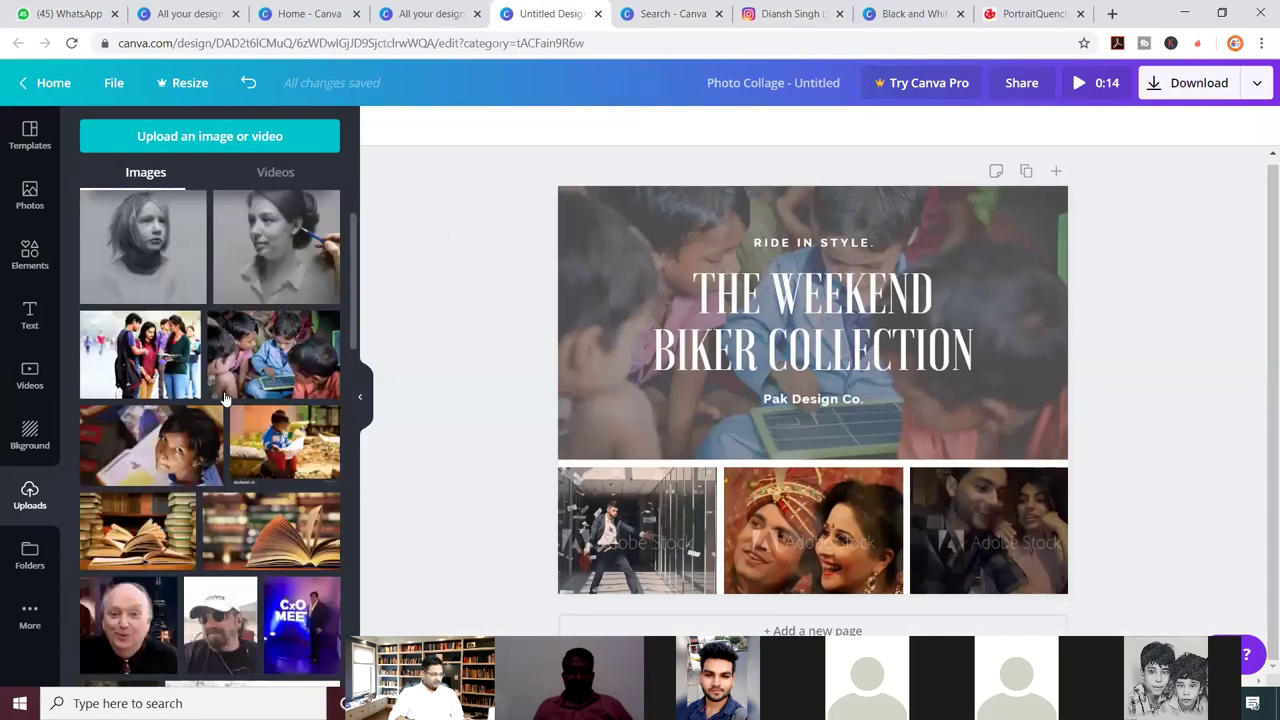
left_click(47, 87)
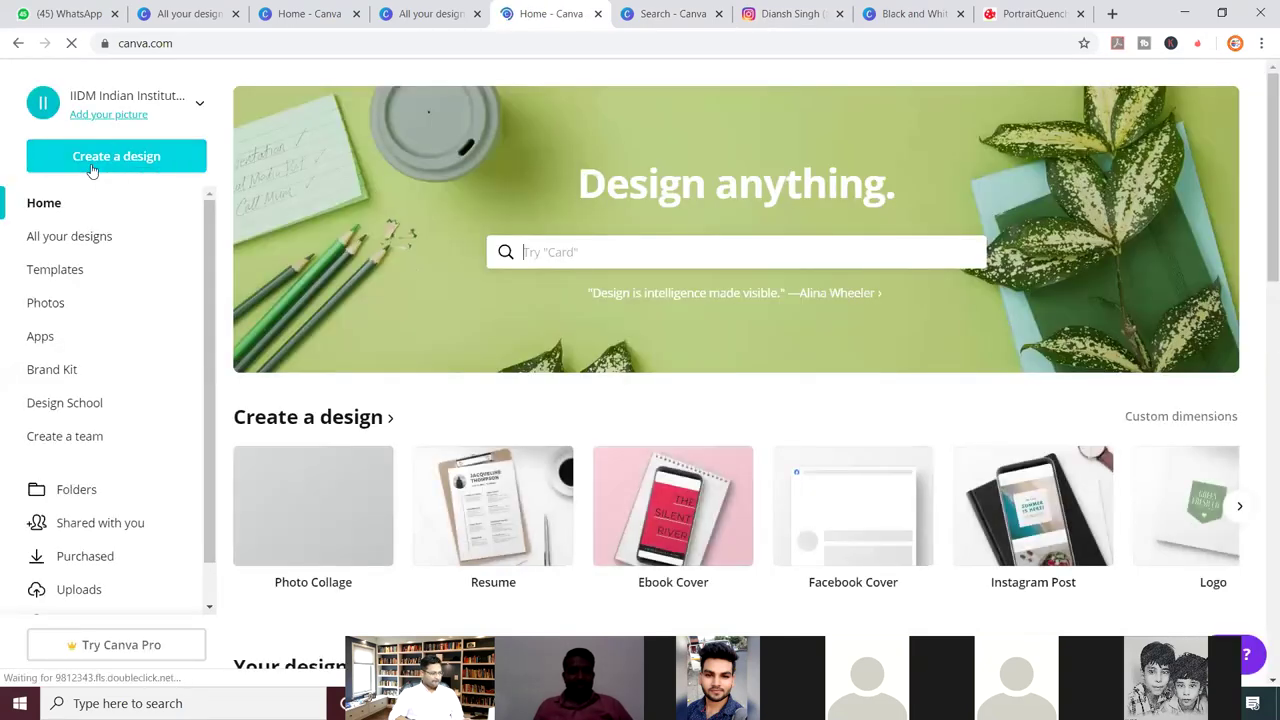
Browse the Create a design type list and start a new blank A4 design.
left_click(152, 160)
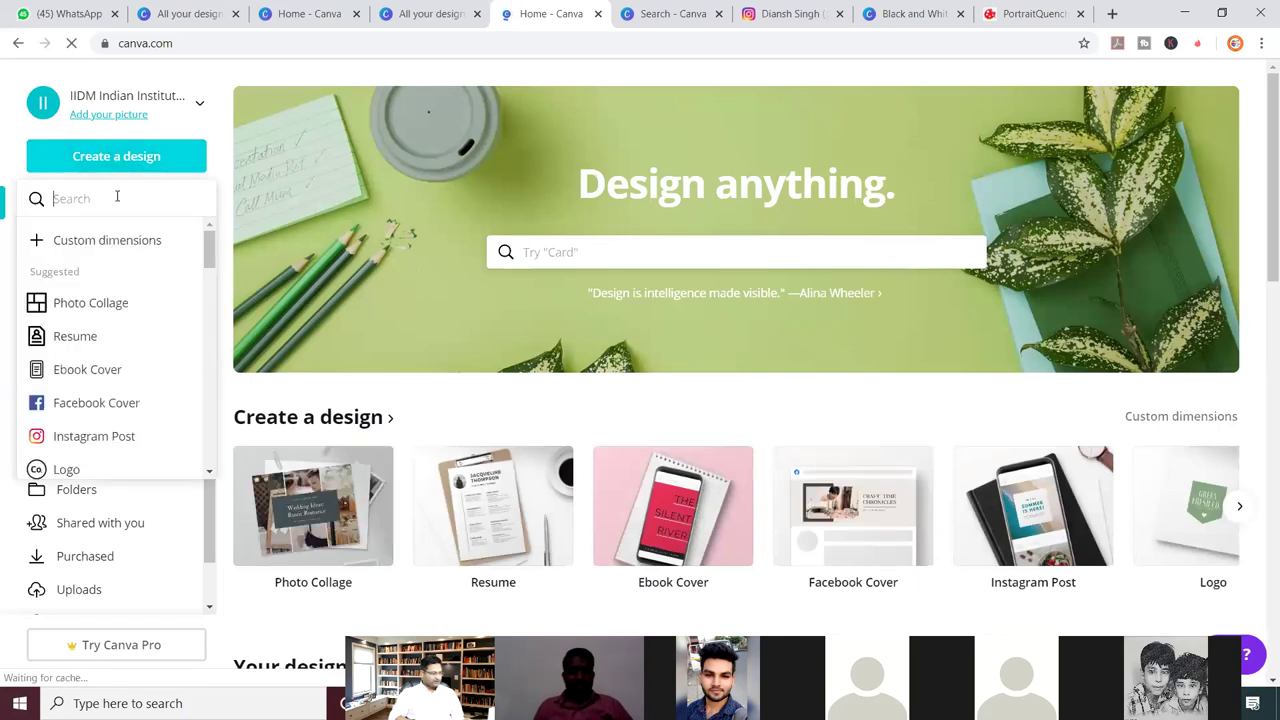
scroll(85, 330, "down", 2)
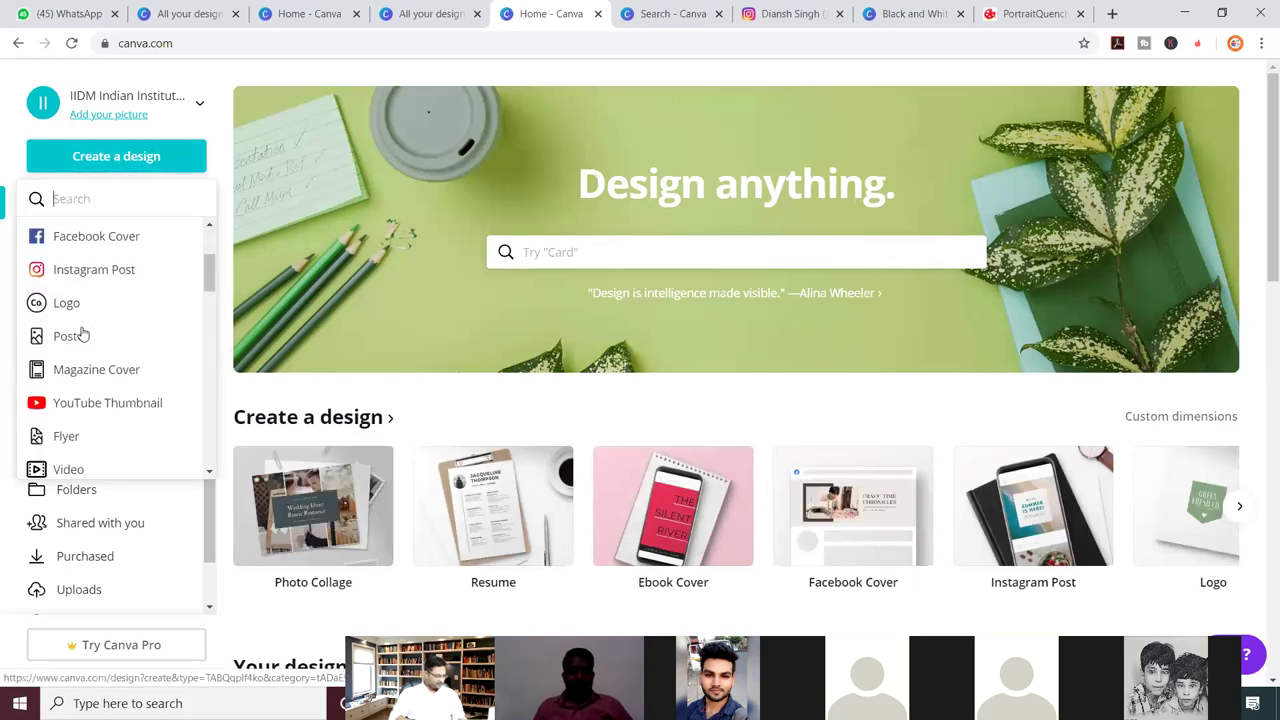
scroll(125, 297, "down", 1)
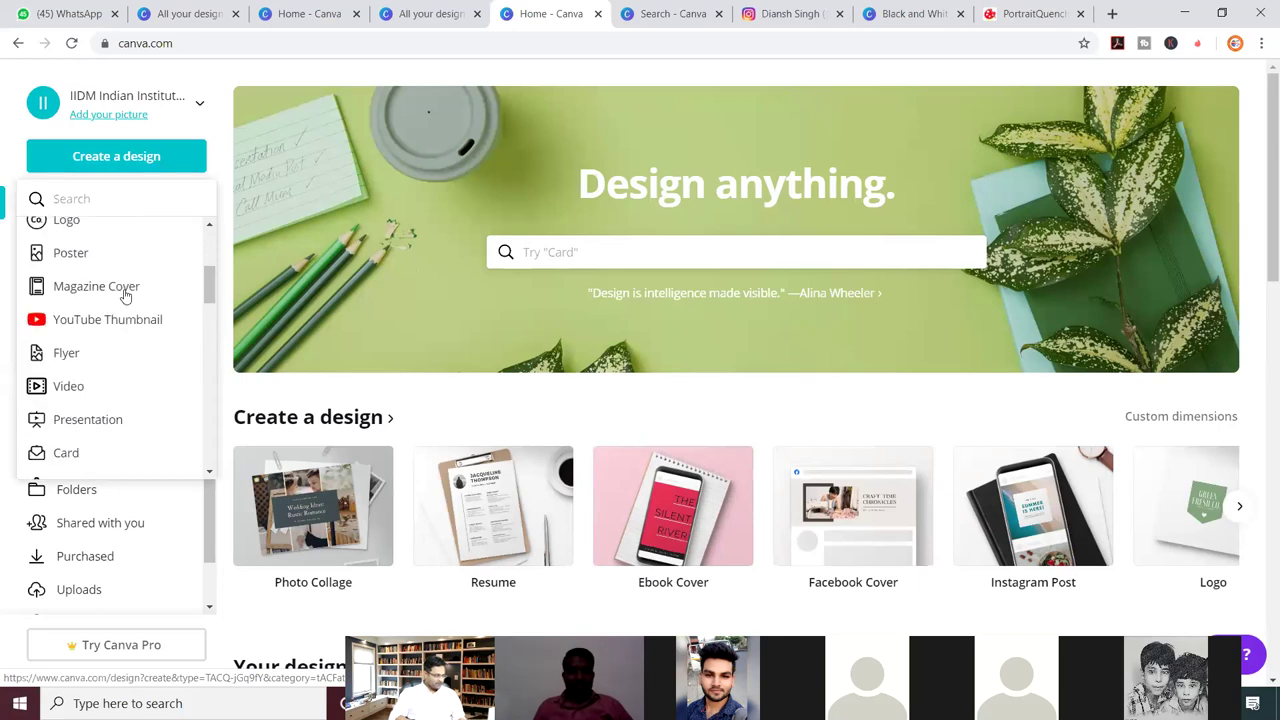
scroll(95, 315, "down", 1)
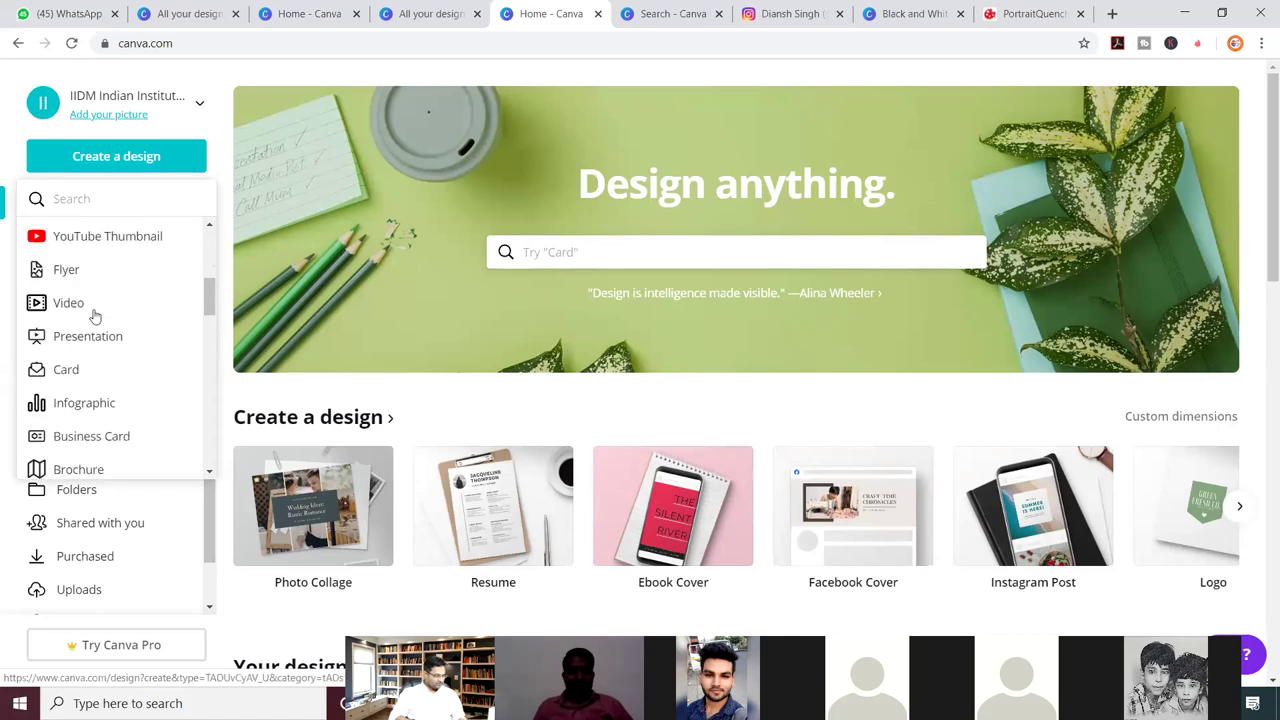
scroll(108, 282, "down", 2)
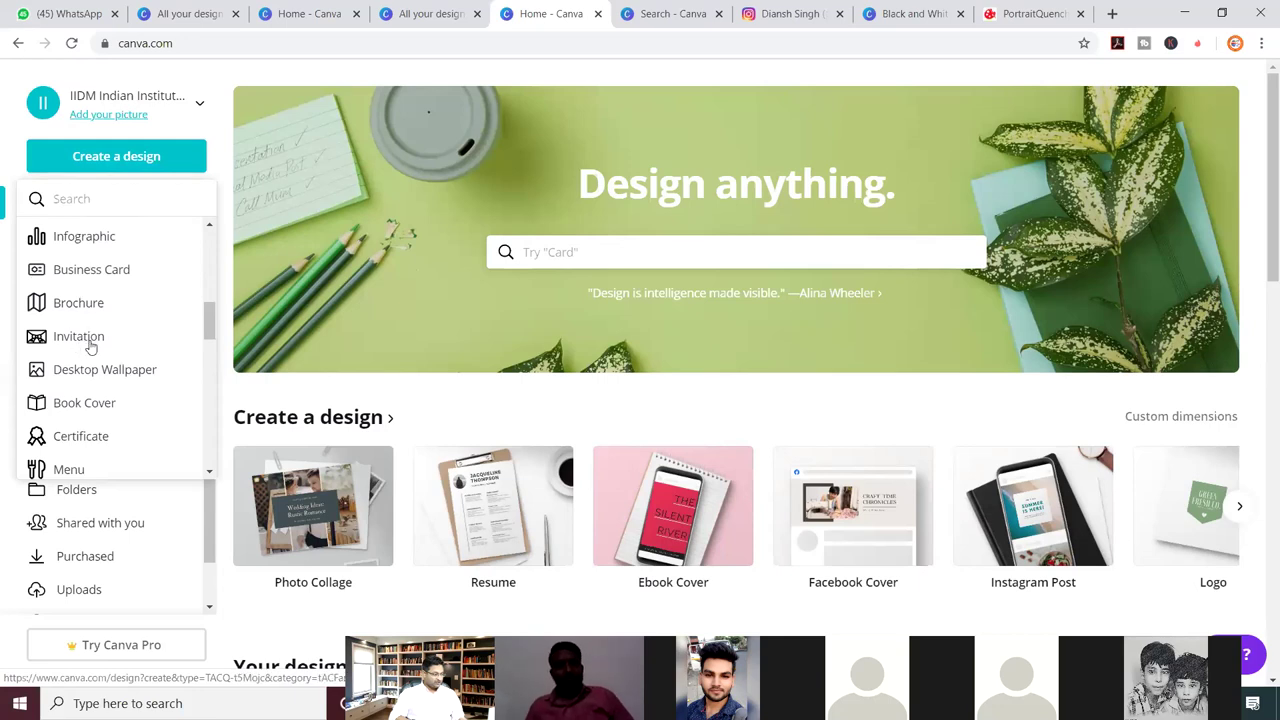
scroll(91, 288, "down", 1)
scroll(91, 290, "down", 1)
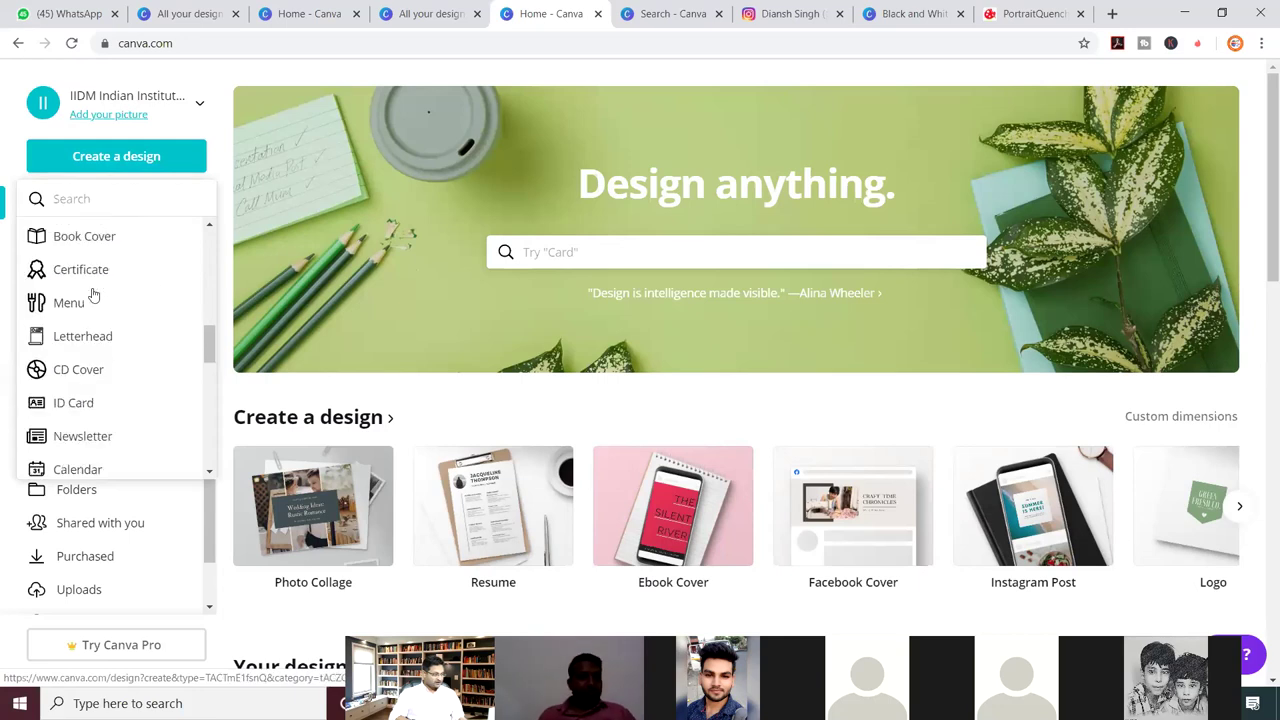
scroll(95, 285, "down", 1)
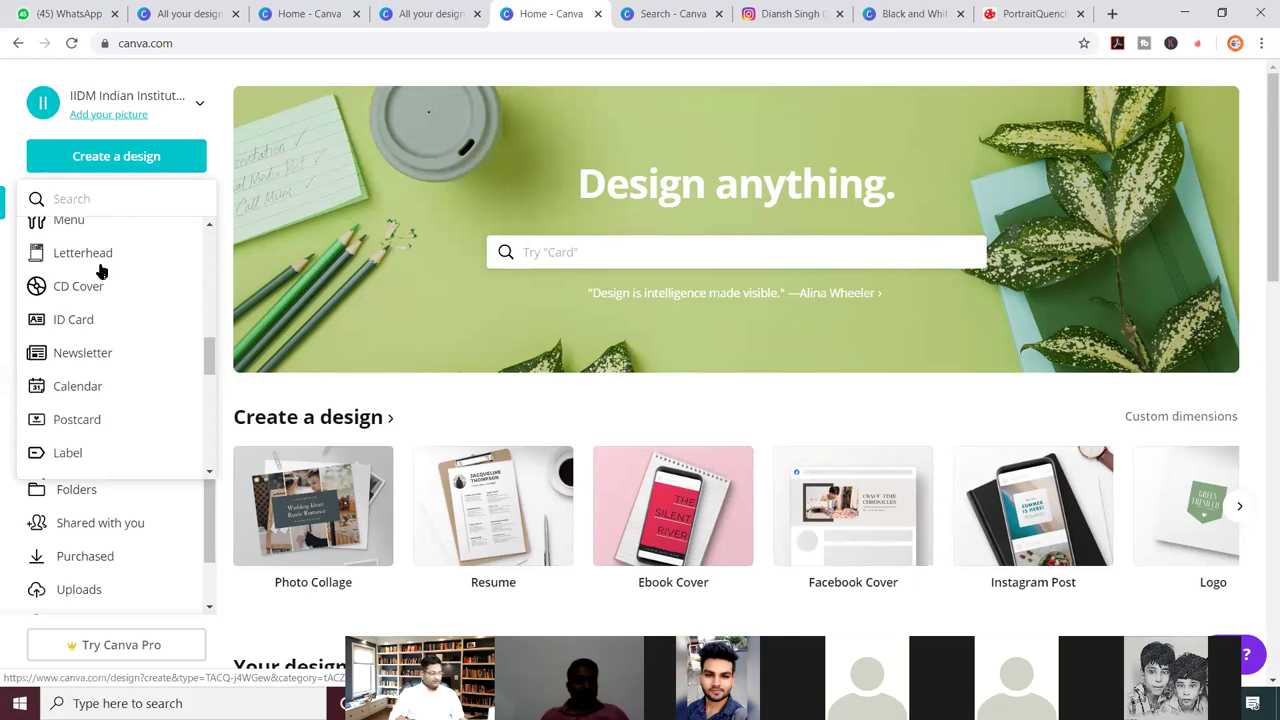
scroll(85, 350, "down", 1)
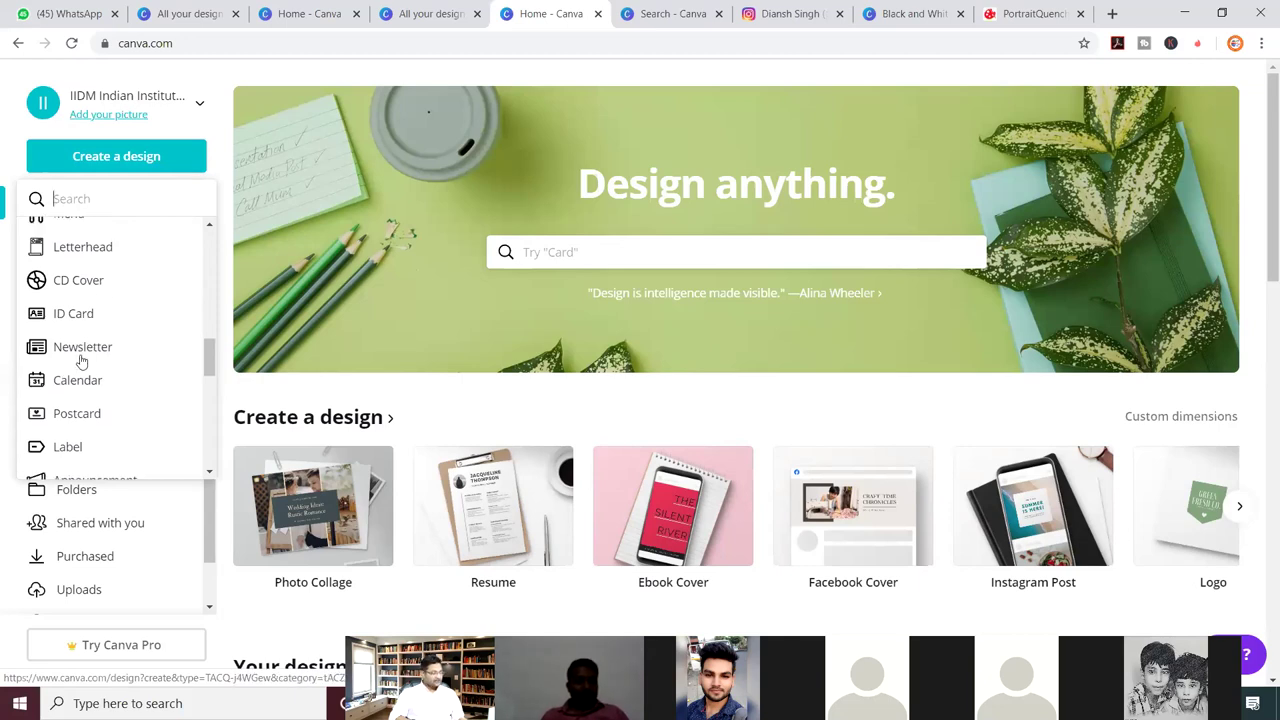
scroll(98, 334, "down", 1)
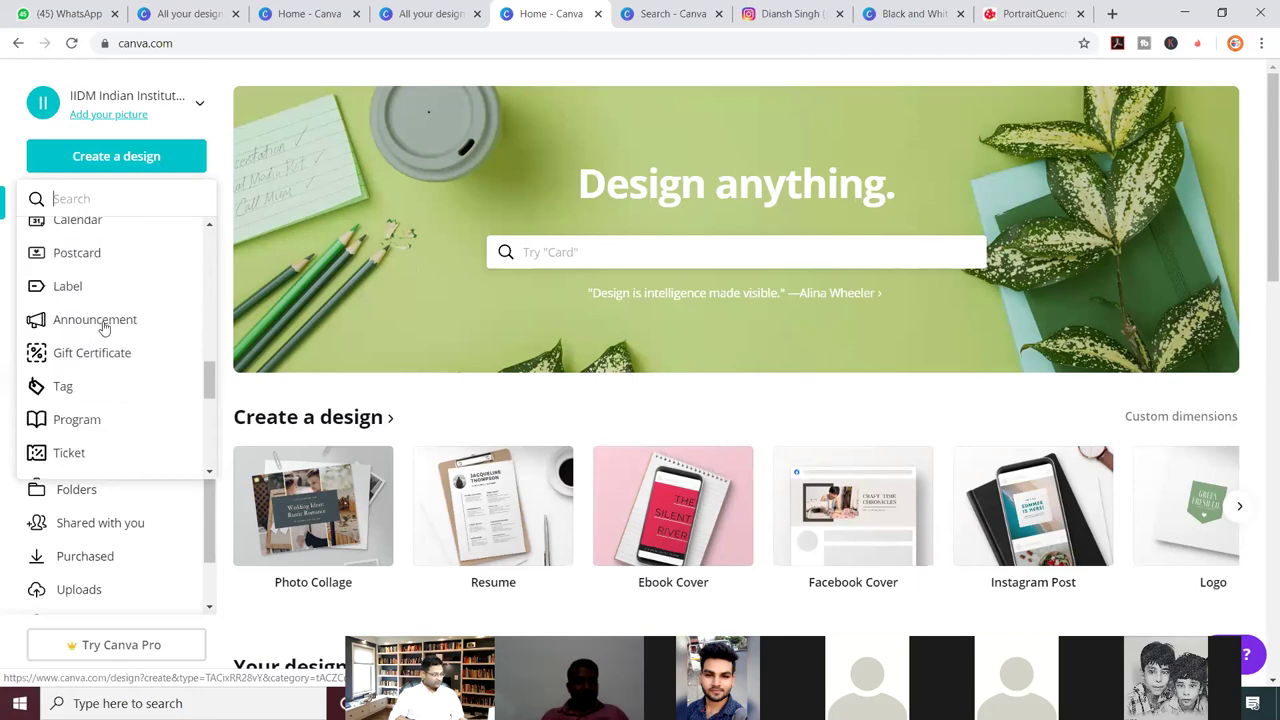
scroll(106, 408, "down", 2)
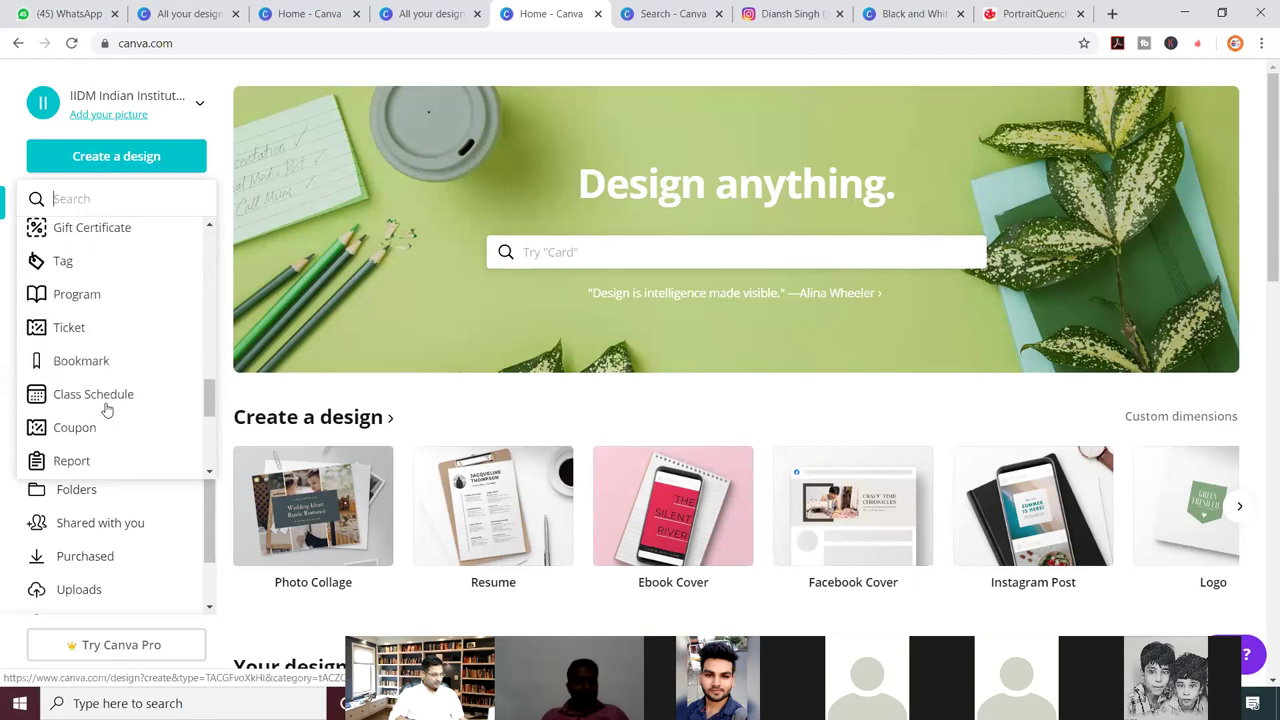
scroll(100, 302, "down", 2)
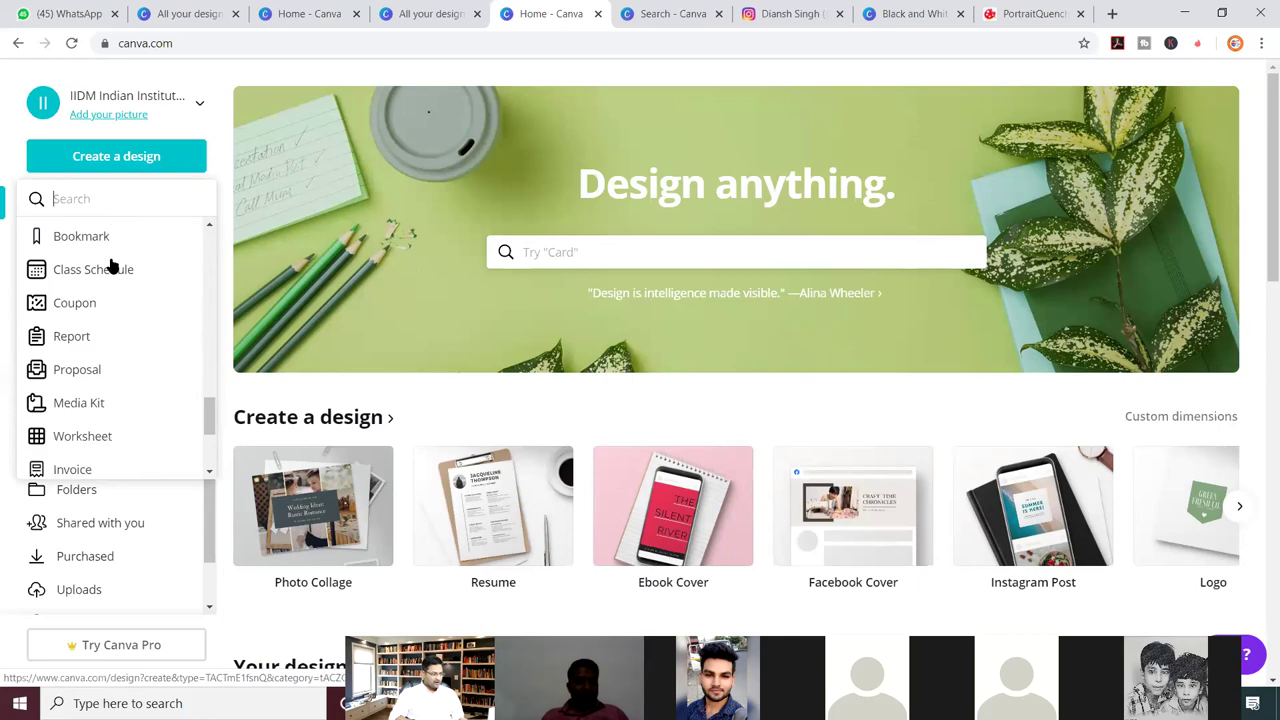
scroll(108, 304, "down", 1)
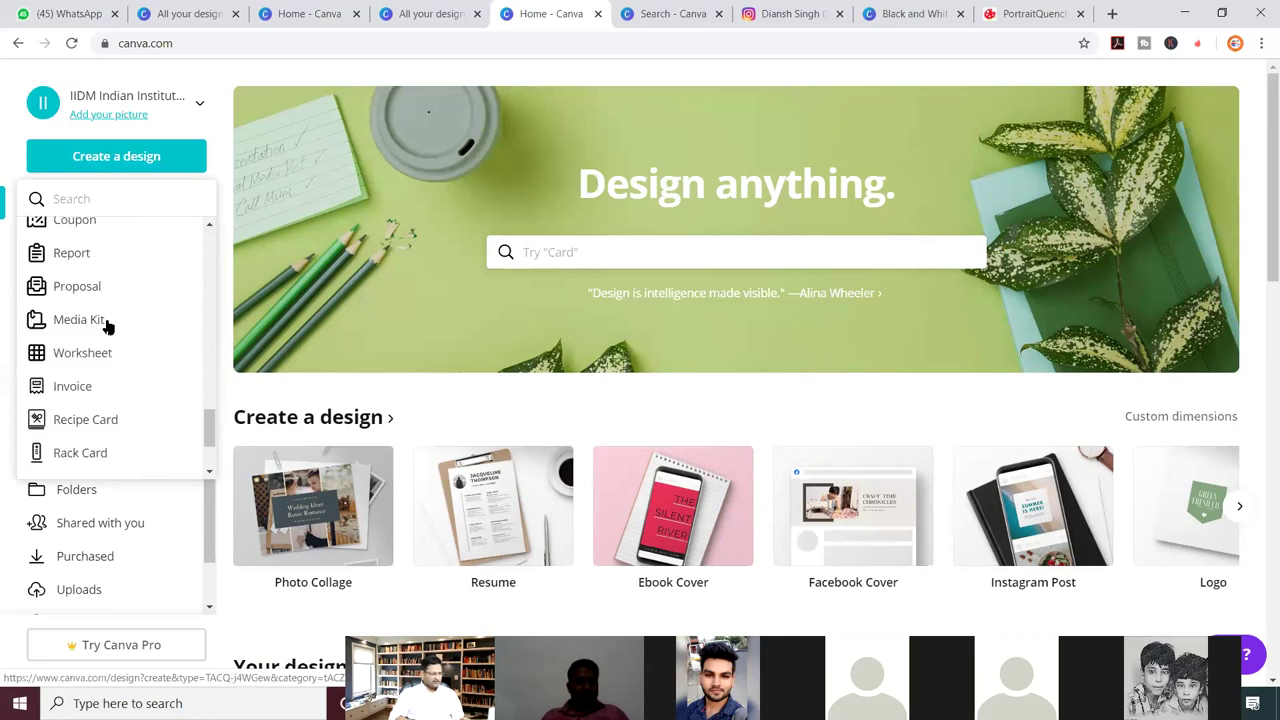
scroll(100, 322, "down", 1)
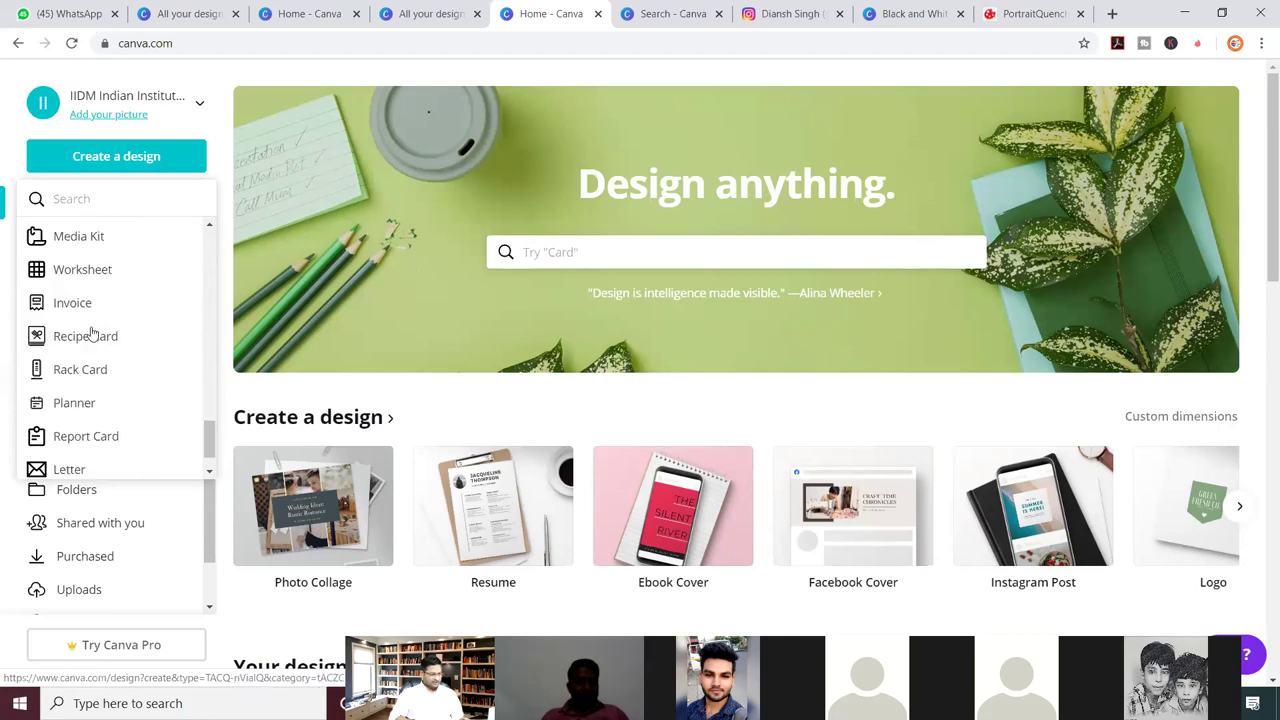
scroll(89, 331, "down", 1)
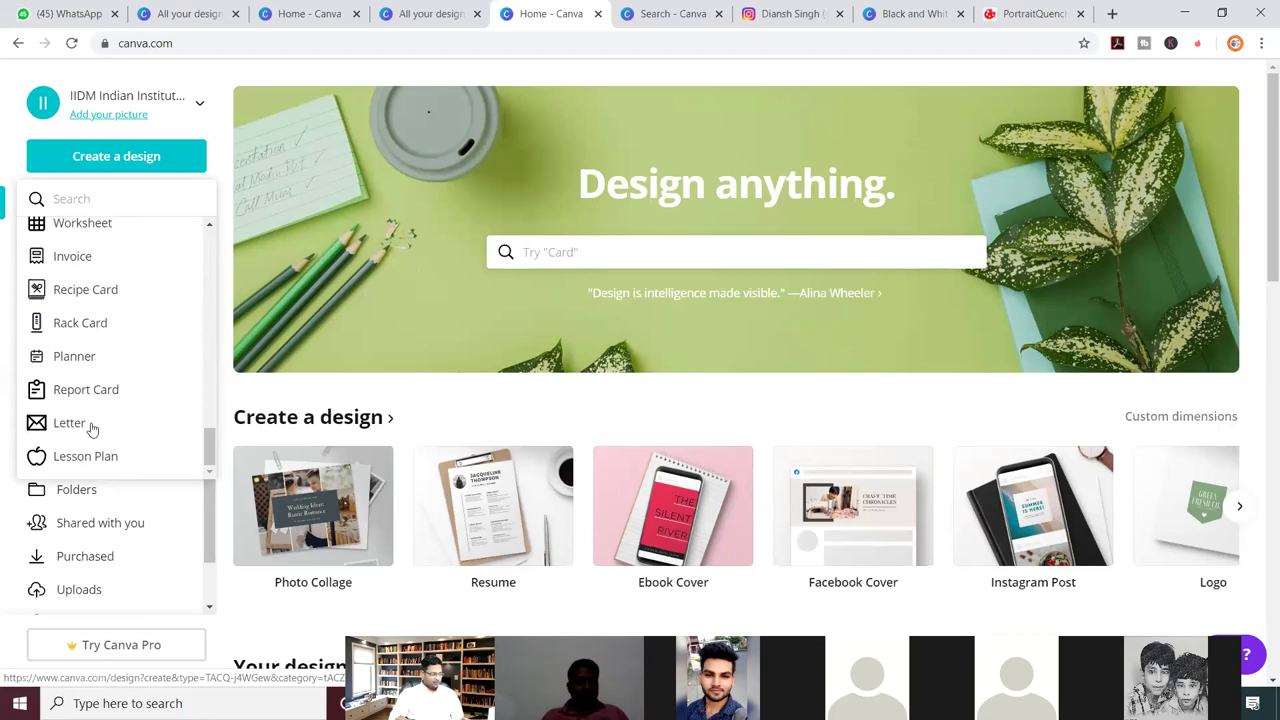
scroll(120, 426, "up", 2)
scroll(123, 426, "up", 1)
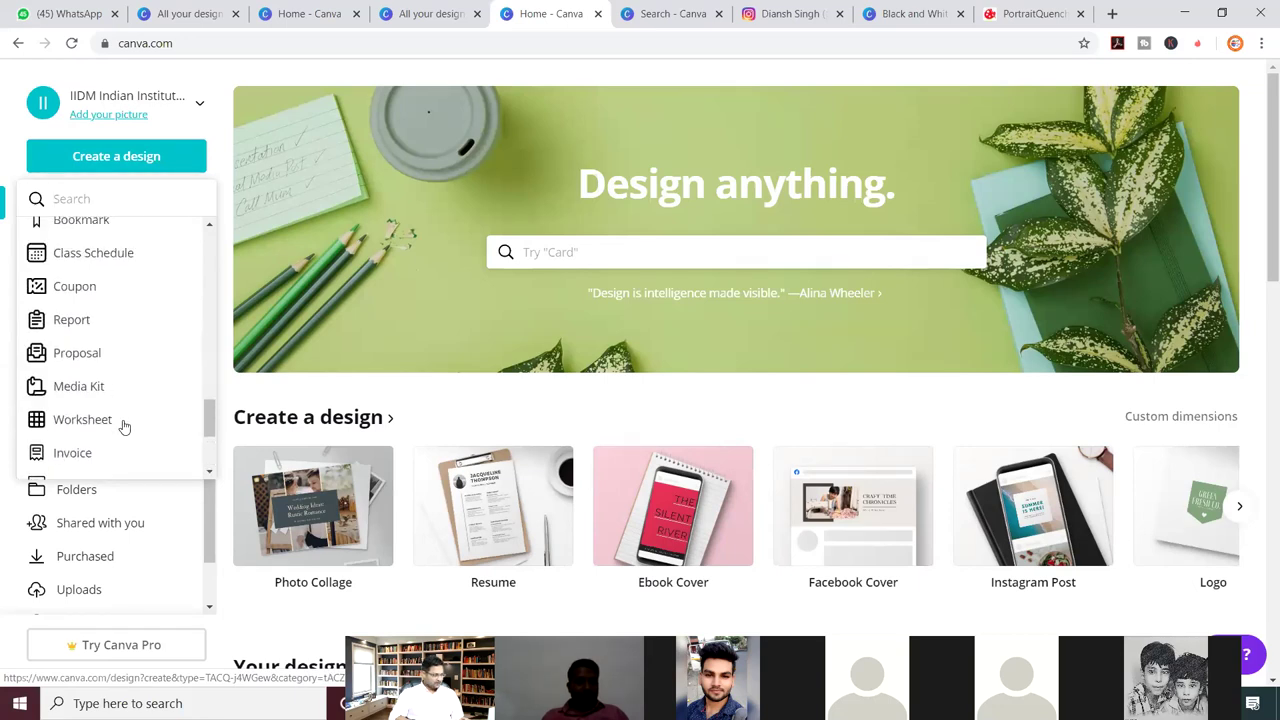
left_click(305, 378)
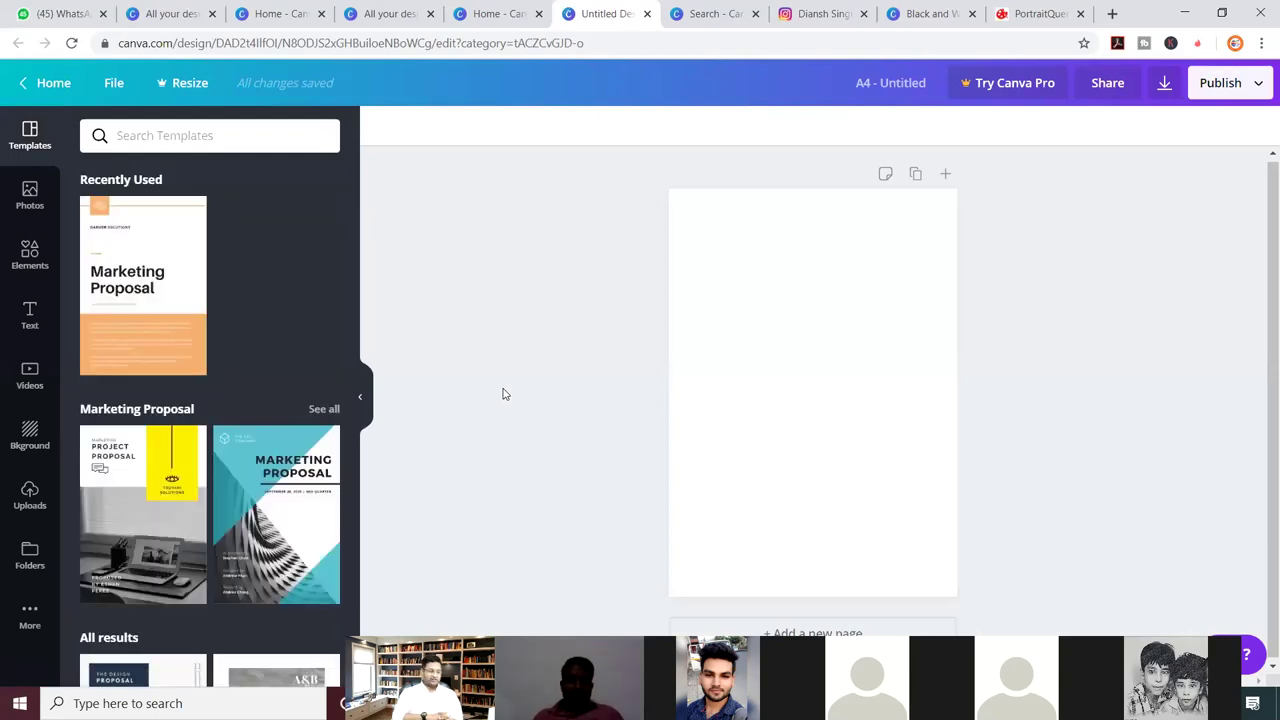
Apply the blue-and-white Marketing Proposal cover template to the blank A4 page.
left_click(302, 518)
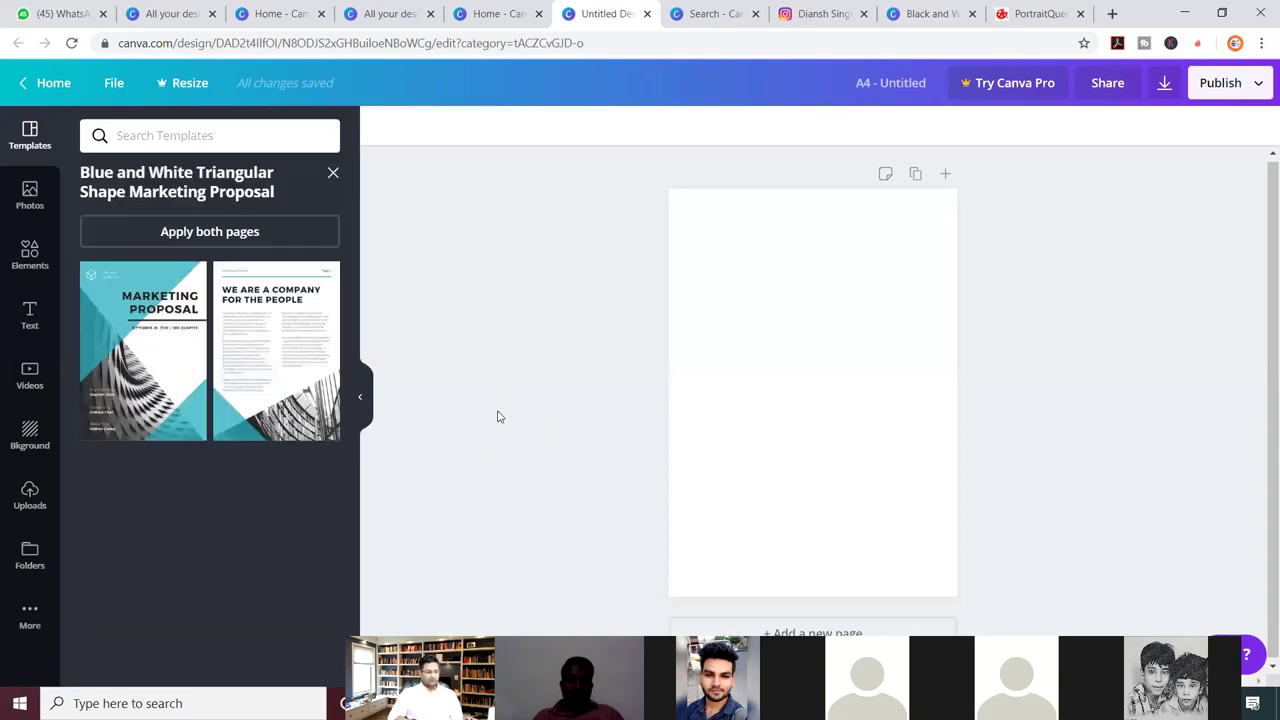
left_click(145, 330)
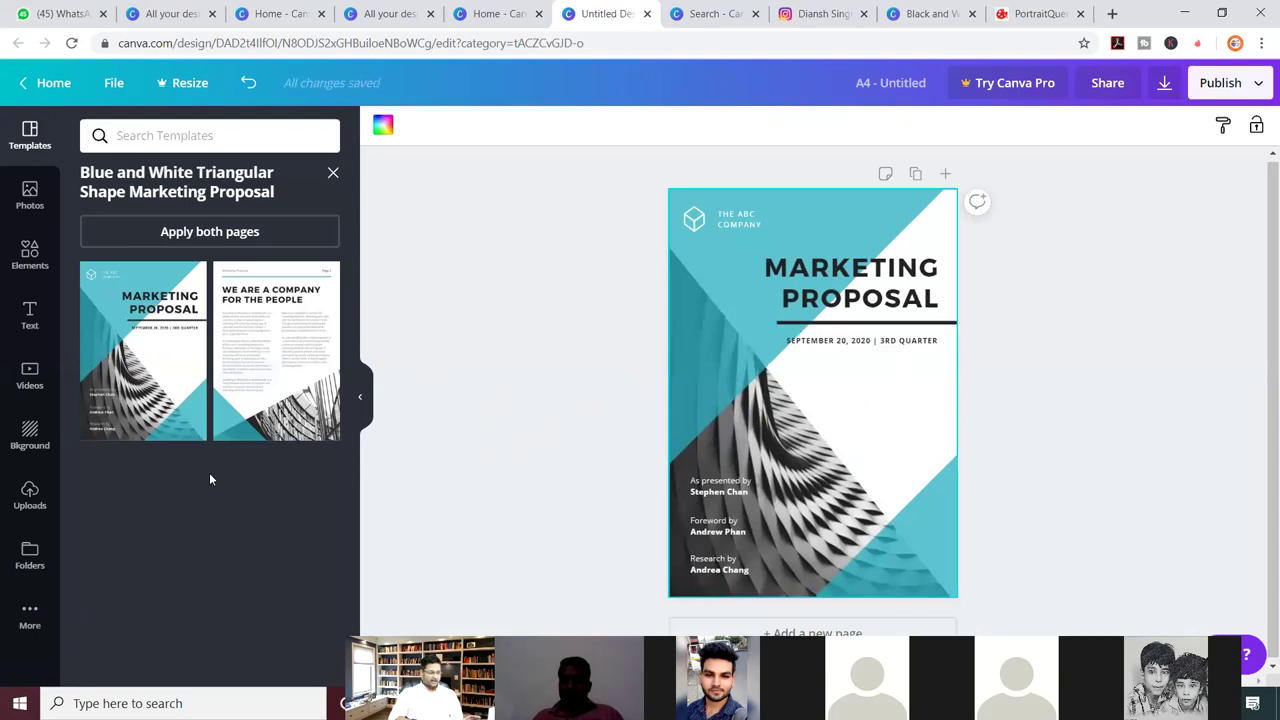
left_click(30, 495)
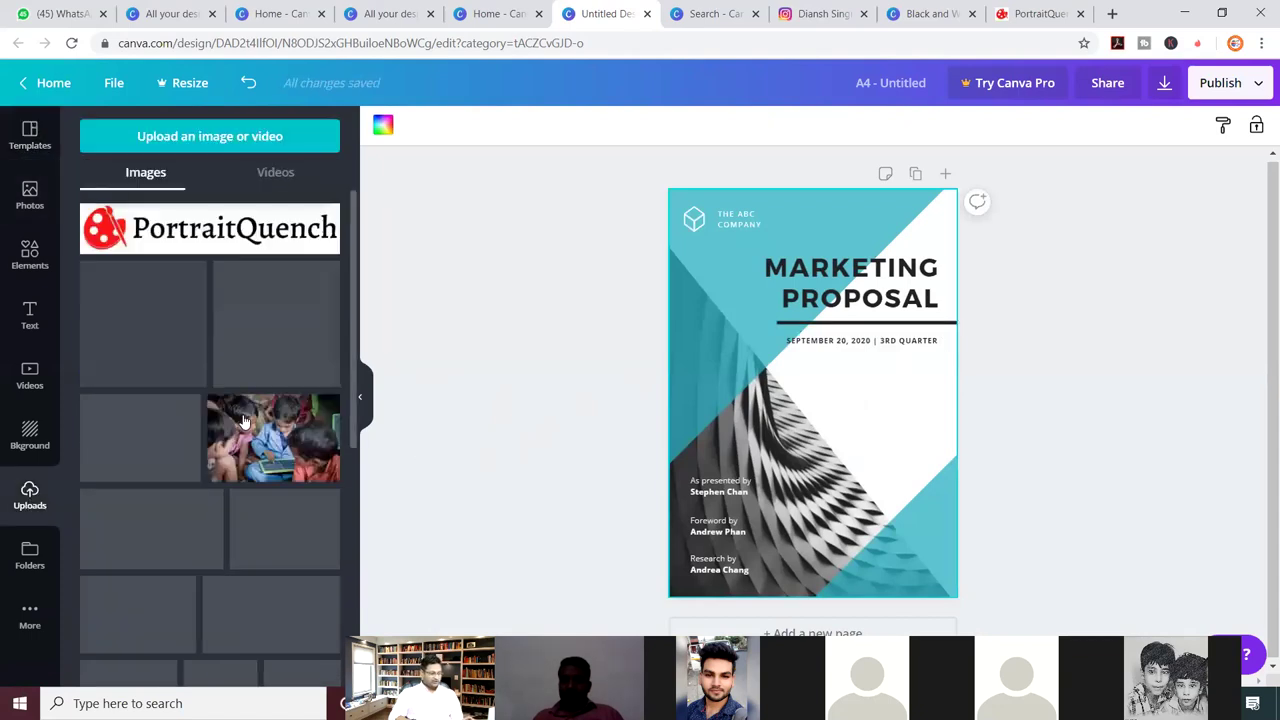
Add the yaritoli logo from Uploads, shrink it, and place it in the cover's bottom-right corner.
scroll(243, 421, "down", 3)
scroll(244, 428, "down", 3)
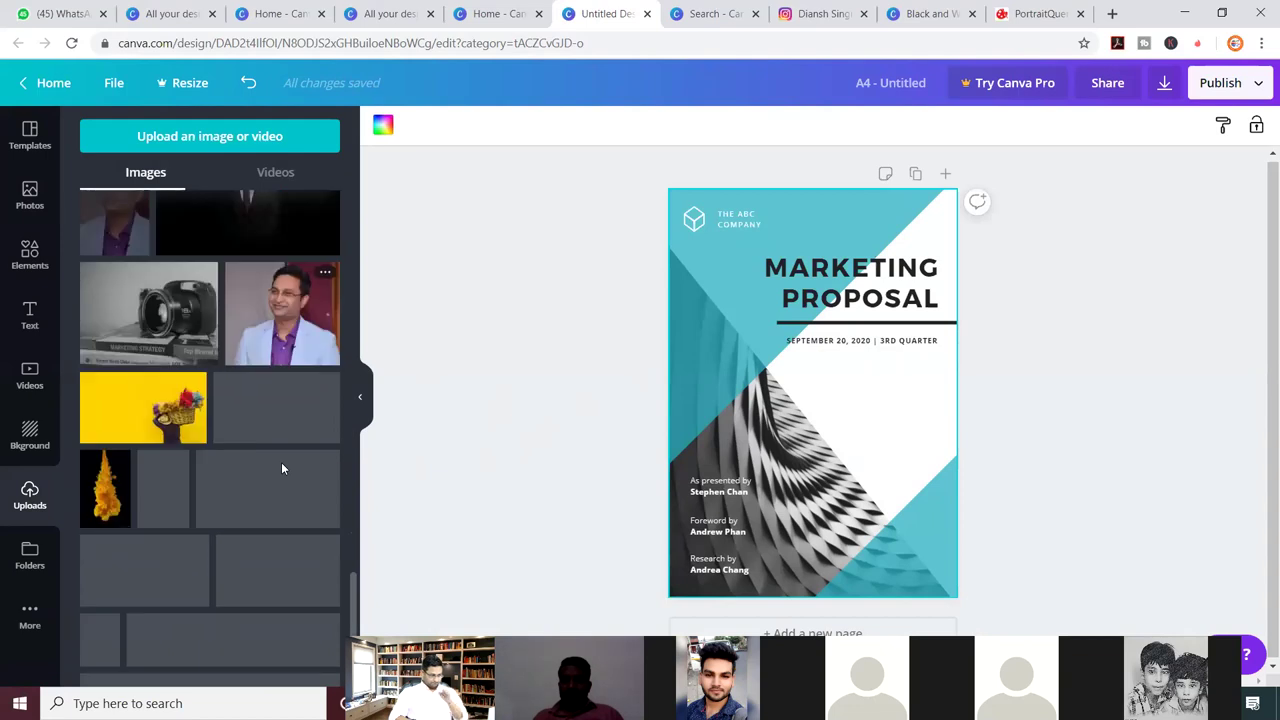
scroll(281, 466, "down", 3)
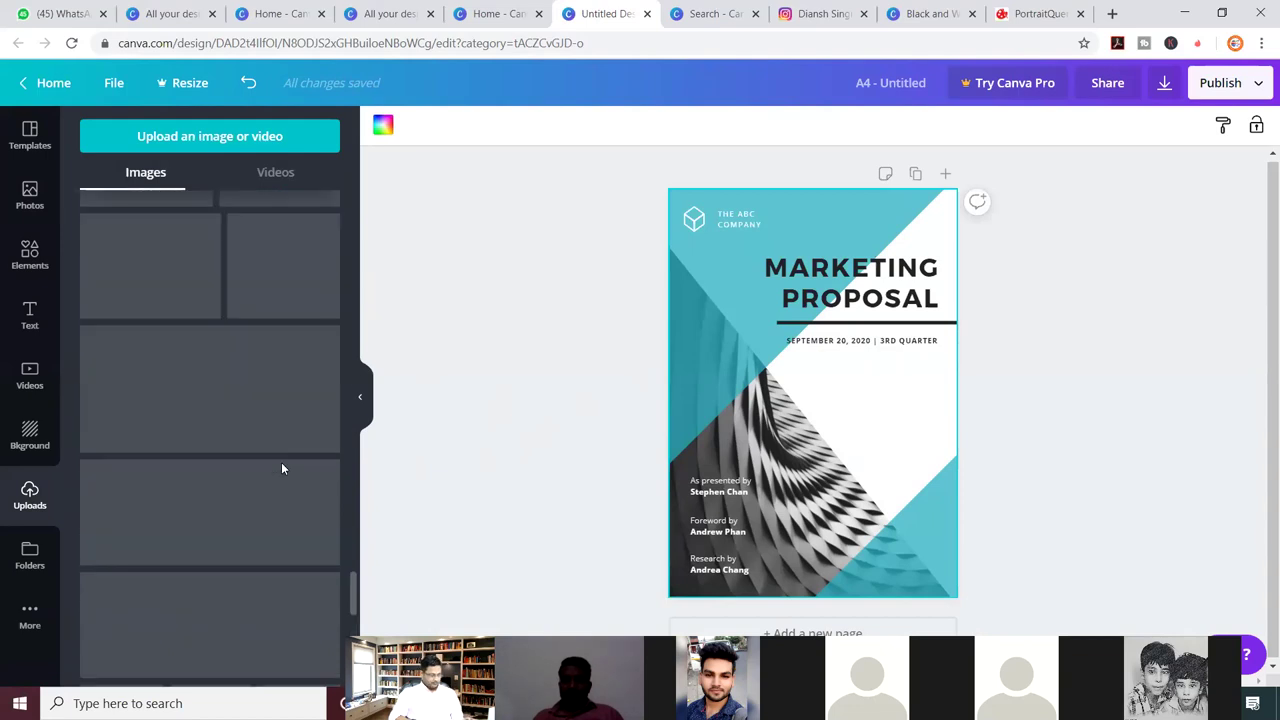
scroll(281, 468, "down", 3)
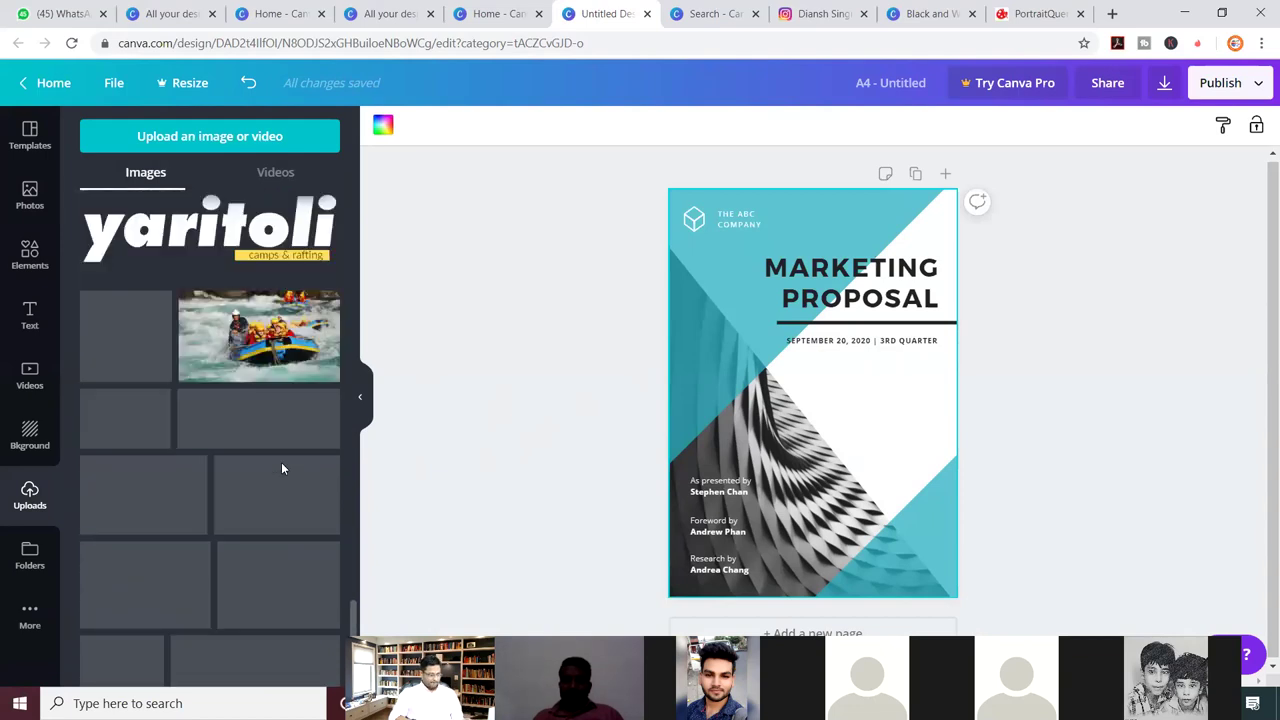
scroll(281, 468, "down", 3)
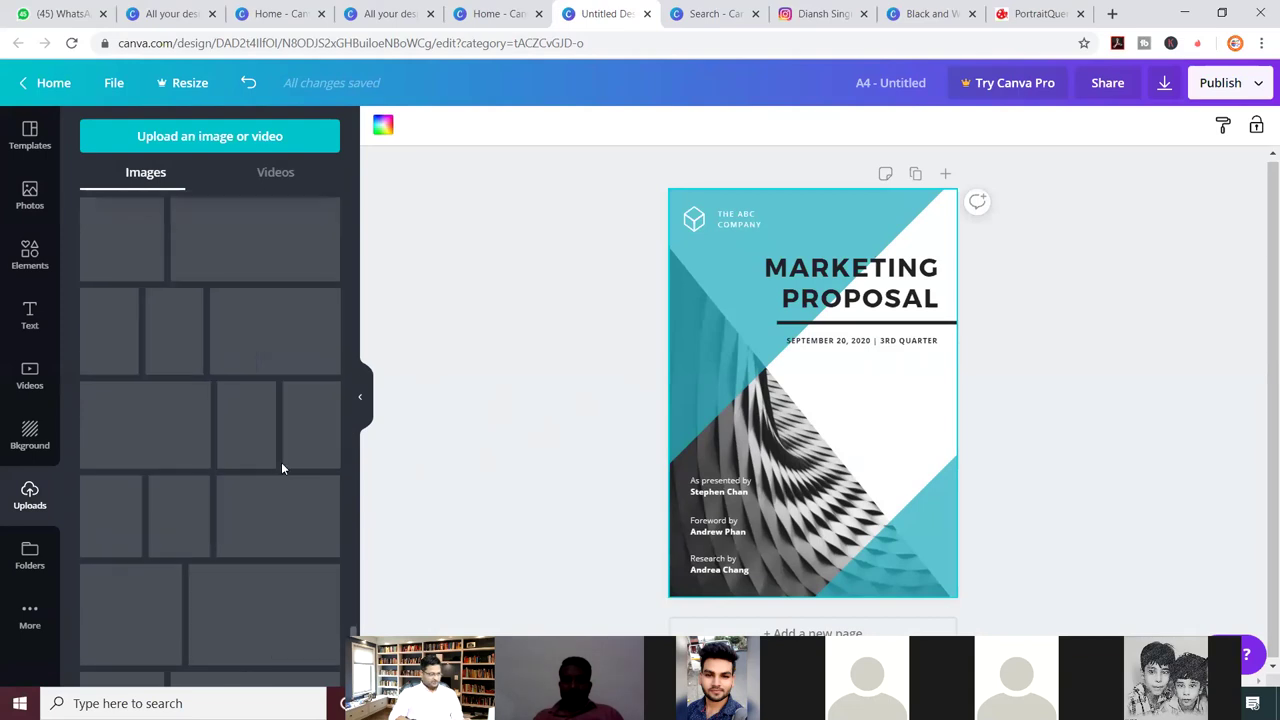
scroll(260, 426, "up", 3)
scroll(230, 260, "up", 2)
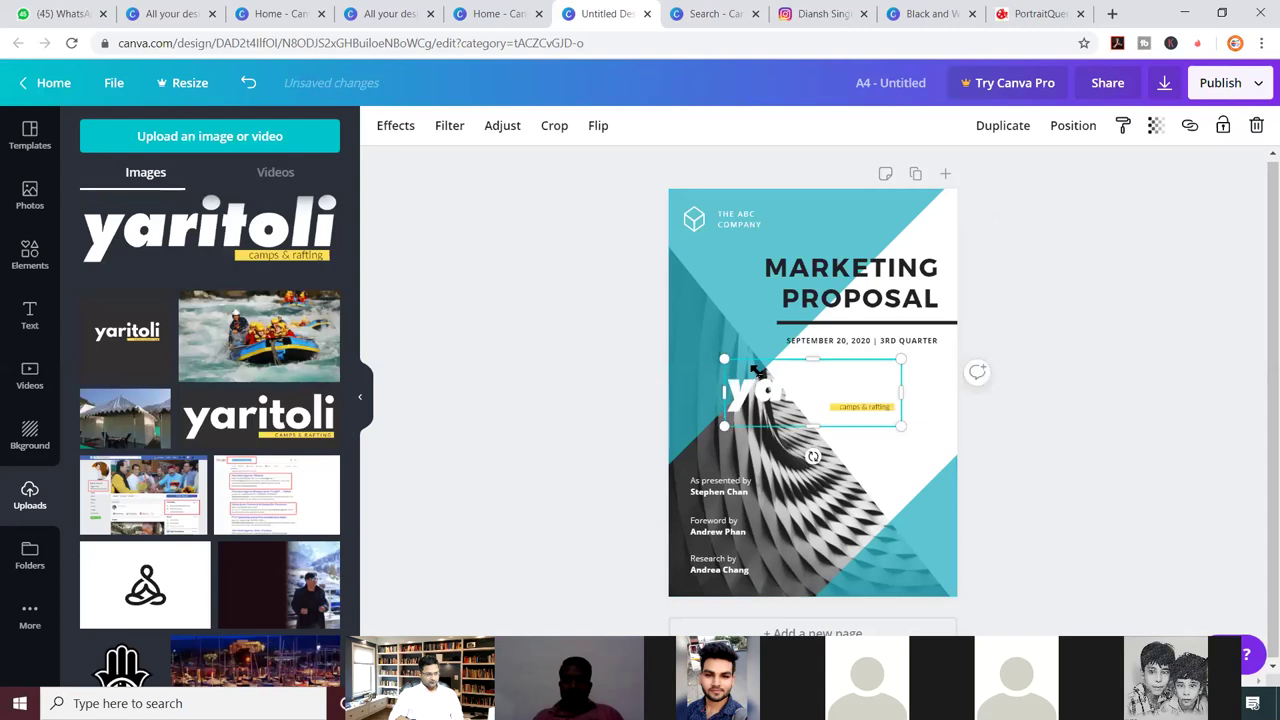
left_click_drag(796, 385, 772, 438)
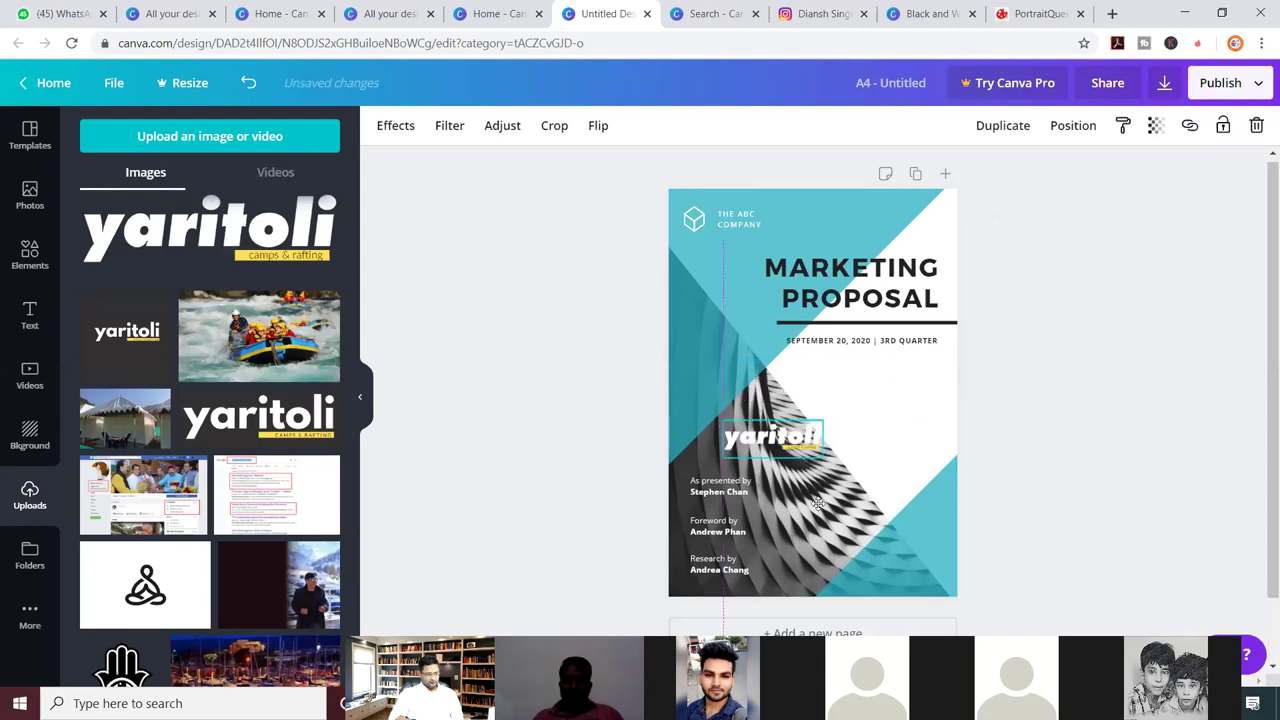
left_click_drag(896, 571, 914, 571)
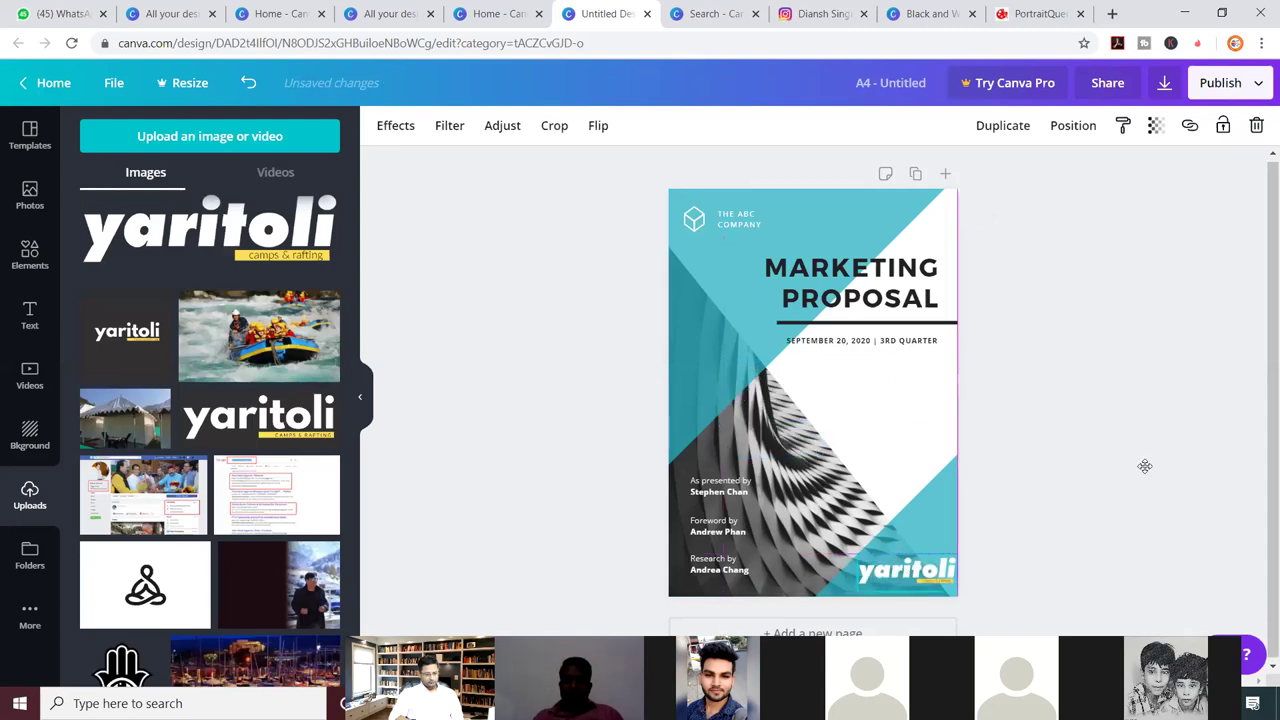
key("Left")
key("Left")
key("Left")
key("Left")
key("Left")
key("Left")
left_click(1152, 446)
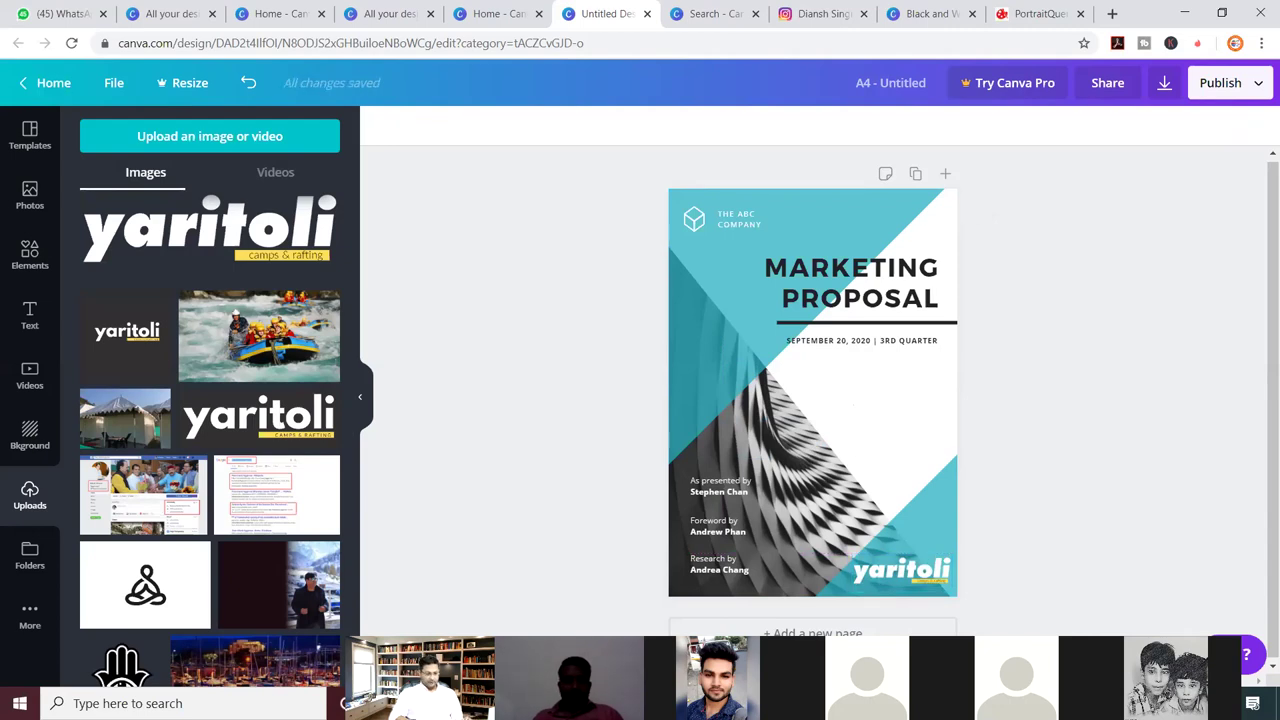
Add a second page using the template's 'WE ARE A COMPANY FOR THE PEOPLE' layout.
left_click(1140, 396)
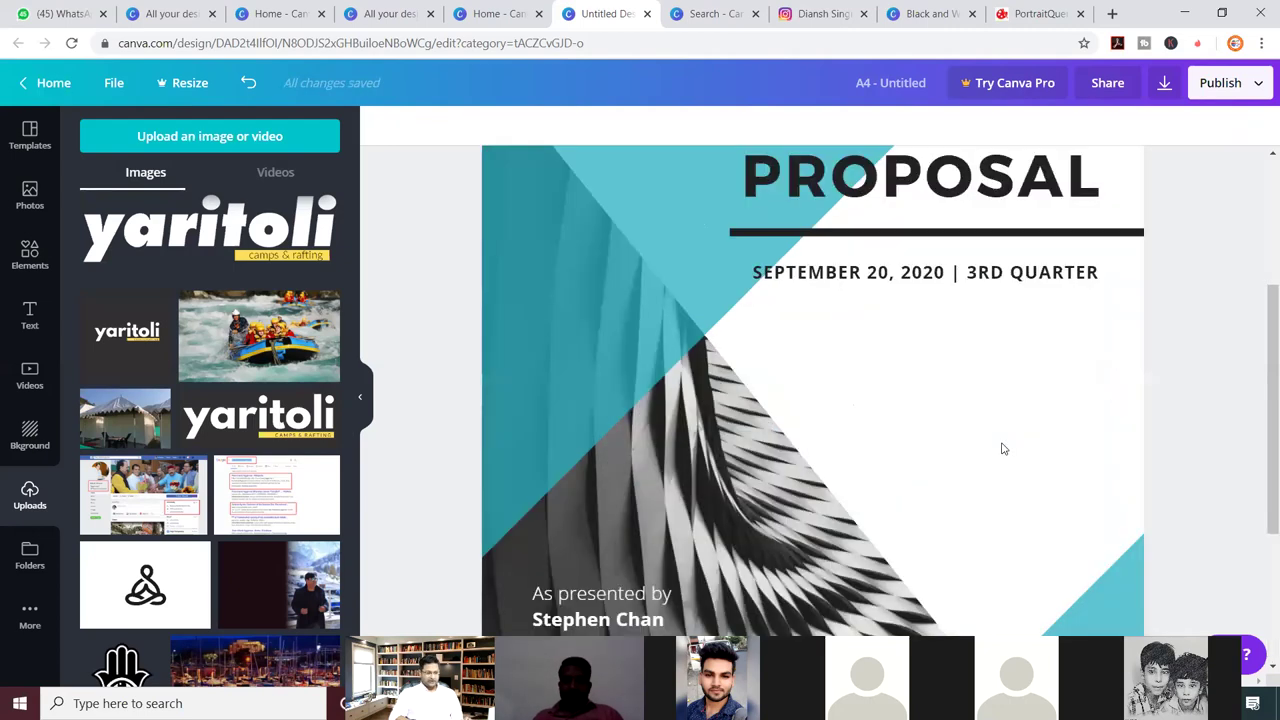
scroll(1211, 510, "down", 3)
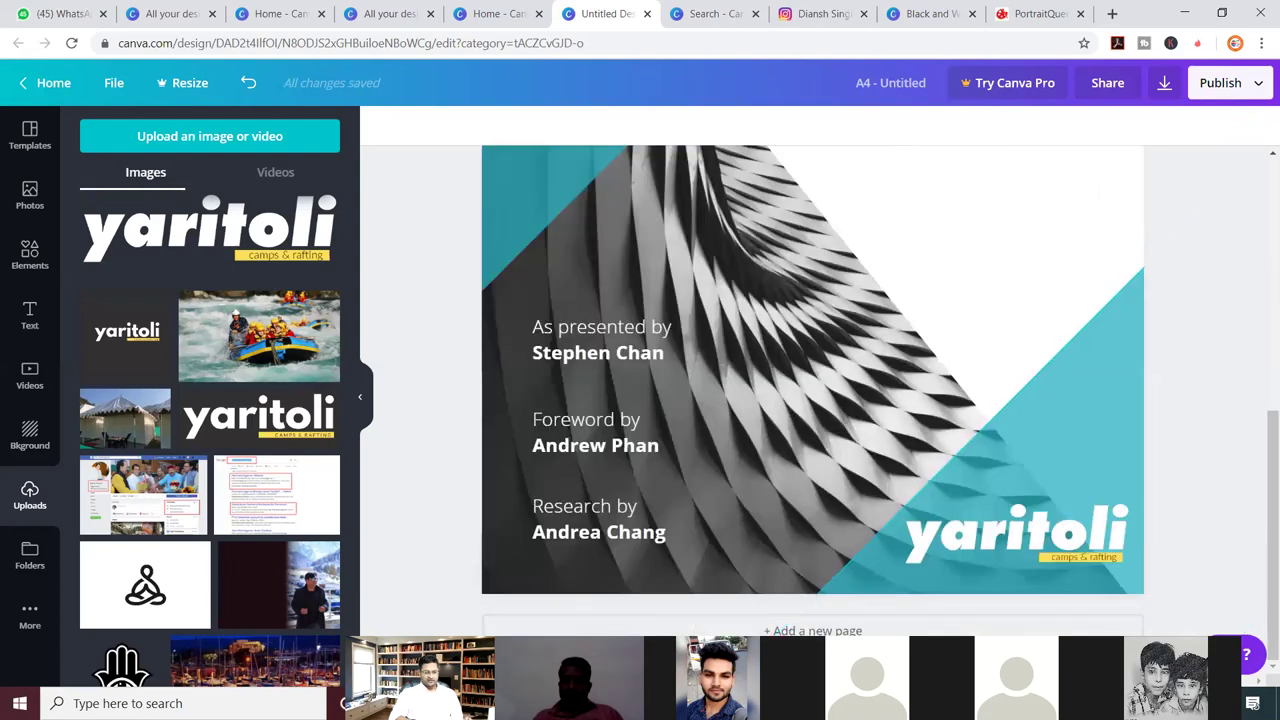
left_click(1133, 655)
left_click(1160, 460)
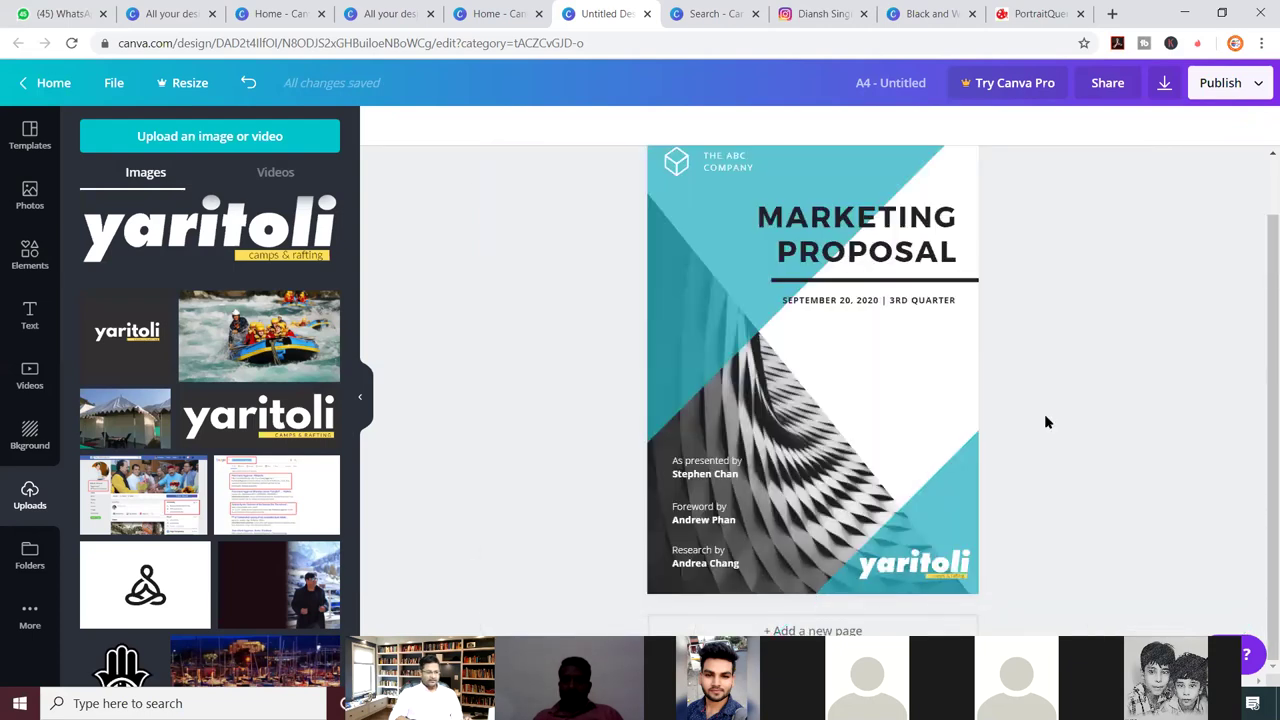
left_click(30, 138)
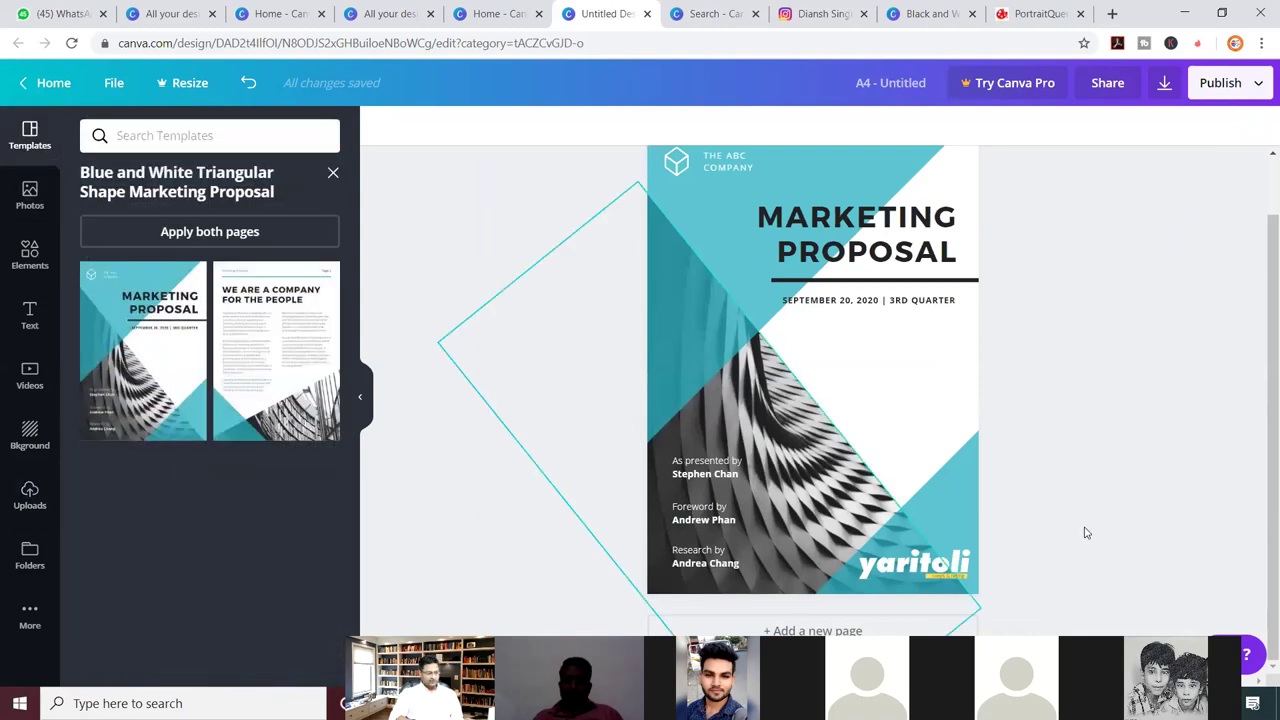
left_click(812, 630)
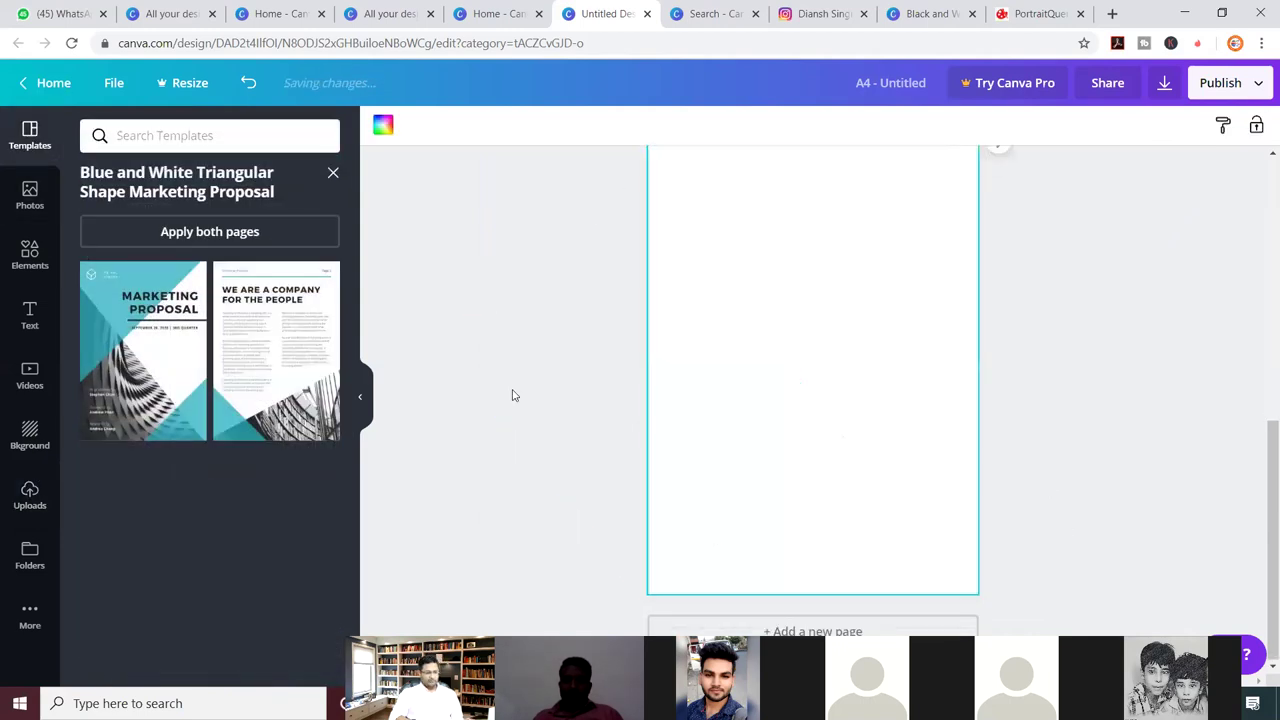
left_click(271, 343)
Add a third page with the same 'WE ARE A COMPANY FOR THE PEOPLE' layout.
scroll(600, 411, "up", 5)
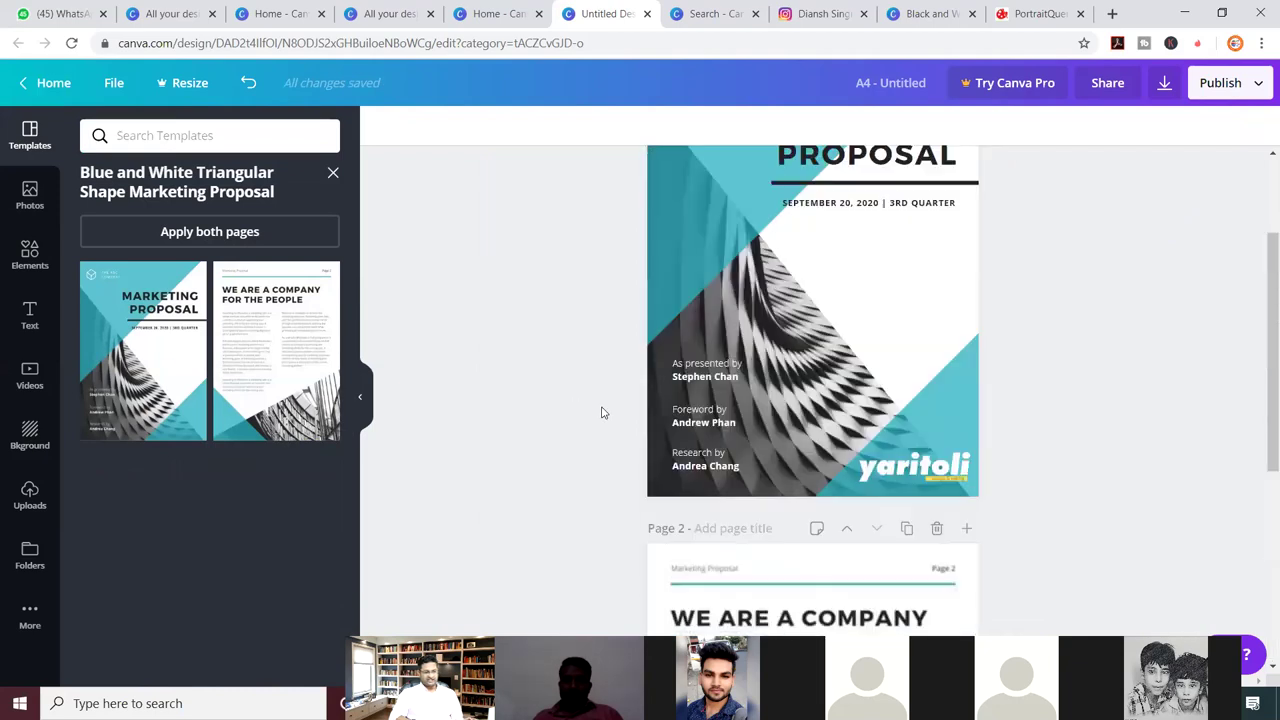
scroll(600, 412, "down", 5)
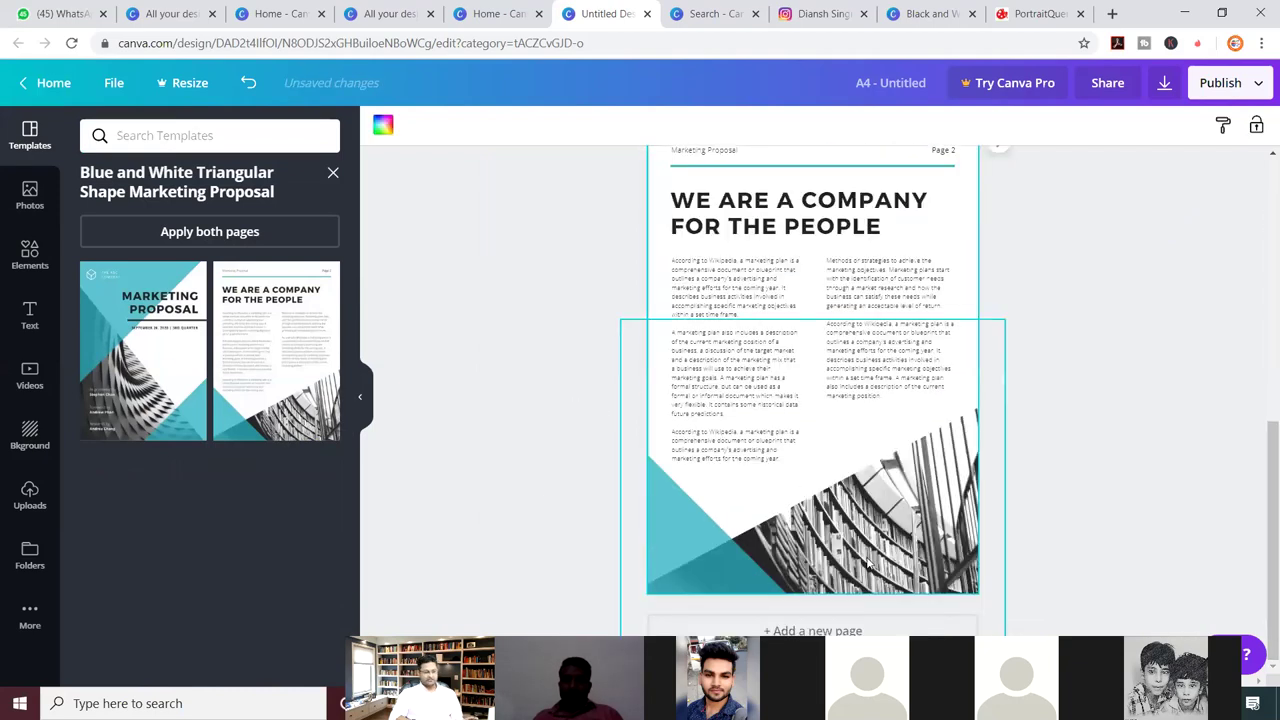
left_click(812, 630)
left_click(280, 363)
scroll(575, 395, "up", 2)
scroll(575, 395, "up", 8)
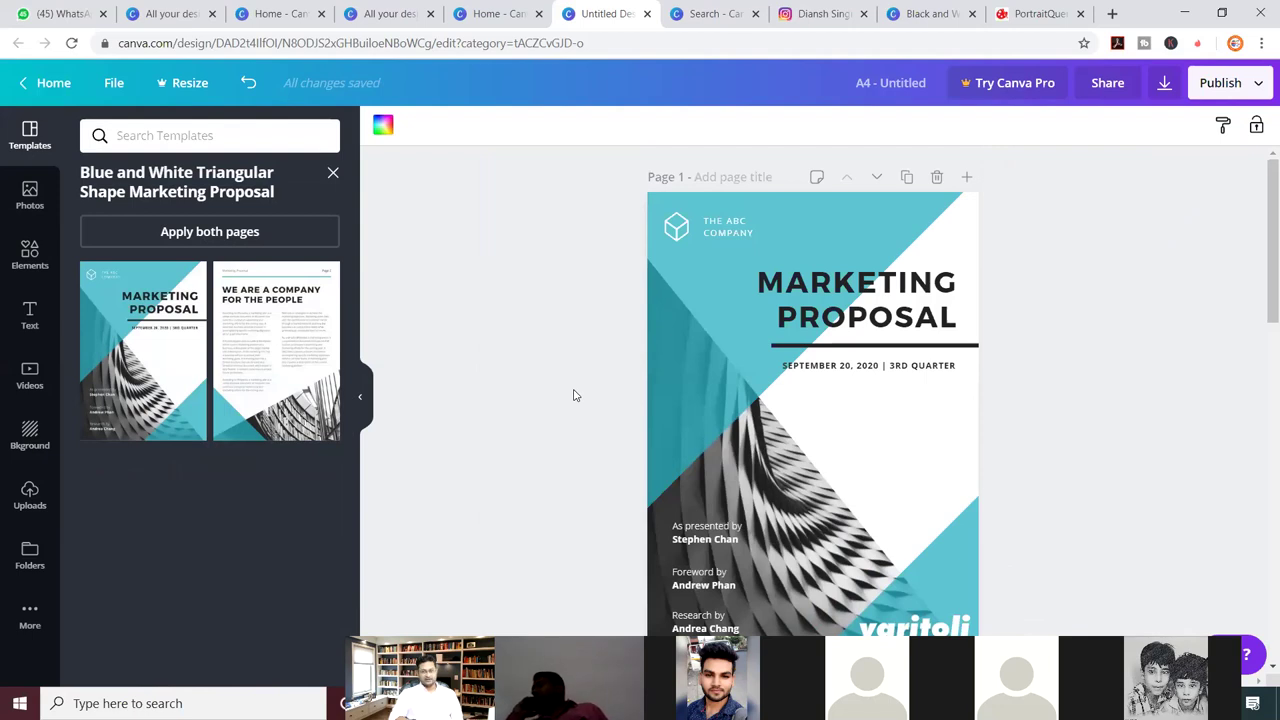
scroll(575, 395, "down", 10)
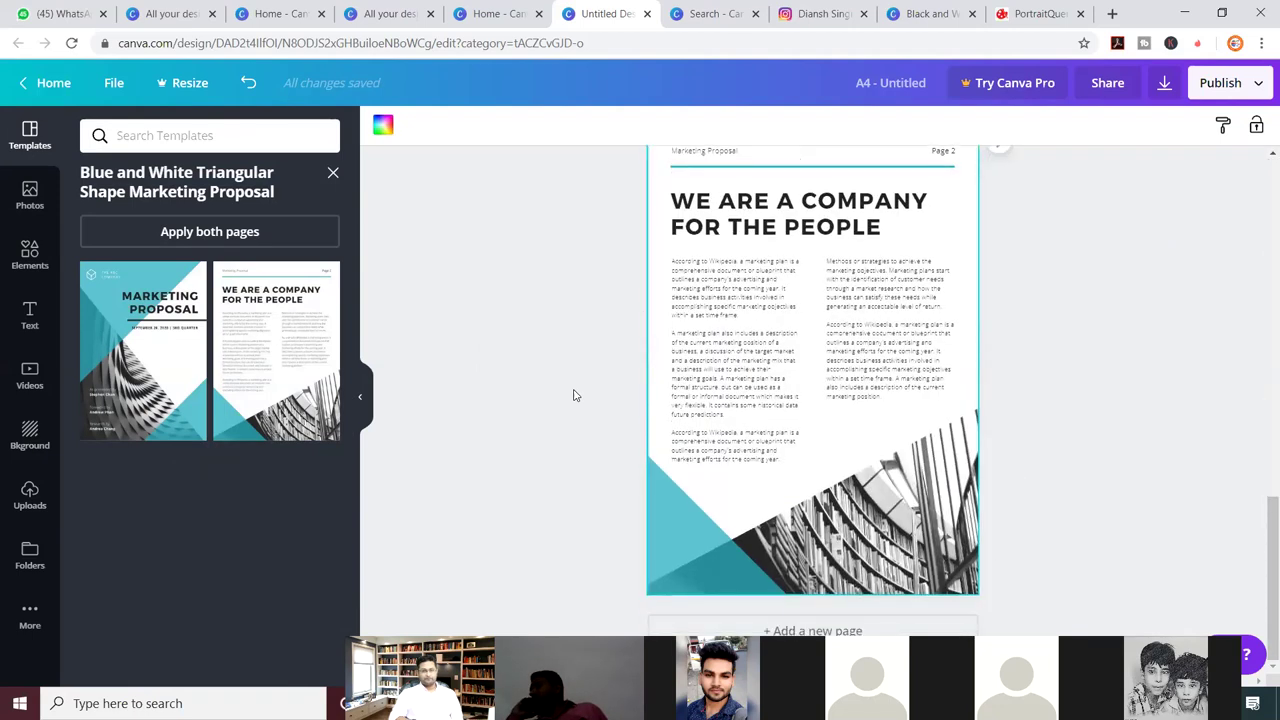
scroll(575, 395, "up", 8)
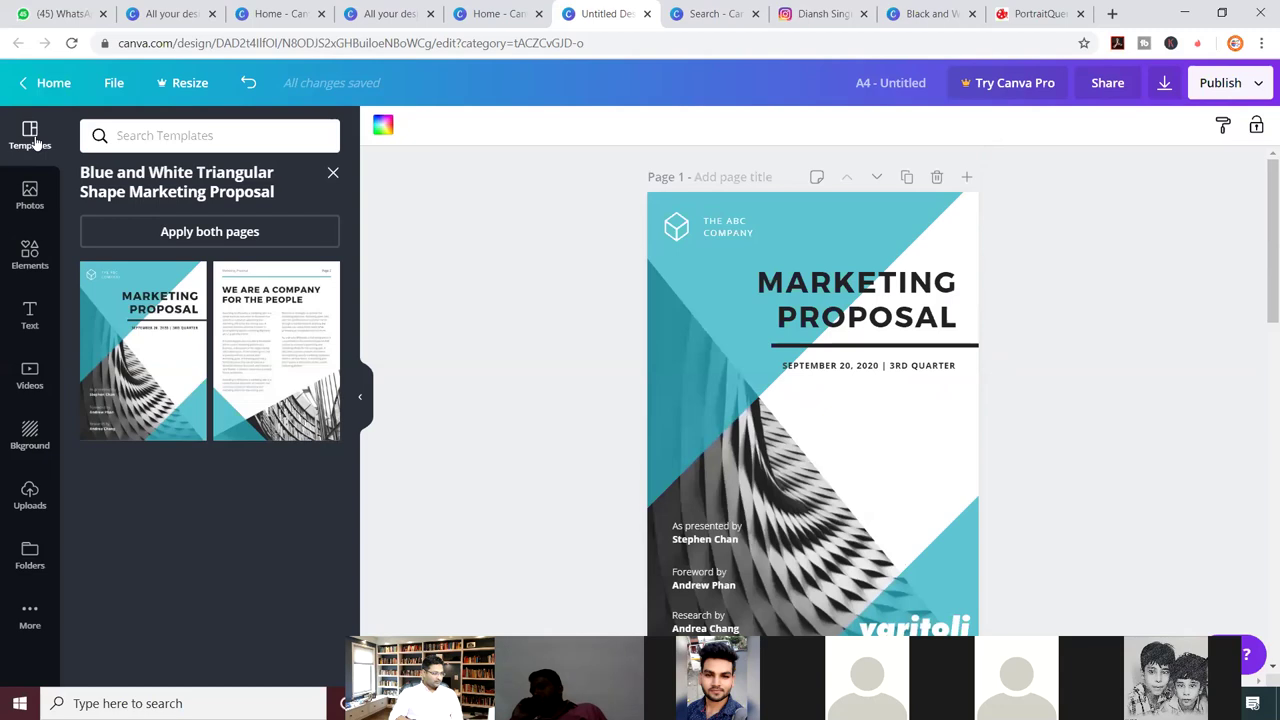
Apply the yellow Youth Sculpture proposal template to the page, then return to Canva home.
left_click(334, 176)
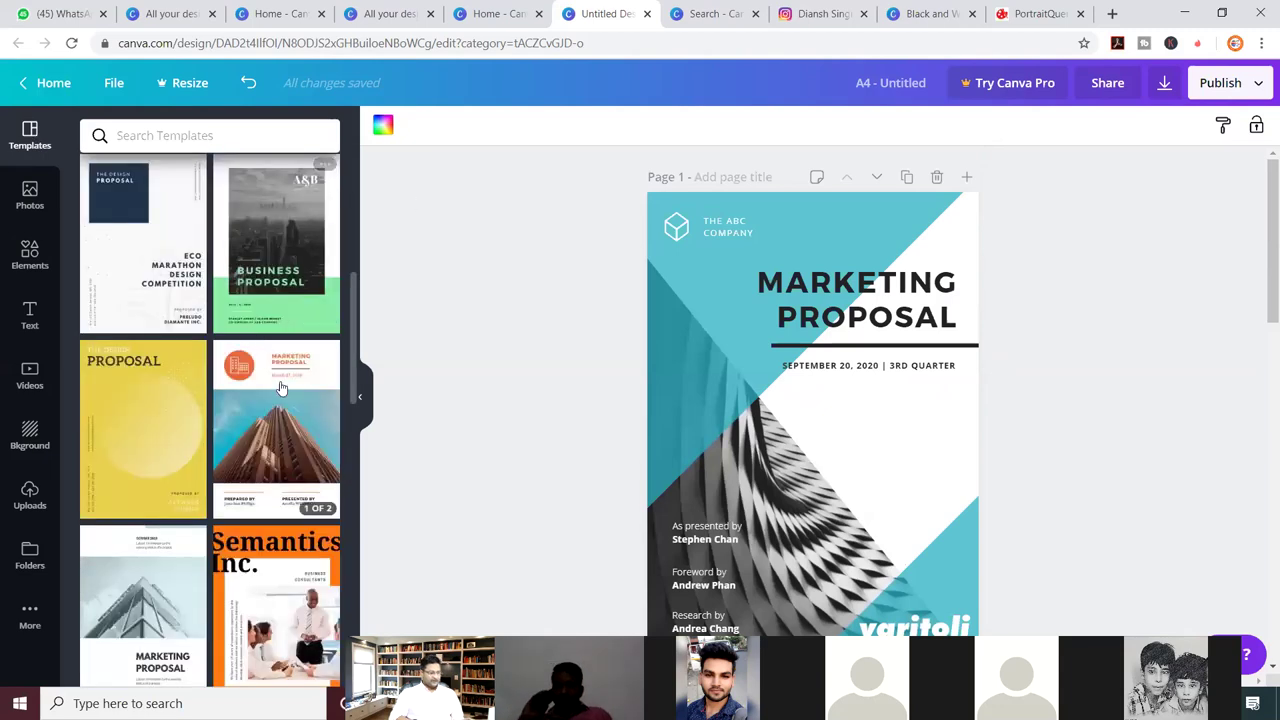
scroll(270, 390, "down", 4)
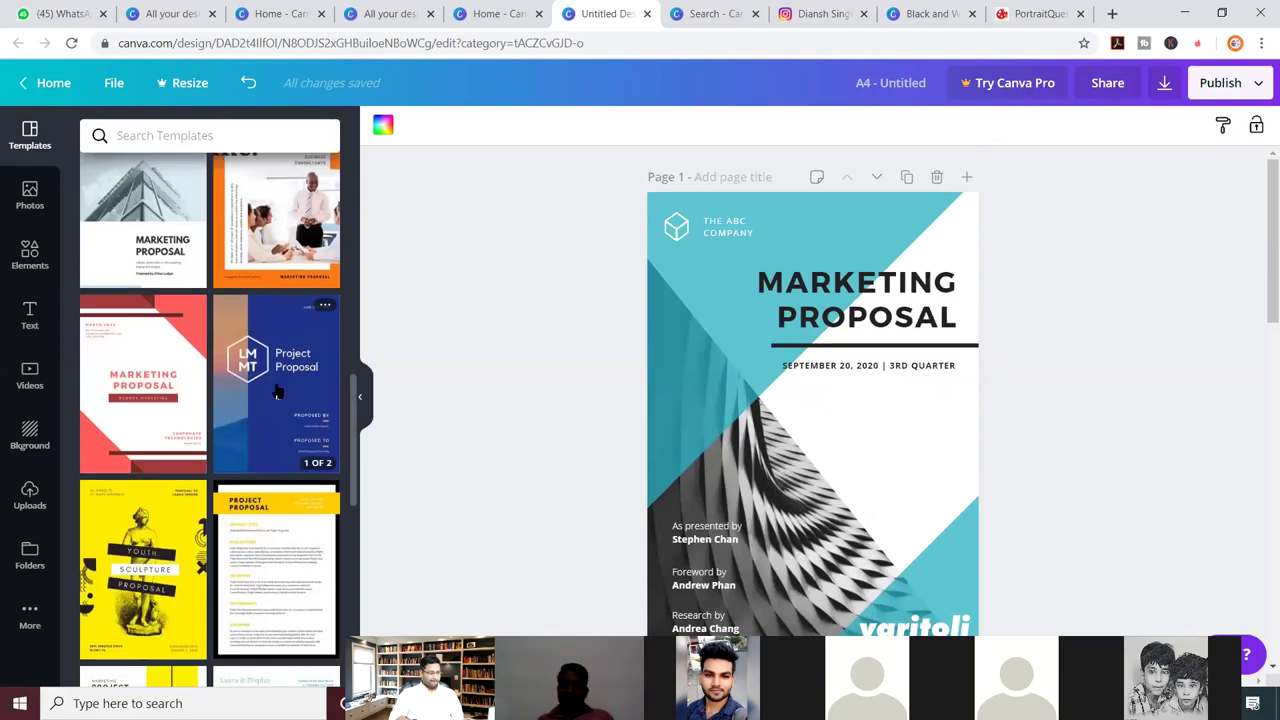
left_click(188, 490)
left_click(158, 368)
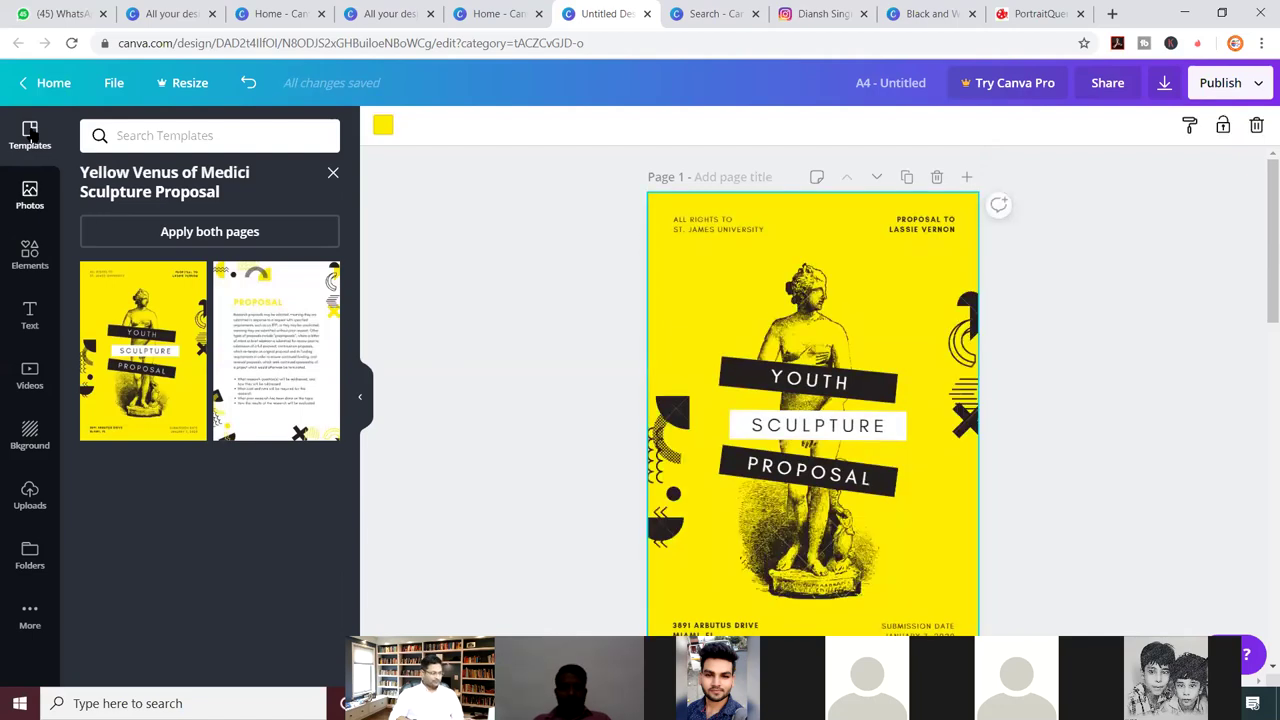
left_click(45, 83)
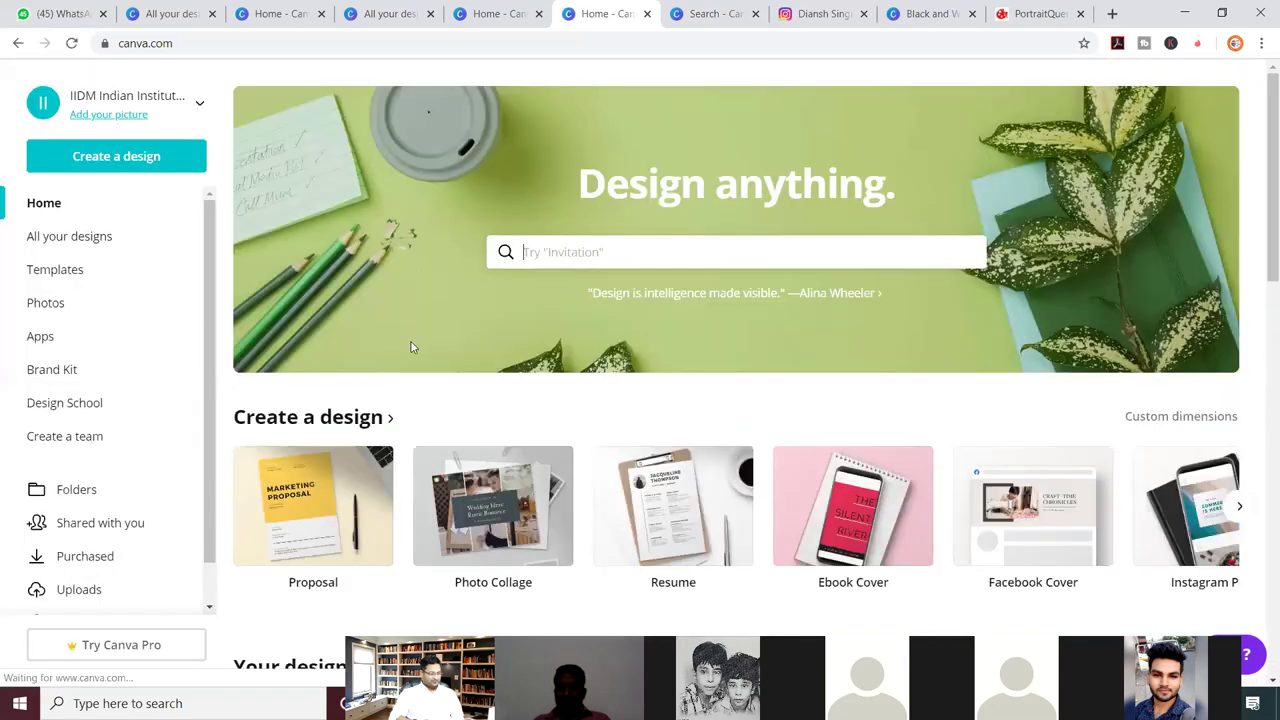
Search design types for 'vide' and create a new 800 × 800 px Video Collage.
scroll(449, 277, "down", 3)
scroll(485, 230, "down", 1)
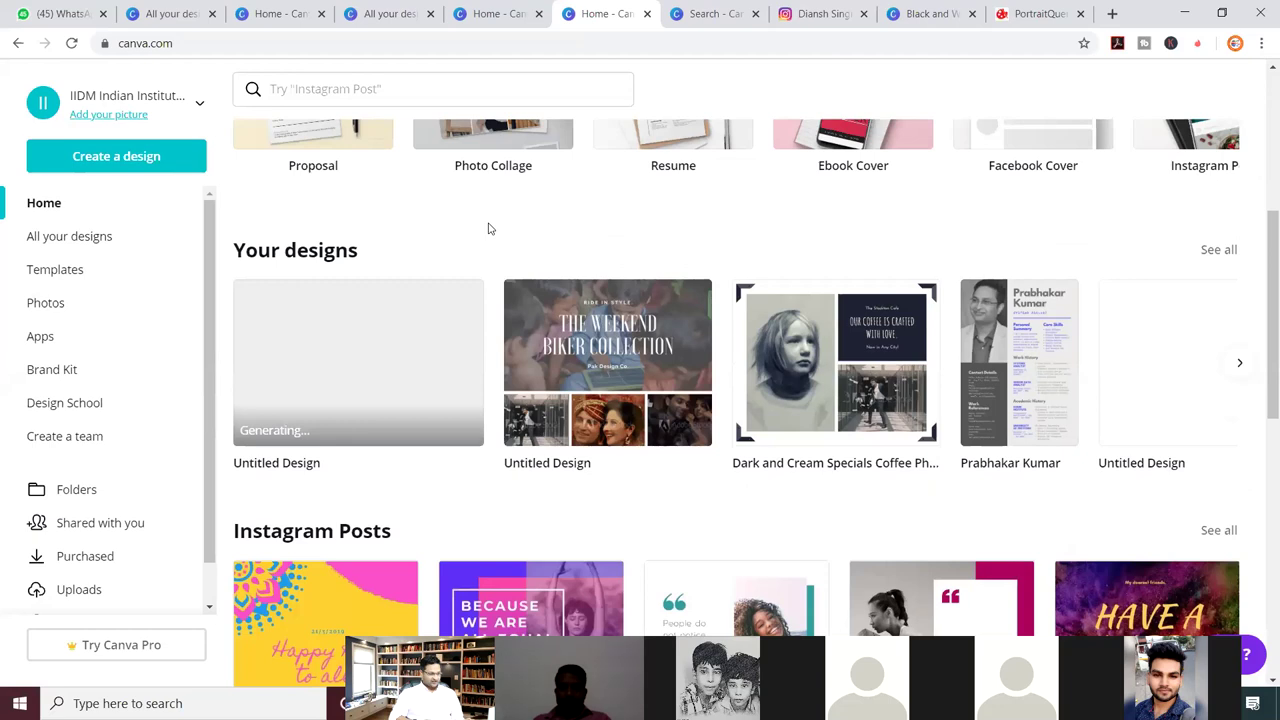
scroll(577, 264, "up", 3)
scroll(200, 92, "up", 2)
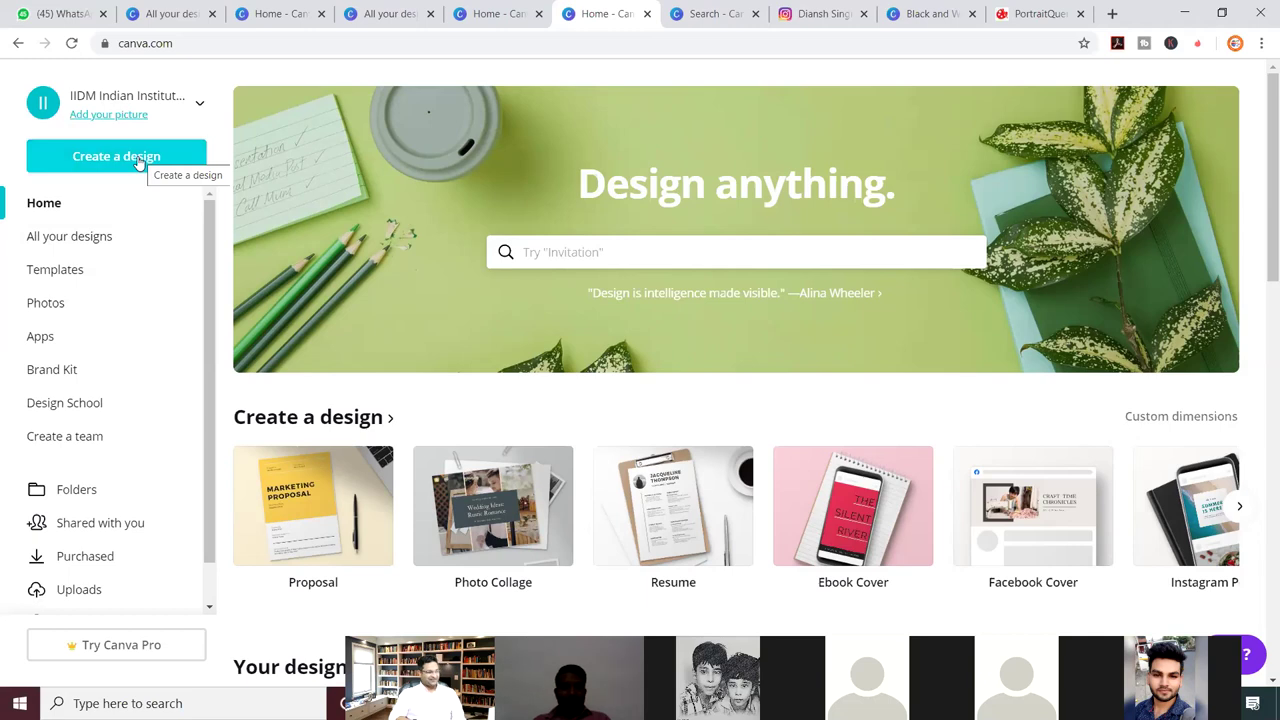
left_click(138, 163)
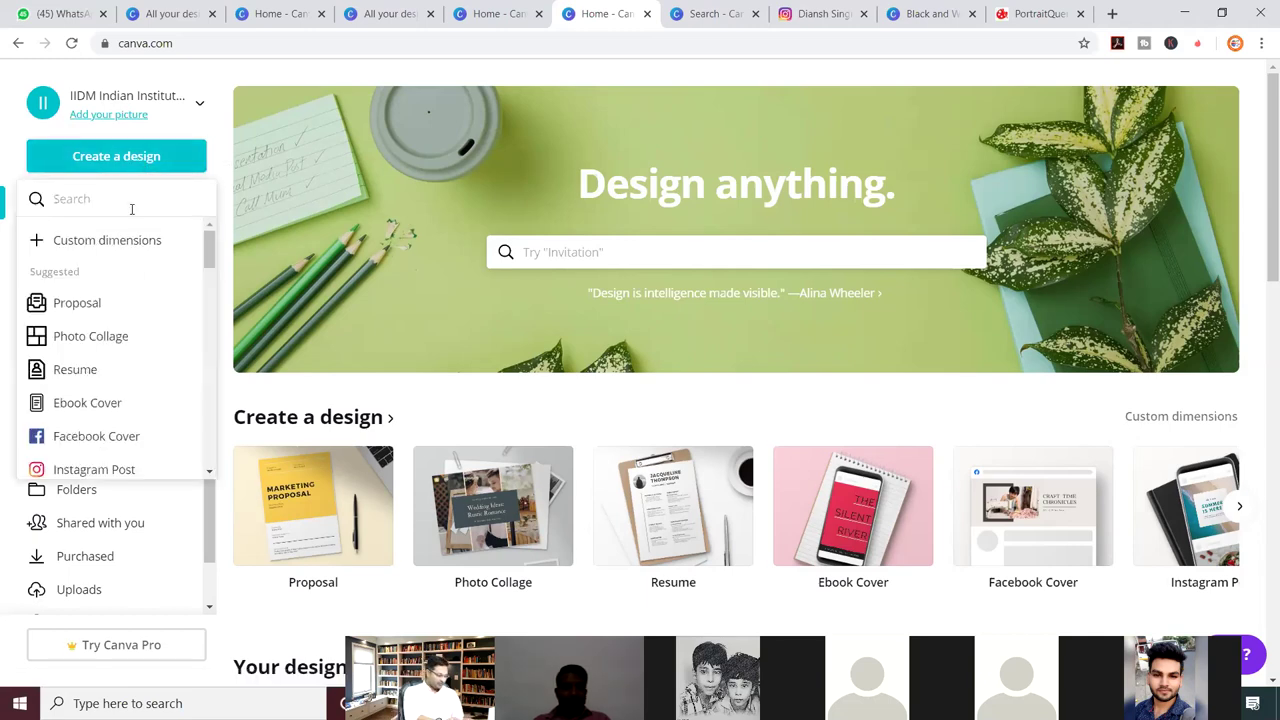
type("vide")
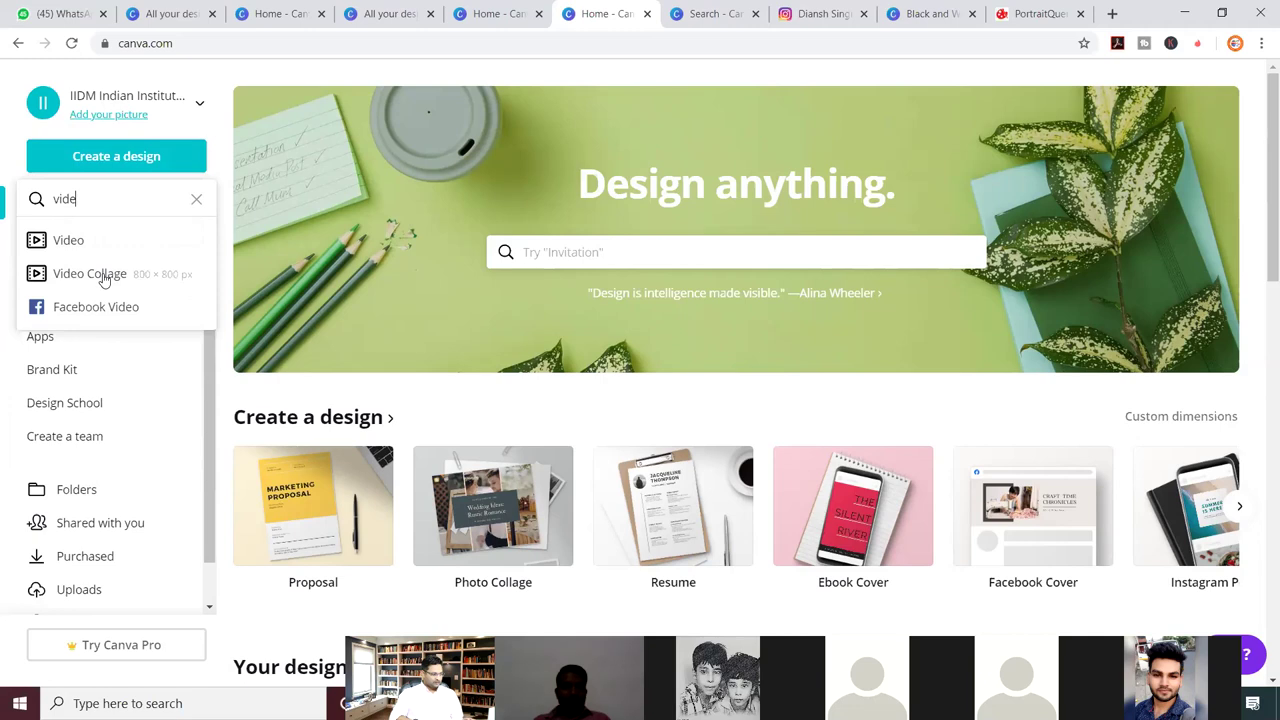
left_click(104, 275)
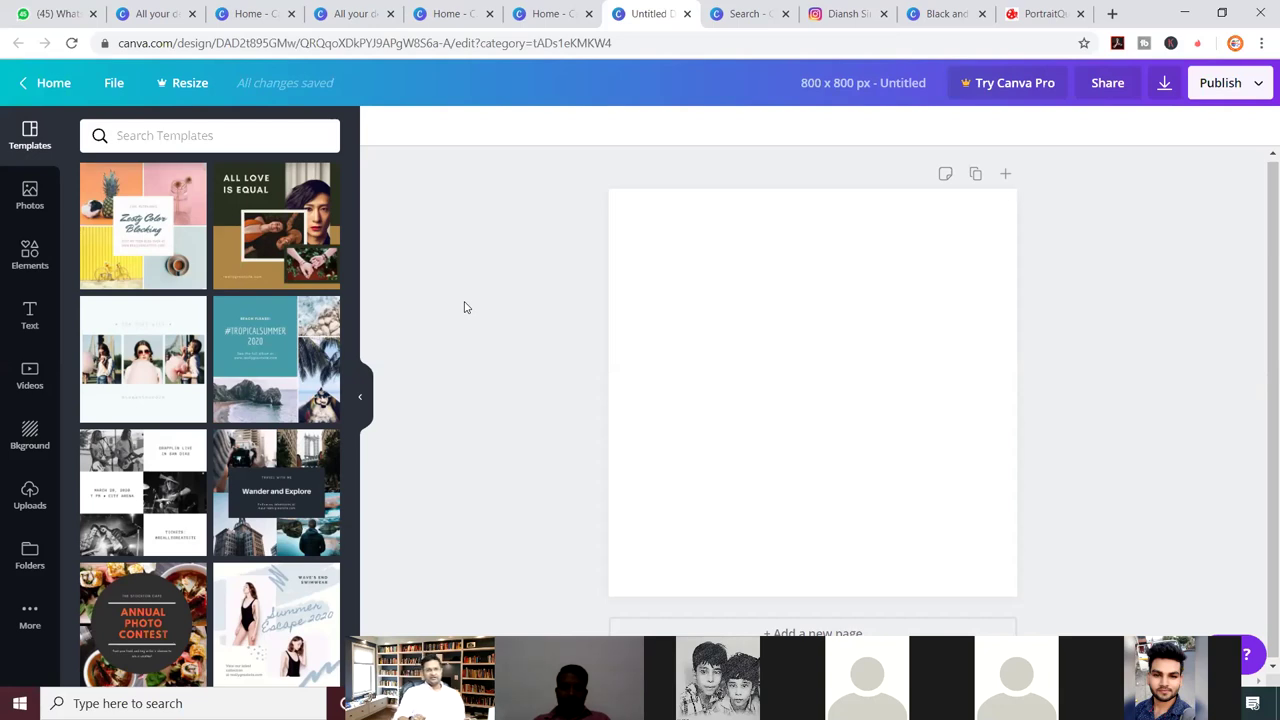
Apply the #TROPICALSUMMER 2020 template and delete its heading, 'See the full album' and BEACH PLEASE! texts.
left_click(326, 347)
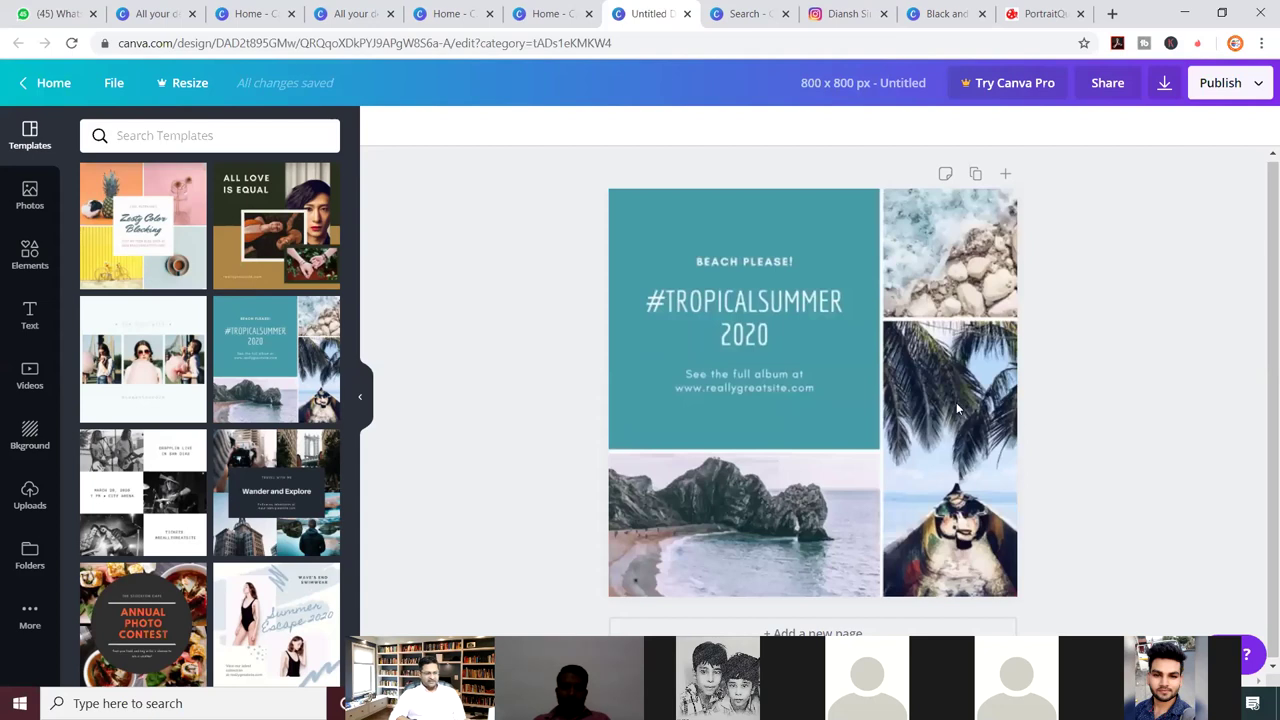
mouse_move(855, 492)
left_mouse_down()
mouse_move(826, 503)
mouse_move(840, 495)
left_mouse_up()
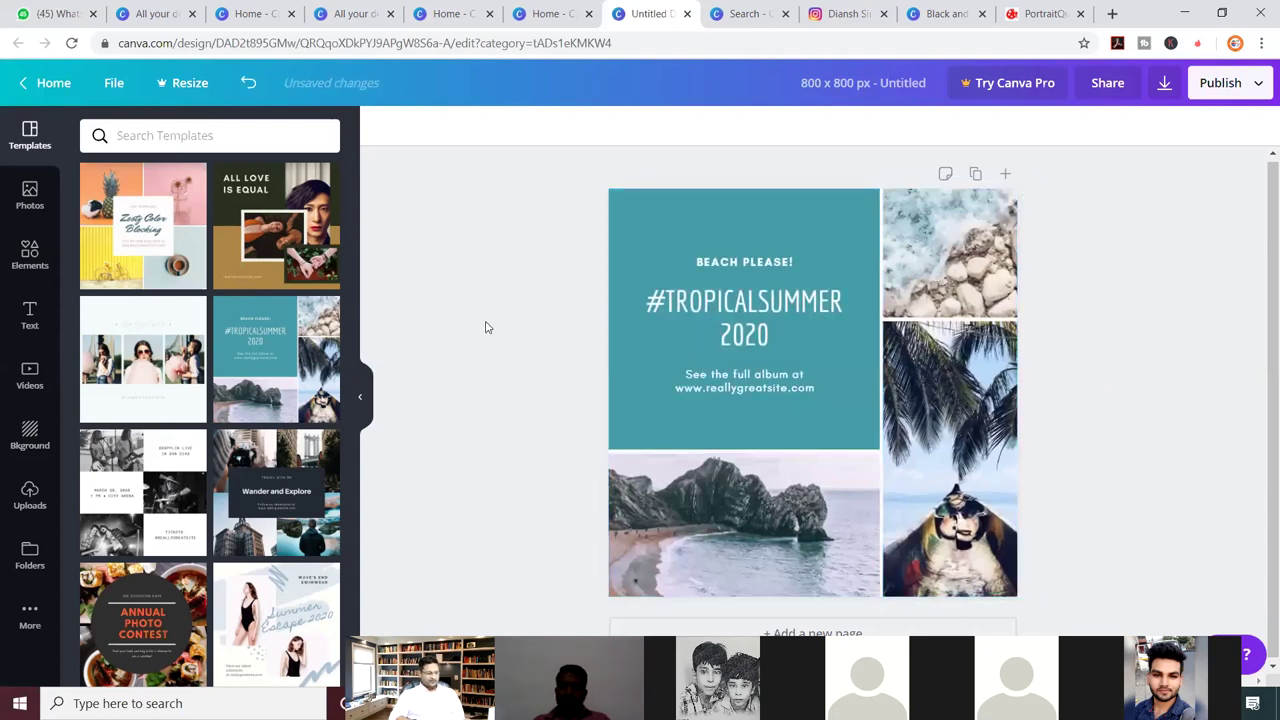
left_click(660, 332)
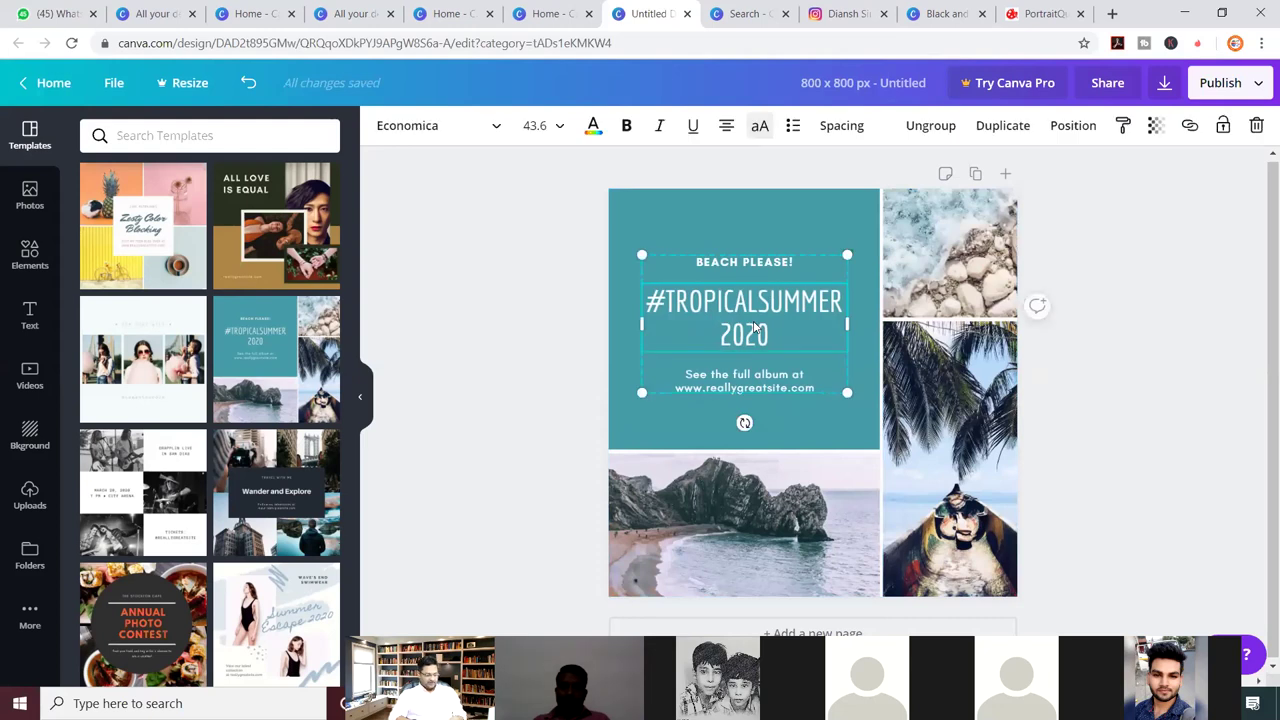
key("Delete")
left_click(778, 386)
key("Delete")
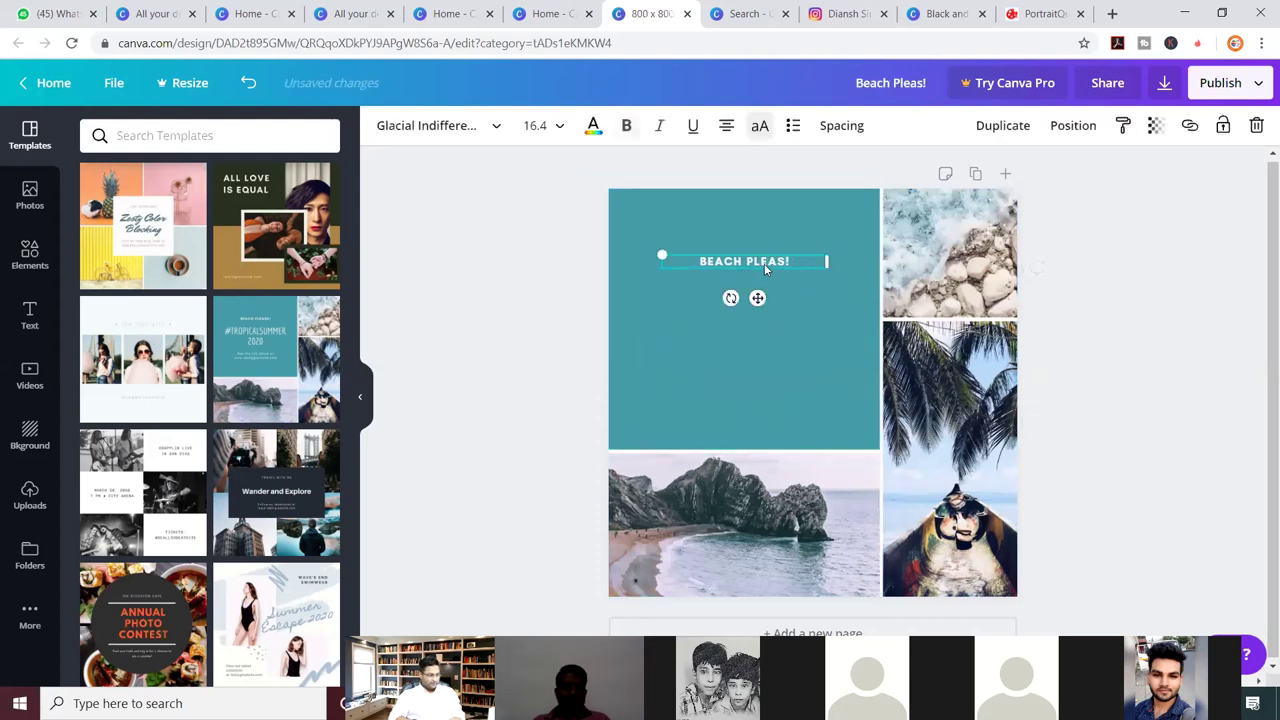
key("Delete")
Scroll through the uploaded images and videos in the Uploads panel.
left_click(30, 495)
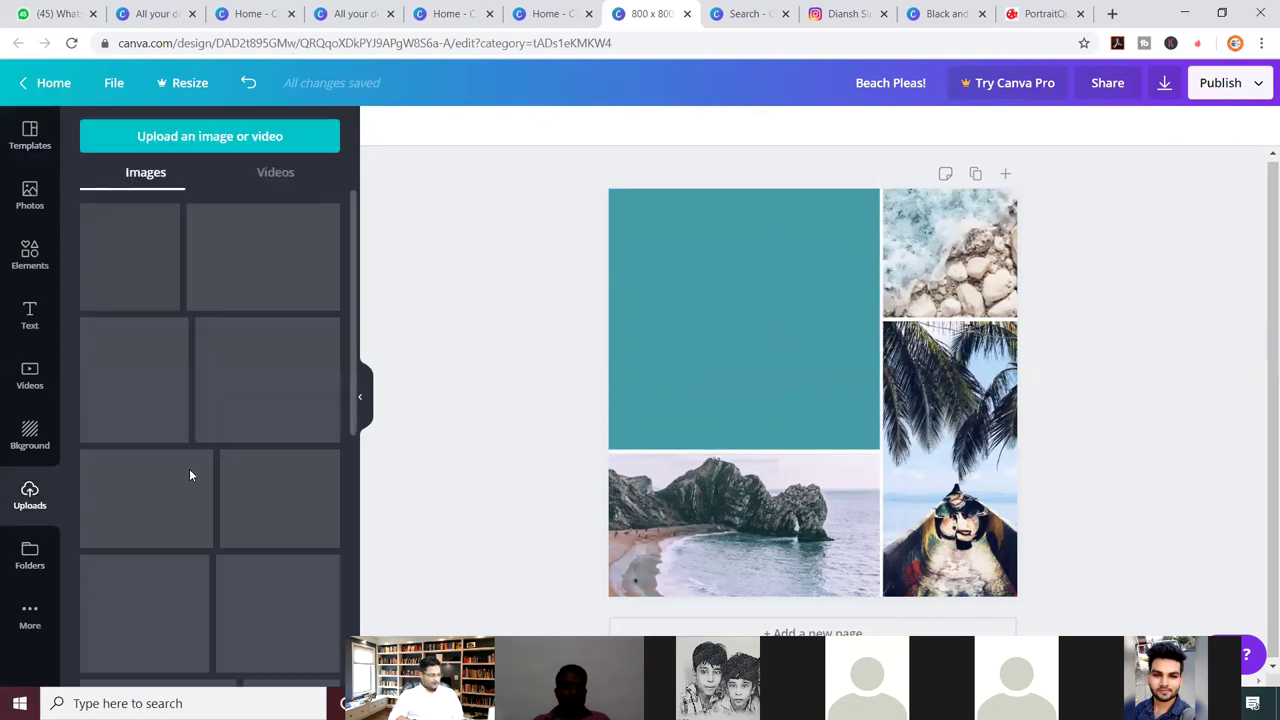
scroll(197, 467, "down", 10)
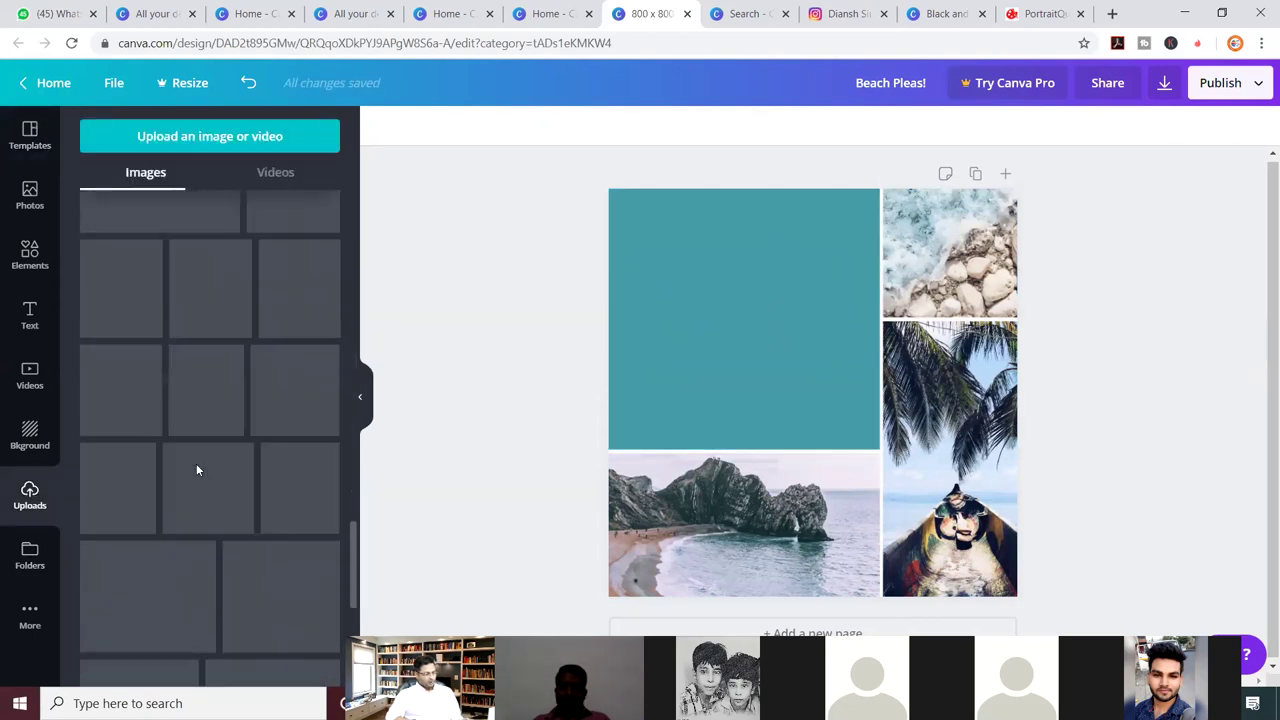
scroll(196, 463, "down", 10)
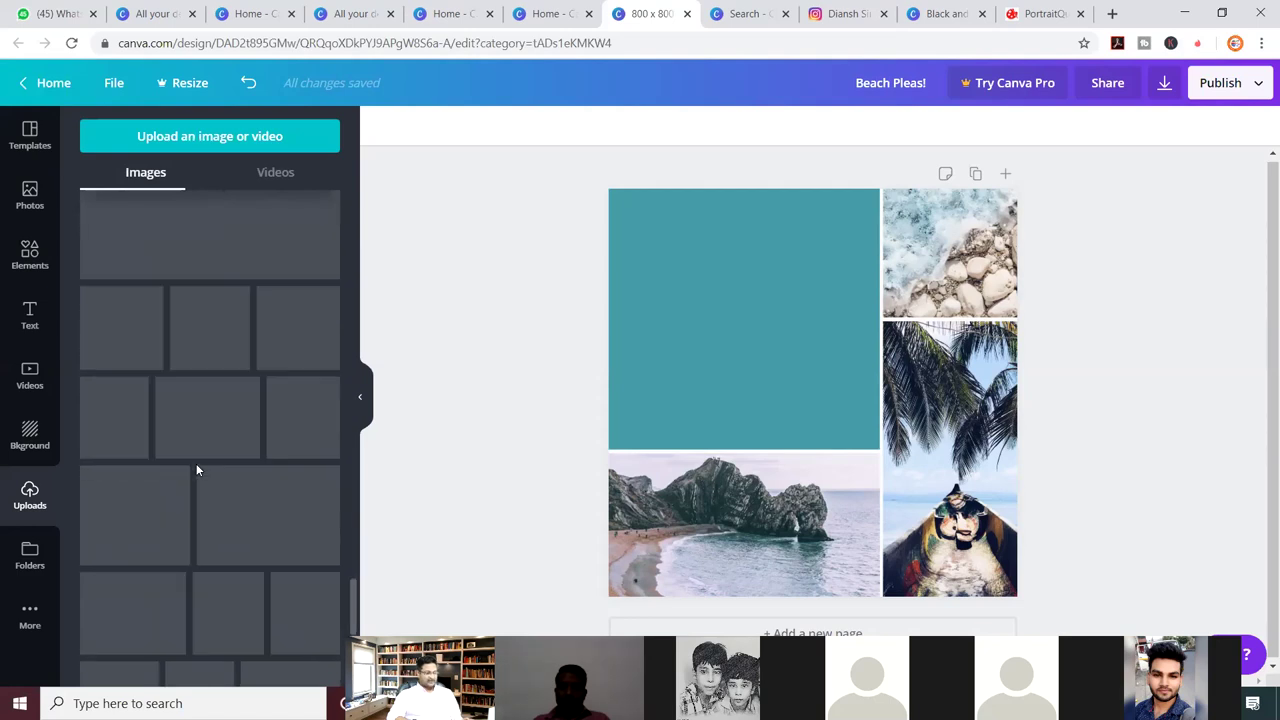
scroll(196, 463, "down", 10)
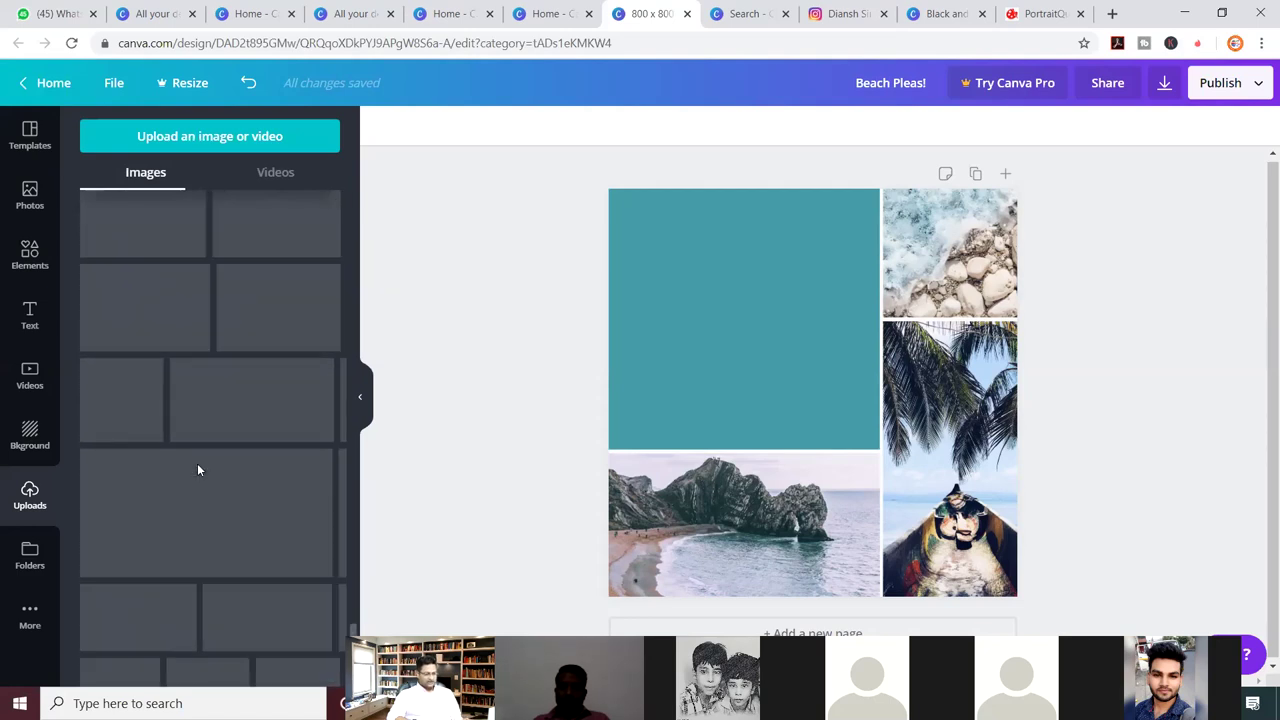
scroll(197, 466, "down", 6)
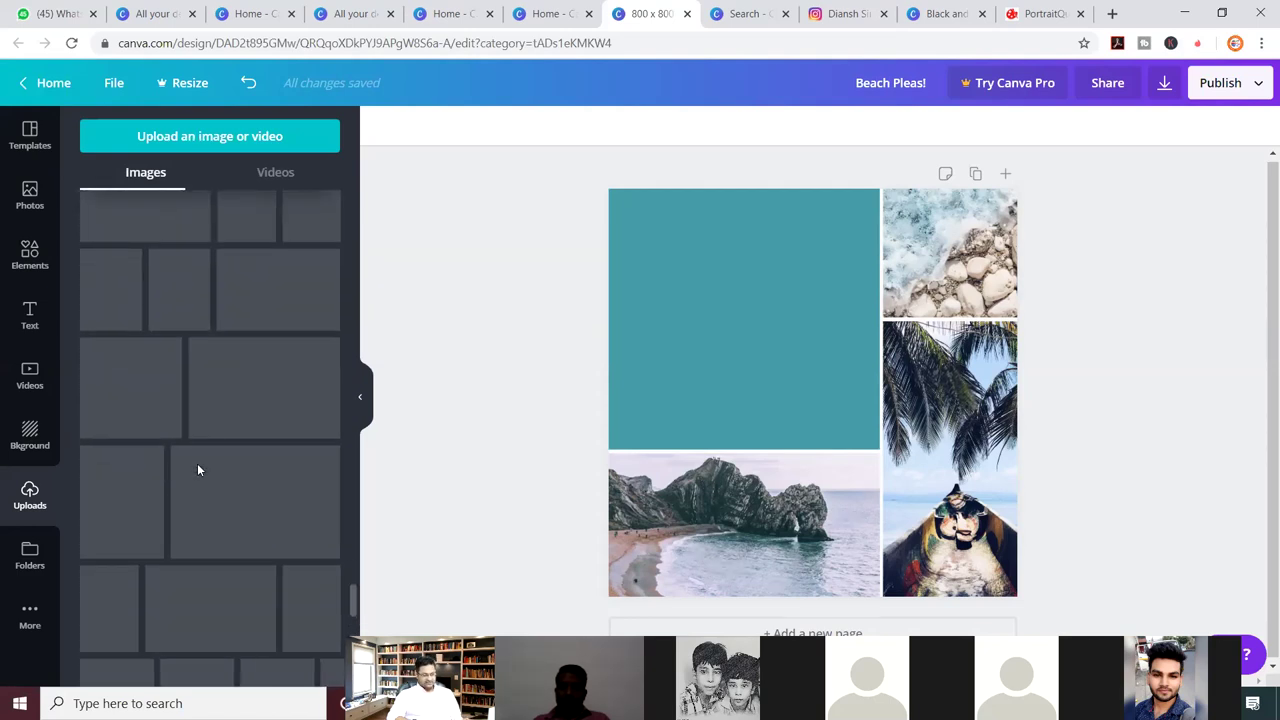
scroll(197, 466, "down", 8)
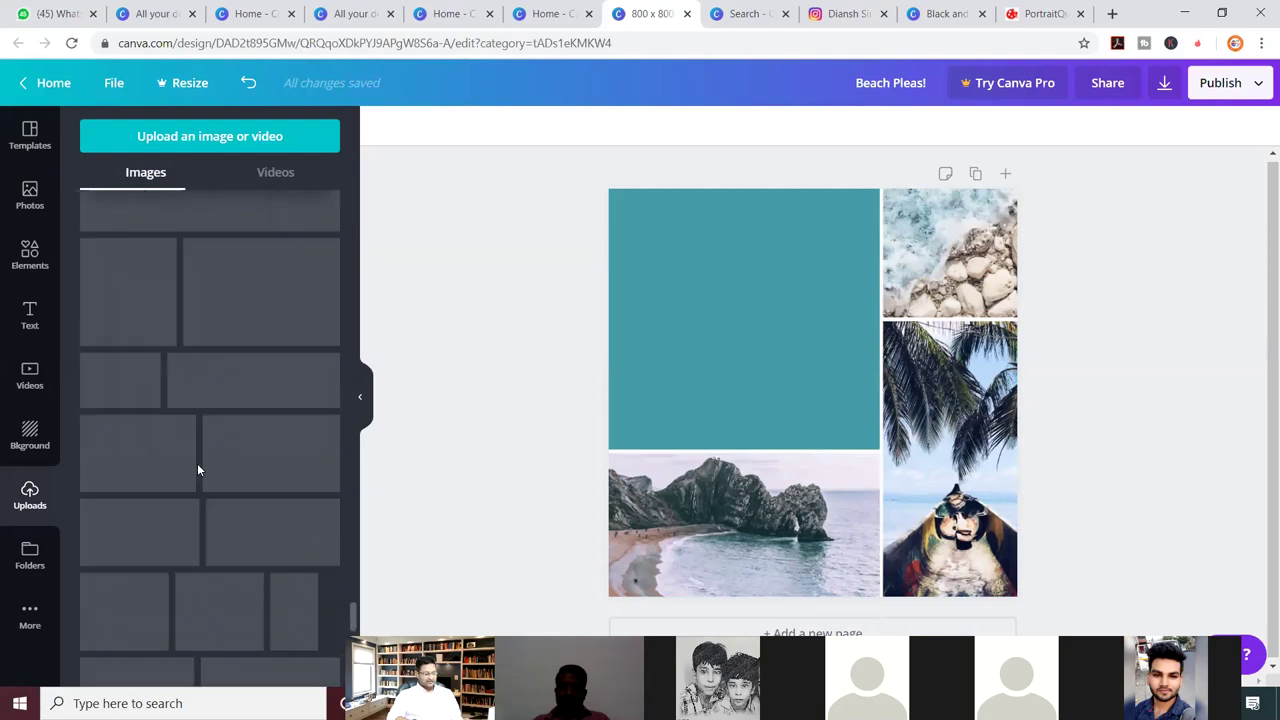
scroll(249, 506, "down", 8)
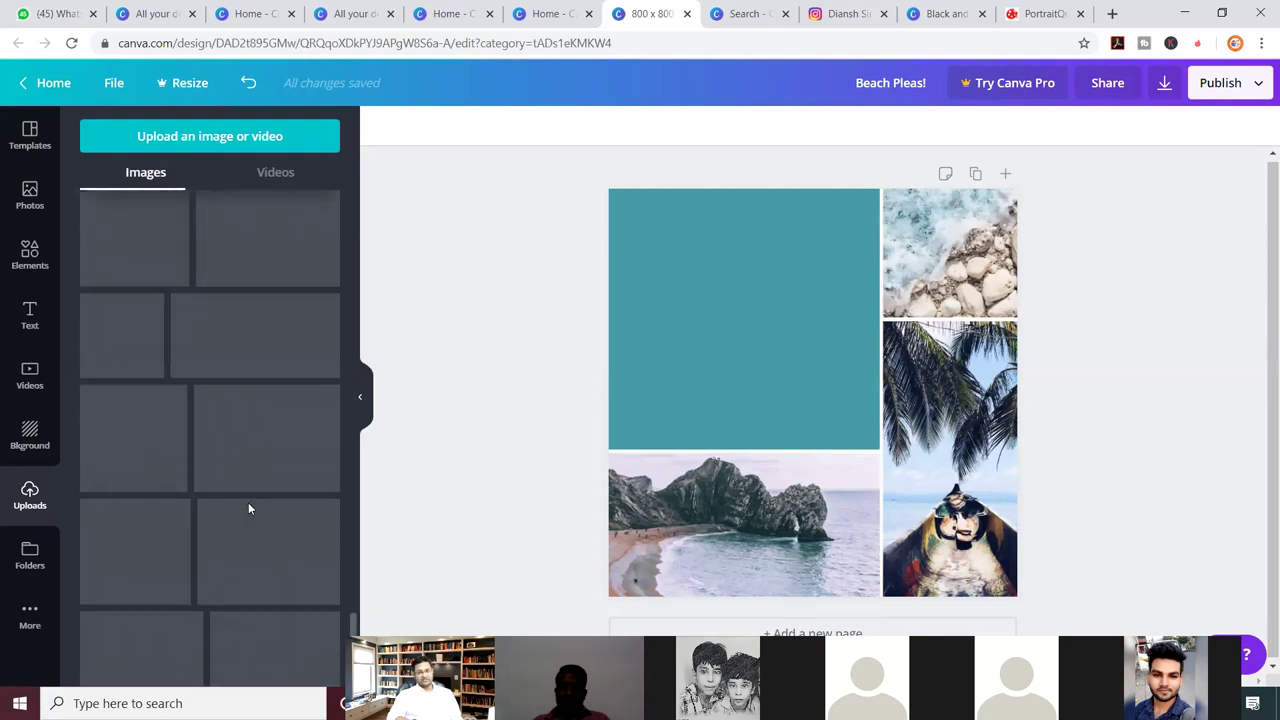
scroll(249, 508, "down", 6)
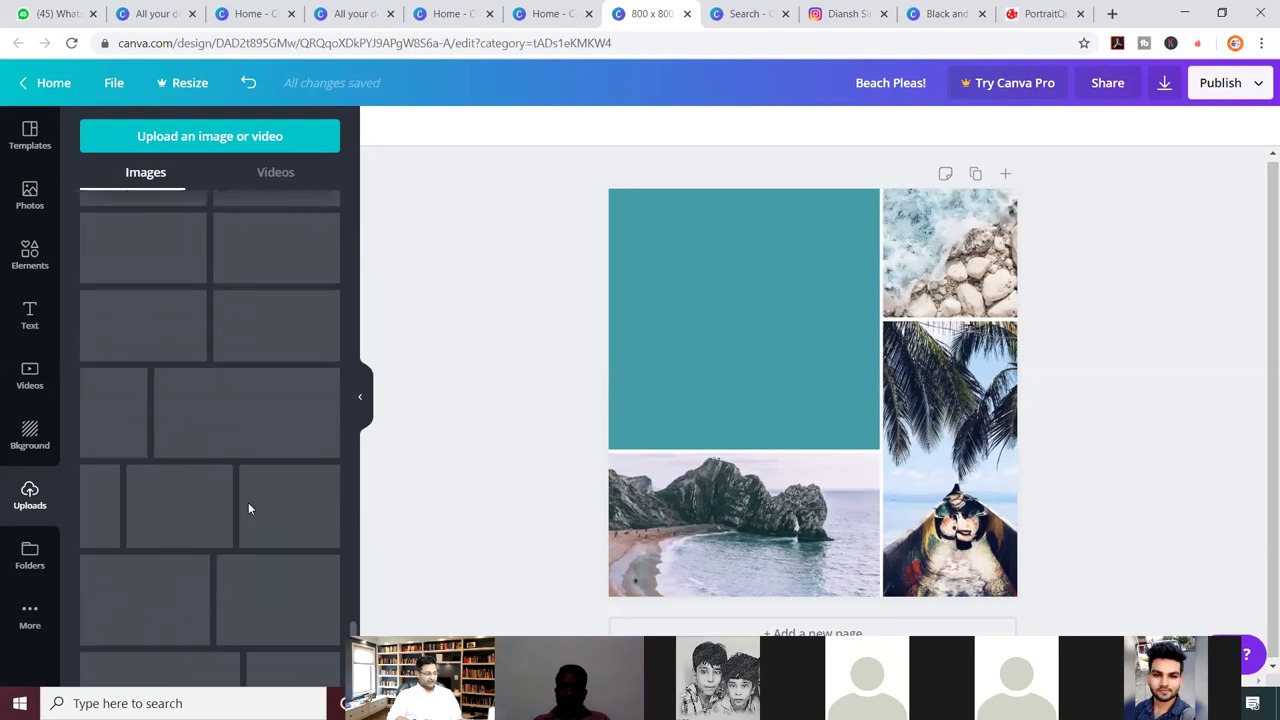
scroll(248, 509, "down", 5)
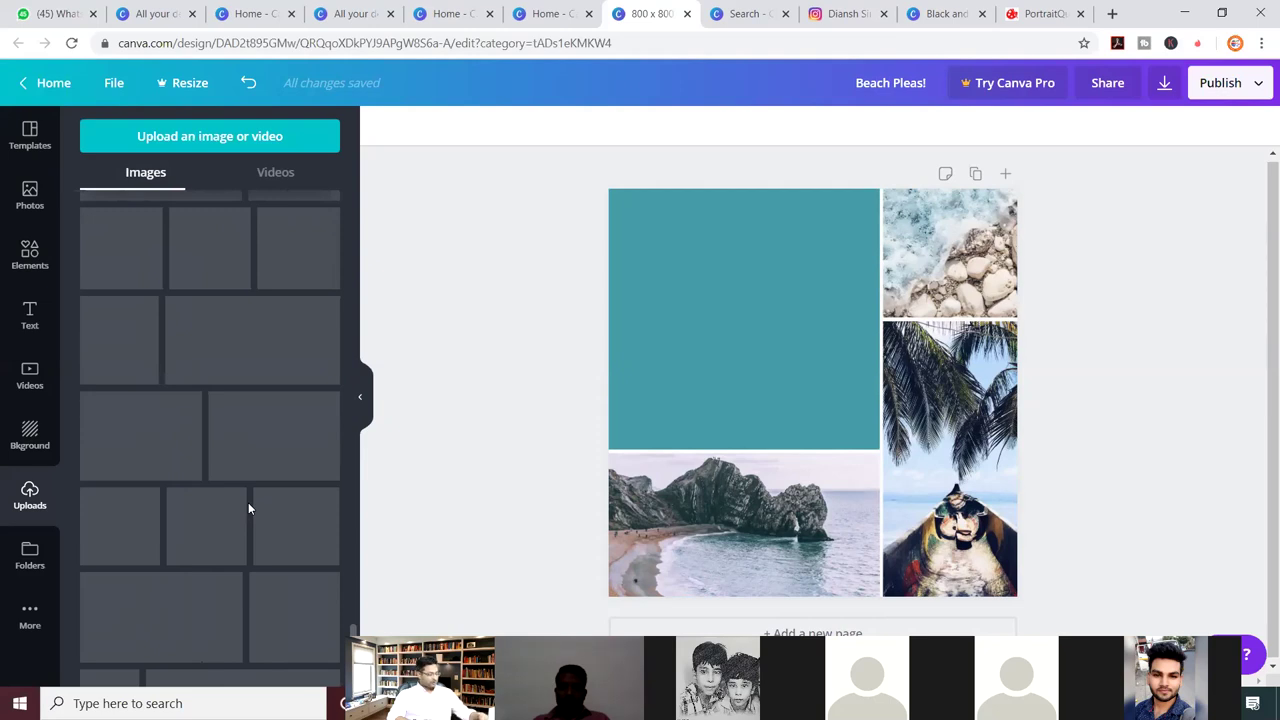
scroll(248, 509, "down", 5)
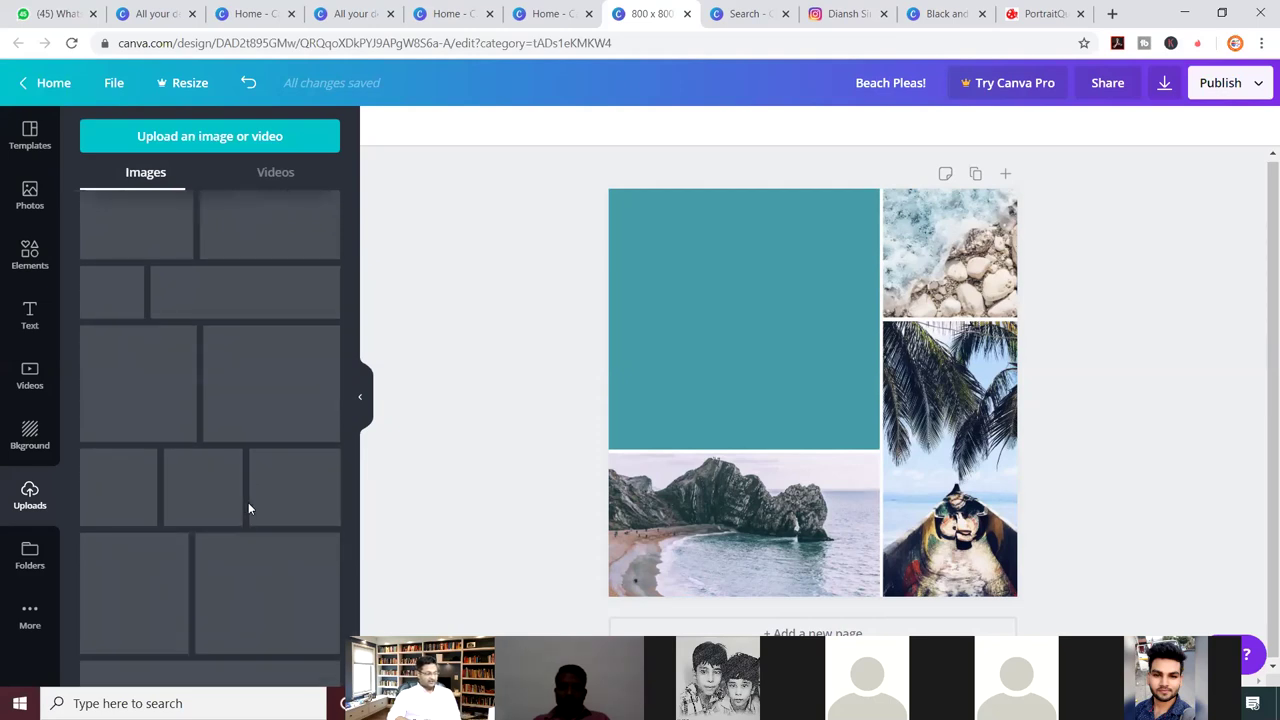
scroll(248, 509, "down", 5)
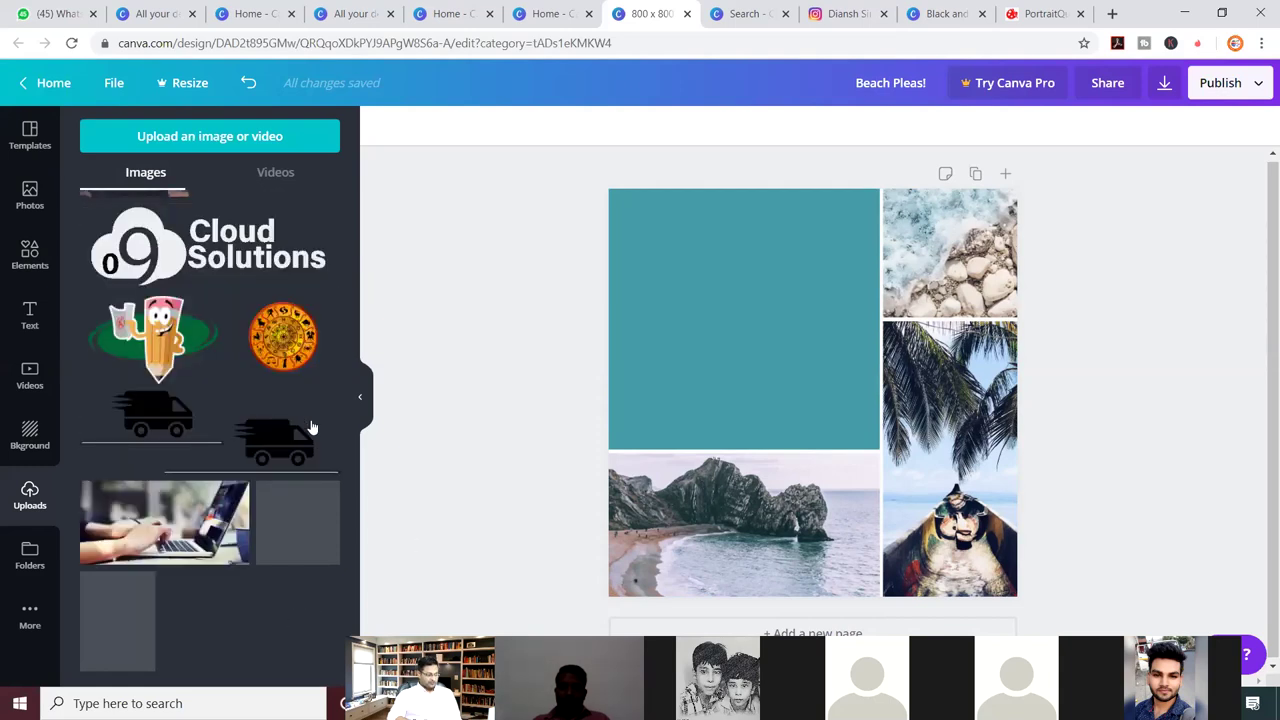
Place the Indian Institute of Digital Marketing logo on the top-left teal block, sized about 418 × 418.
left_click(303, 538)
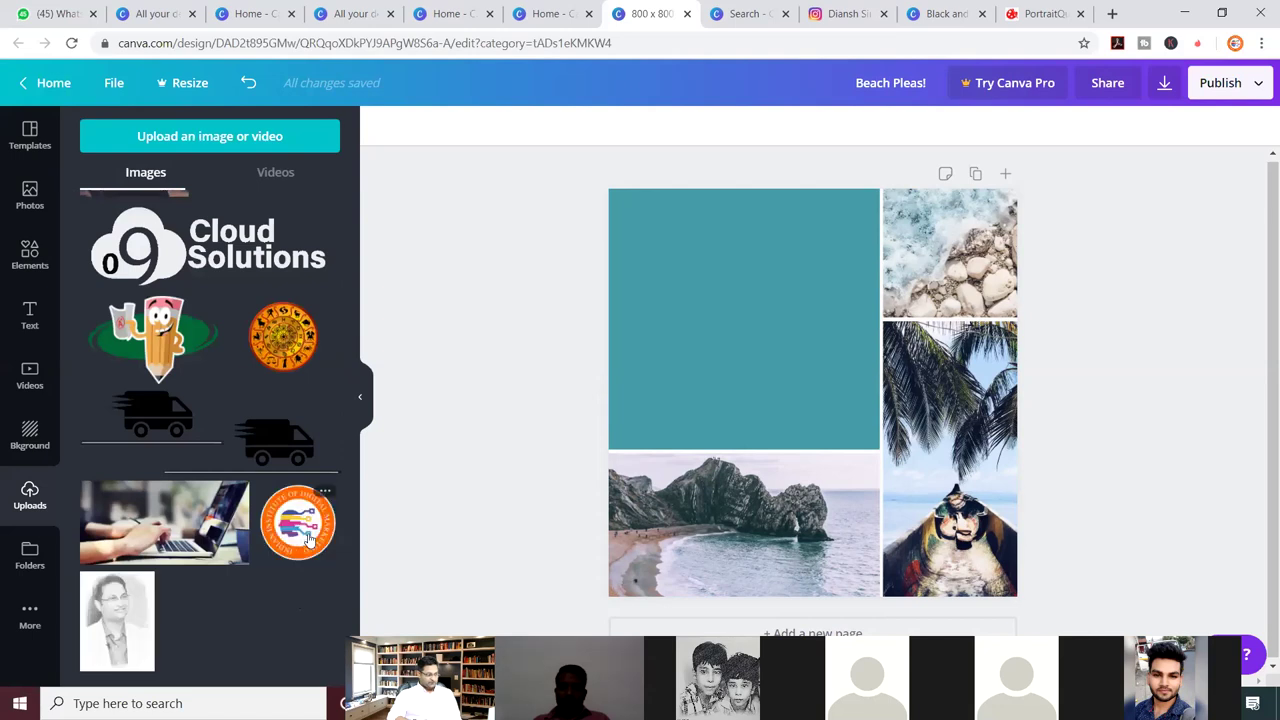
left_click_drag(681, 264, 762, 342)
left_click_drag(860, 436, 739, 305)
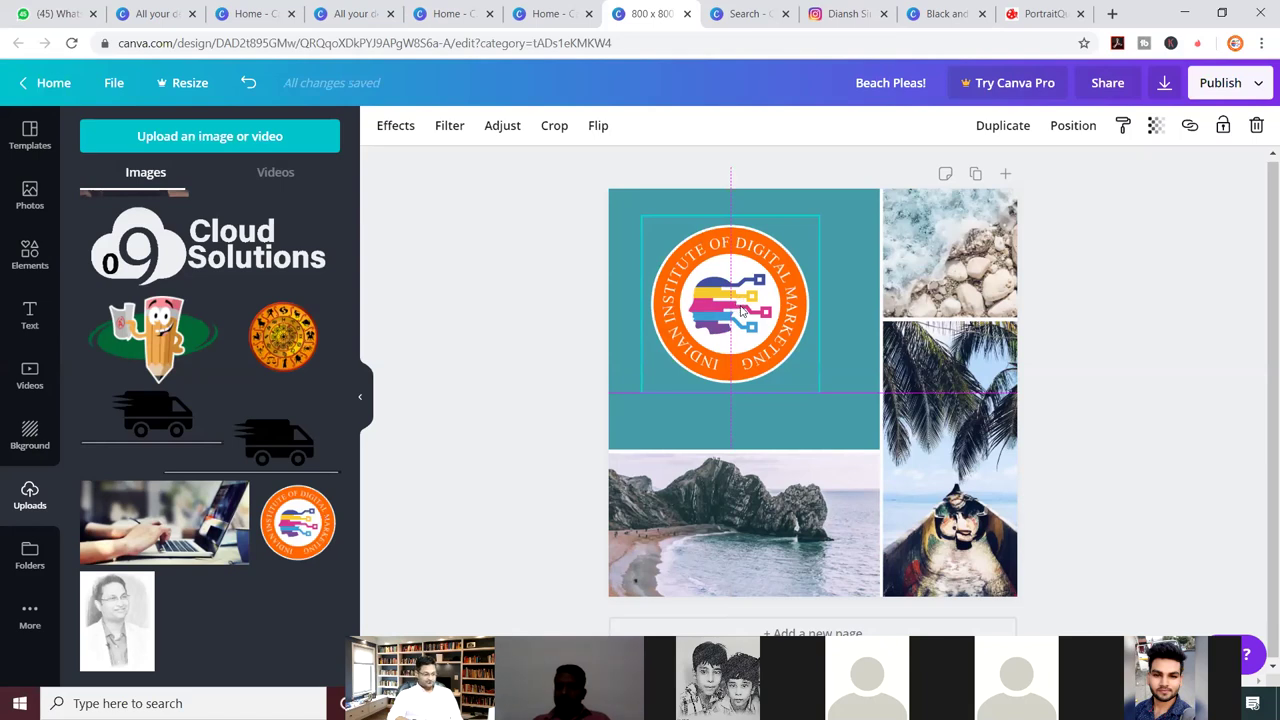
left_click_drag(816, 392, 855, 427)
left_click_drag(753, 381, 753, 381)
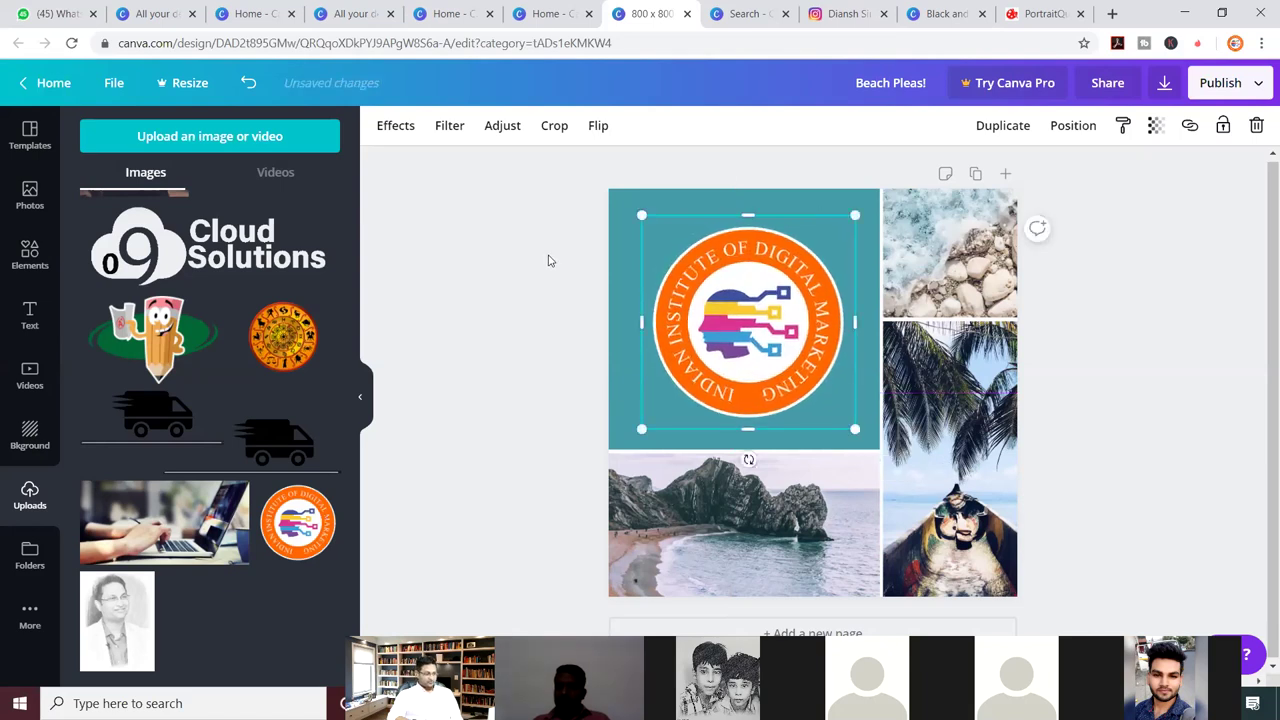
Try grey, black, coral, pink, orchid, purple, dark blue, light orange, dark green and teal behind the logo.
left_click(625, 213)
left_click(383, 124)
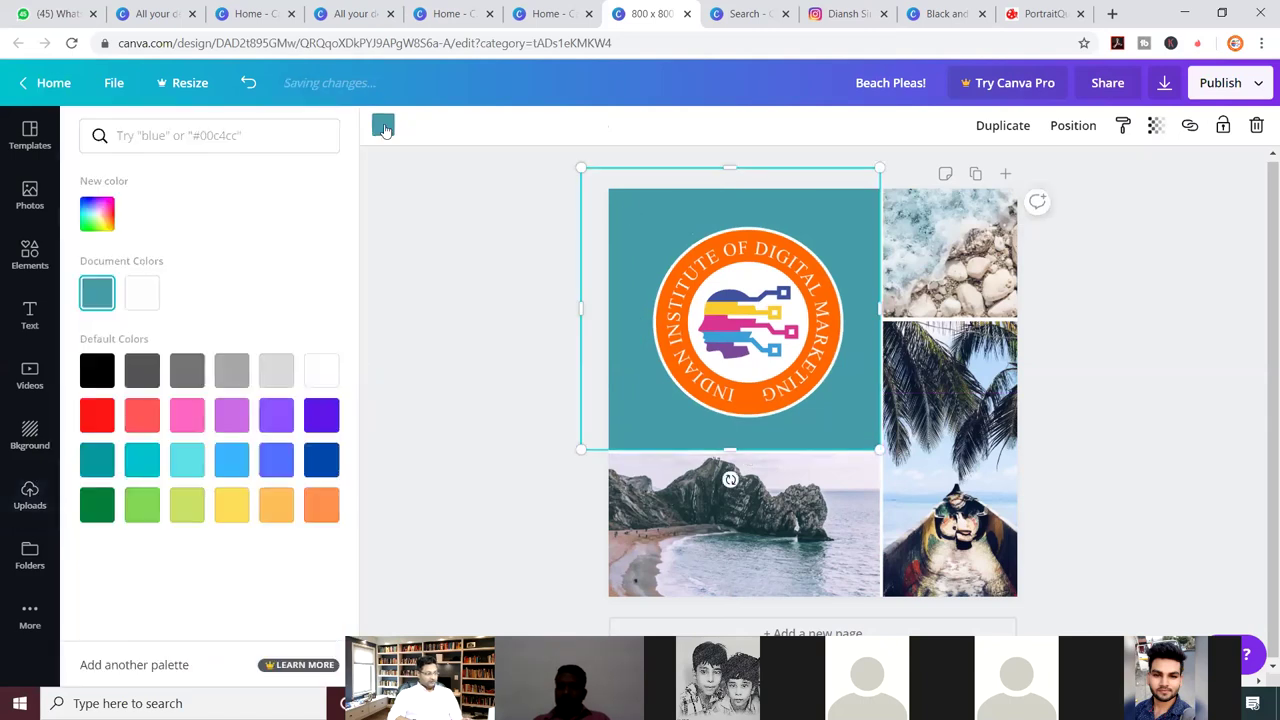
left_click(187, 378)
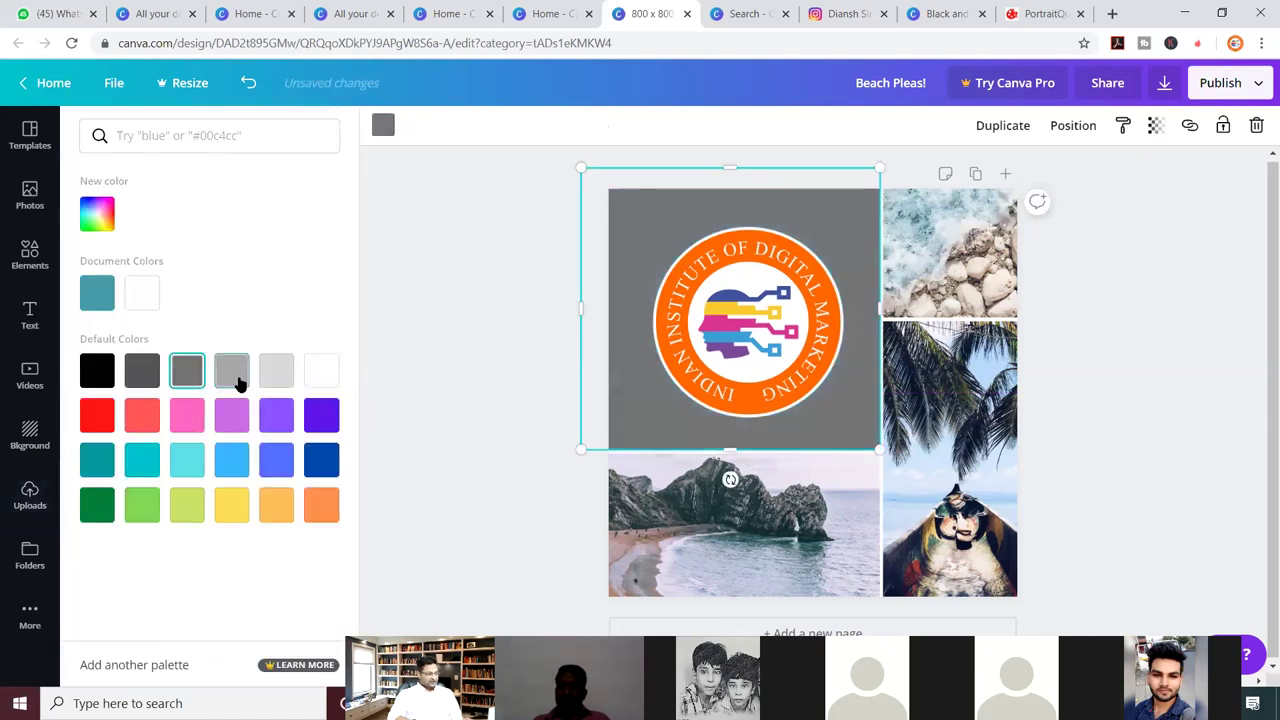
left_click(97, 370)
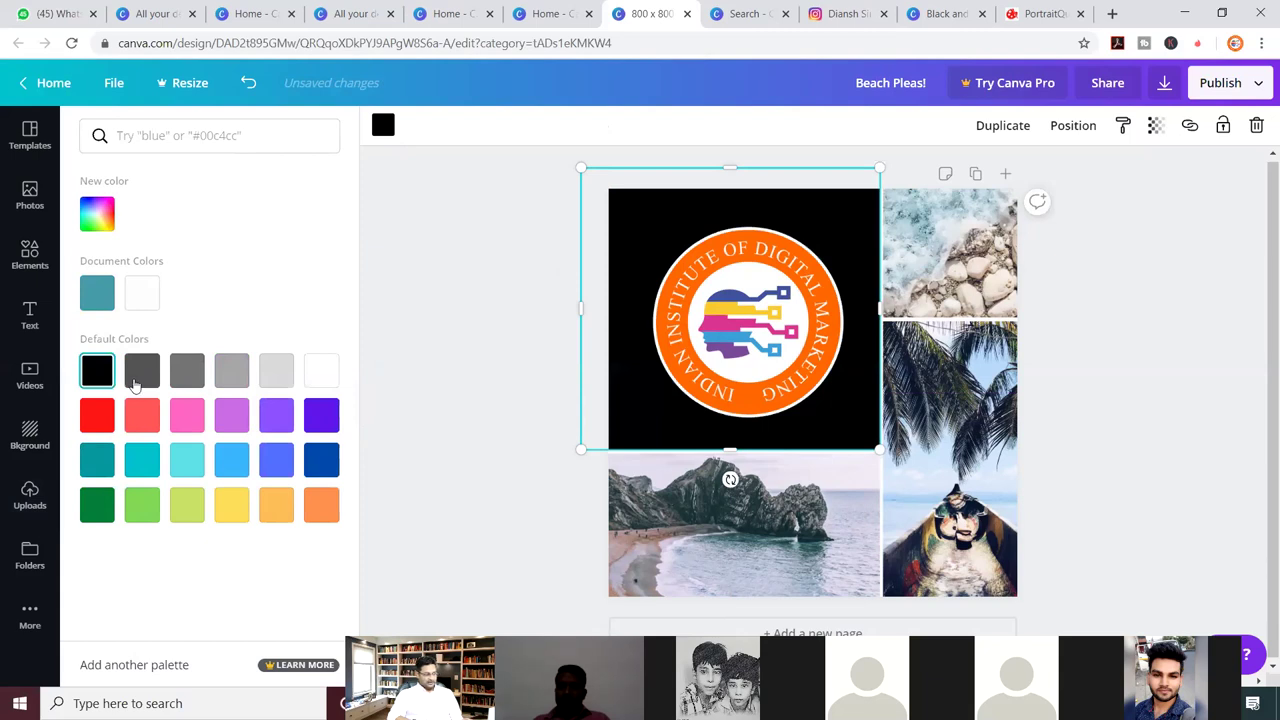
left_click(142, 415)
left_click(187, 418)
left_click(231, 418)
left_click(320, 418)
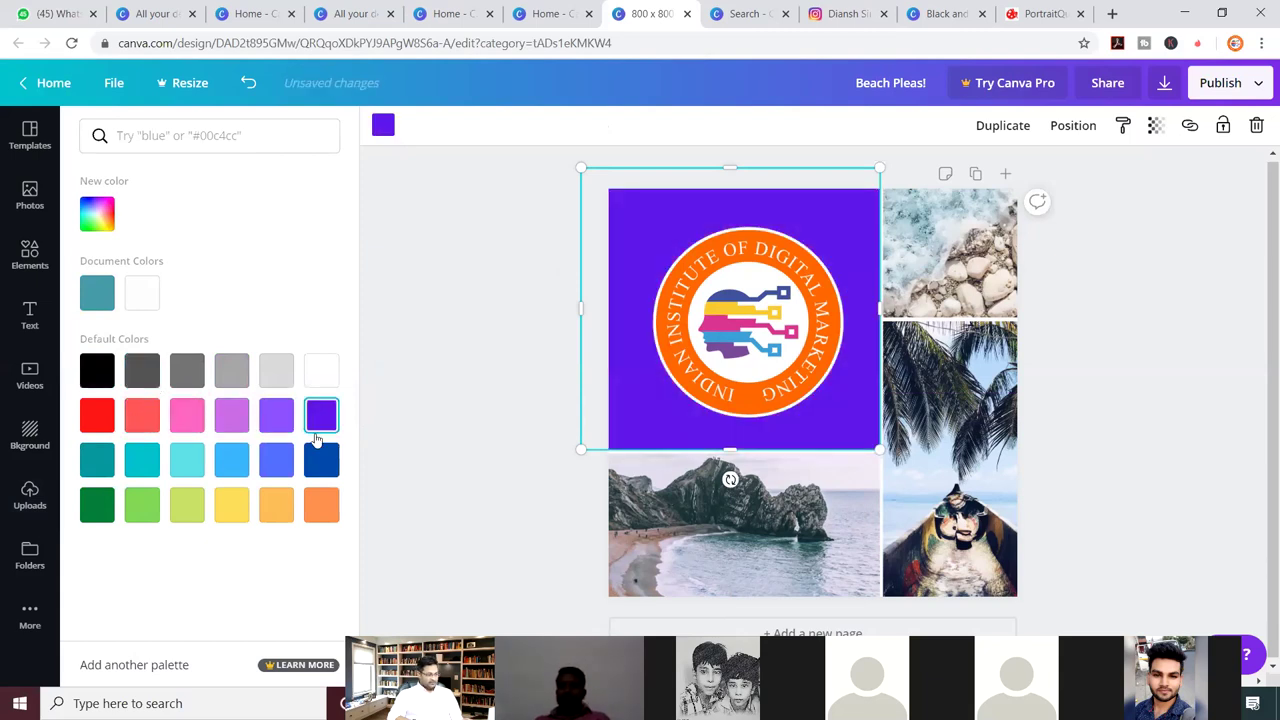
left_click(321, 461)
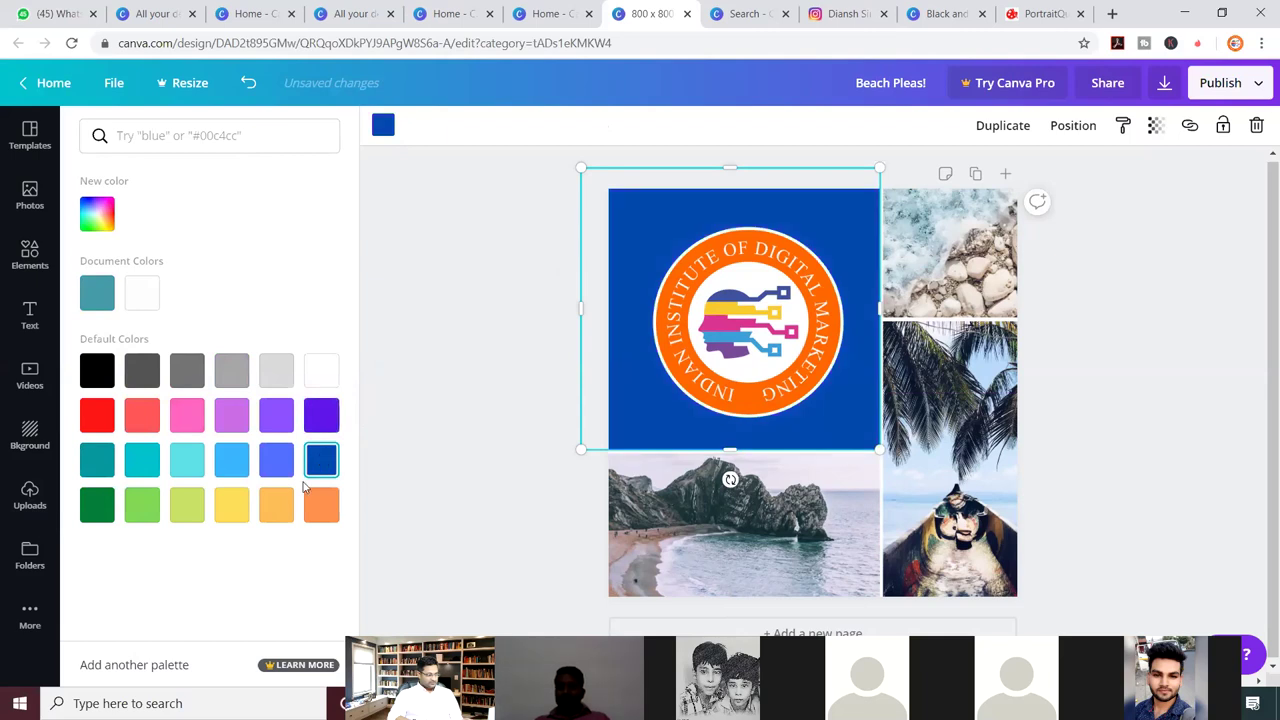
left_click(277, 510)
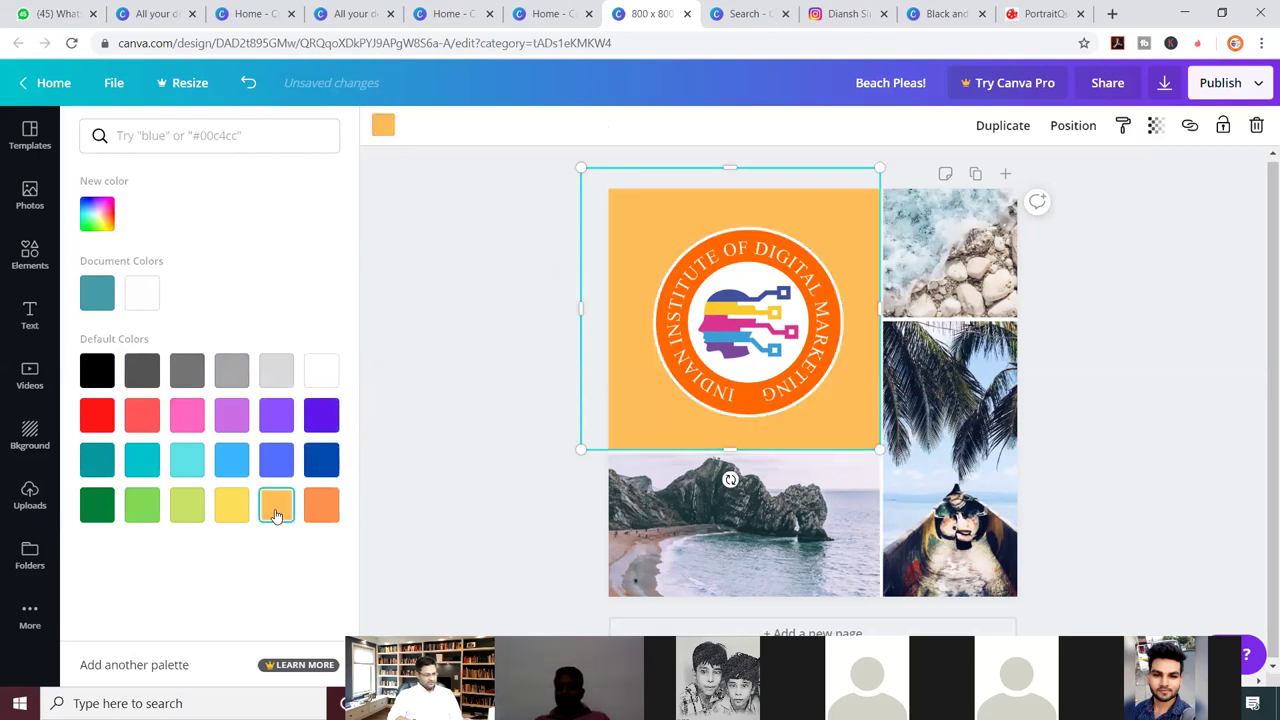
left_click(90, 508)
left_click(102, 465)
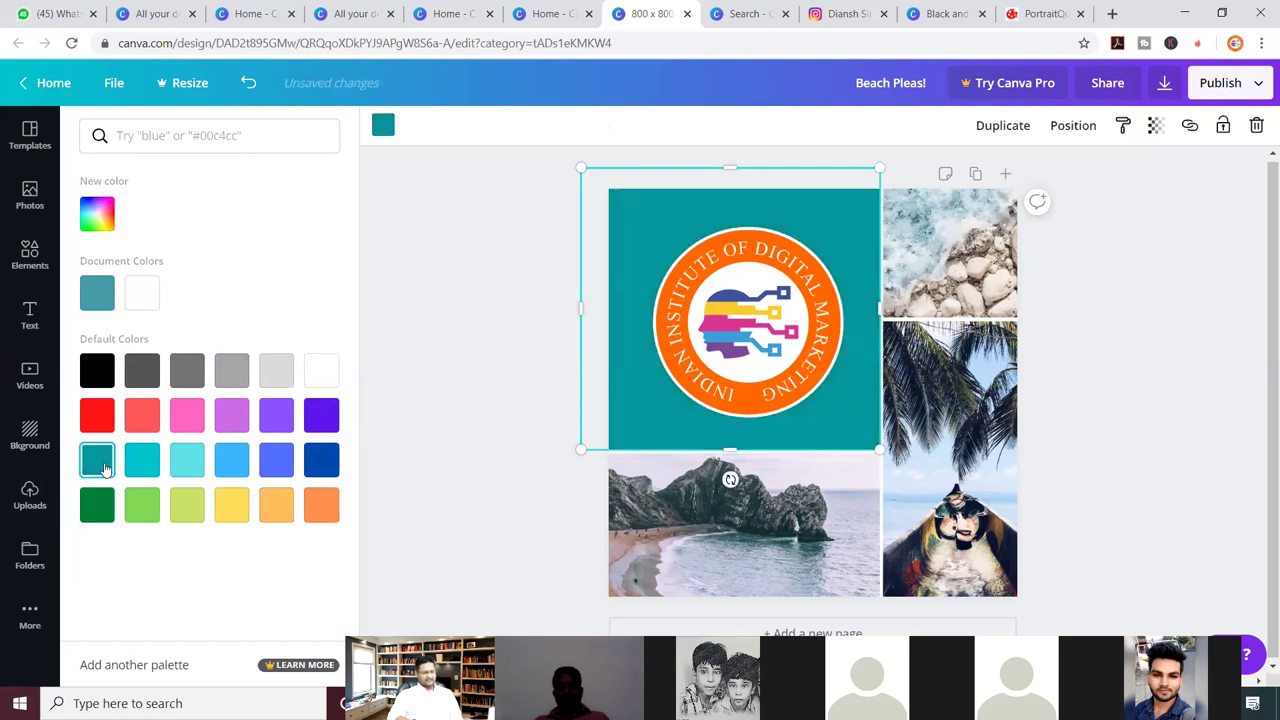
Set the logo cell's background to light grey and deselect it.
left_click(520, 375)
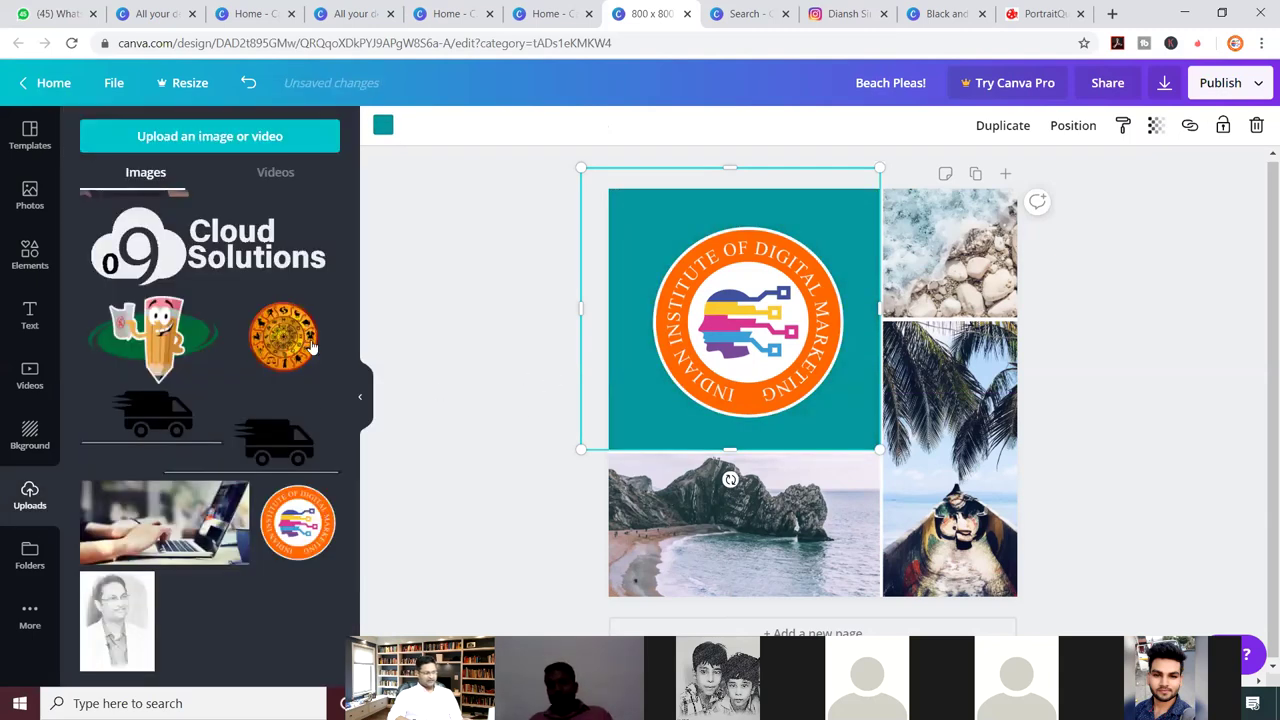
left_click(385, 125)
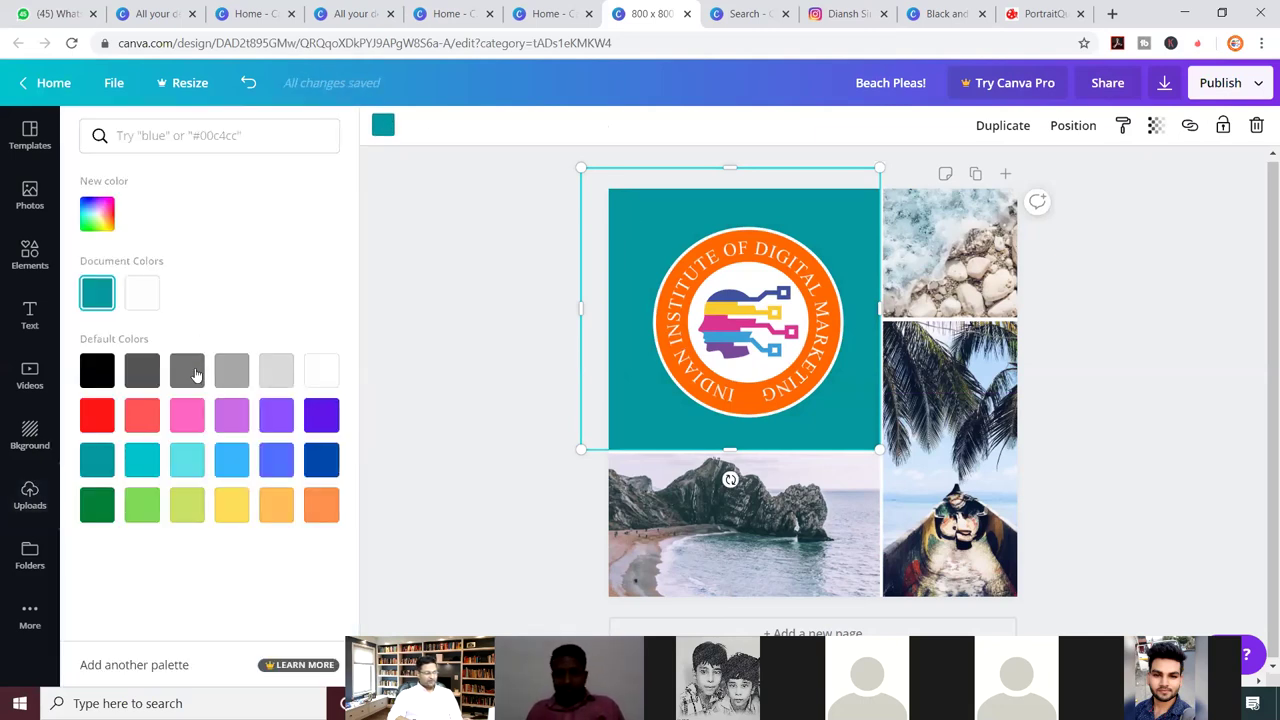
left_click(232, 371)
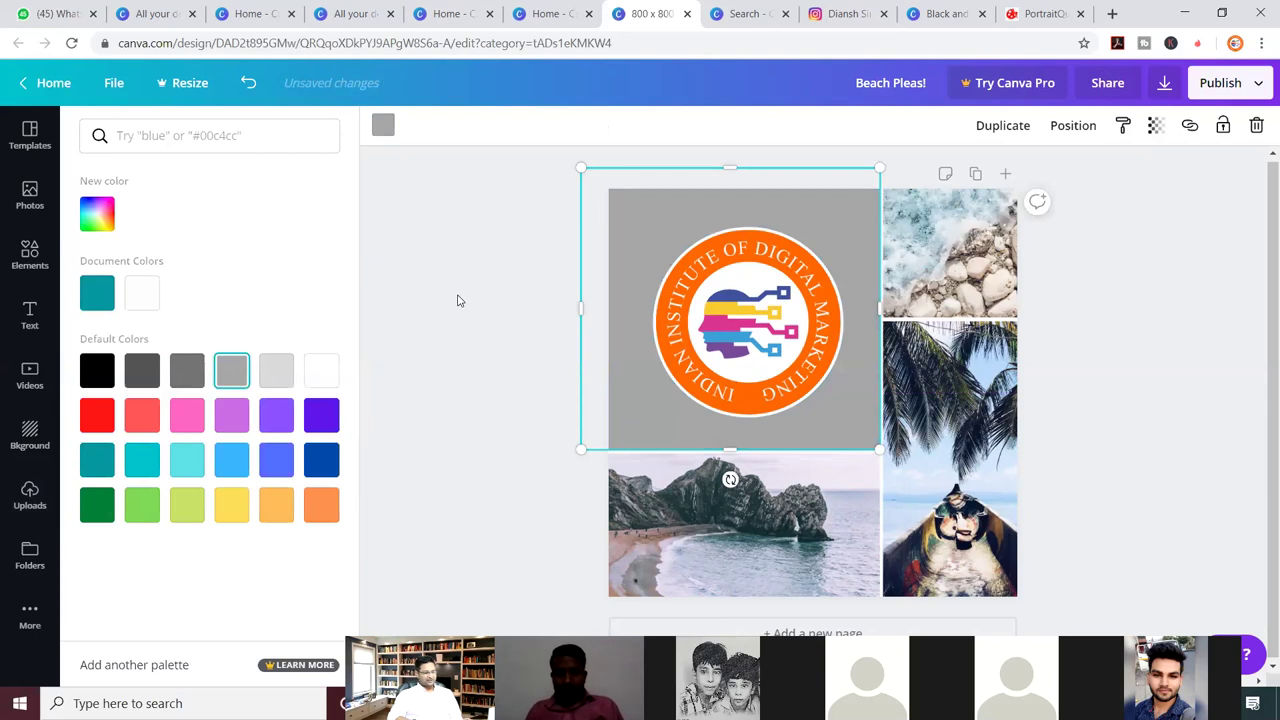
key("Escape")
left_click(459, 301)
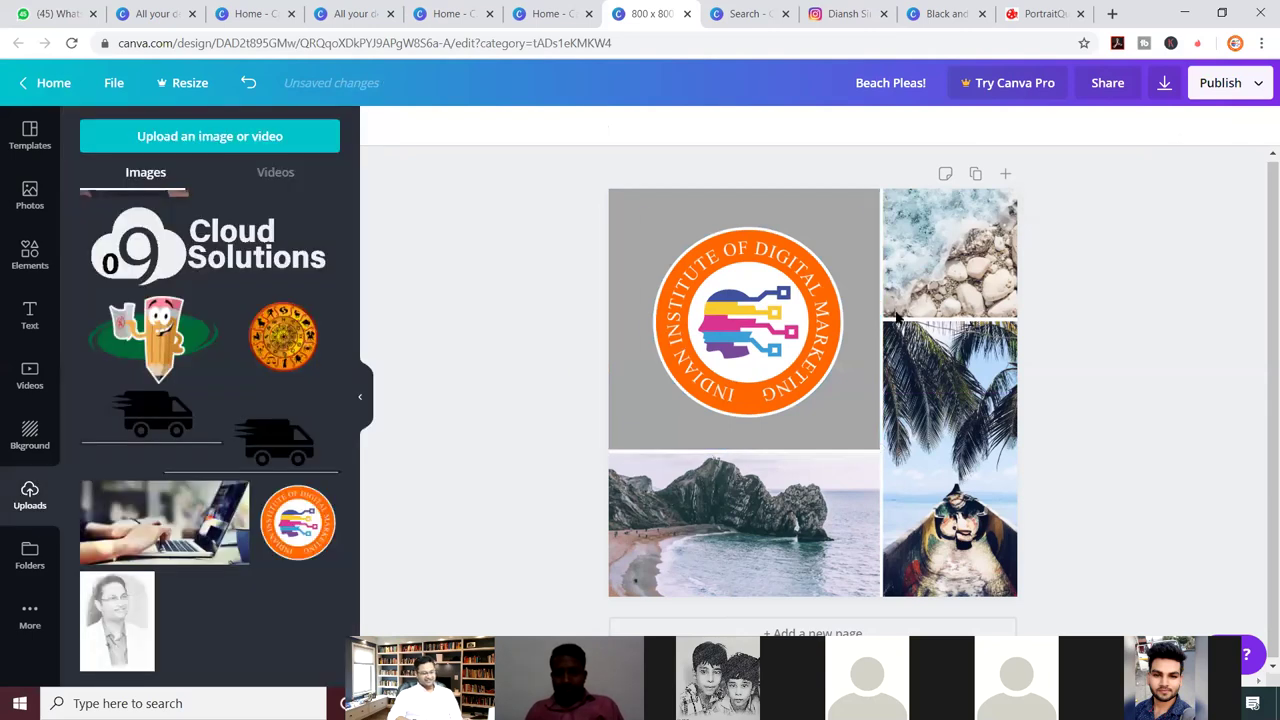
Check the collage photos, then start uploading a video from the computer via the Videos uploads.
left_click(957, 291)
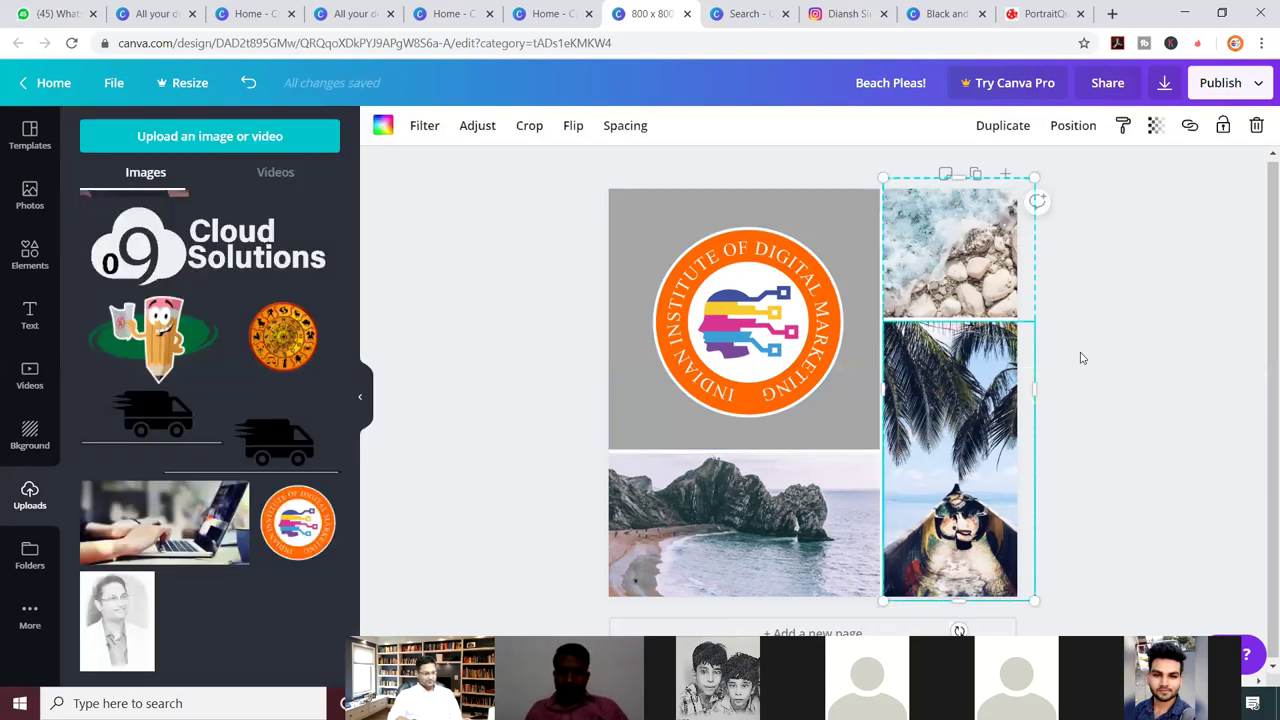
left_click(797, 524)
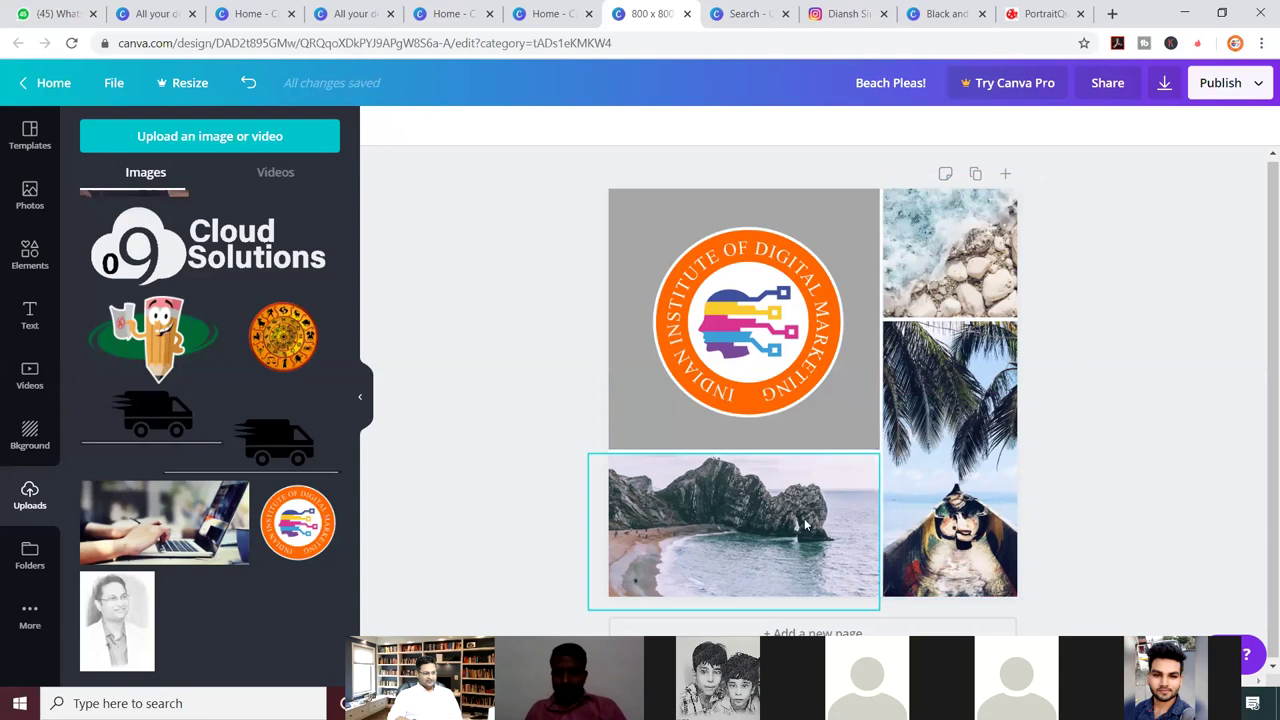
left_click(468, 386)
left_click(716, 513)
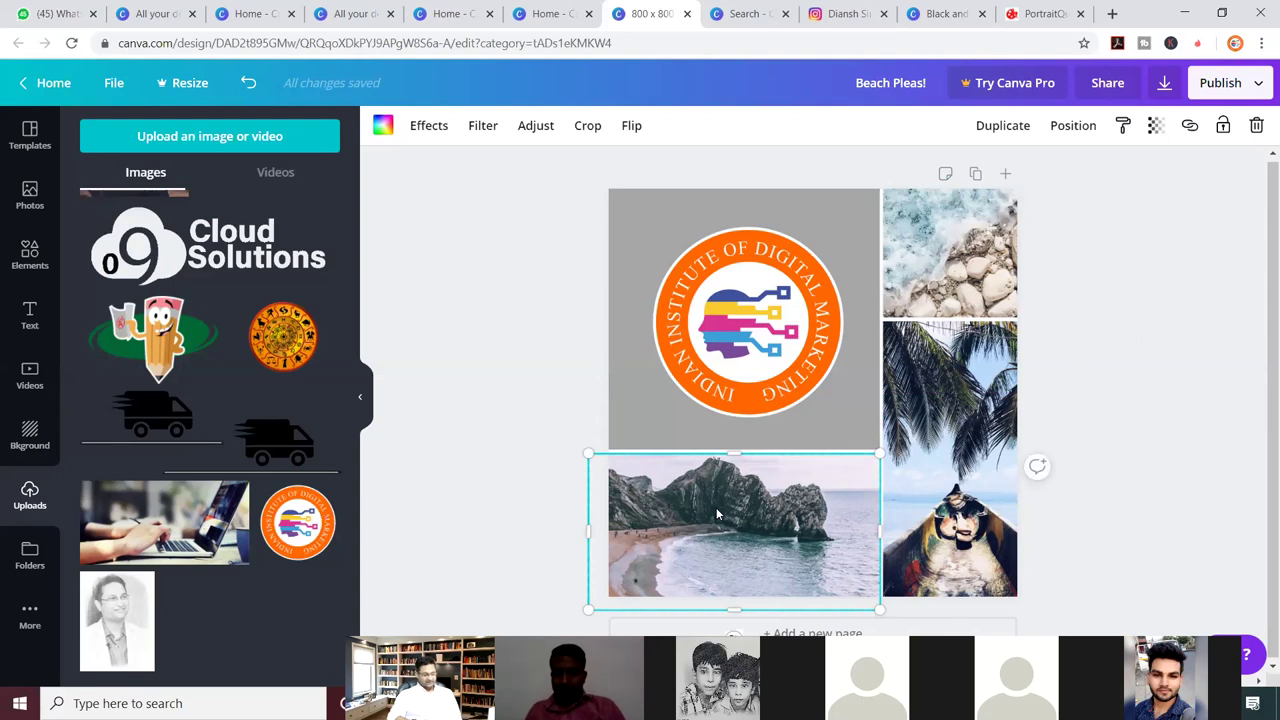
left_click(498, 394)
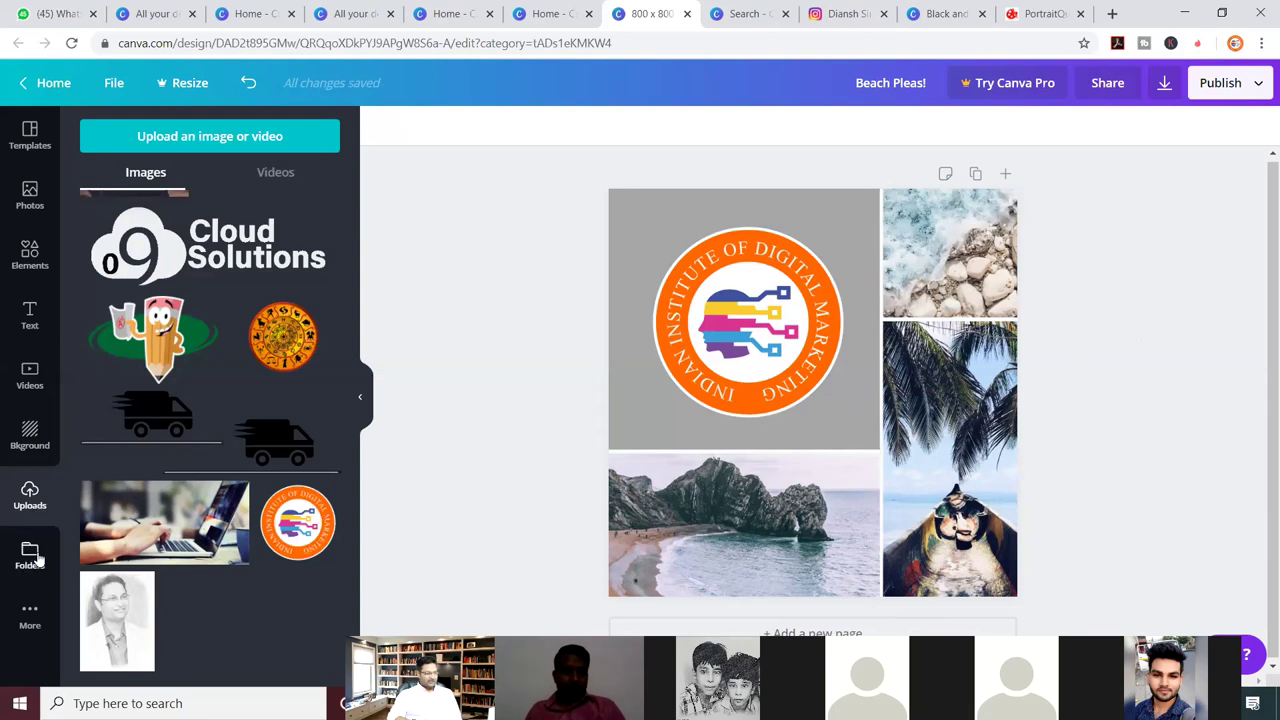
left_click(275, 172)
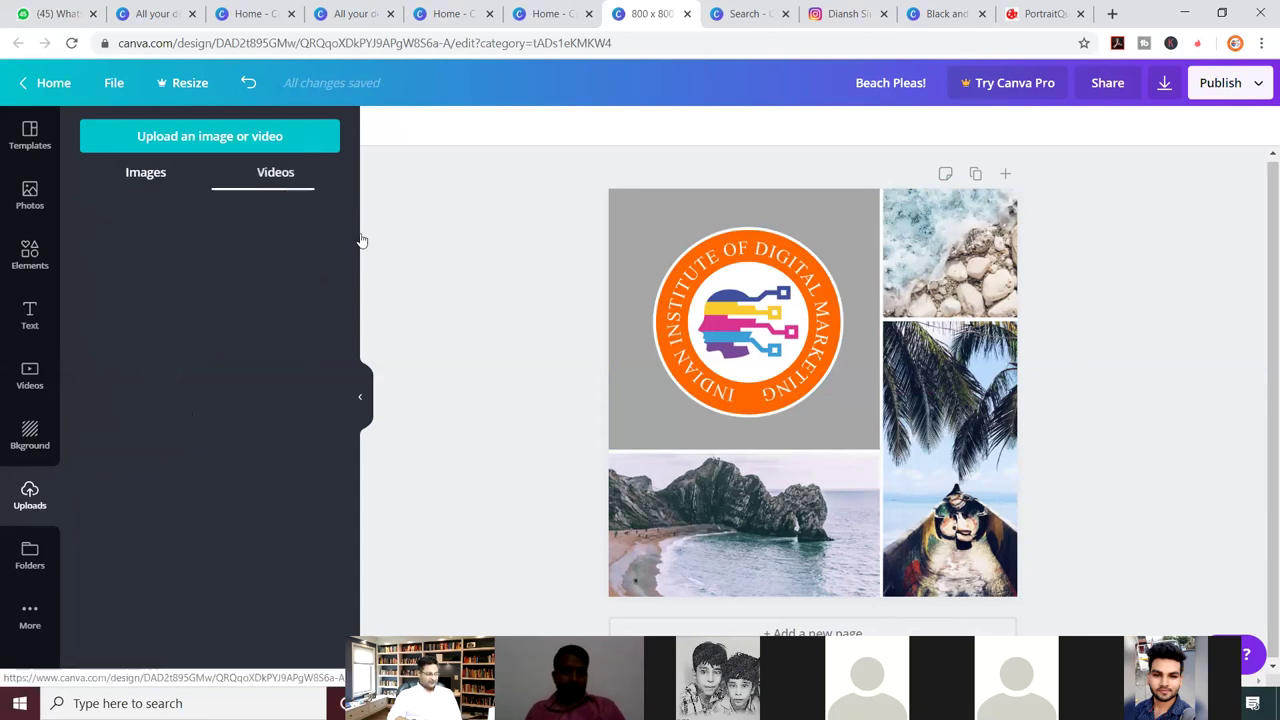
left_click(218, 139)
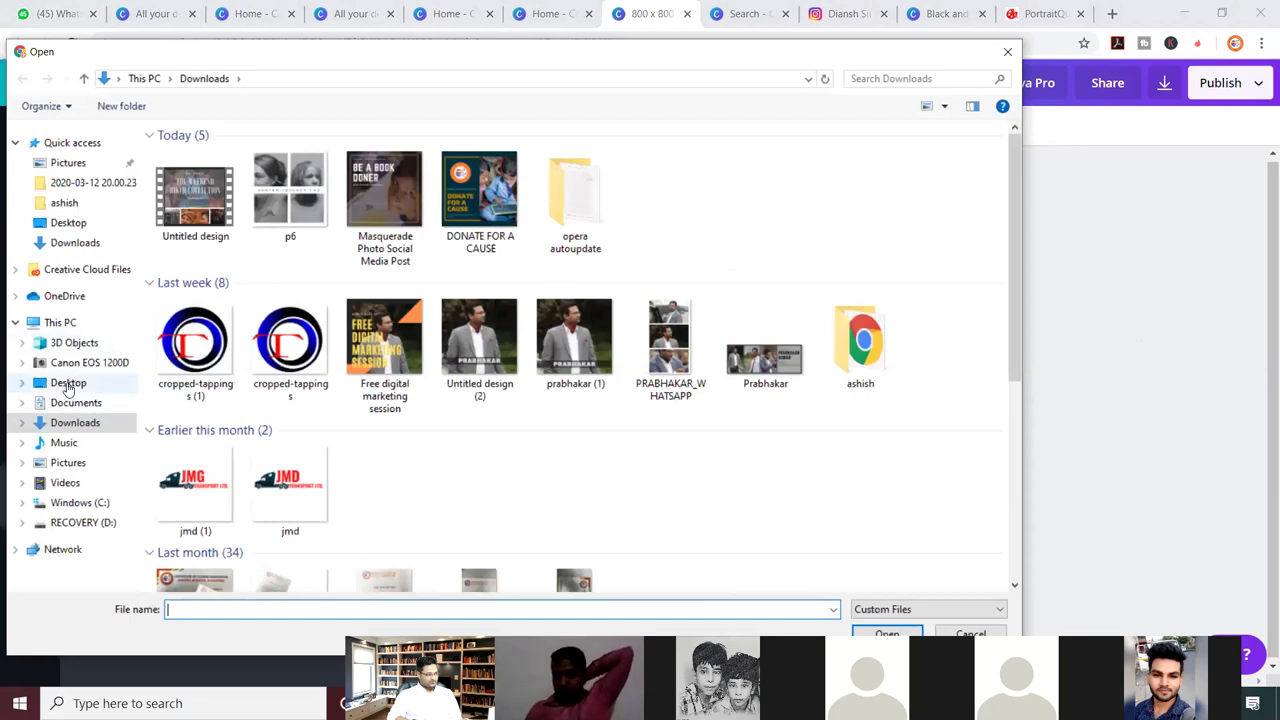
Browse the Desktop files, trying out My Video, freelancing, job_change and fresher2.1 as selections.
left_click(70, 383)
scroll(480, 363, "up", 4)
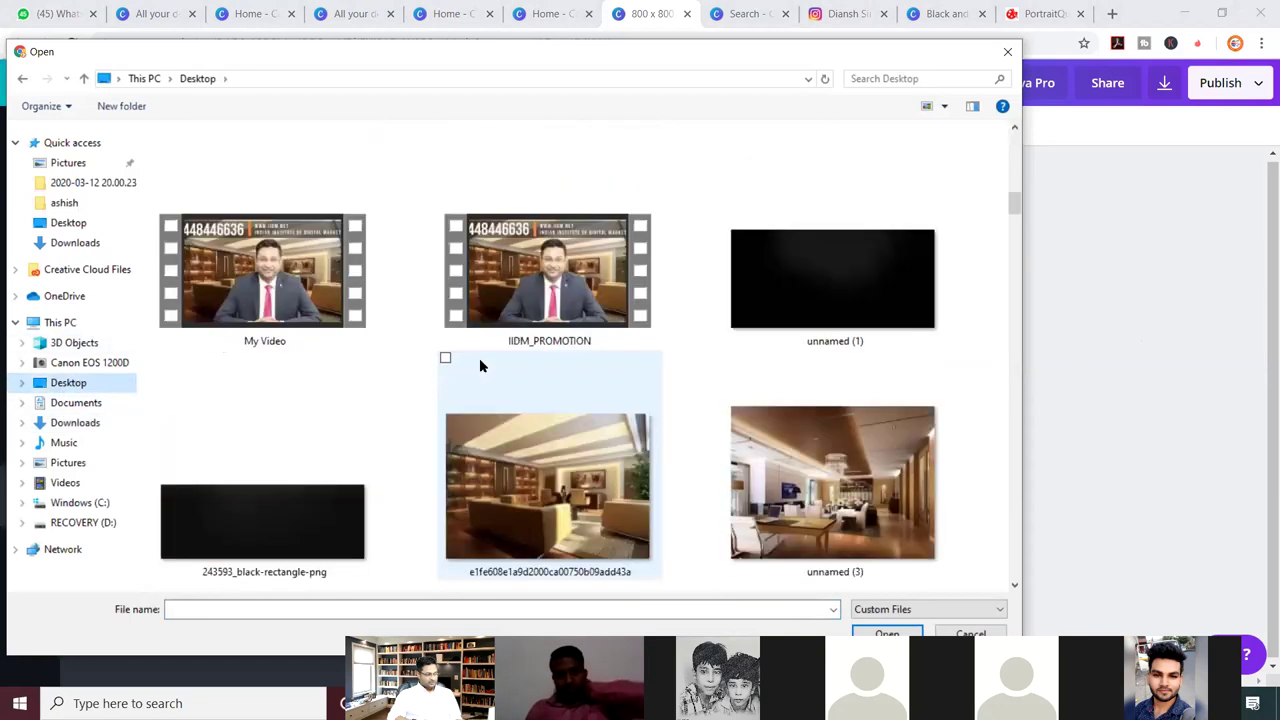
left_click(293, 484, "ctrl")
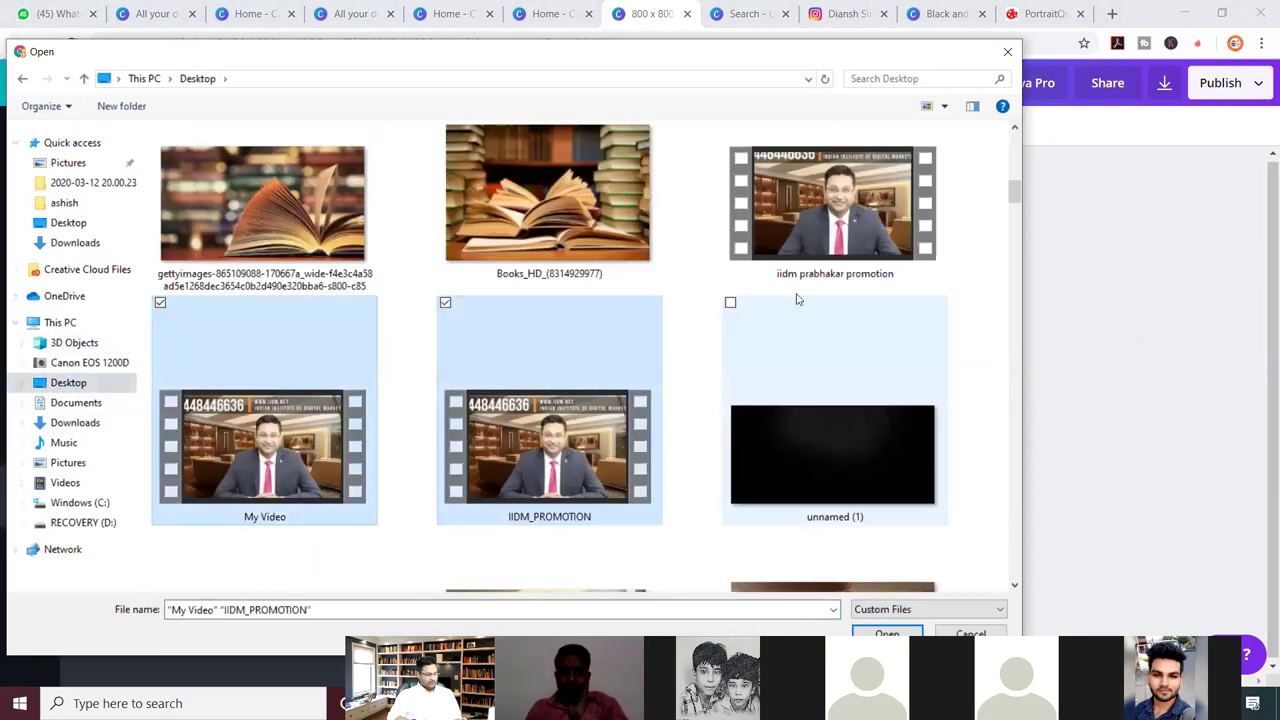
left_click(325, 451, "ctrl")
scroll(479, 362, "down", 10)
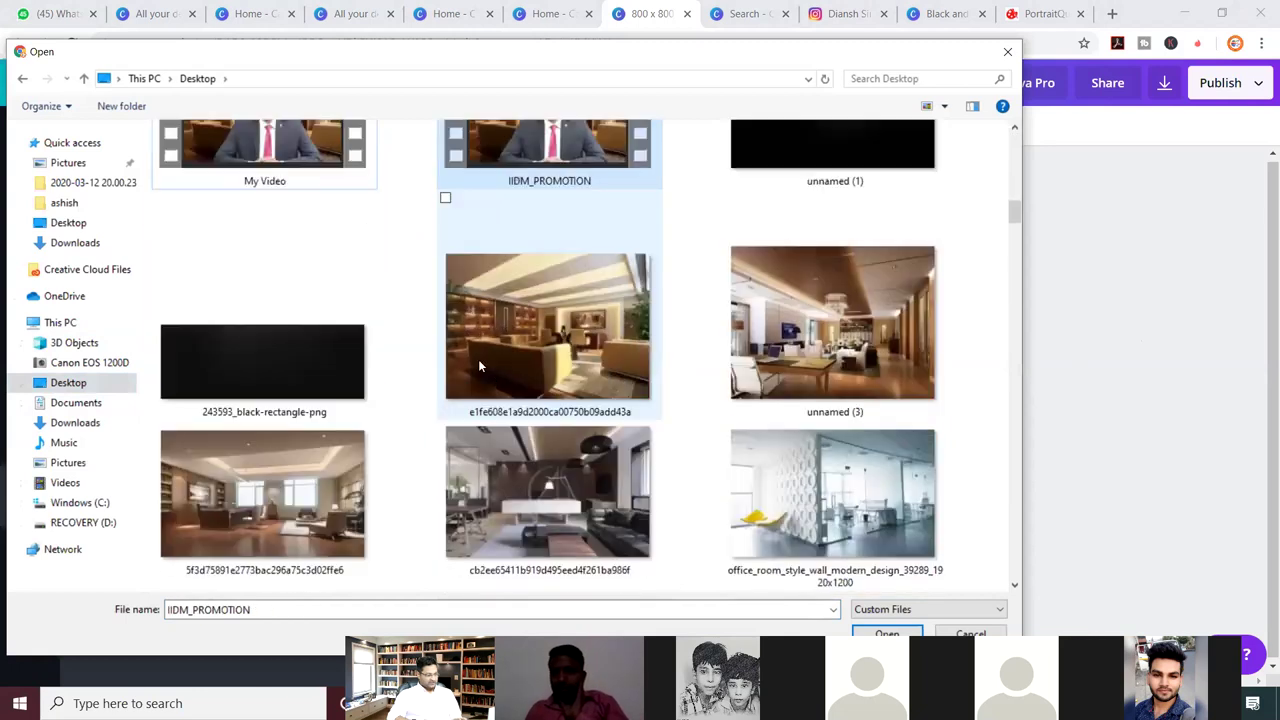
scroll(496, 393, "down", 15)
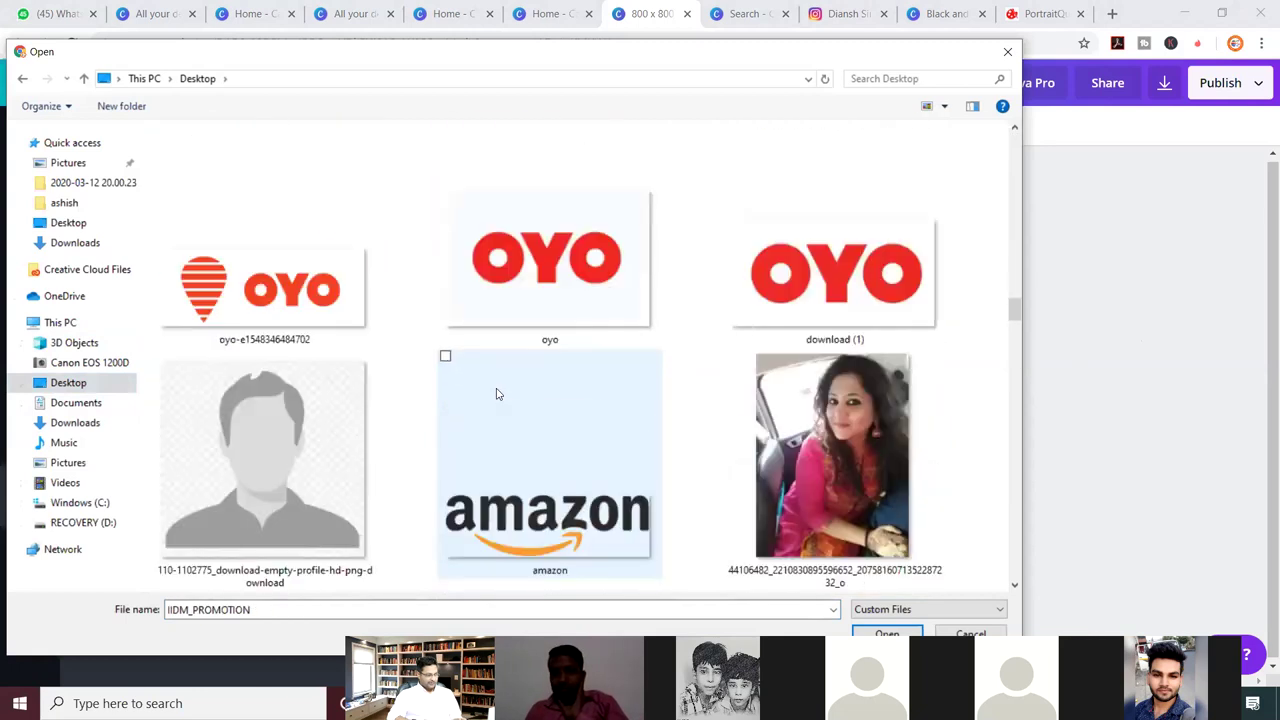
scroll(496, 393, "down", 5)
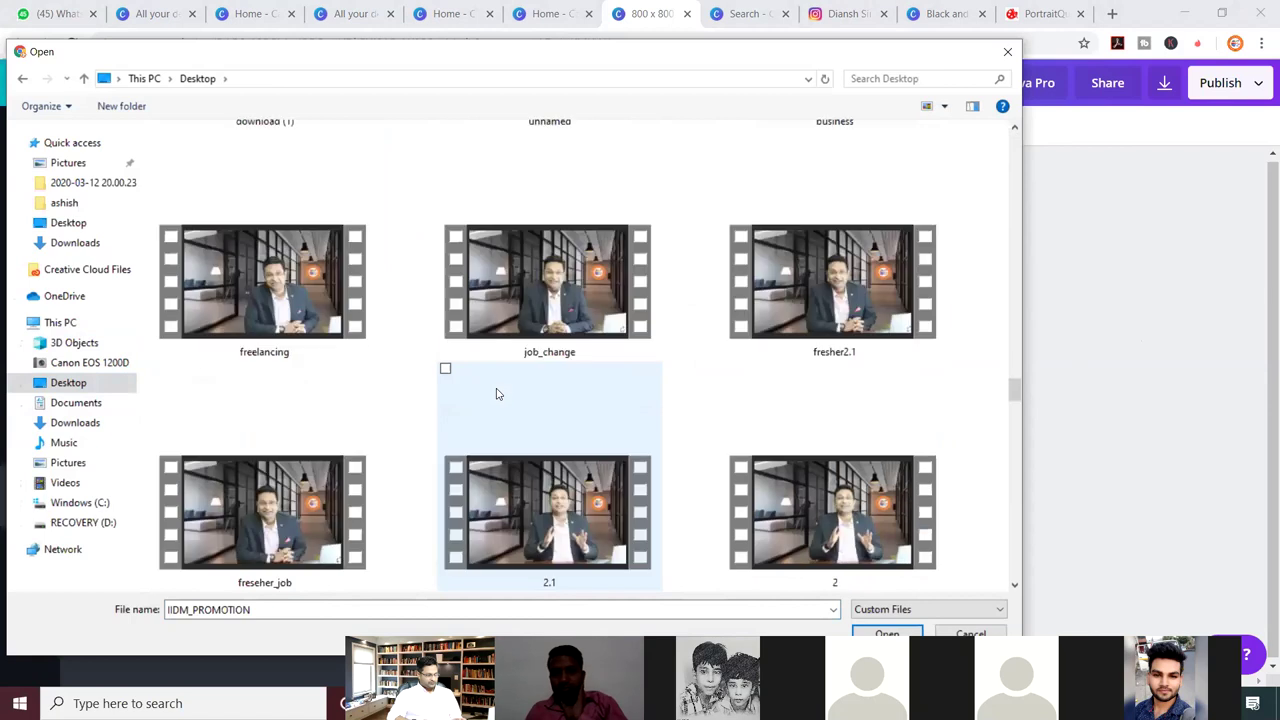
left_click(354, 281, "ctrl")
left_click(457, 238, "ctrl")
left_click(768, 307, "ctrl")
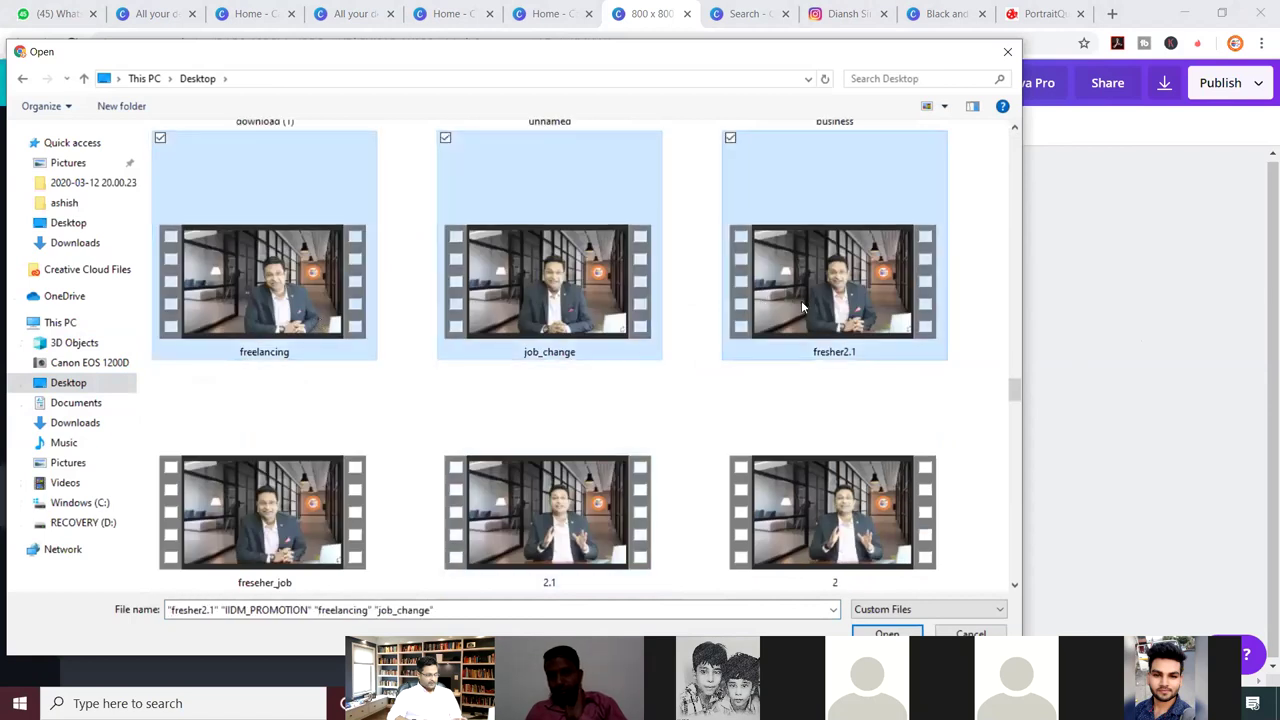
left_click(745, 300, "ctrl")
left_click(579, 297, "ctrl")
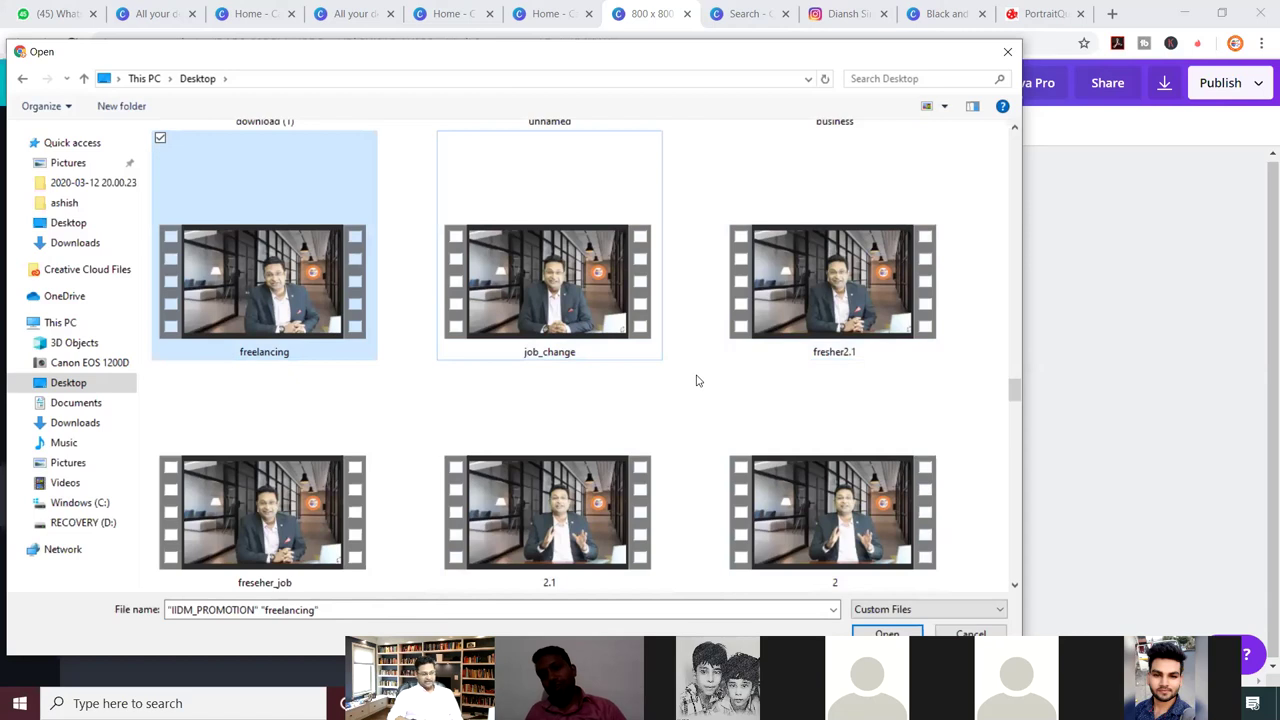
Upload the Digital Marketing Course video and dismiss the error about the 250MB limit.
scroll(698, 380, "down", 15)
scroll(698, 380, "down", 15)
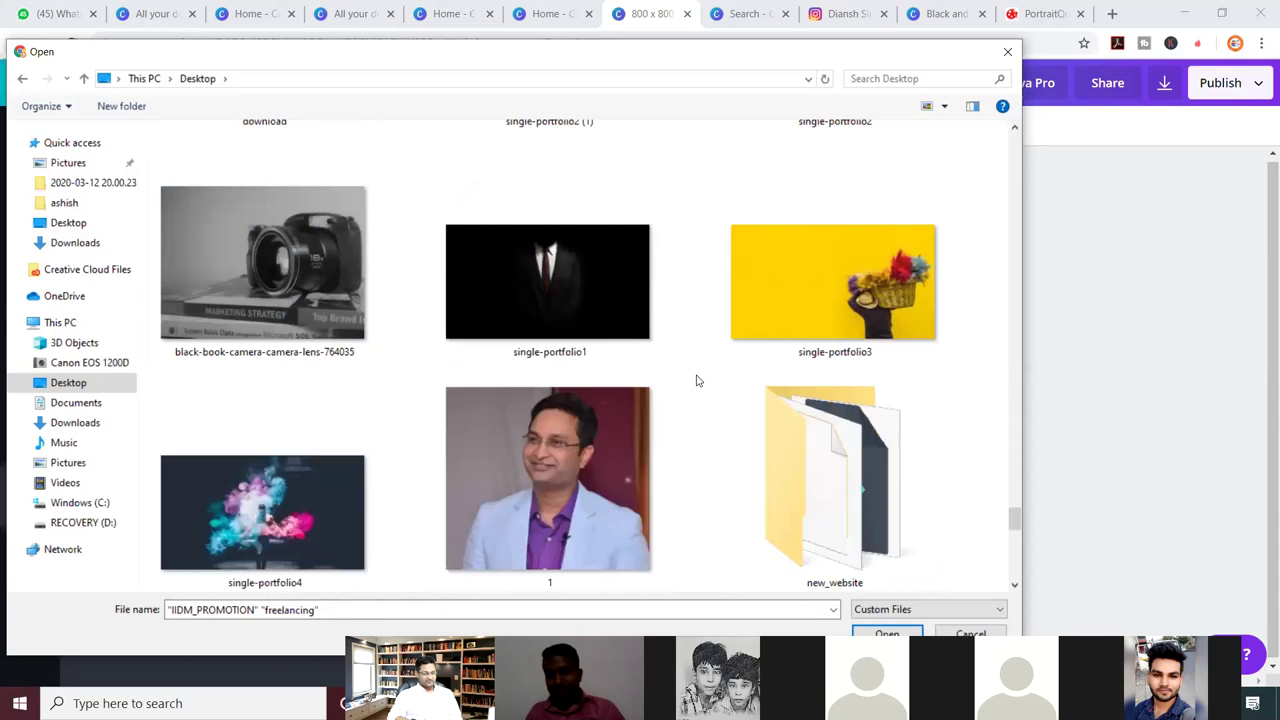
scroll(698, 380, "down", 5)
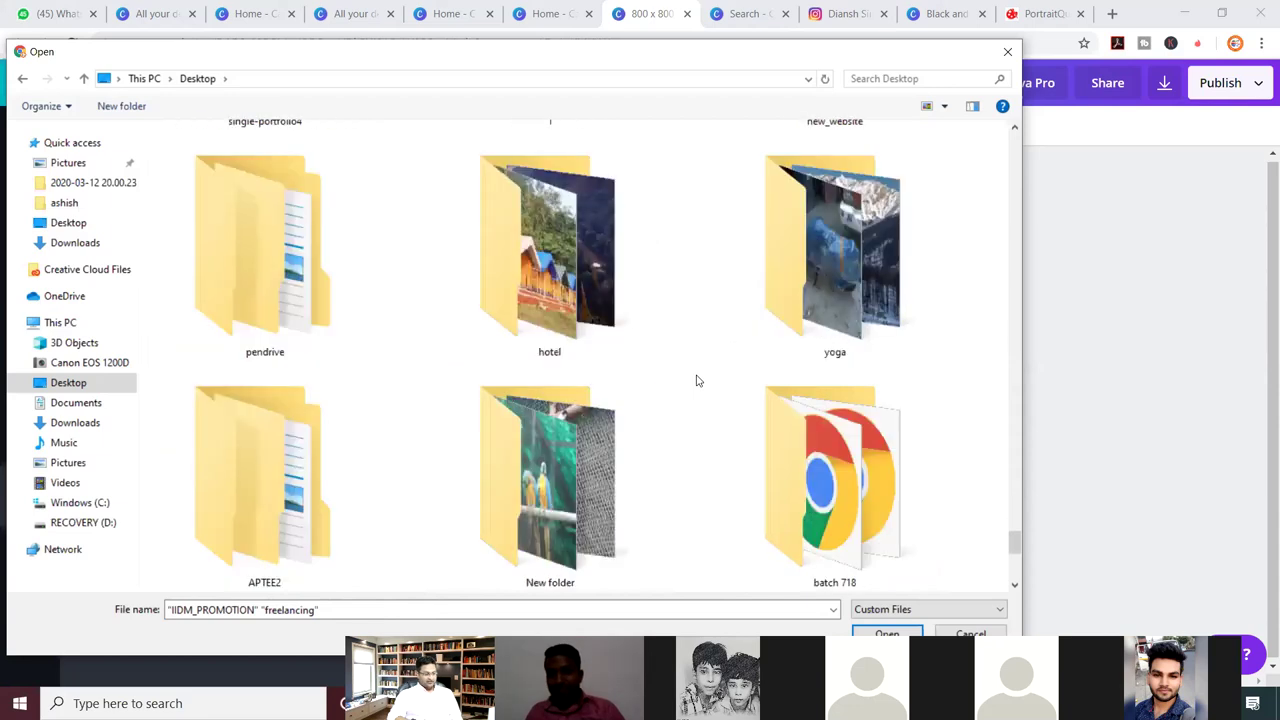
scroll(698, 380, "down", 5)
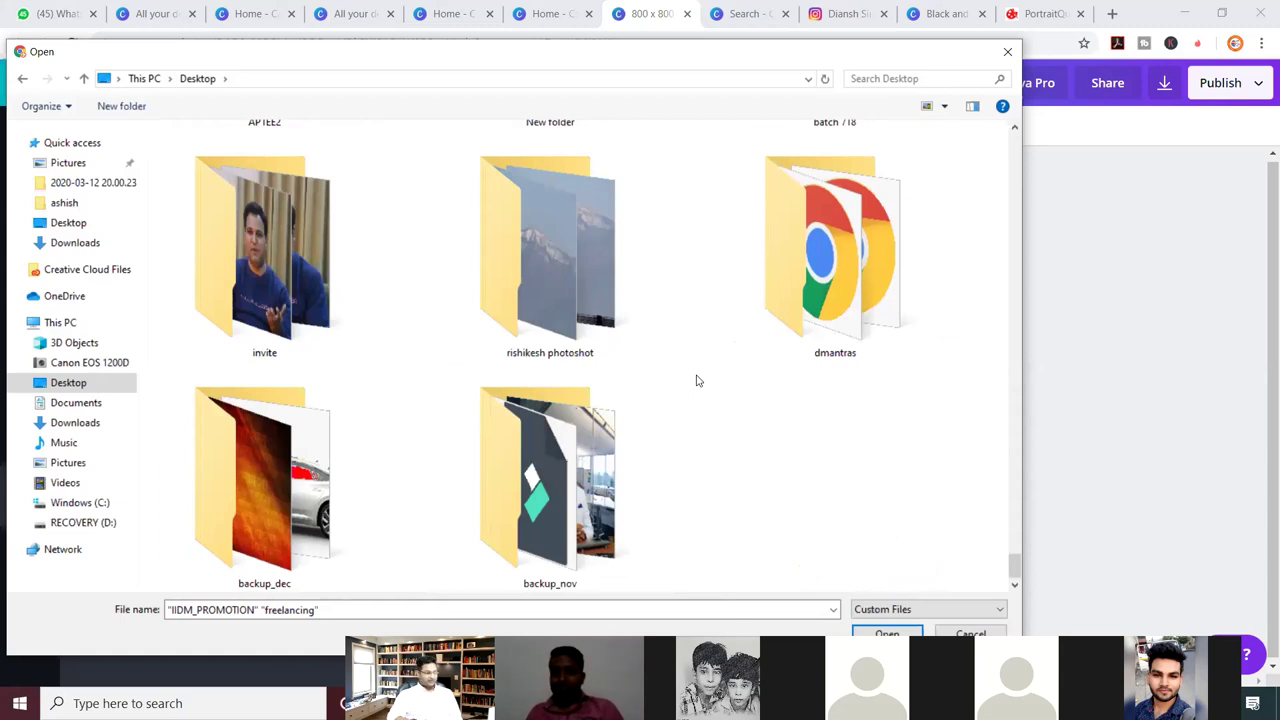
scroll(698, 380, "up", 10)
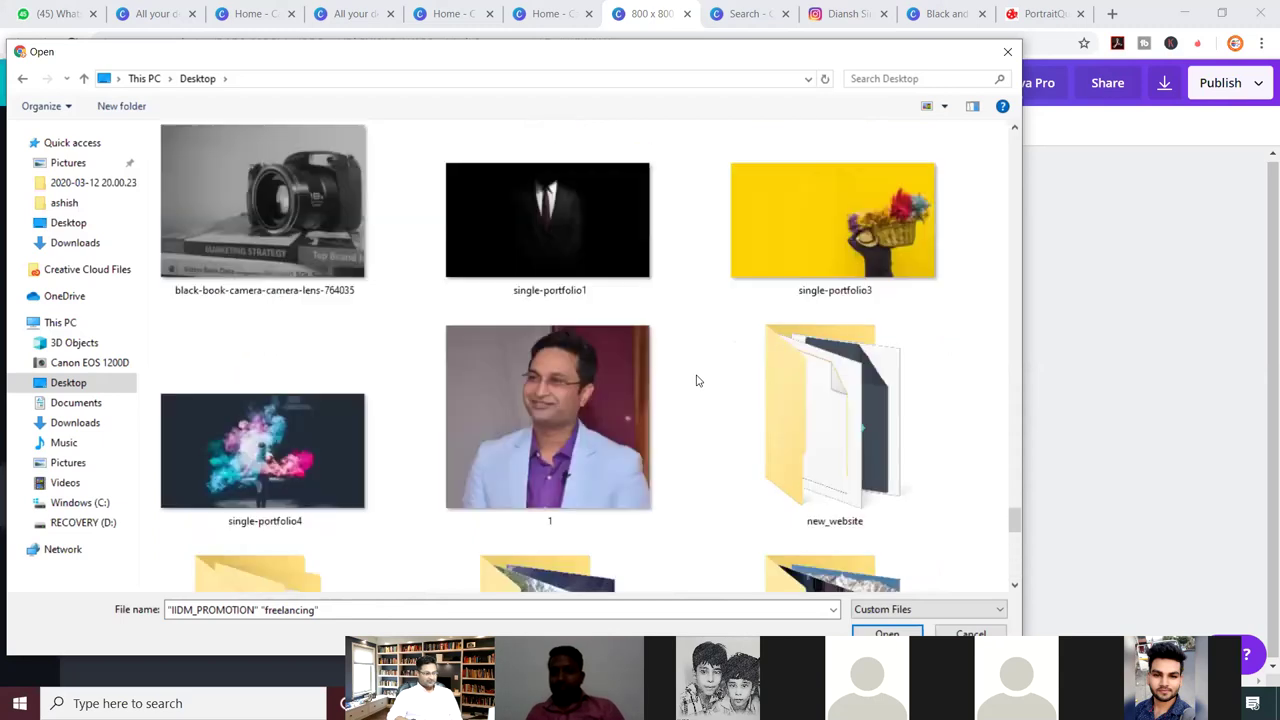
scroll(698, 380, "up", 2)
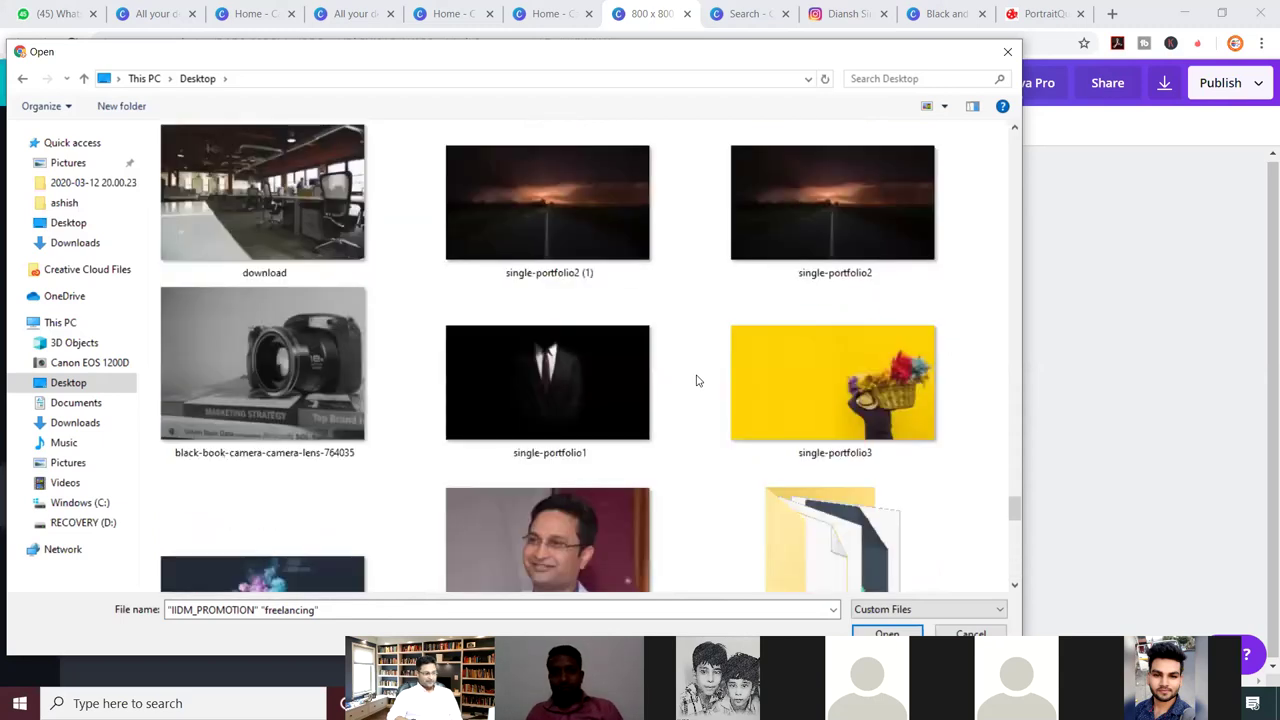
scroll(698, 380, "up", 3)
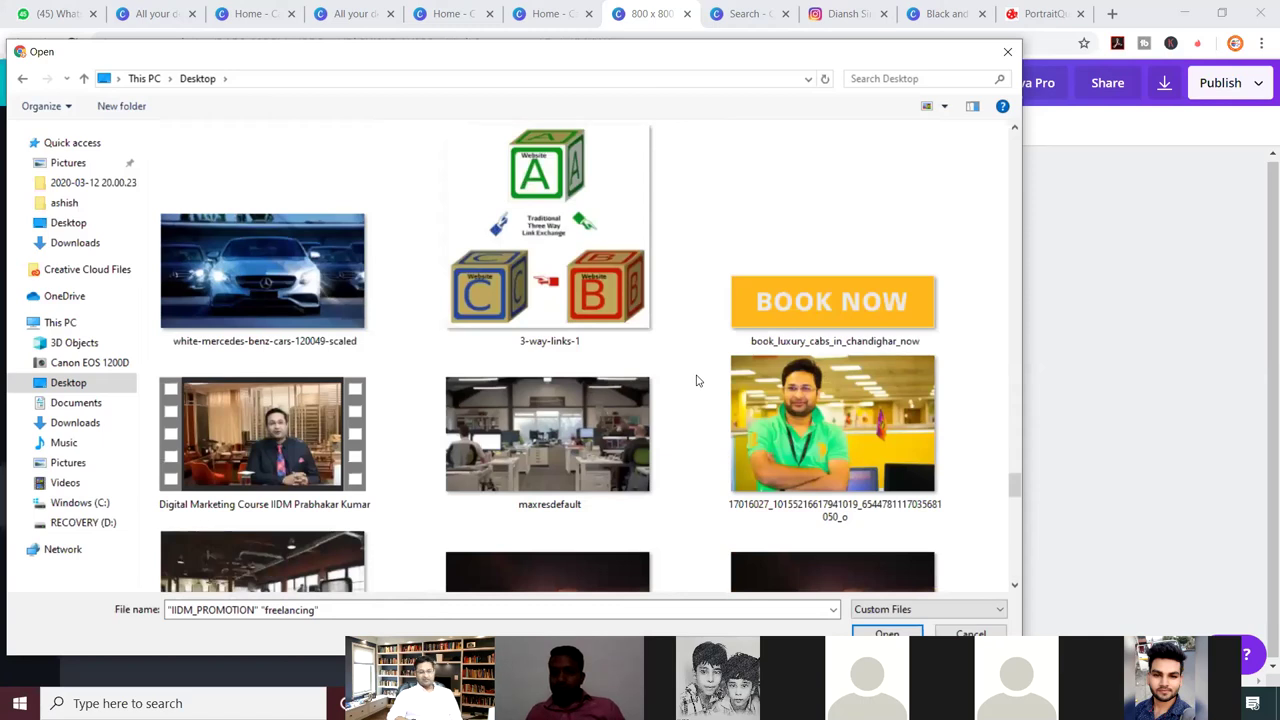
scroll(698, 380, "up", 2)
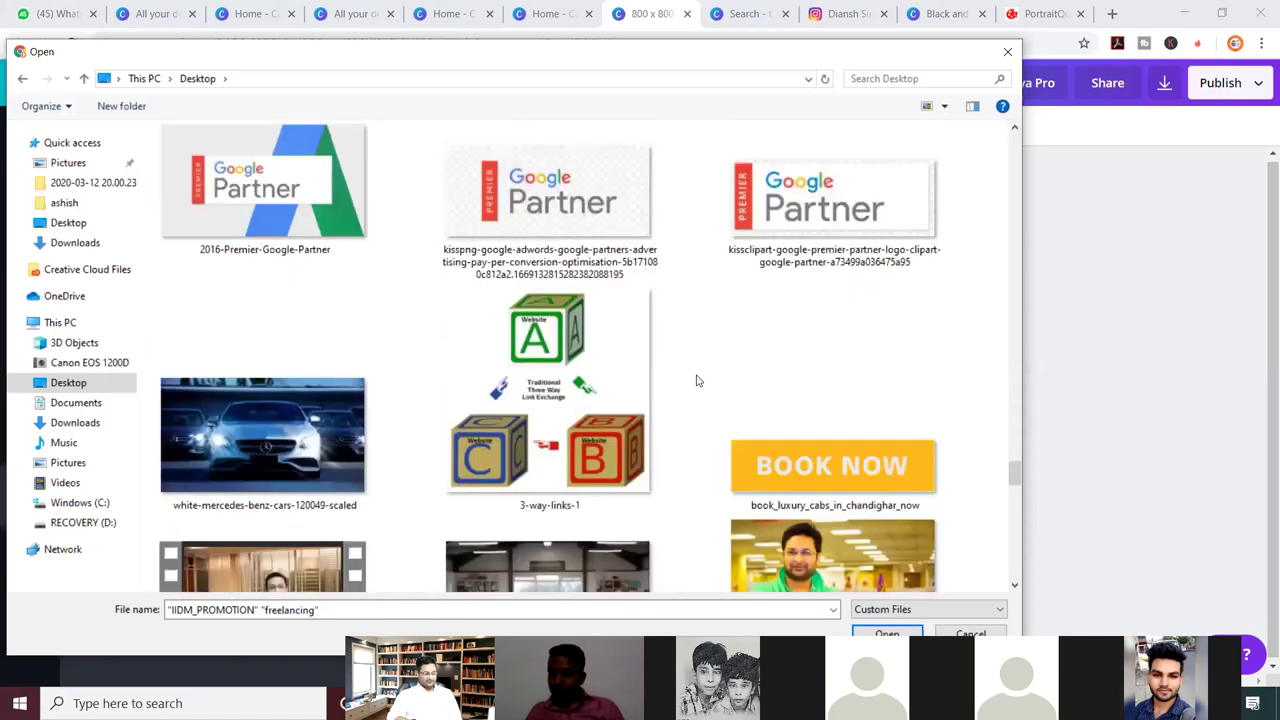
scroll(694, 377, "down", 1)
left_click(222, 505, "ctrl")
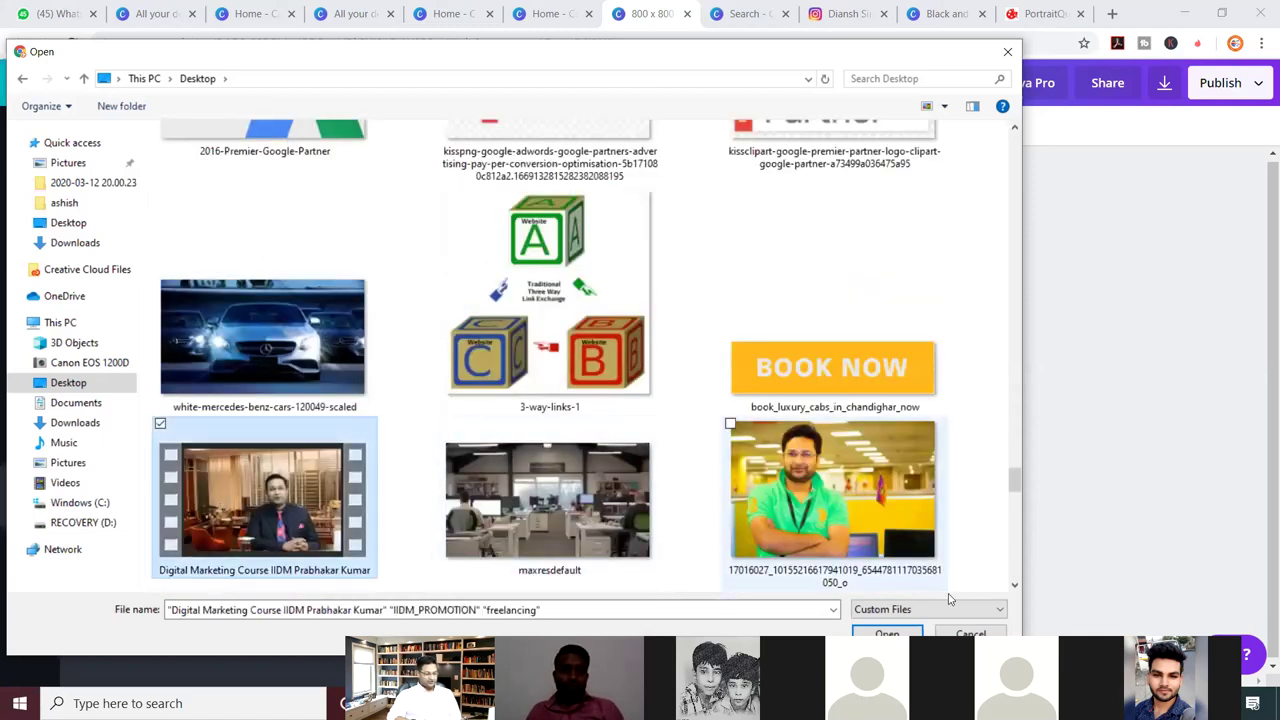
key("Return")
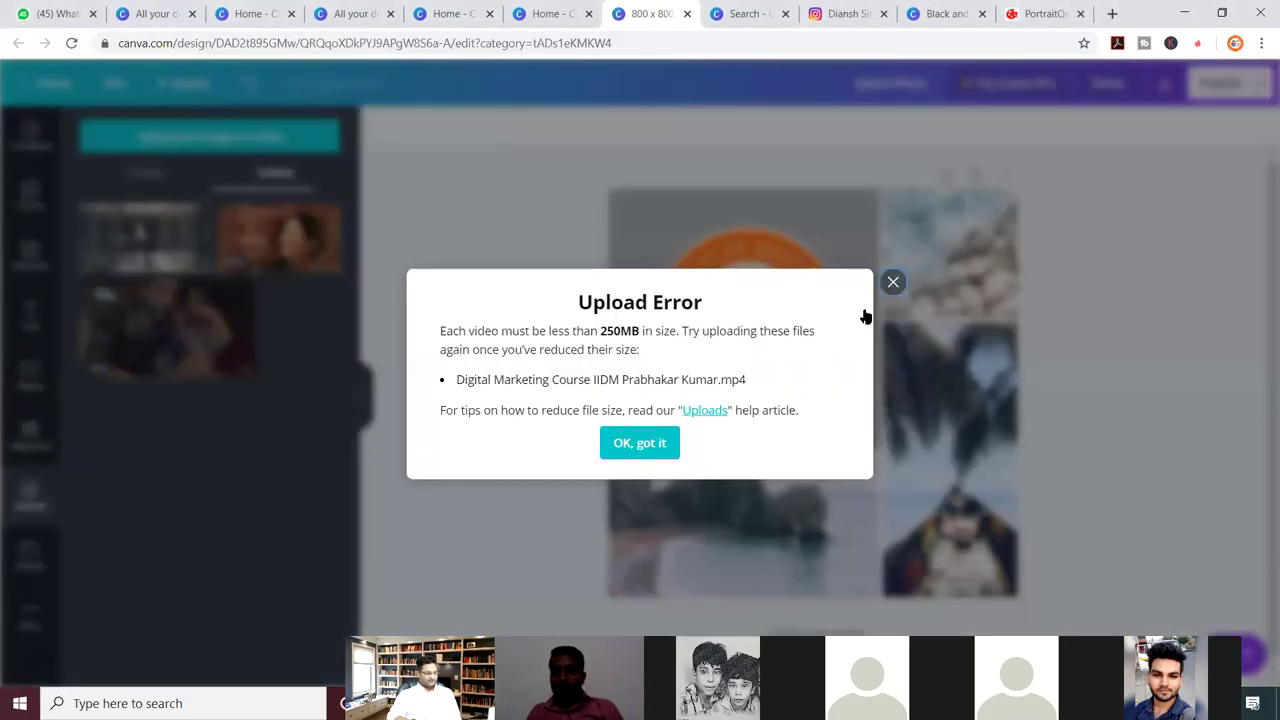
left_click(892, 283)
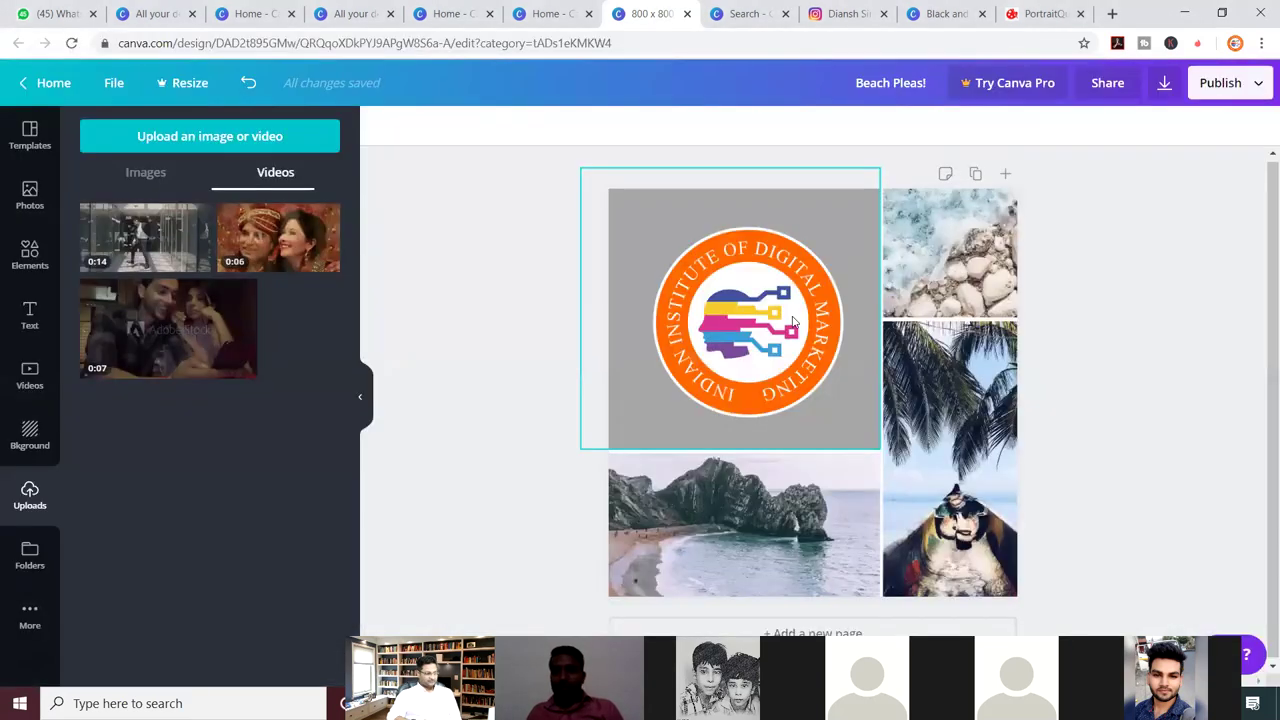
Upload the 'iidm prabhakar promotion' video, adding 3:07 and 0:57 clips, and select the bottom-left photo.
left_click(190, 141)
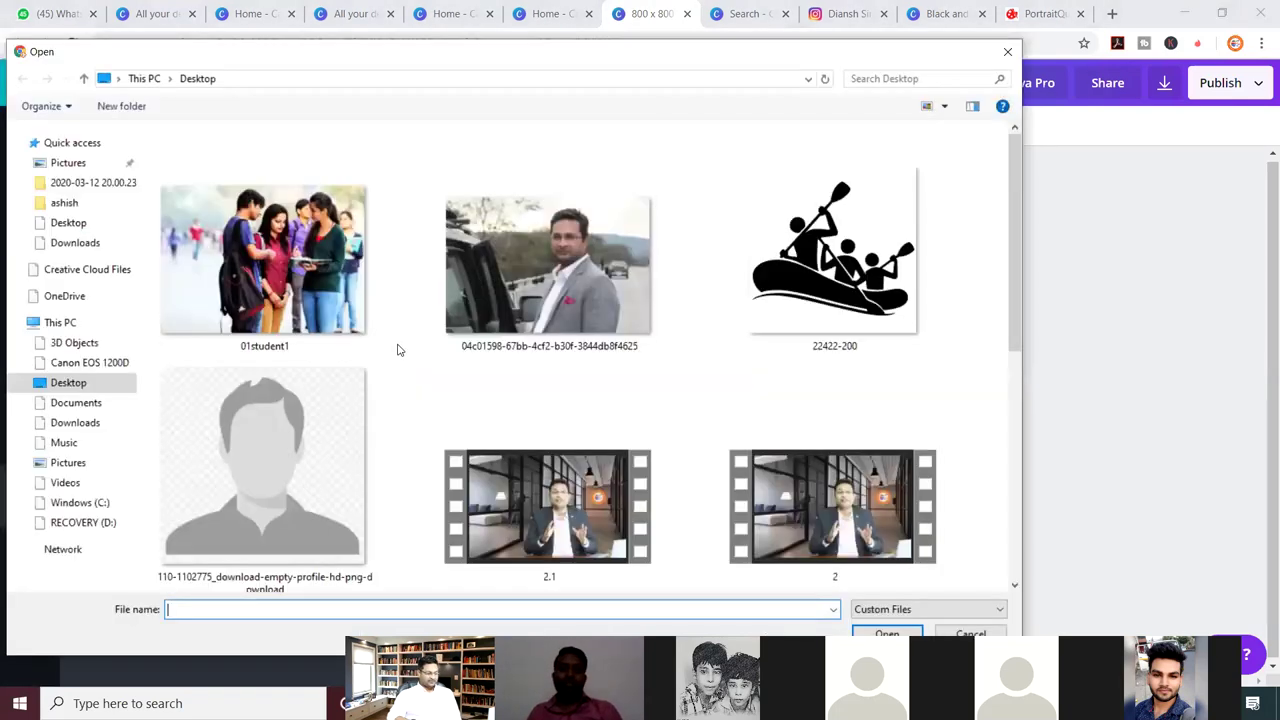
scroll(405, 352, "down", 6)
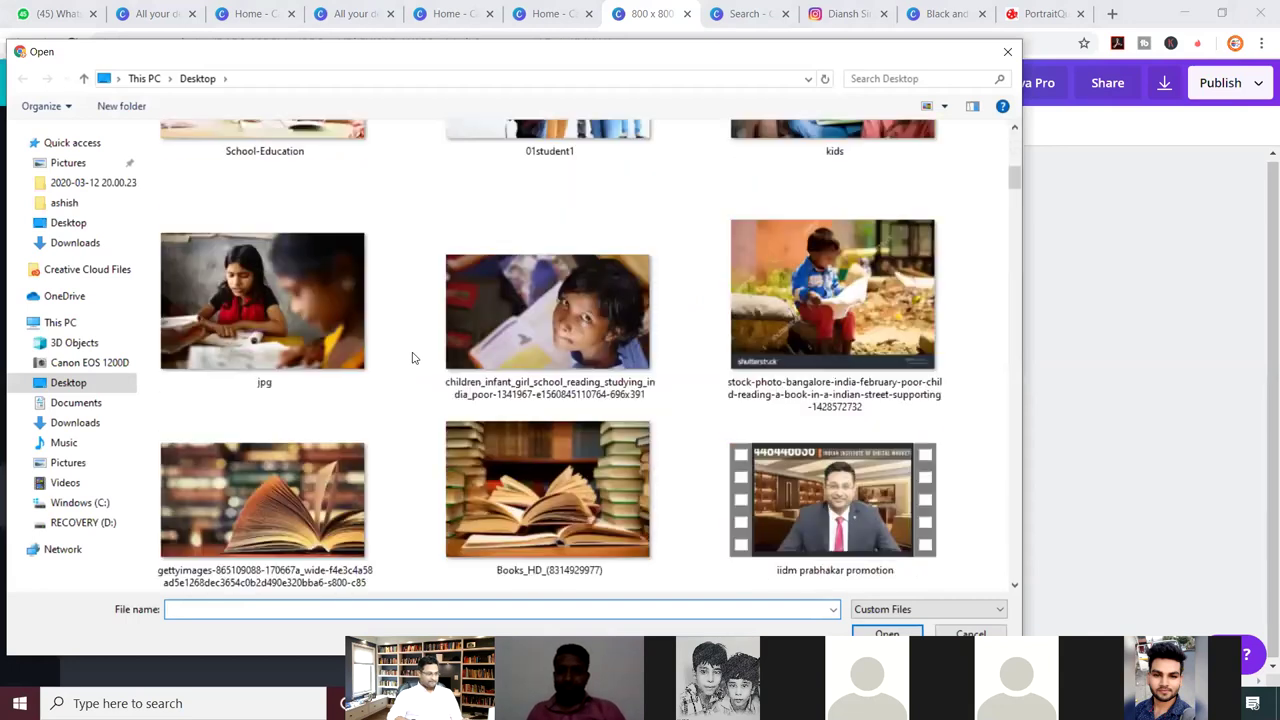
left_click(790, 381)
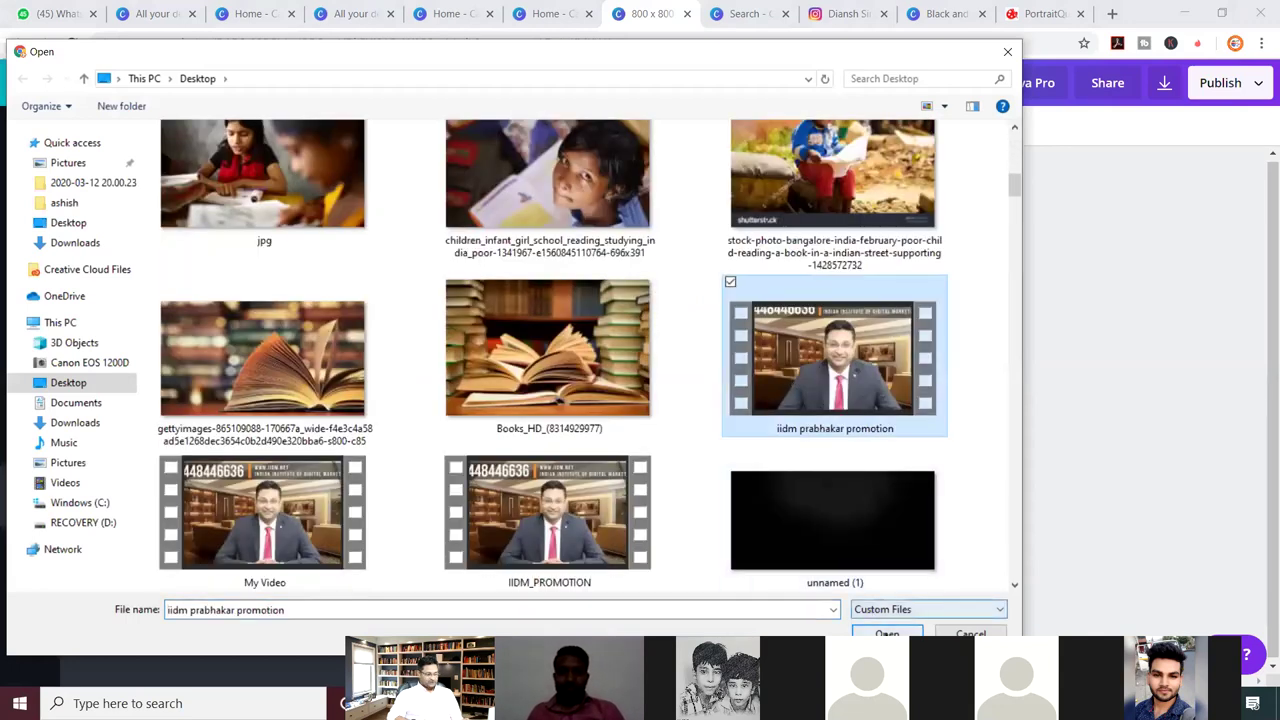
left_click(887, 633)
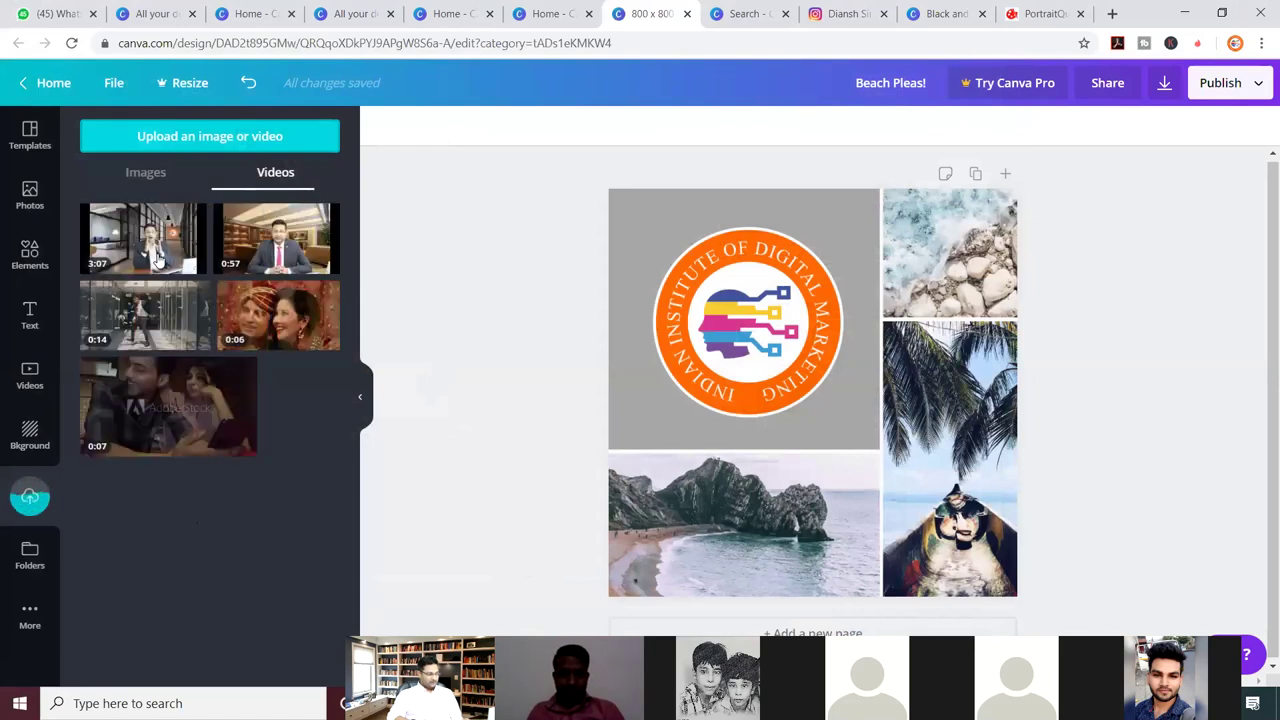
left_click(939, 297)
left_click(660, 542)
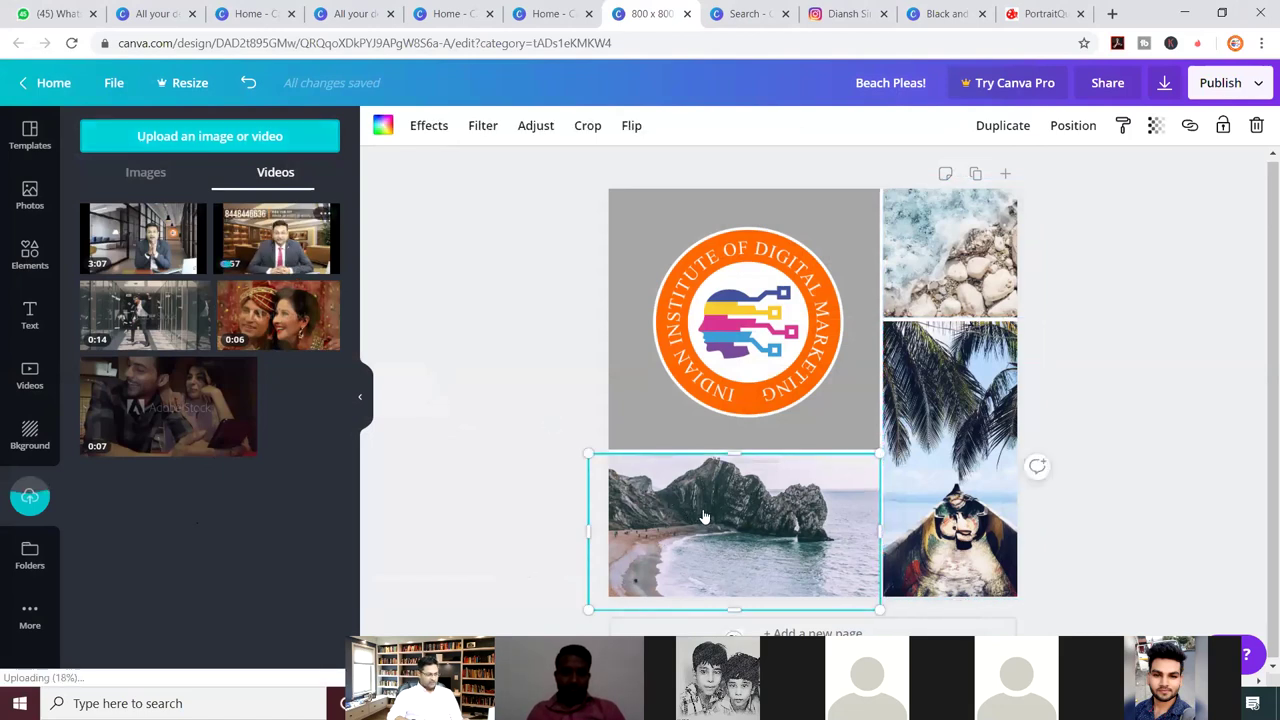
Drop the 0:57 promotion clip into the collage's bottom-left cell in place of the beach photo.
left_click(280, 245)
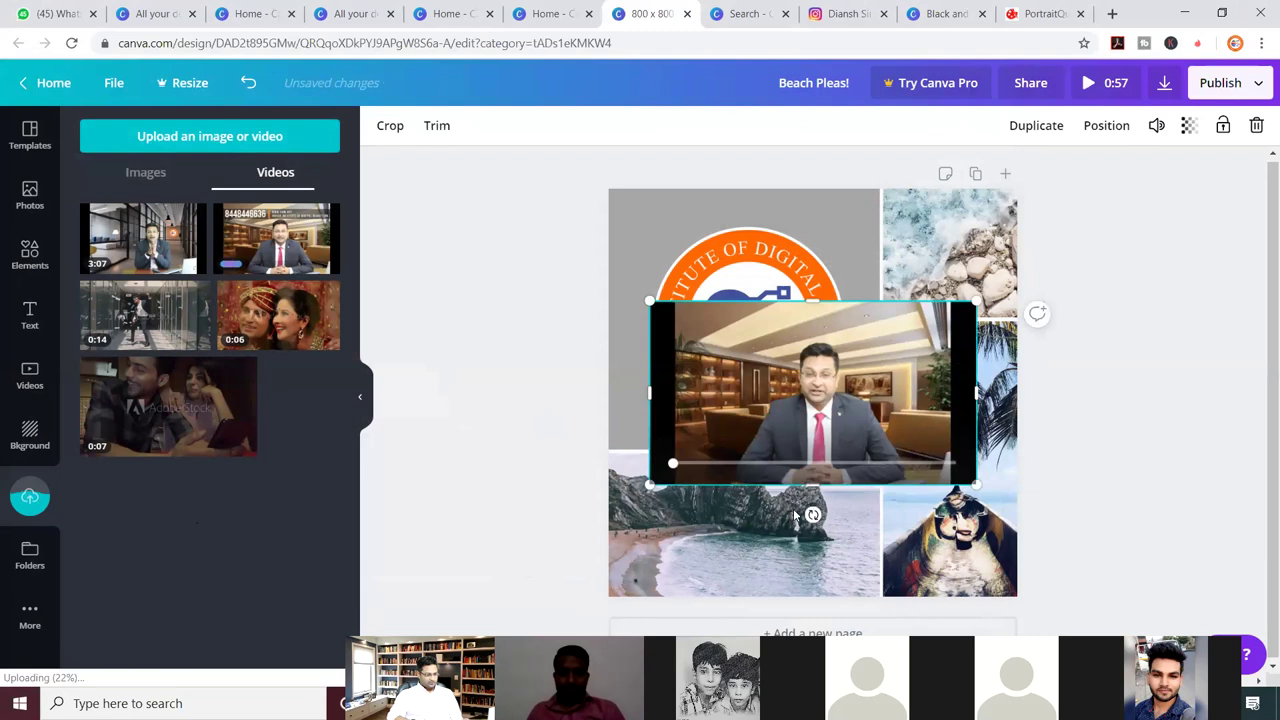
left_click_drag(745, 298, 680, 448)
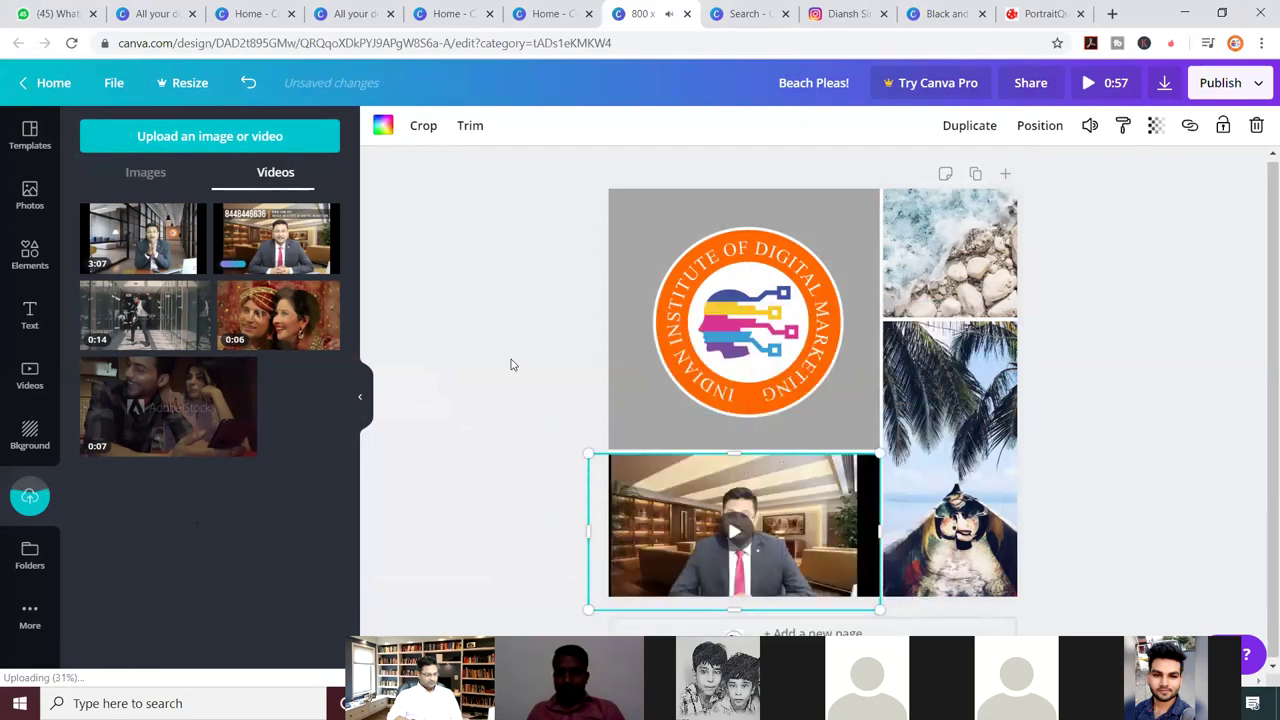
left_click(515, 358)
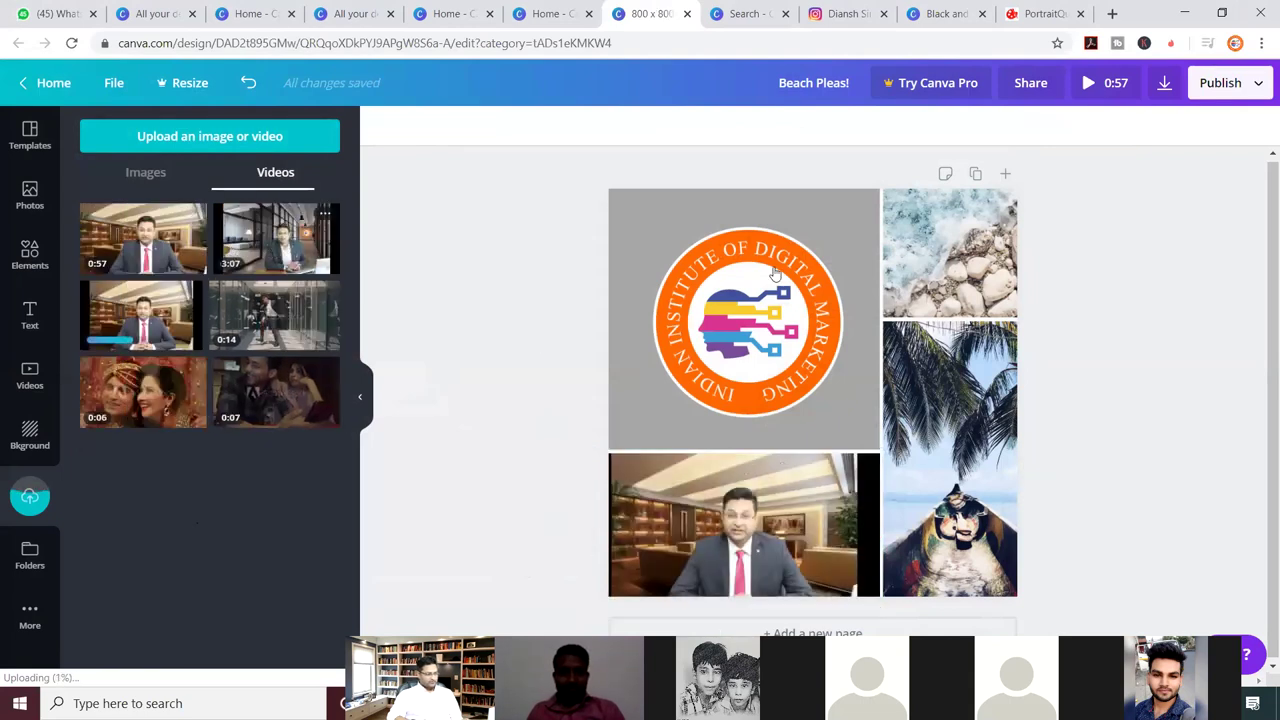
left_click(947, 270)
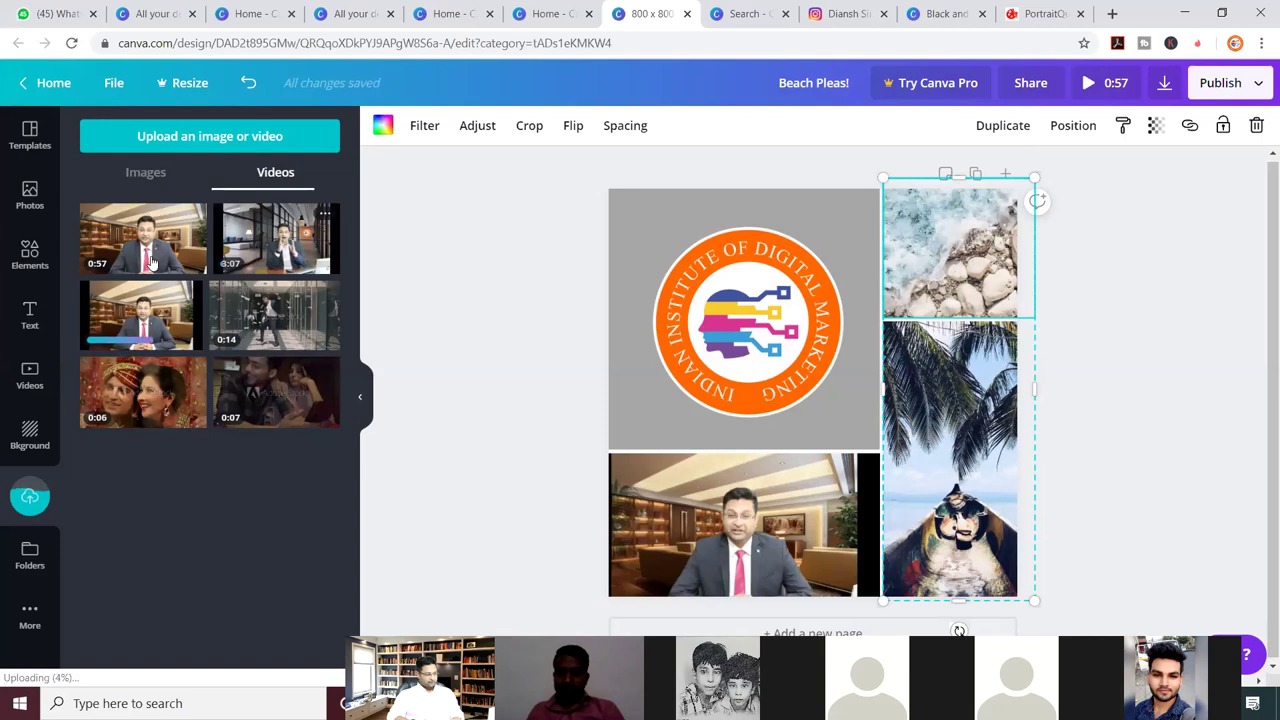
Put the 3:07 glass-office video into the top-right cell and shift its framing within the cell.
left_click(275, 238)
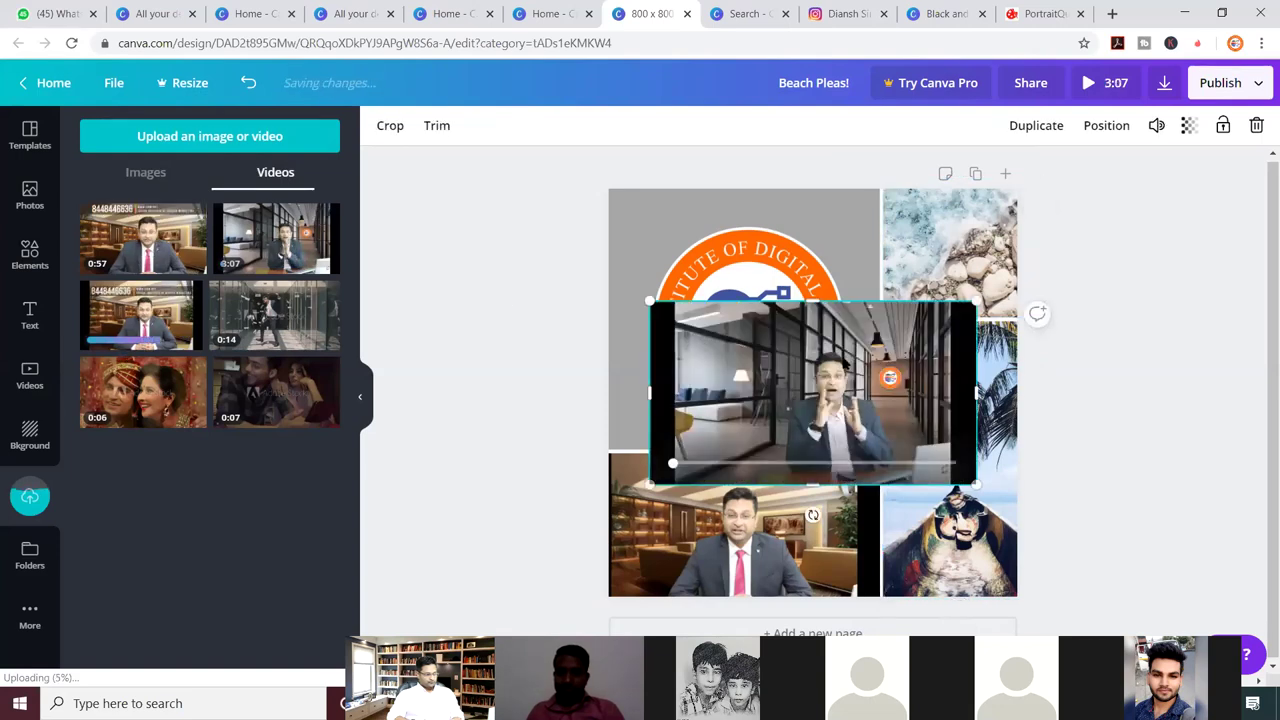
left_click_drag(806, 400, 955, 276)
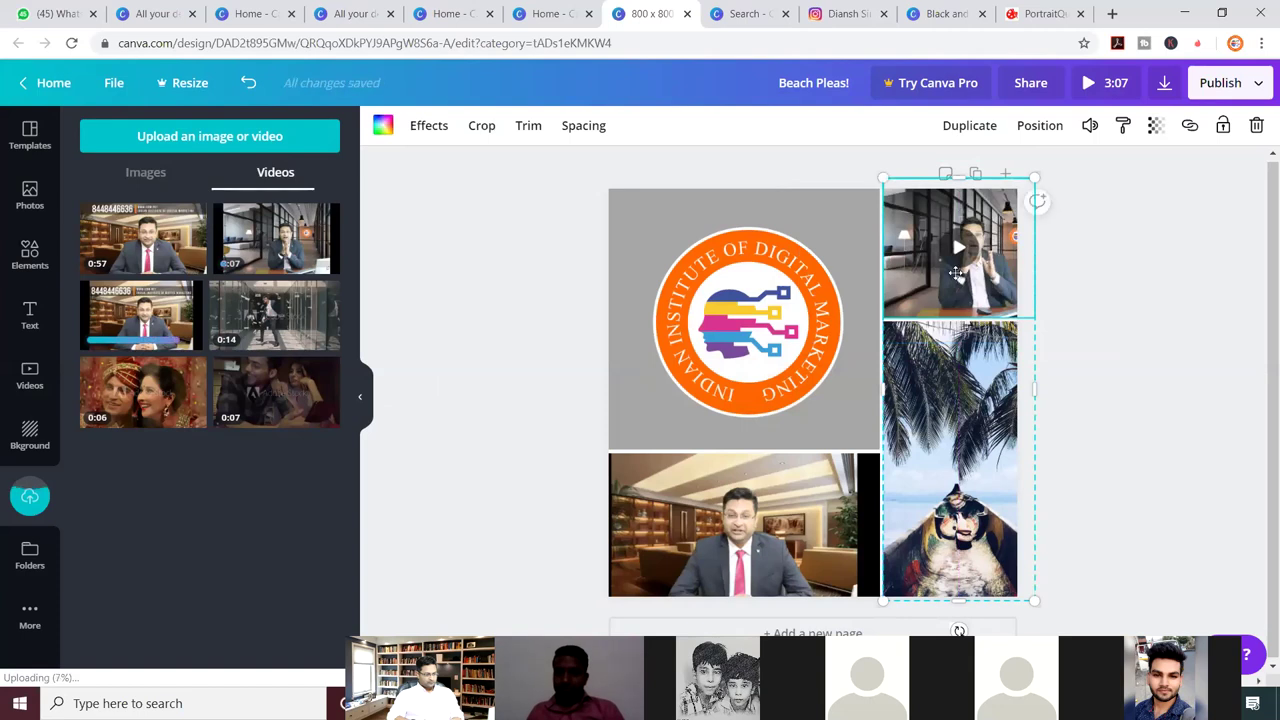
double_click(956, 276)
left_click_drag(956, 284, 918, 293)
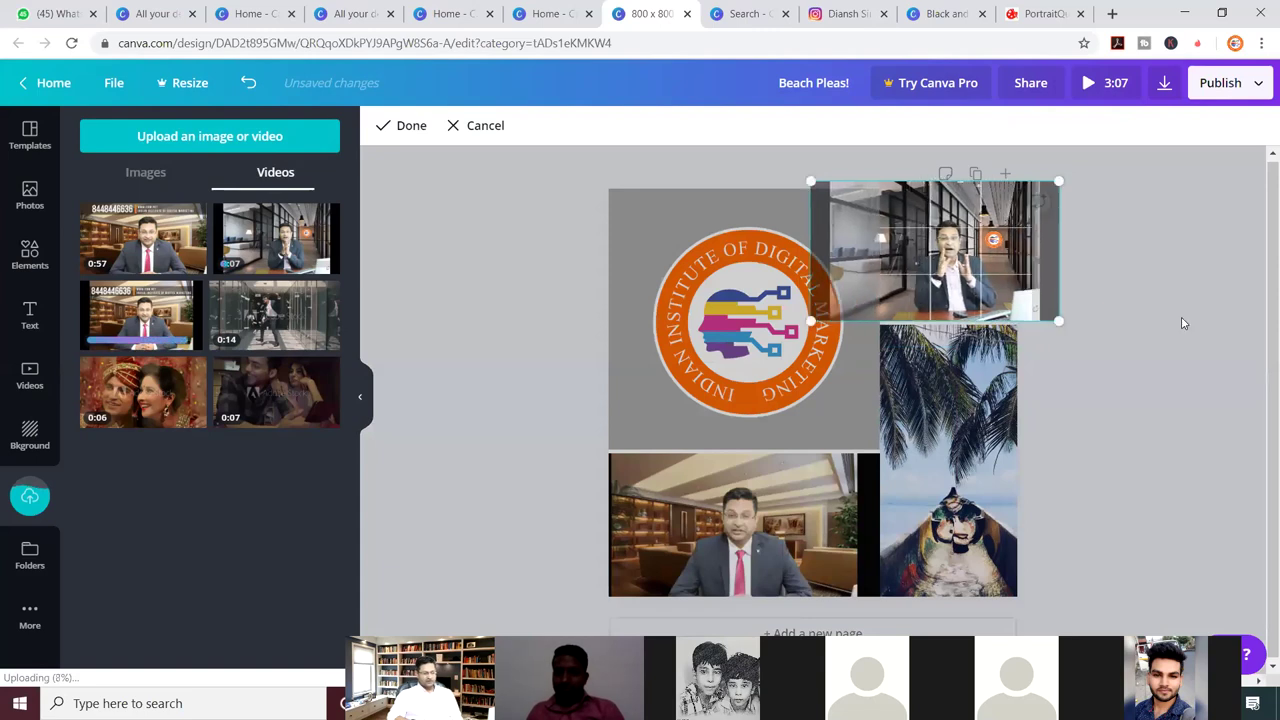
left_click(1183, 323)
left_click(952, 402)
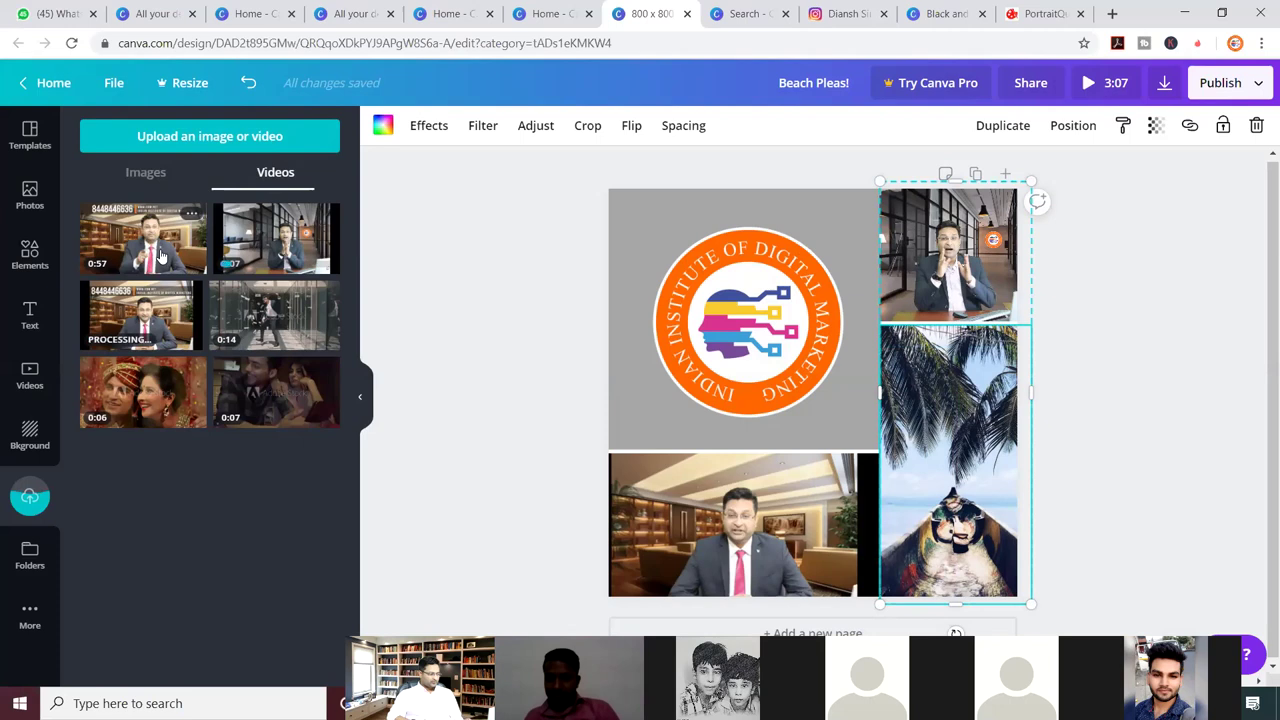
left_click(229, 142)
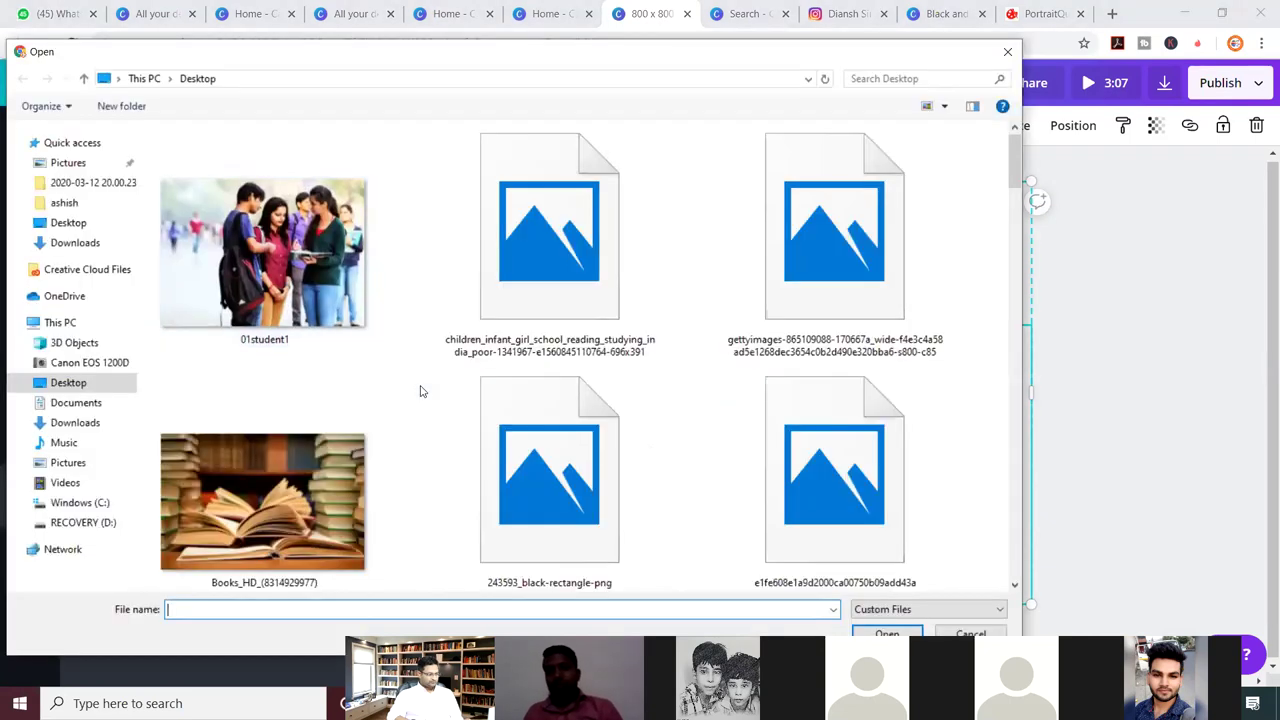
scroll(420, 391, "down", 3)
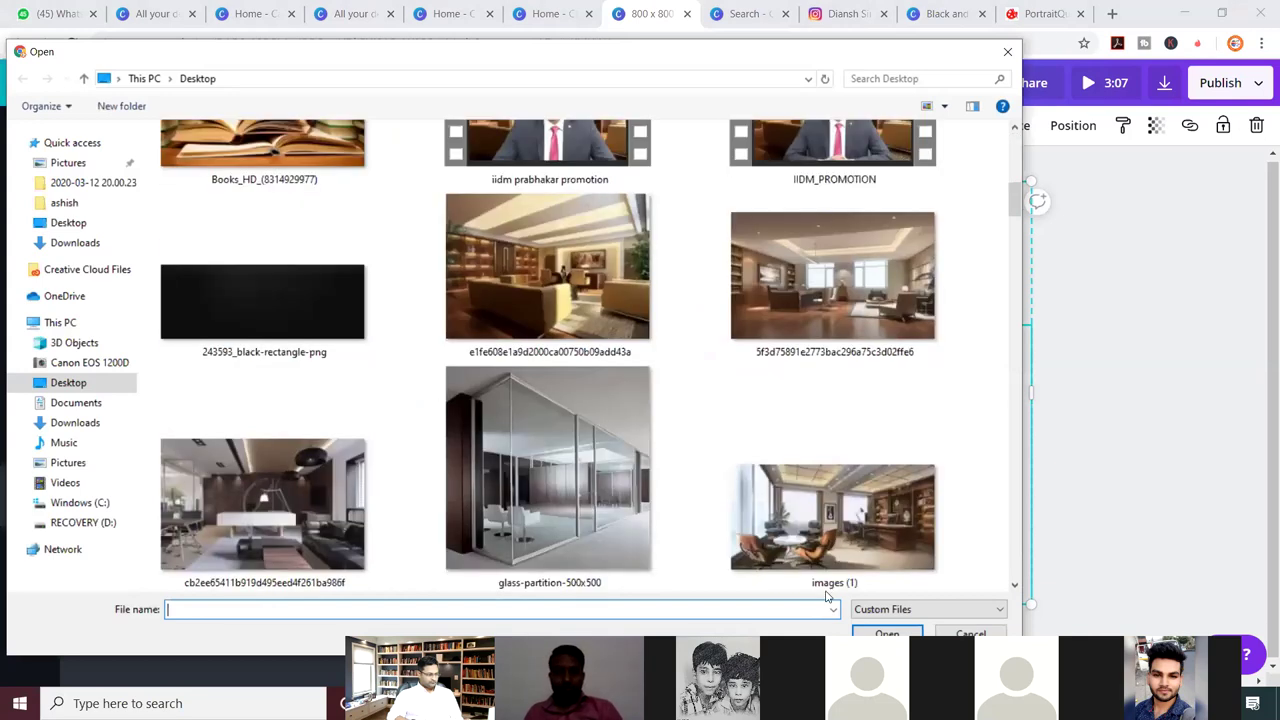
scroll(827, 597, "down", 5)
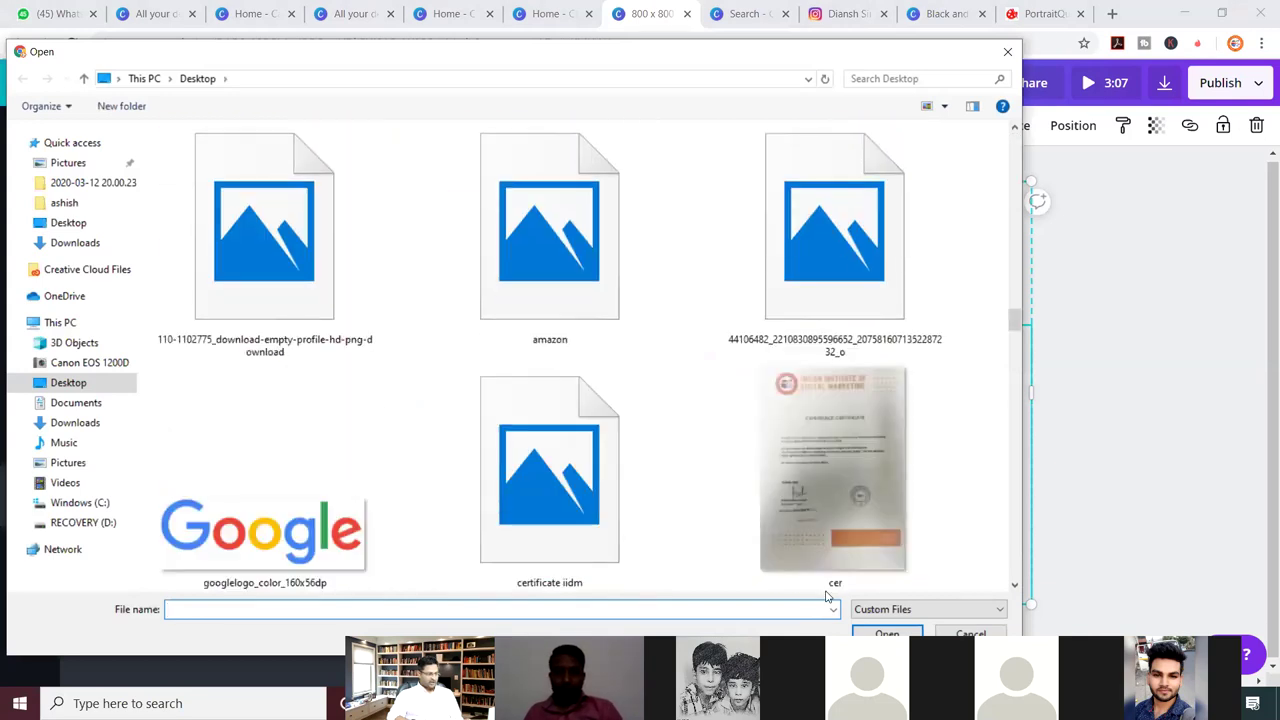
scroll(373, 404, "down", 5)
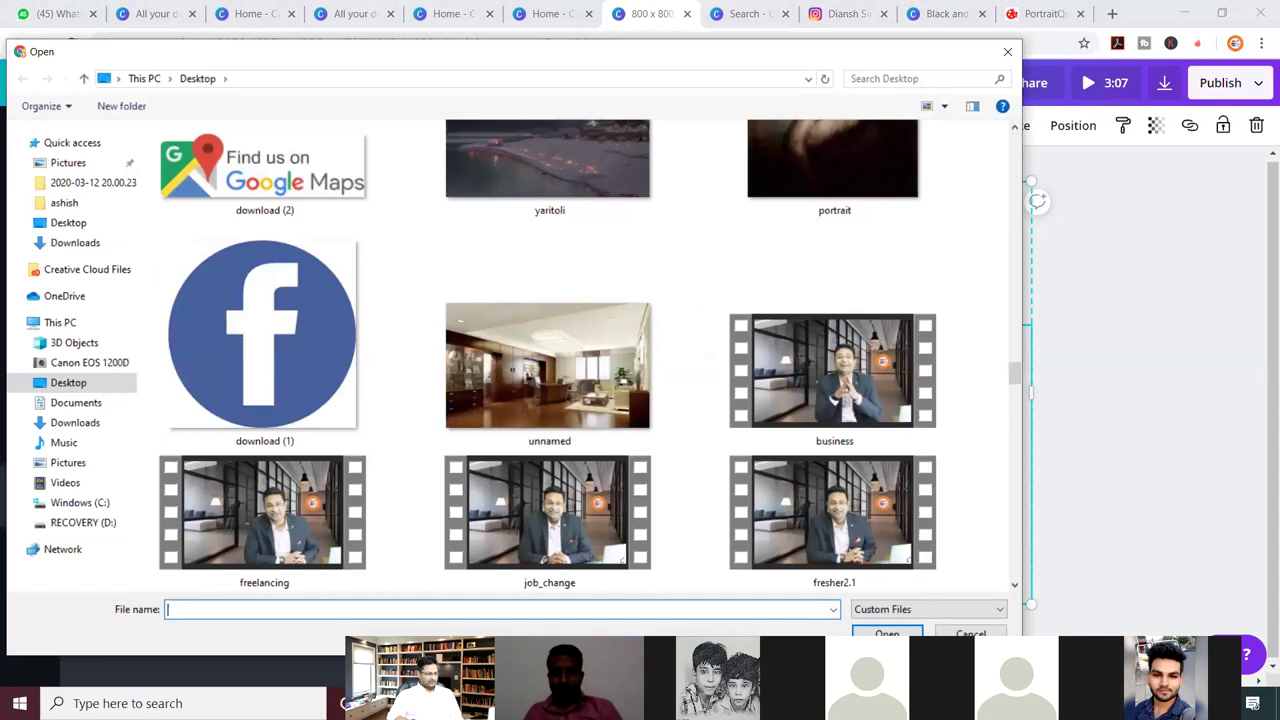
type("facebook")
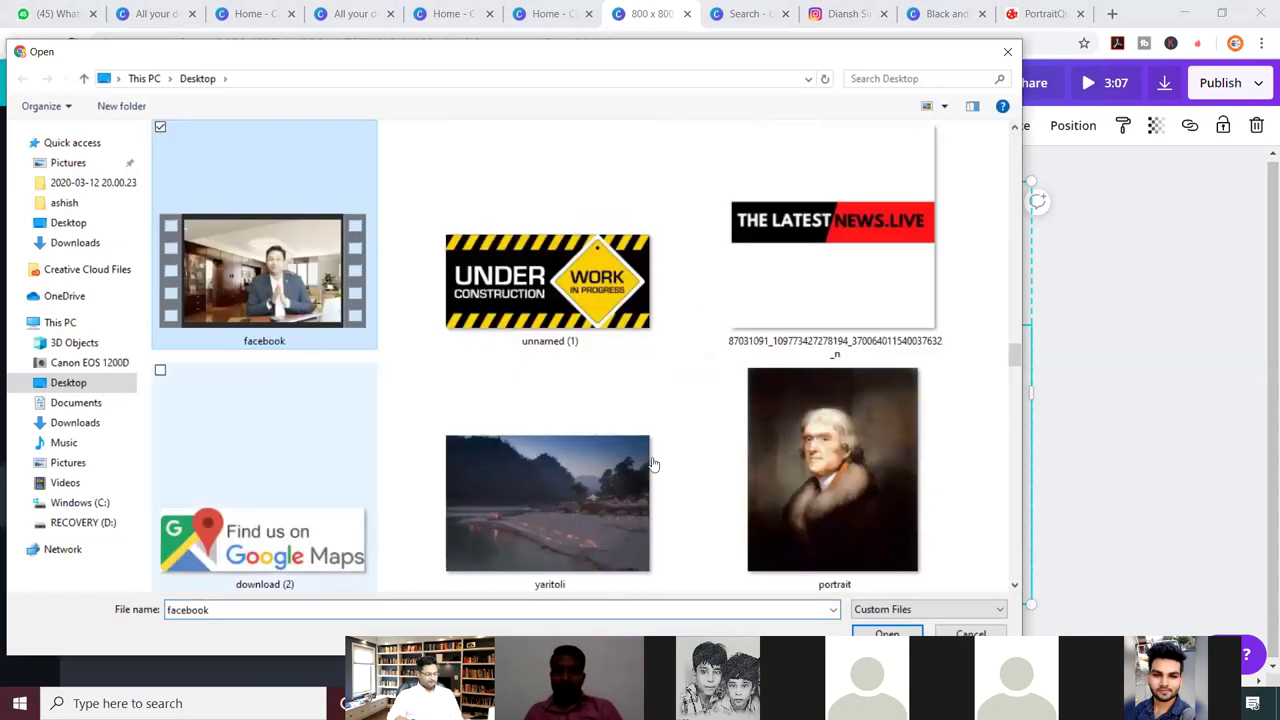
key("Return")
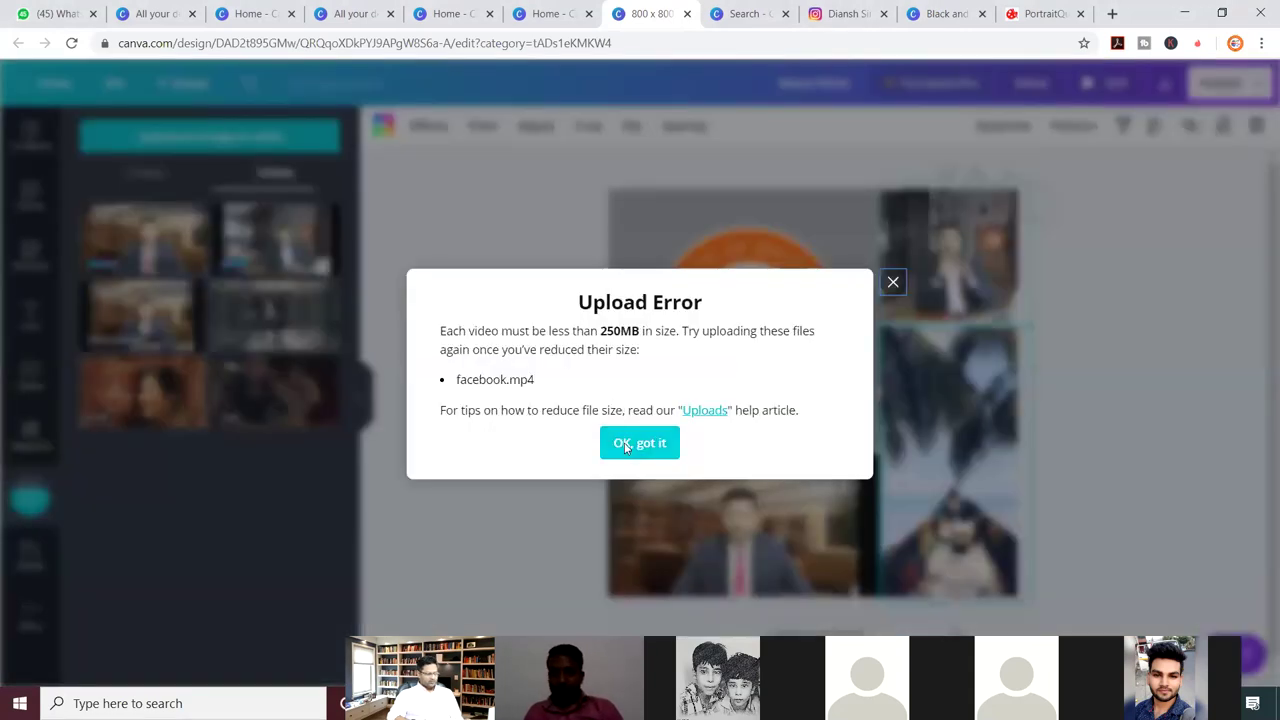
left_click(639, 442)
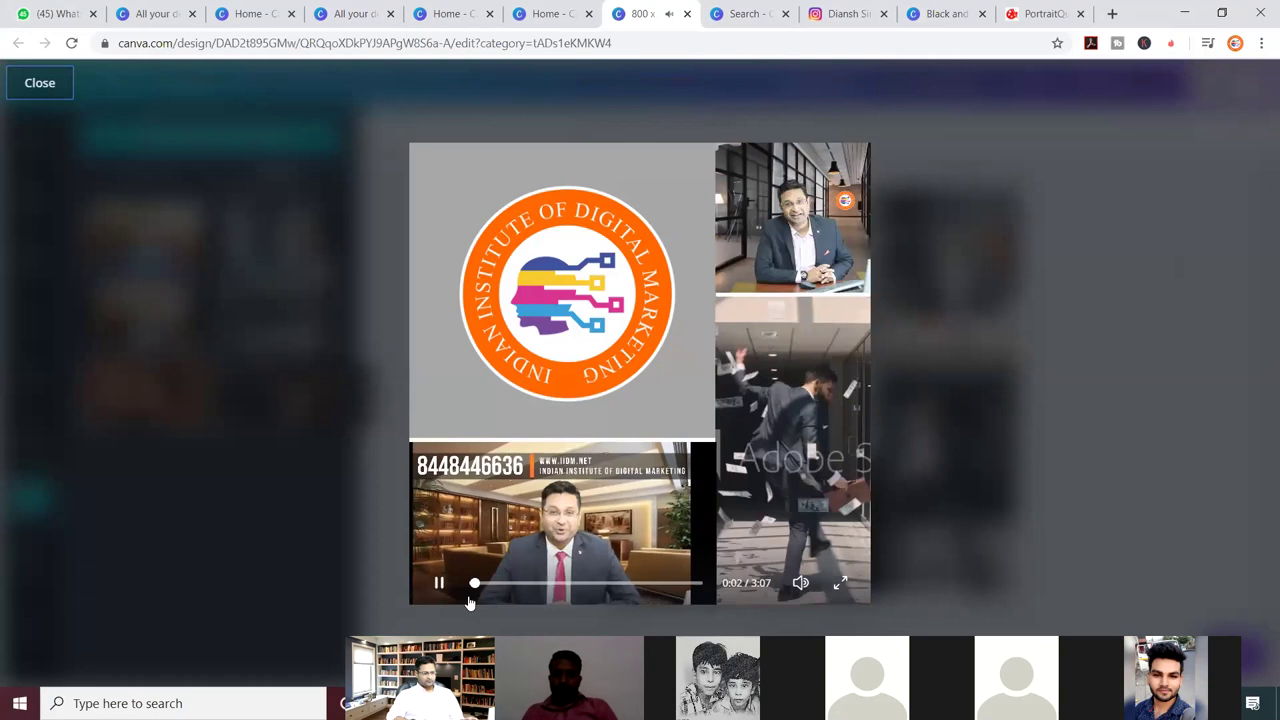
Mute the full-screen collage preview, close it, and head back to the Canva home.
left_click(800, 582)
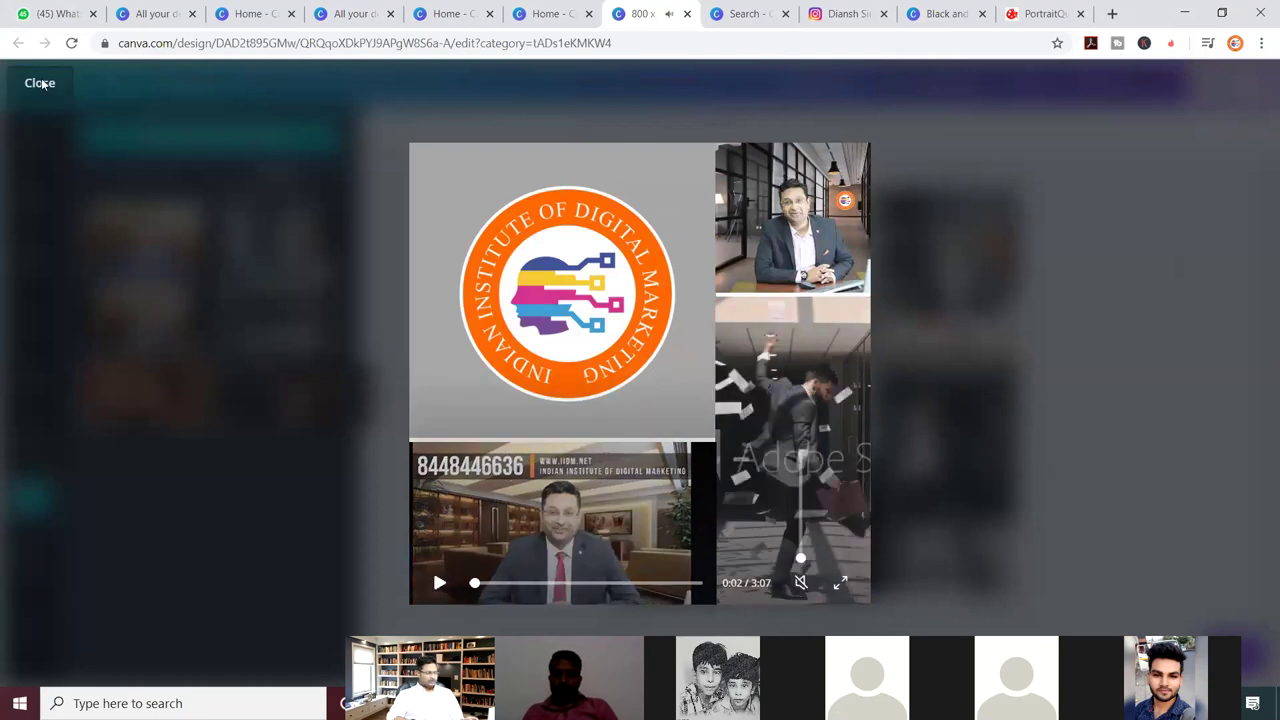
key("Escape")
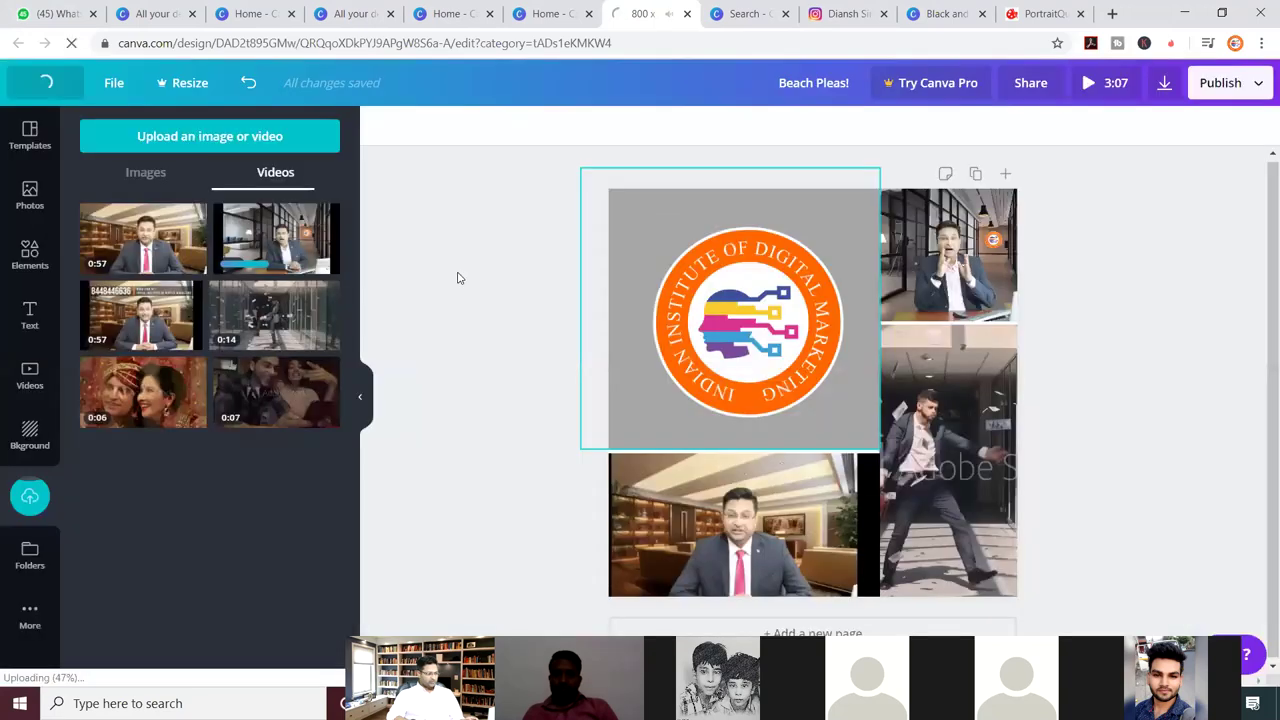
left_click(36, 88)
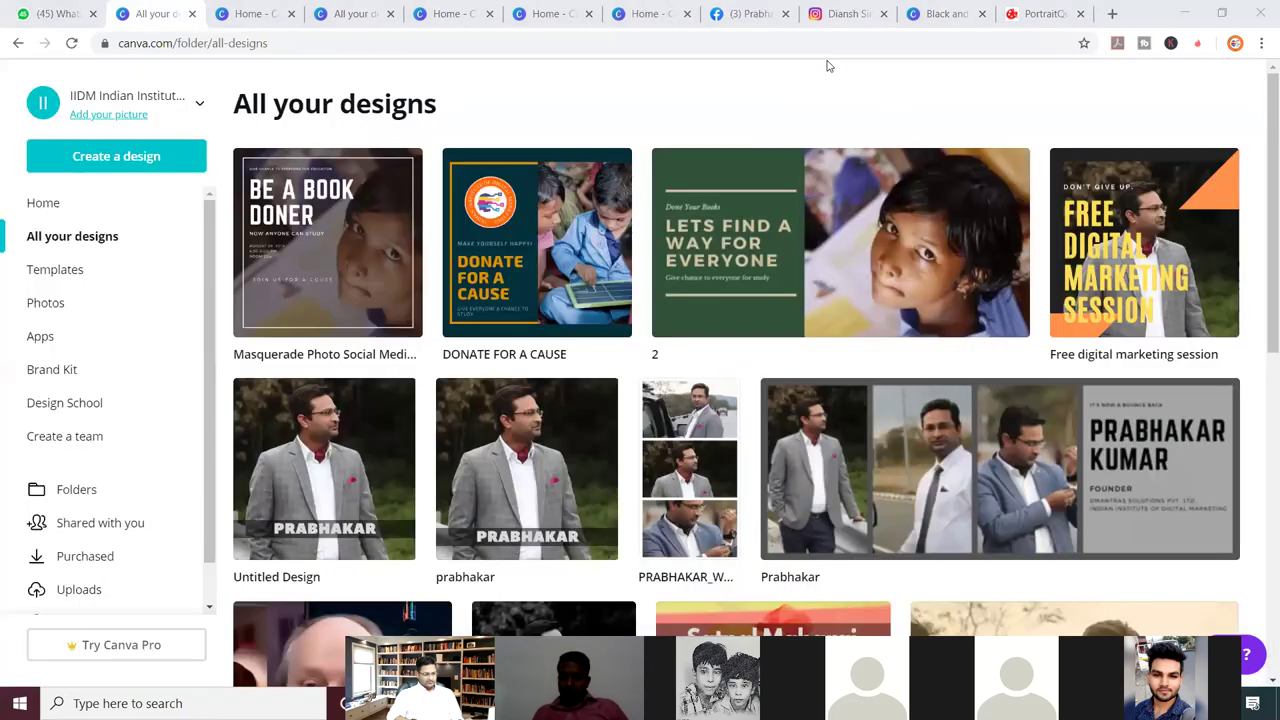
Browse down through All your designs and back up, then go Home.
left_click(715, 115)
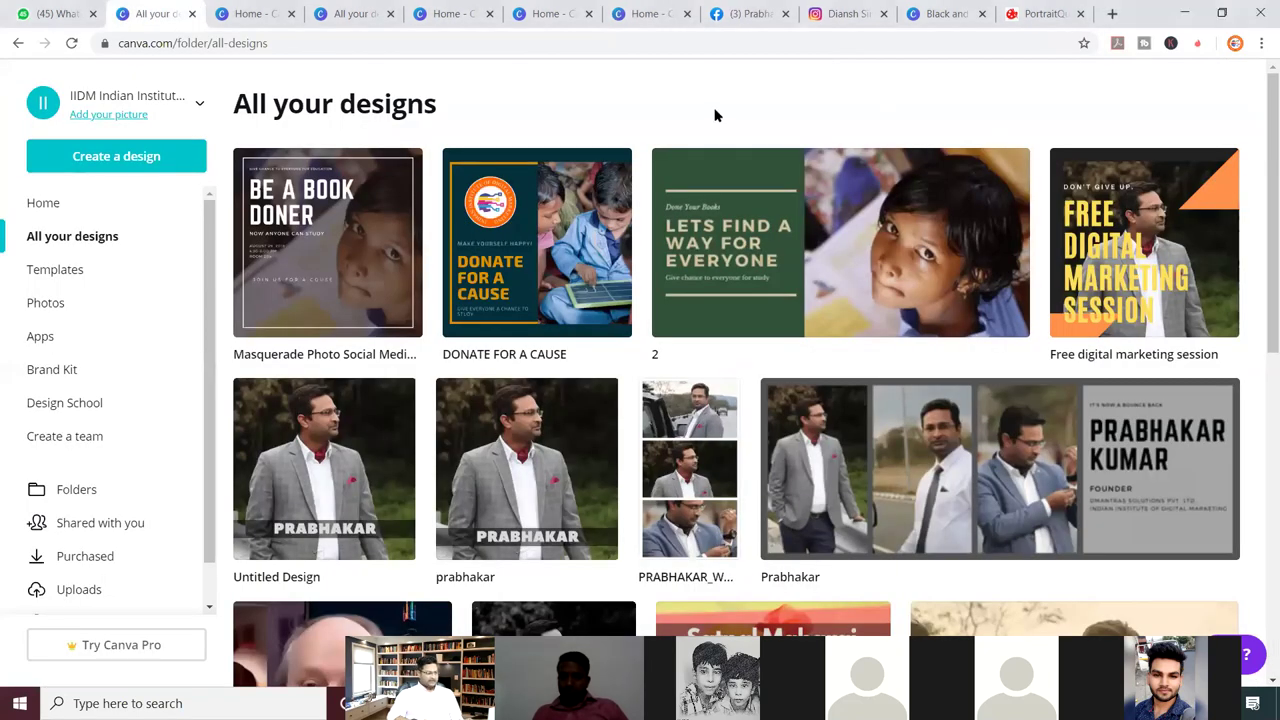
scroll(699, 164, "down", 2)
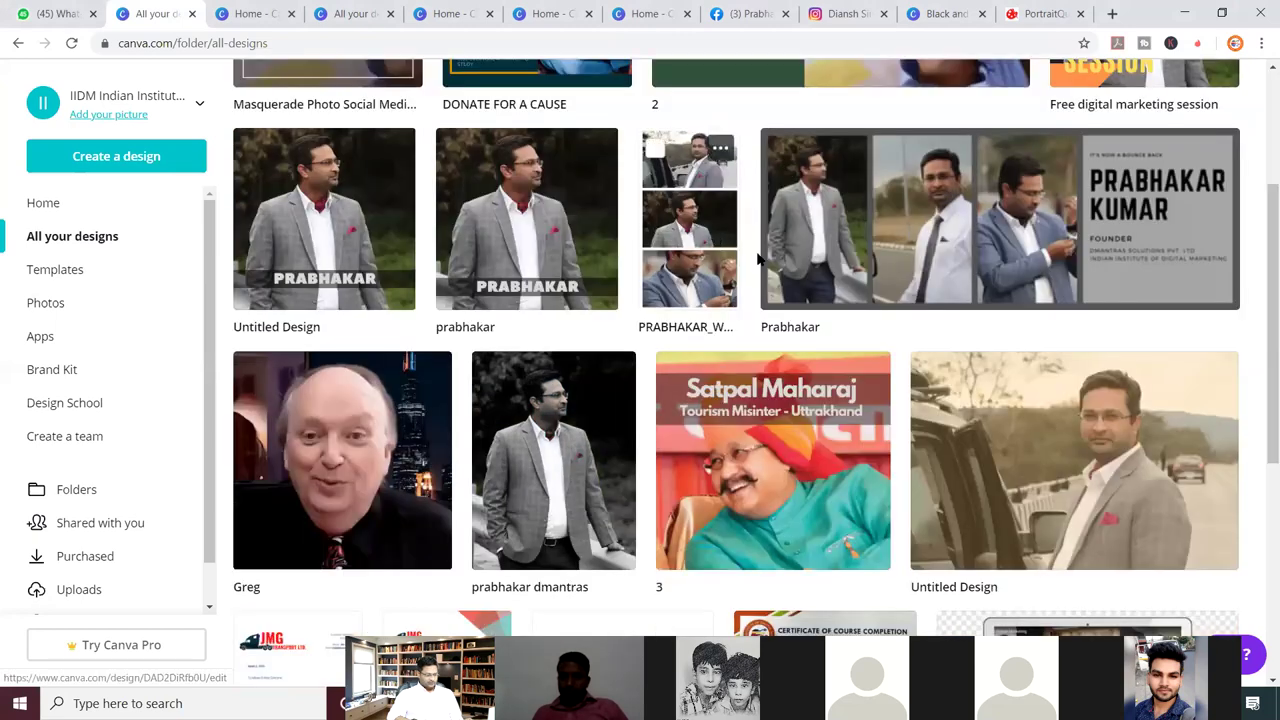
scroll(758, 258, "down", 6)
scroll(726, 271, "down", 1)
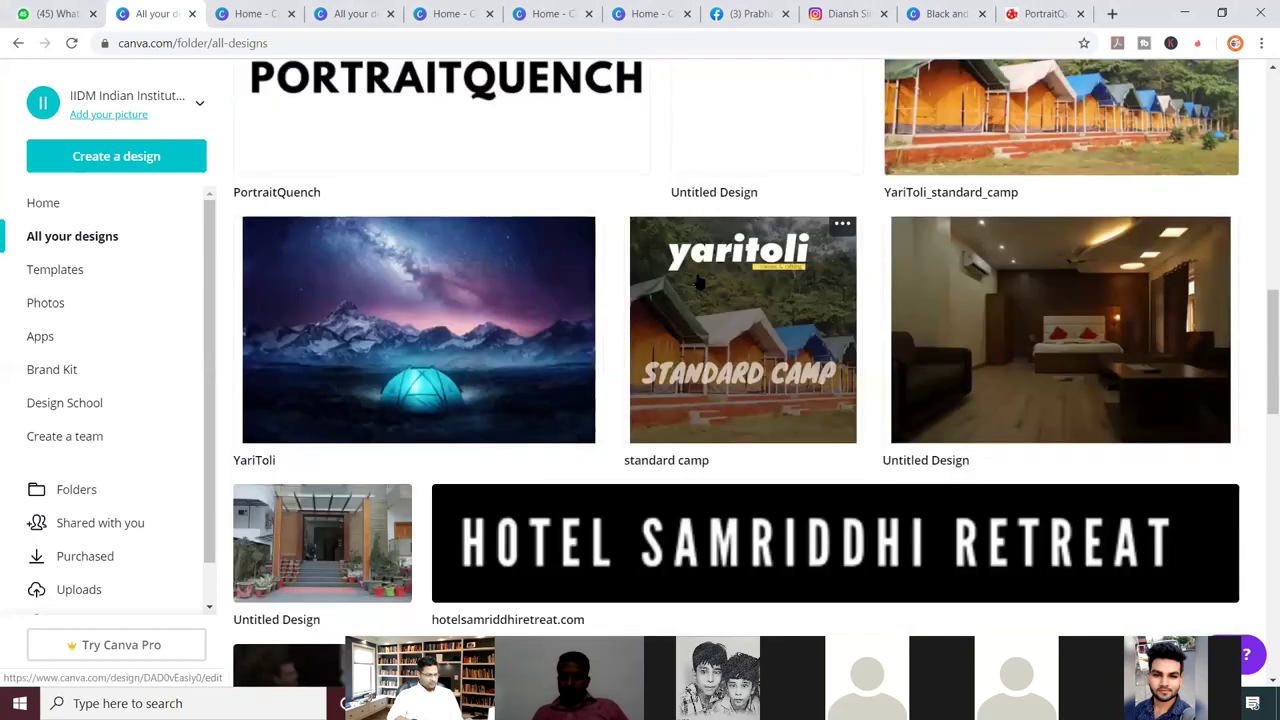
scroll(690, 290, "down", 4)
scroll(675, 298, "down", 3)
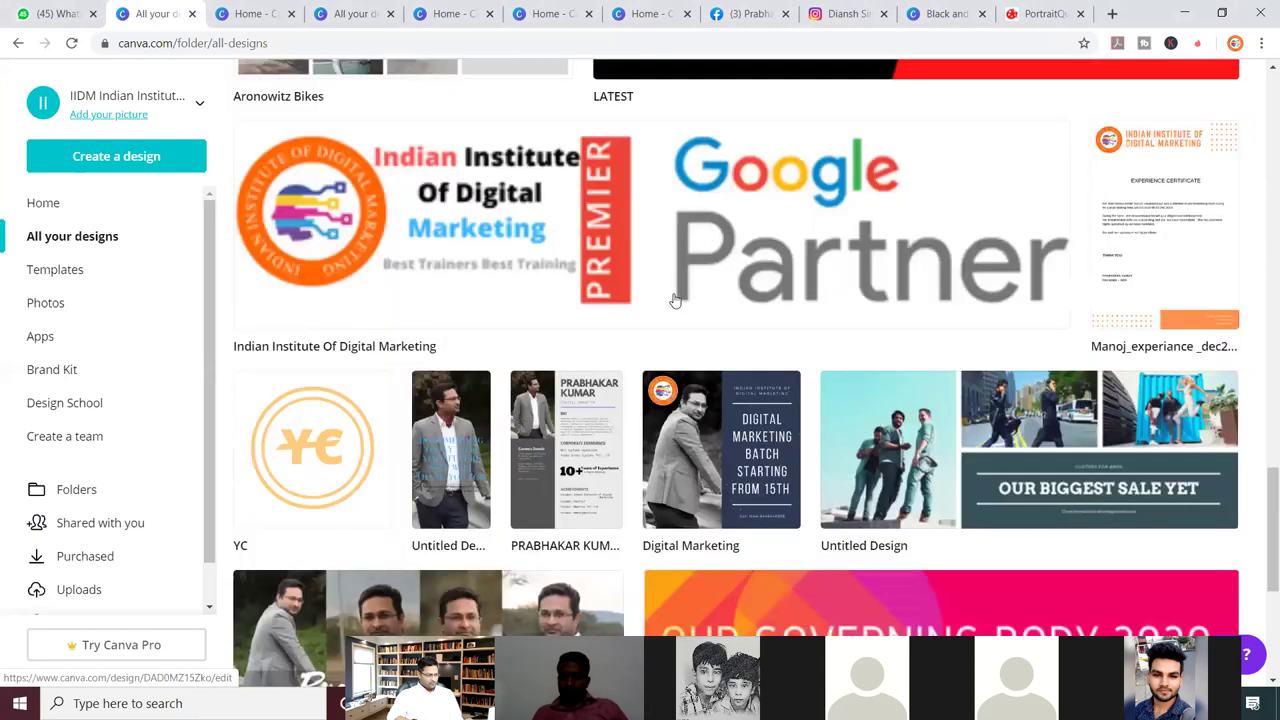
scroll(675, 300, "down", 1)
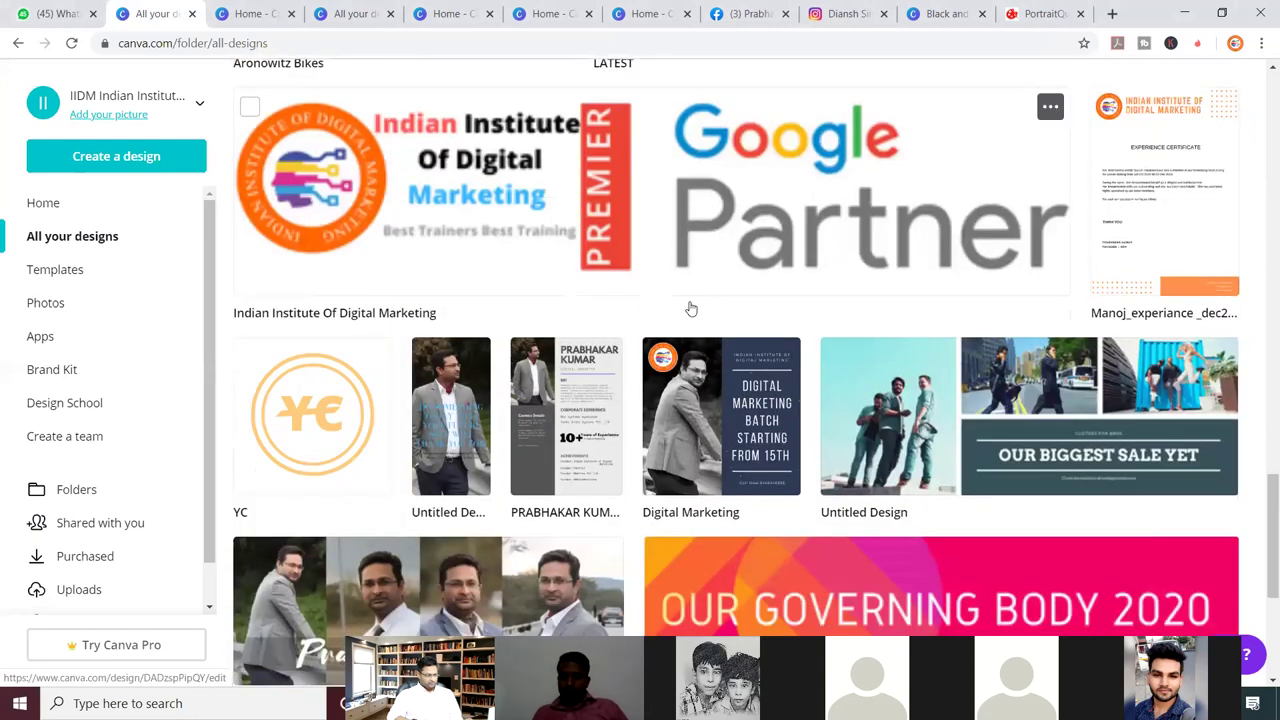
scroll(710, 318, "down", 1)
scroll(705, 315, "down", 2)
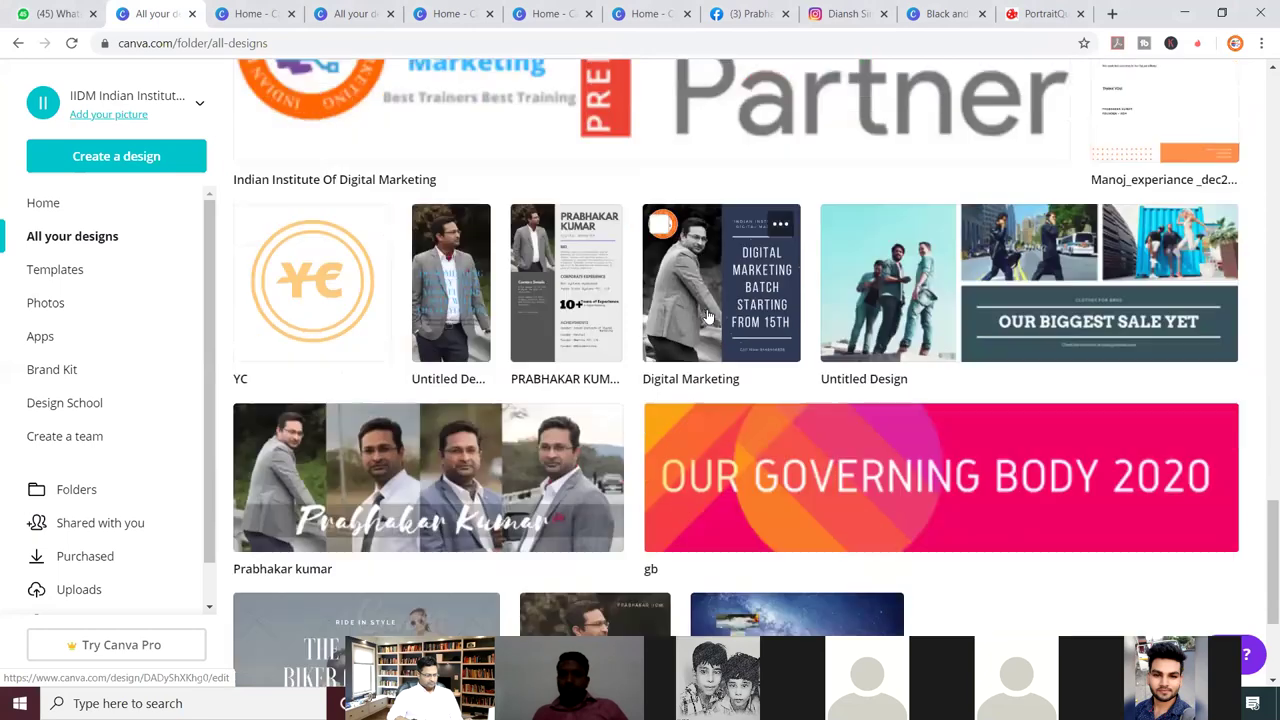
scroll(705, 315, "down", 3)
scroll(703, 311, "down", 3)
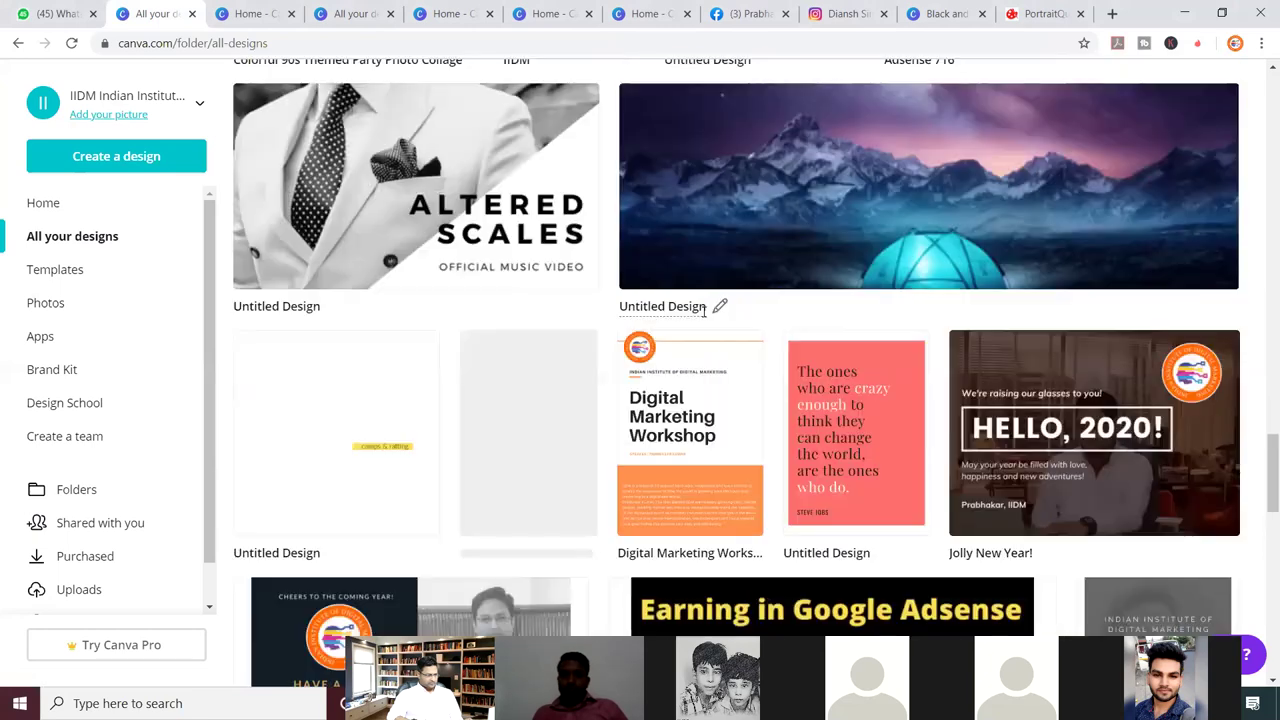
scroll(703, 311, "down", 1)
scroll(700, 315, "down", 3)
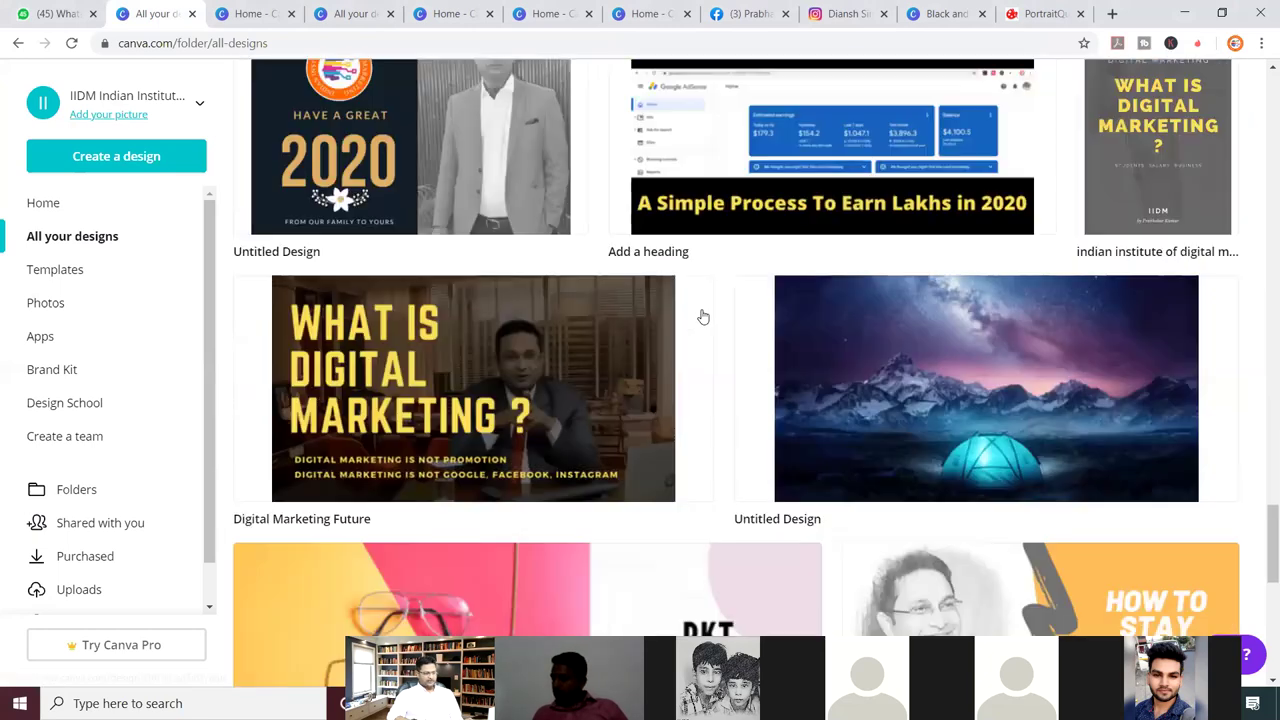
scroll(520, 300, "down", 1)
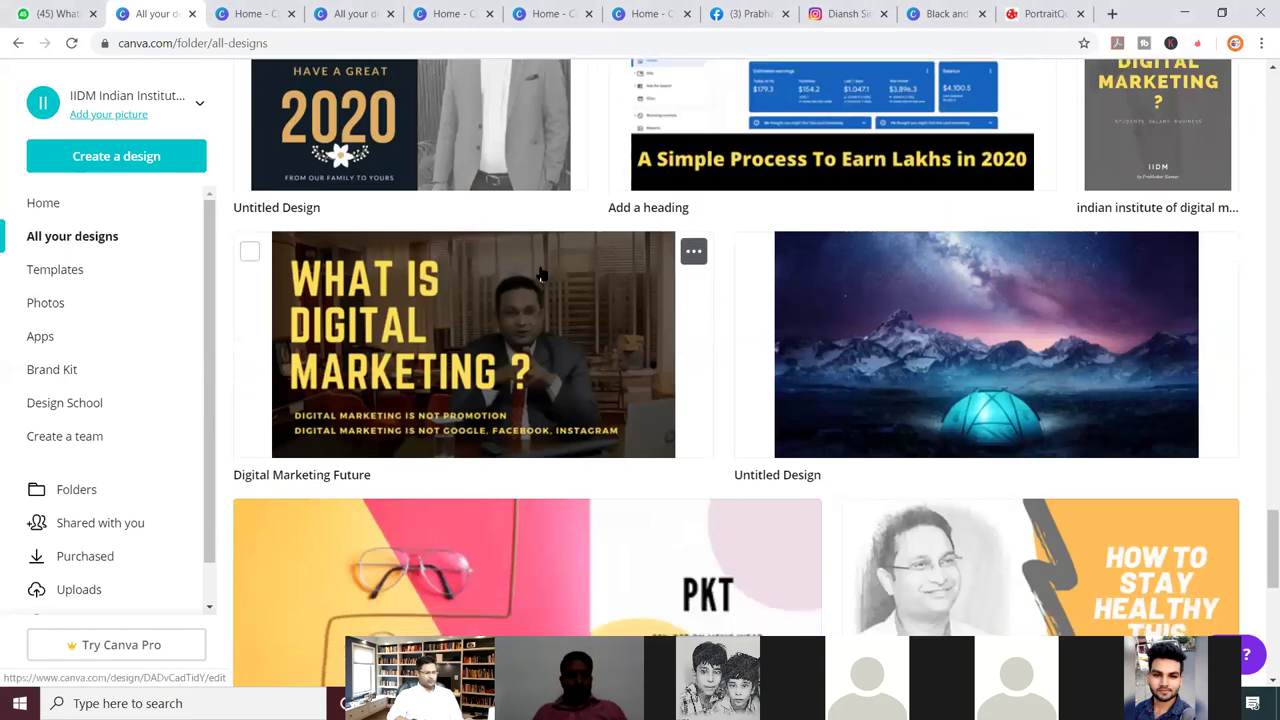
scroll(548, 268, "down", 1)
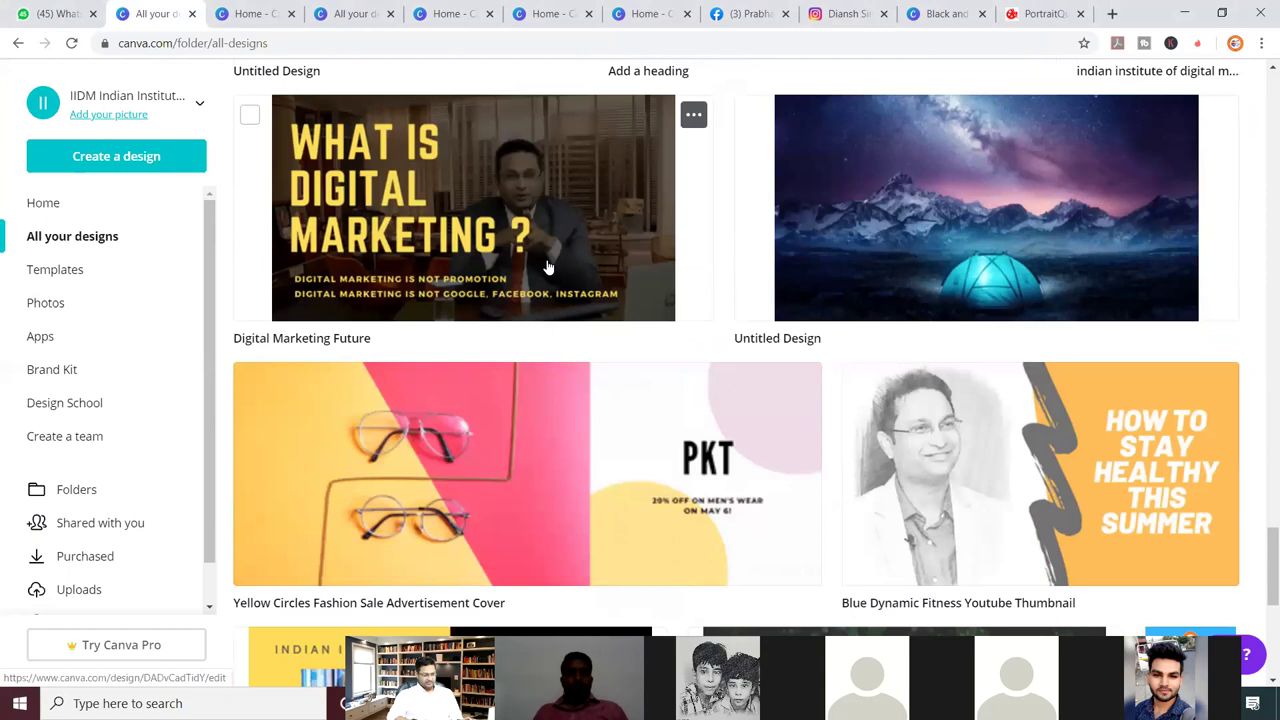
scroll(548, 268, "down", 2)
scroll(543, 268, "down", 3)
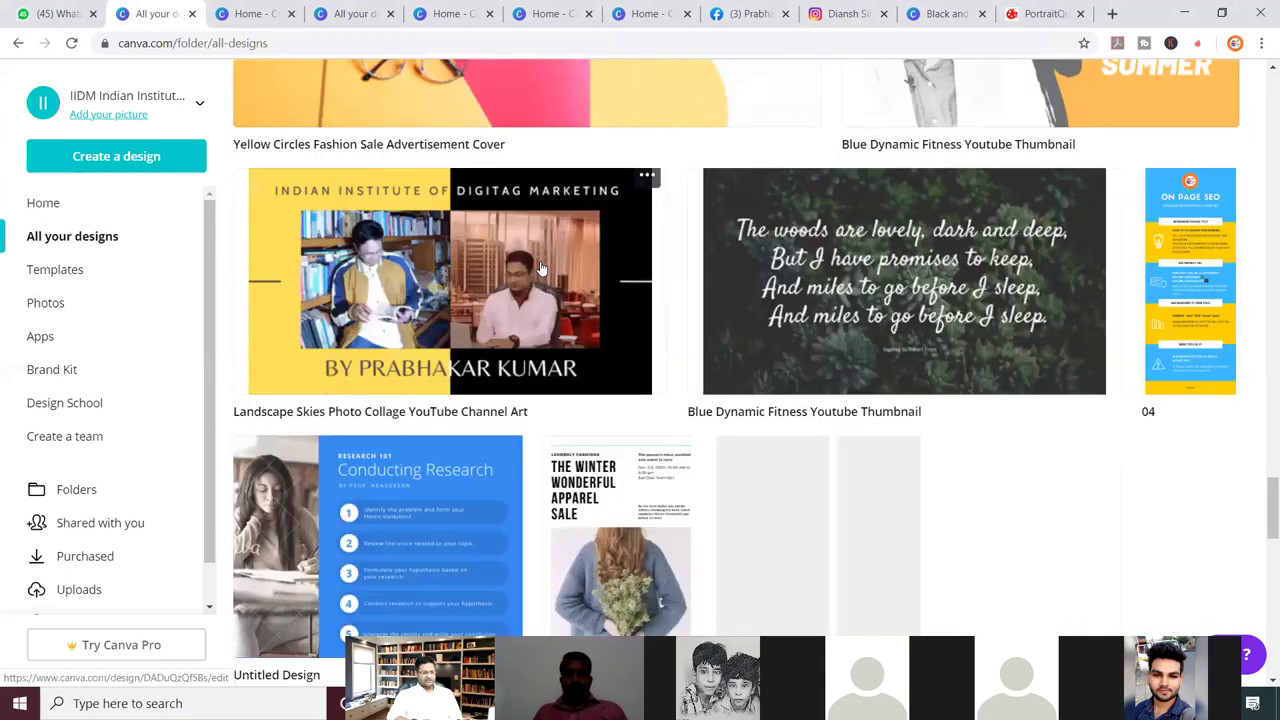
scroll(560, 272, "down", 2)
scroll(595, 277, "down", 2)
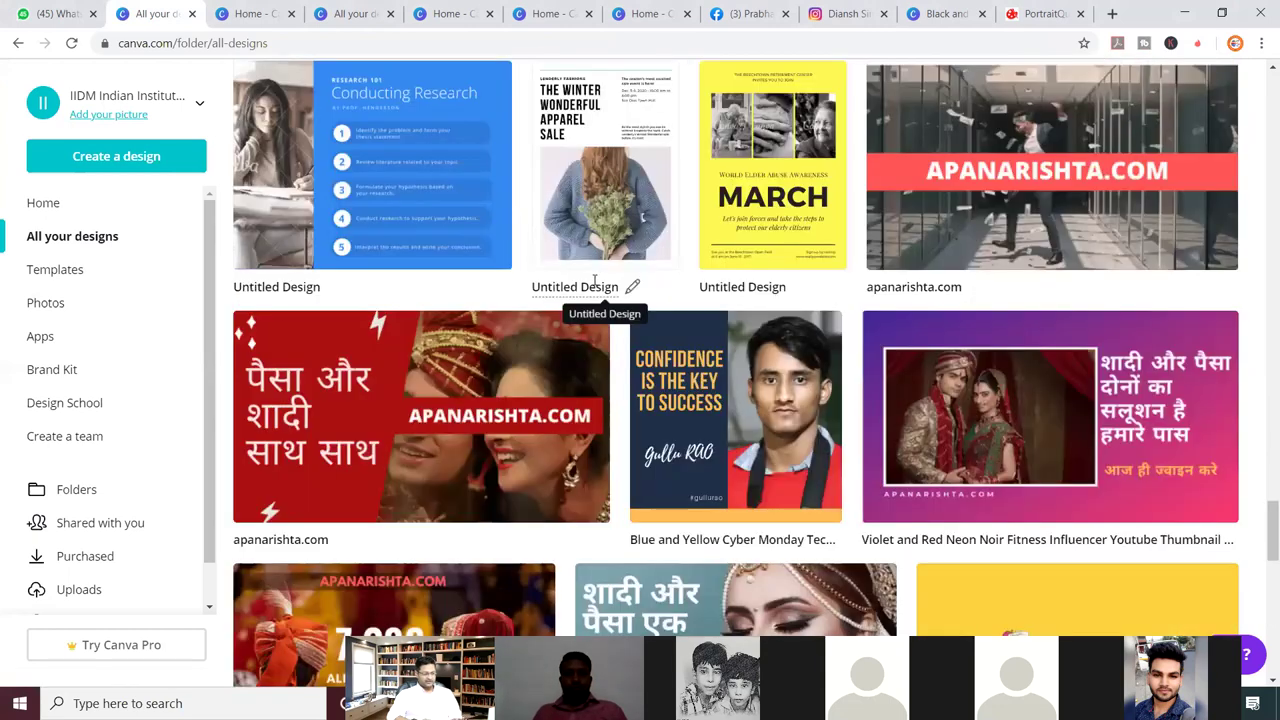
scroll(595, 287, "up", 3)
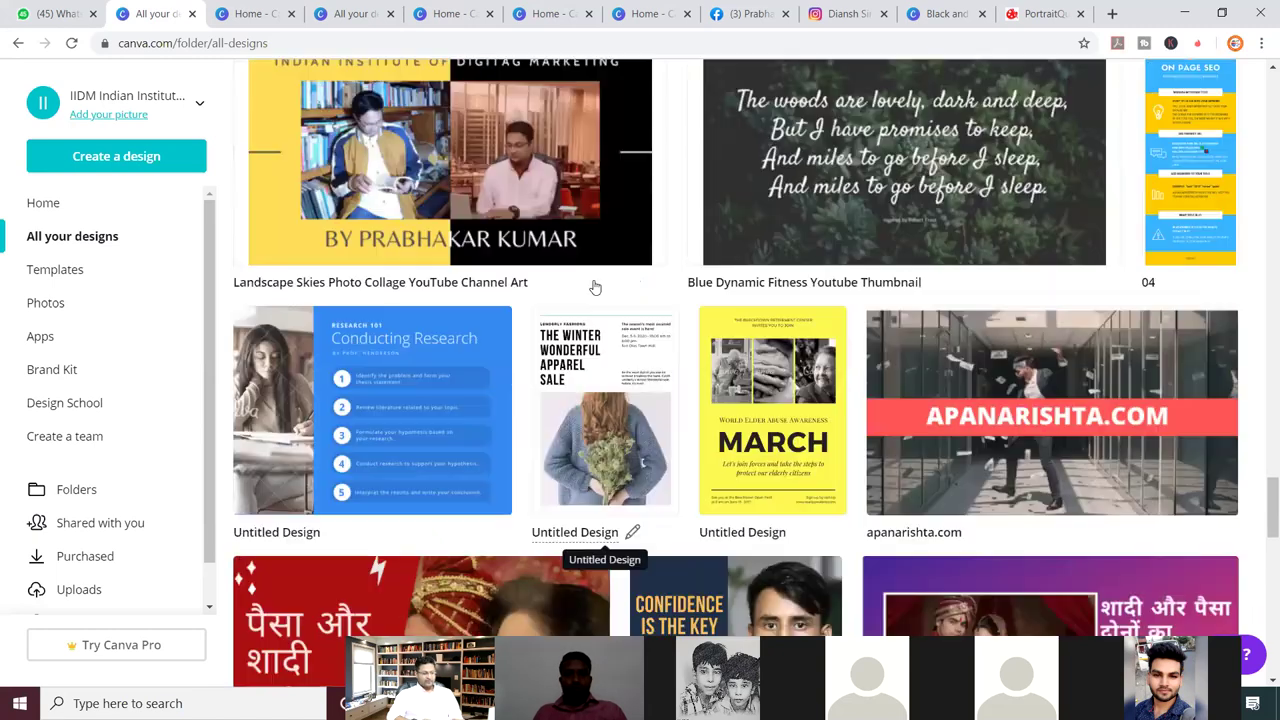
scroll(595, 287, "up", 1)
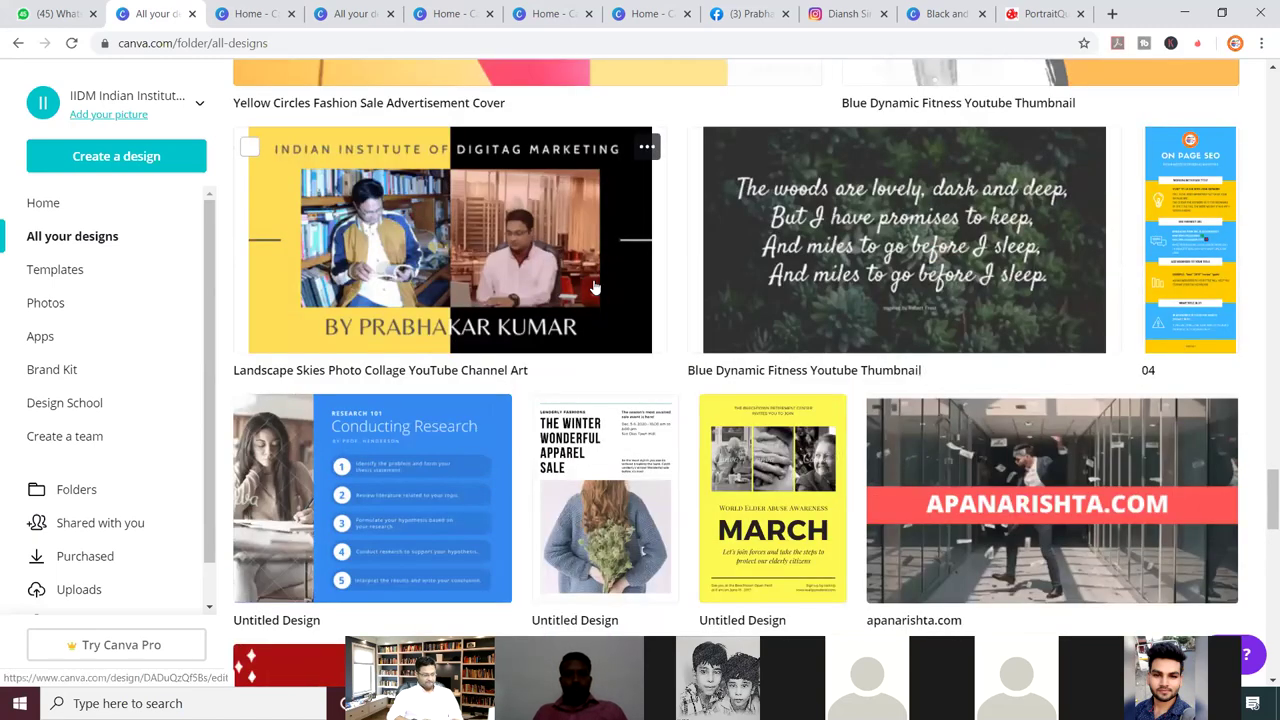
scroll(595, 287, "down", 4)
scroll(503, 219, "up", 12)
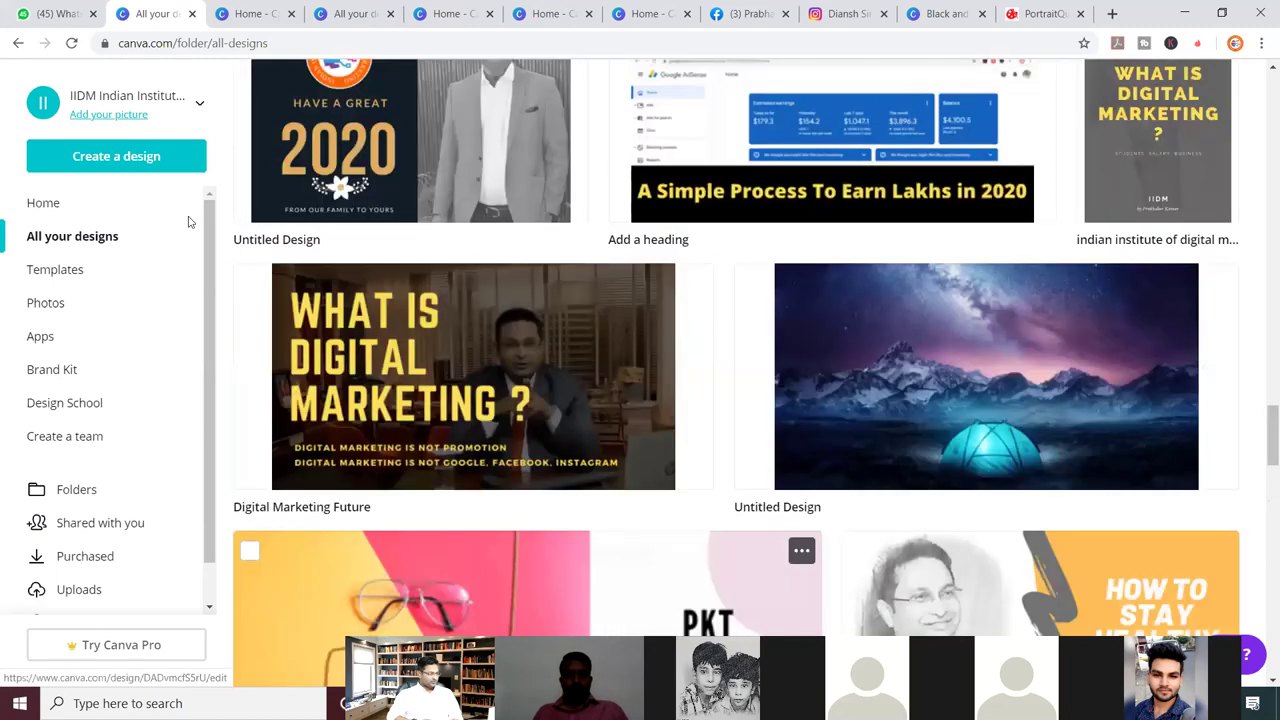
scroll(50, 206, "up", 5)
left_click(48, 204)
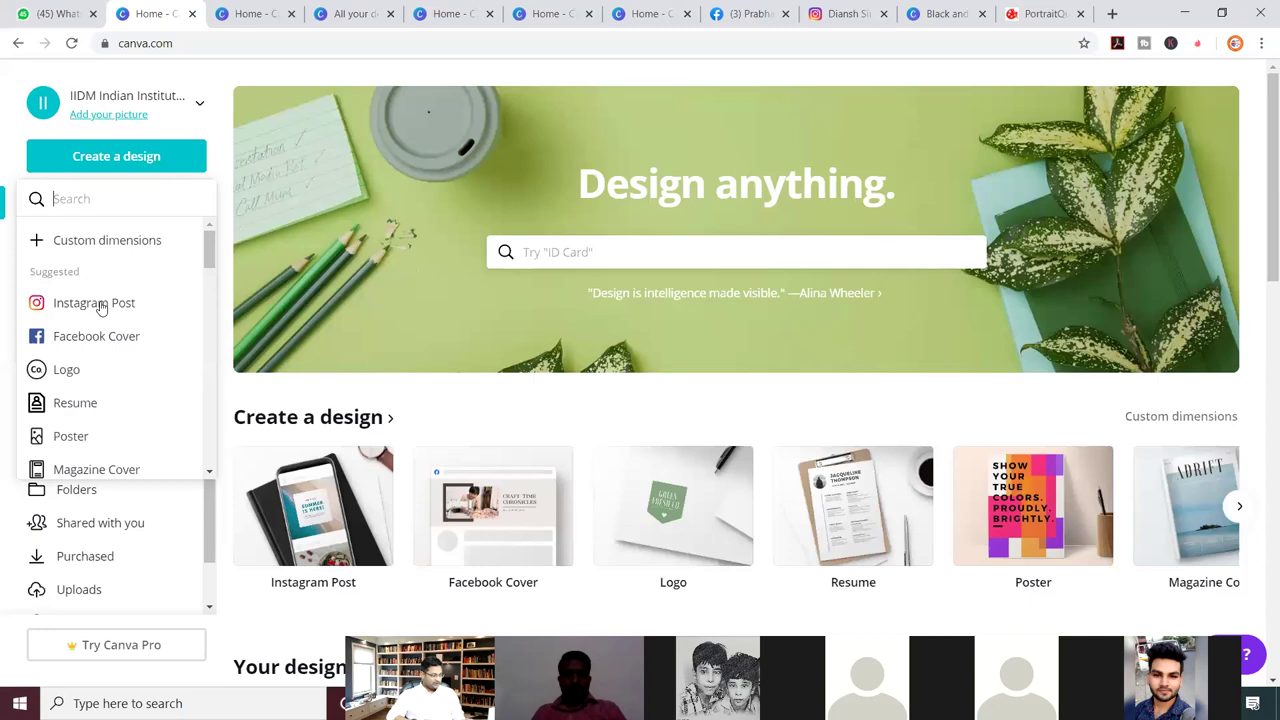
Create a new blank Instagram Post design from the suggested design types.
left_click(98, 305)
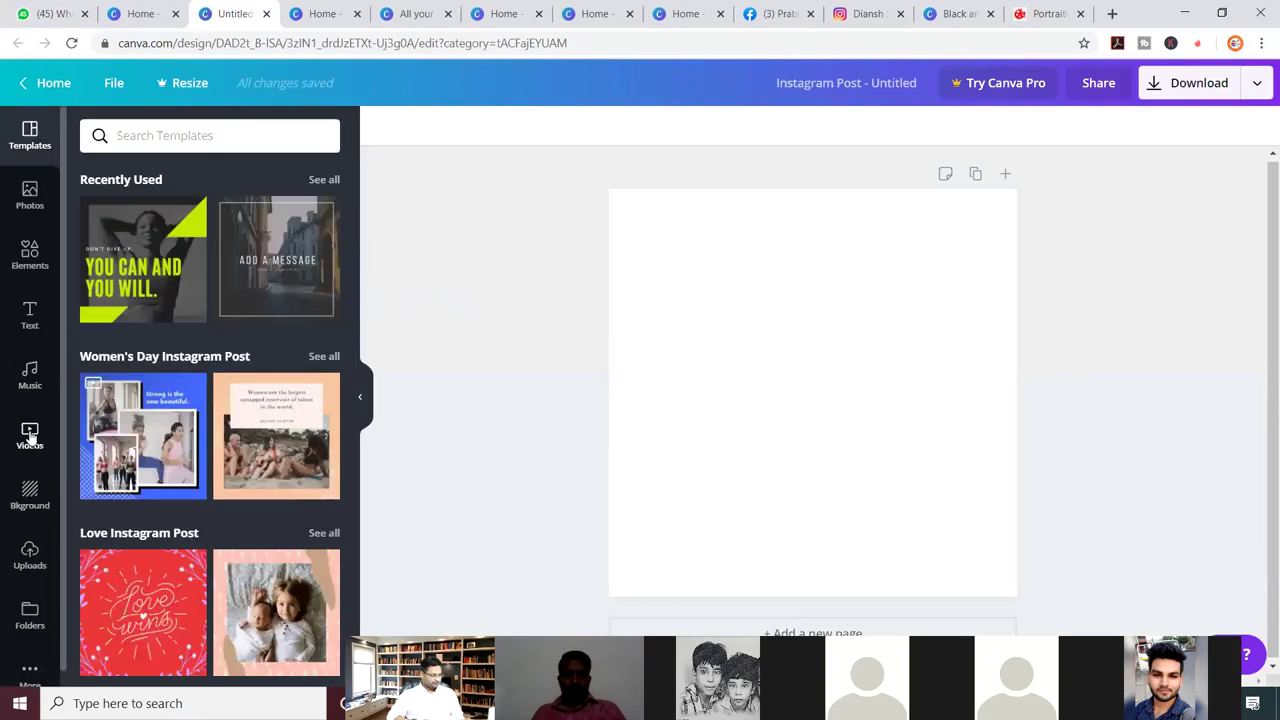
Add the uploaded portrait of the man beside the car and stretch it to cover the square page.
left_click(31, 551)
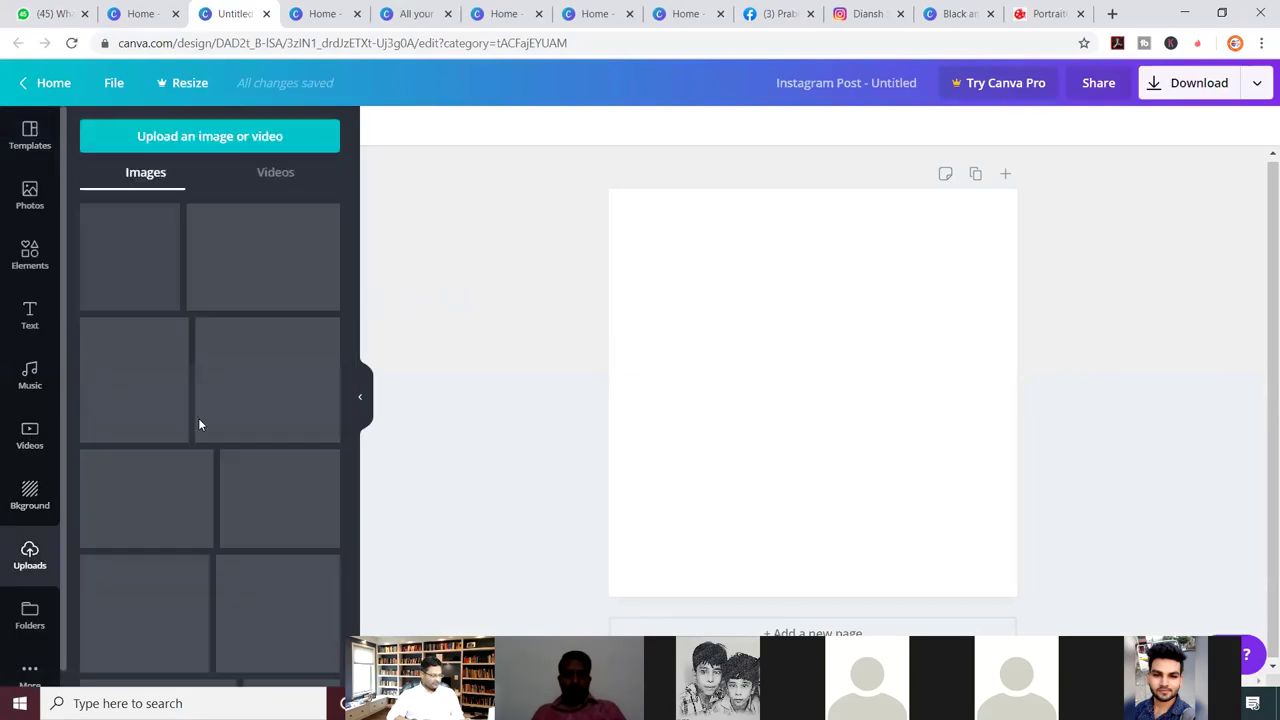
scroll(214, 410, "down", 3)
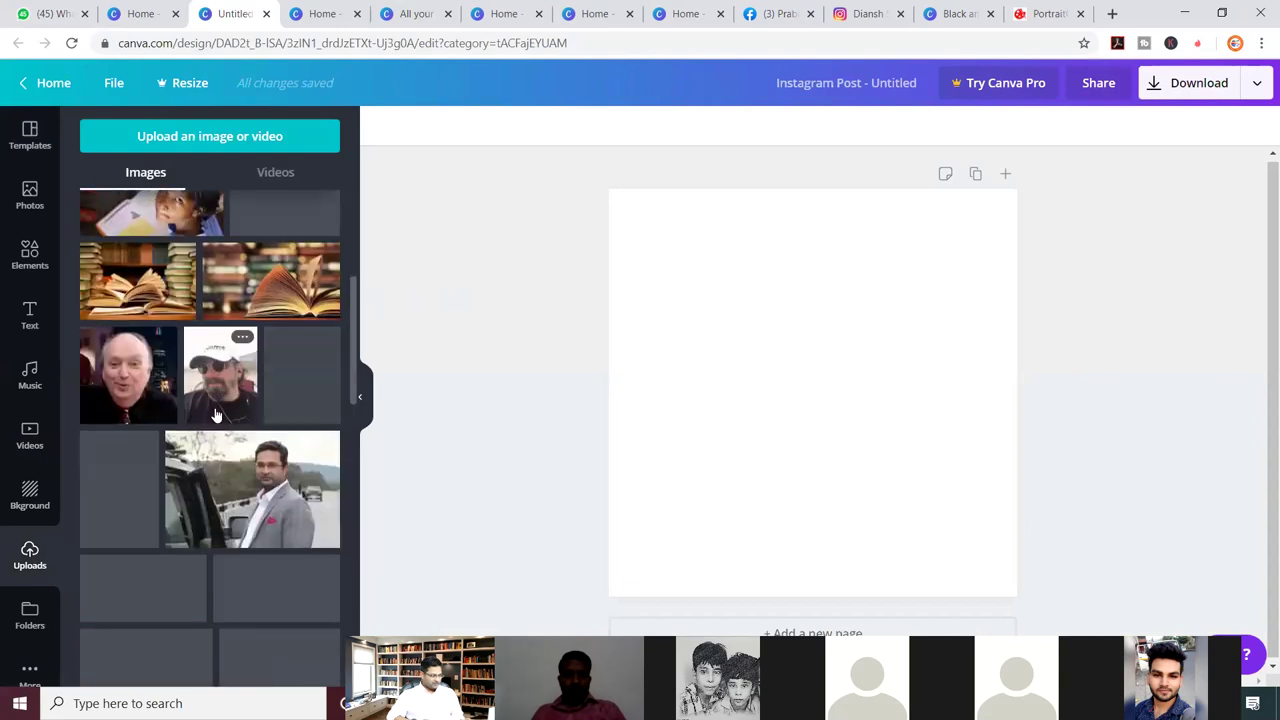
left_click(280, 492)
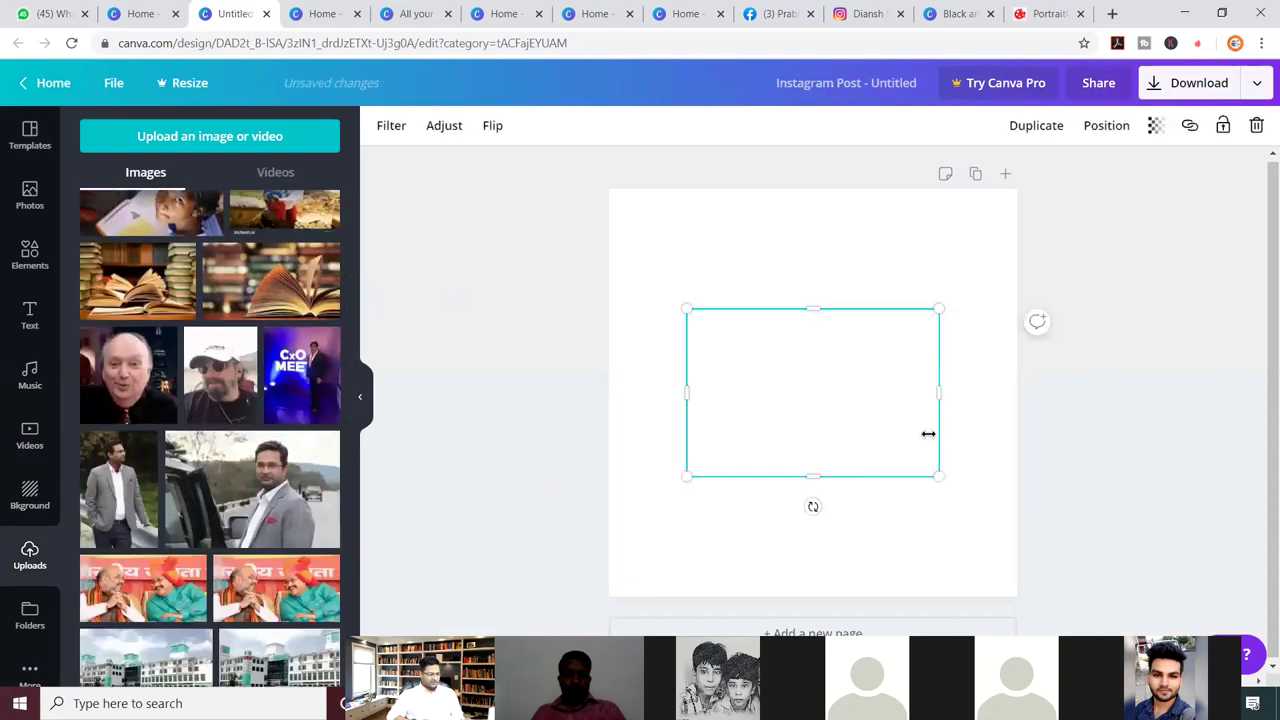
left_click_drag(844, 413, 763, 295)
left_click_drag(860, 355, 1010, 474)
left_click_drag(813, 461, 824, 599)
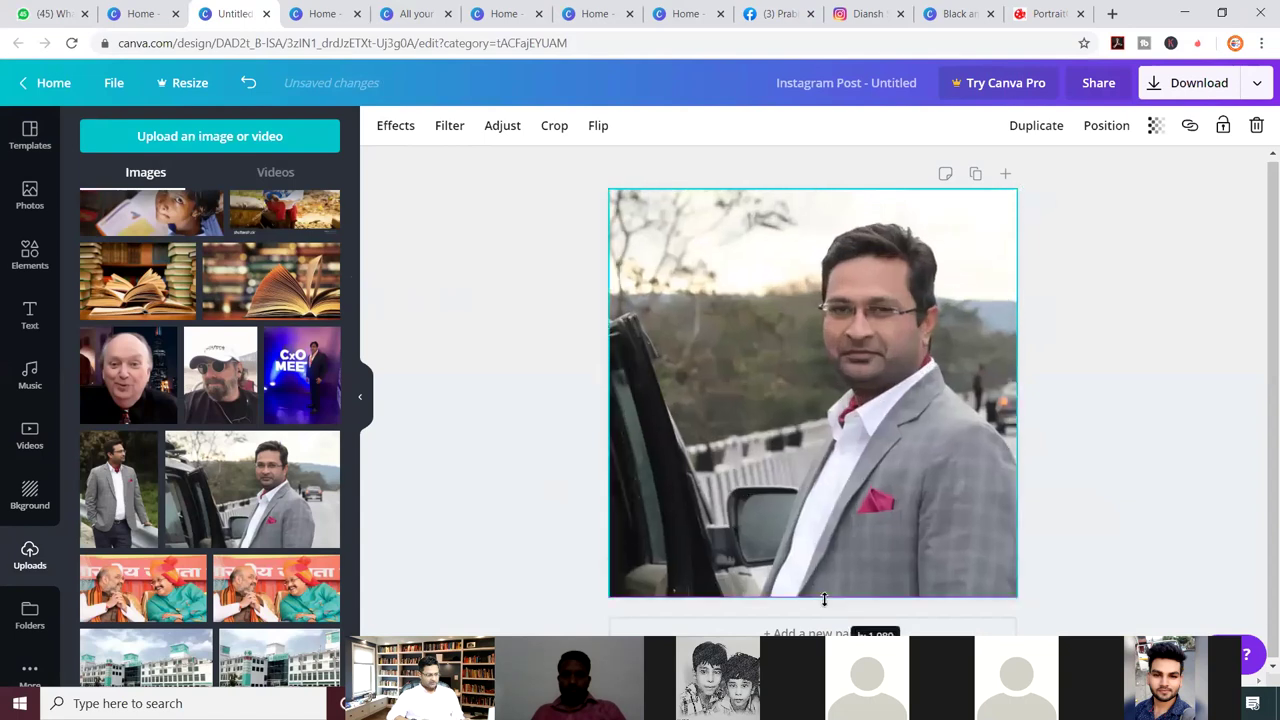
left_click(1166, 391)
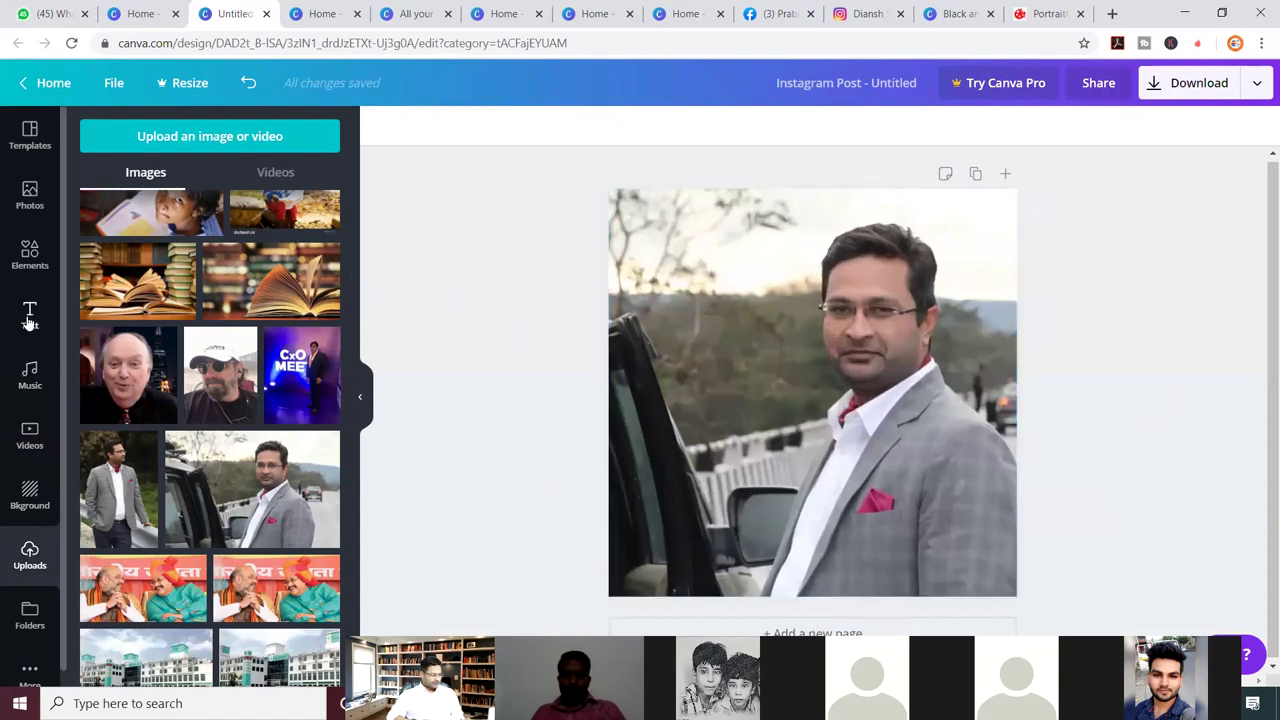
Add the 'GRAPHIC DESIGN for beginners' Norwester text template, enlarge it to size 154 and position it left.
left_click(29, 318)
scroll(180, 474, "down", 2)
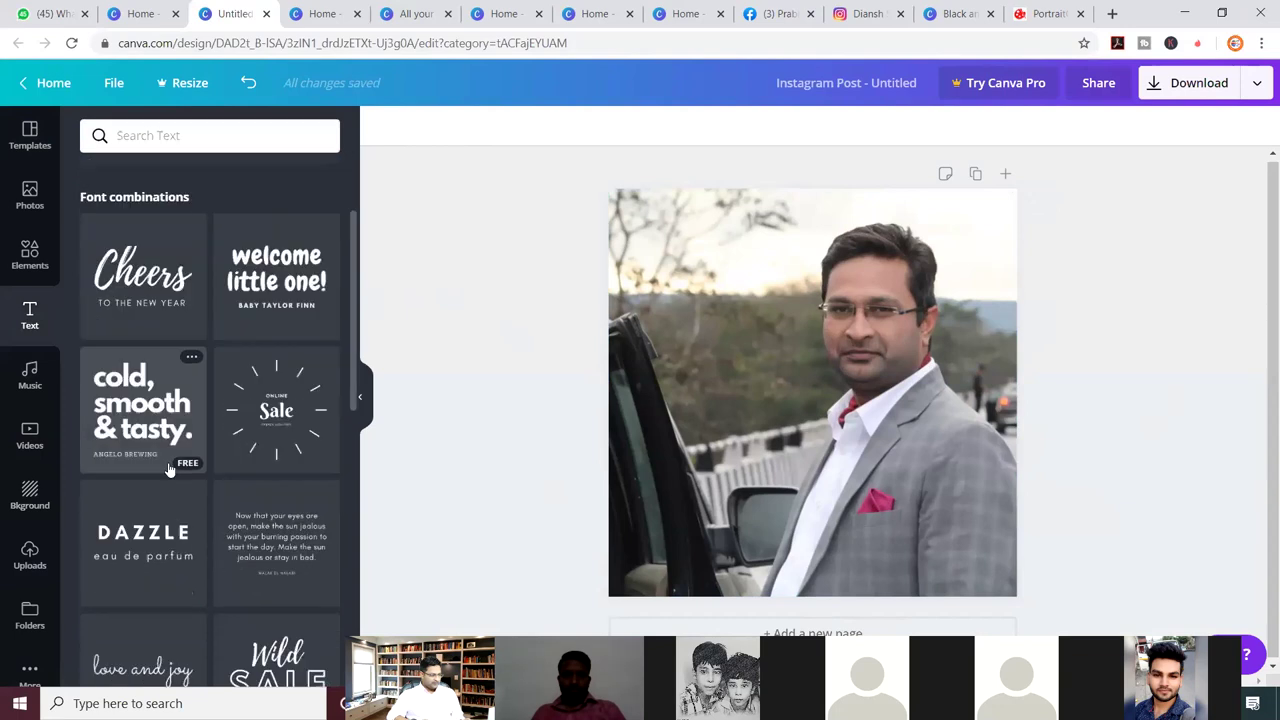
scroll(148, 422, "down", 9)
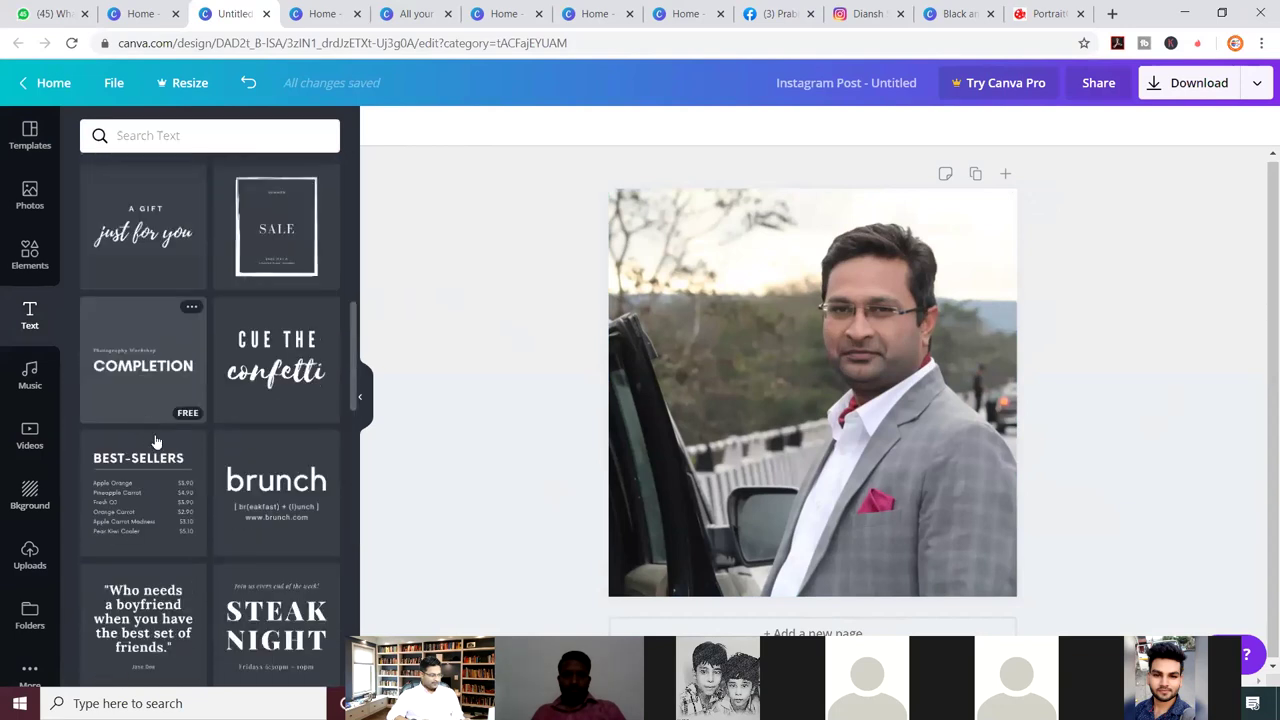
scroll(155, 440, "down", 5)
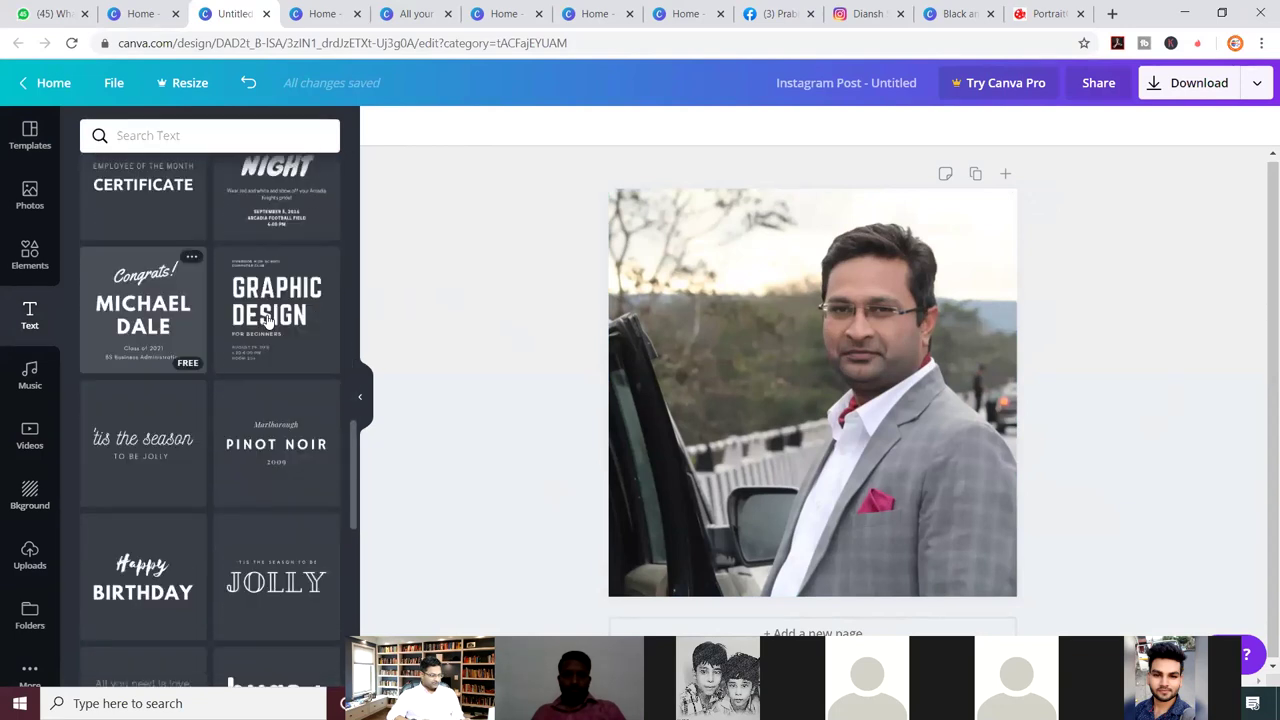
left_click(268, 318)
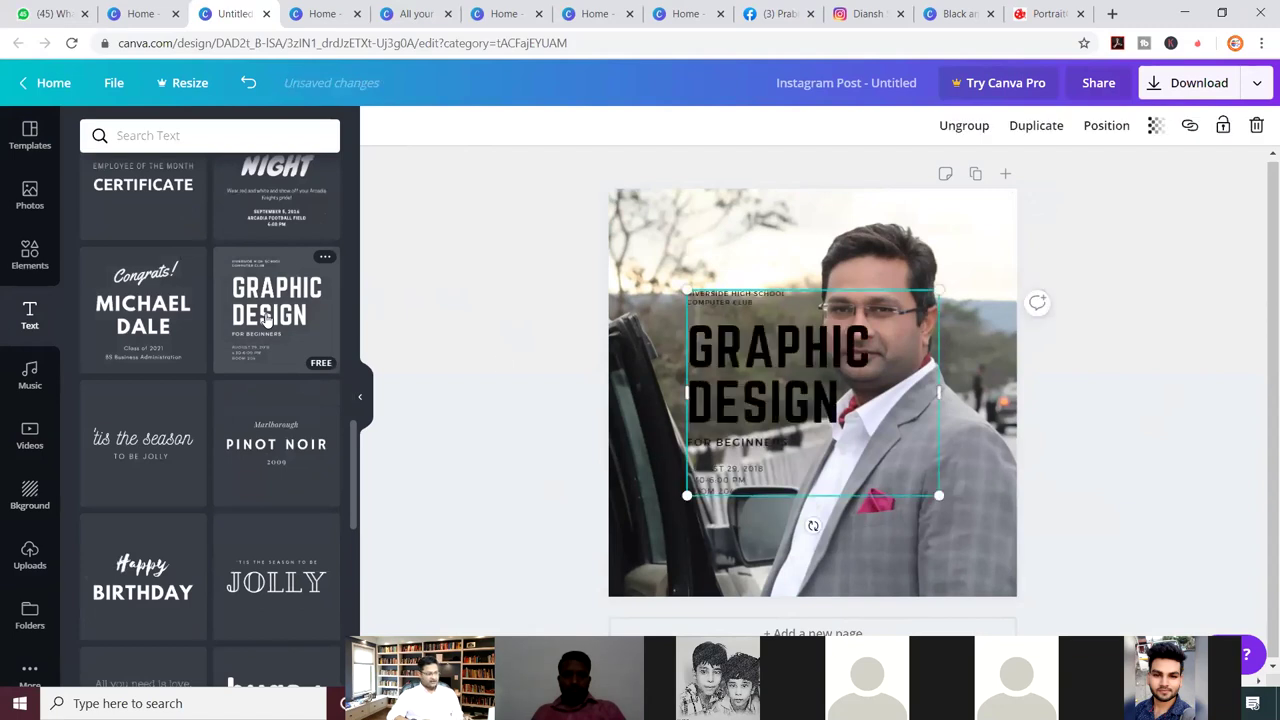
left_click_drag(935, 495, 1006, 551)
left_click_drag(816, 378, 767, 349)
left_click_drag(940, 506, 998, 562)
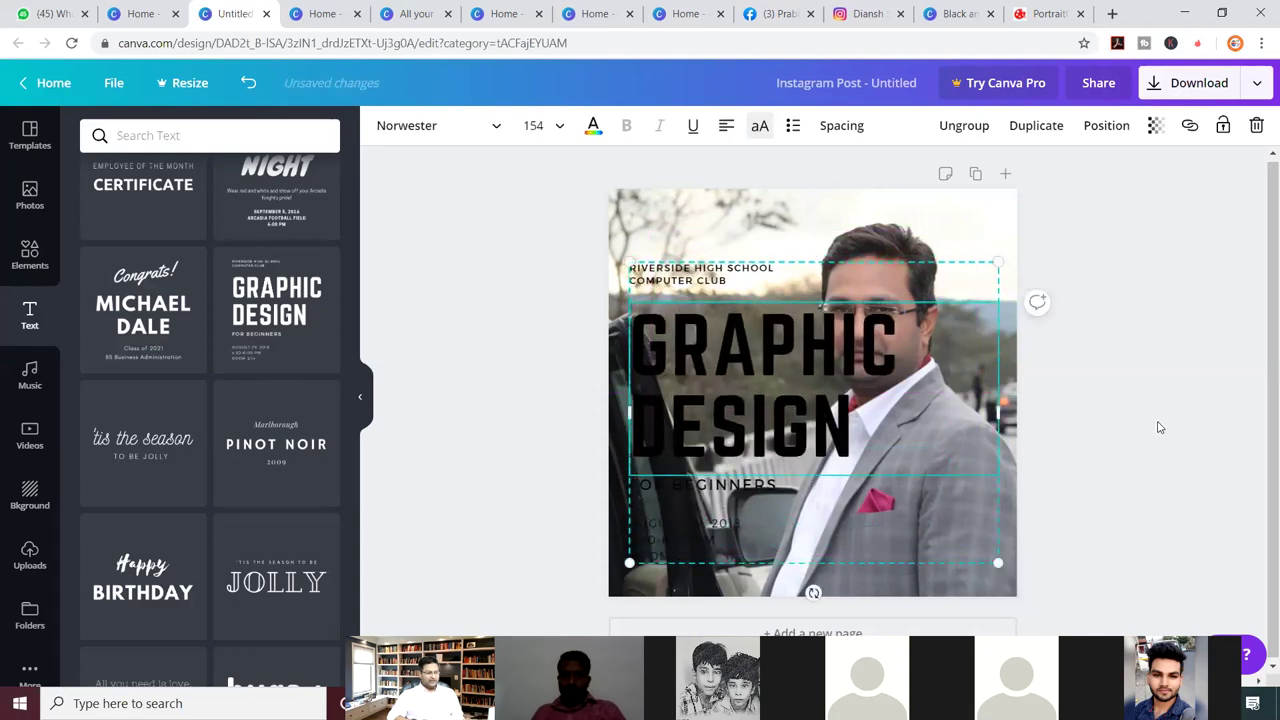
left_click_drag(840, 360, 836, 389)
Change the GRAPHIC DESIGN headline colour from black to white, then bring up the Elements library.
left_click(593, 125)
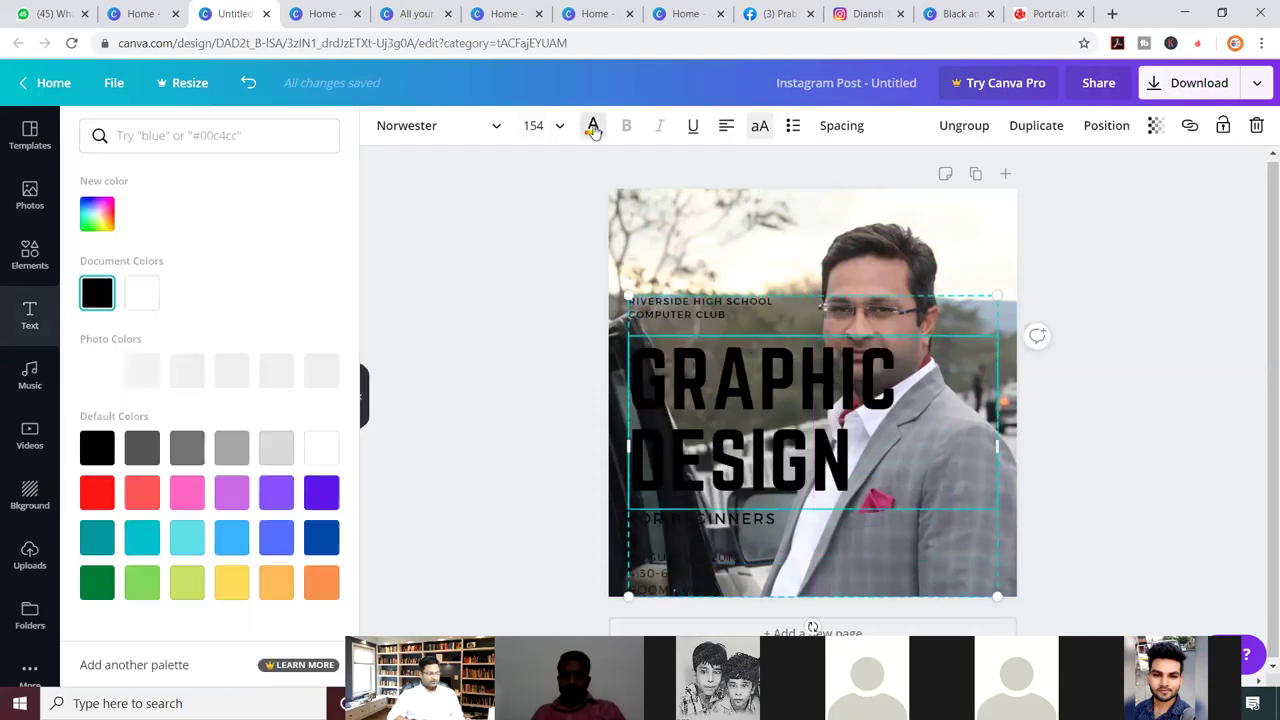
left_click(321, 447)
left_click(477, 337)
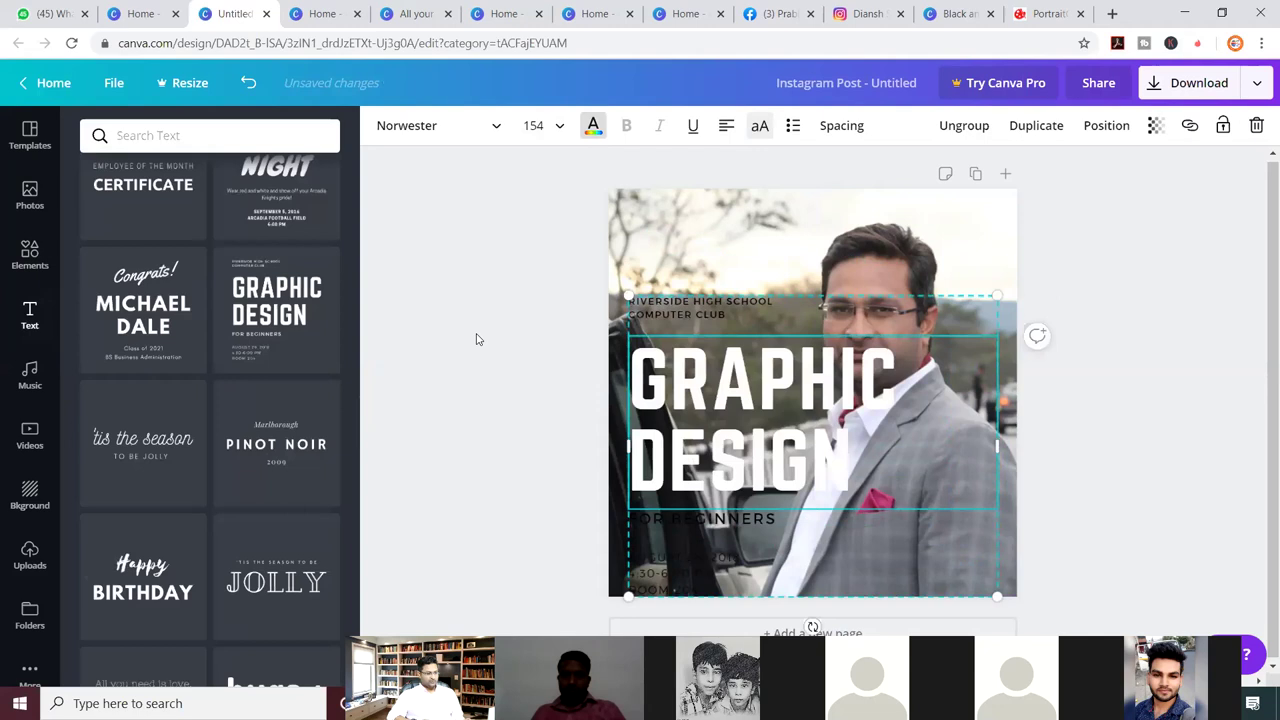
left_click(477, 339)
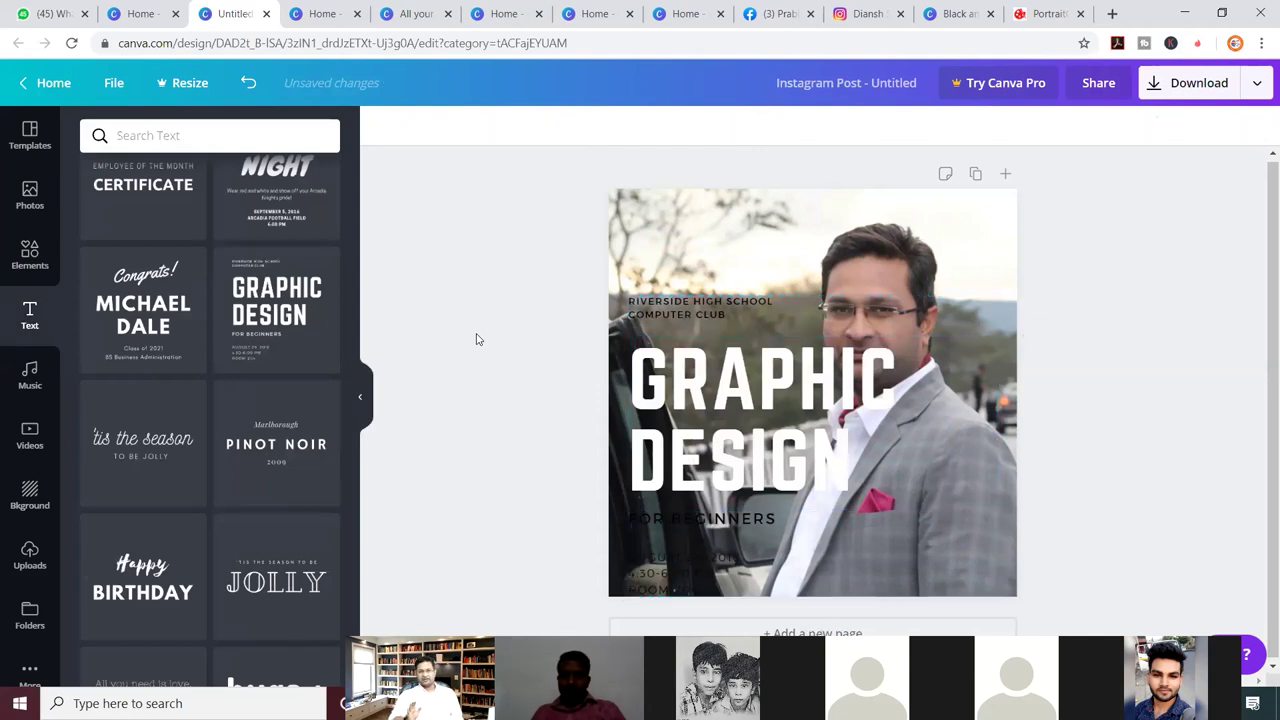
left_click(30, 254)
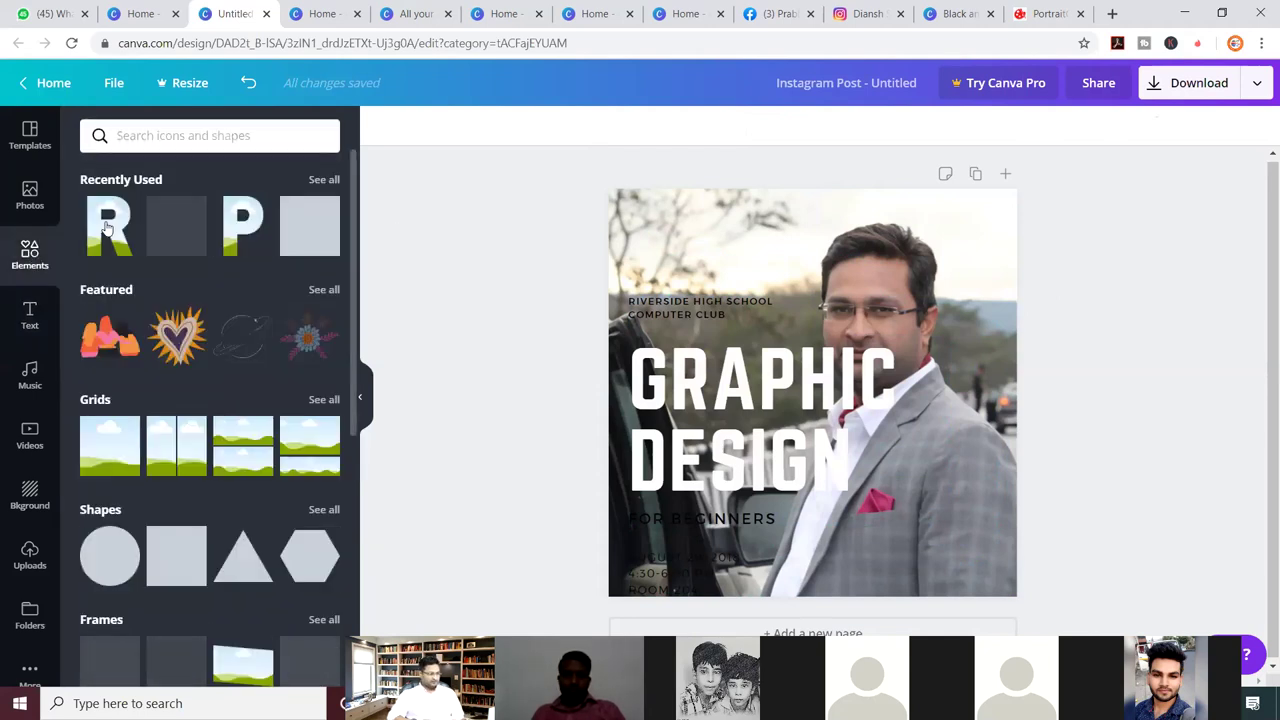
Add a grey square sized to cover the whole page and send it behind the text.
left_click(309, 236)
left_click_drag(706, 317, 682, 294)
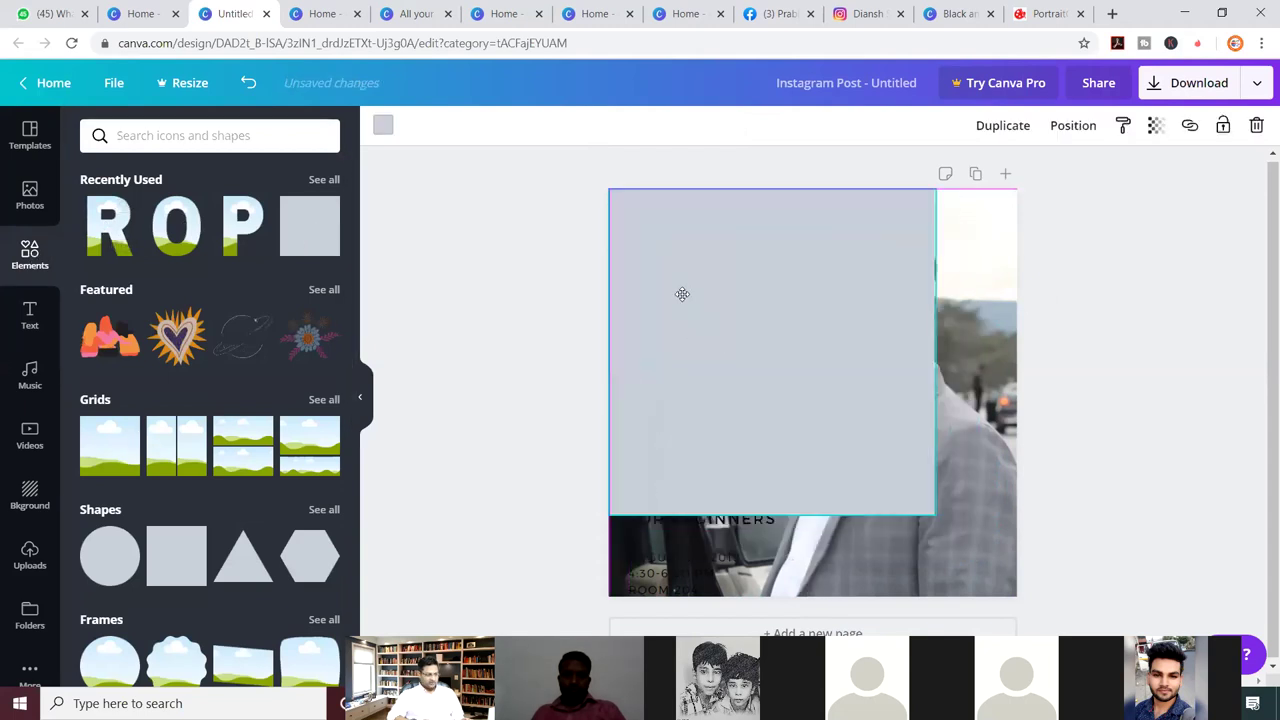
left_click_drag(946, 537, 1009, 598)
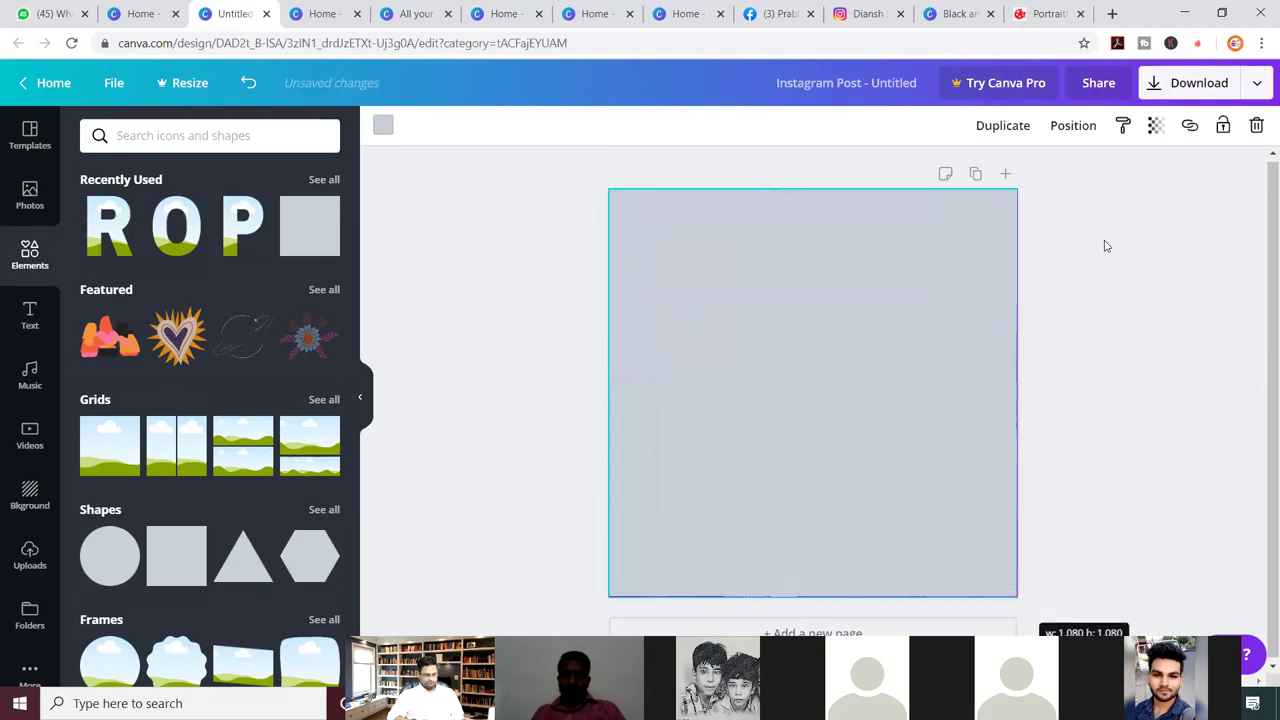
left_click(1075, 130)
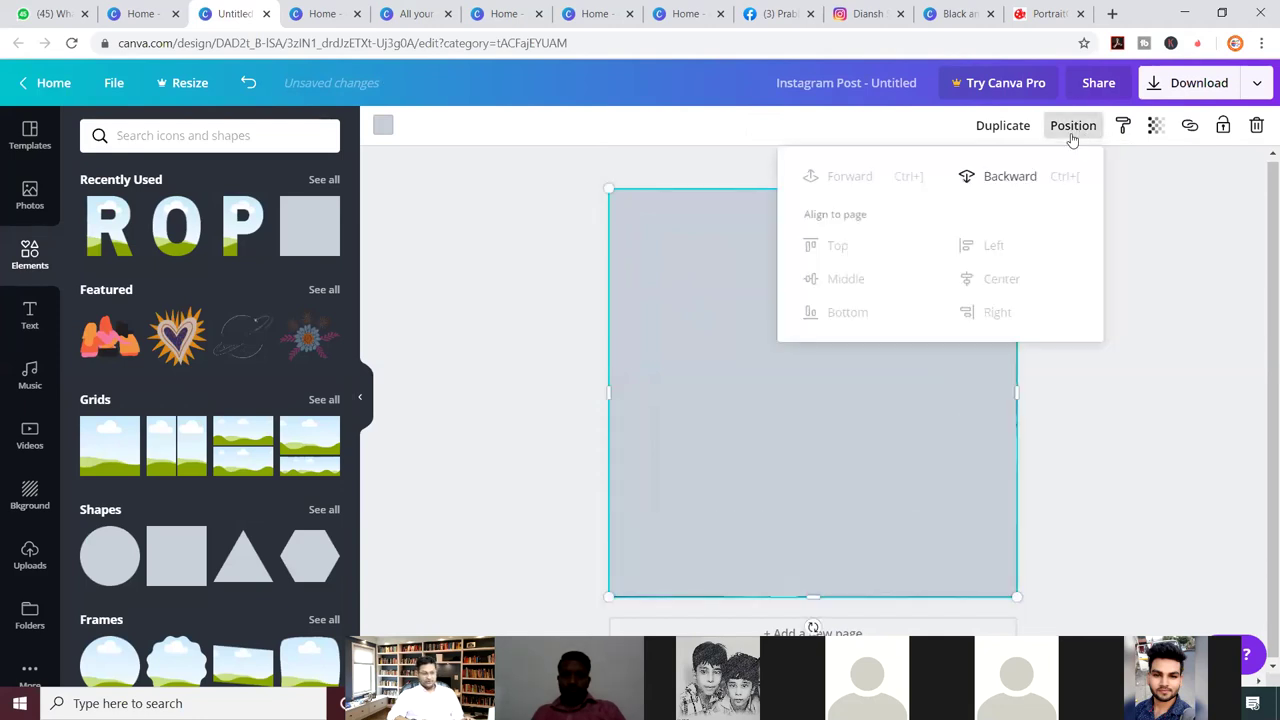
left_click(1008, 177)
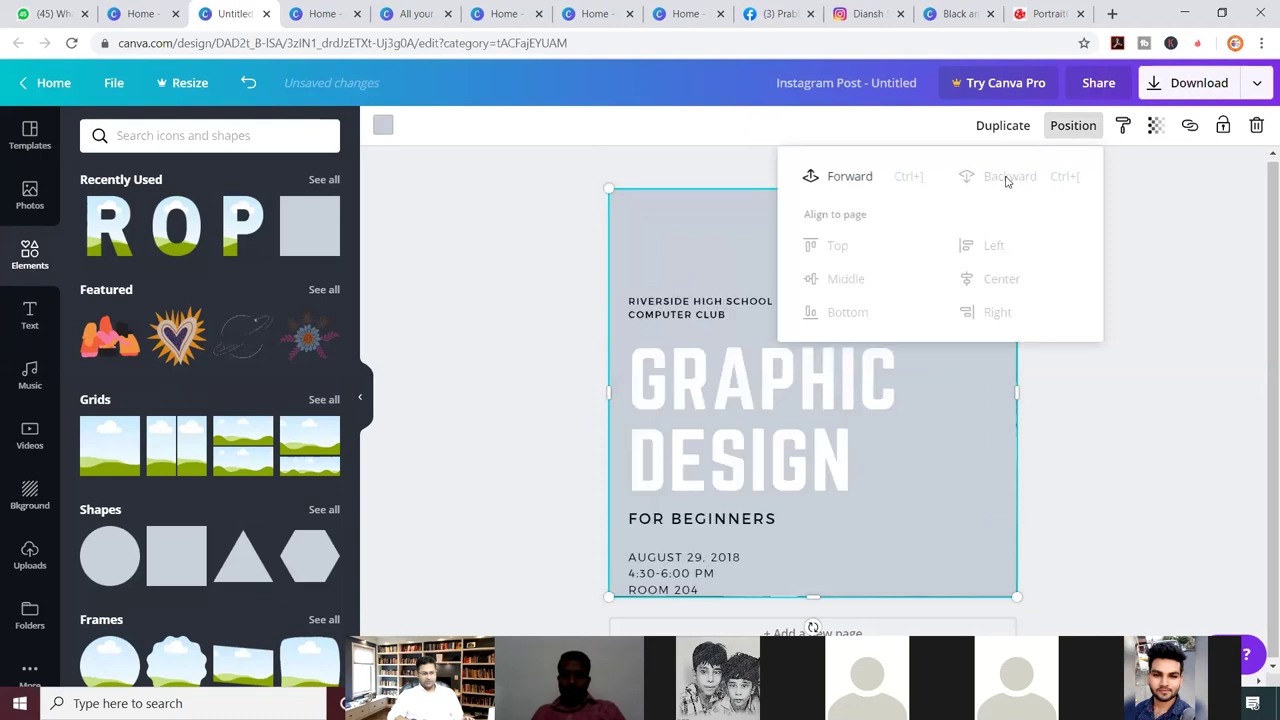
left_click(1177, 257)
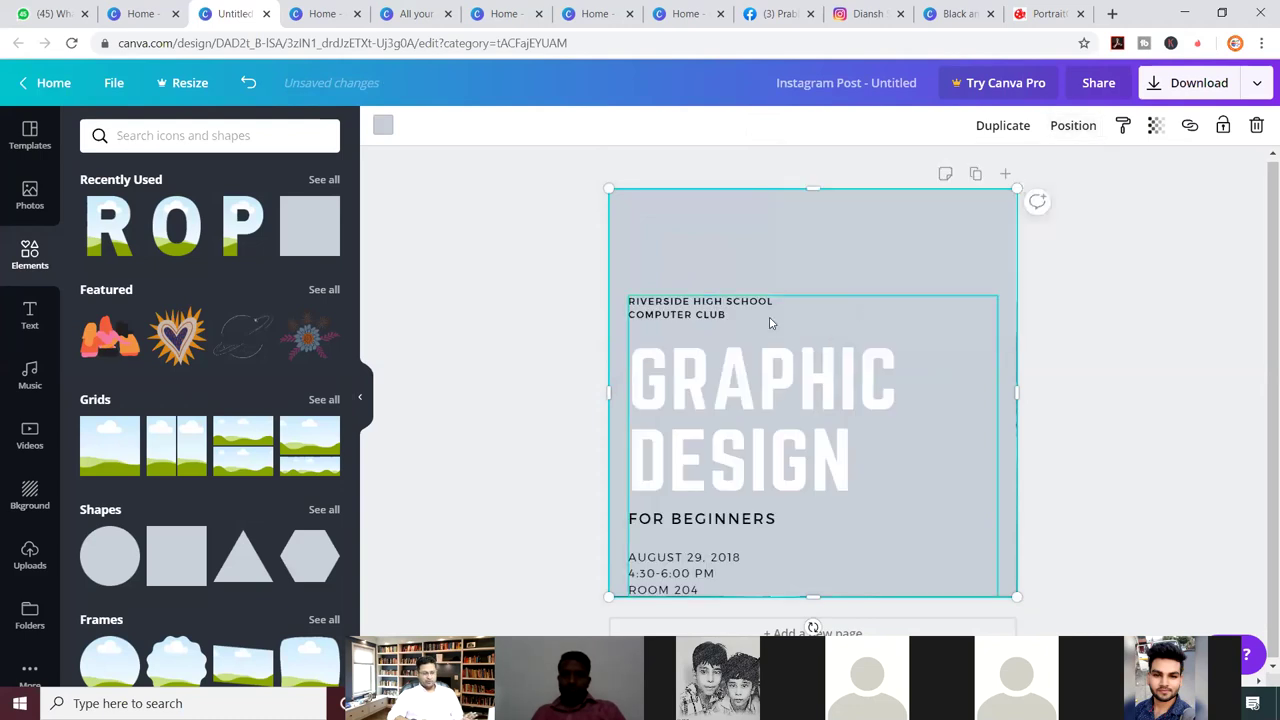
Colour the covering square black and set its transparency to about 35.
left_click(385, 126)
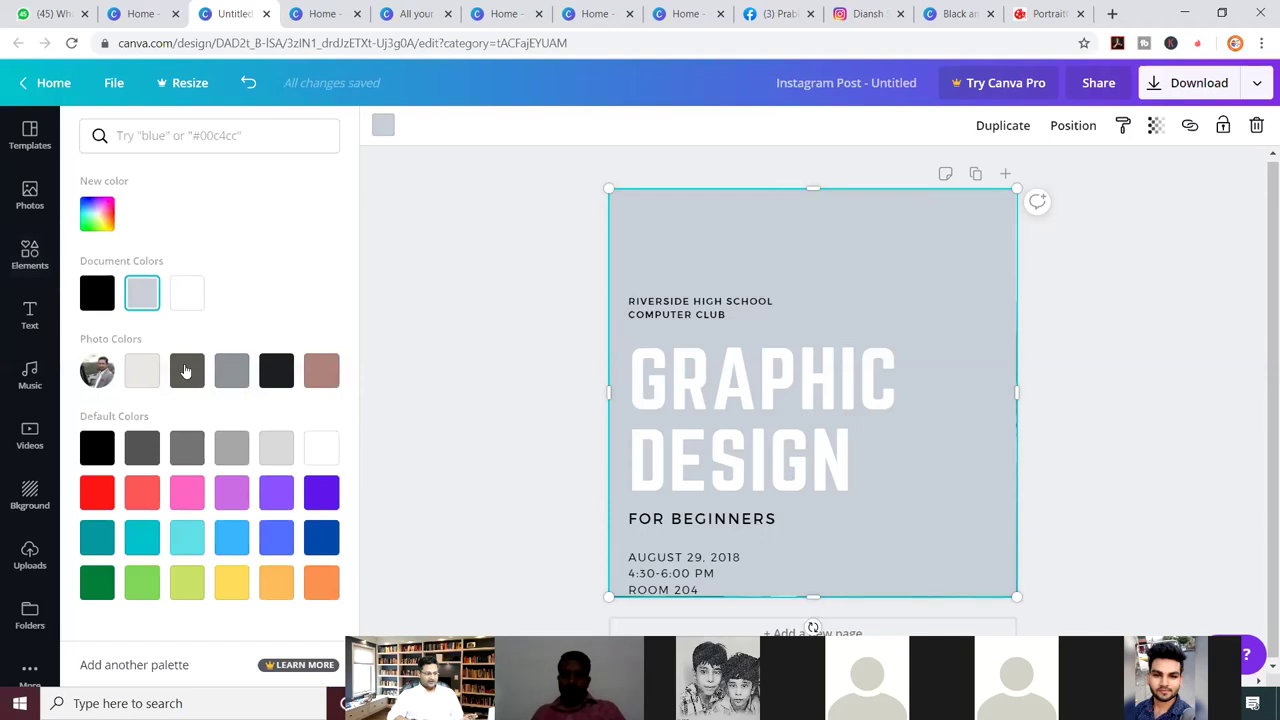
left_click(97, 293)
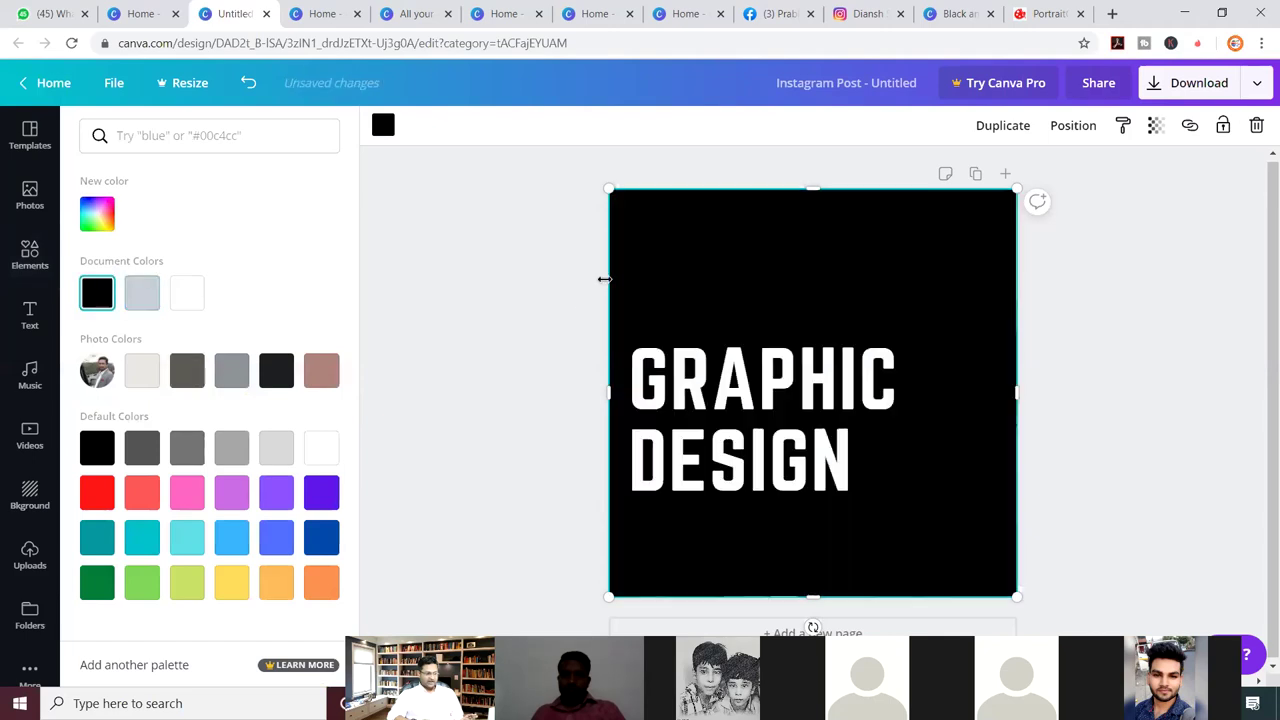
left_click(1156, 126)
left_click_drag(1128, 172, 1040, 196)
left_click(1183, 357)
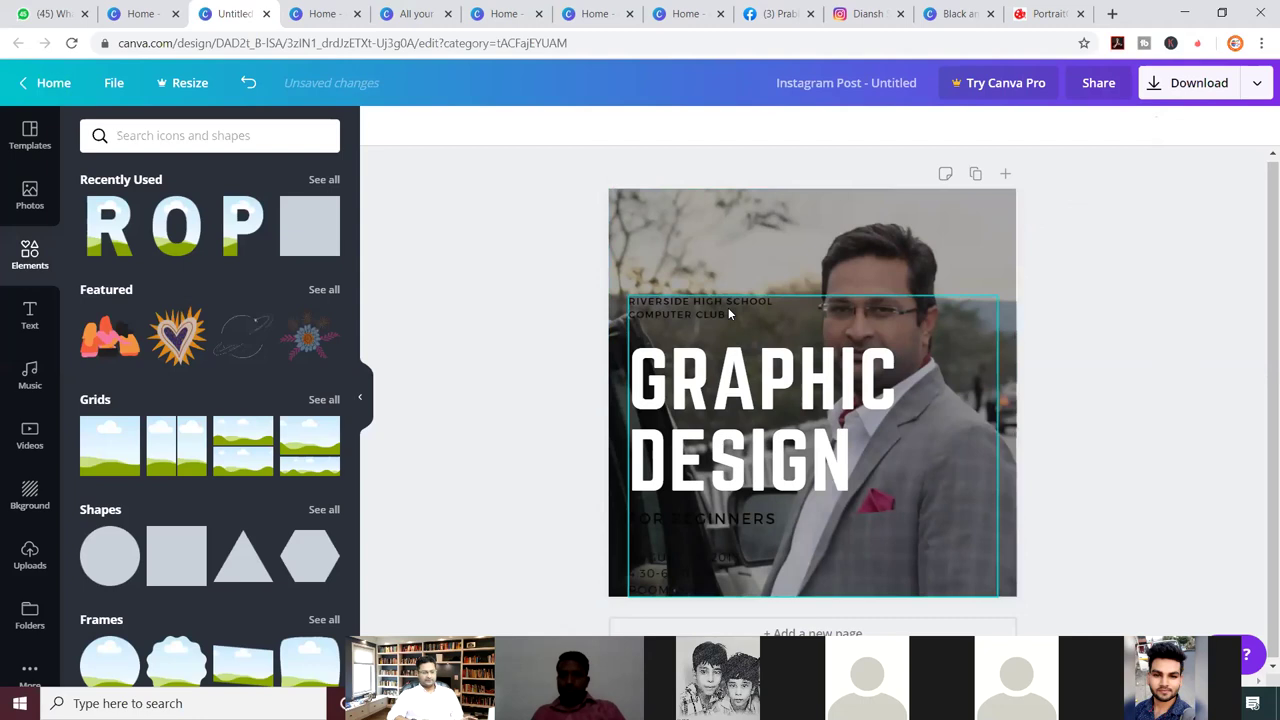
Make the school club lines in the text group white.
left_click(728, 307)
left_click(593, 125)
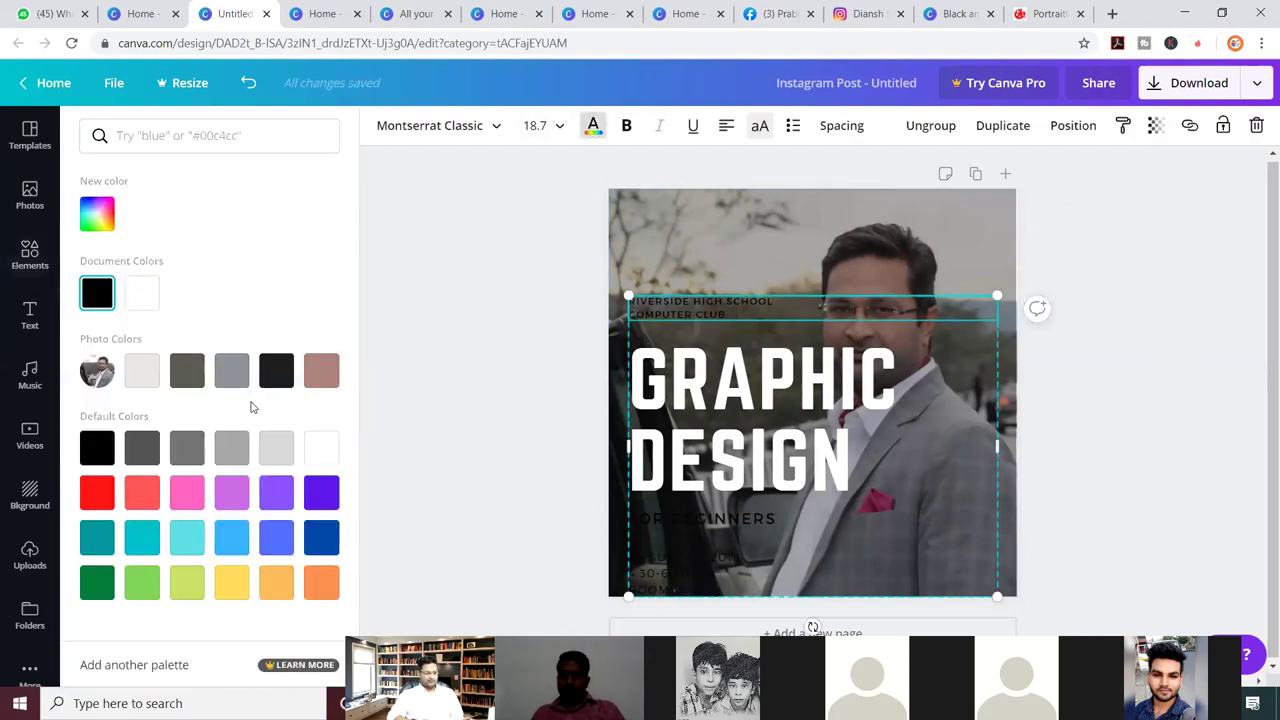
left_click(320, 444)
Make the FOR BEGINNERS subtitle white as well.
left_click(740, 519)
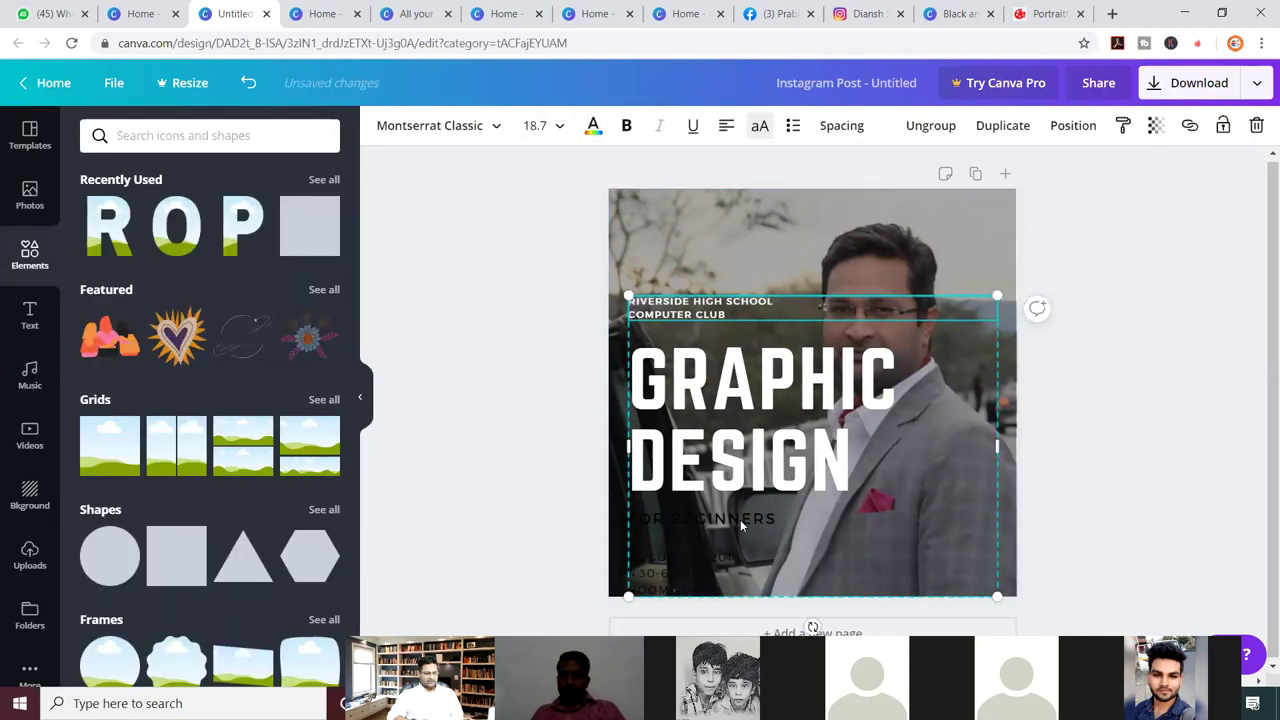
left_click(593, 125)
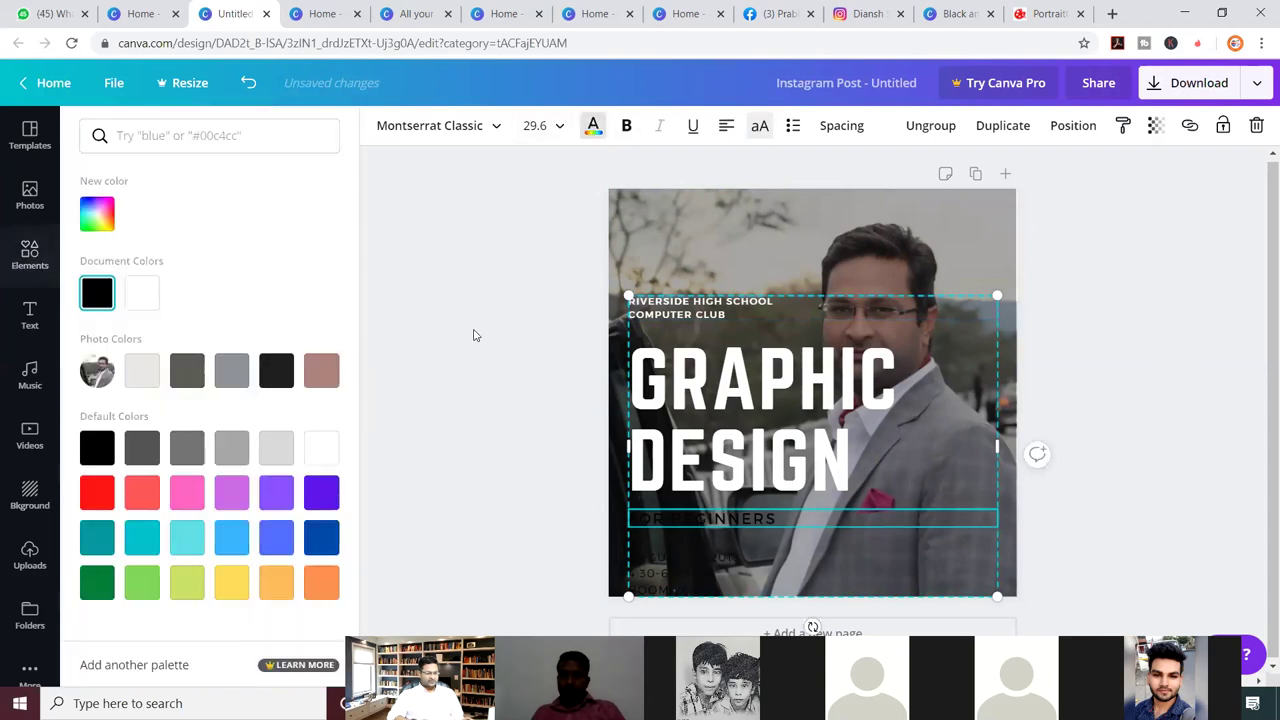
left_click(321, 444)
left_click(502, 291)
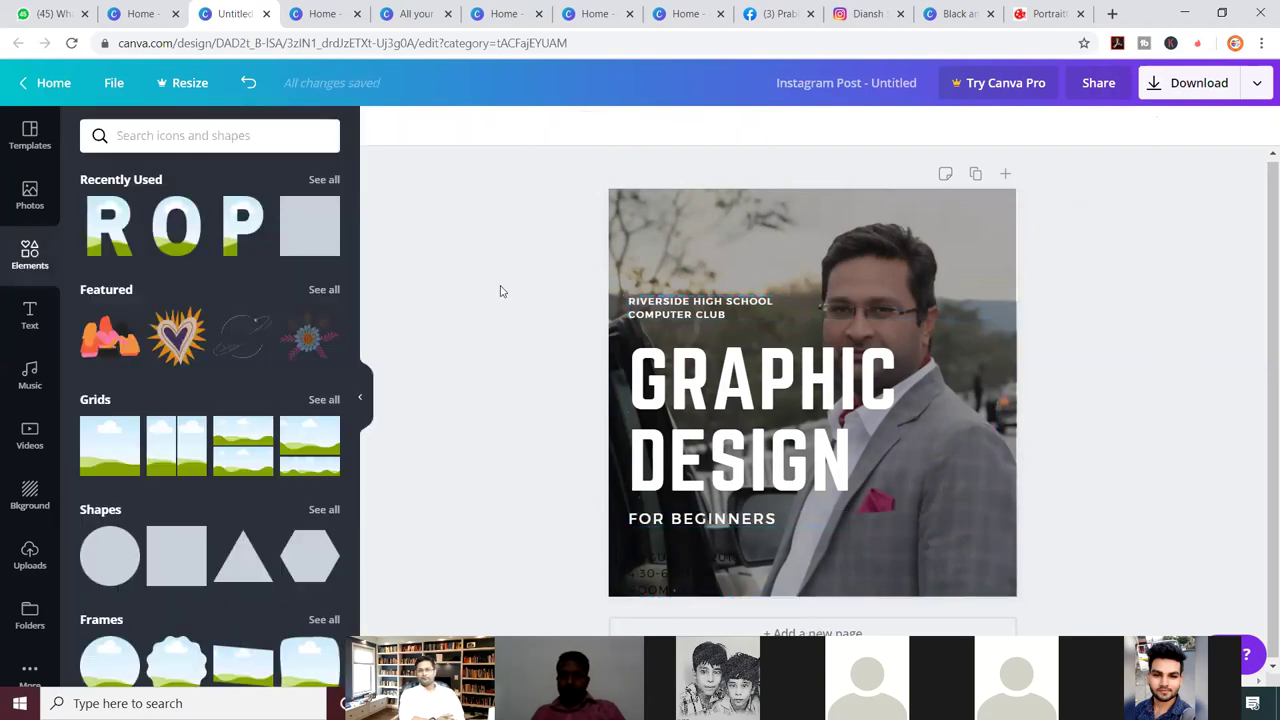
left_click(866, 263)
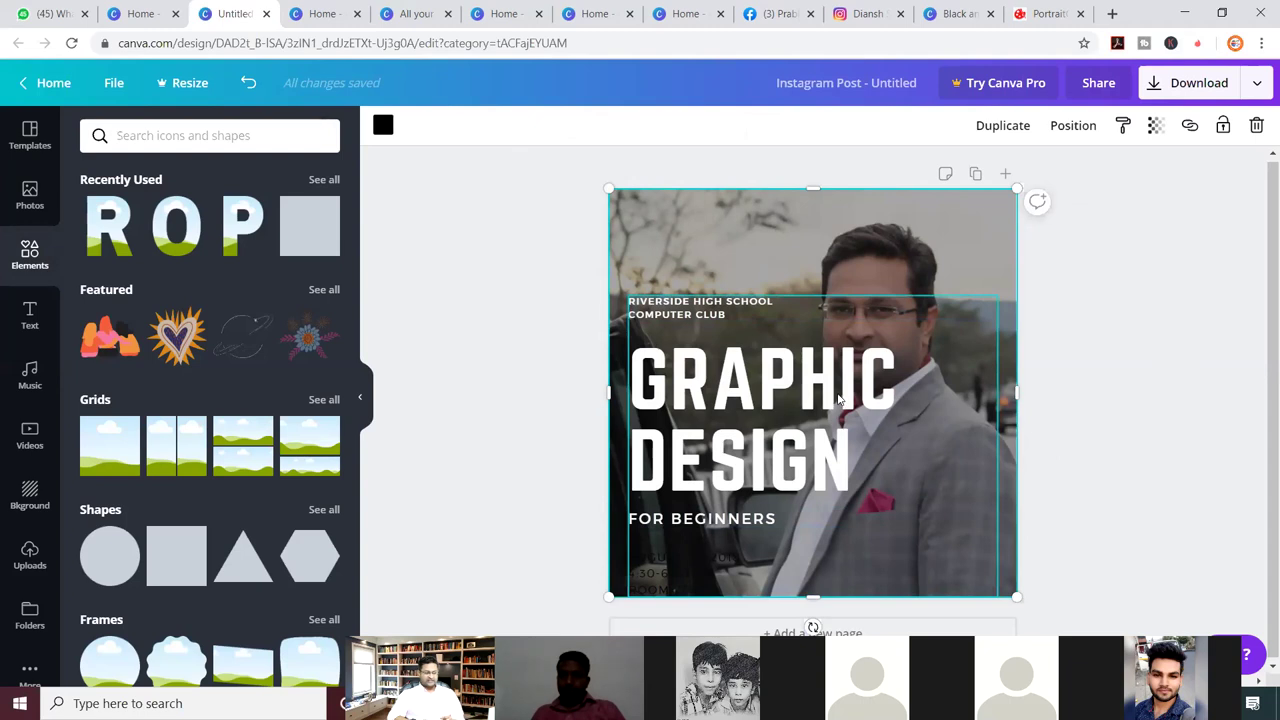
Add a grey square shape, shrink it and tilt it clockwise.
left_click(507, 268)
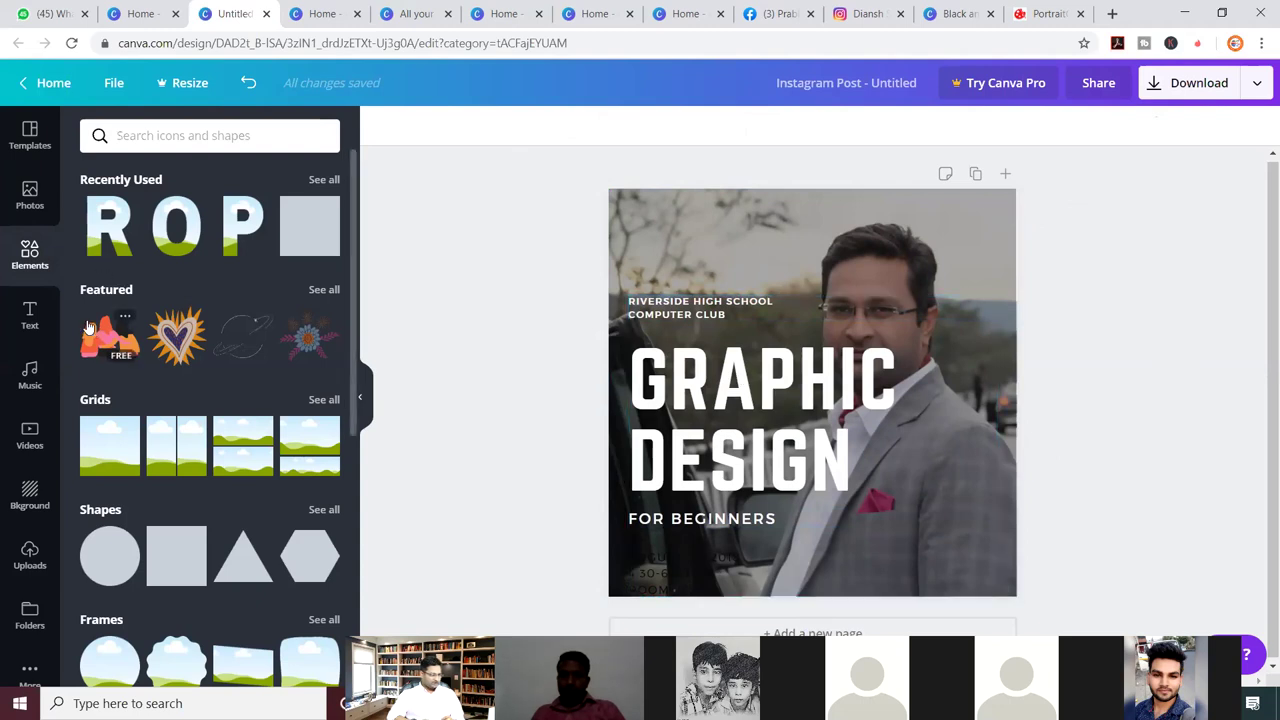
left_click(313, 231)
left_click_drag(977, 228, 947, 257)
left_click_drag(652, 558, 745, 462)
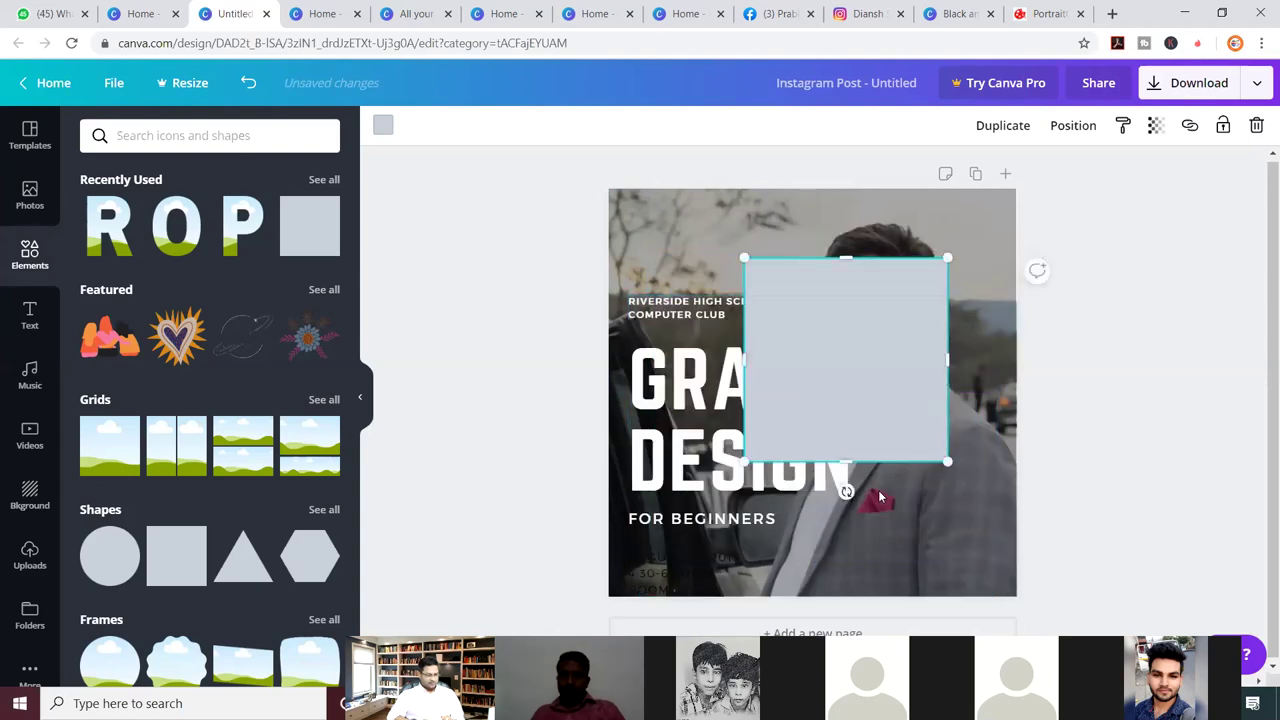
mouse_move(846, 491)
left_mouse_down()
mouse_move(745, 444)
mouse_move(782, 480)
mouse_move(829, 492)
left_mouse_up()
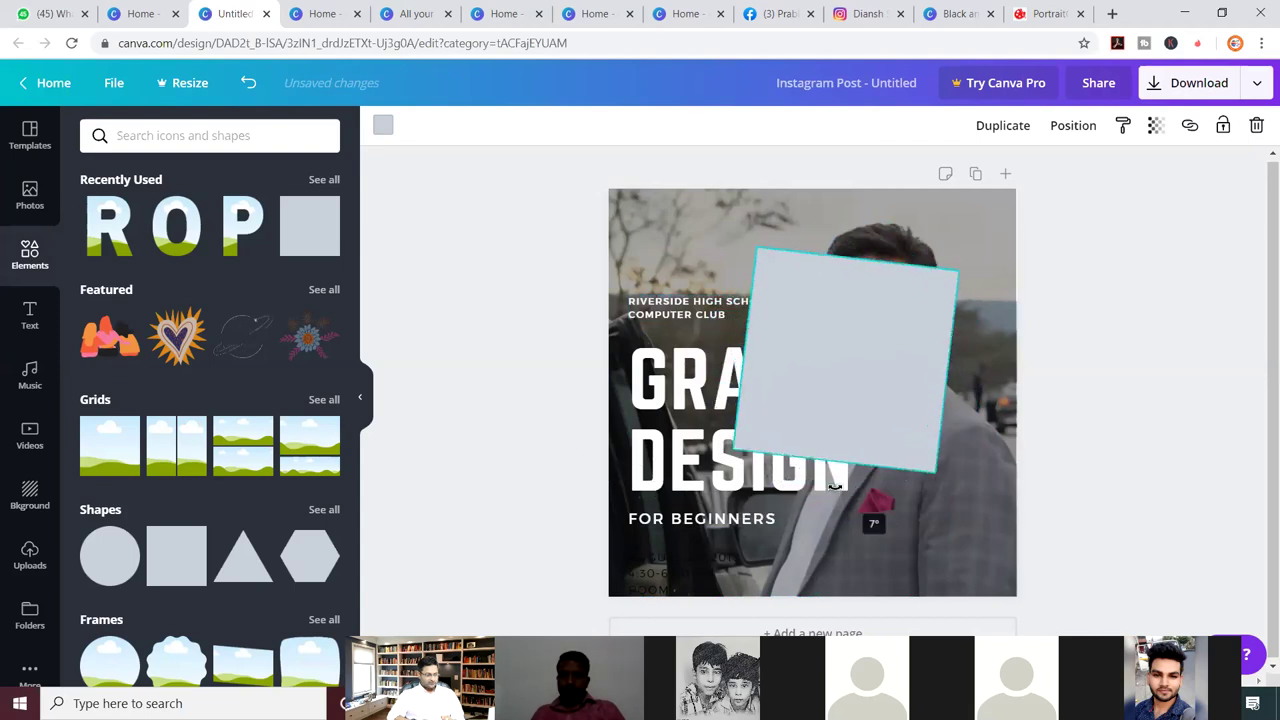
Position the tilted square over the upper-right corner of the photo.
left_click_drag(924, 298, 931, 280)
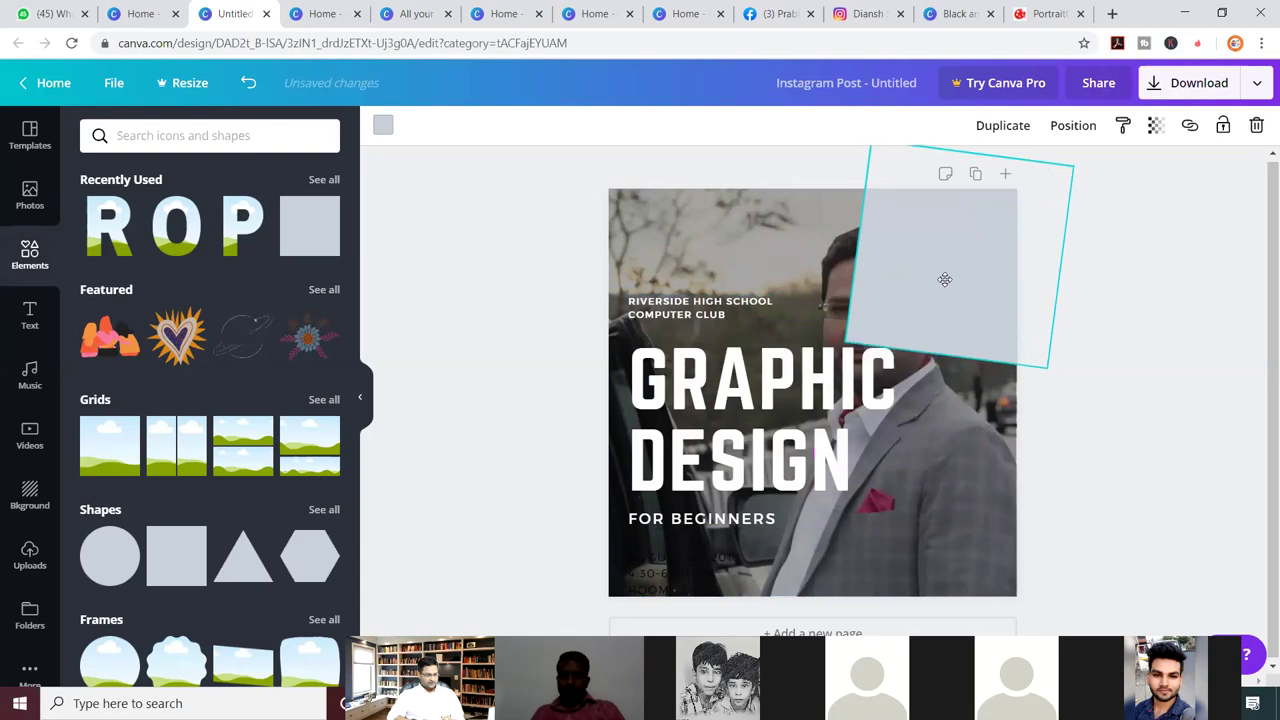
left_click(1165, 315)
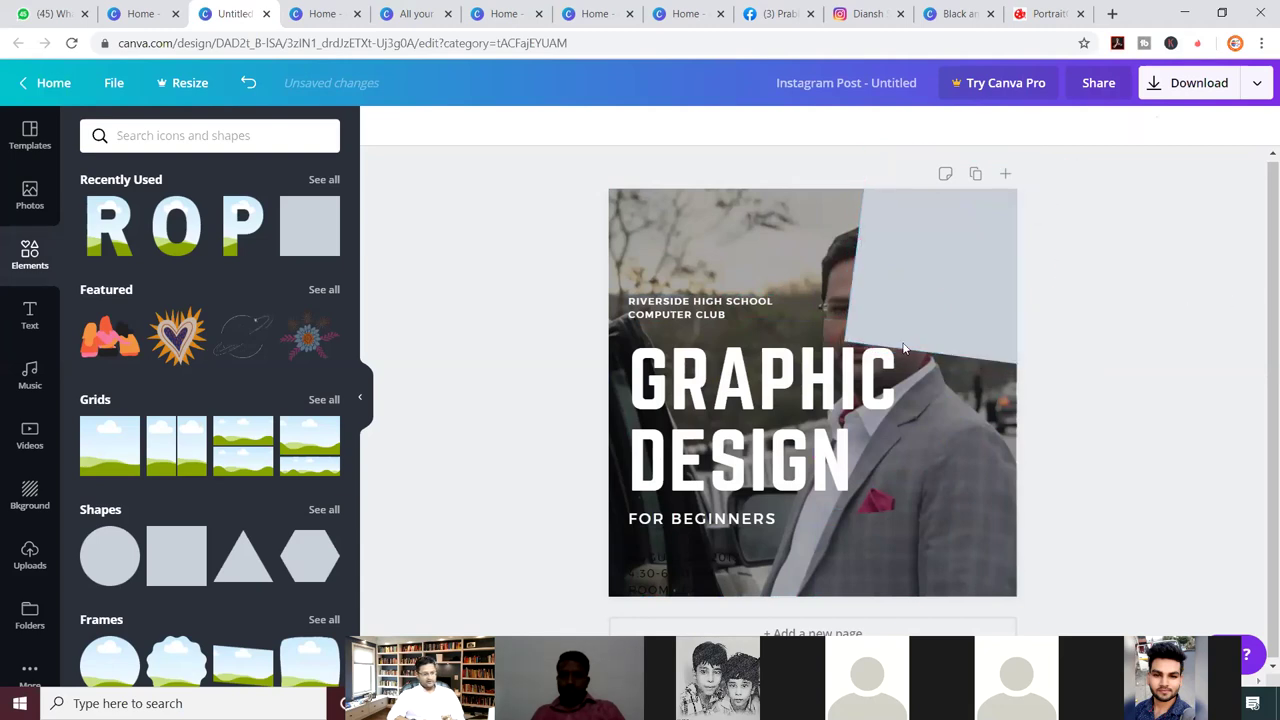
left_click_drag(903, 317, 920, 291)
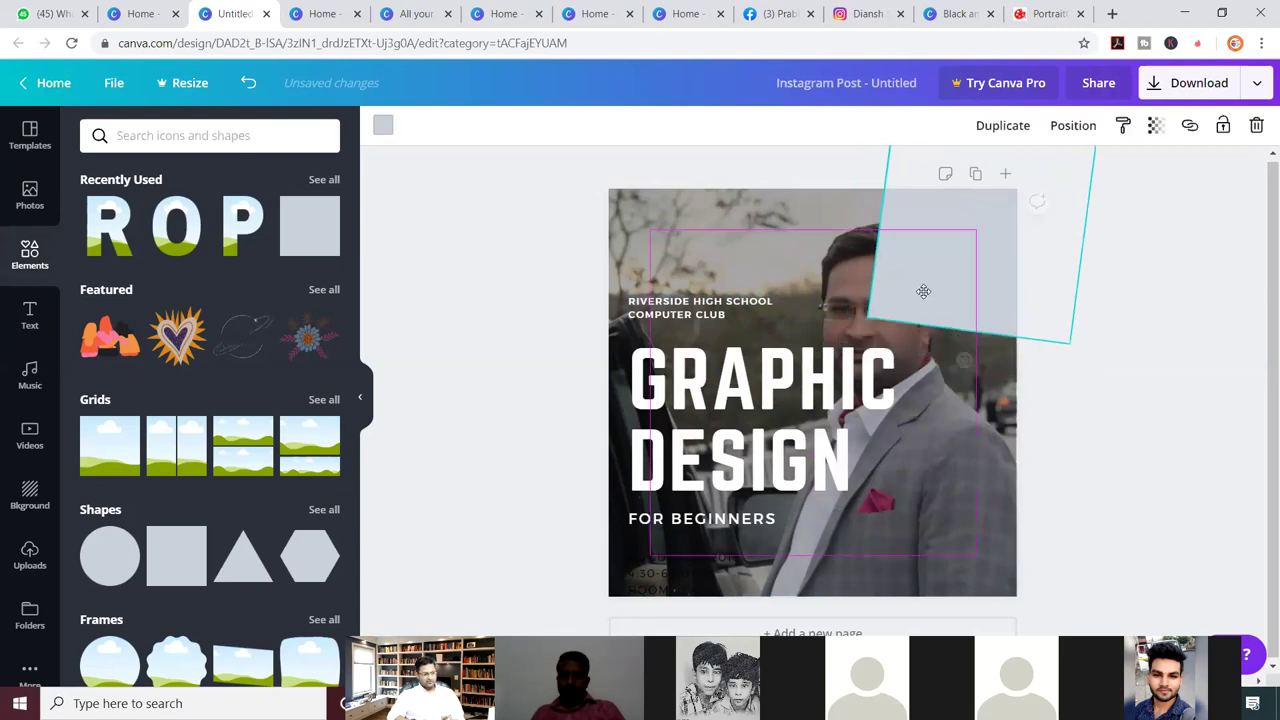
left_click(1208, 257)
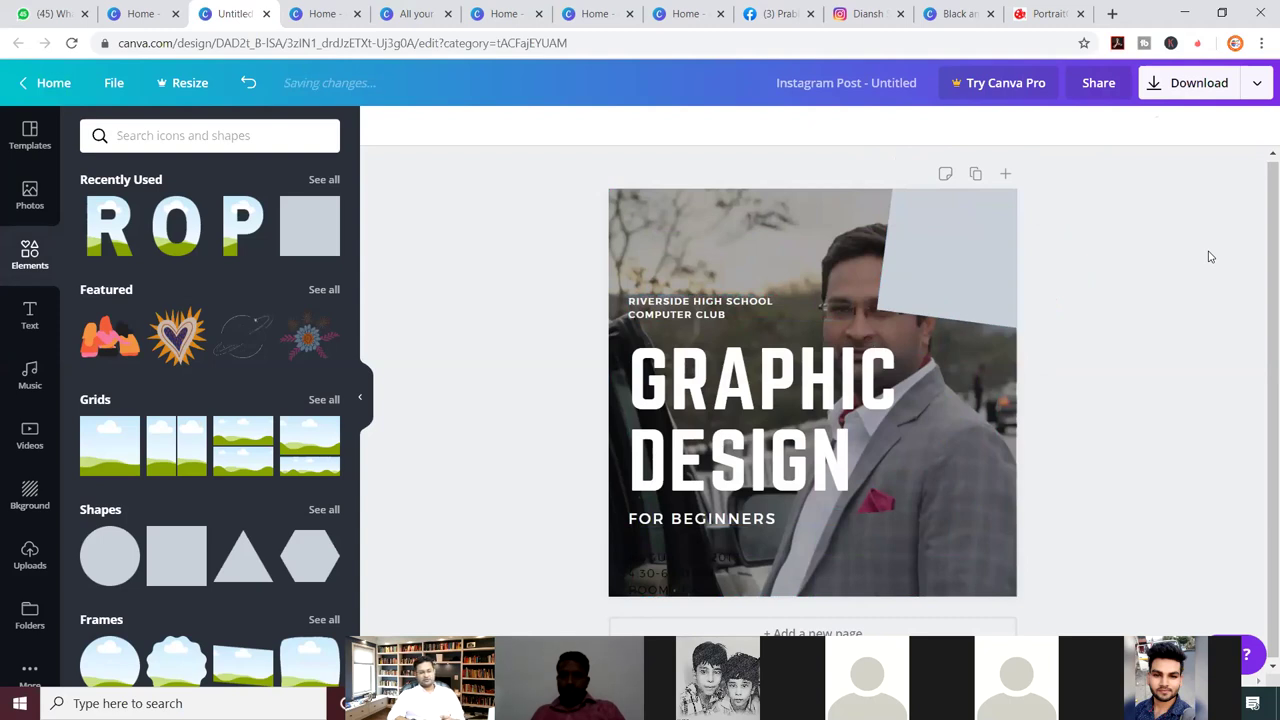
left_click(926, 294)
left_click_drag(926, 294, 871, 345)
left_click(1150, 308)
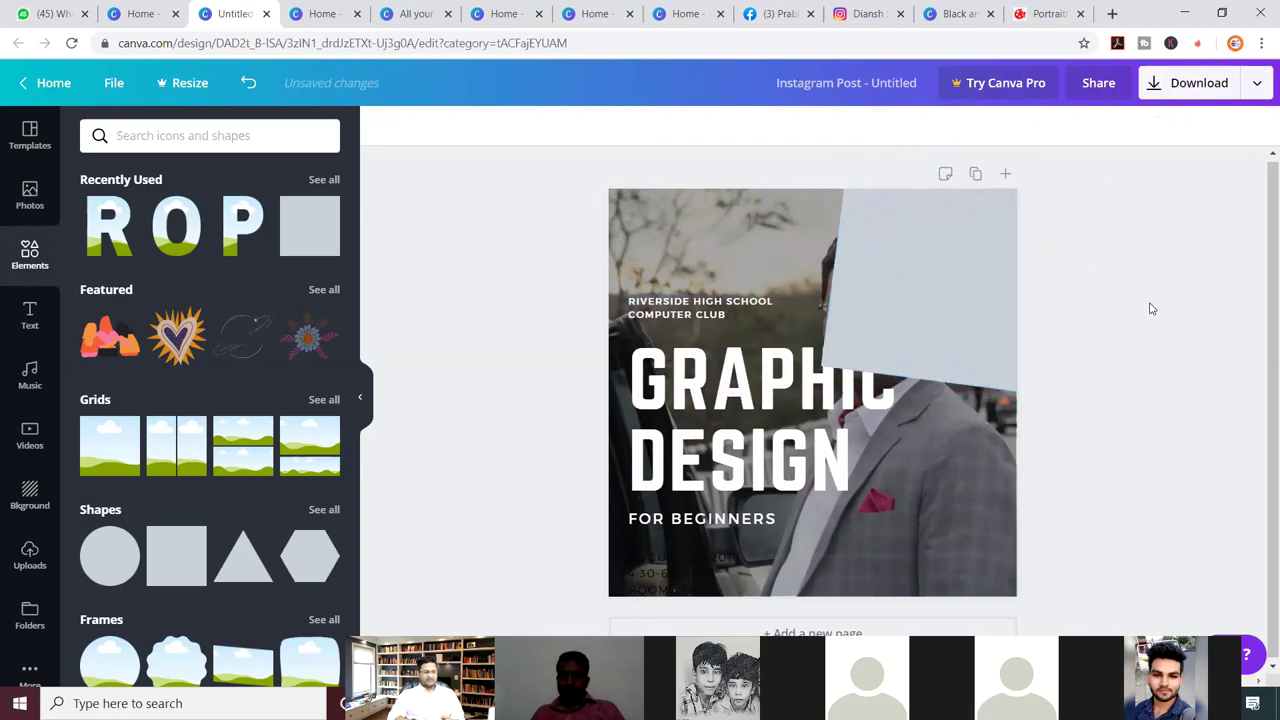
left_click(919, 296)
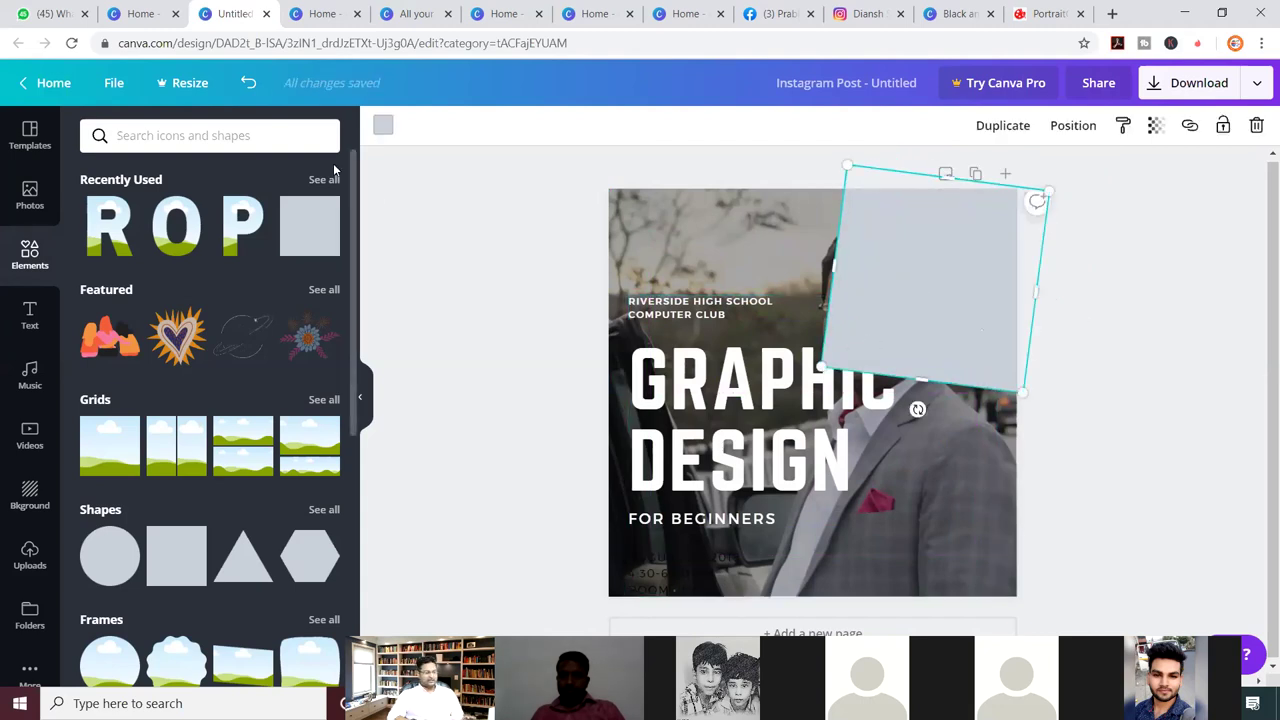
Colour the tilted square dusty pink using a colour taken from the photo.
left_click(383, 124)
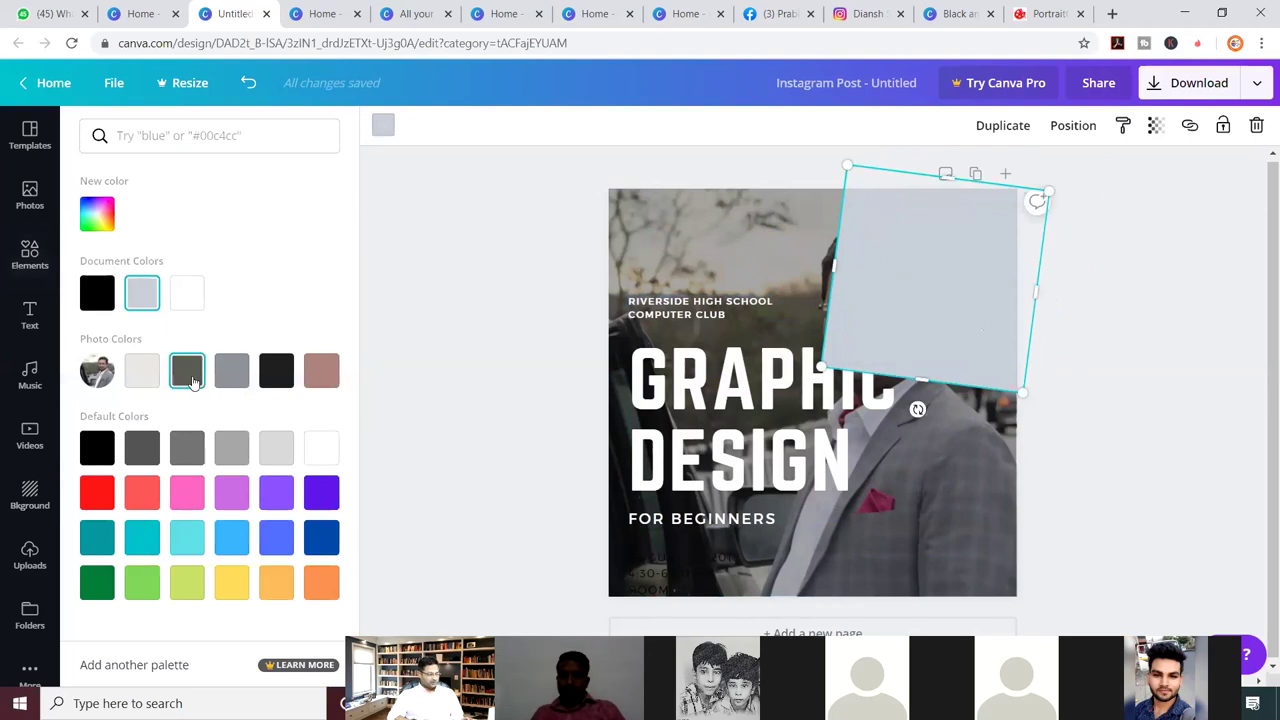
left_click(321, 370)
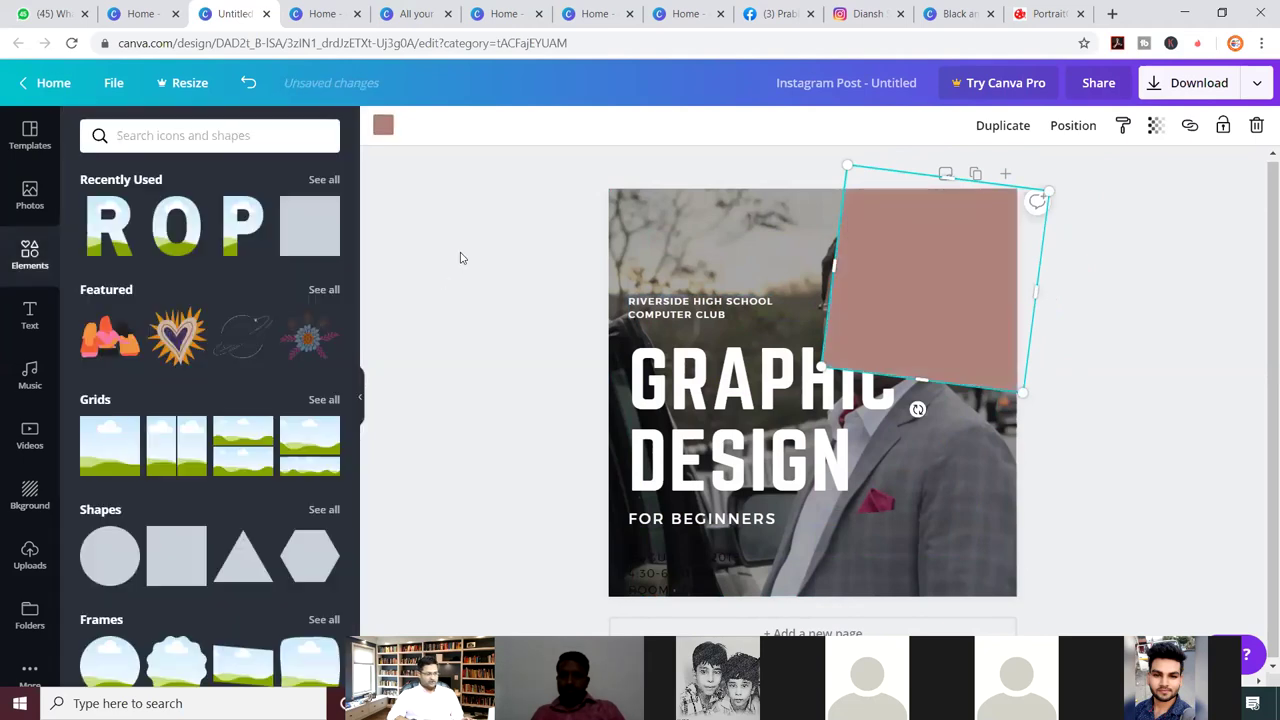
left_click(1202, 400)
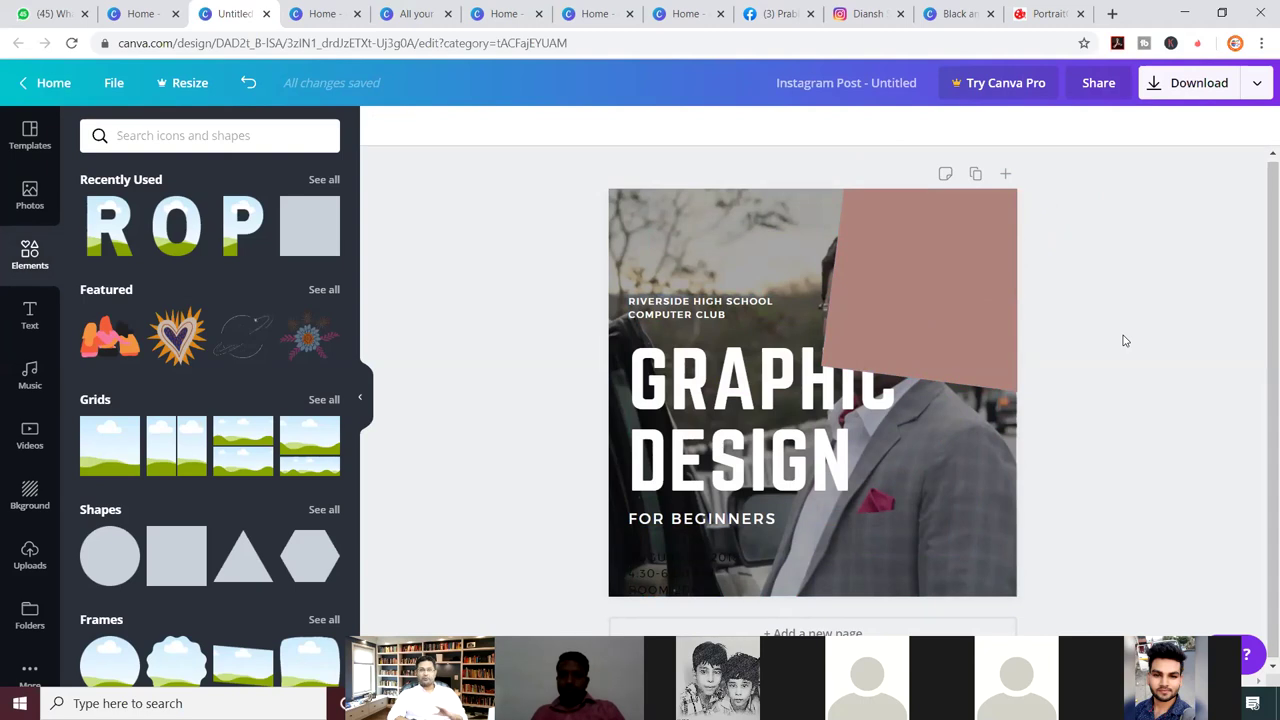
Move the pink square one layer backward, behind the GRAPHIC text.
left_click(930, 325)
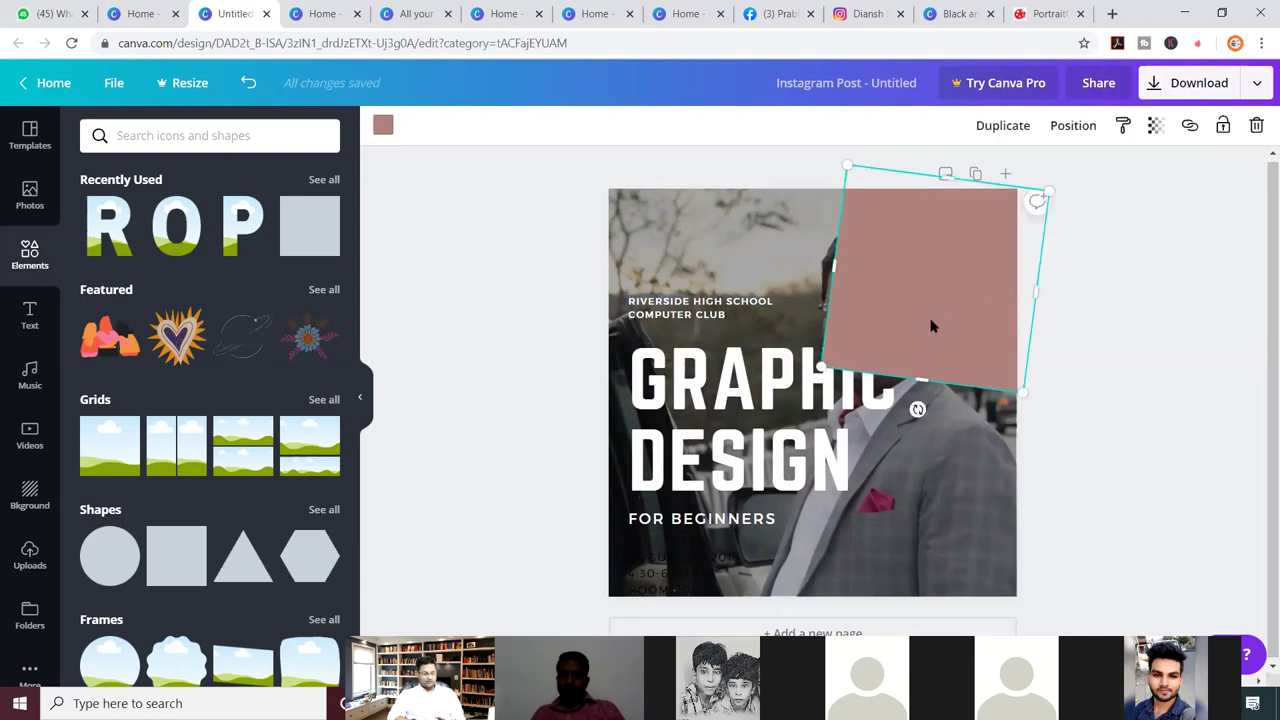
left_click(1070, 127)
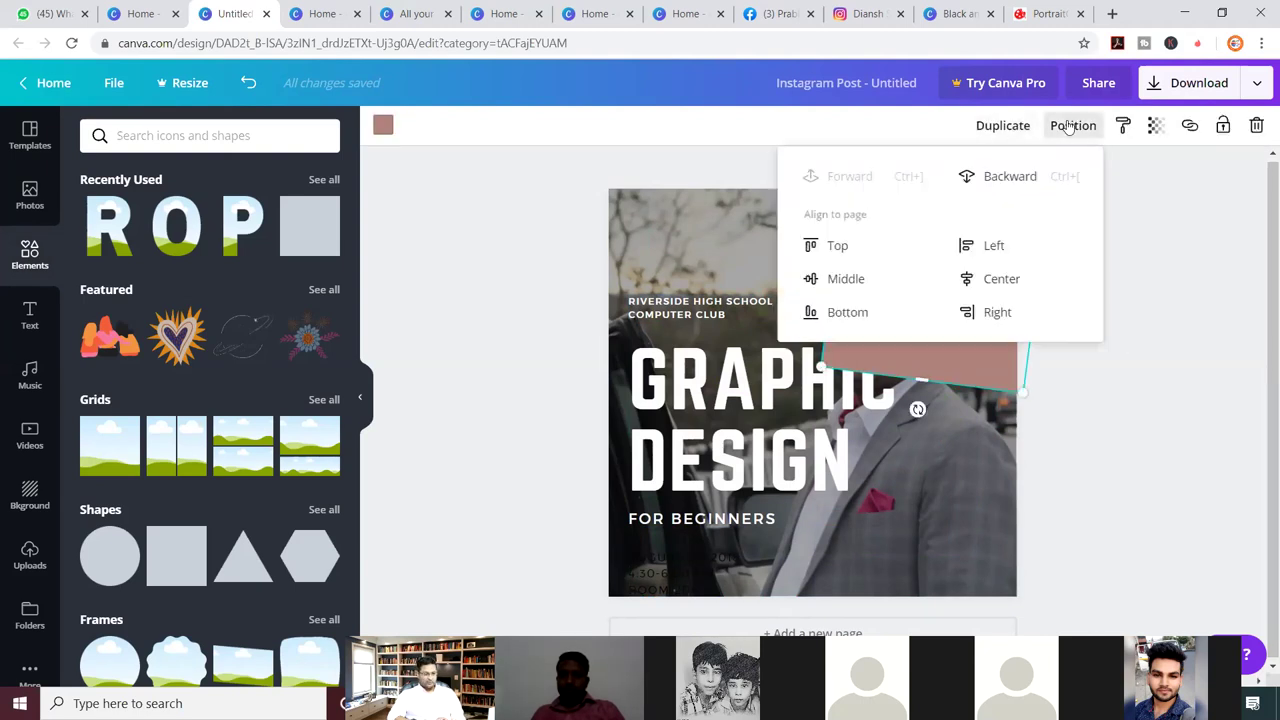
left_click(1019, 183)
left_click(1154, 337)
left_click(1159, 338)
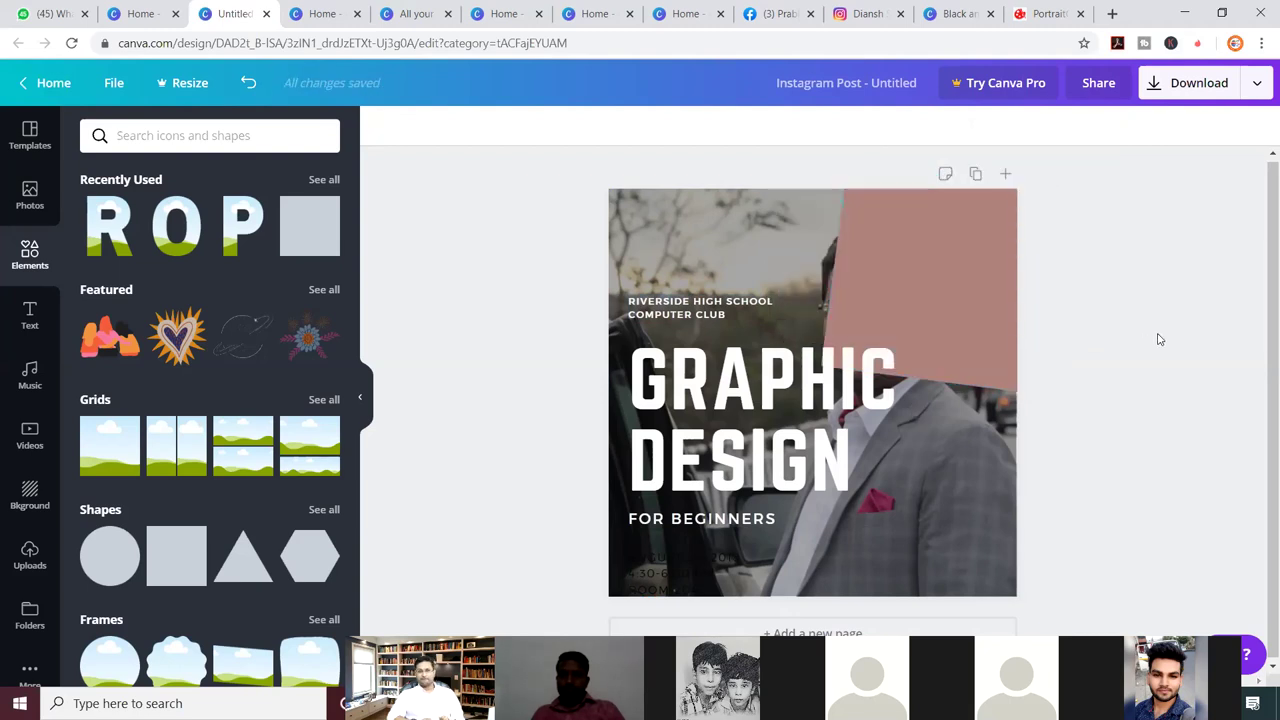
left_click(1184, 327)
left_click(956, 303)
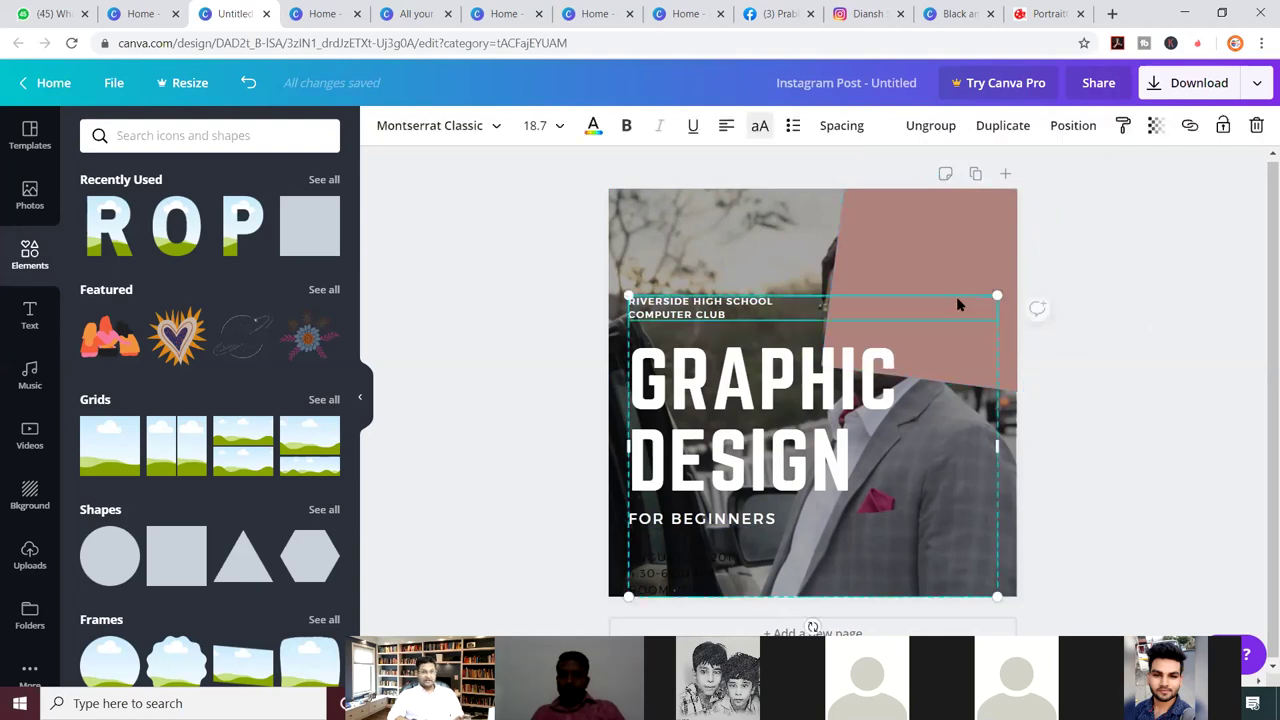
left_click(958, 254)
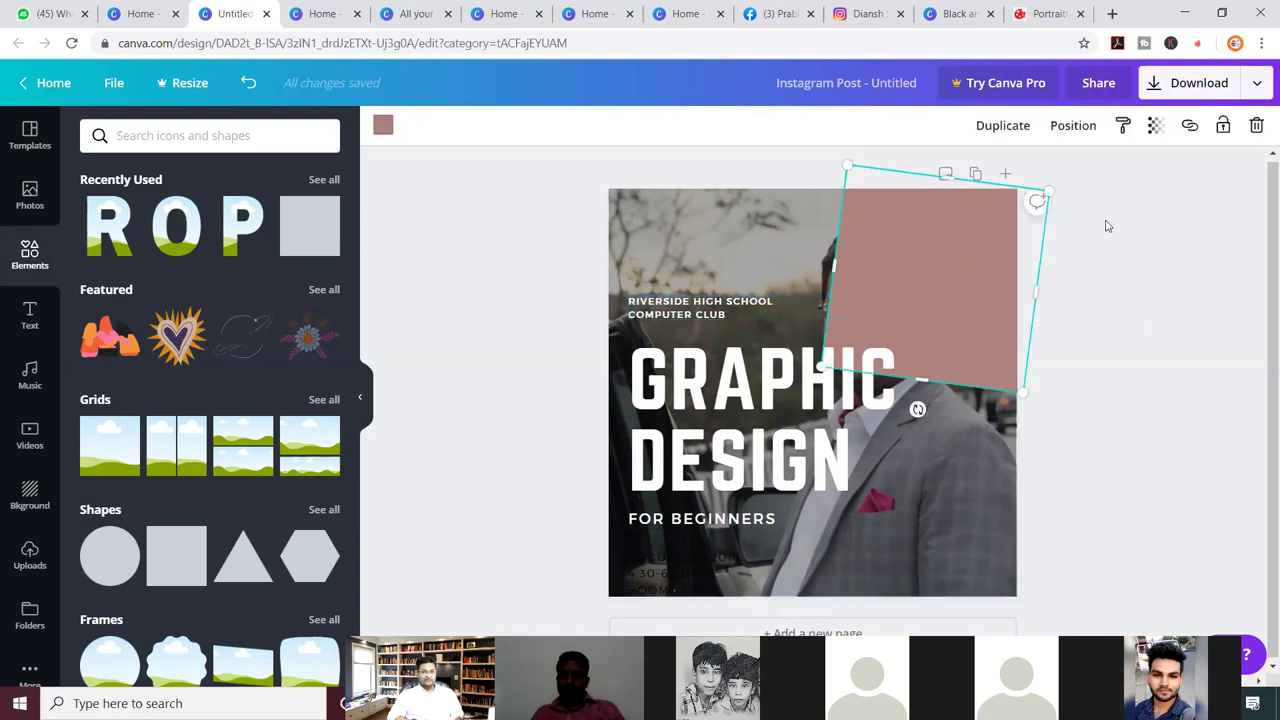
Lower the pink rectangle's transparency, then delete the rectangle from the post.
left_click(1156, 125)
left_click_drag(1120, 170, 1077, 170)
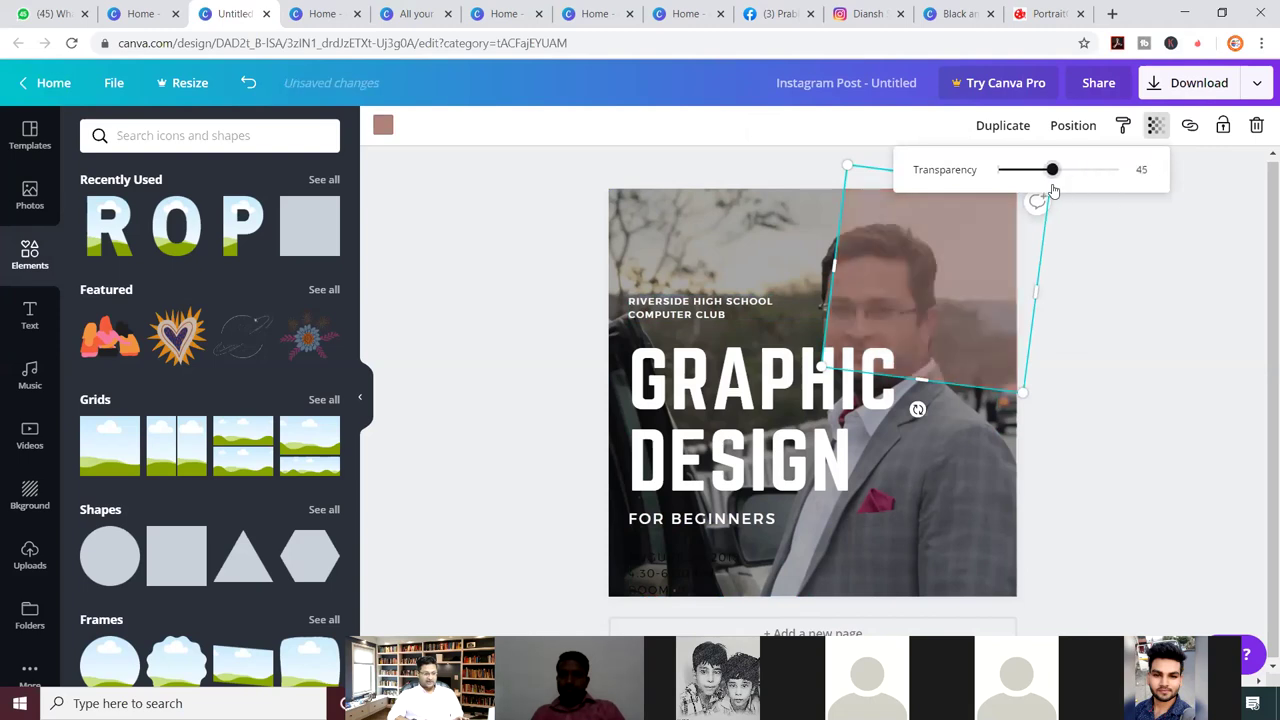
left_click(1237, 357)
left_click(1199, 361)
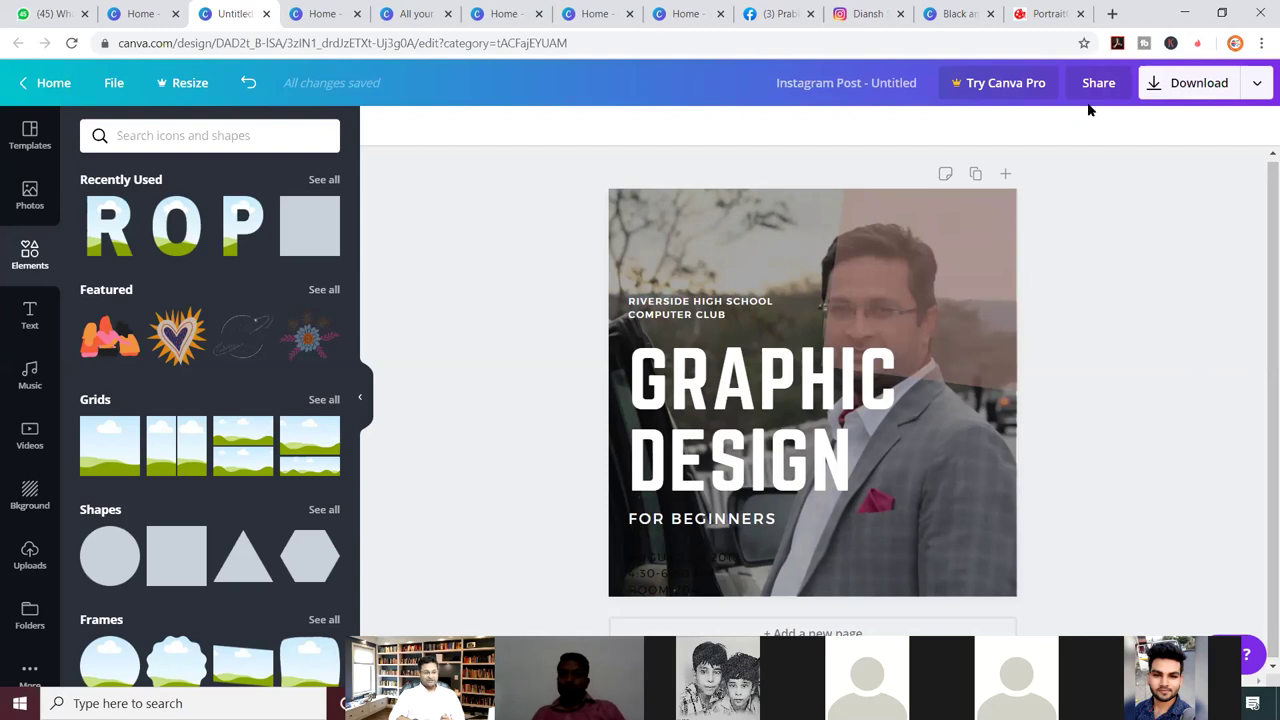
left_click(925, 259)
key("Delete")
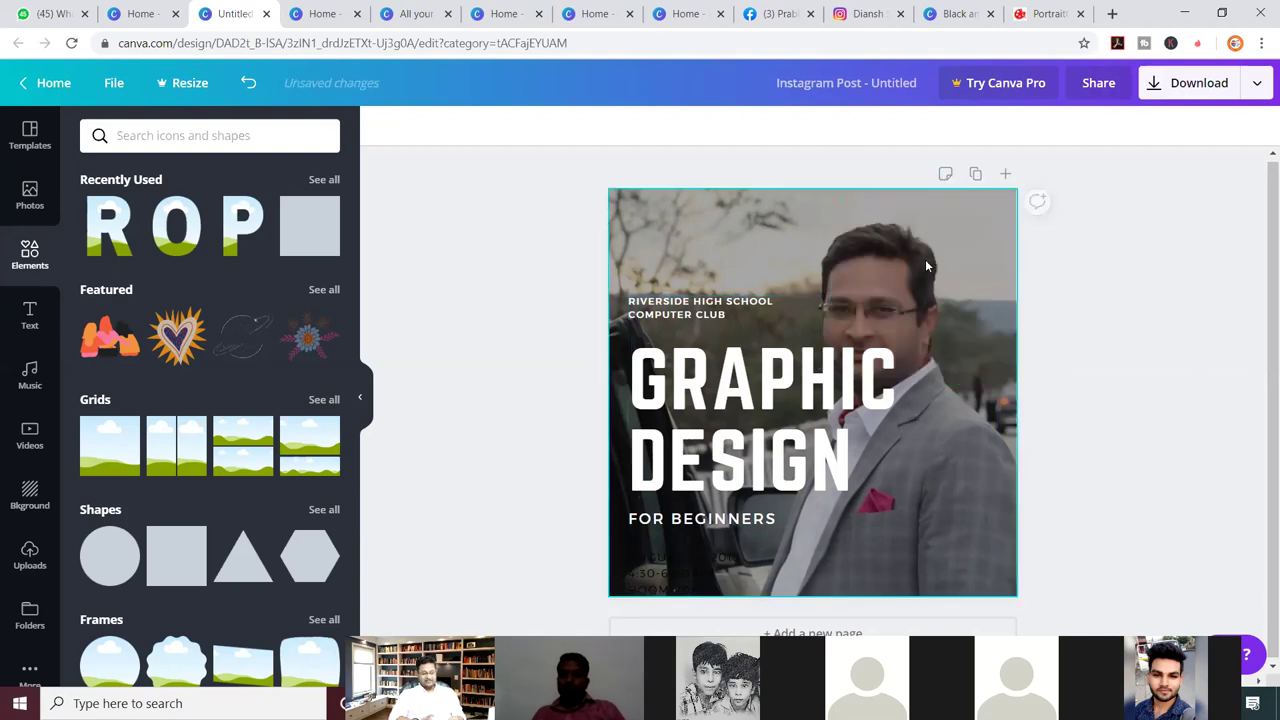